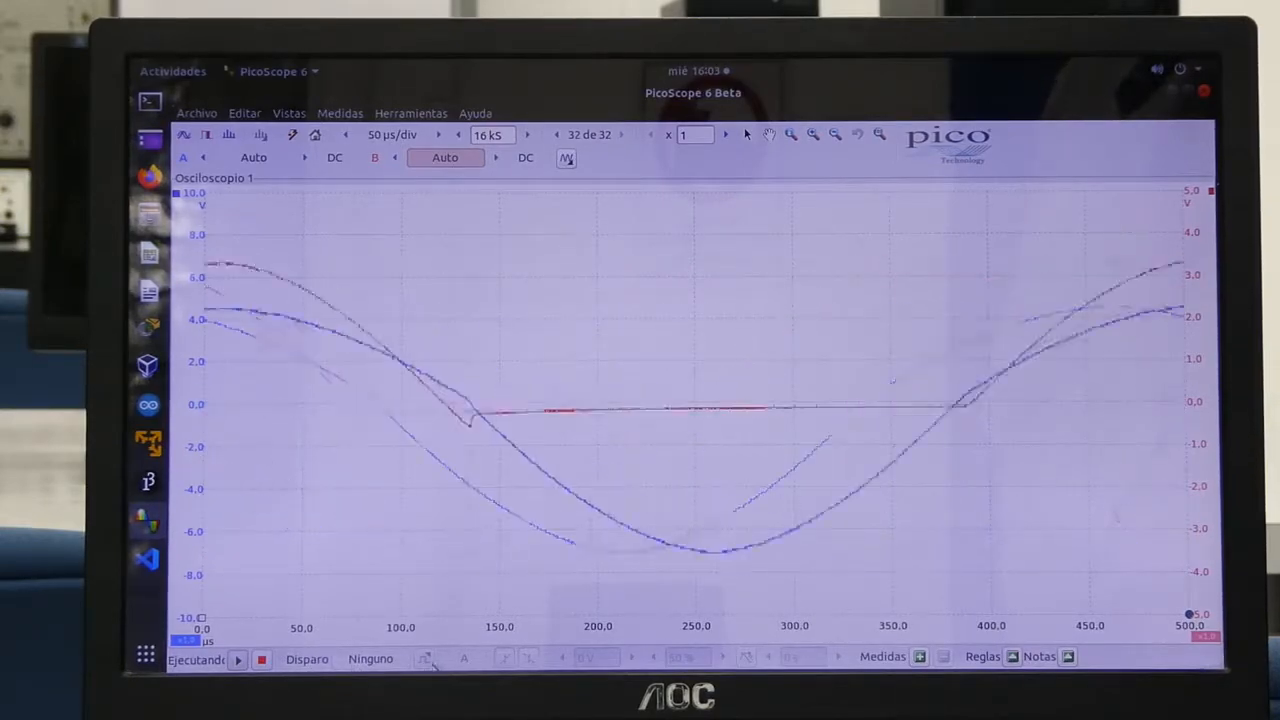
- Set the oscilloscope trigger mode to Auto and the timebase to 100 µs/div
left_click(365, 660)
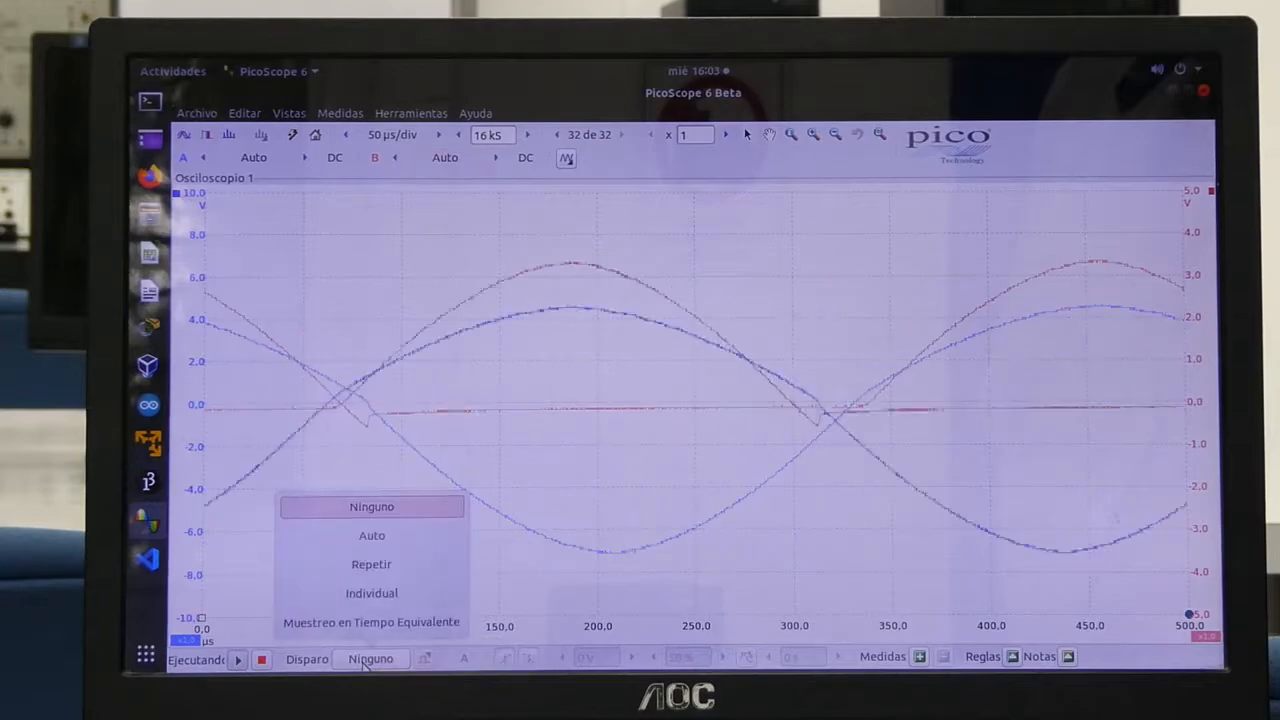
left_click(378, 543)
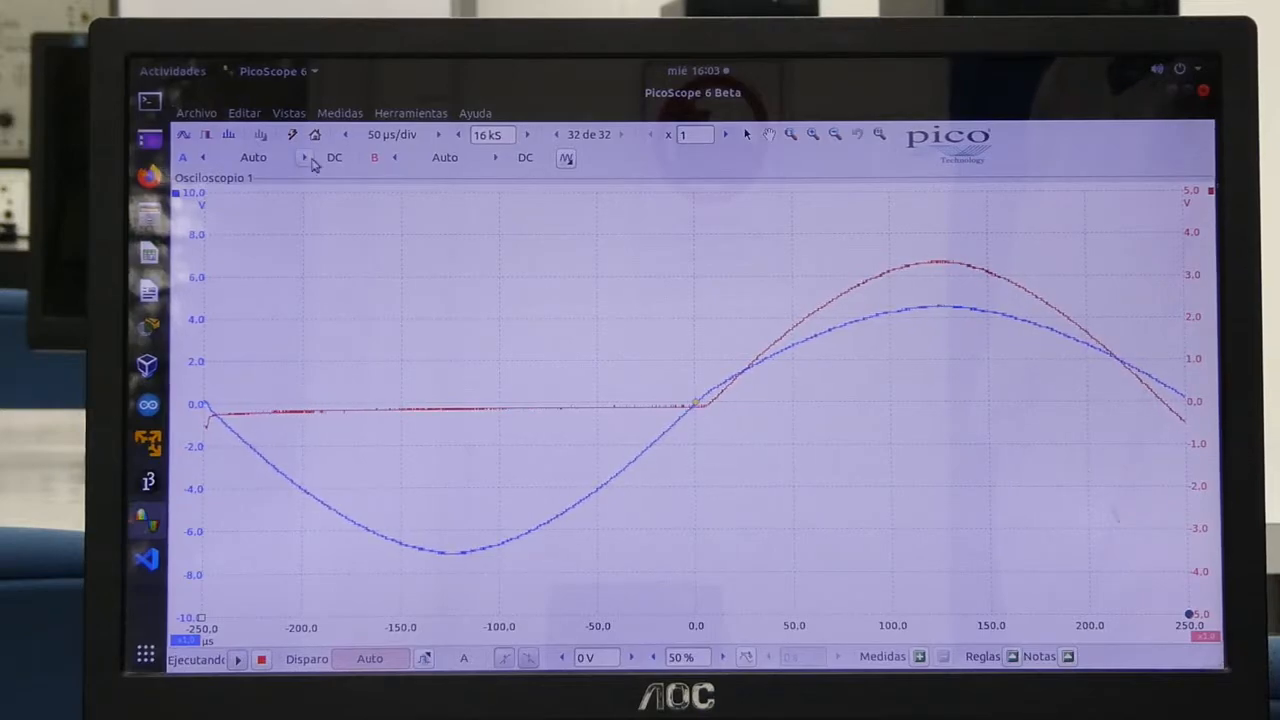
left_click(439, 137)
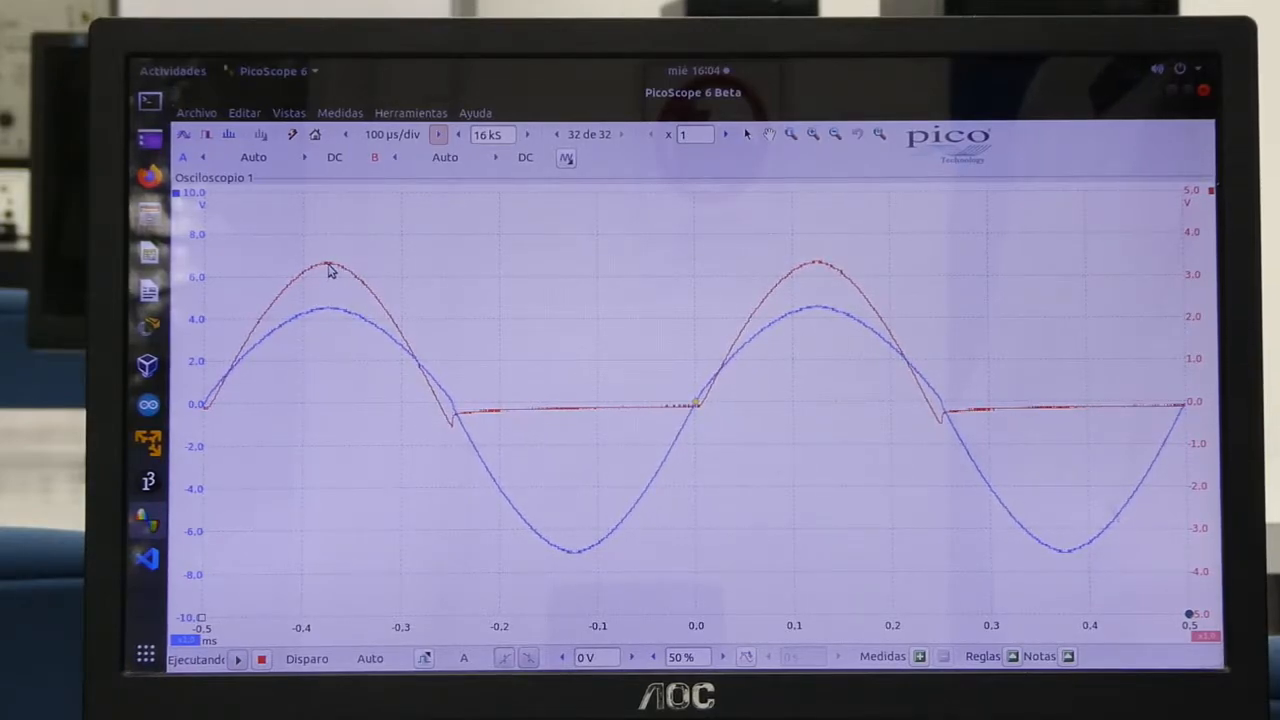
- Set the input range of both channel A and channel B to ±10 V
left_click(254, 160)
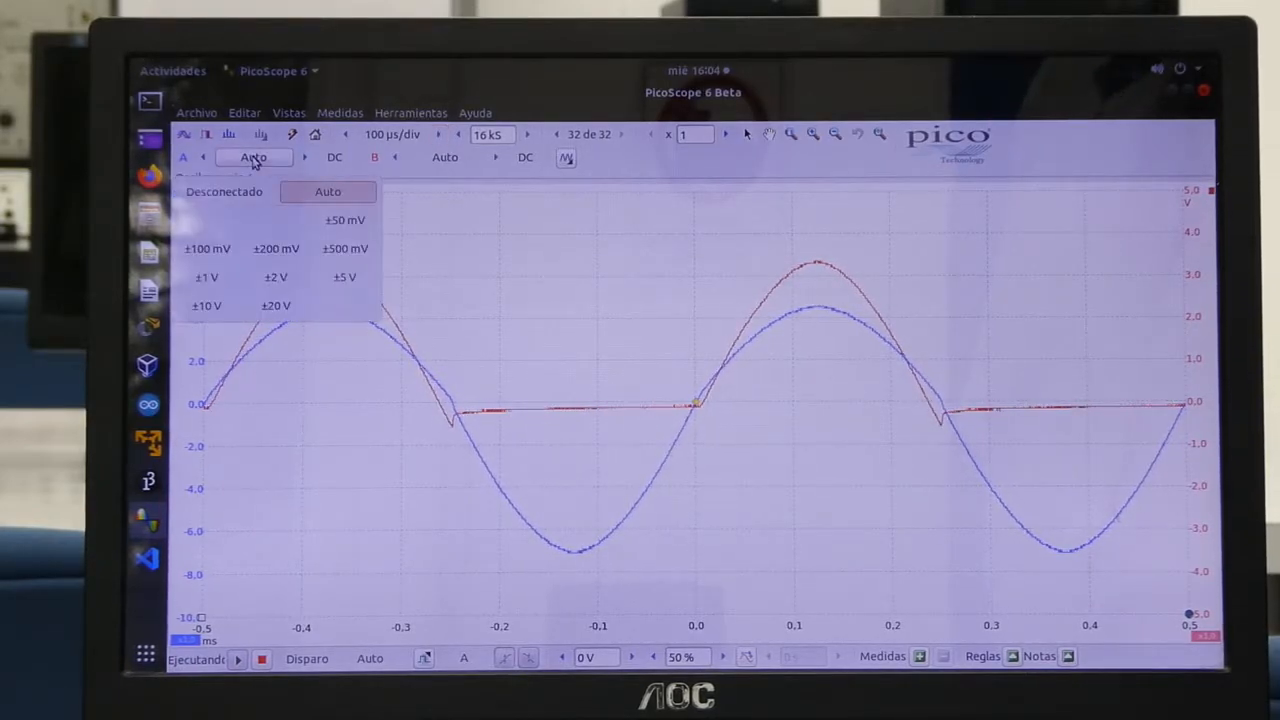
left_click(200, 310)
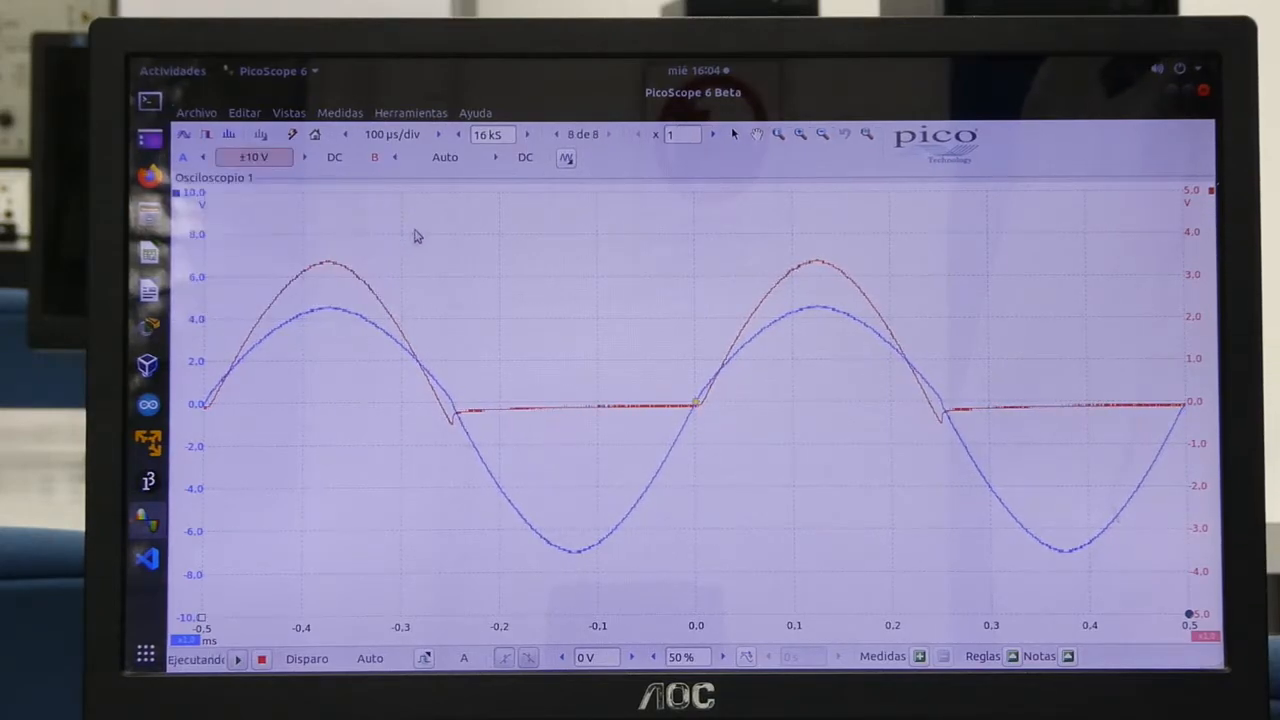
left_click(458, 160)
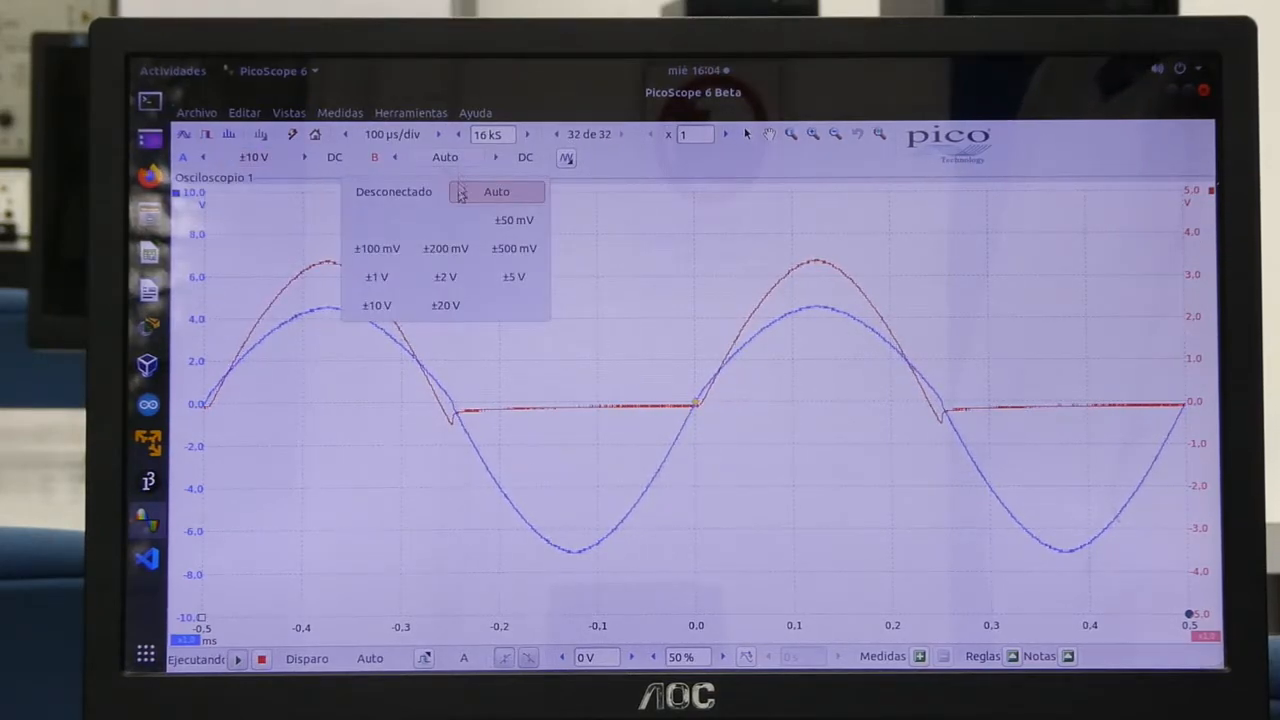
left_click(378, 308)
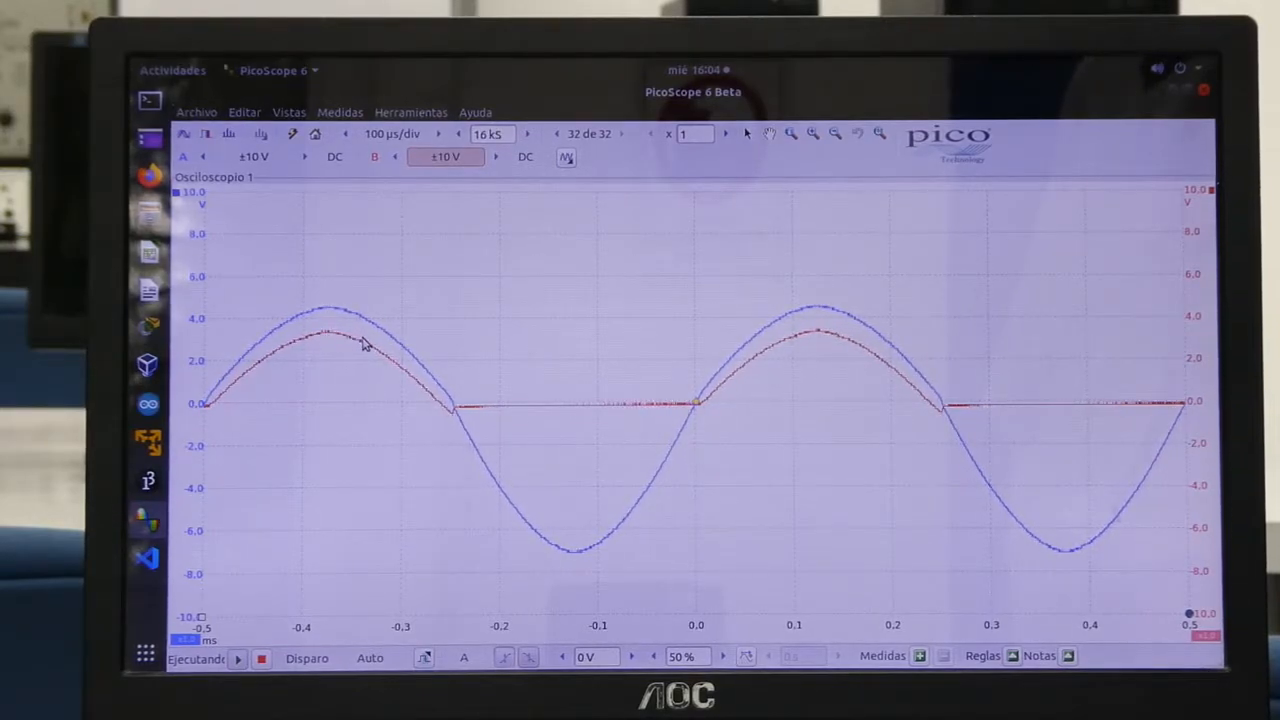
- Copy the waveform data as text and open a blank LibreOffice Calc spreadsheet, discarding the recovery of pract1.ods
left_click(245, 112)
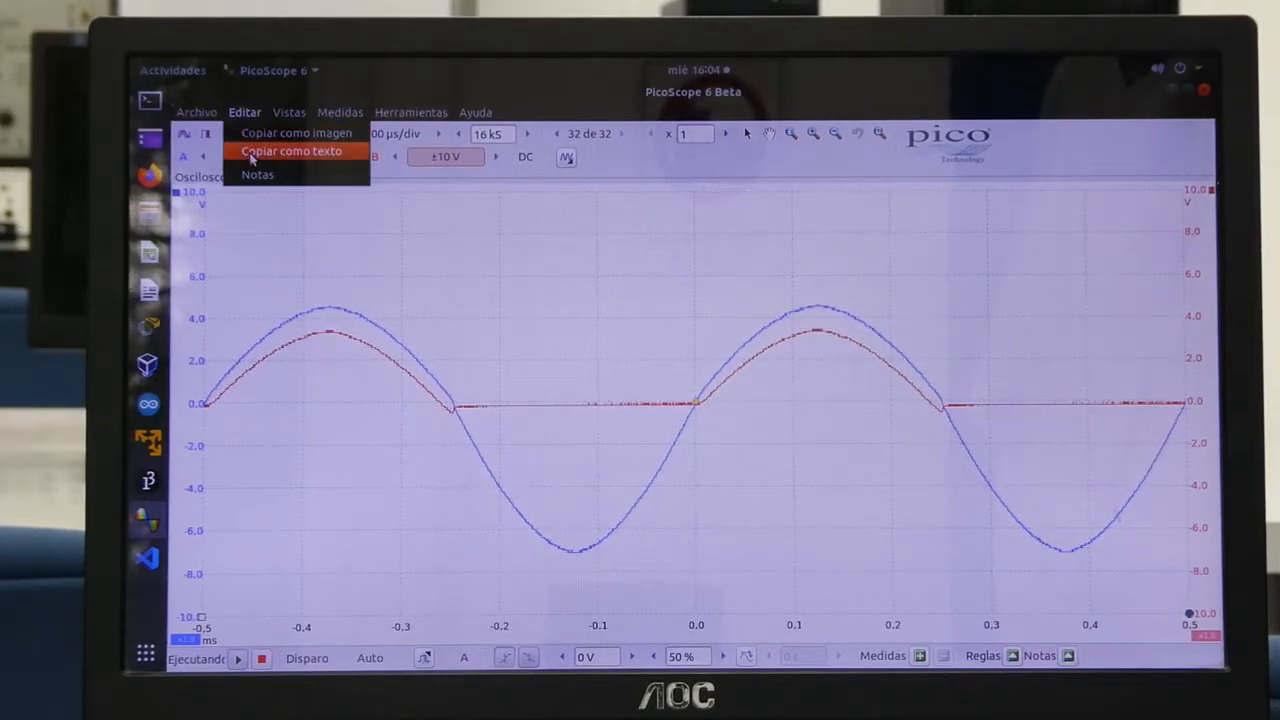
left_click(305, 155)
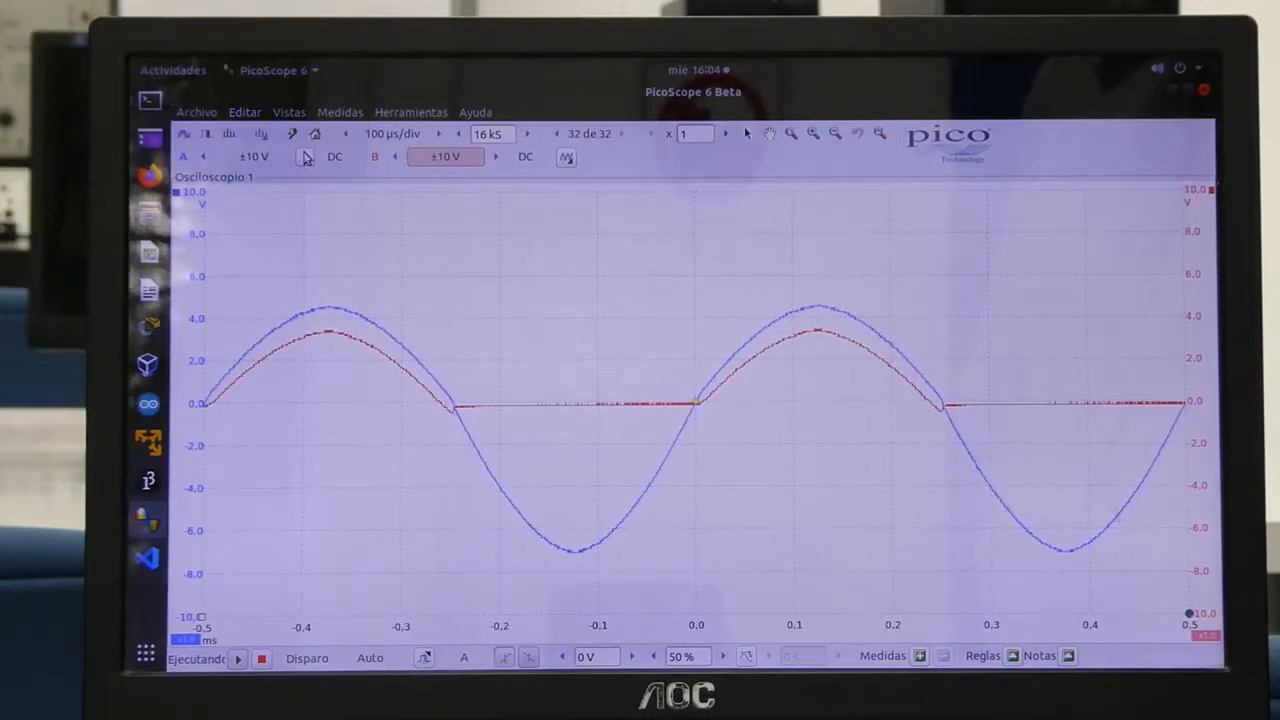
left_click(150, 252)
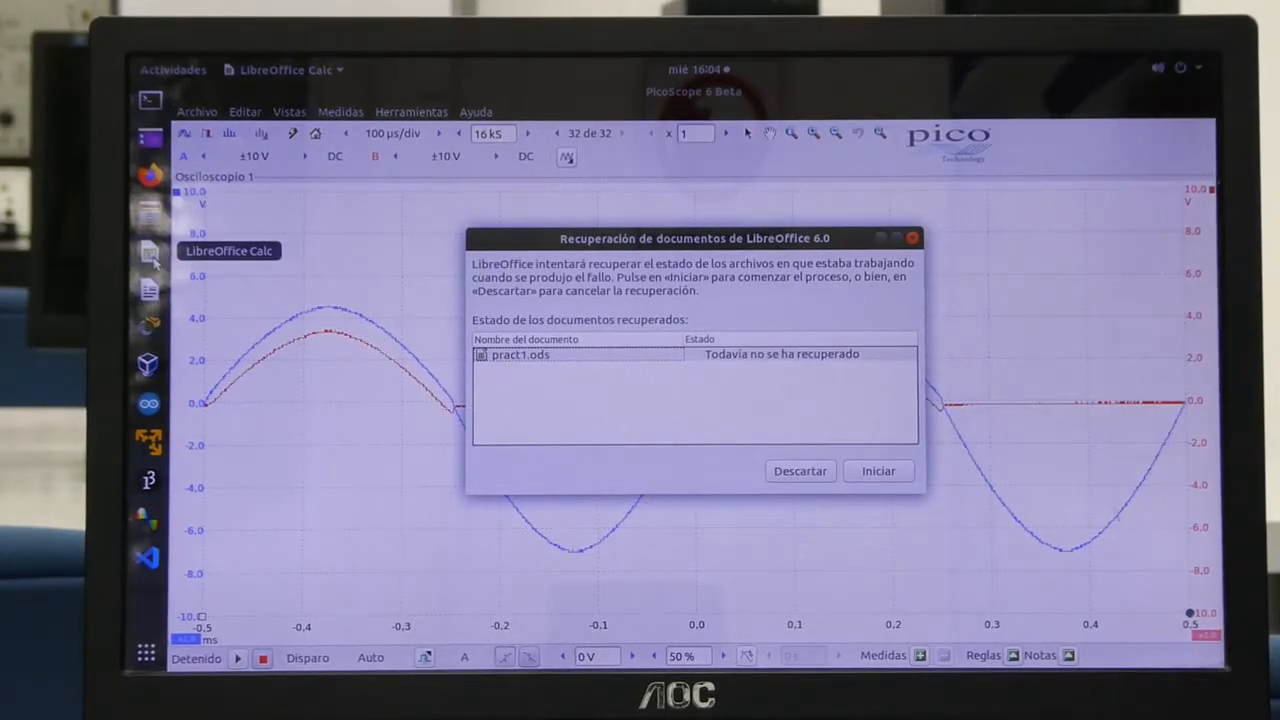
left_click(789, 477)
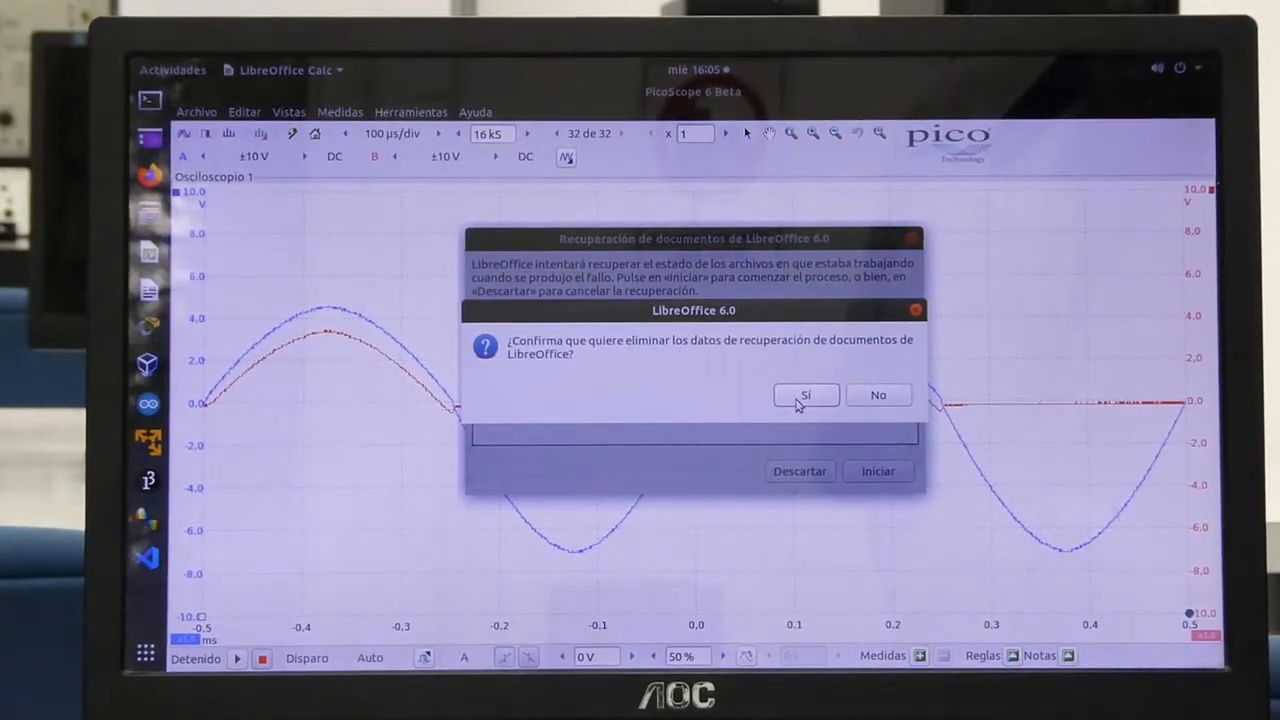
left_click(803, 396)
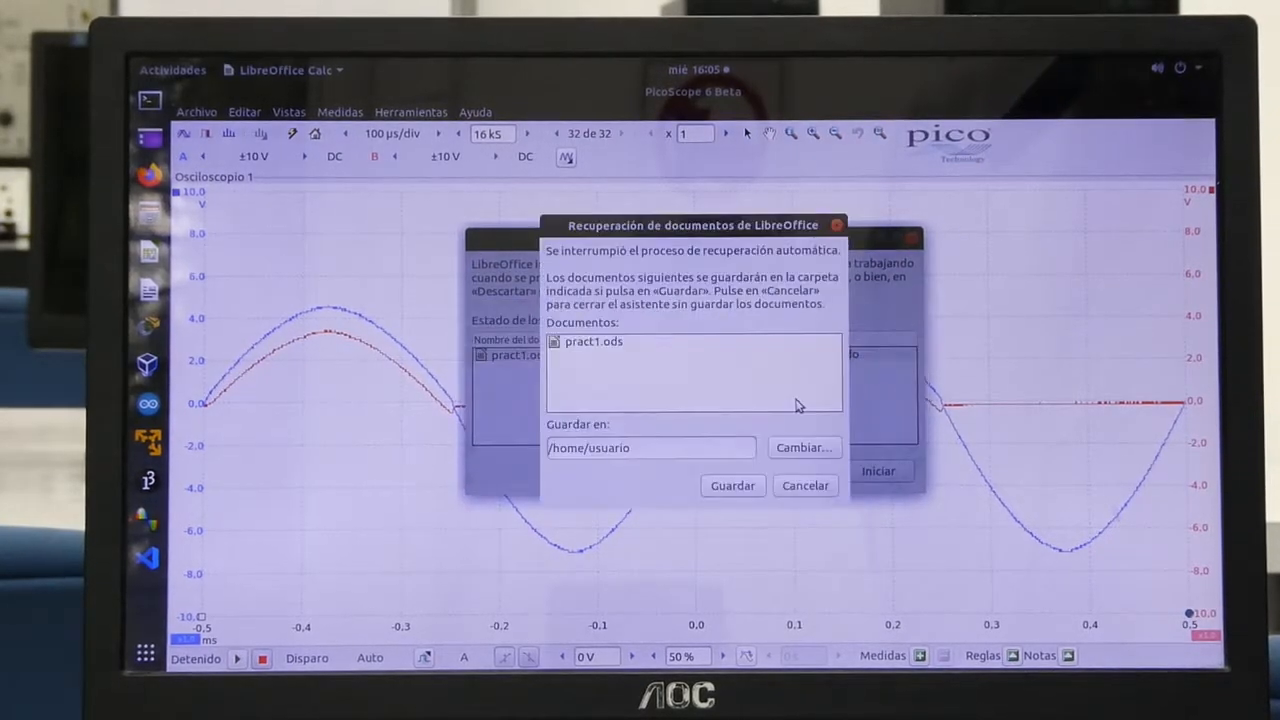
left_click(805, 487)
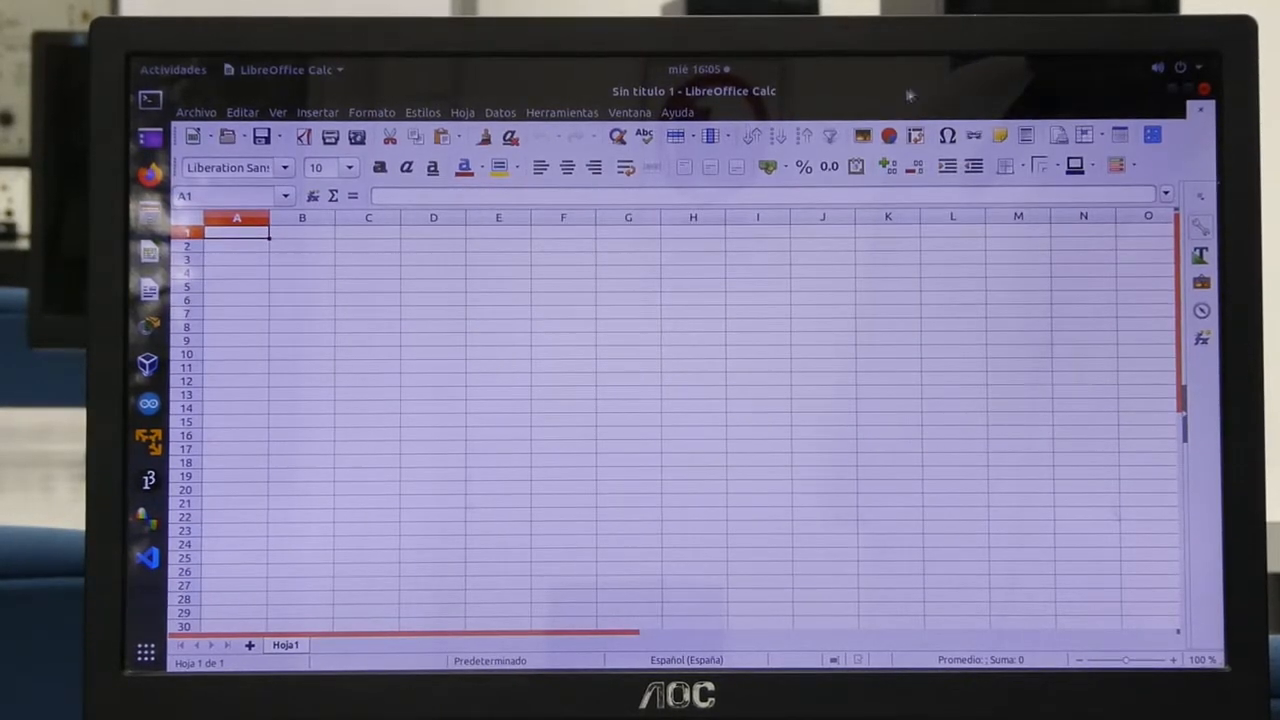
left_click(1188, 91)
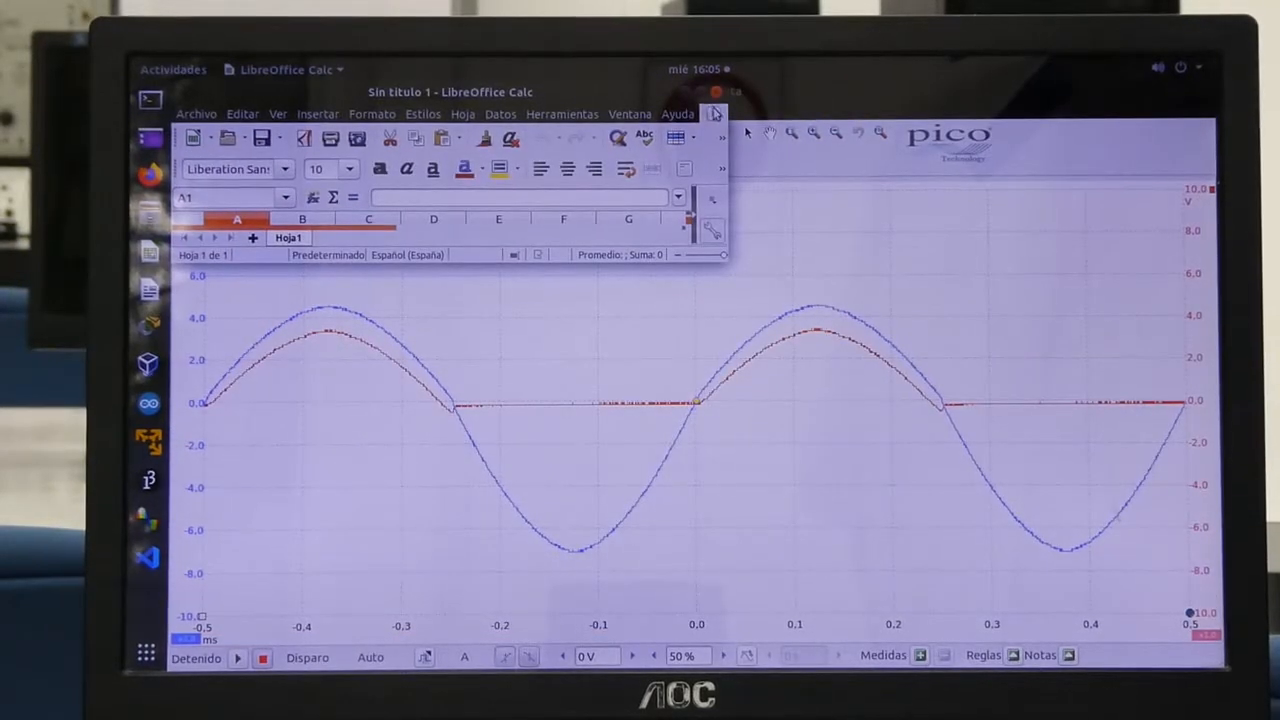
left_click(699, 93)
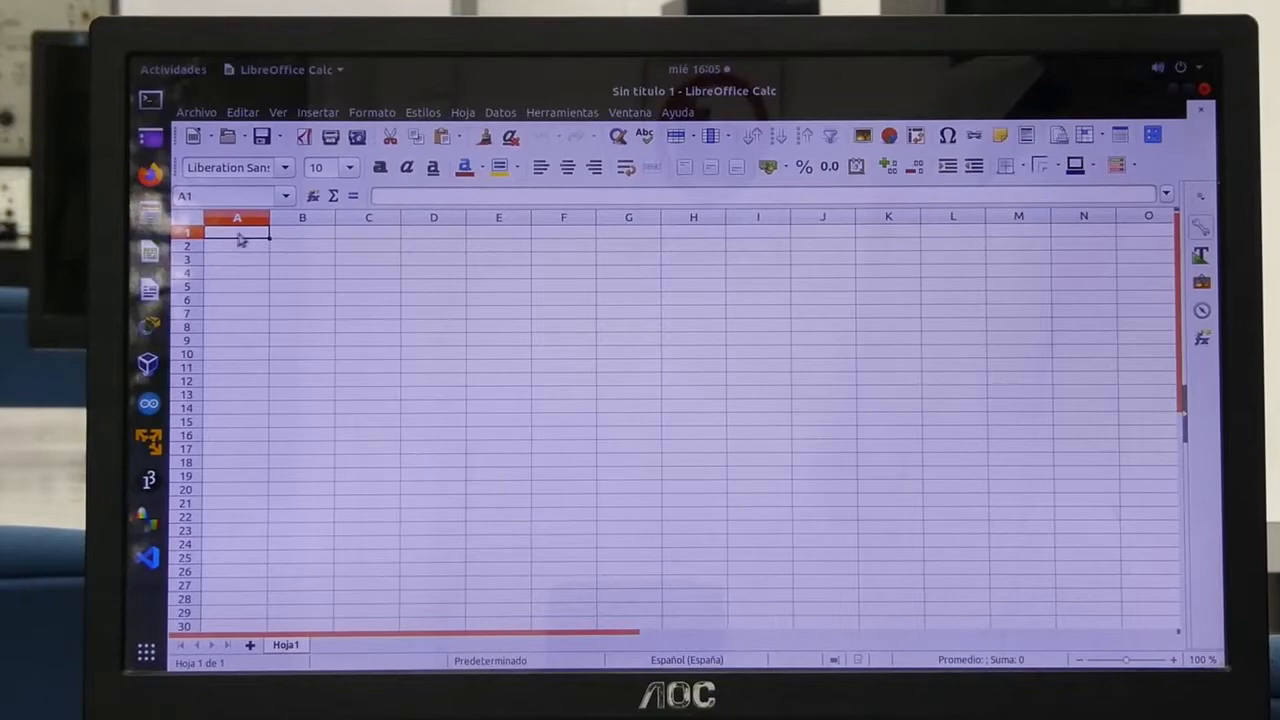
- Paste the copied samples at cell A1 as tab-separated Unicode (UTF-16) text and widen column A to fit the time values
right_click(242, 233)
left_click(285, 281)
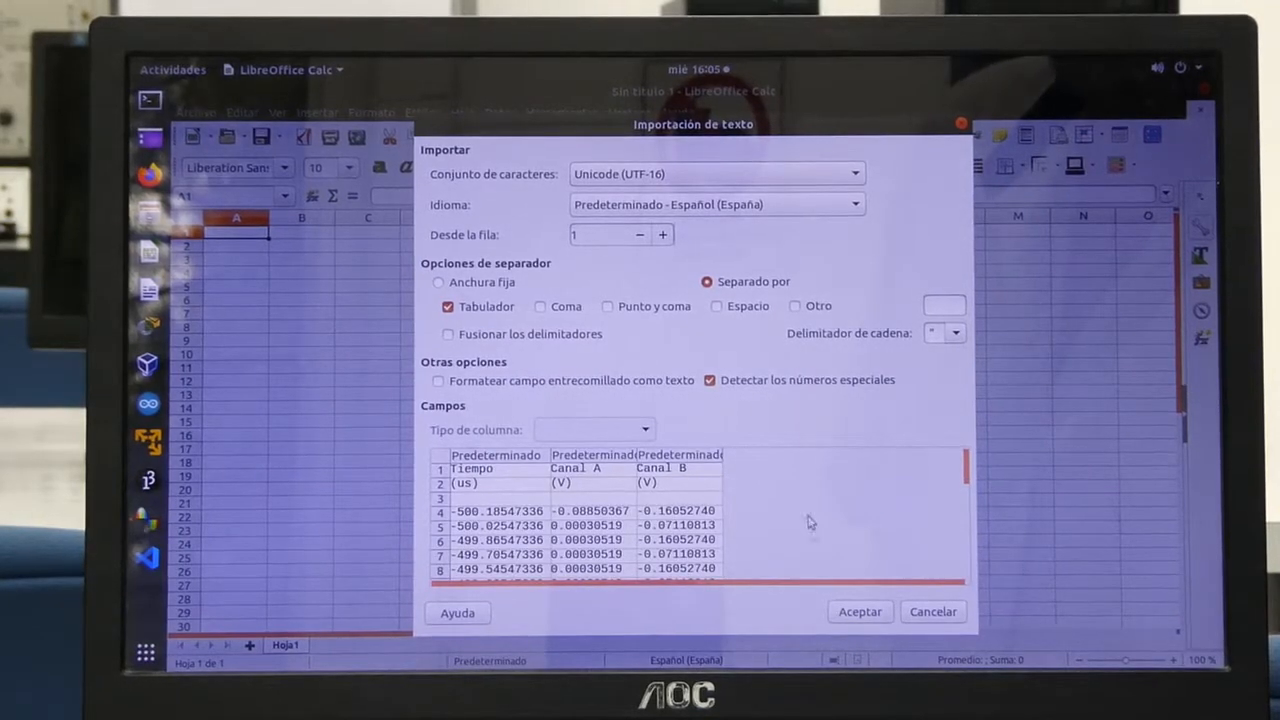
left_click(845, 612)
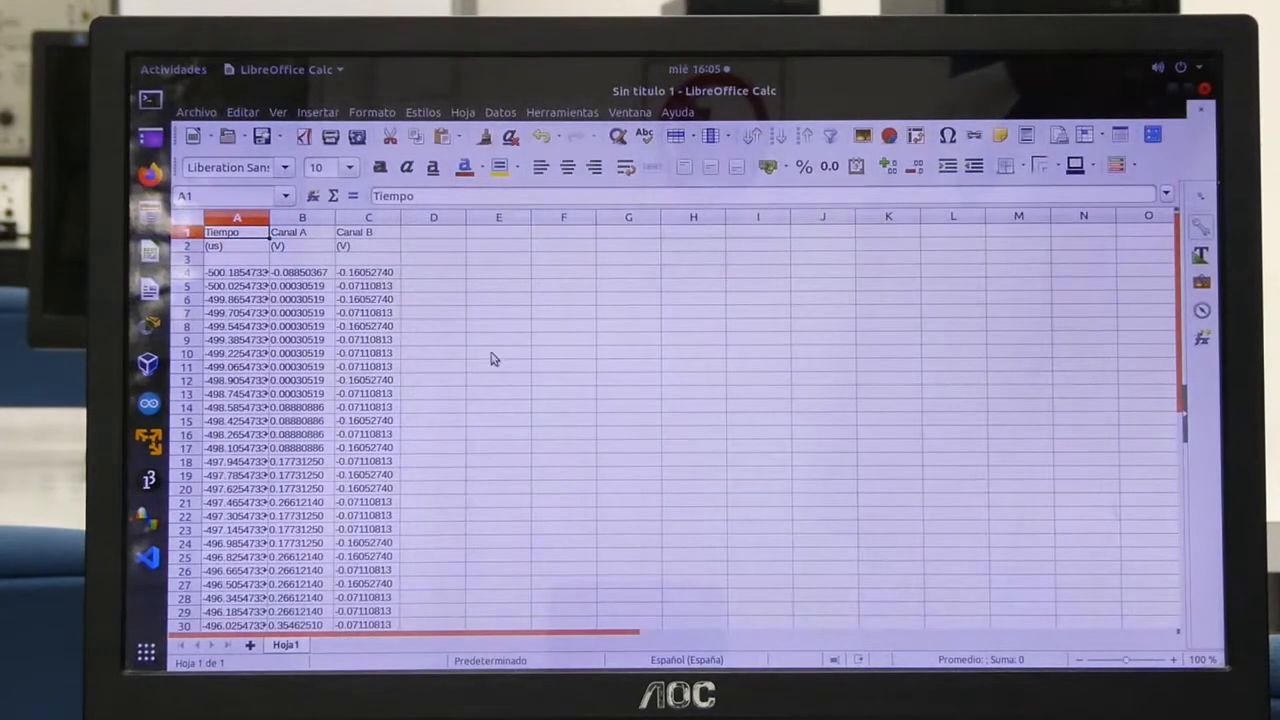
left_click_drag(269, 218, 298, 218)
- Review the imported Tiempo, Canal A and Canal B columns one by one
left_click(255, 218)
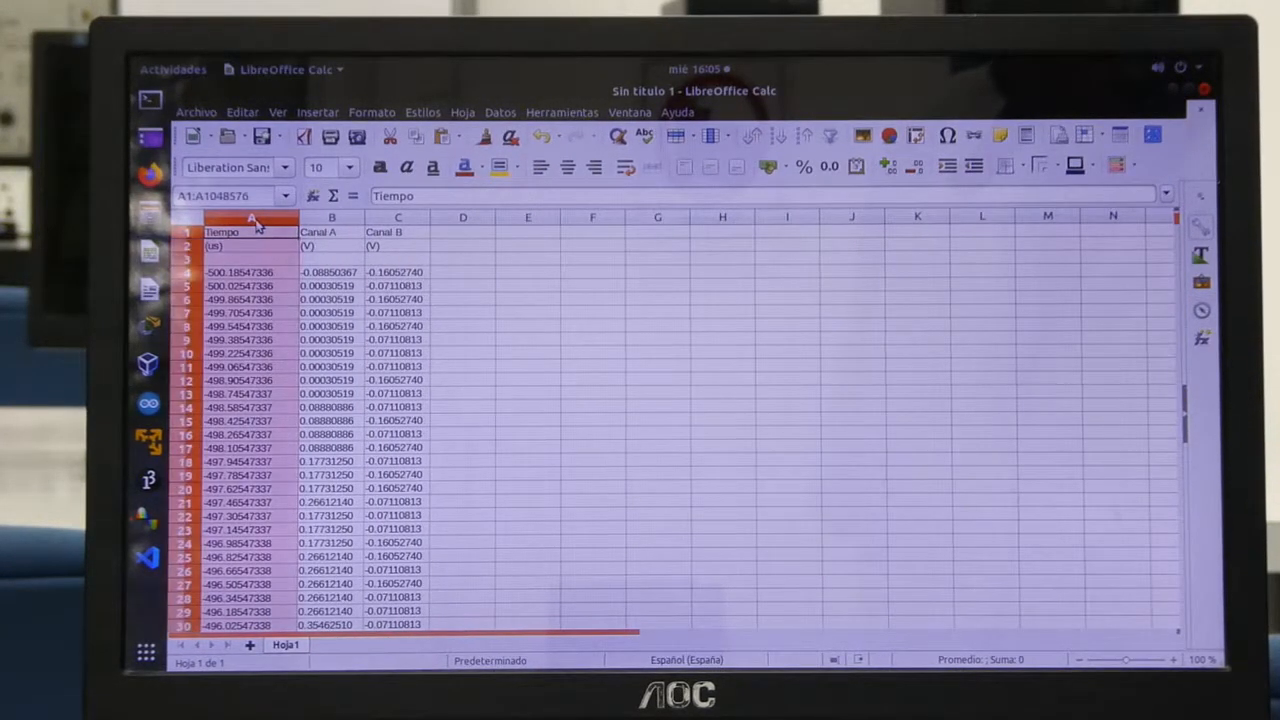
left_click(320, 219)
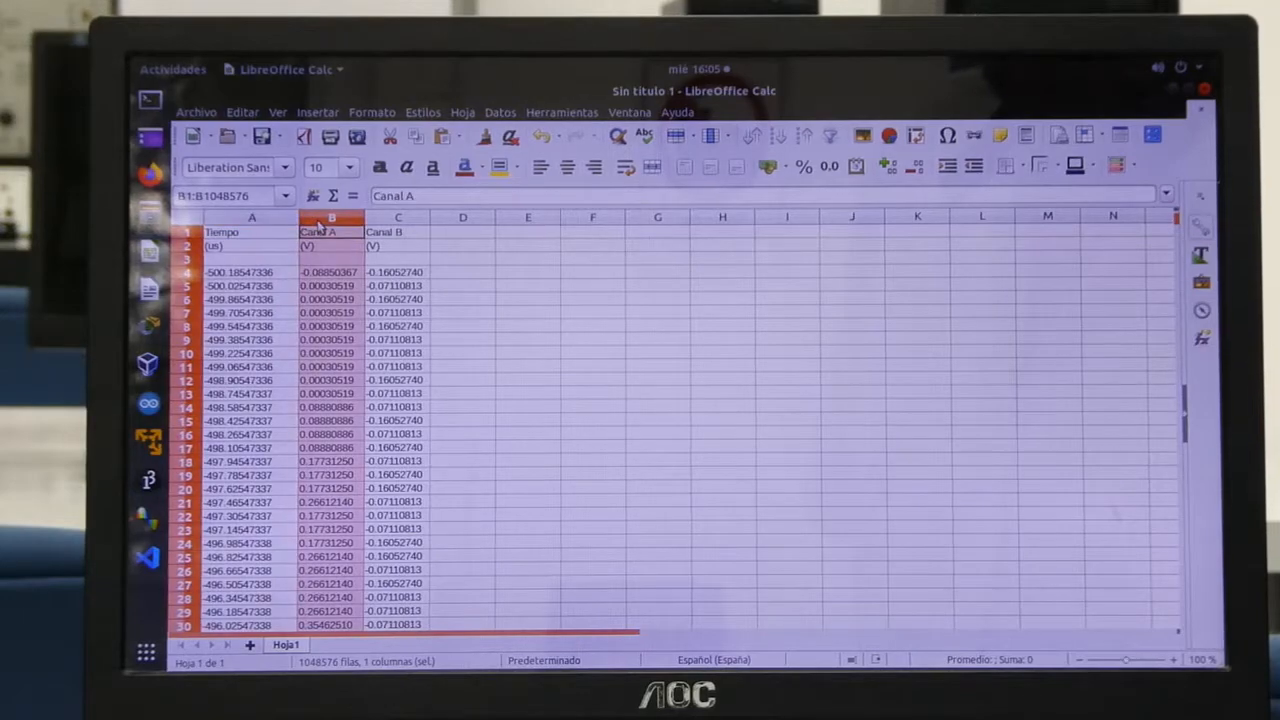
left_click(390, 218)
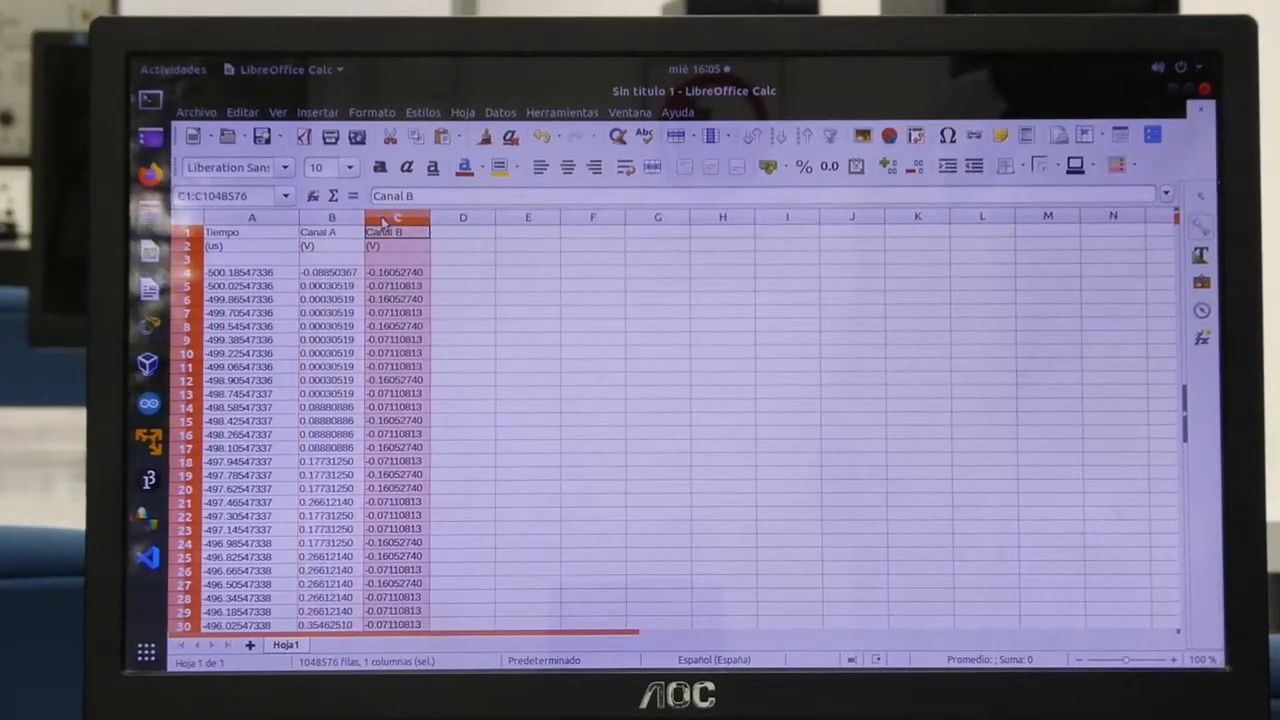
left_click(470, 261)
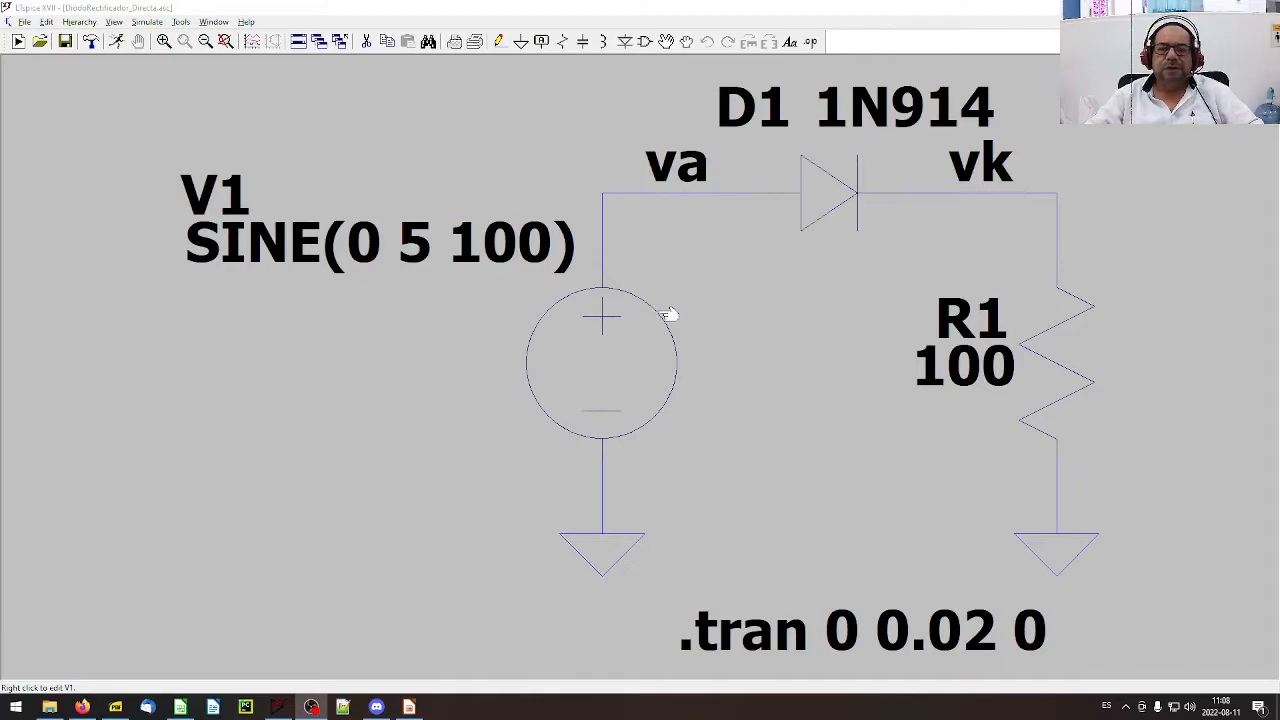
- In LTspice, review the sine parameters of source V1 and the transient analysis settings of the diode rectifier circuit
right_click(591, 358)
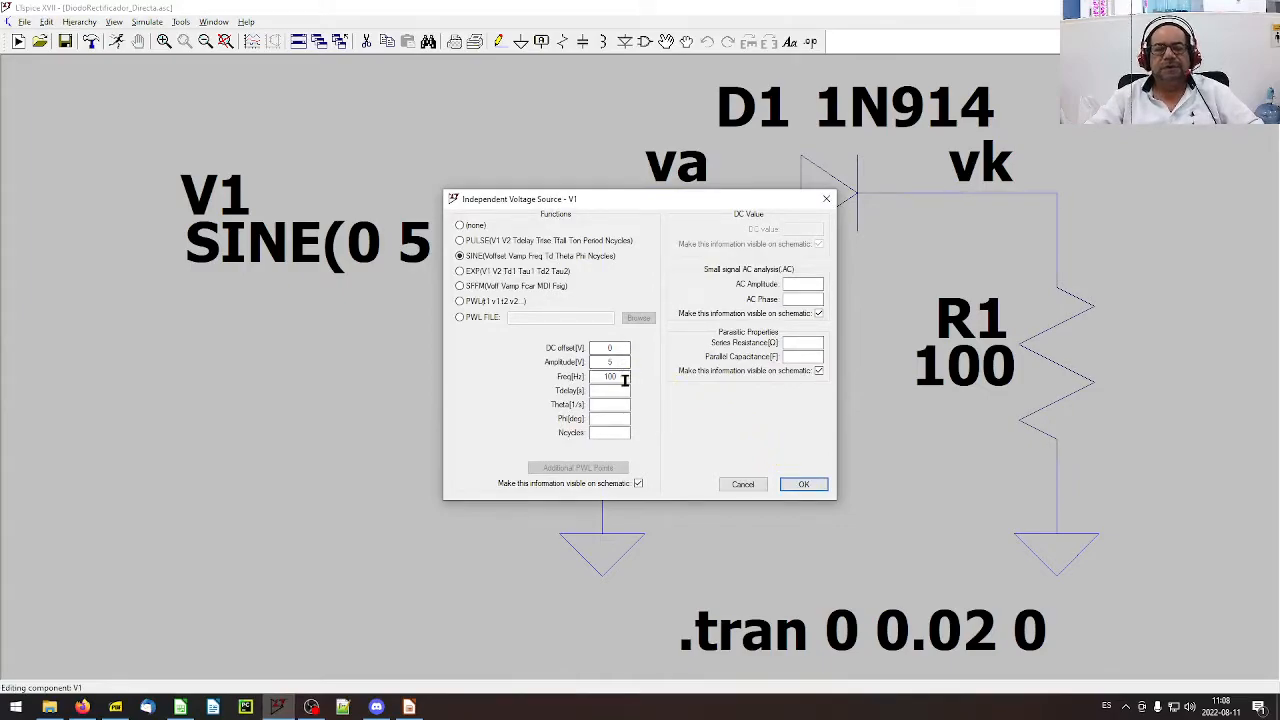
left_click(748, 485)
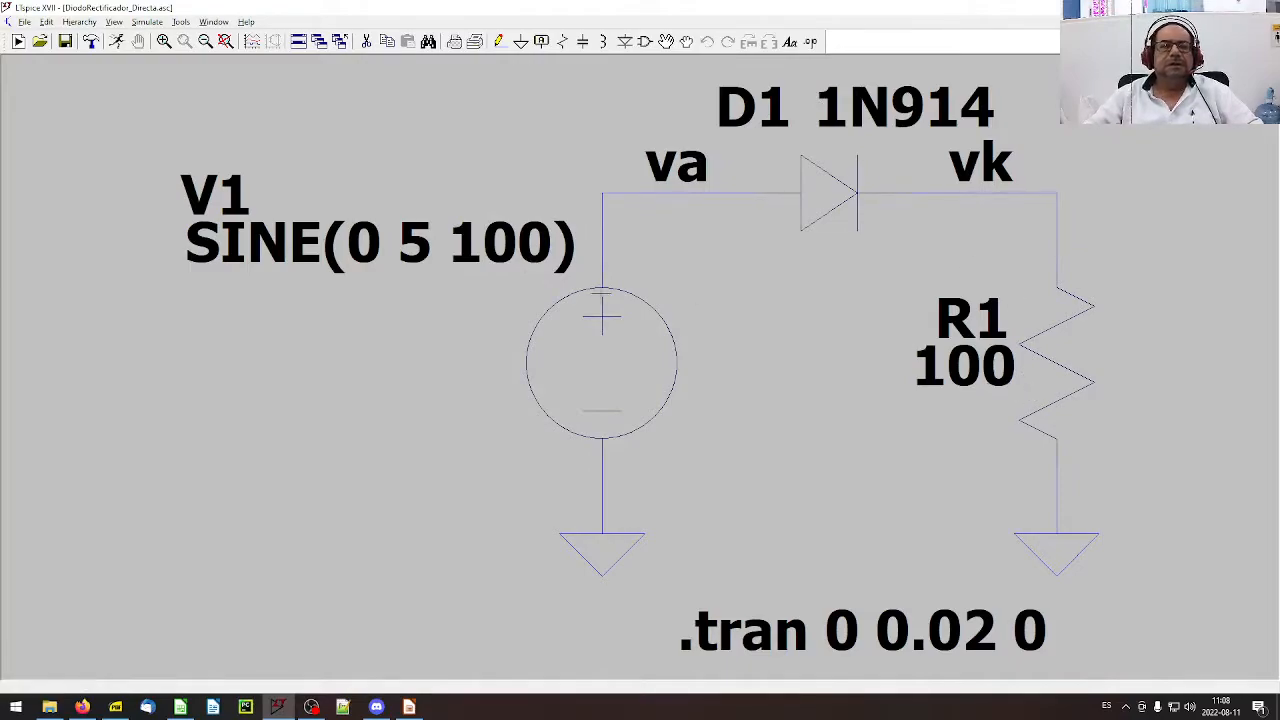
left_click(156, 22)
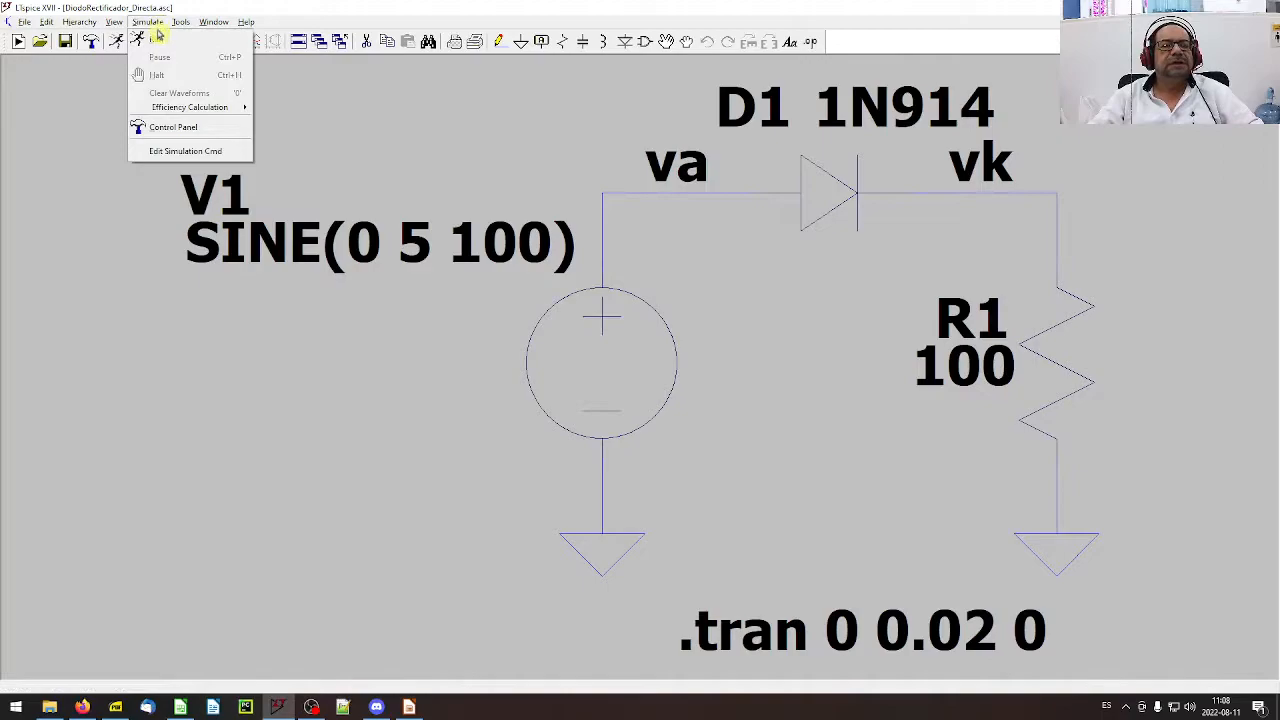
left_click(158, 150)
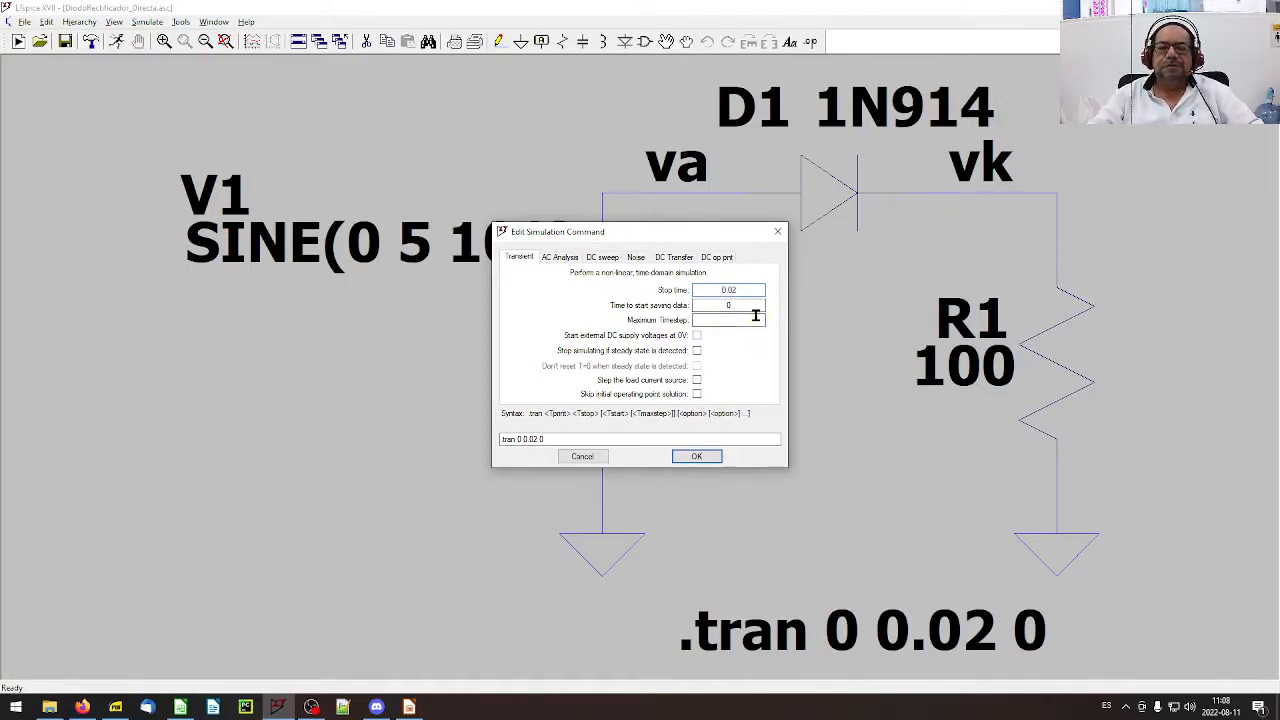
left_click(690, 455)
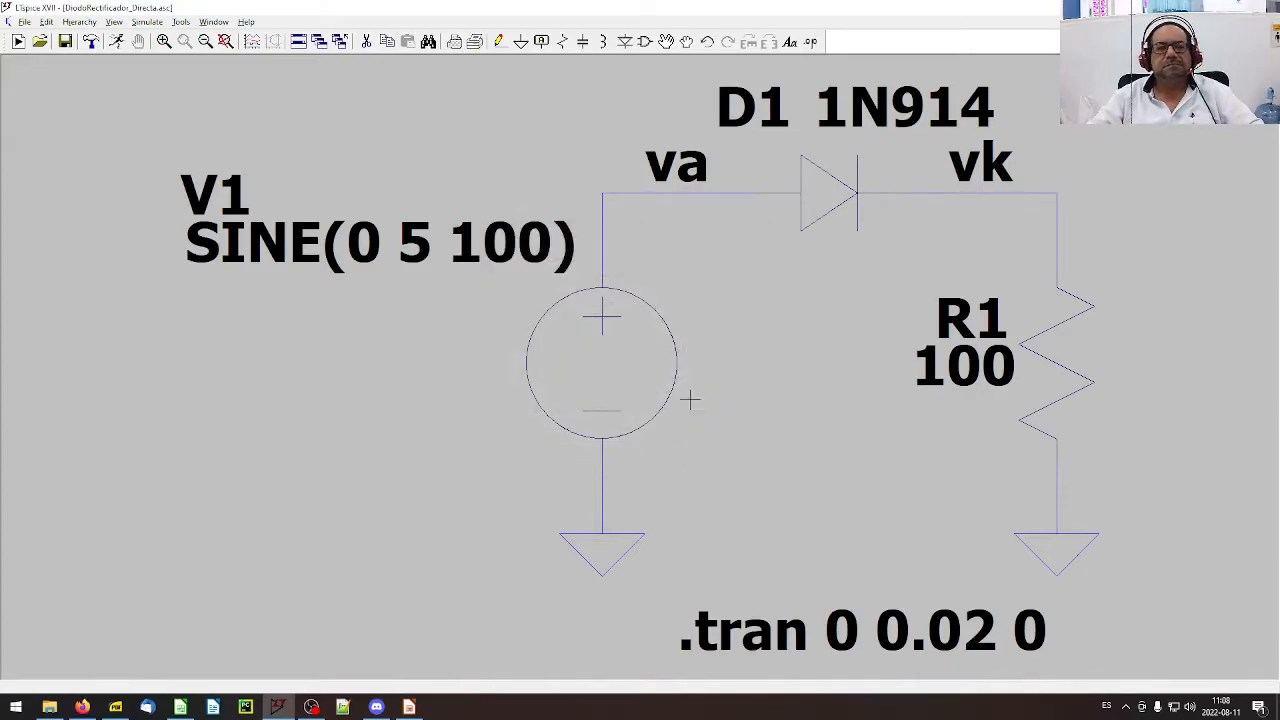
- Run the transient simulation and clear the plot by deleting the upper voltage pane and the I(D1) trace
left_click(116, 40)
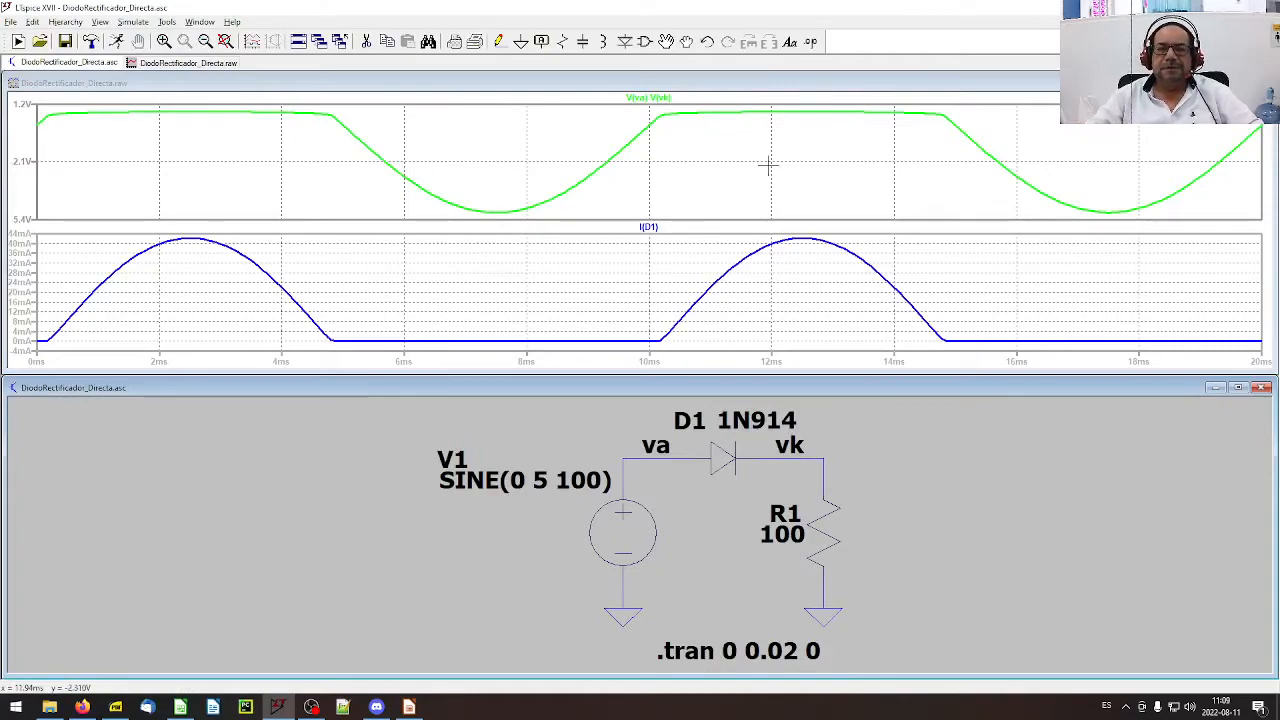
right_click(731, 163)
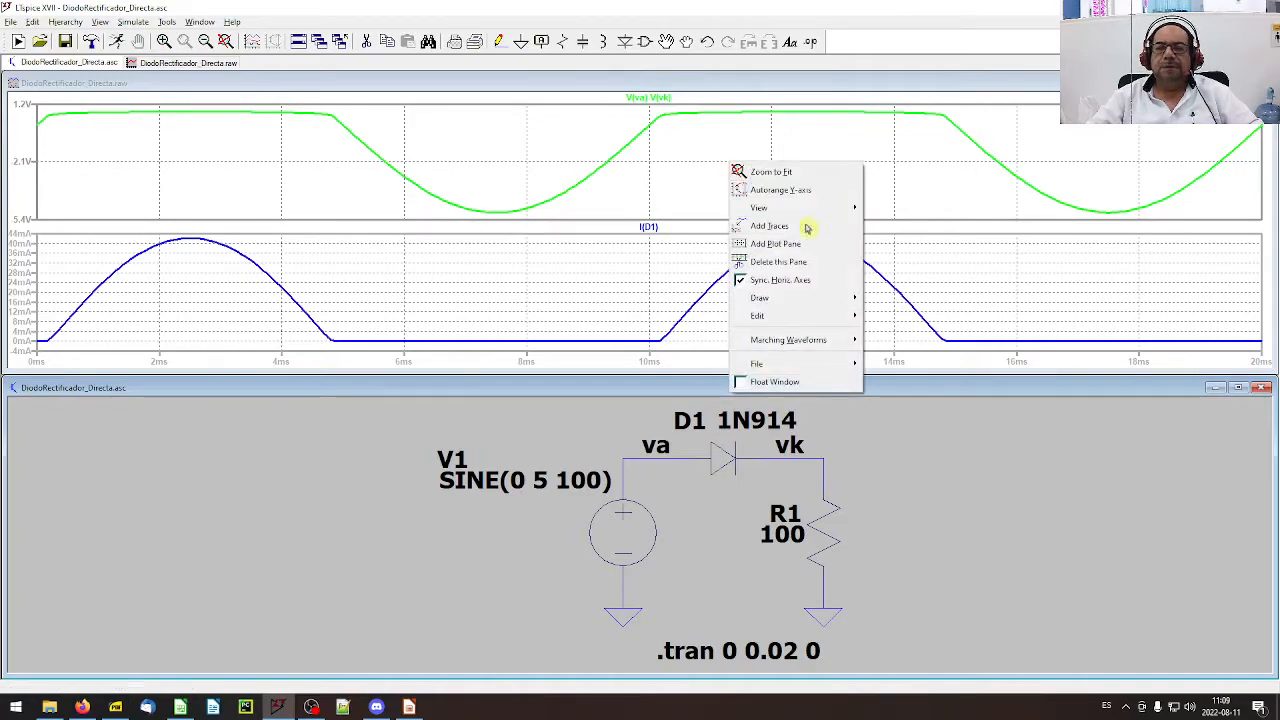
left_click(780, 261)
right_click(785, 203)
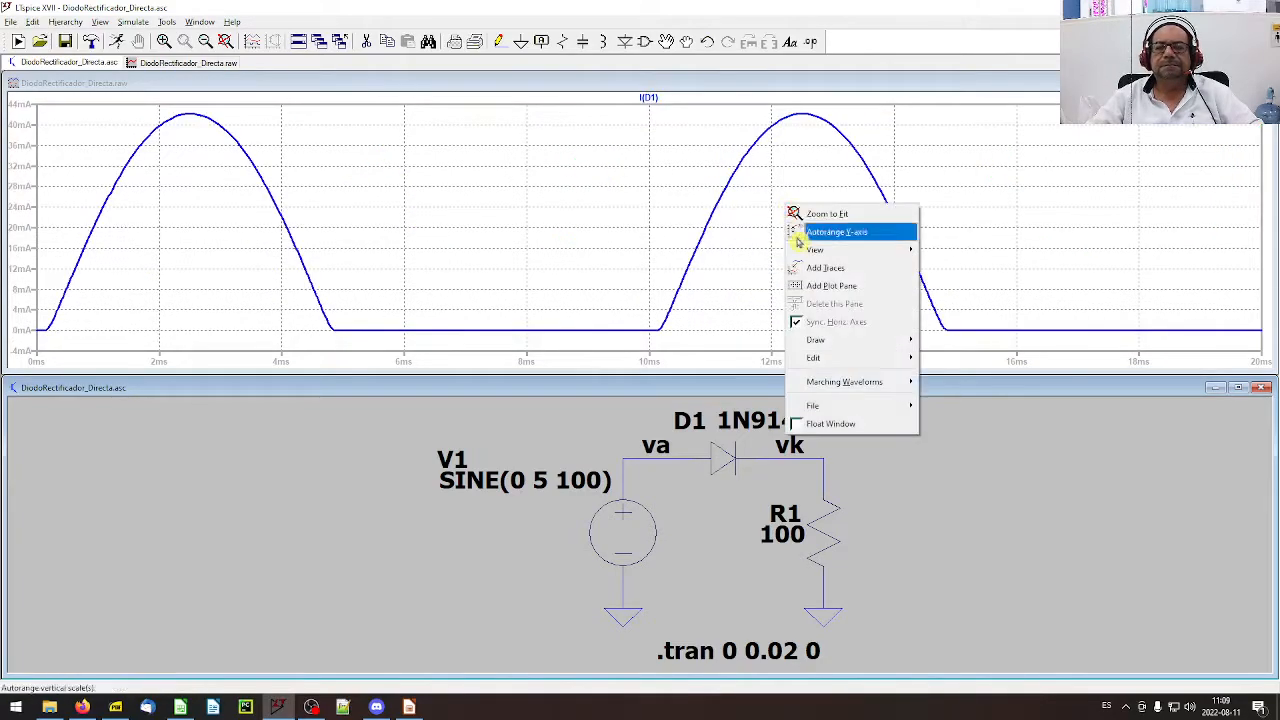
left_click(1024, 280)
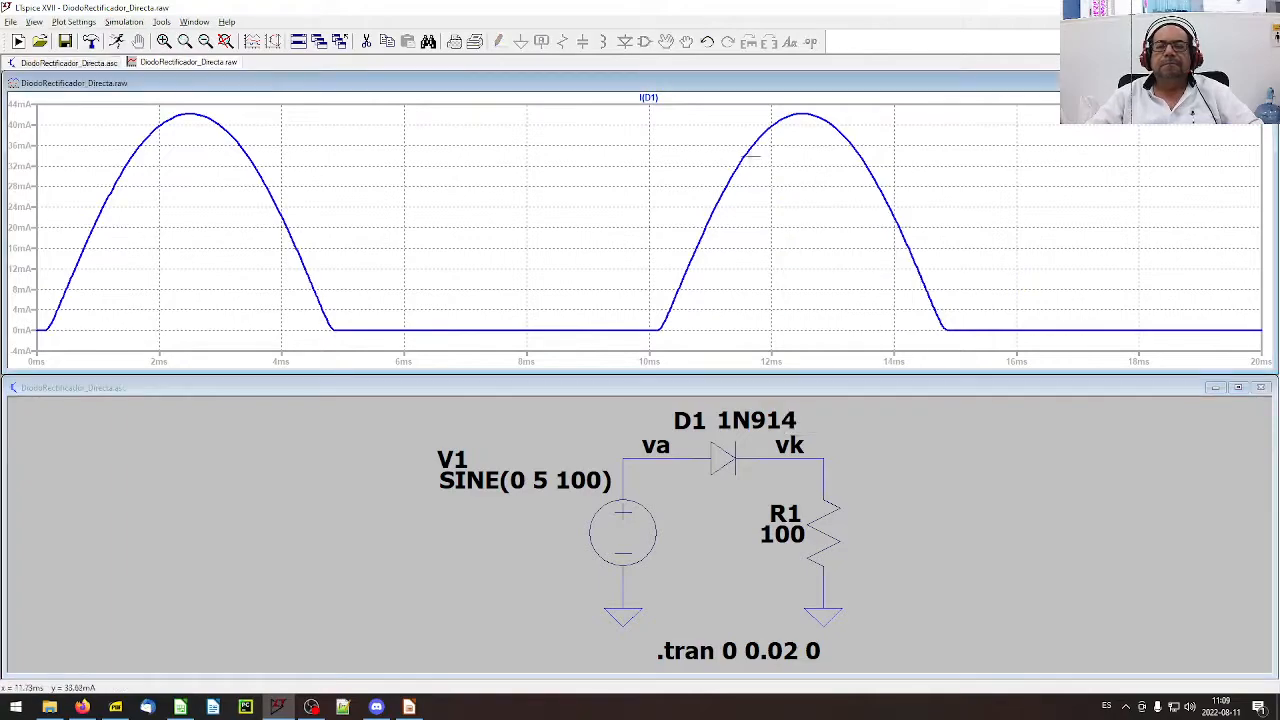
left_click(650, 102)
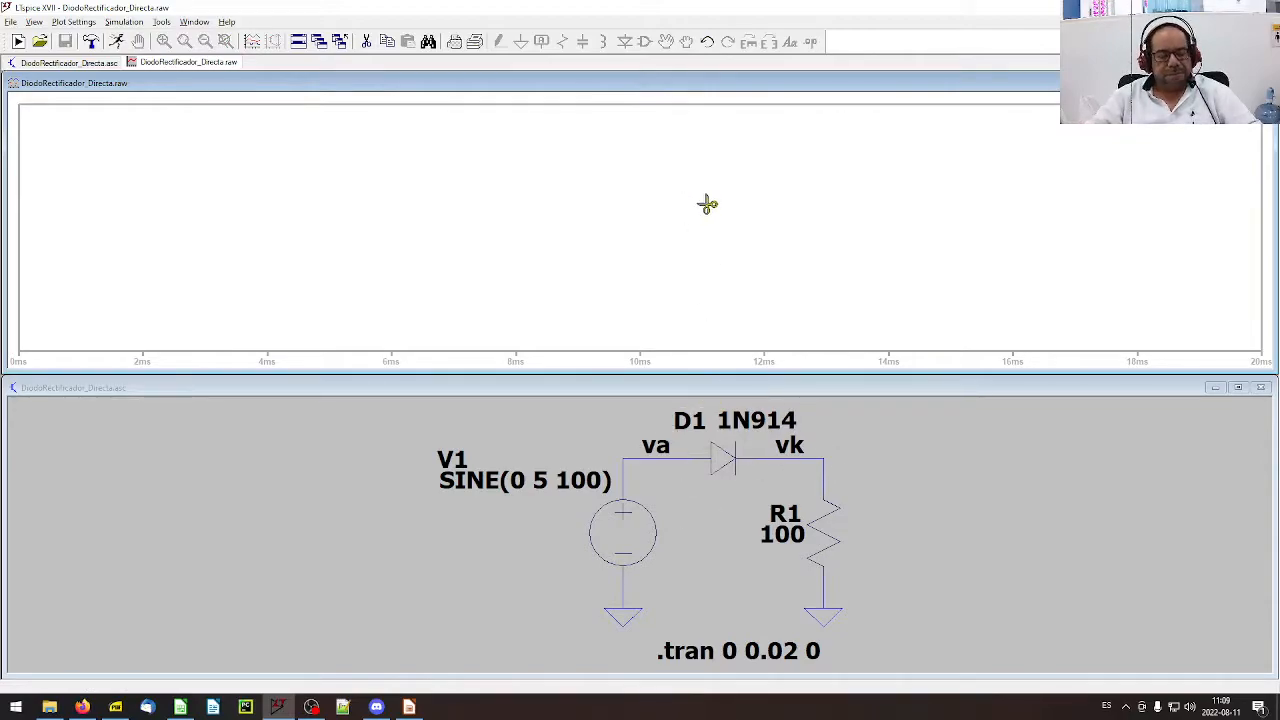
- Add a trace of the diode voltage V(va)-V(vk) to the empty plot
right_click(685, 181)
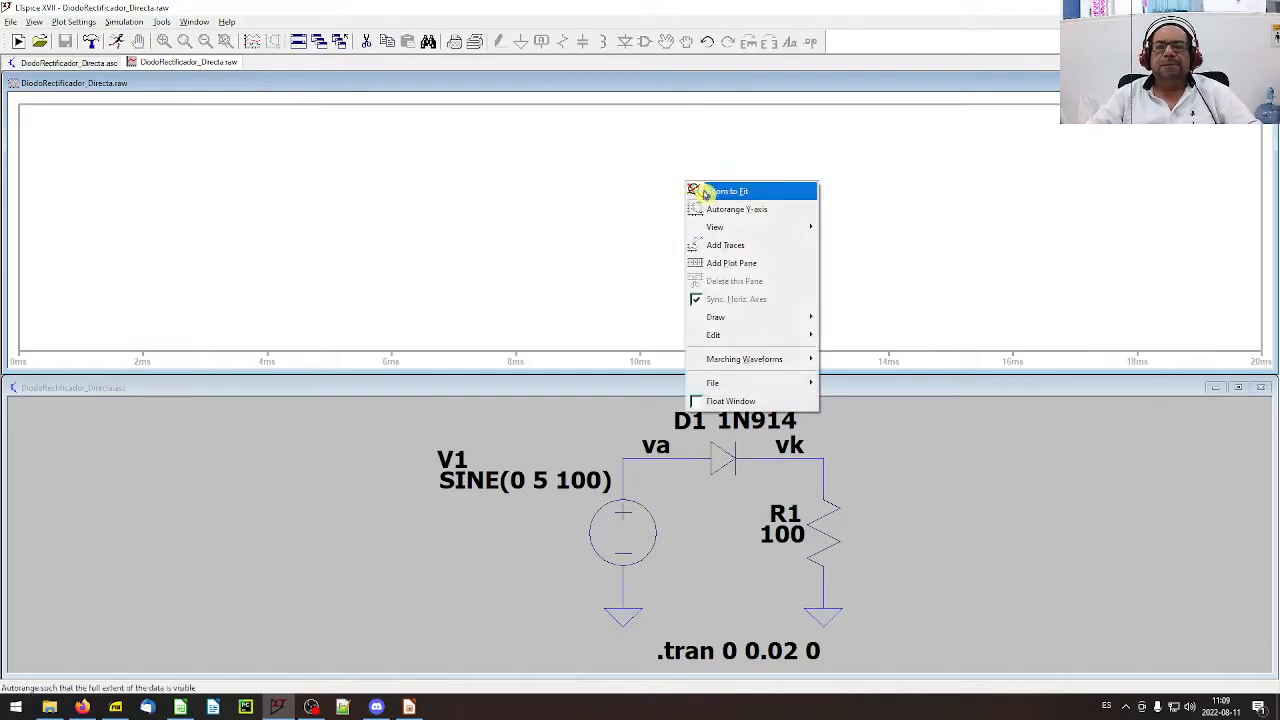
left_click(738, 245)
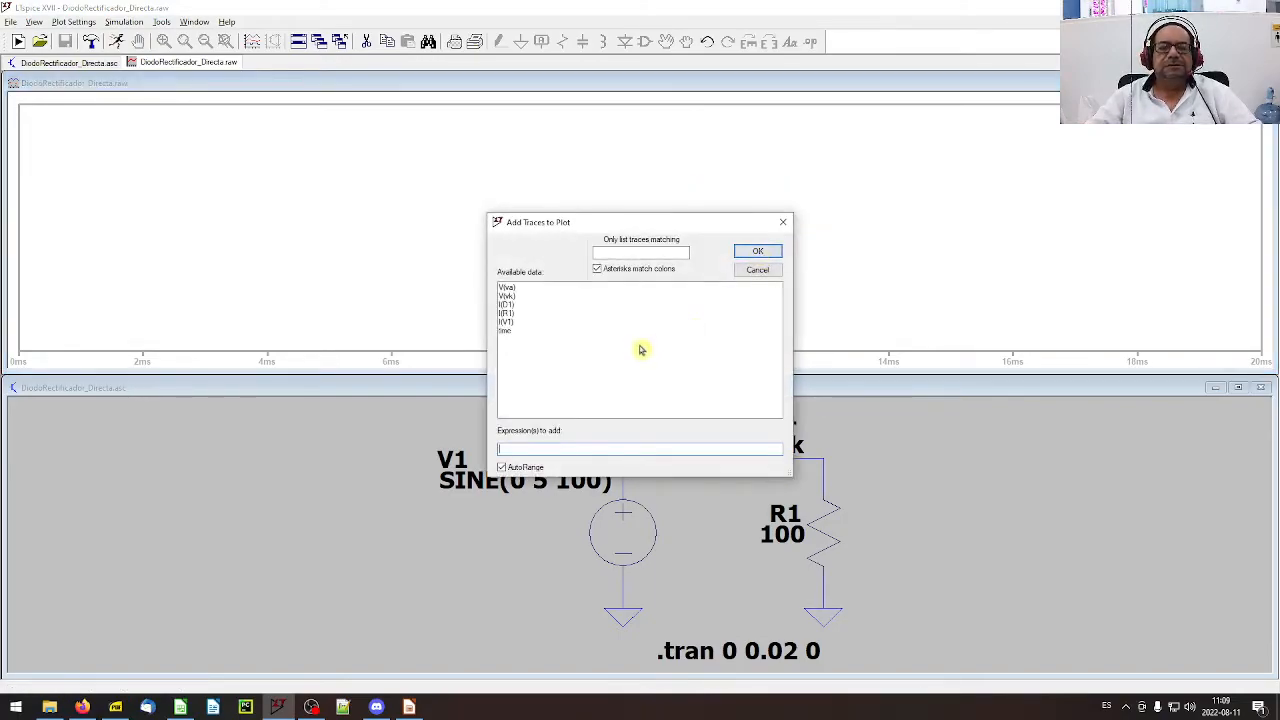
left_click_drag(643, 220, 245, 251)
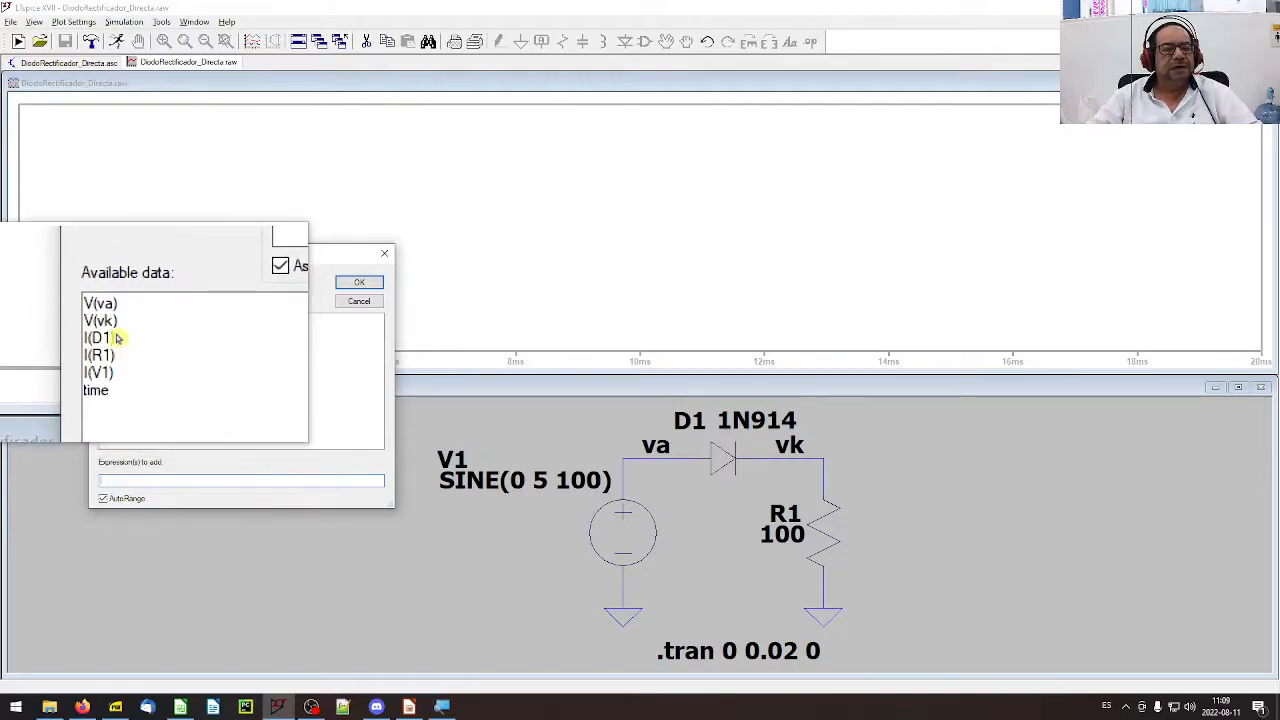
left_click(109, 319)
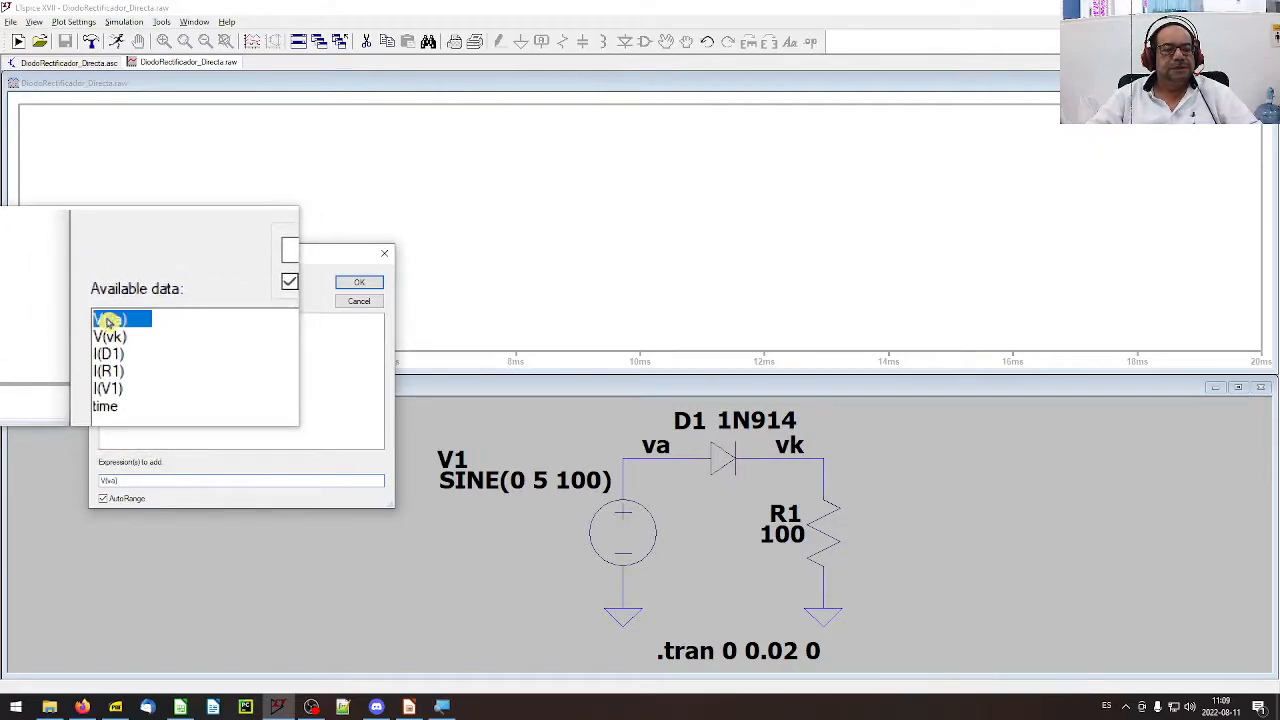
left_click(134, 480)
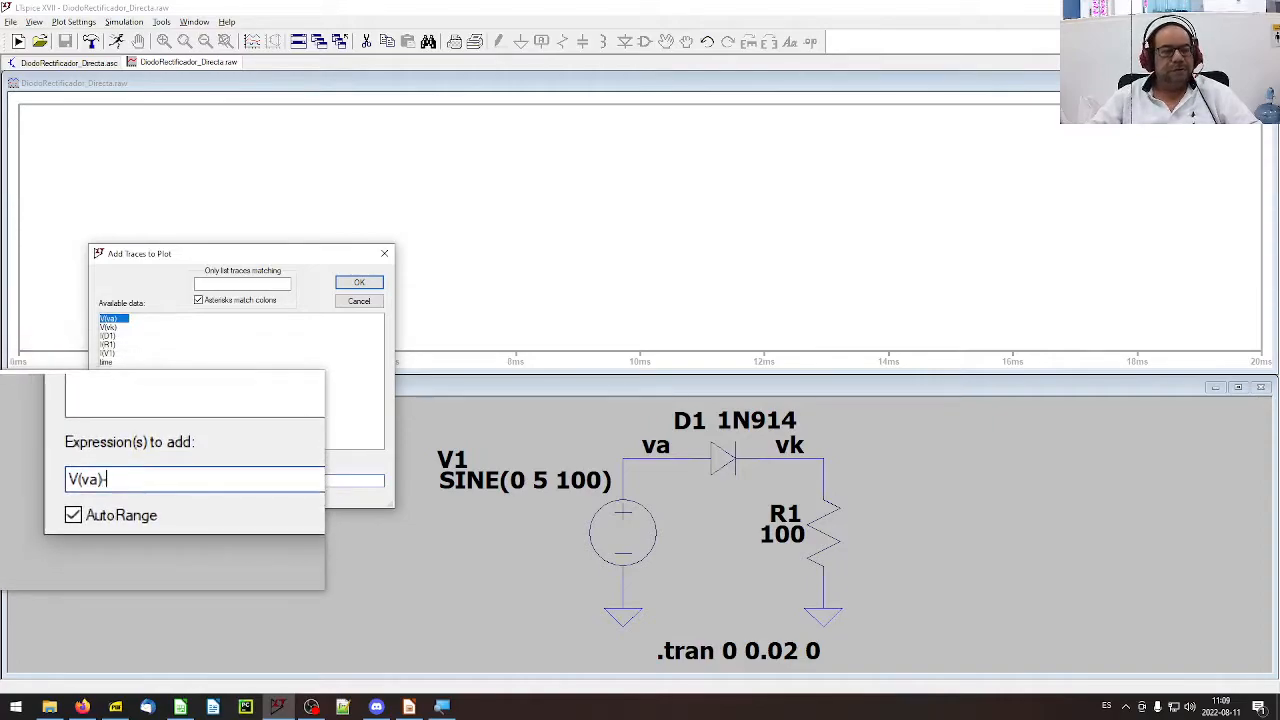
type("-")
left_click(105, 329)
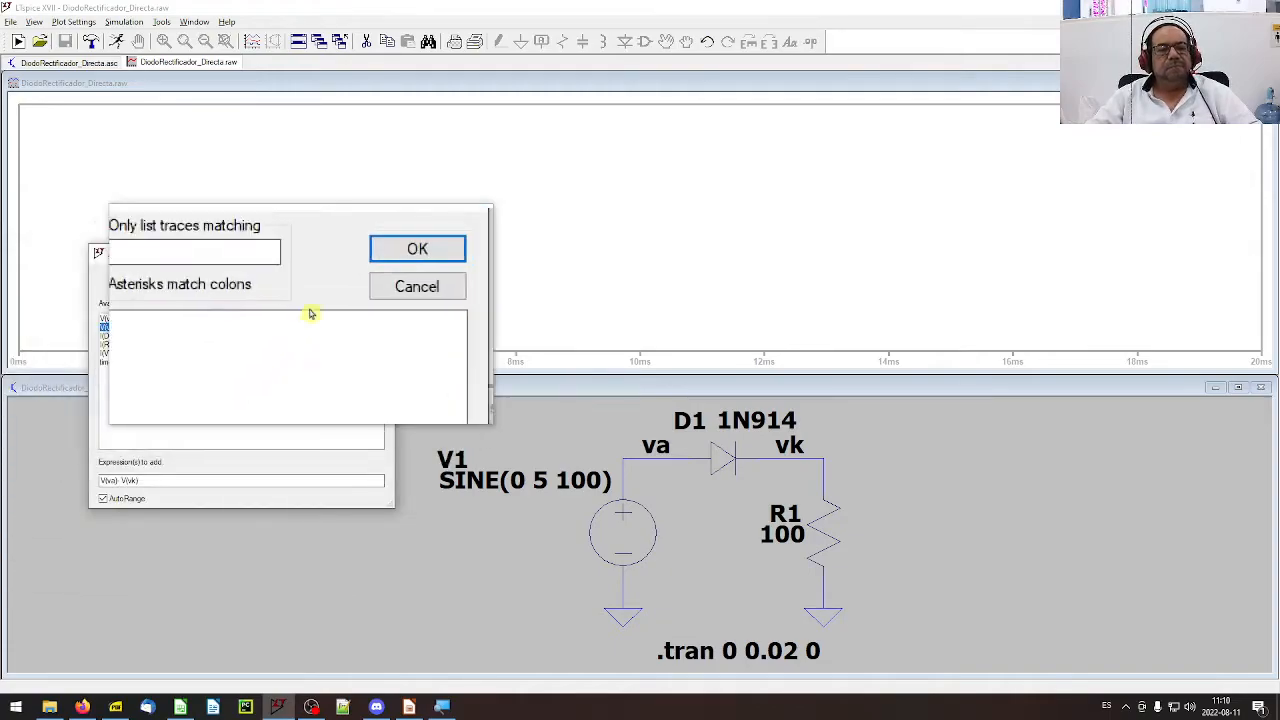
left_click(359, 282)
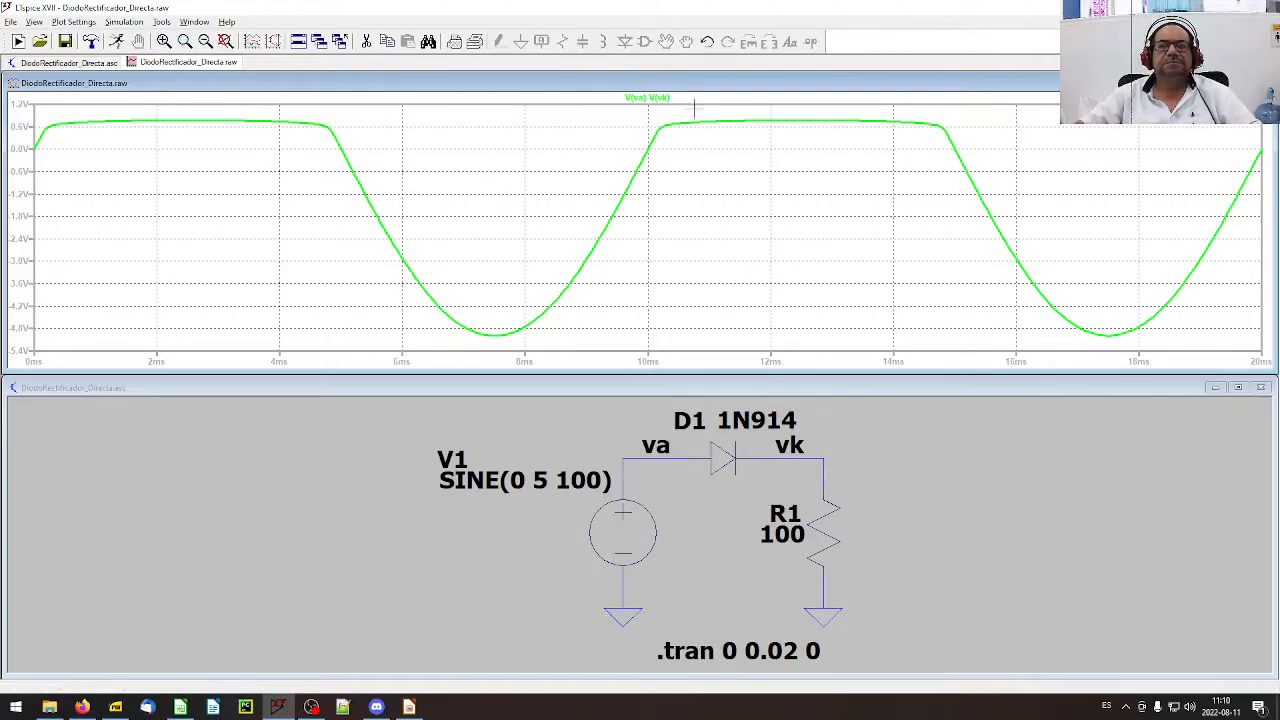
- Add a second plot pane above the voltage plot and plot the diode current I(D1) in it
right_click(685, 196)
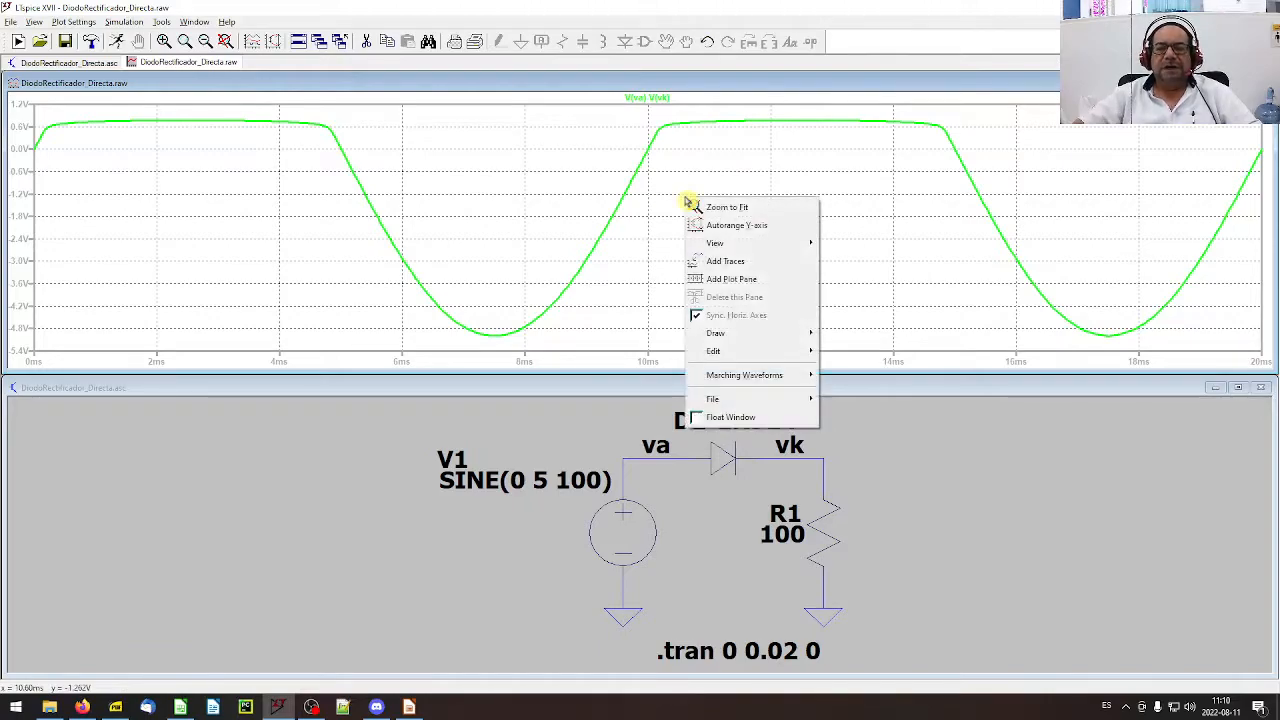
left_click(752, 279)
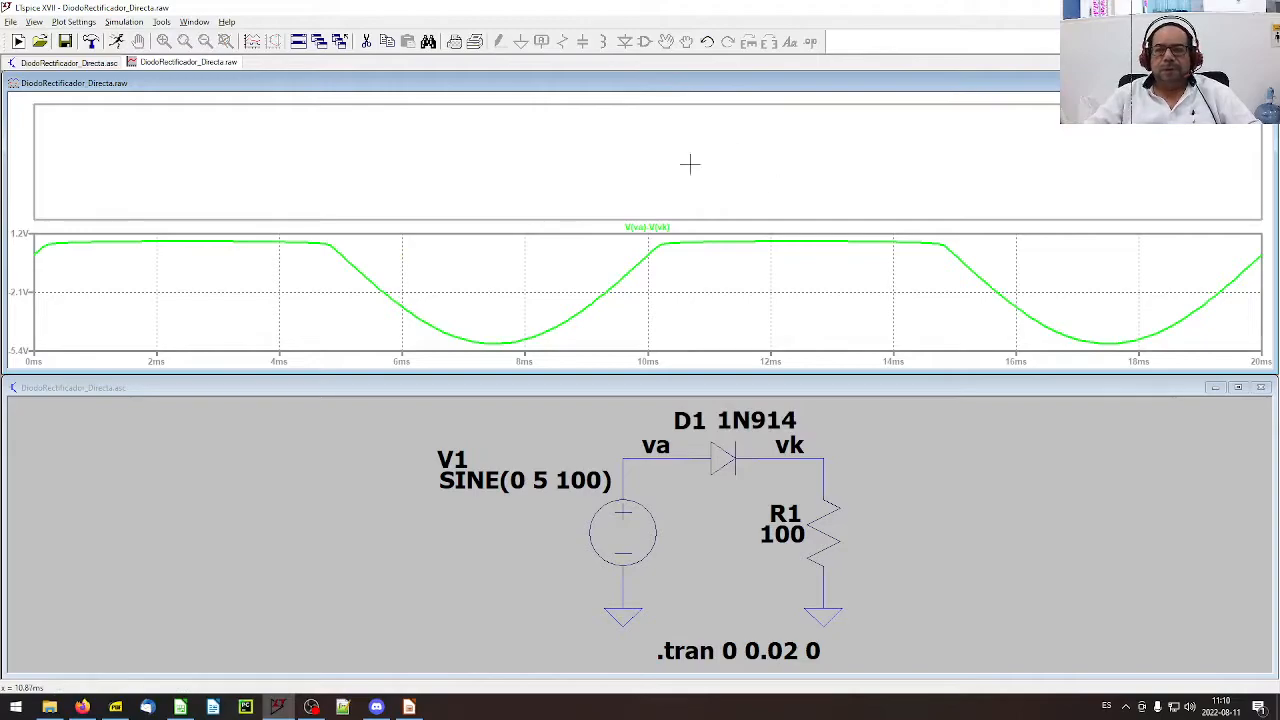
right_click(736, 164)
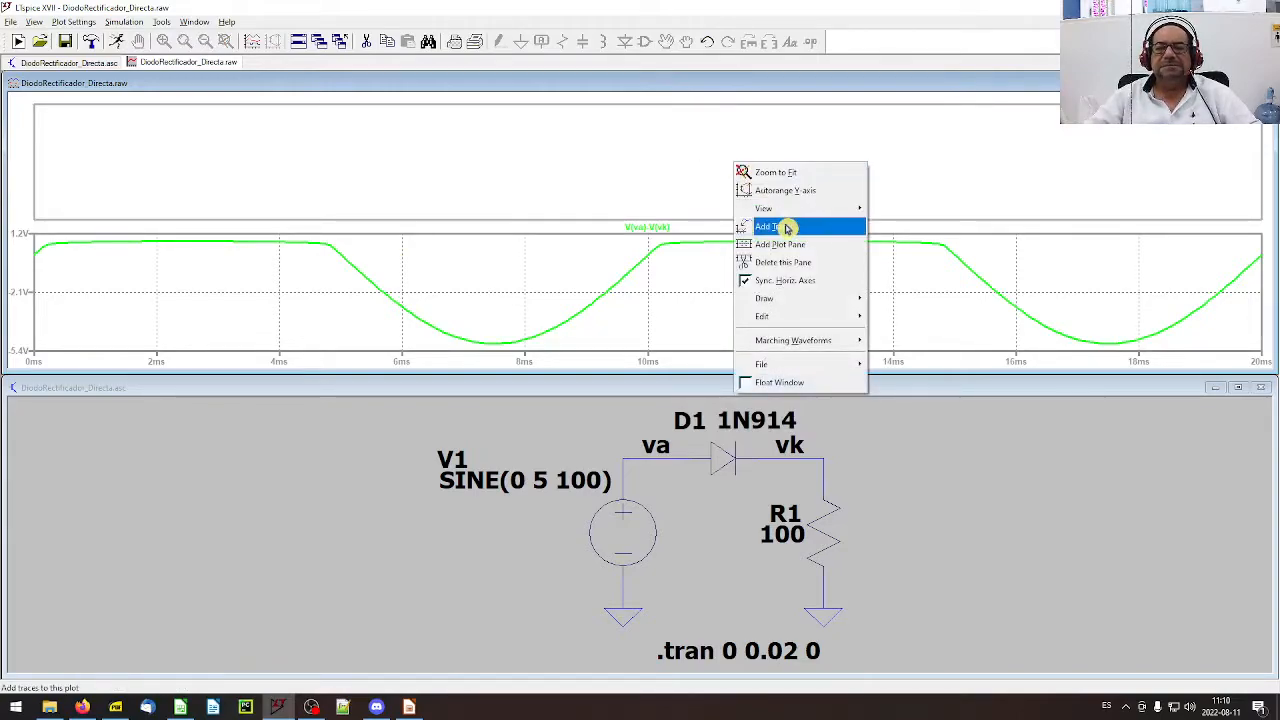
left_click(964, 140)
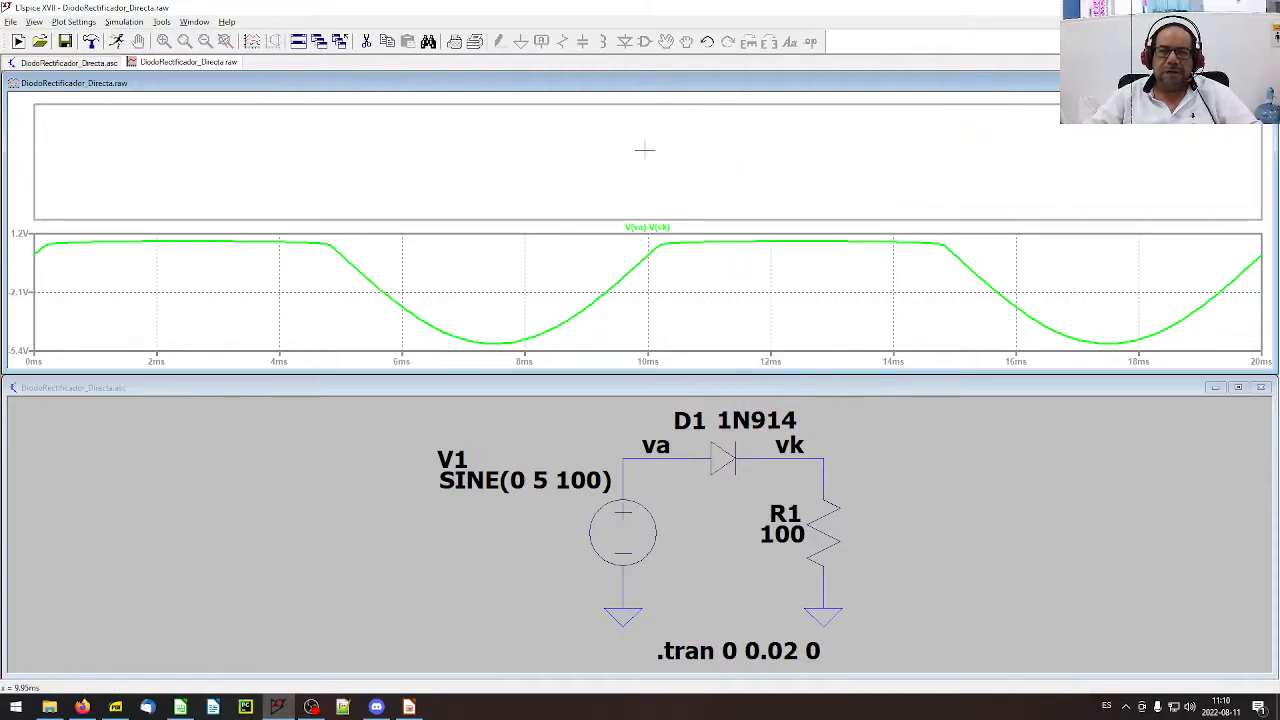
left_click(735, 392)
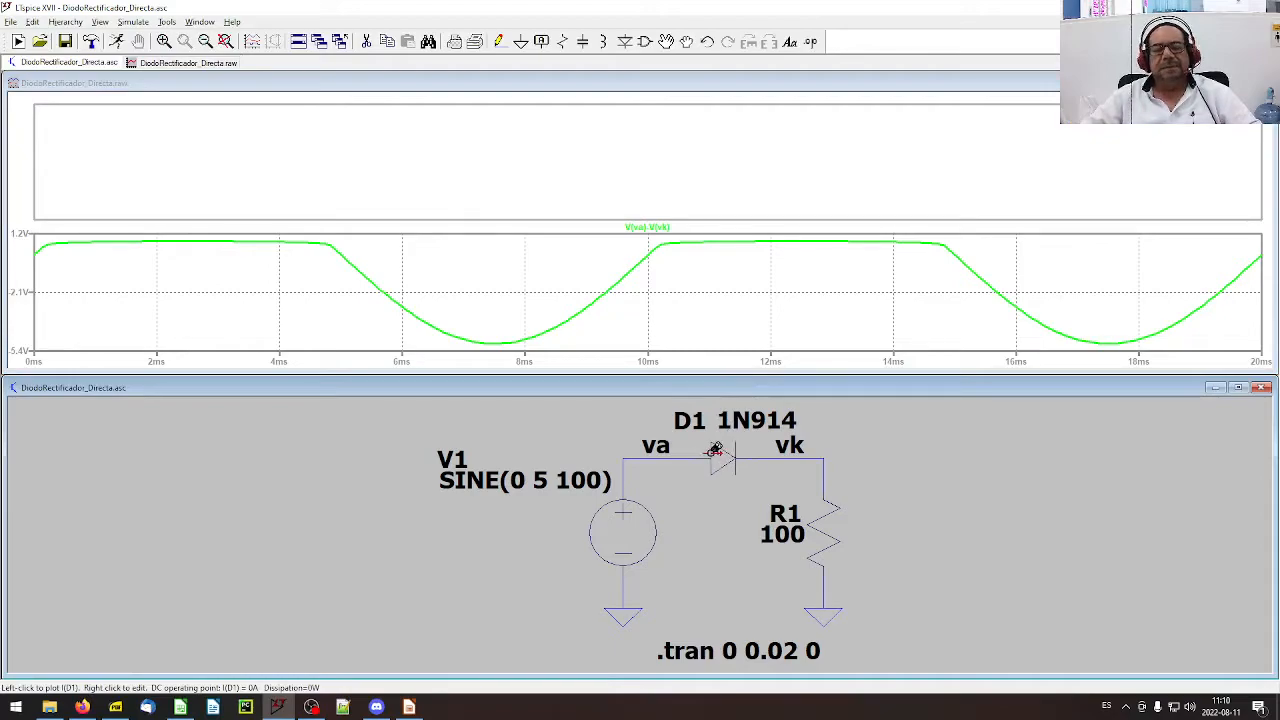
left_click(711, 454)
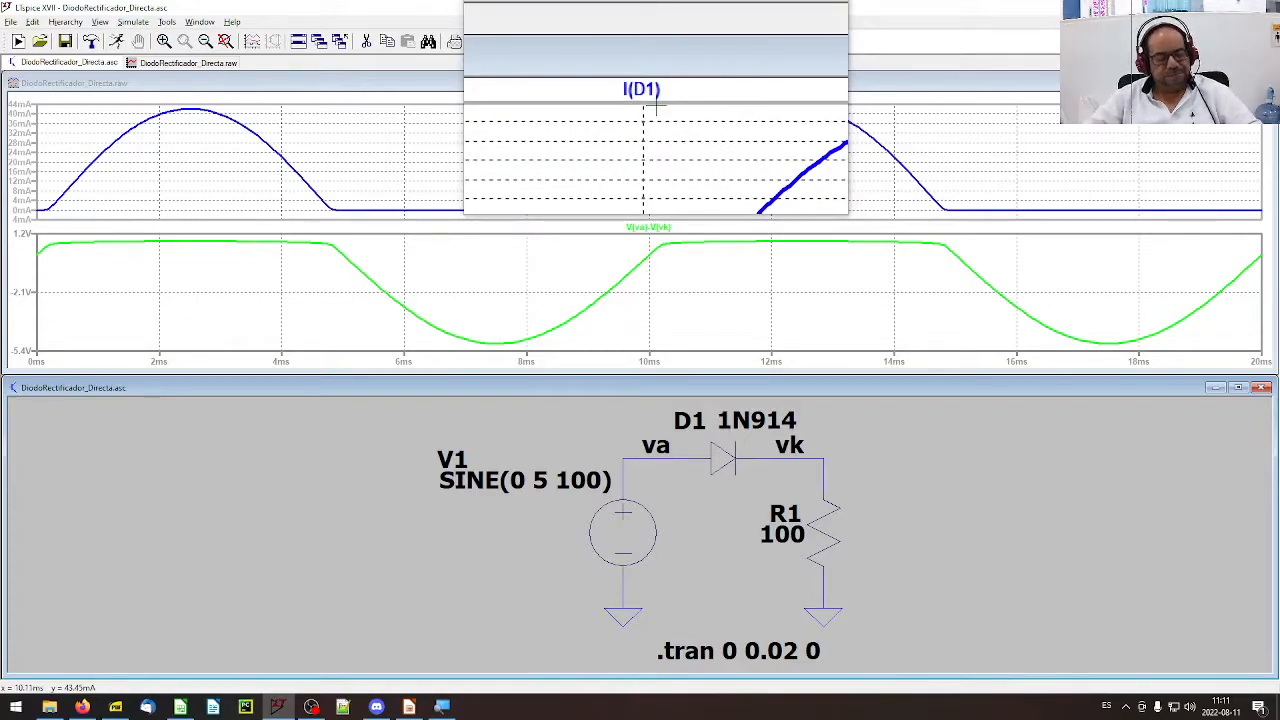
key("super+Escape")
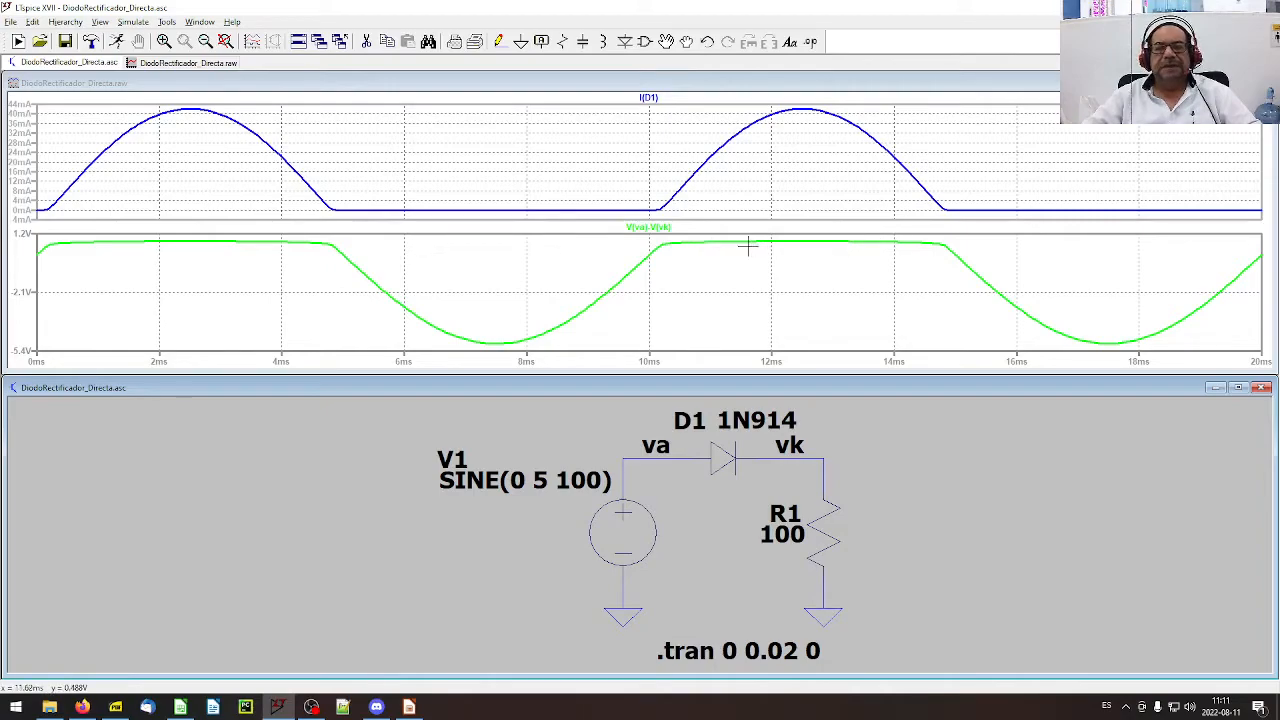
- Attach the 1st cursor to the V(va)-V(vk) trace and the 2nd cursor to the I(D1) trace
right_click(660, 228)
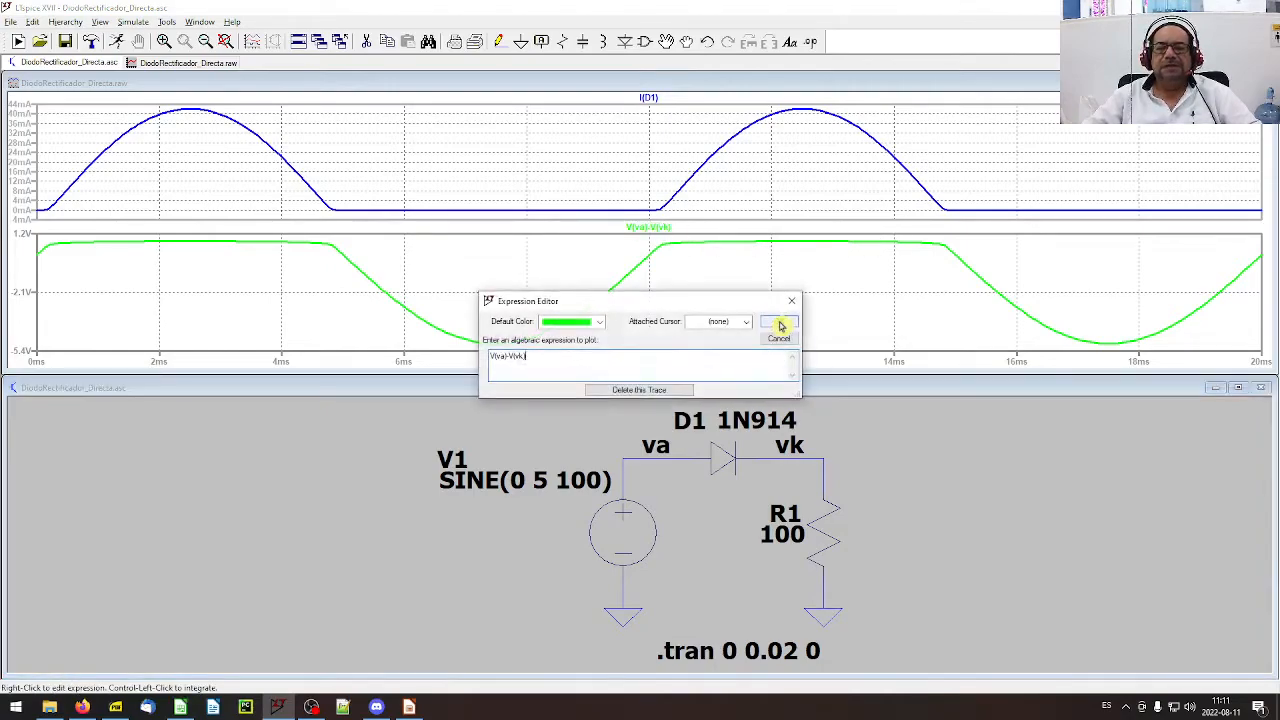
left_click(746, 322)
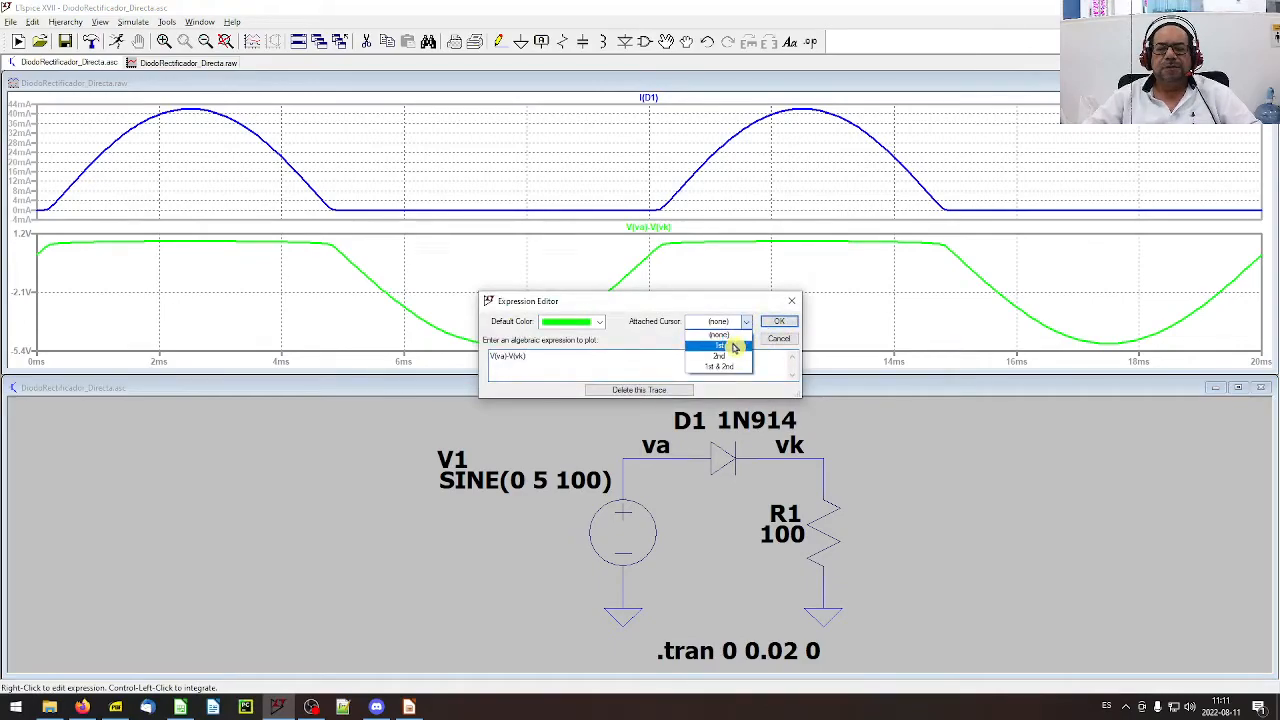
left_click(735, 345)
left_click(776, 325)
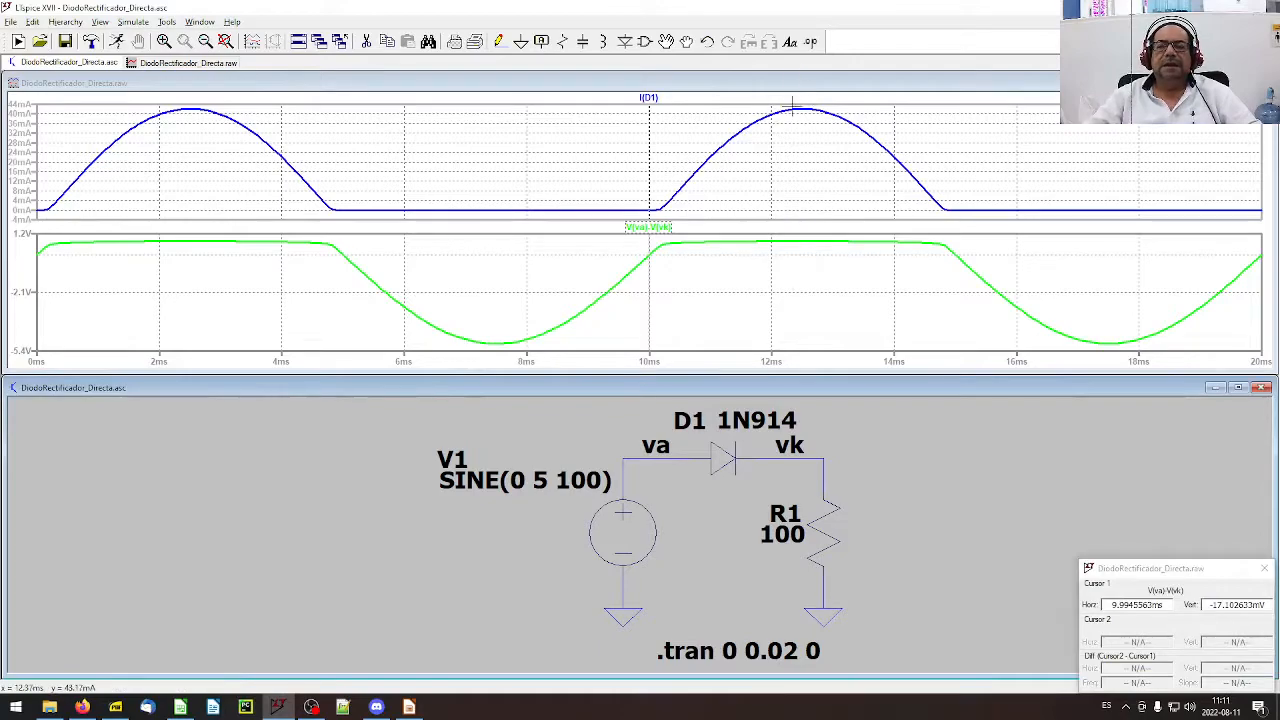
right_click(650, 100)
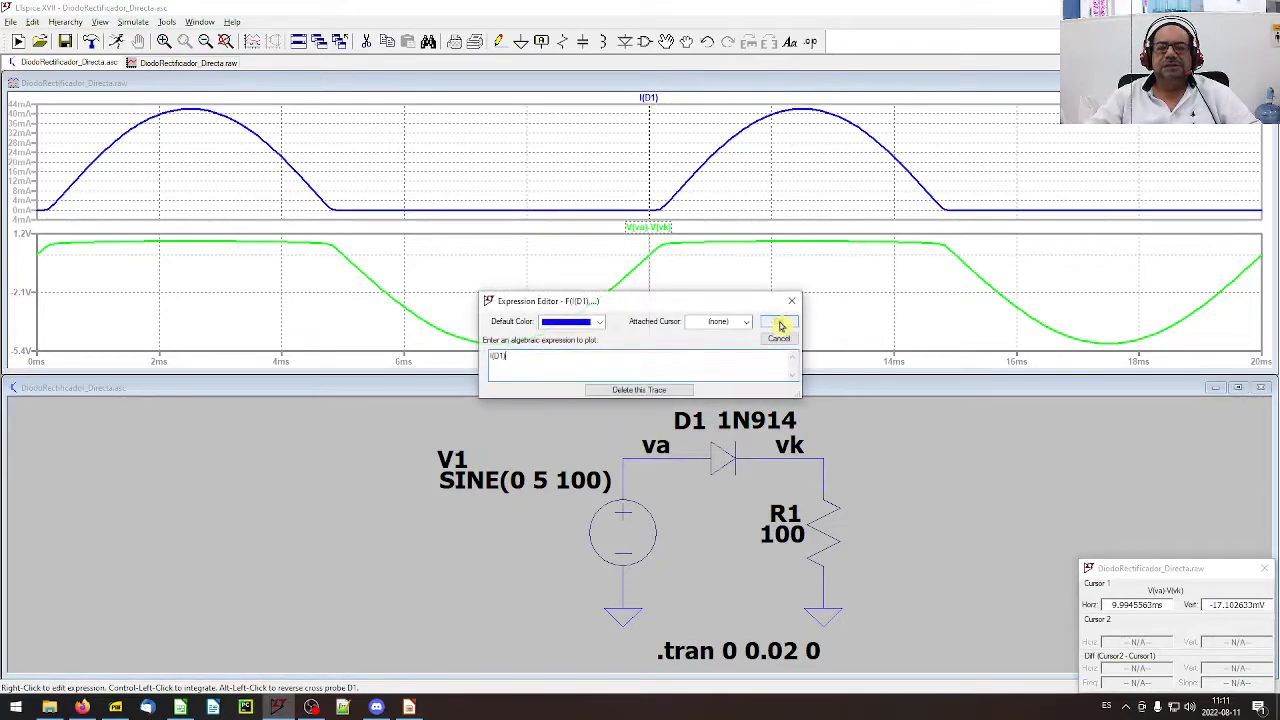
left_click(746, 322)
left_click(737, 355)
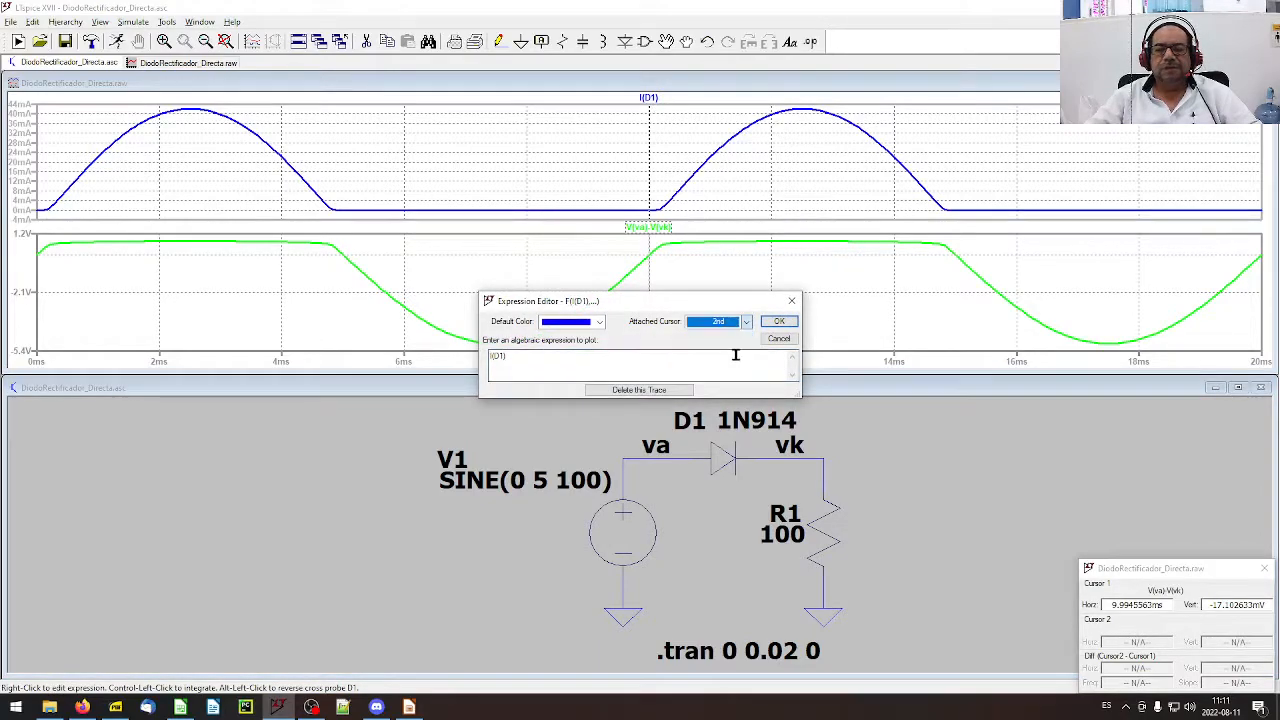
left_click(766, 324)
- Place both cursors at the second current peak, about 12.5 ms, and read the diode voltage and current there
left_click_drag(1156, 568, 474, 137)
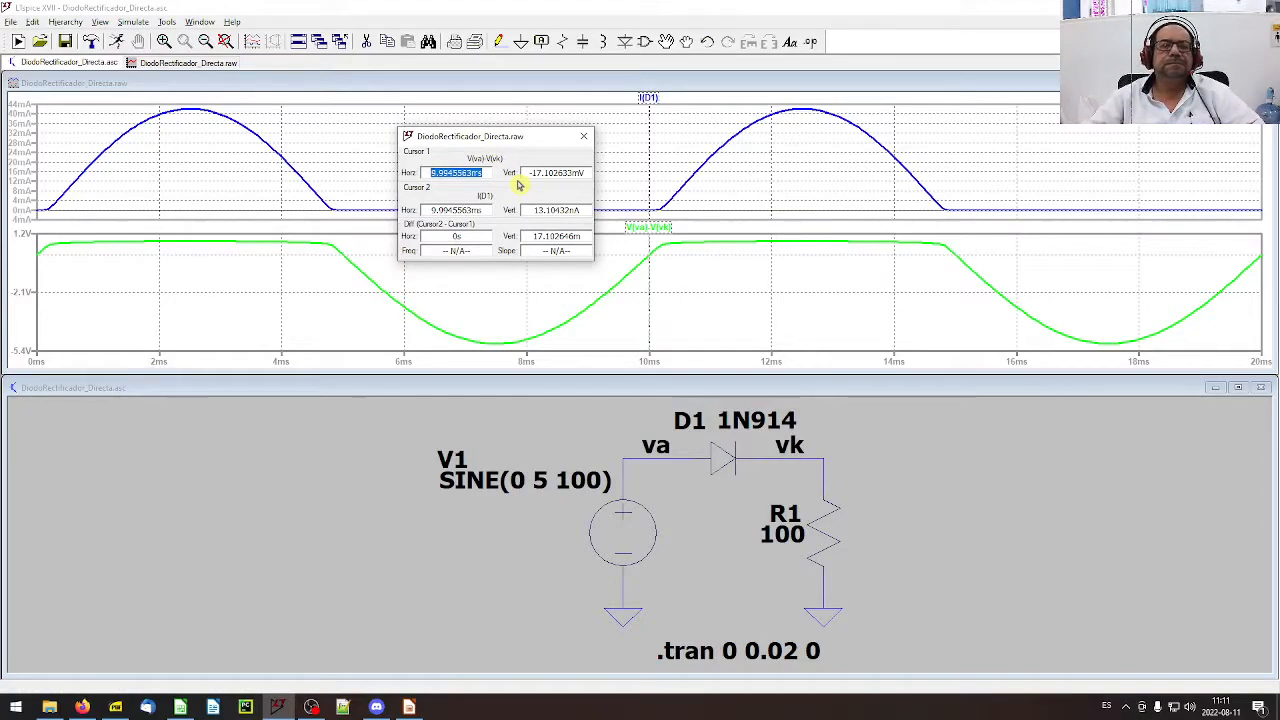
key("super+plus")
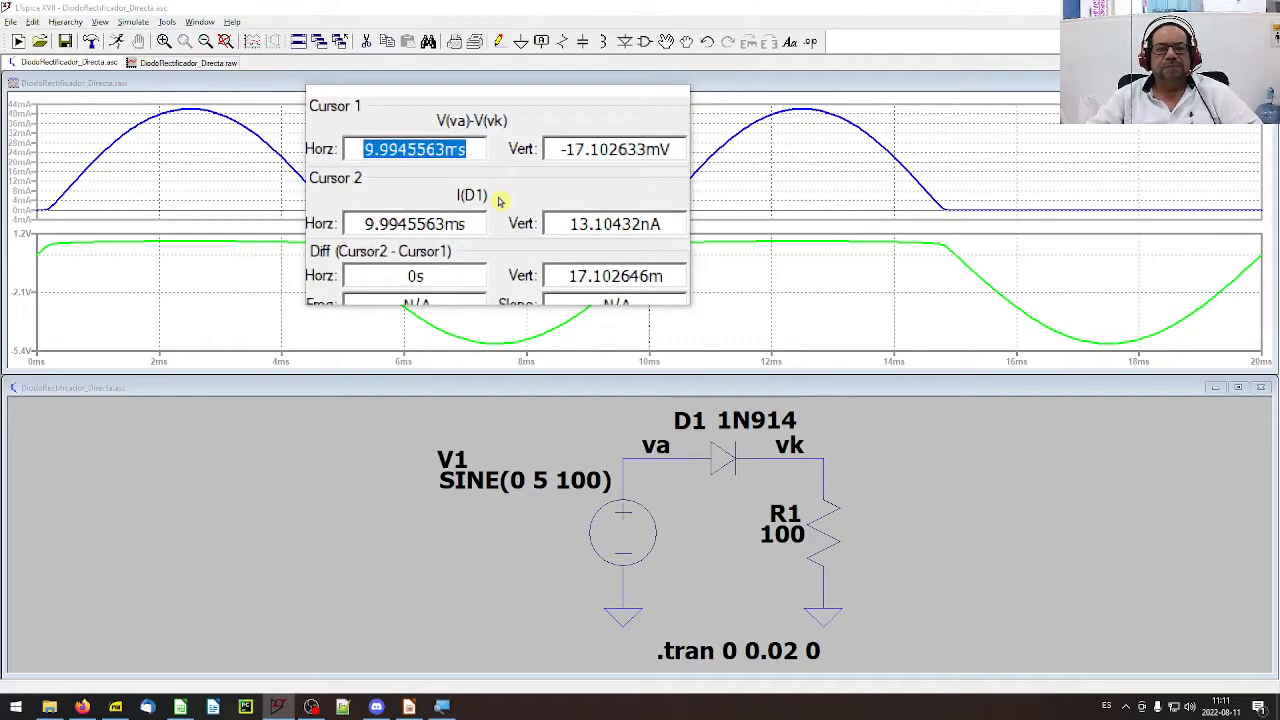
key("super+Escape")
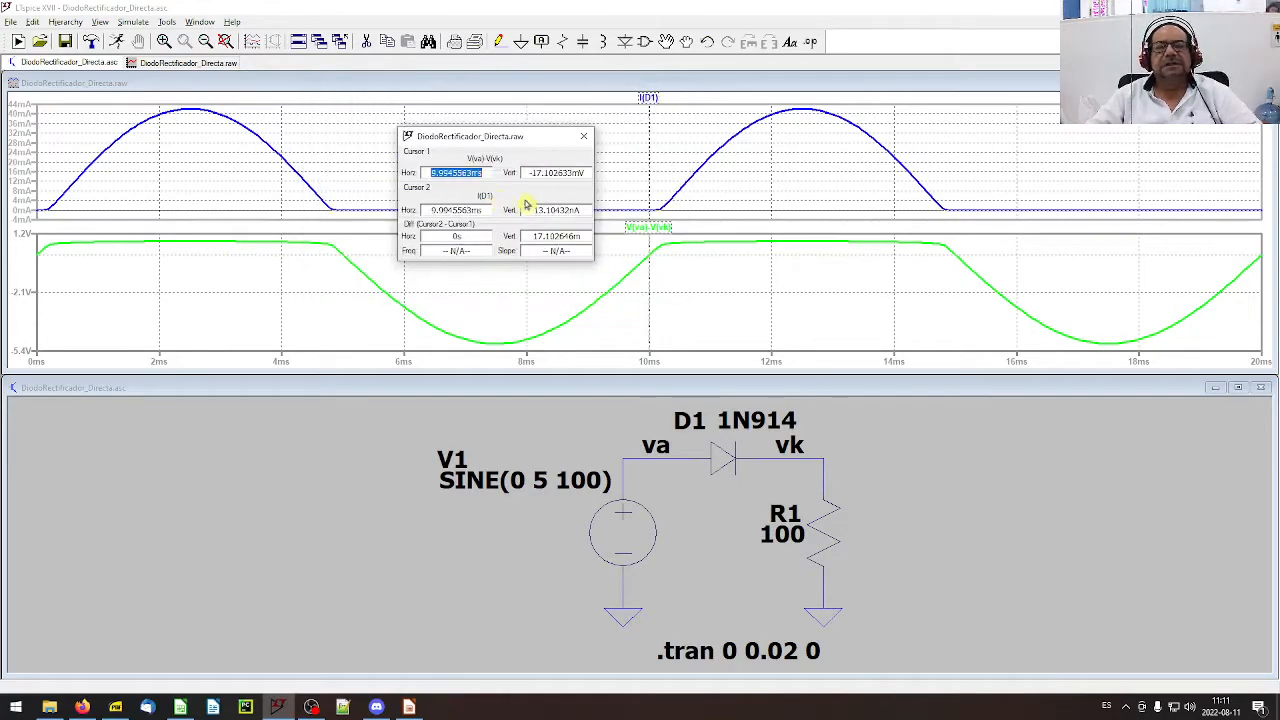
left_click_drag(648, 143, 803, 139)
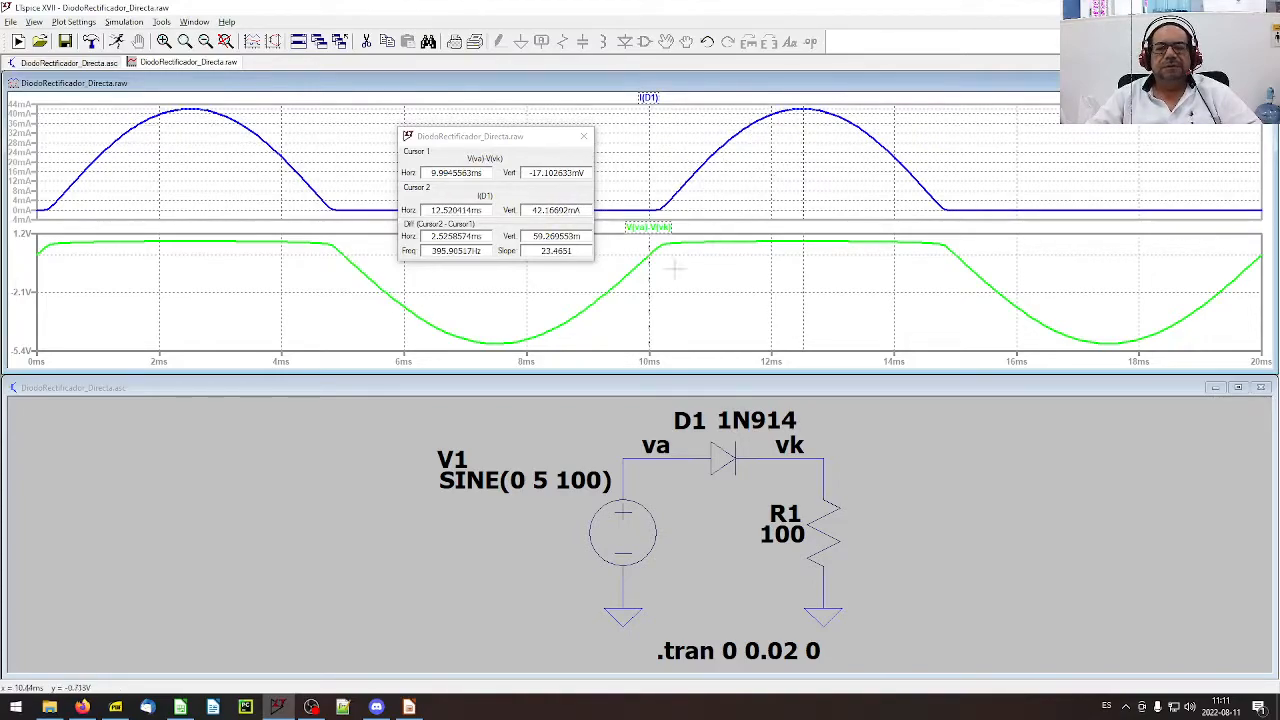
left_click_drag(651, 292, 803, 287)
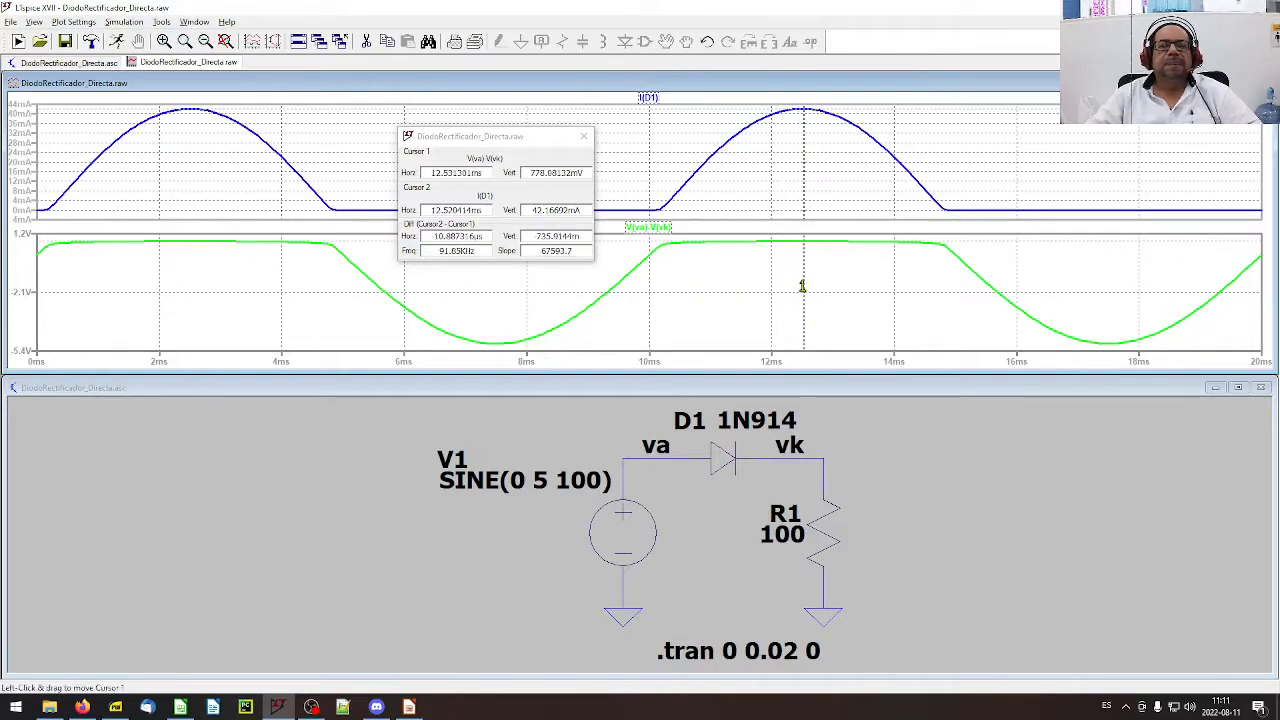
double_click(546, 174)
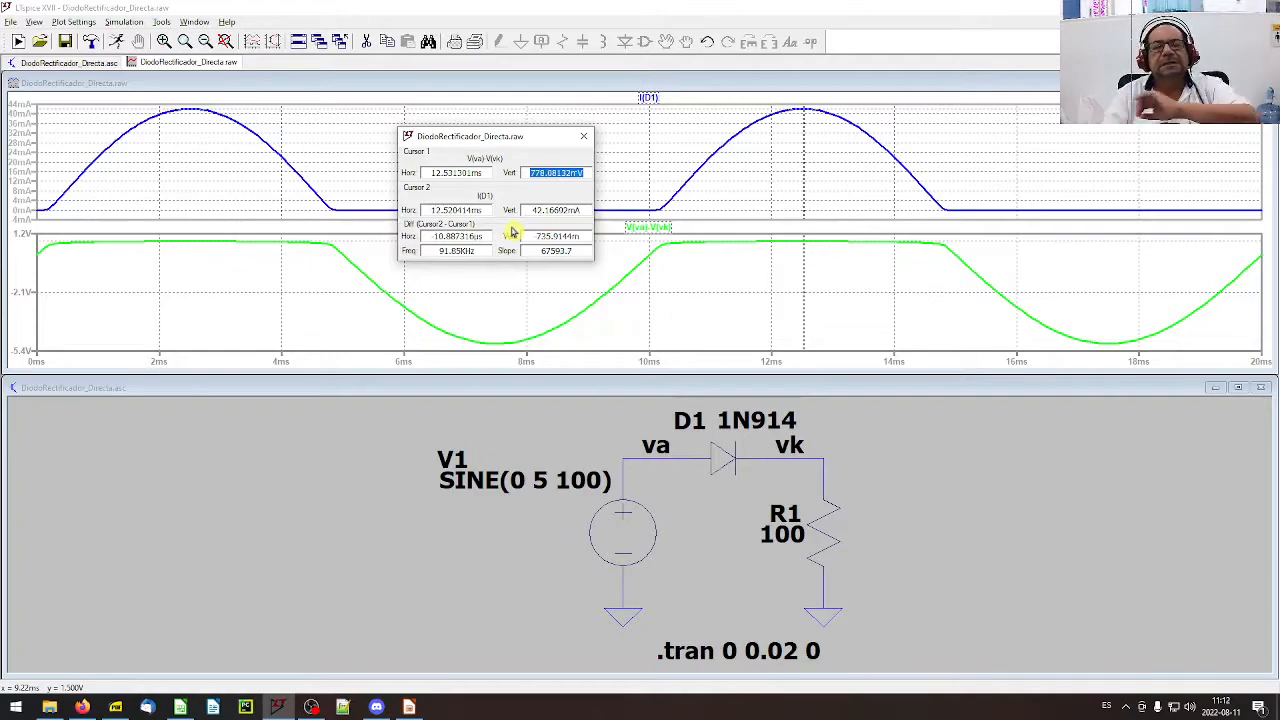
double_click(576, 209)
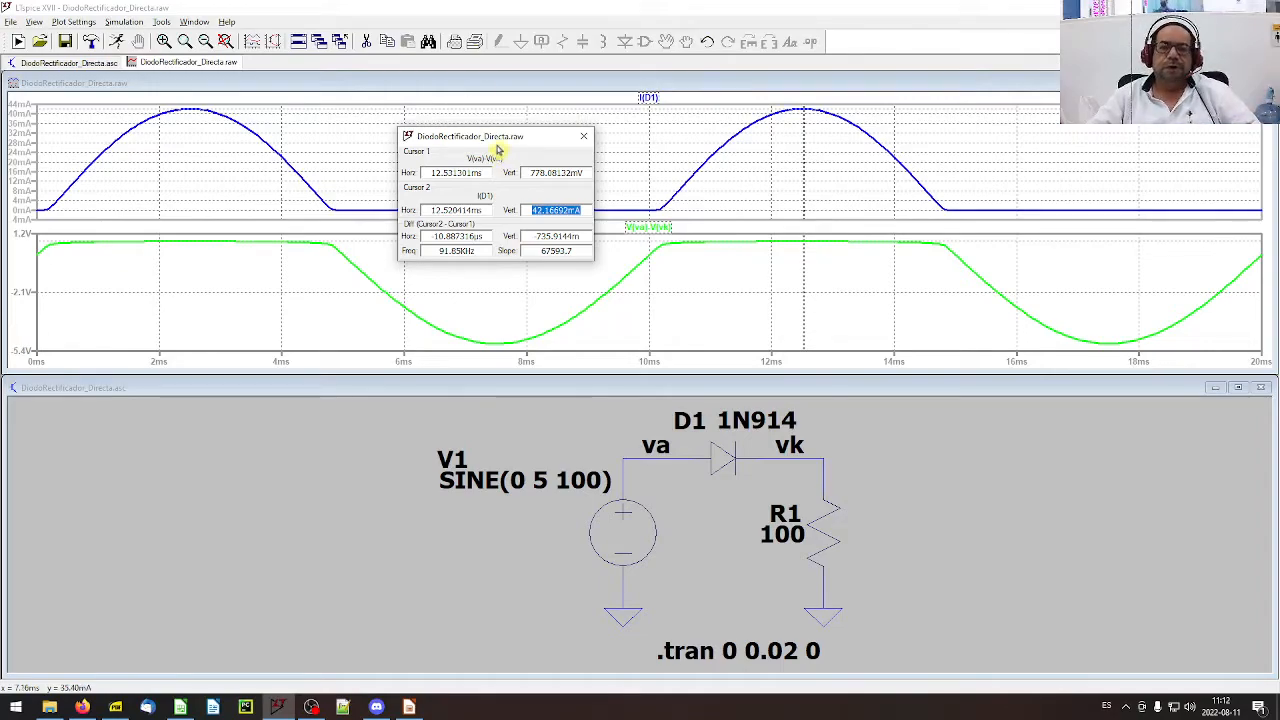
- Place both cursors at the first negative voltage peak, about 7.43 ms, read the diode voltage and current, and close the cursor readout
left_click_drag(501, 152, 201, 271)
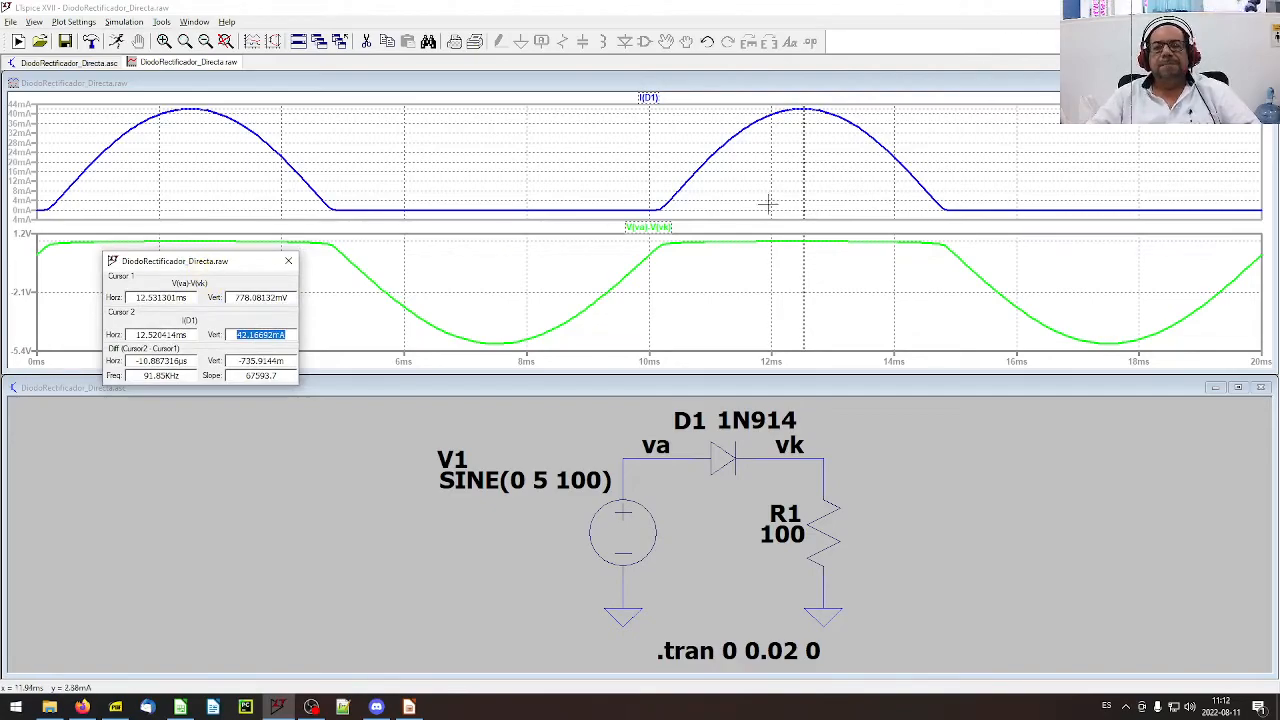
left_click_drag(808, 289, 491, 330)
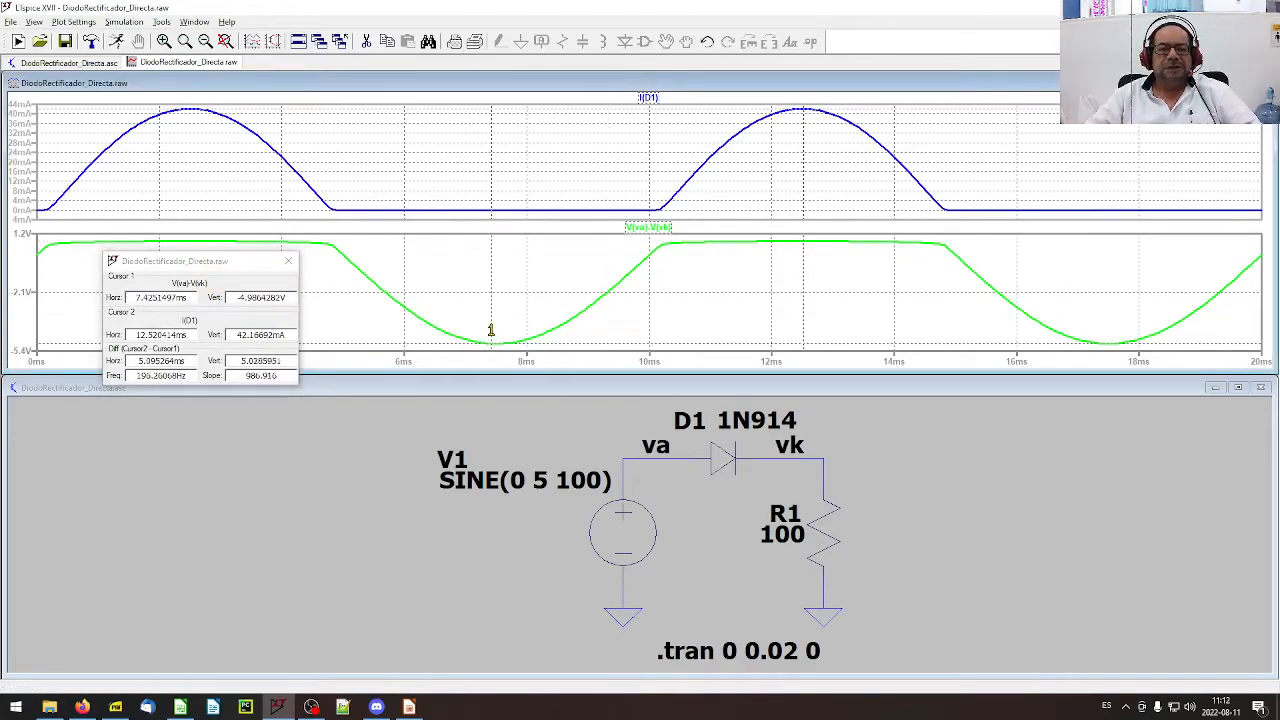
left_click_drag(802, 170, 491, 197)
left_click_drag(236, 276, 510, 374)
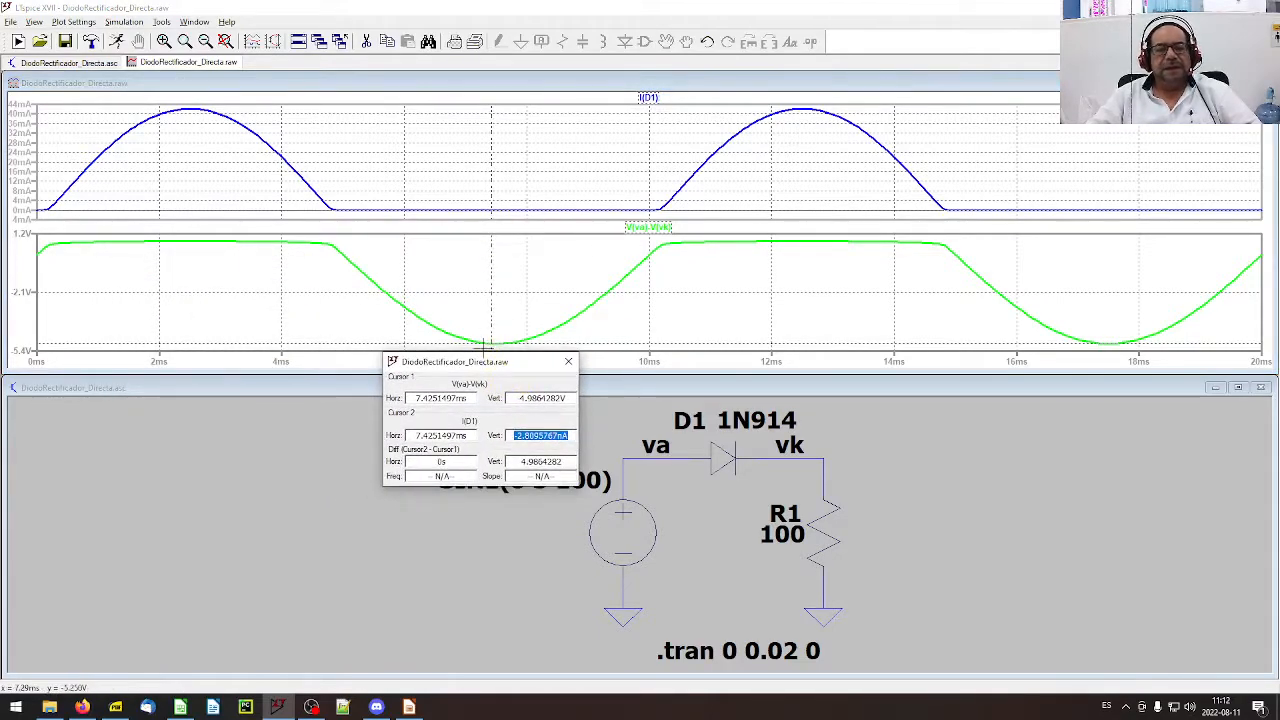
left_click_drag(486, 366, 437, 148)
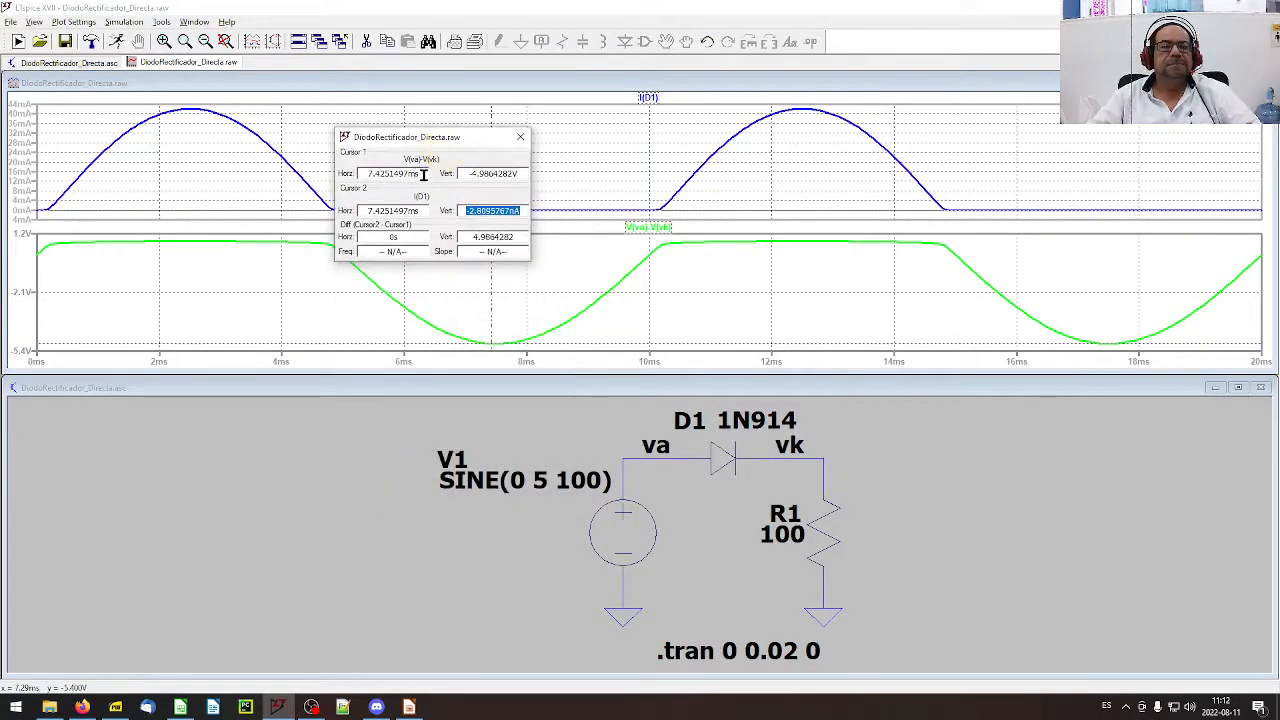
double_click(410, 173)
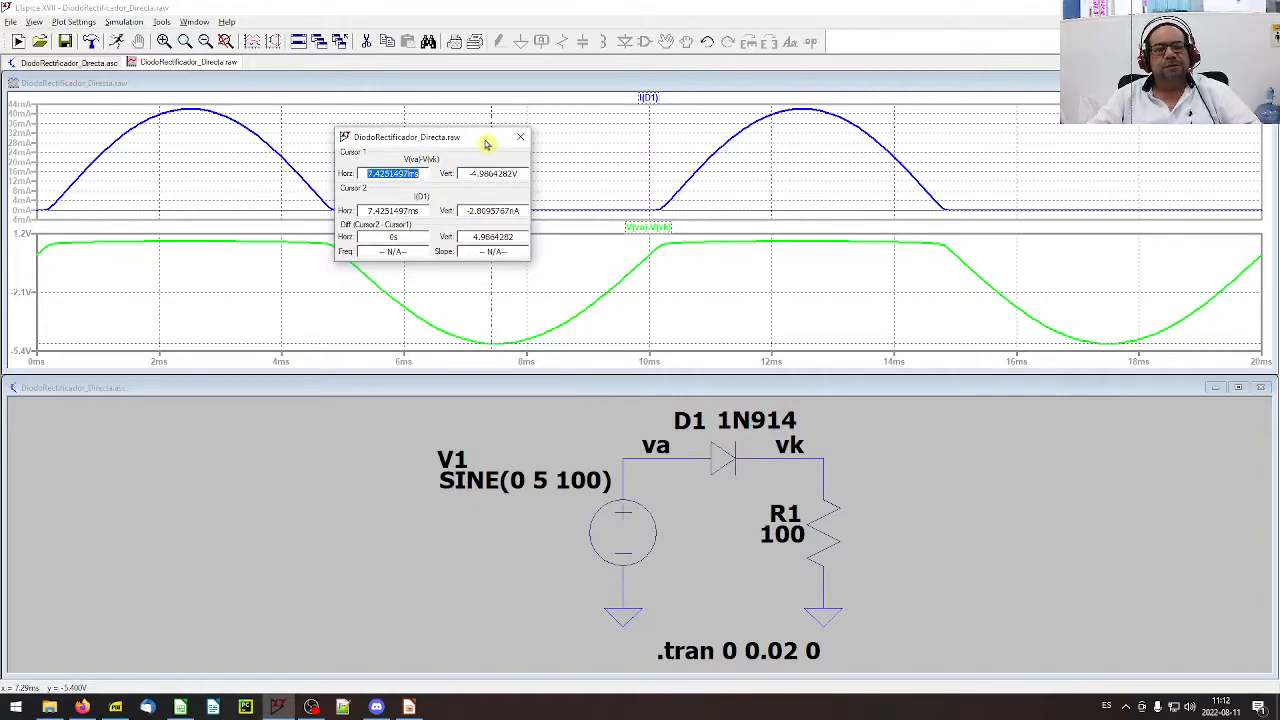
double_click(501, 173)
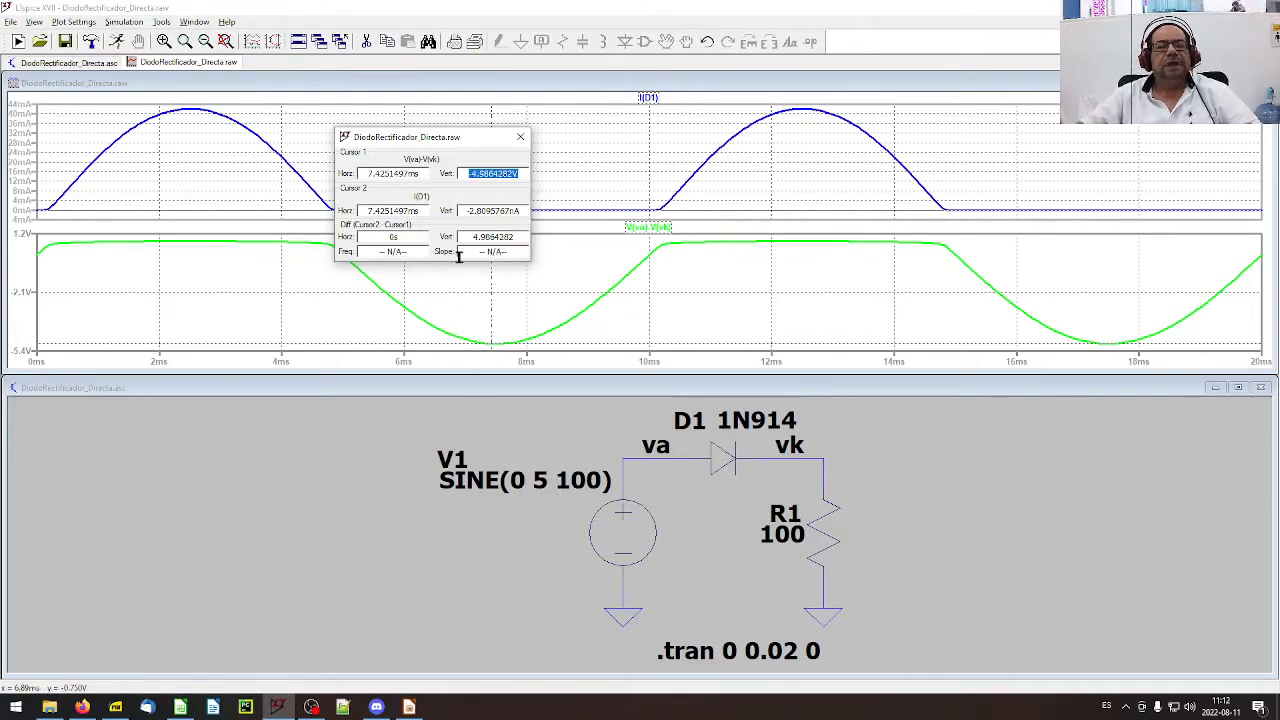
left_click(491, 210)
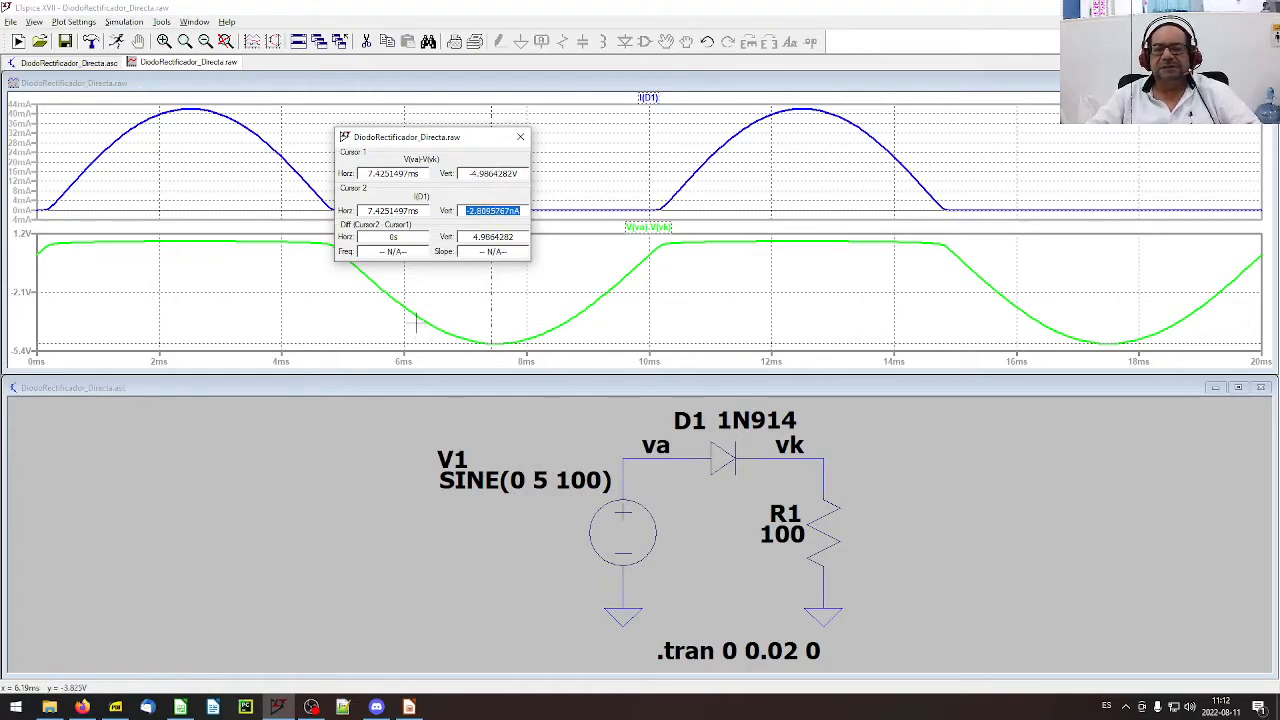
left_click(520, 143)
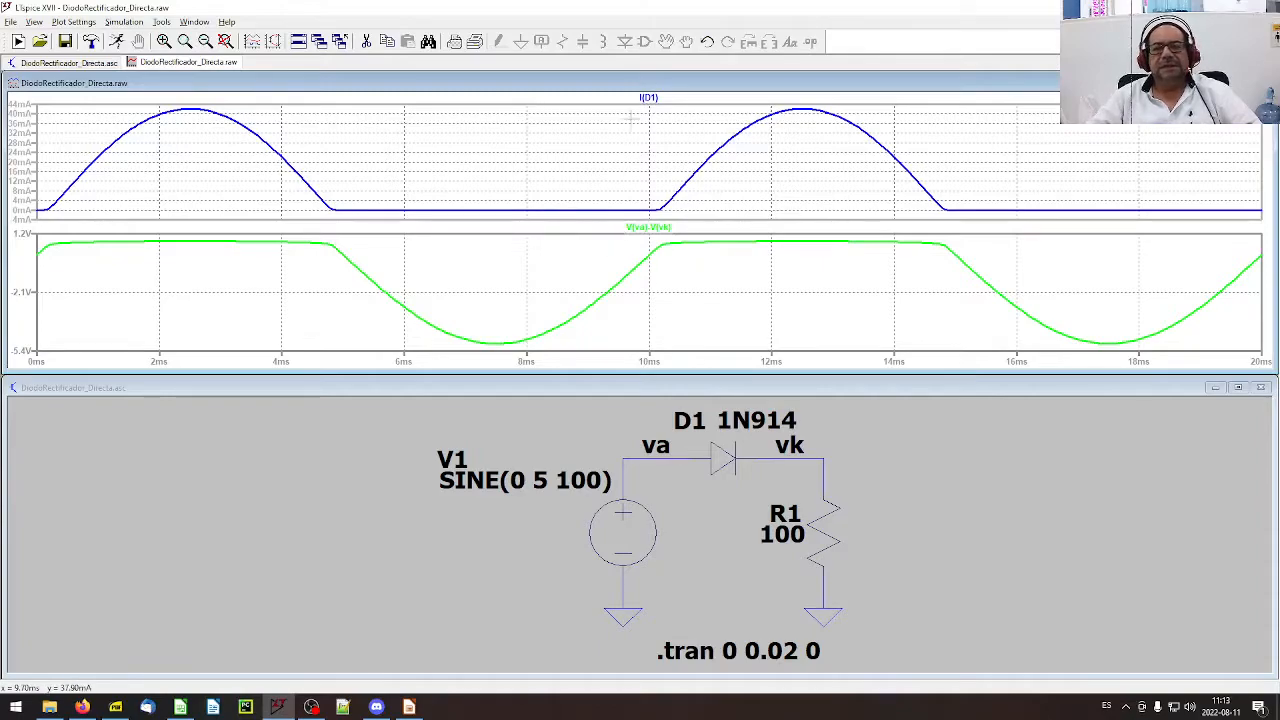
- Export the V(va)-V(vk) and I(D1) traces as text to DiodoRectificador_Directa.txt, replacing the existing file
left_click(12, 22)
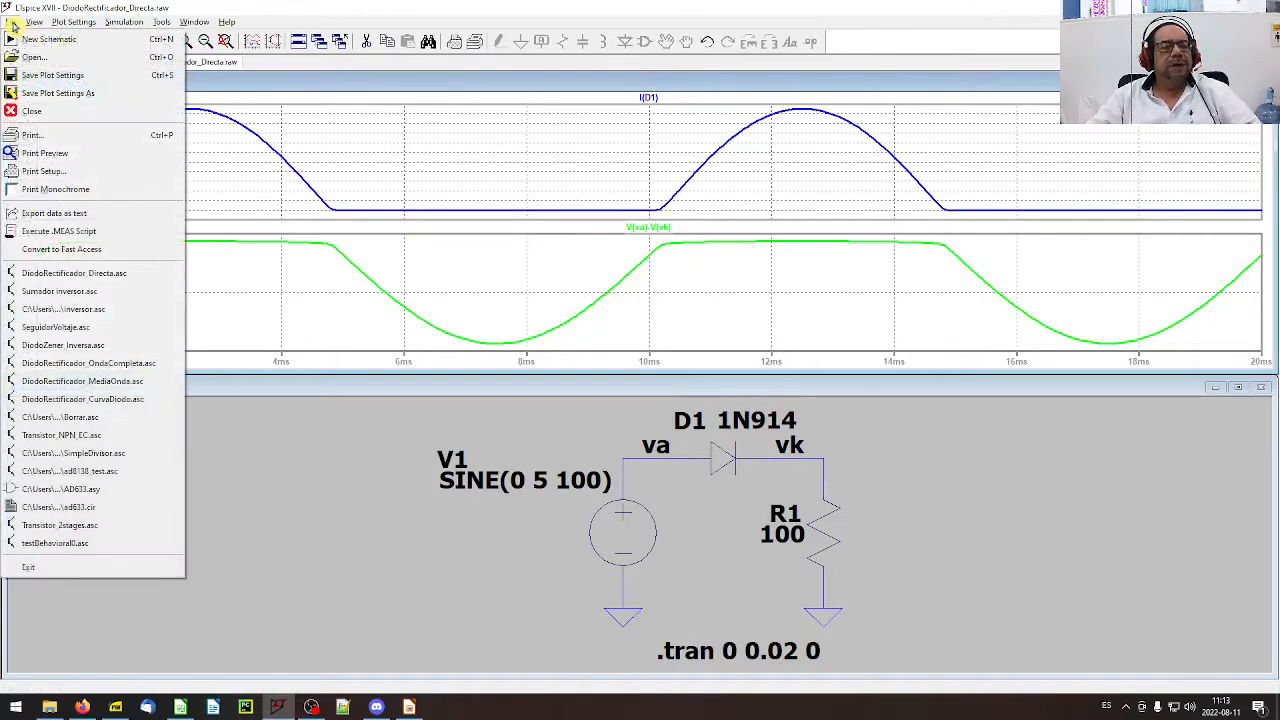
left_click(119, 215)
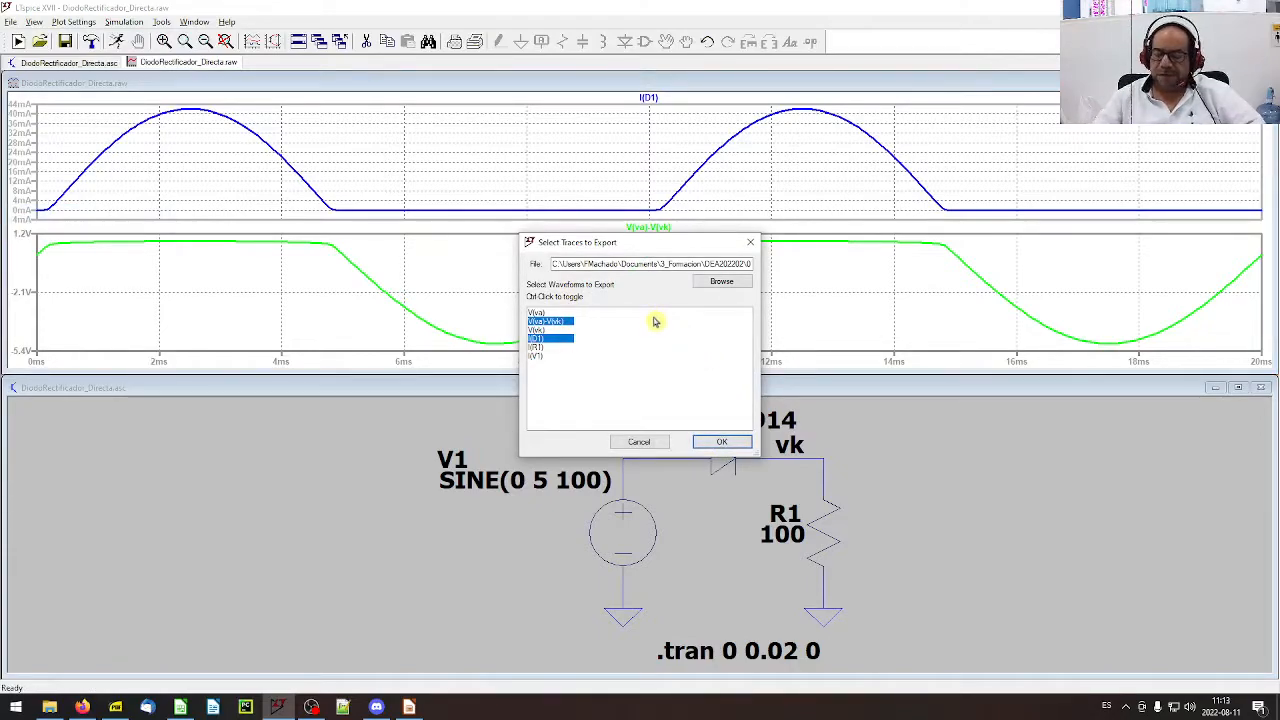
key("super+plus")
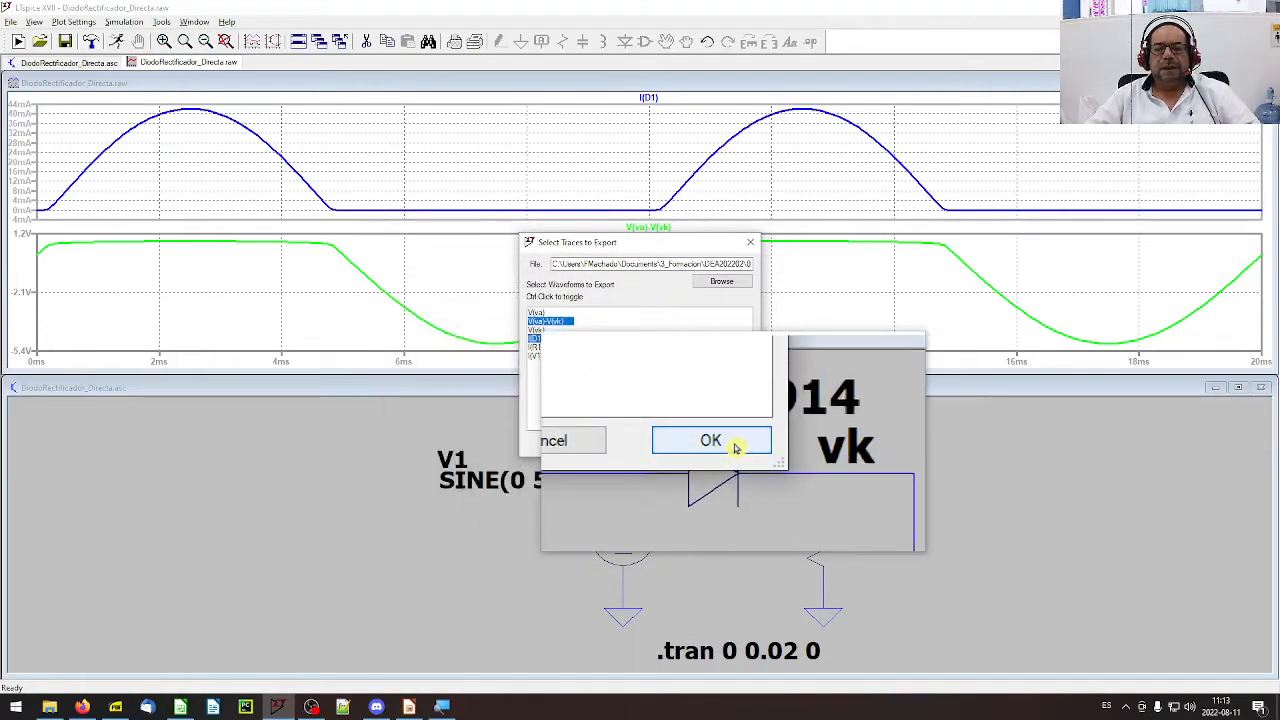
left_click(735, 448)
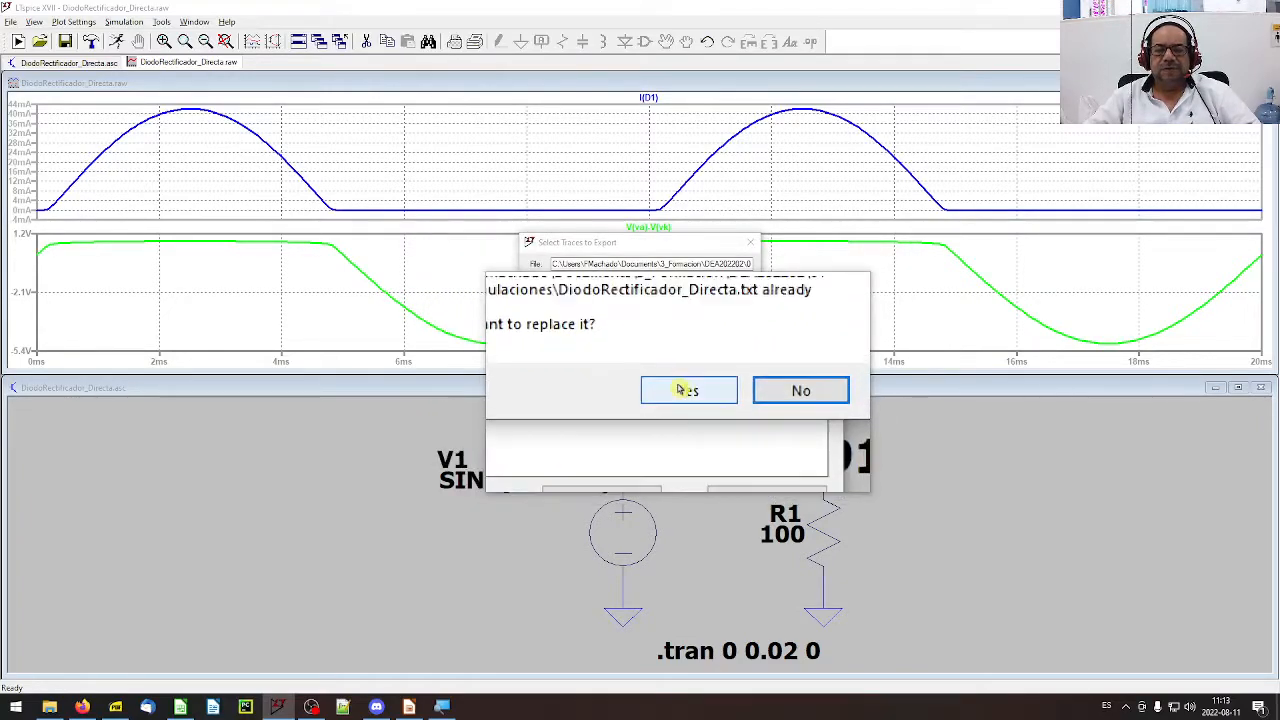
left_click(678, 389)
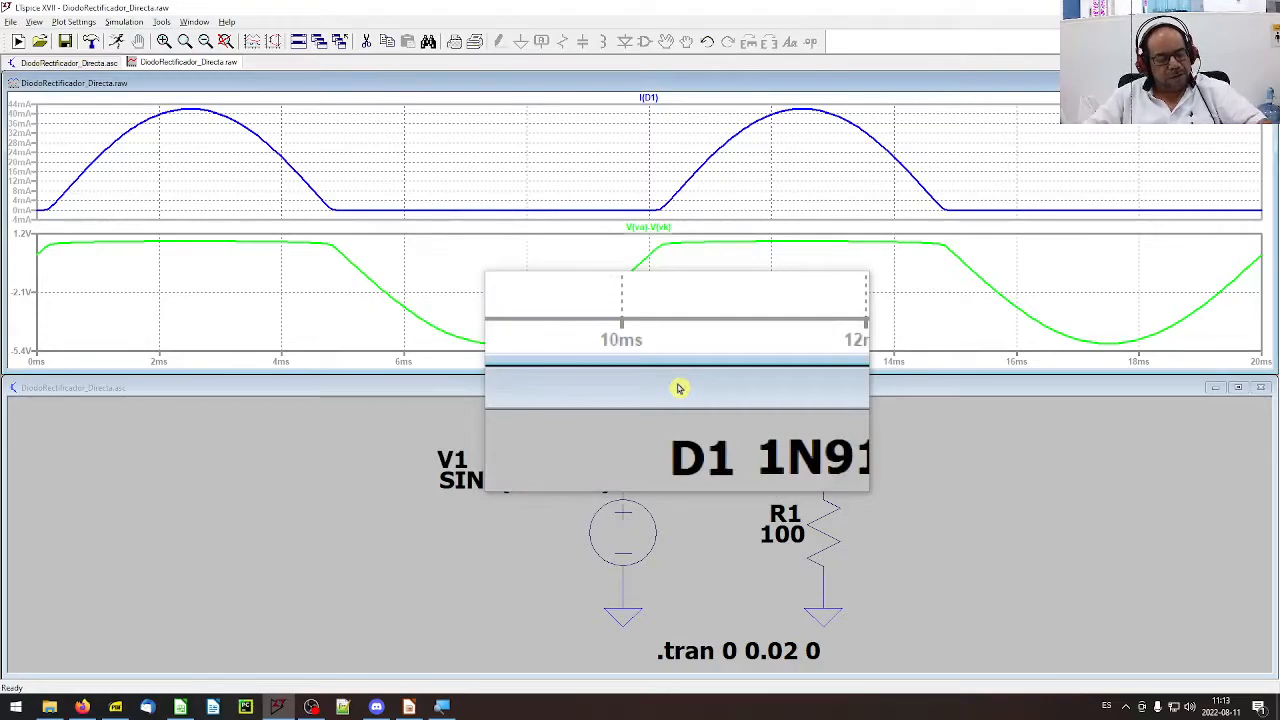
key("super+Escape")
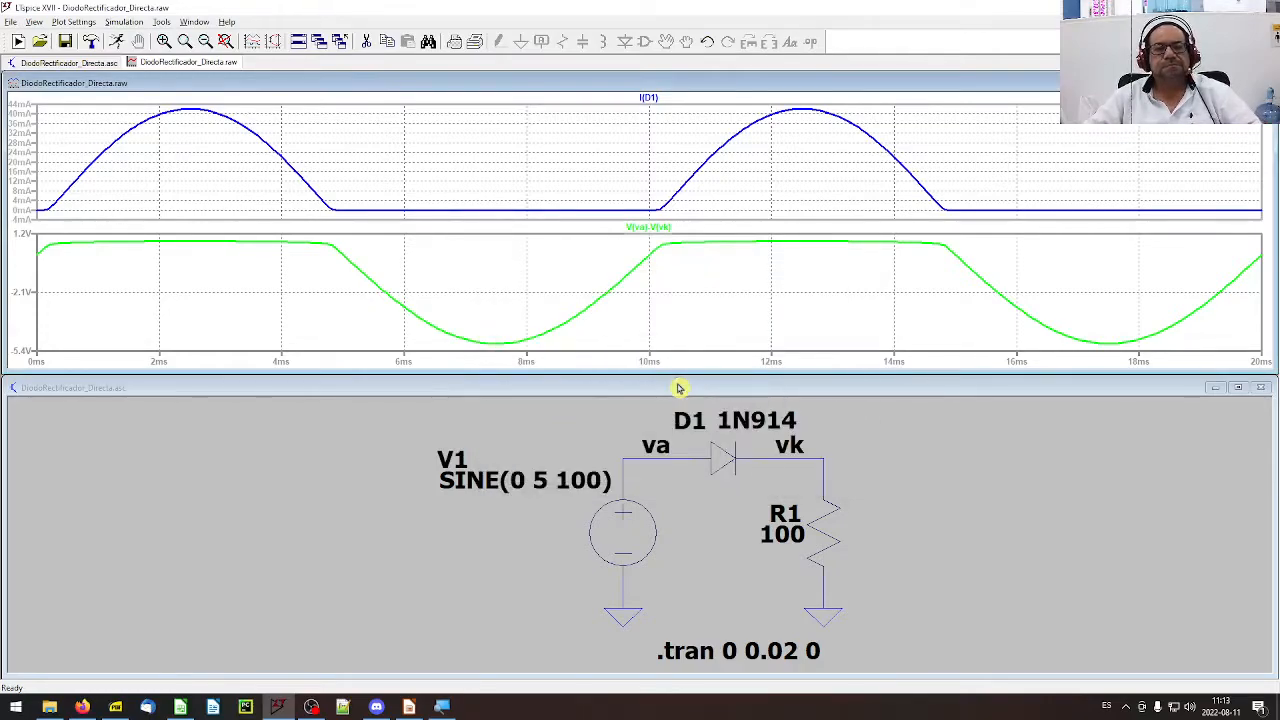
- Switch to File Explorer and open DiodoRectificador_Directa.txt from the Simulaciones folder in Notepad++
key("super+e")
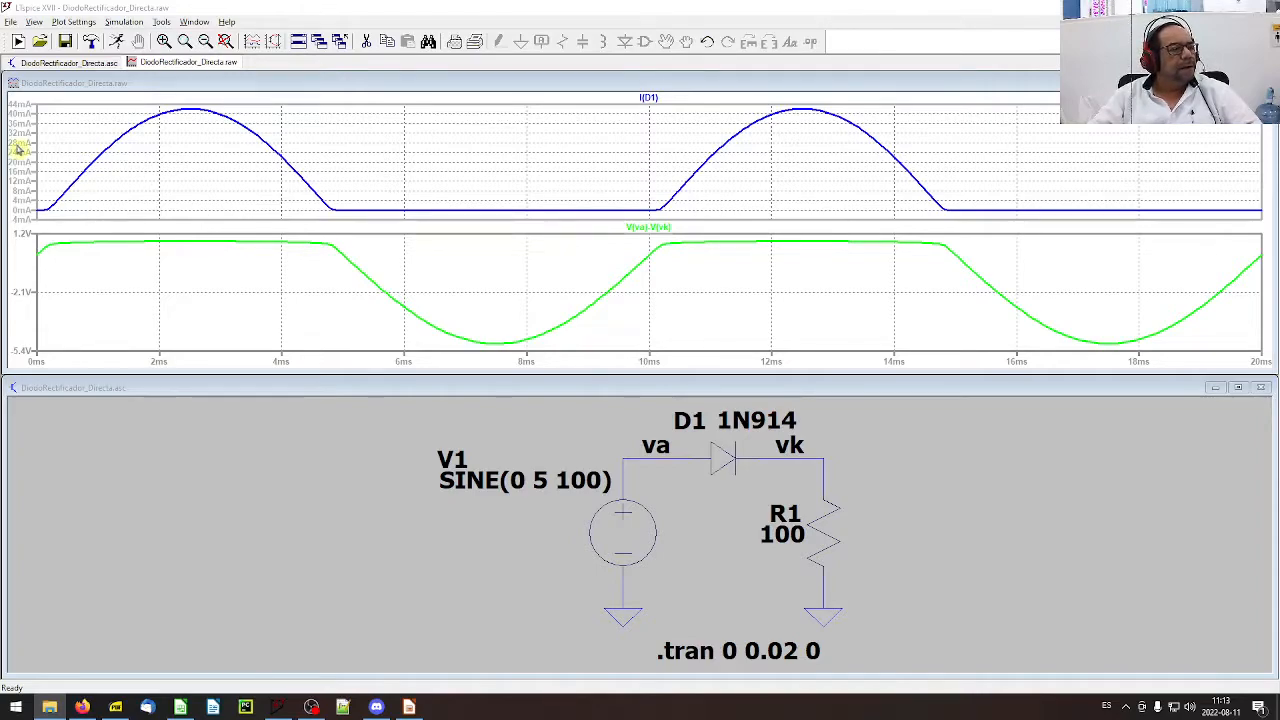
left_click(49, 707)
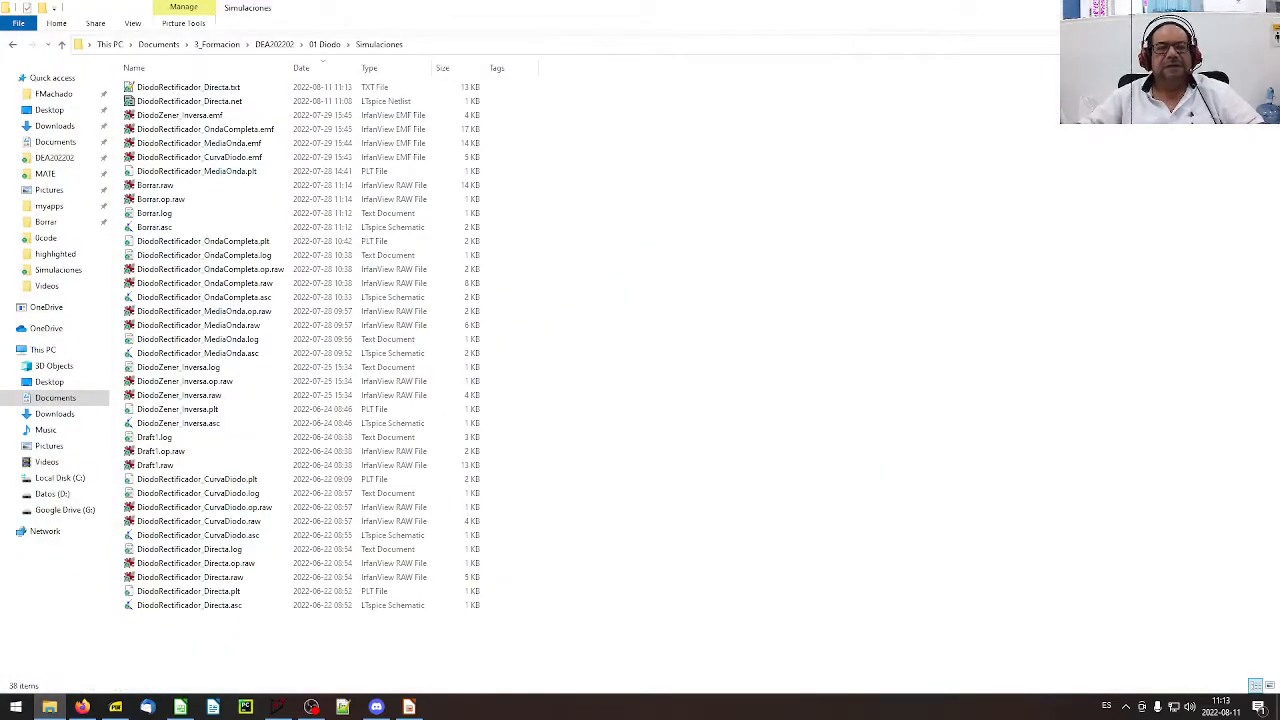
left_click(248, 158)
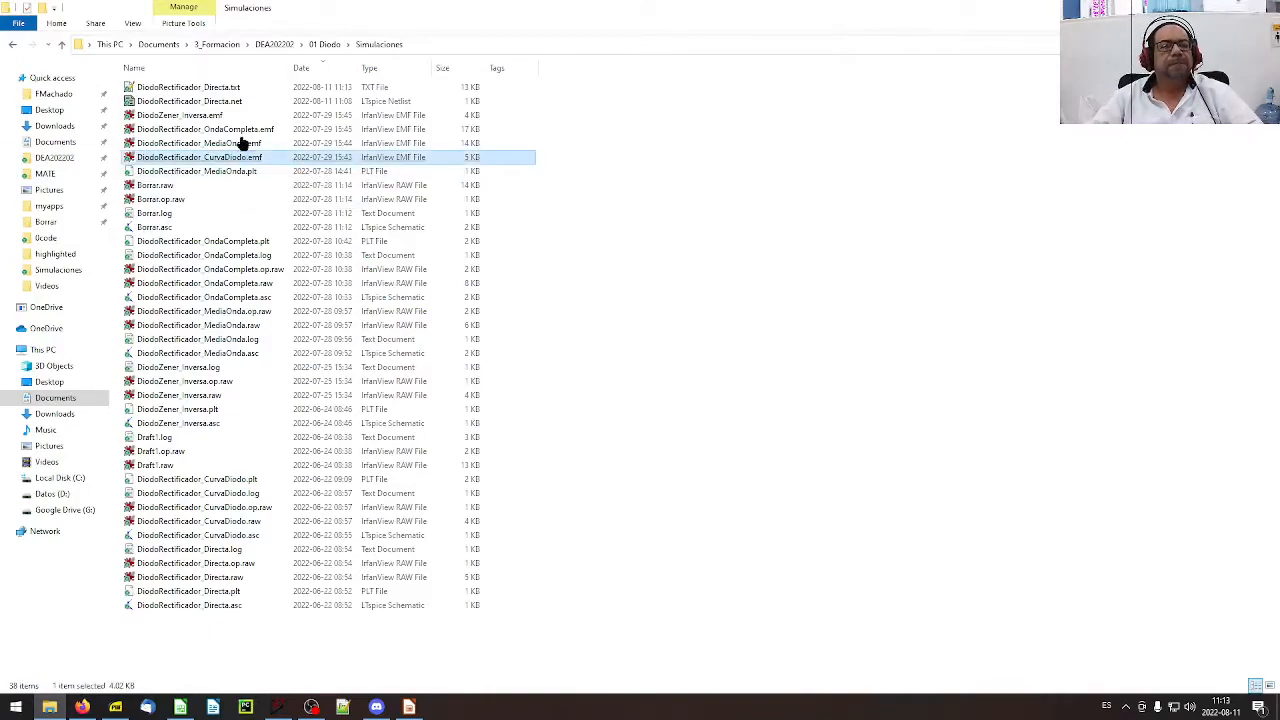
key("super+plus")
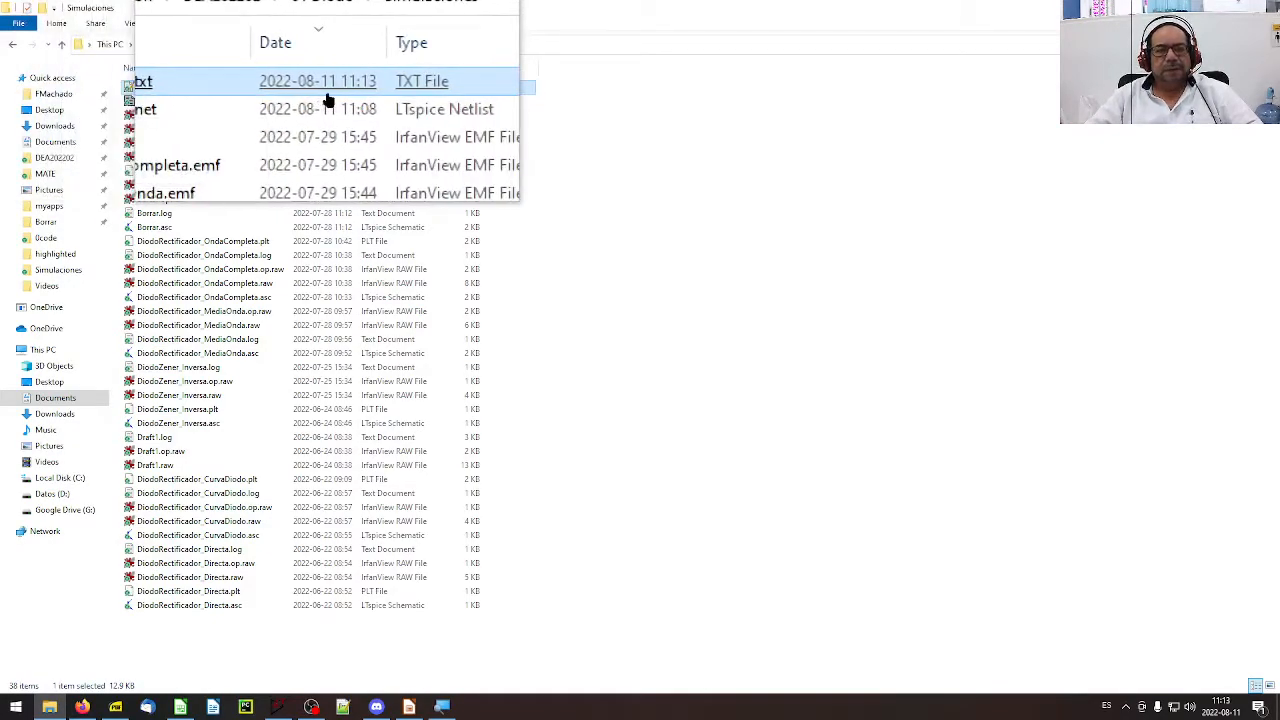
right_click(217, 88)
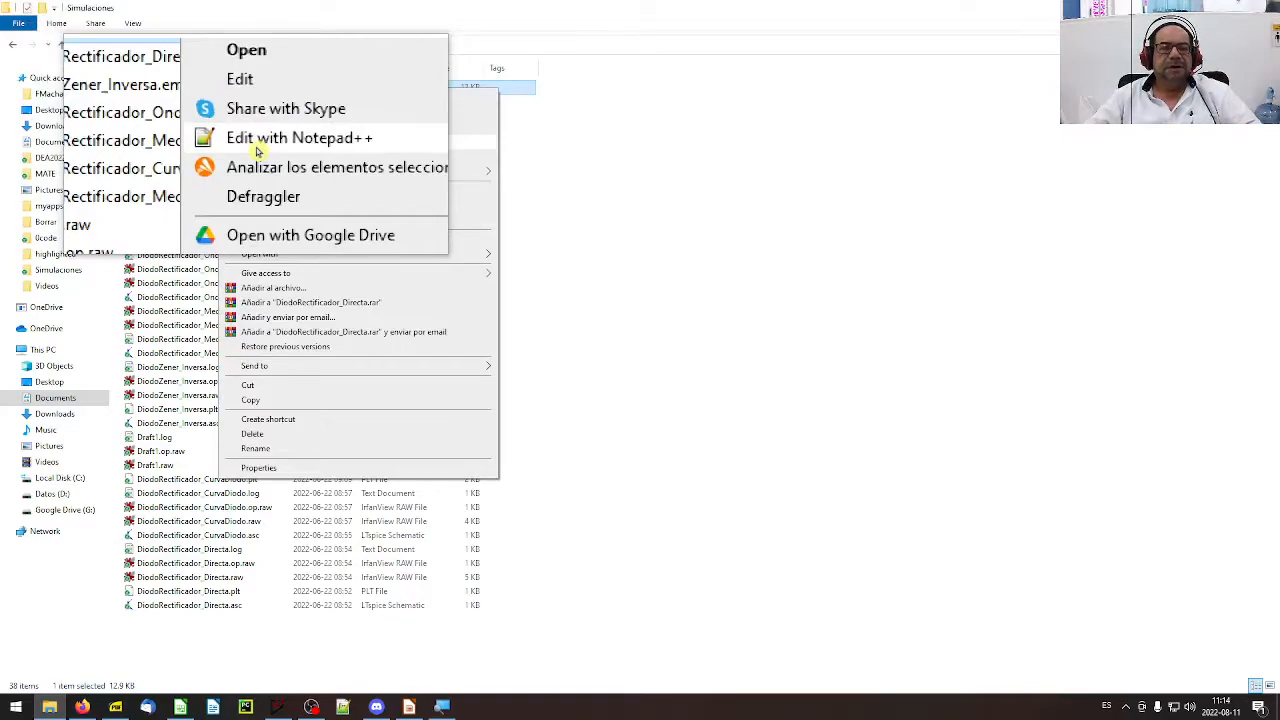
left_click(331, 143)
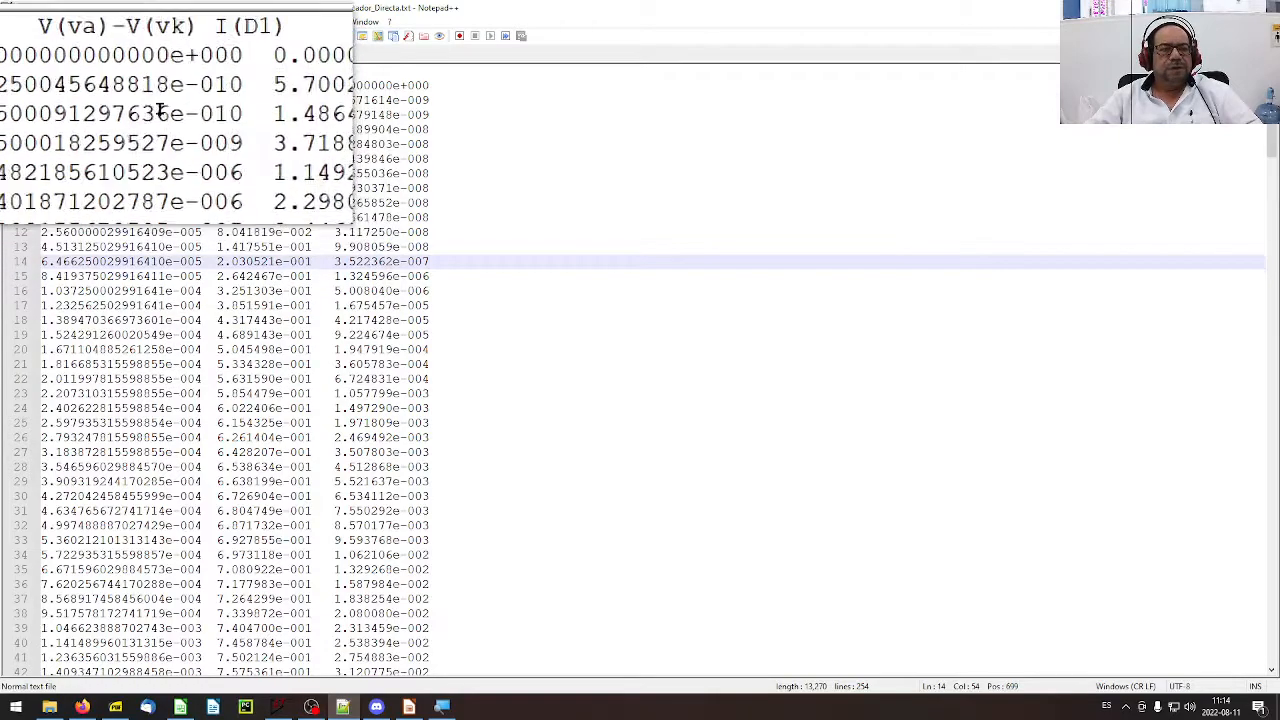
- Examine the time, V(va)-V(vk) and I(D1) columns in the exported text and compare them with the LTspice plots
double_click(58, 72)
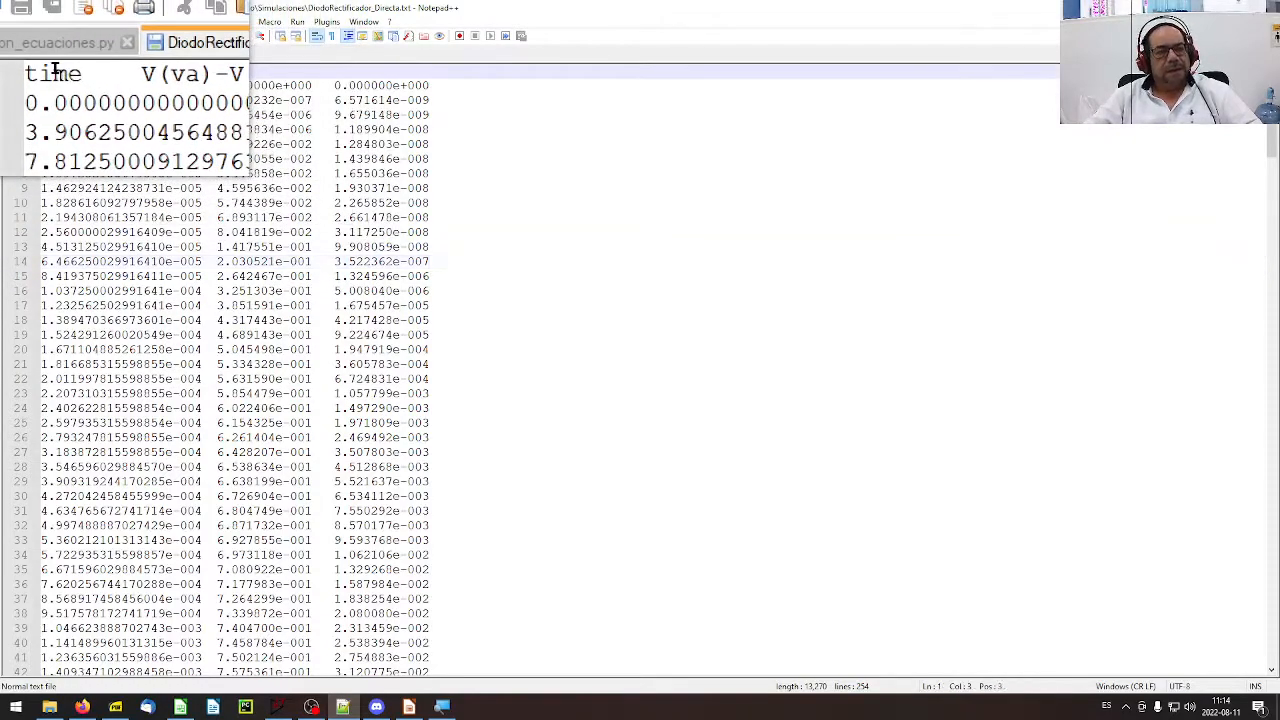
left_click_drag(174, 71, 116, 66)
left_click_drag(214, 69, 192, 71)
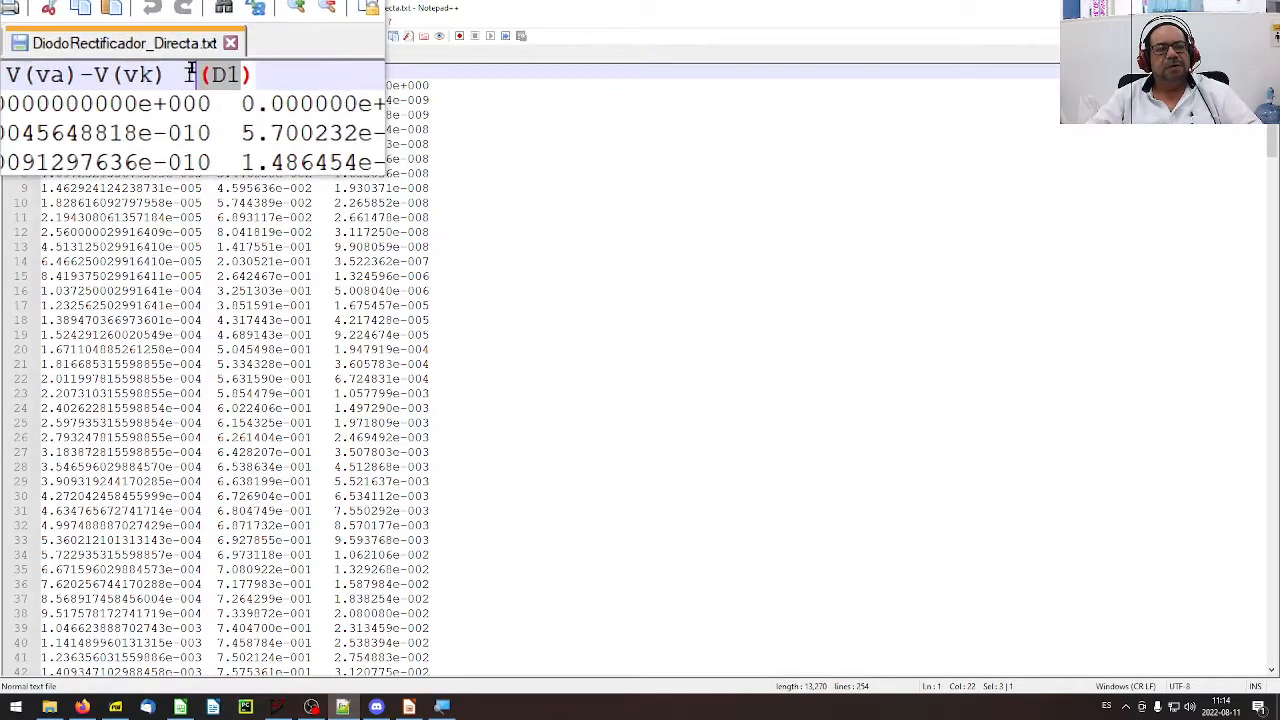
left_click(236, 66)
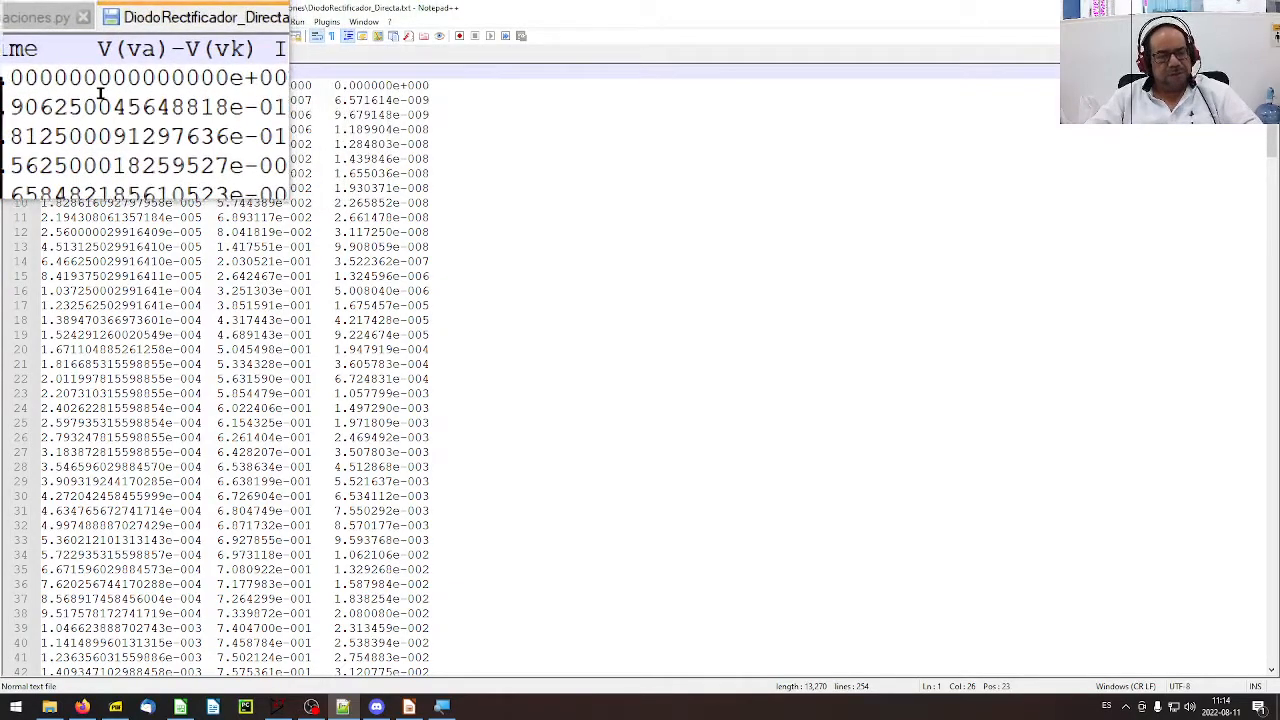
key("super+Escape")
scroll(248, 232, "up", 6)
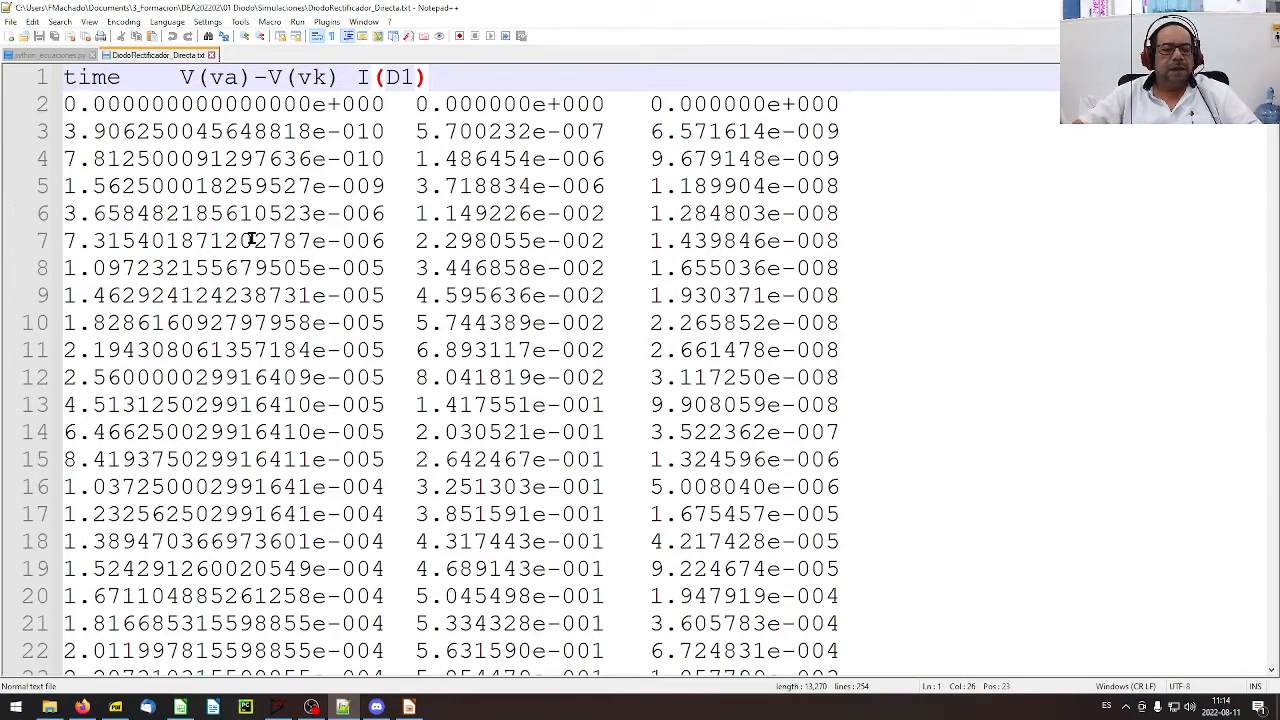
left_click(278, 707)
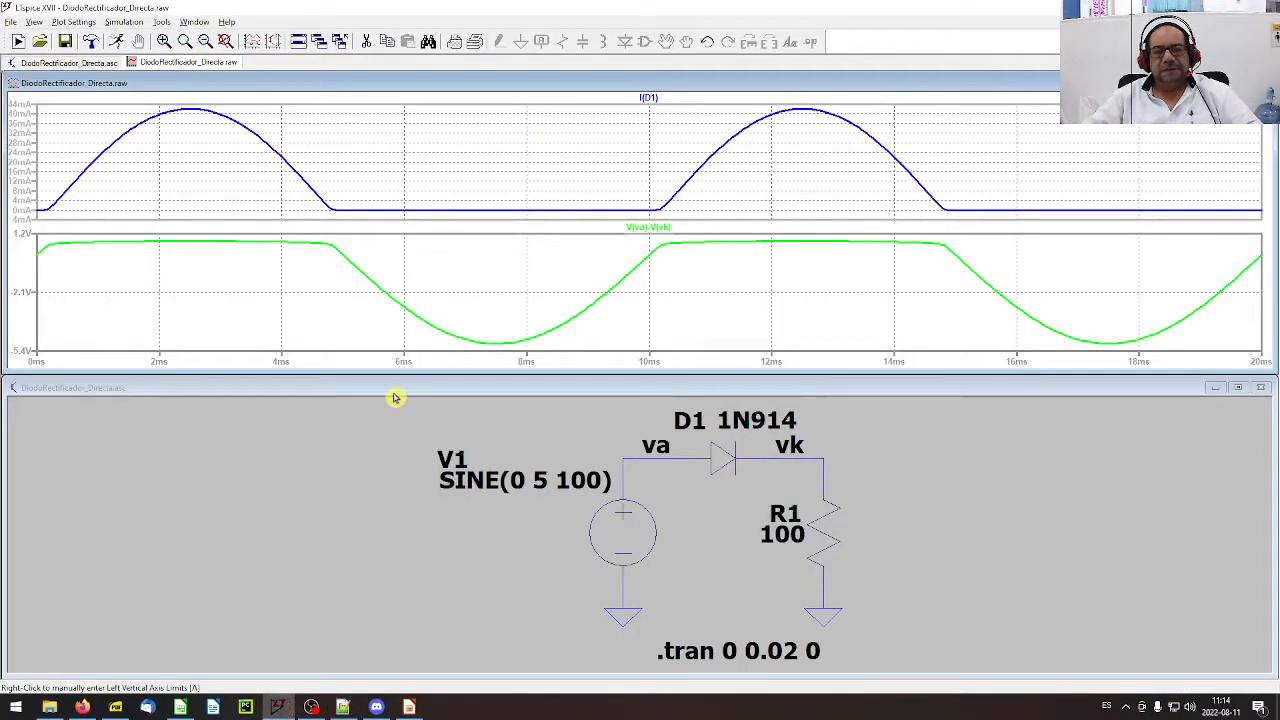
left_click(342, 707)
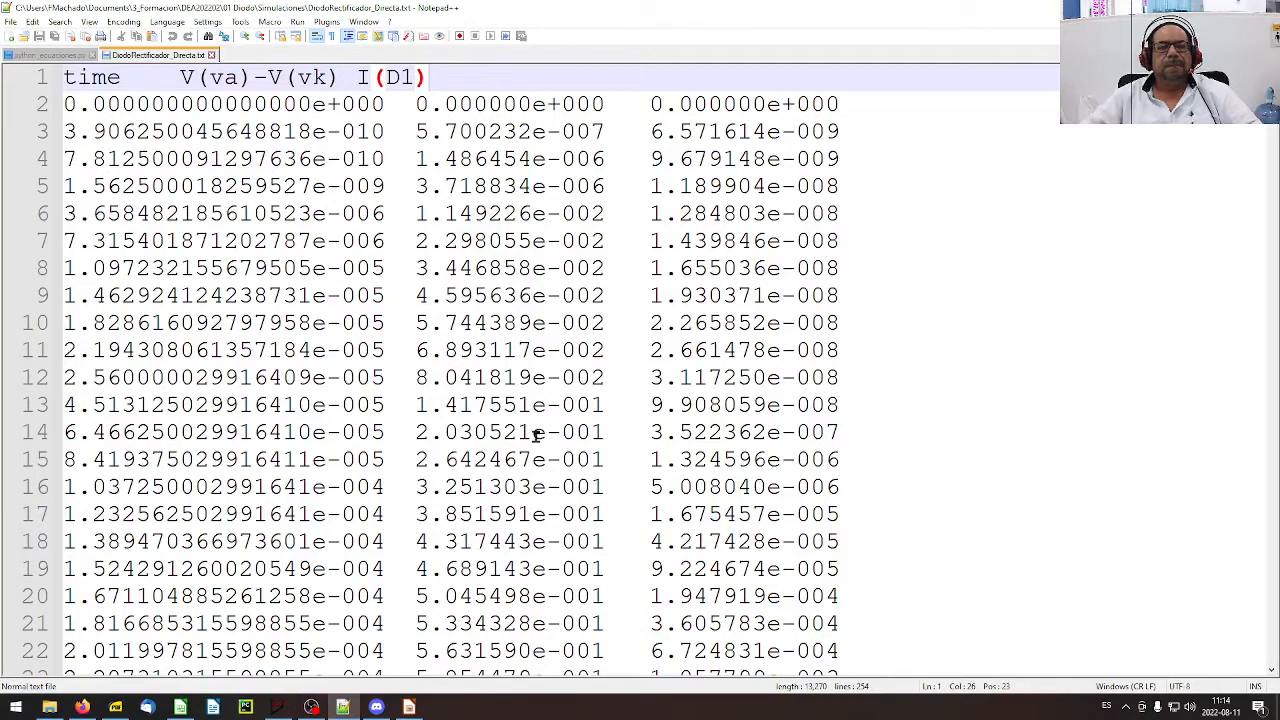
- Select the entire contents of DiodoRectificador_Directa.txt, including the header line, and copy them
left_click(90, 78)
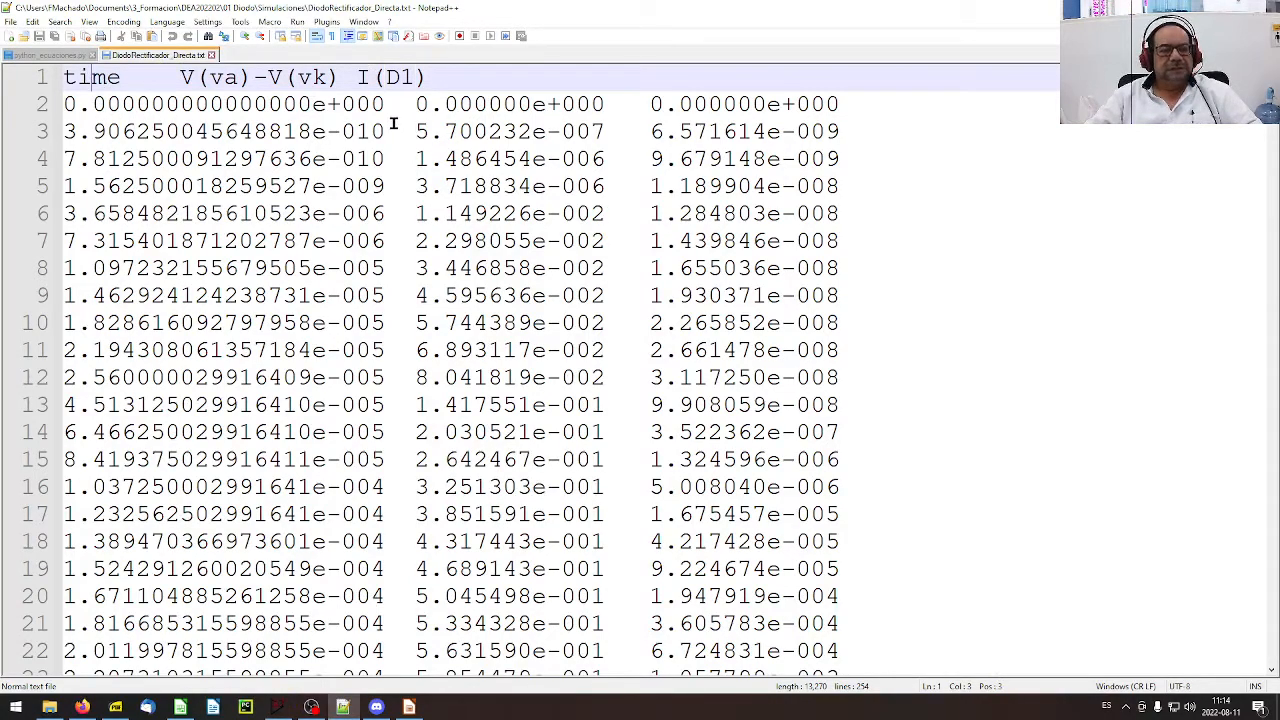
key("ctrl+a")
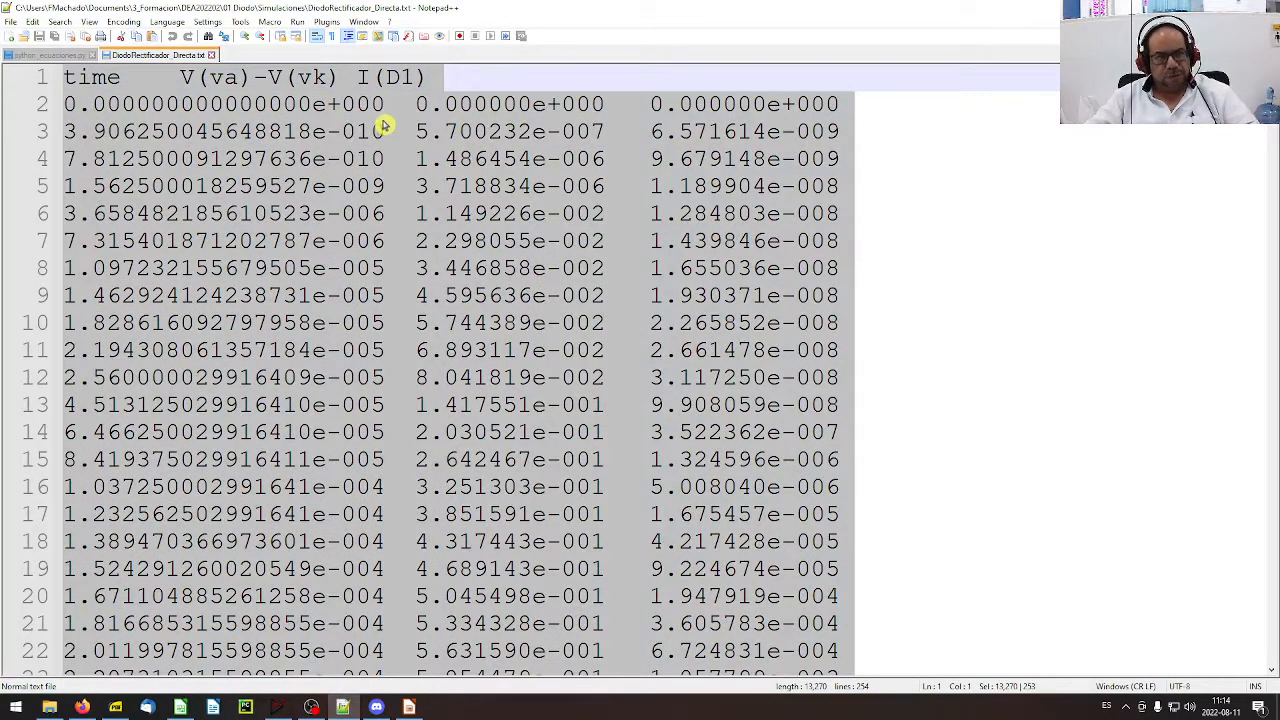
left_click(340, 160)
left_click(32, 21)
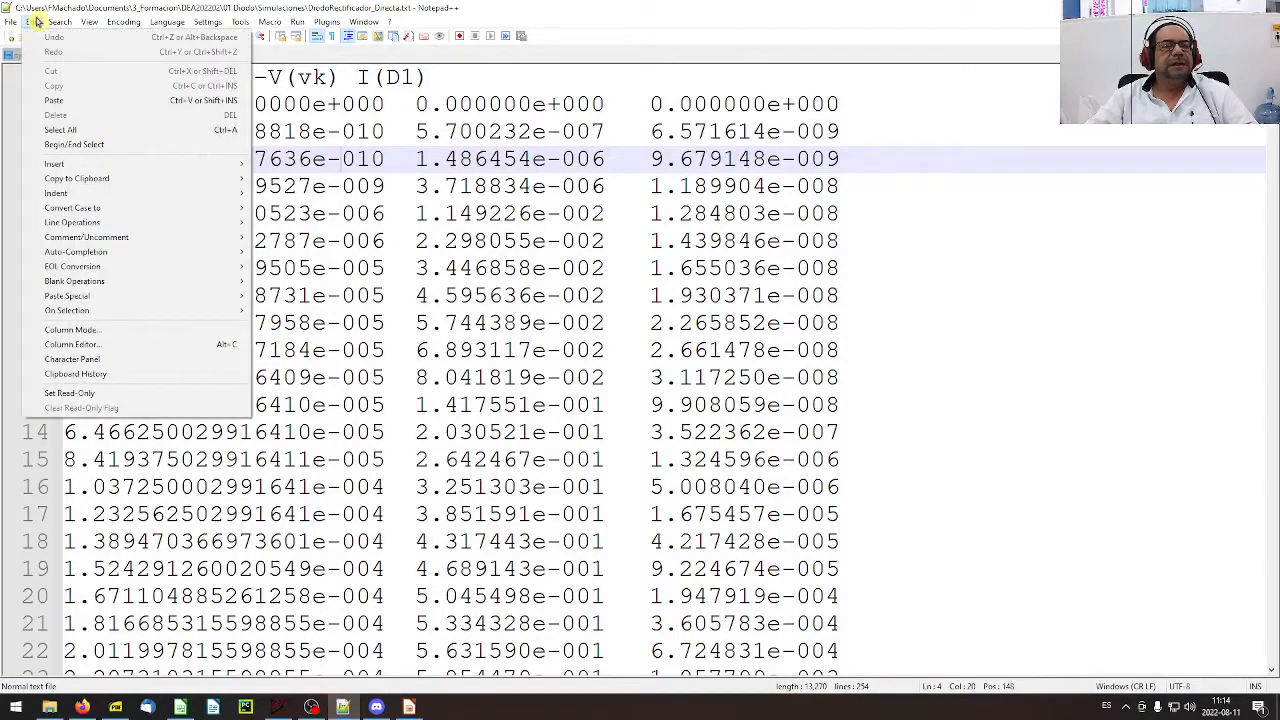
left_click(236, 131)
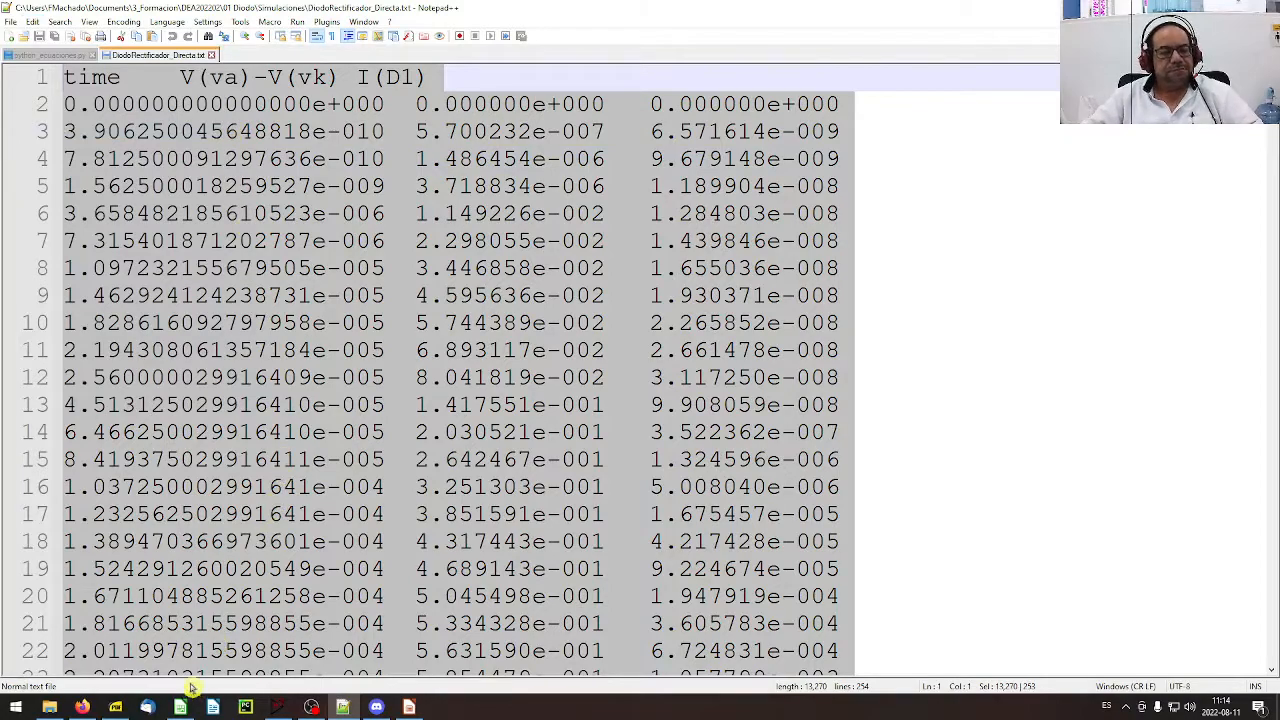
key("super")
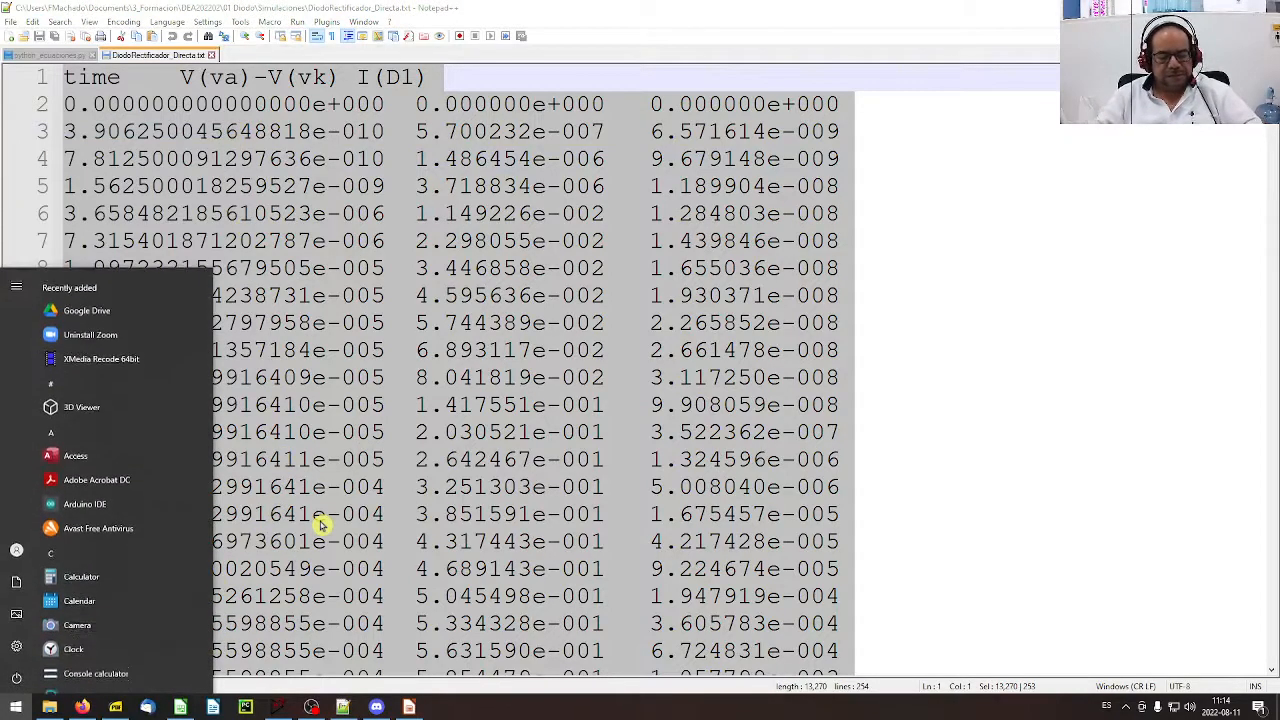
type("calc")
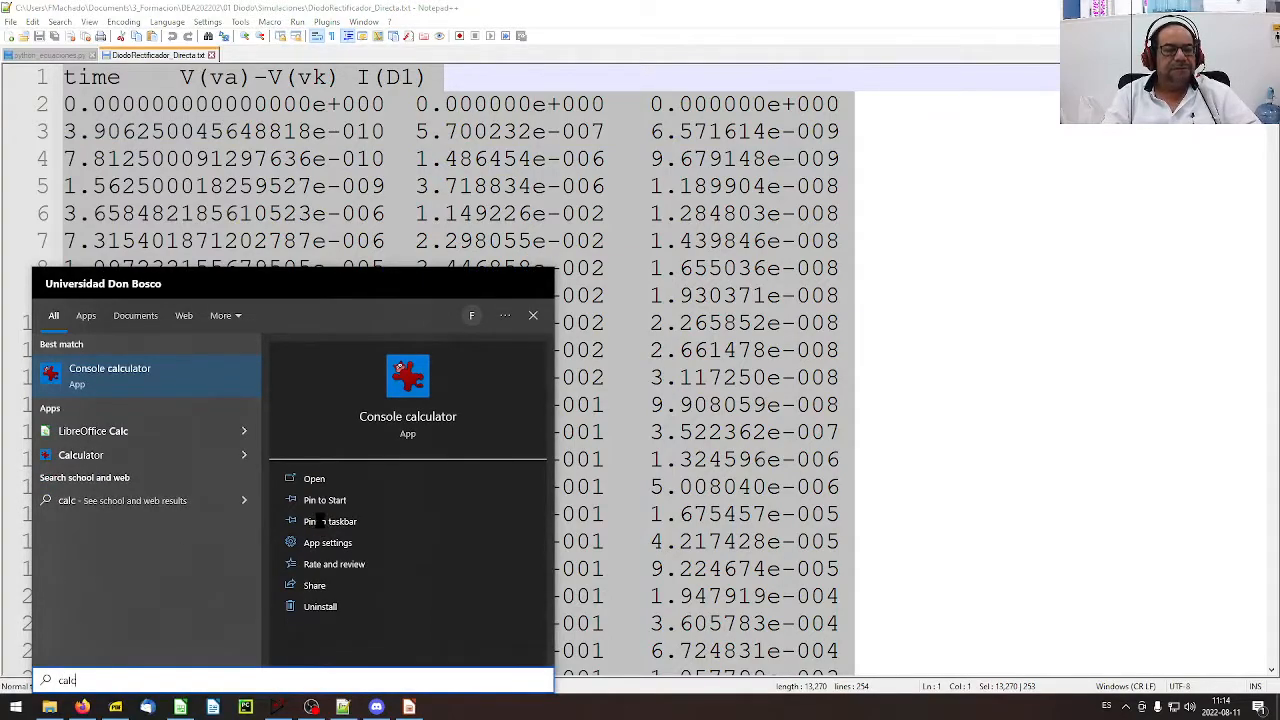
key("Return")
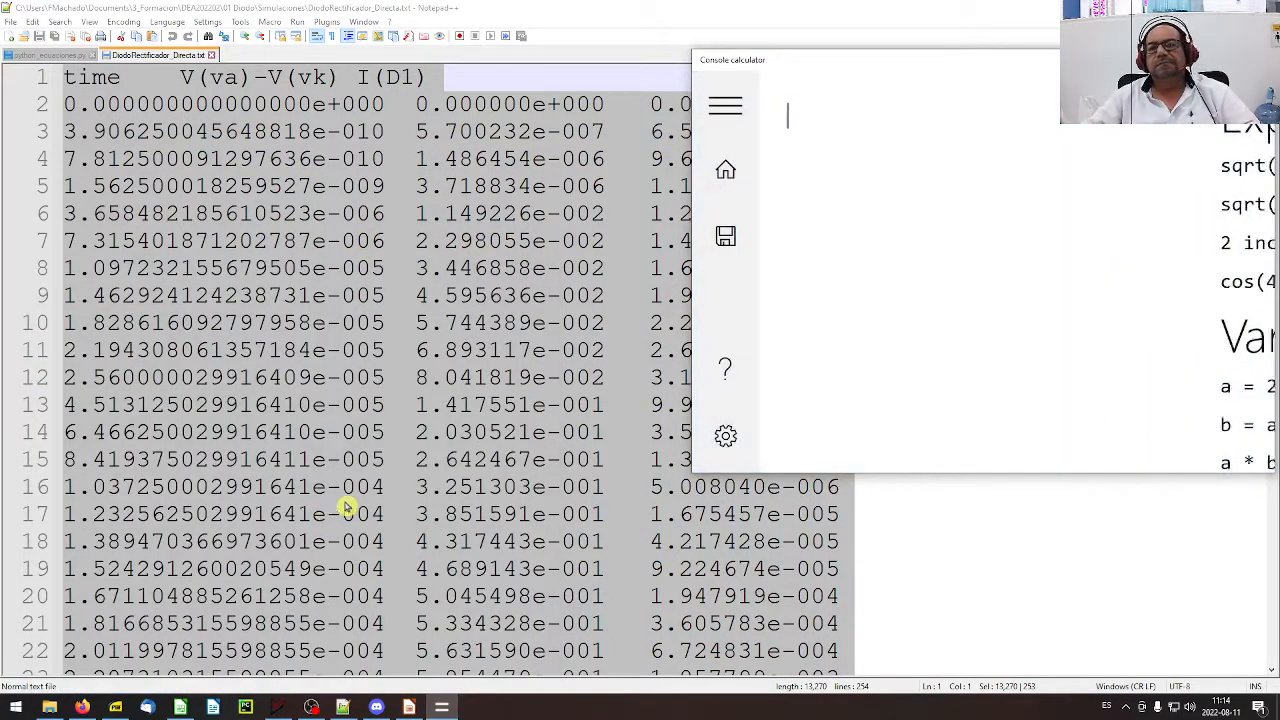
left_click(1256, 60)
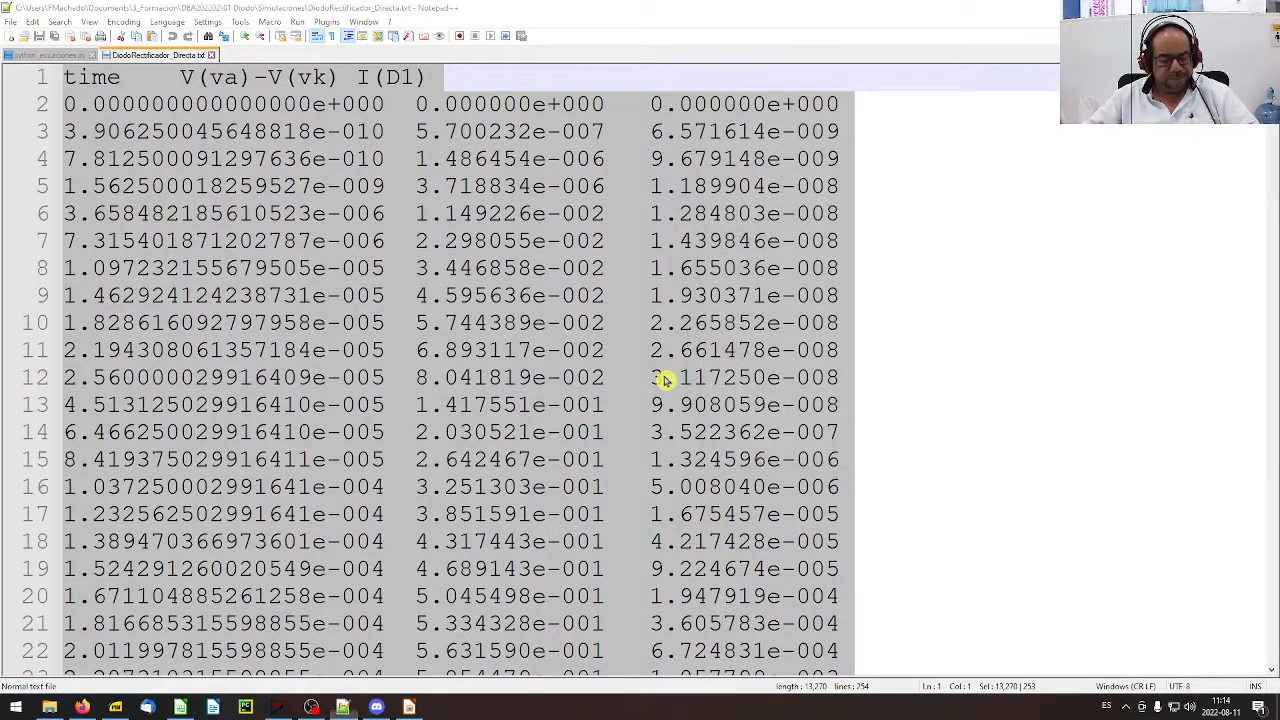
- Launch LibreOffice Calc with a new blank spreadsheet
key("super")
type("li")
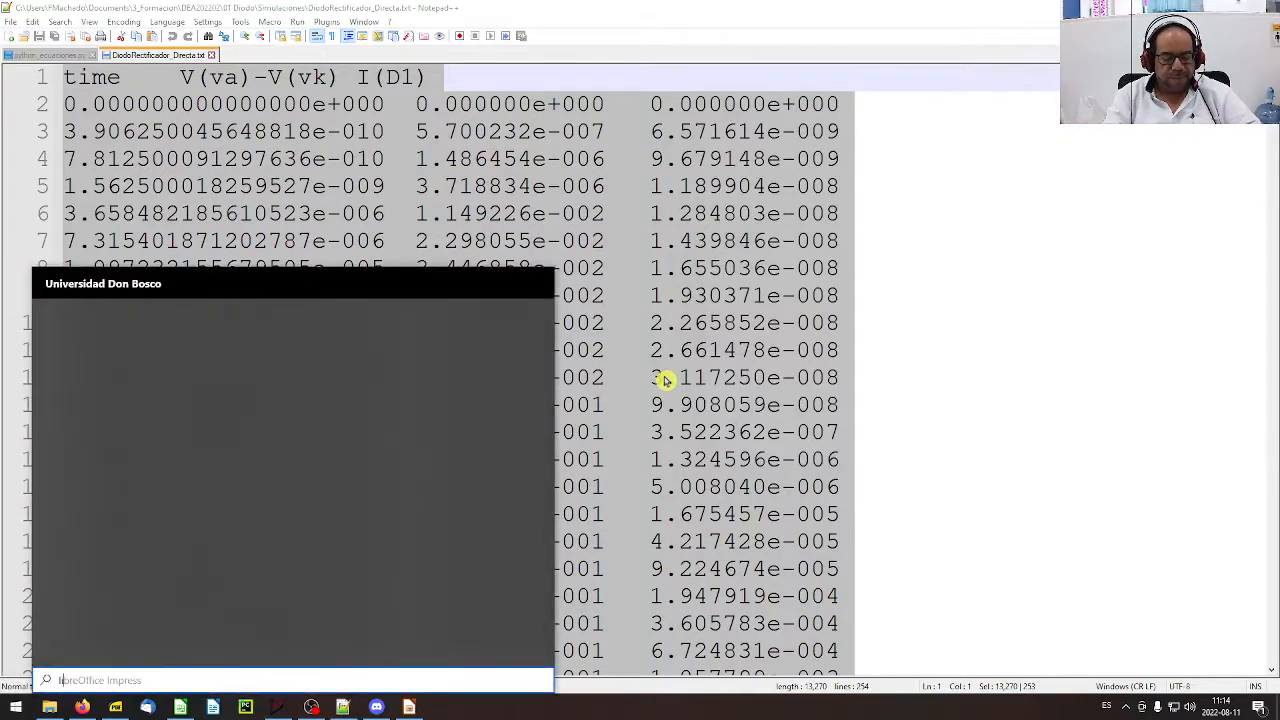
type("breoff")
key("Down")
key("Return")
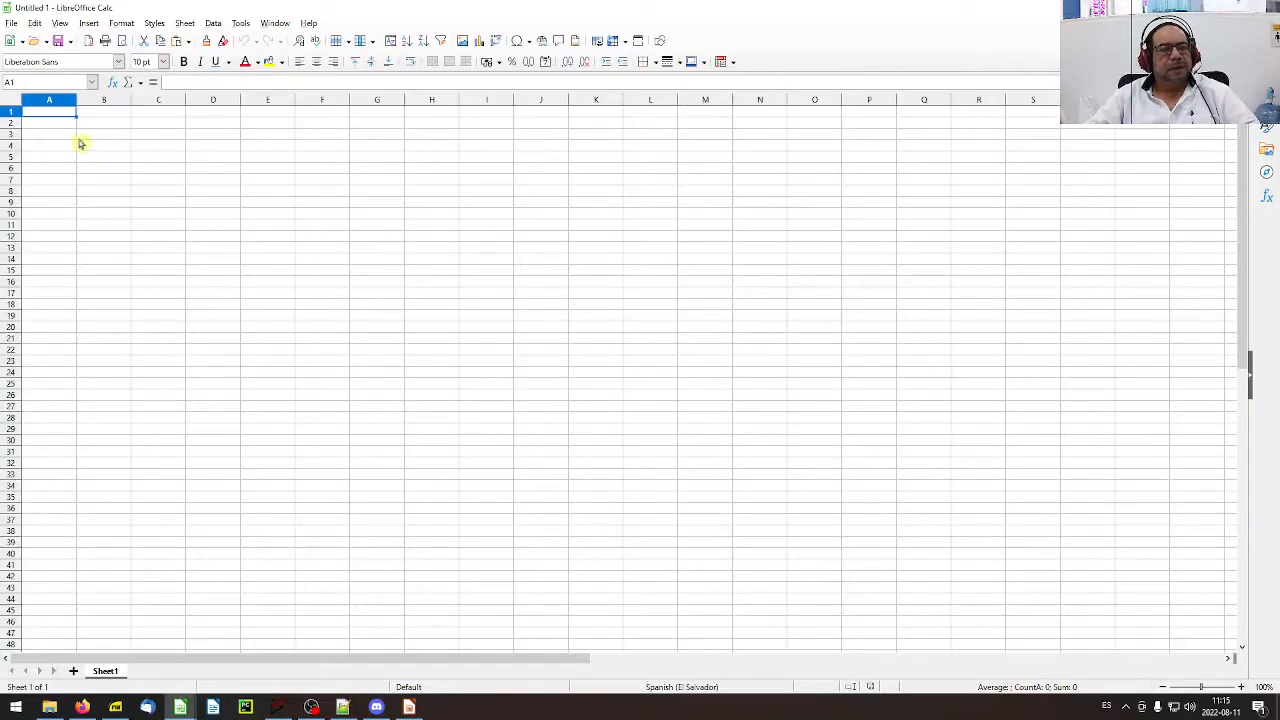
- Paste the exported simulation data at cell A1, importing it as text separated by tab, comma and space
right_click(62, 112)
left_click(94, 149)
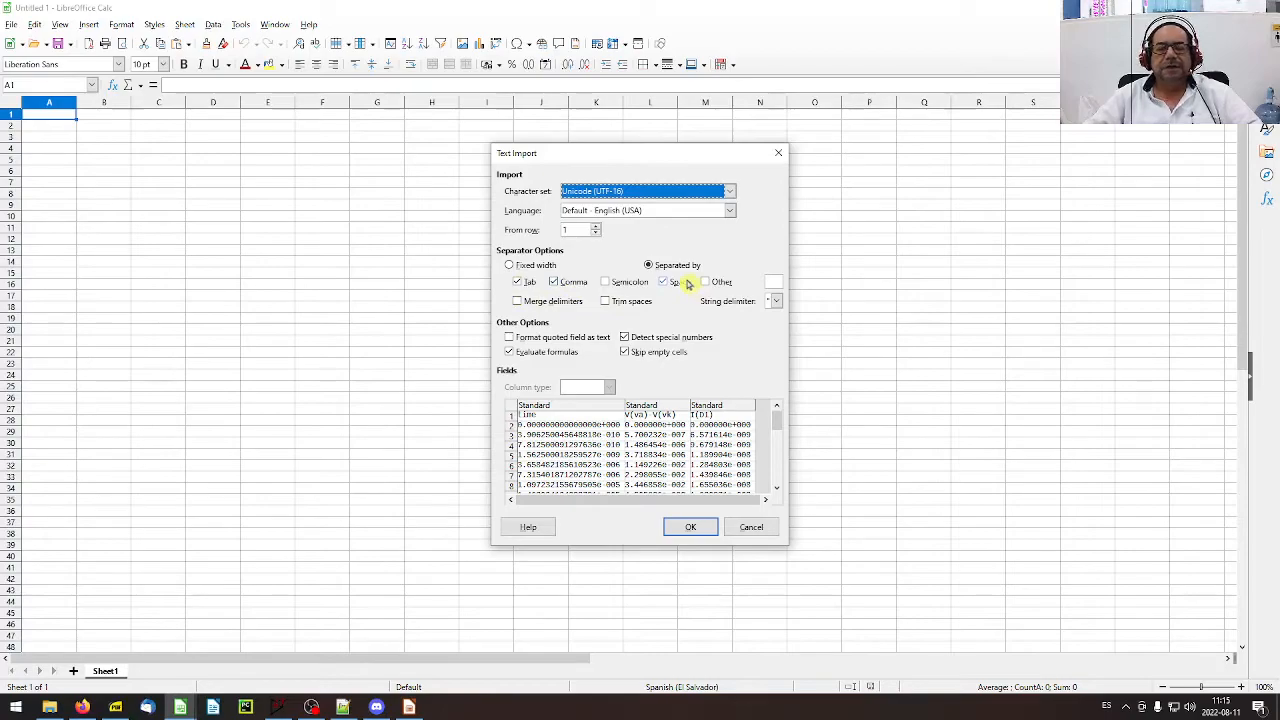
left_click(691, 528)
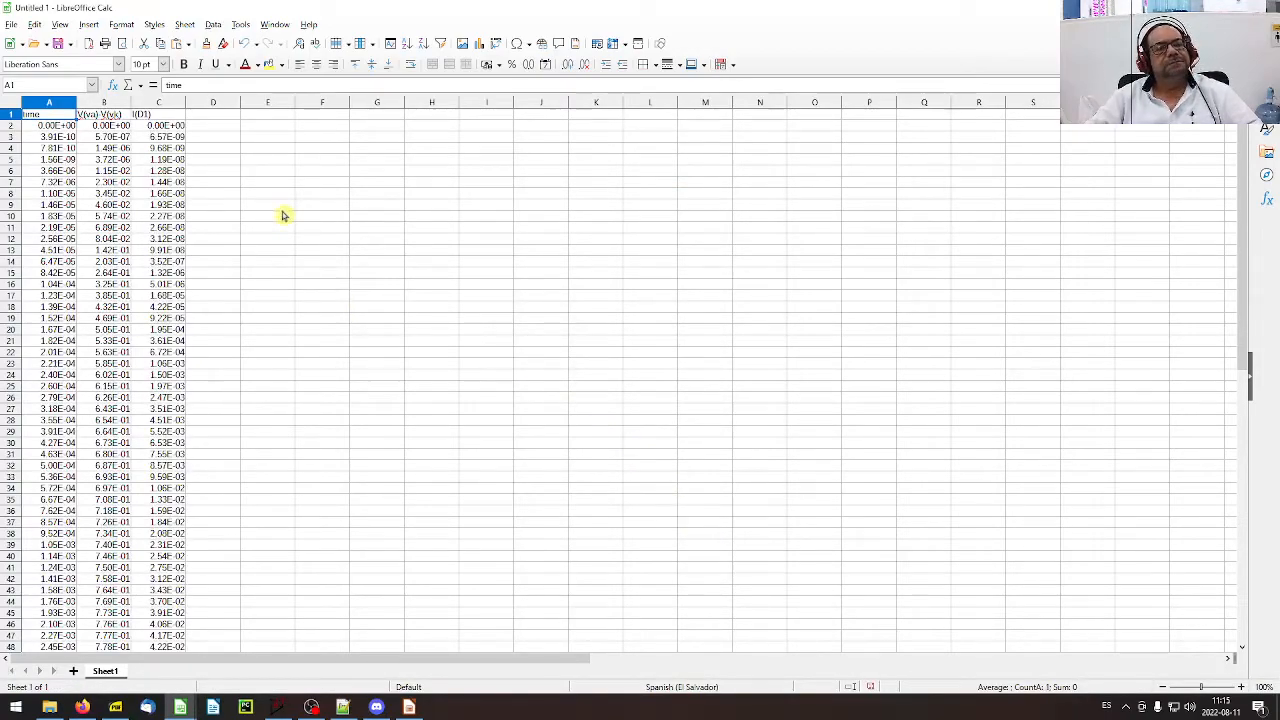
left_click(66, 127)
left_click(172, 126)
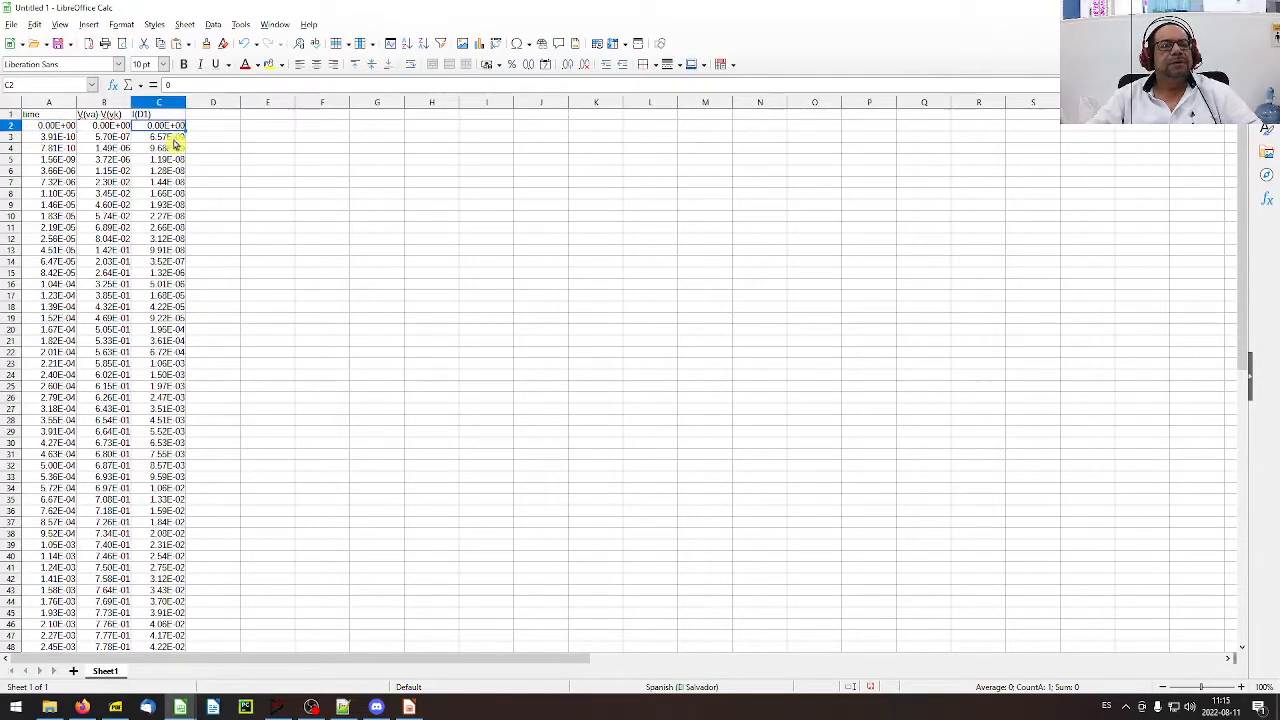
left_click(173, 139)
- Insert a Lines Only line chart from A1:C253, with data series in columns and the first row and first column as labels
left_click(30, 116)
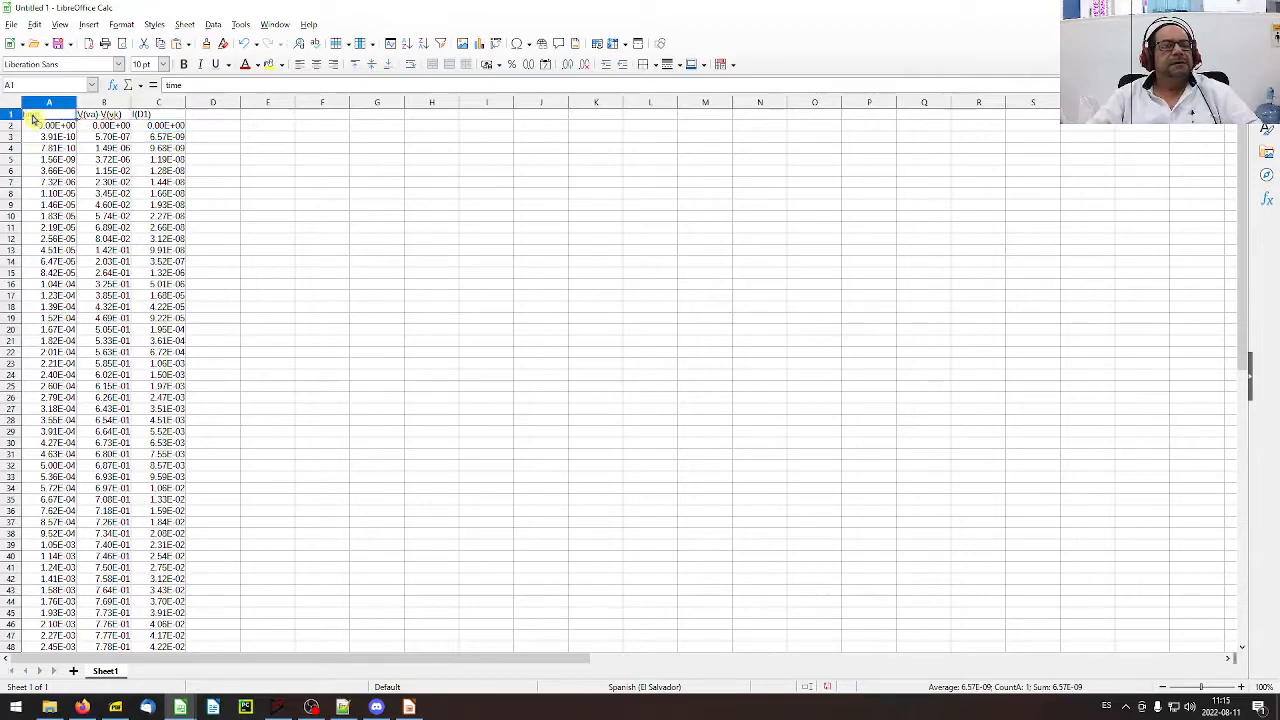
key("shift+Right")
key("shift+Right")
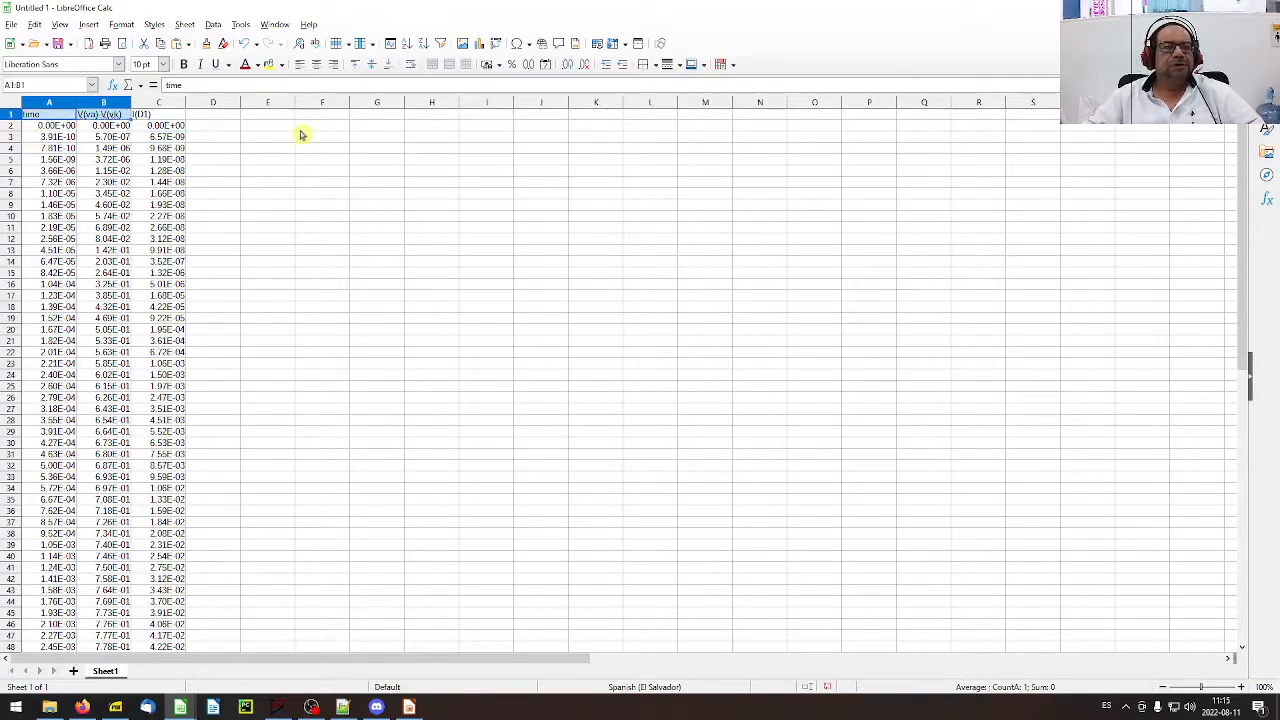
key("ctrl+shift+Down")
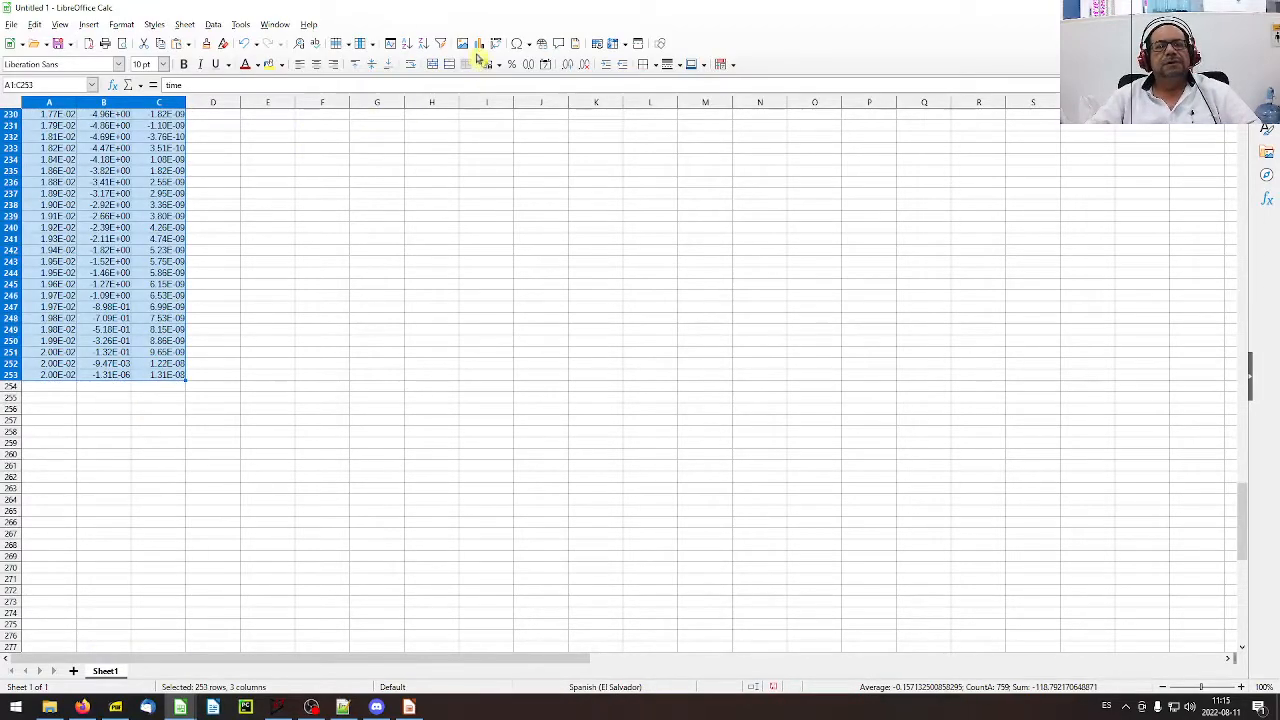
left_click(479, 43)
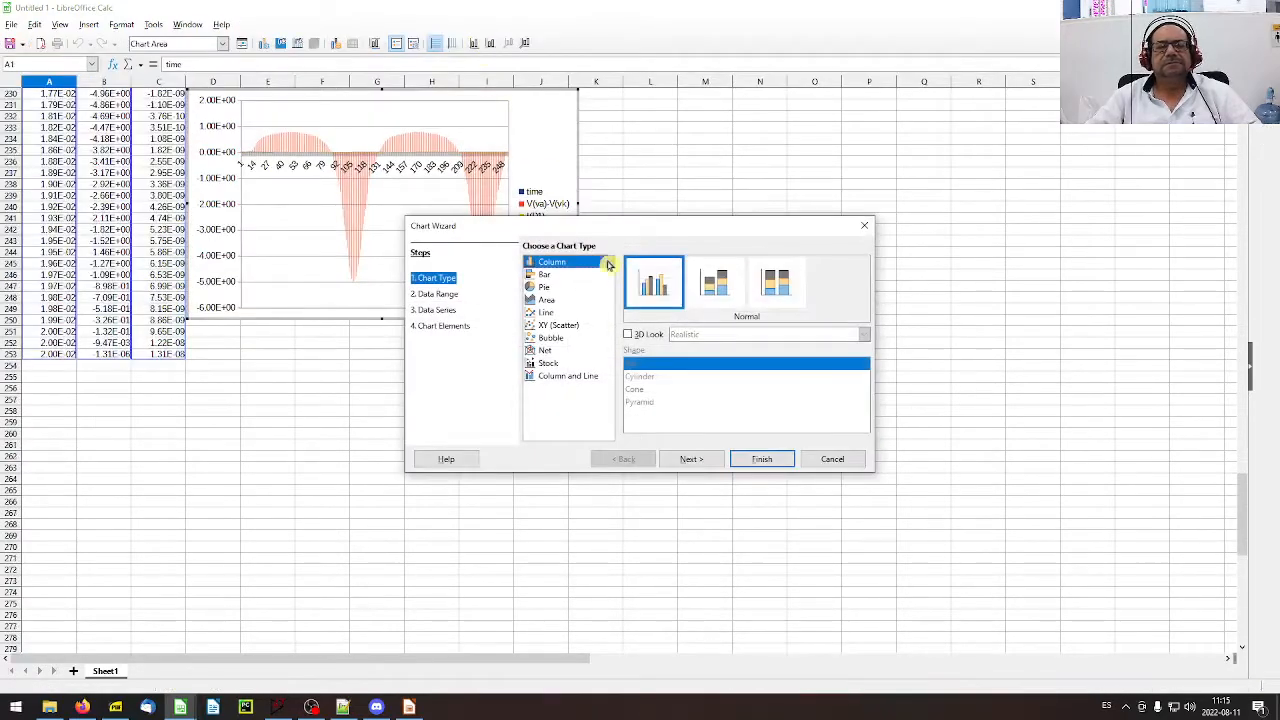
left_click(544, 313)
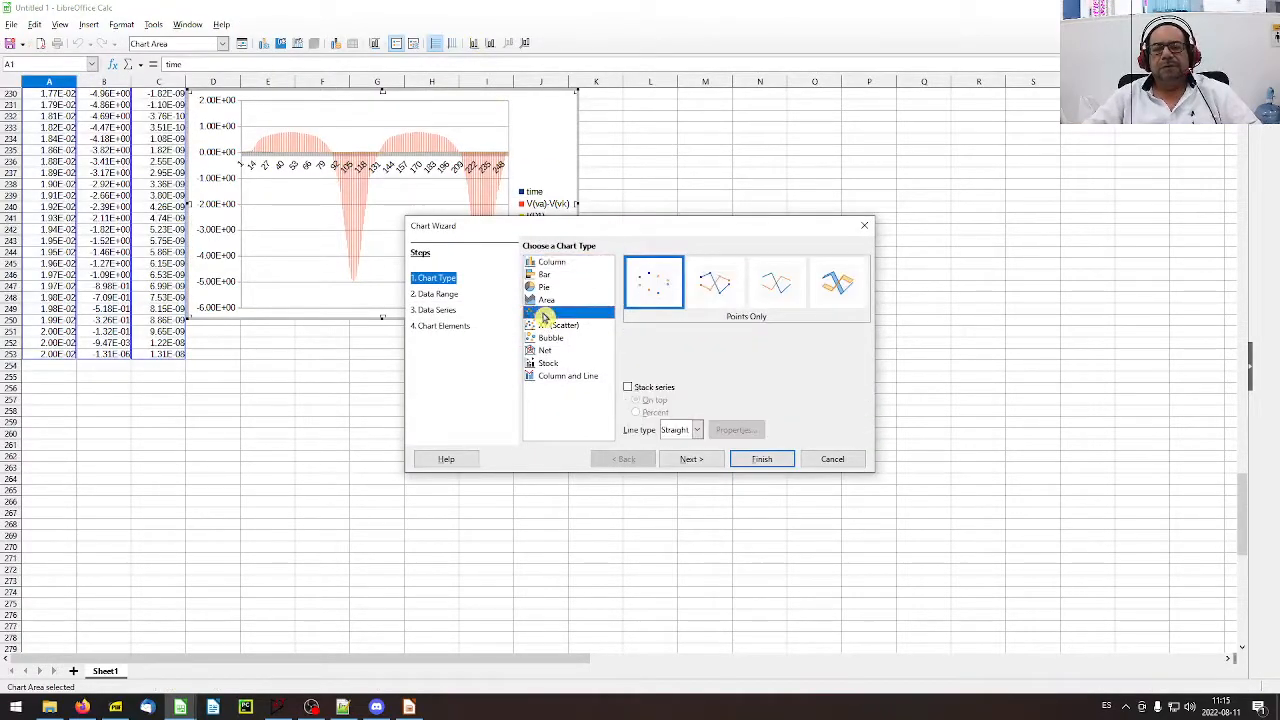
left_click(775, 288)
left_click(771, 290)
left_click(690, 458)
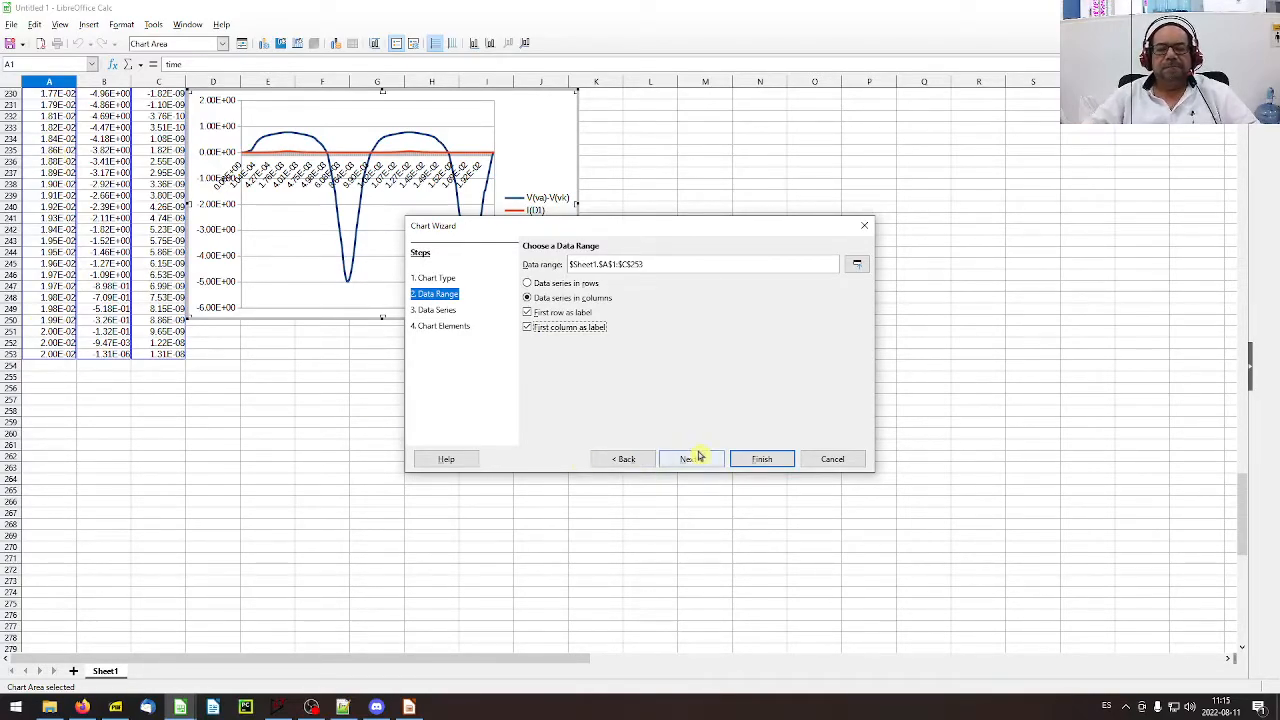
left_click(695, 459)
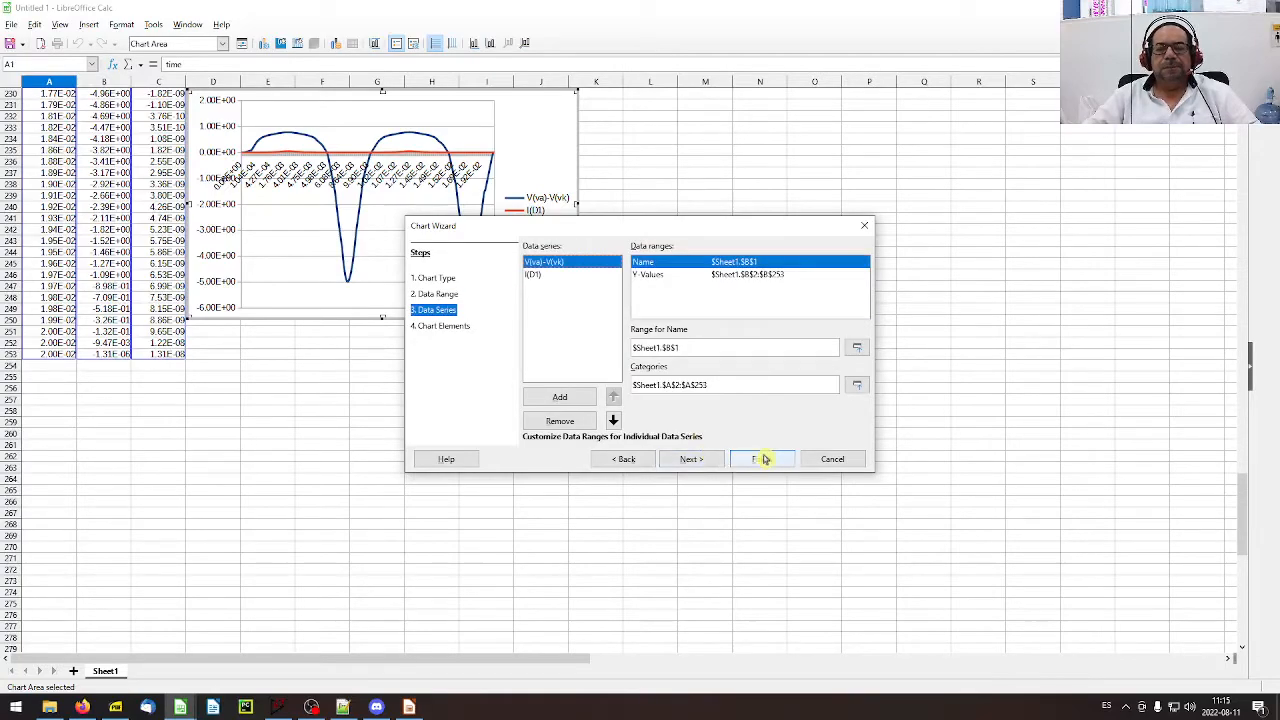
left_click(763, 460)
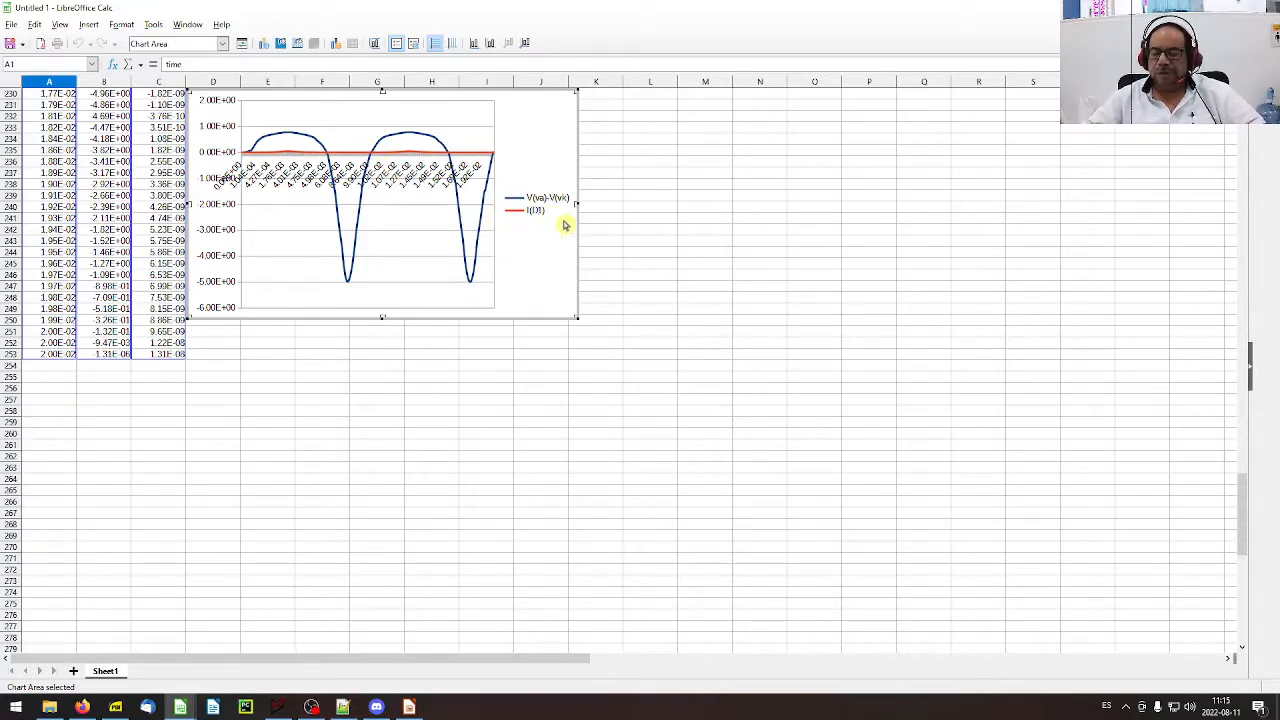
- Magnify the line chart of V(va)-V(vk) and I(D1) over time, and delete it from the sheet
key("super+plus")
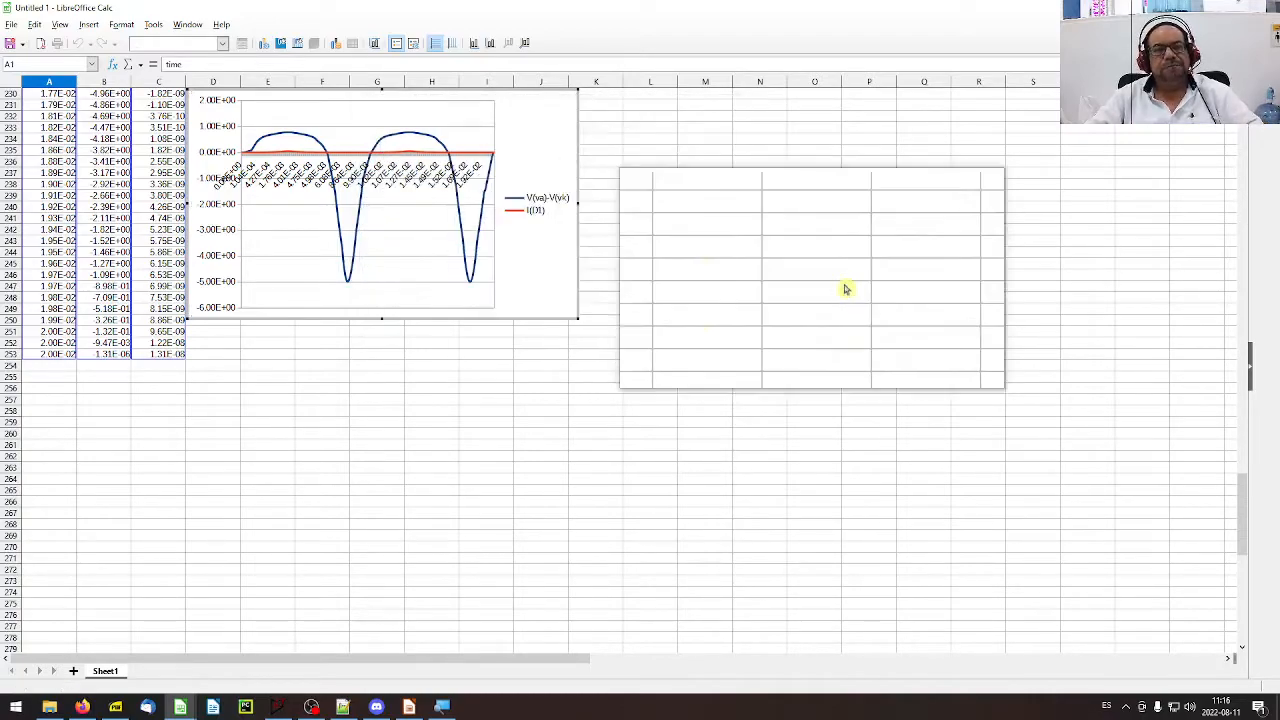
left_click(778, 320)
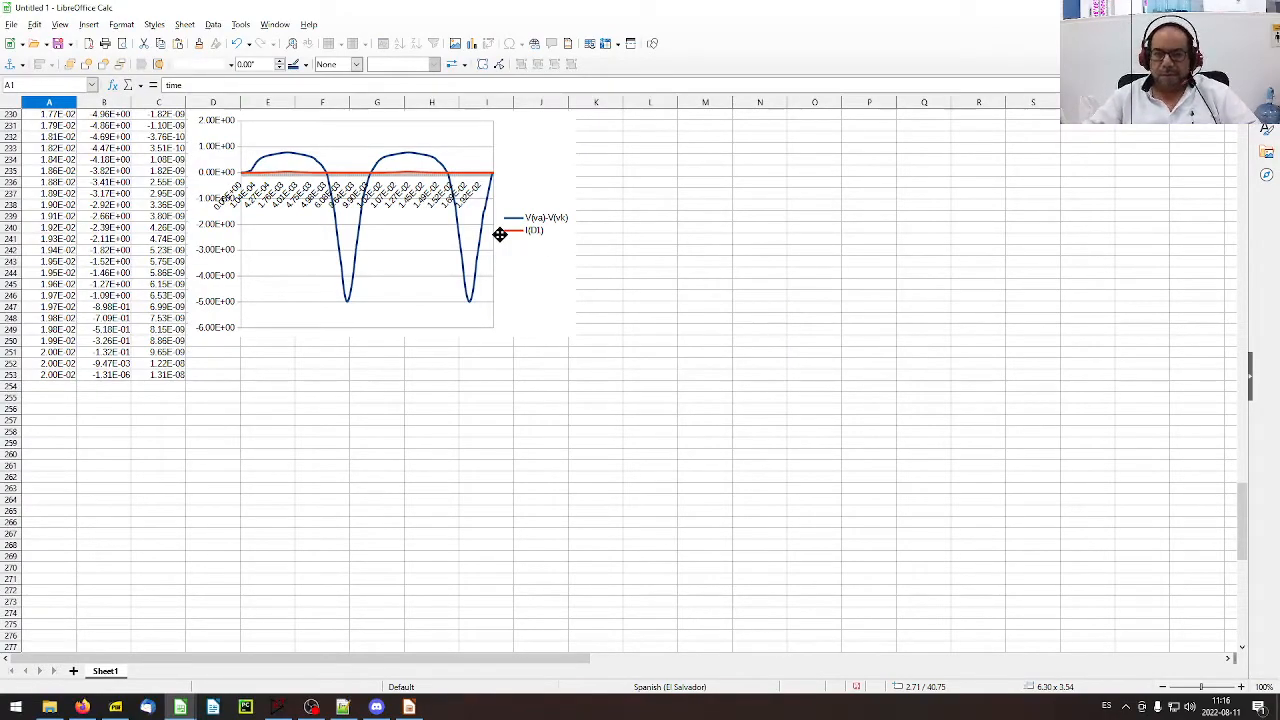
left_click(724, 365)
left_click(545, 291)
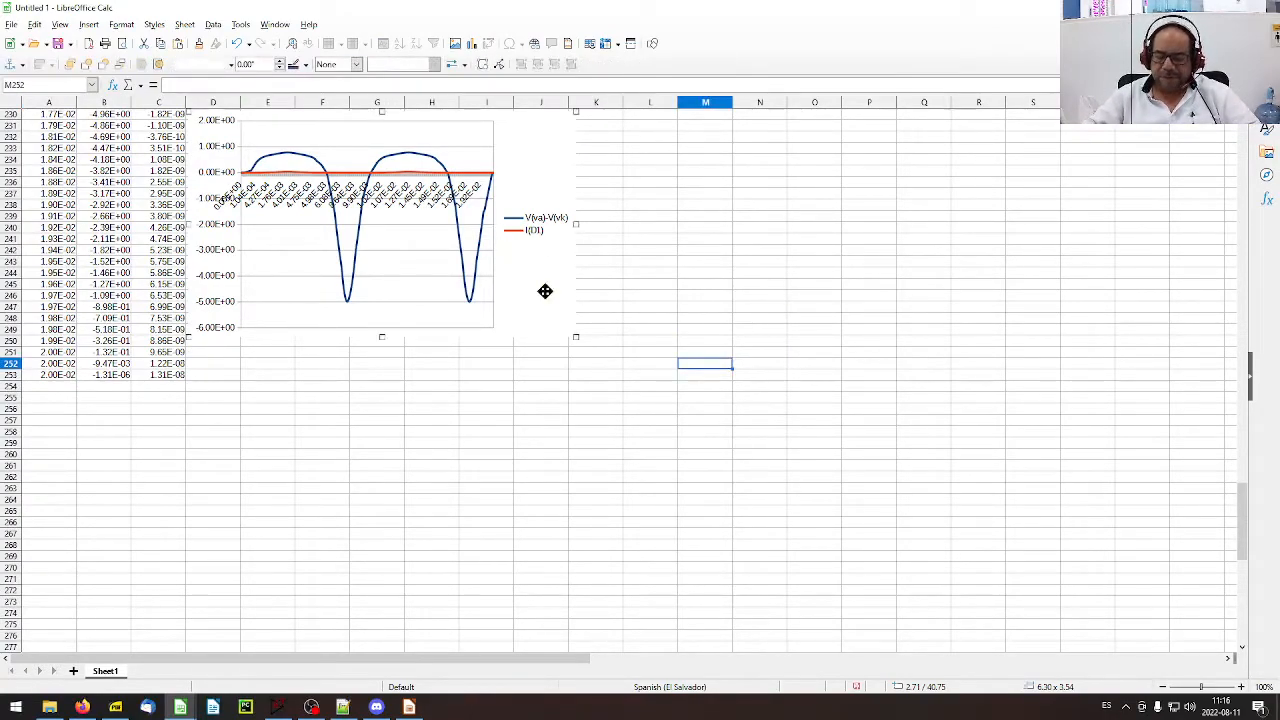
key("Delete")
- Insert a Lines Only line chart from B1:C253, using the first row and the V(va)-V(vk) column as labels
left_click(115, 228)
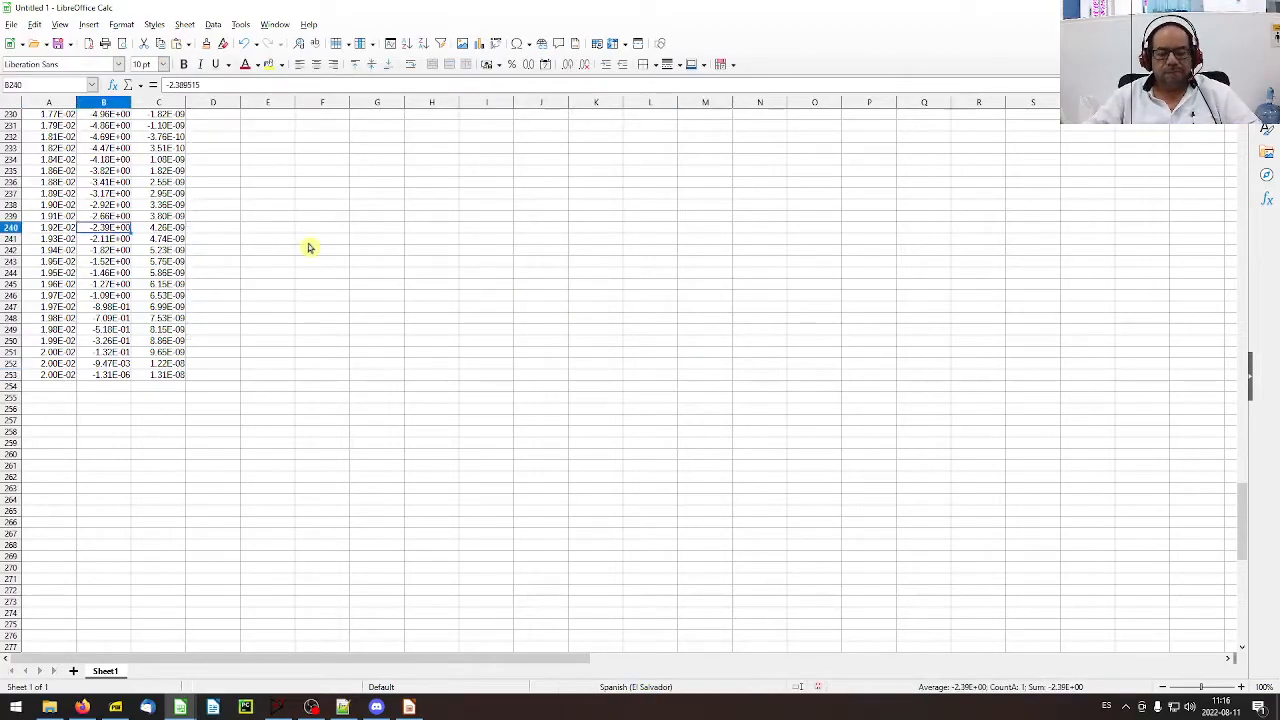
key("ctrl+Up")
key("shift+Right")
key("ctrl+shift+Down")
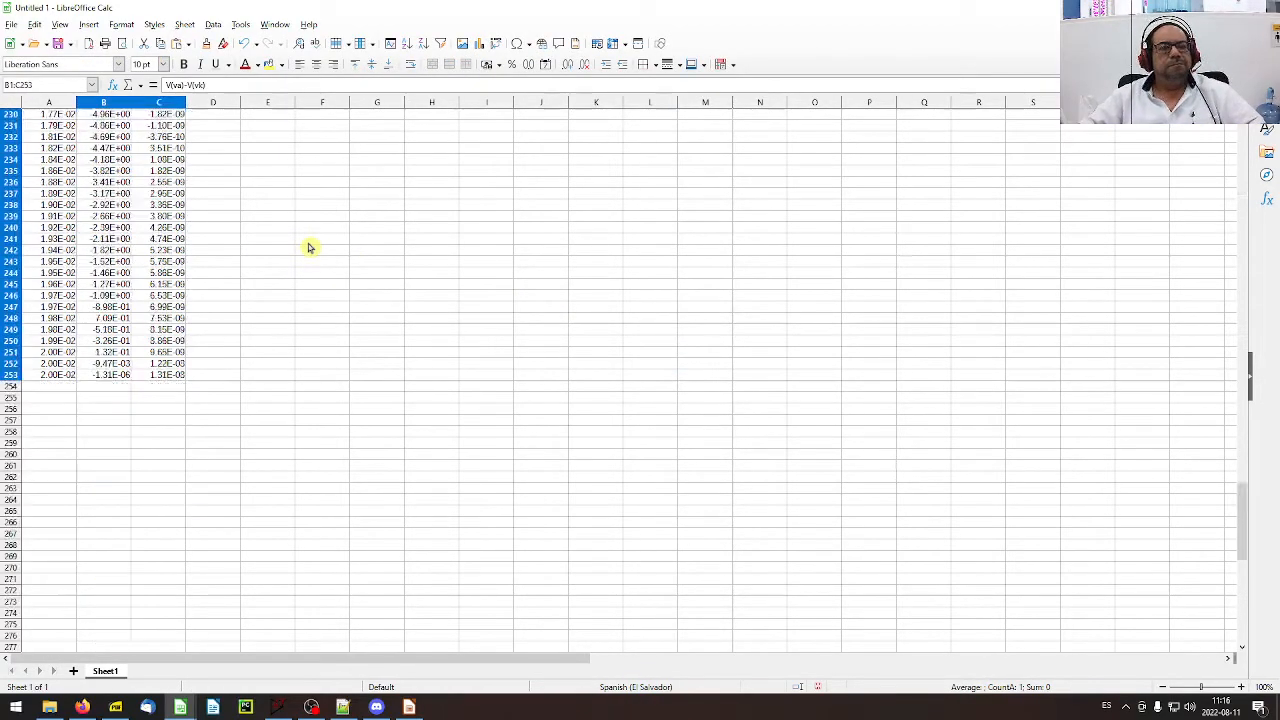
left_click(481, 44)
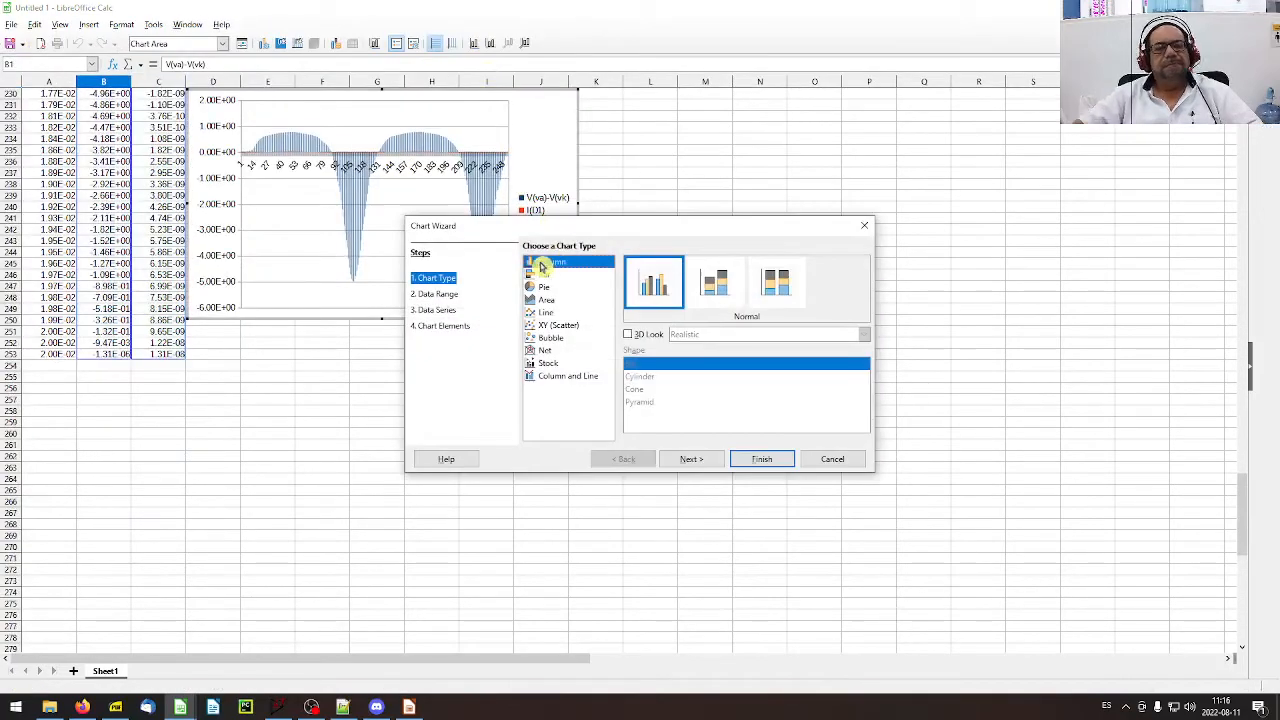
left_click(543, 313)
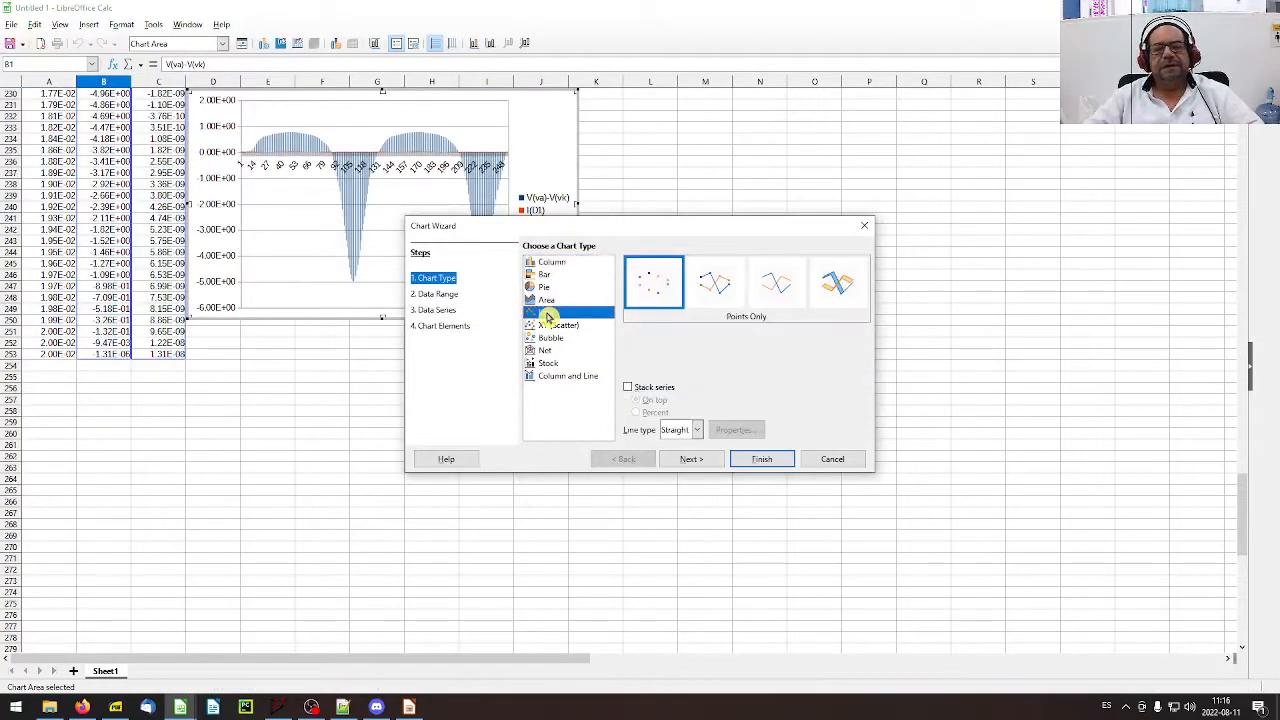
left_click(780, 286)
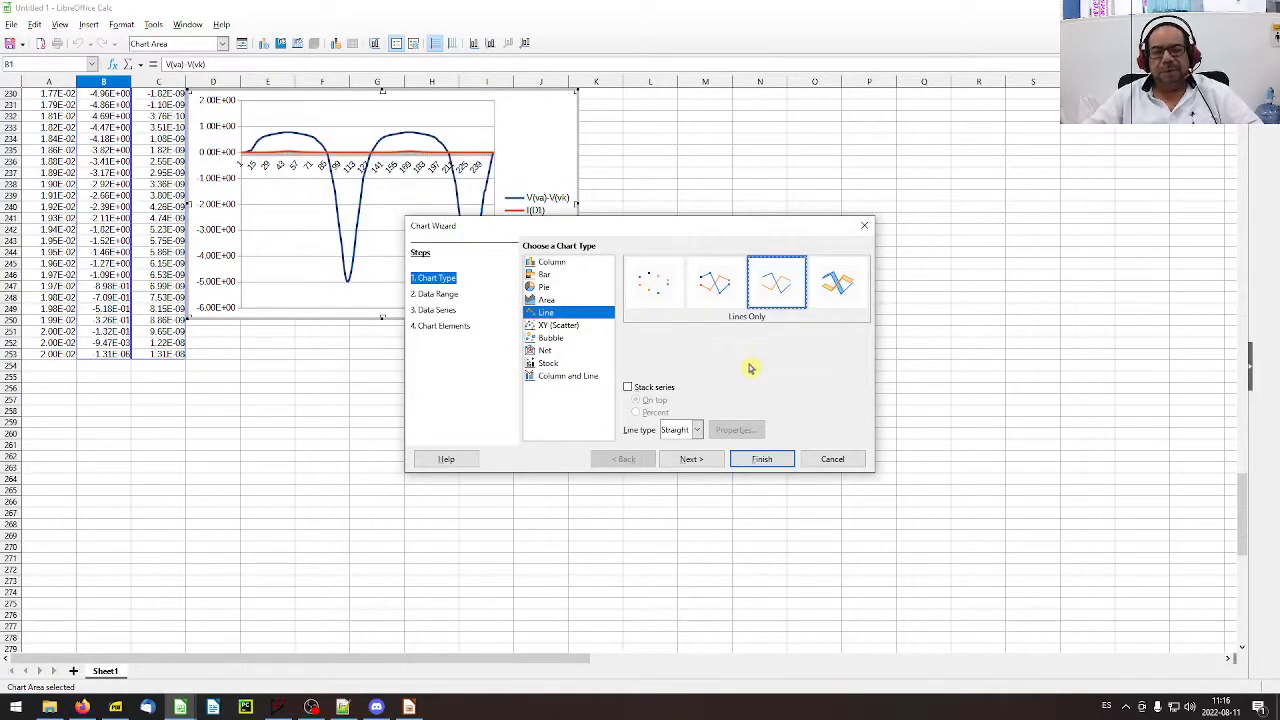
left_click(690, 459)
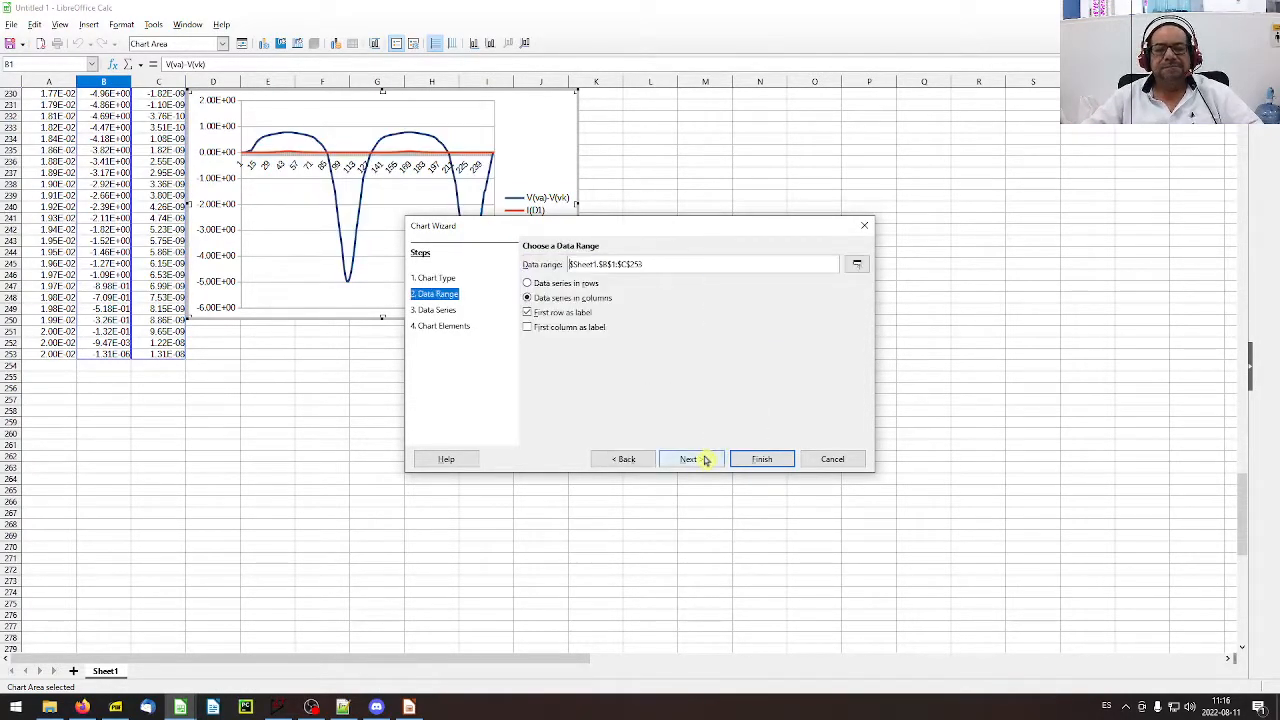
left_click(526, 328)
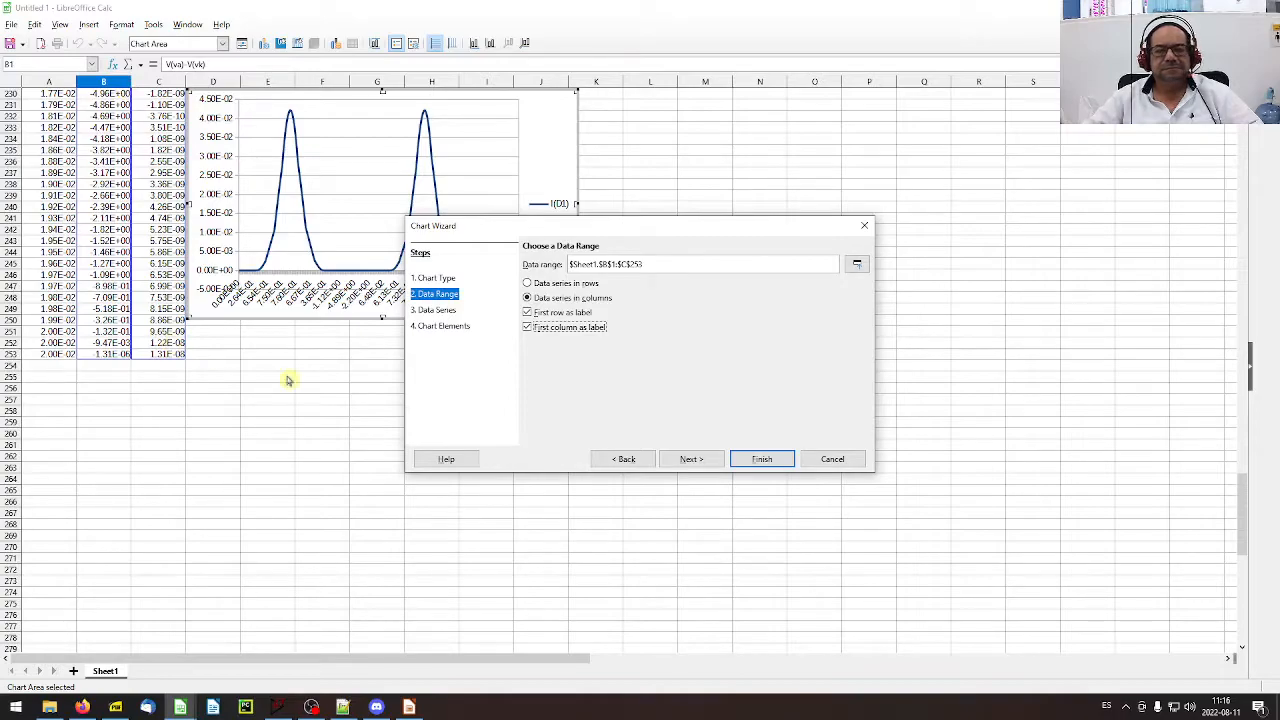
left_click(757, 459)
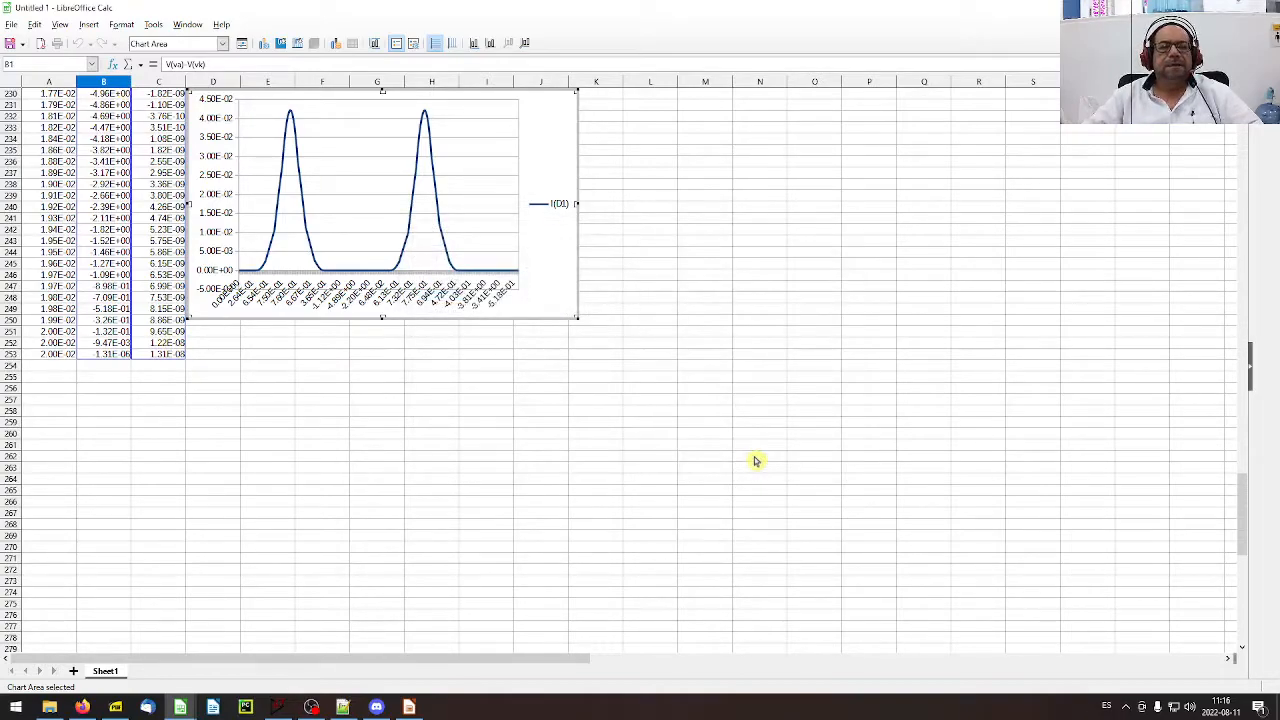
- Enlarge the I(D1) chart to about 15.09 × 8.52 and magnify its horizontal axis labels
left_click(767, 407)
left_click(557, 289)
left_click_drag(586, 341, 1146, 419)
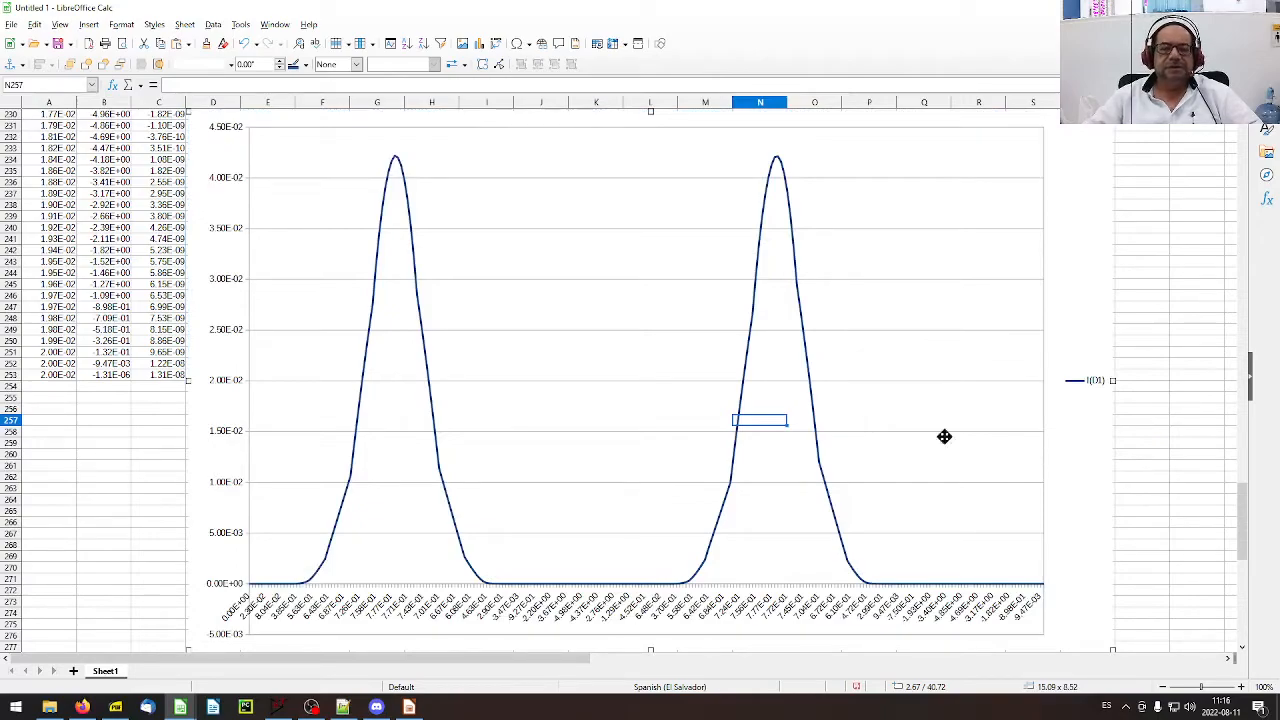
left_click(126, 501)
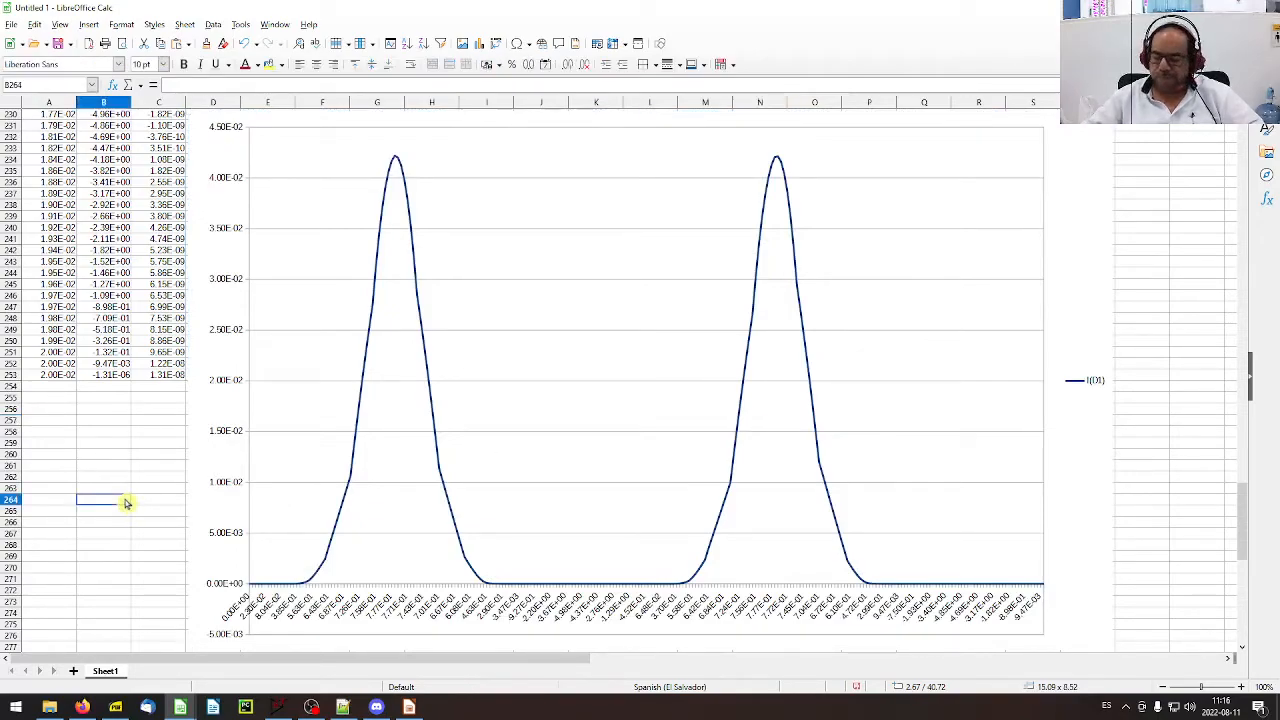
key("super+plus")
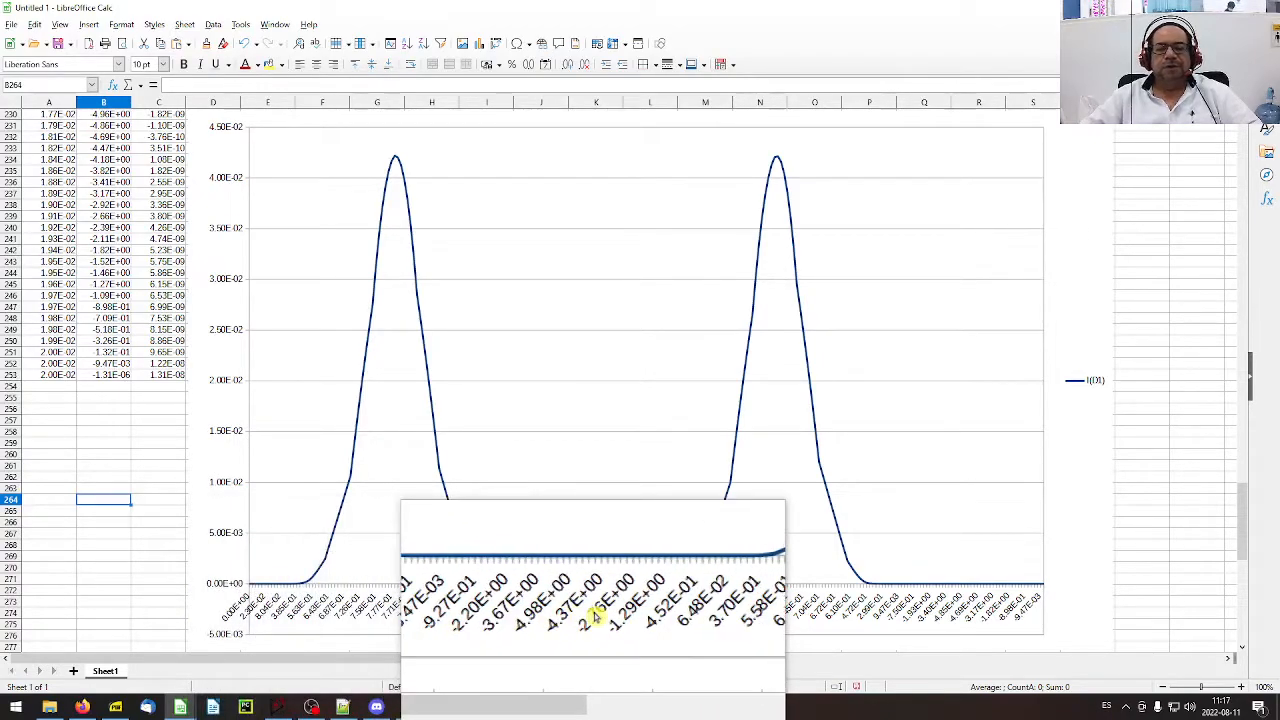
key("super+Escape")
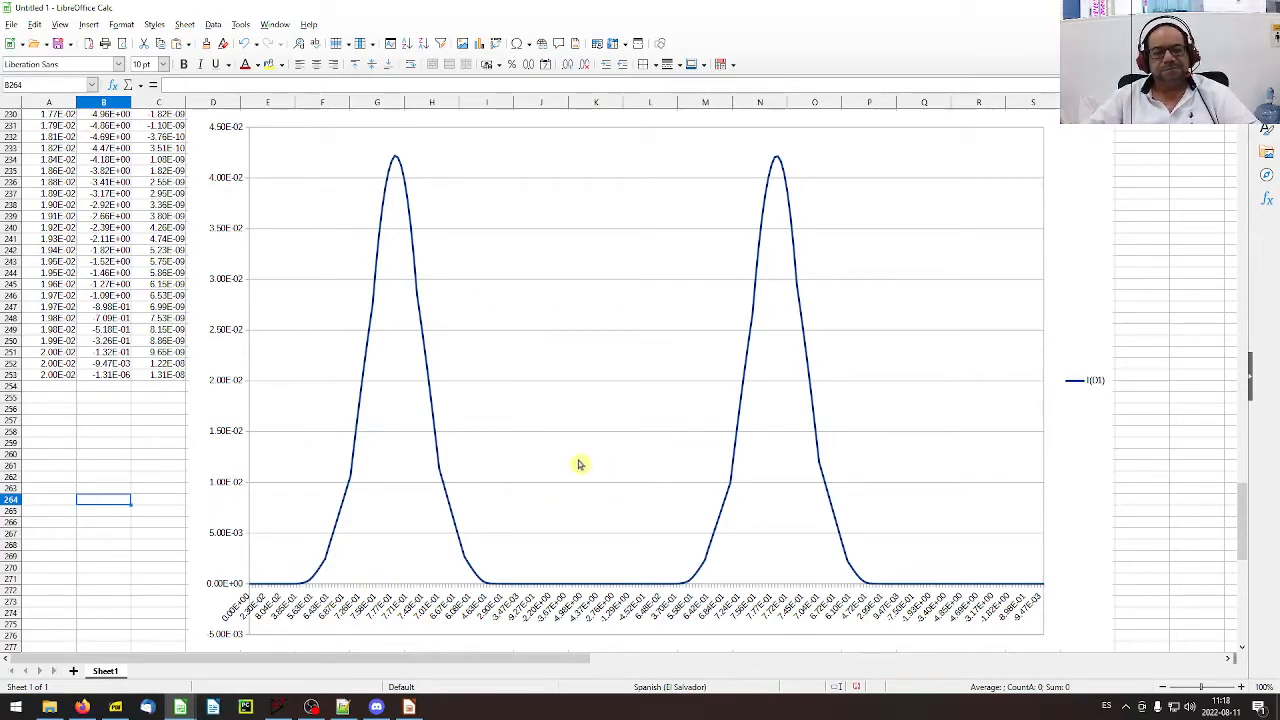
- Switch to Curvas Grafico.pdf, view the simulation slide and advance to the next slide
mouse_move(115, 710)
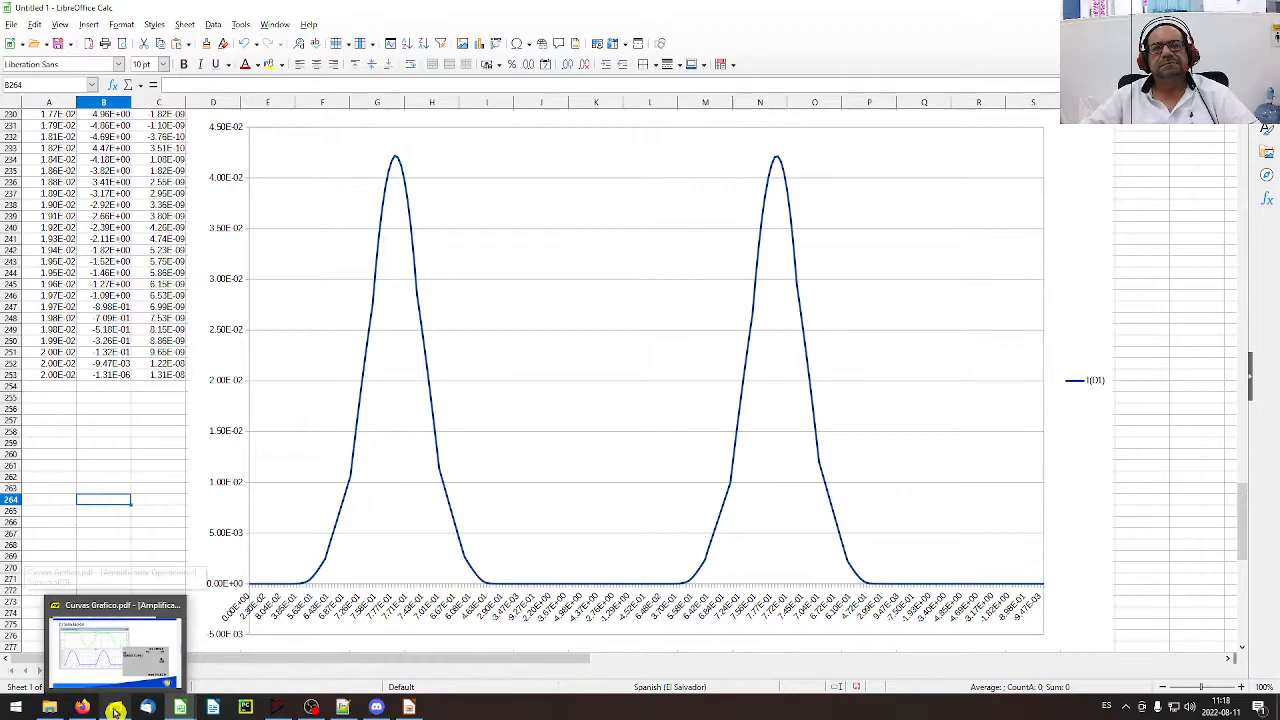
left_click(115, 710)
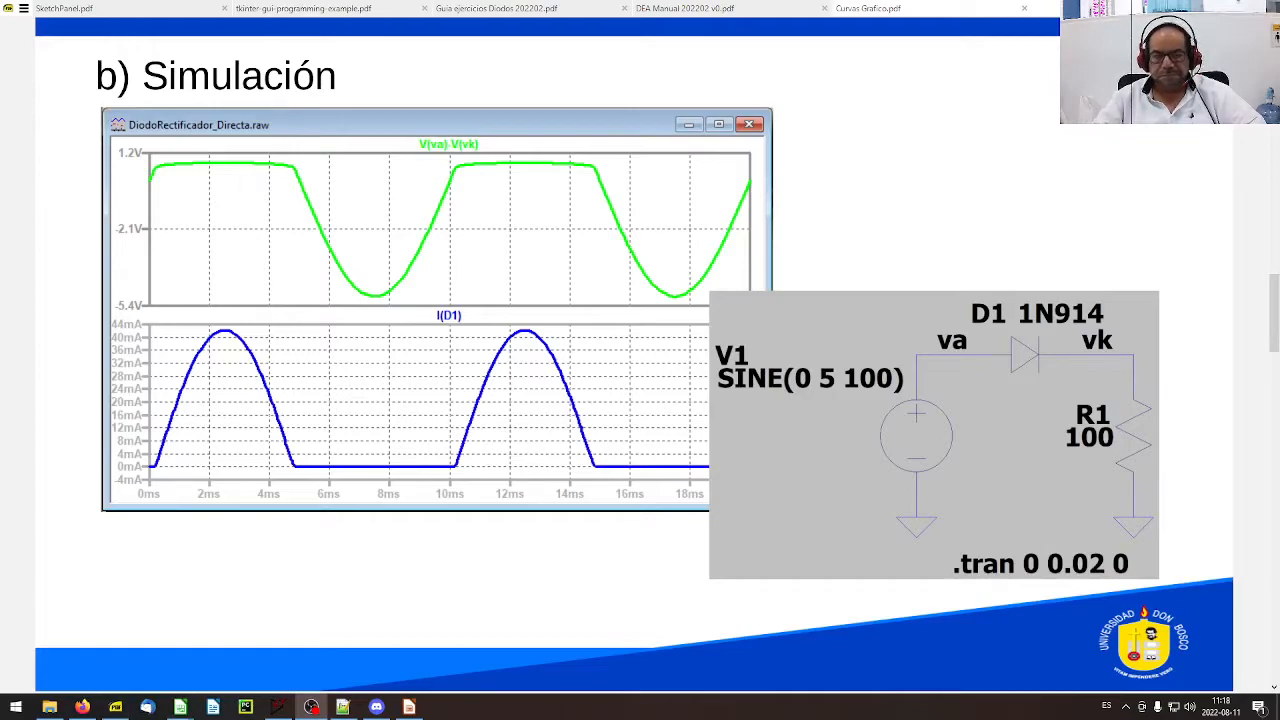
key("Right")
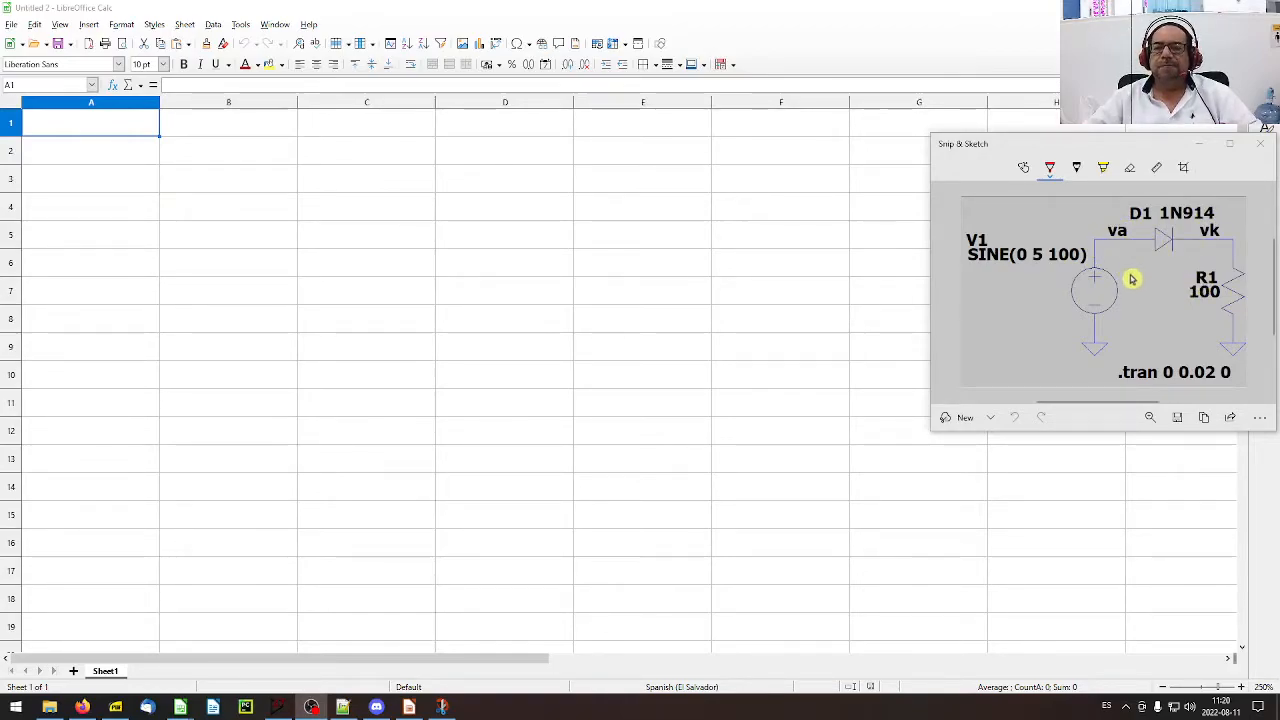
- Enter the column header V1 in cell A1 of the blank Untitled 2 spreadsheet
left_click(91, 124)
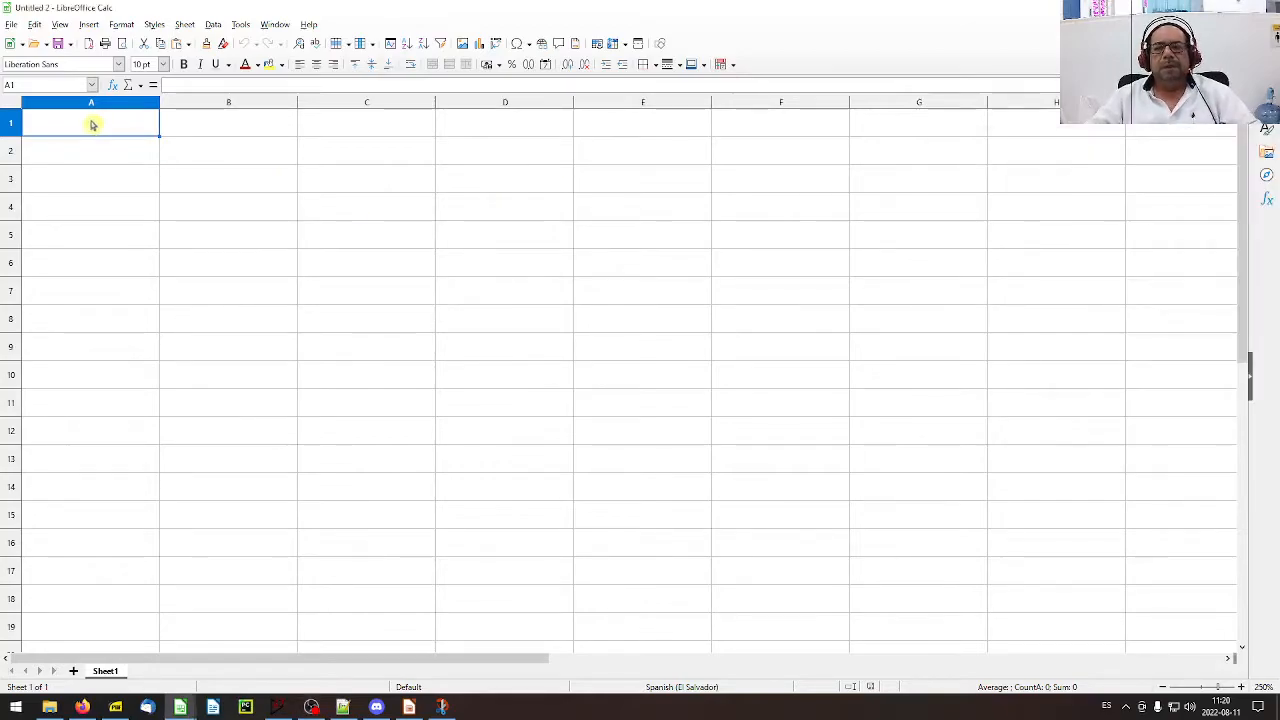
type("V1")
key("Return")
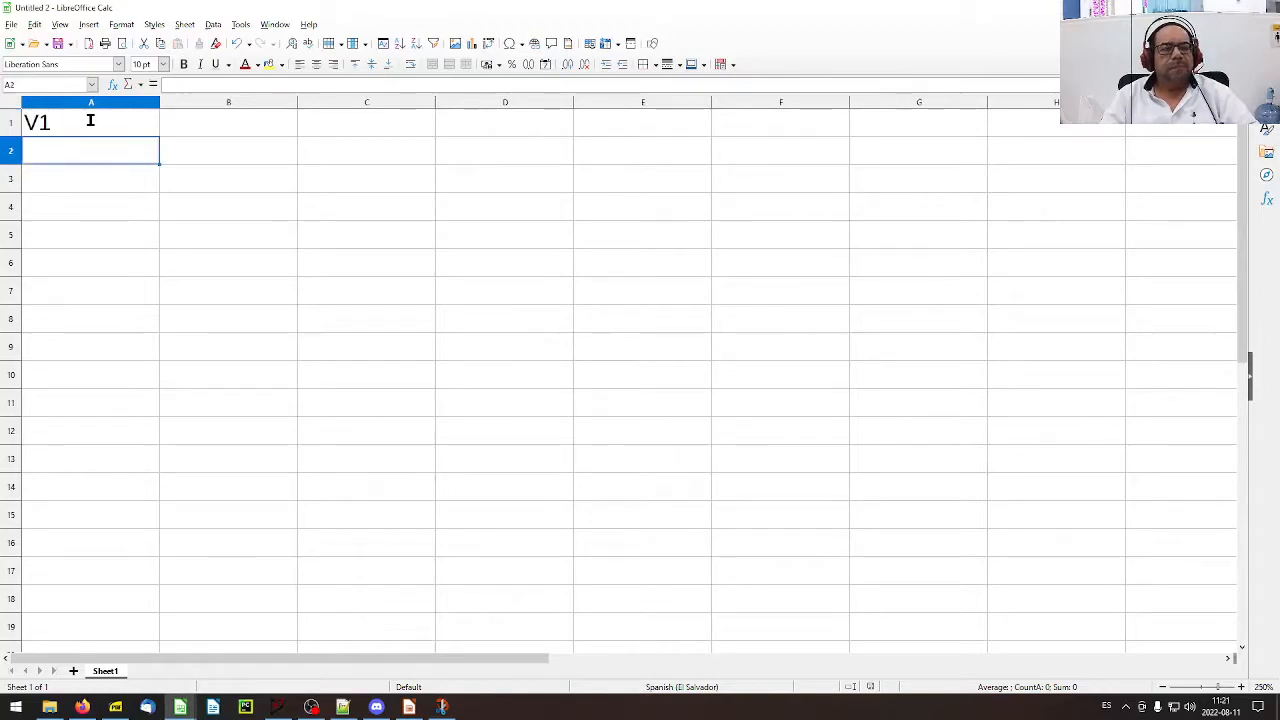
key("Up")
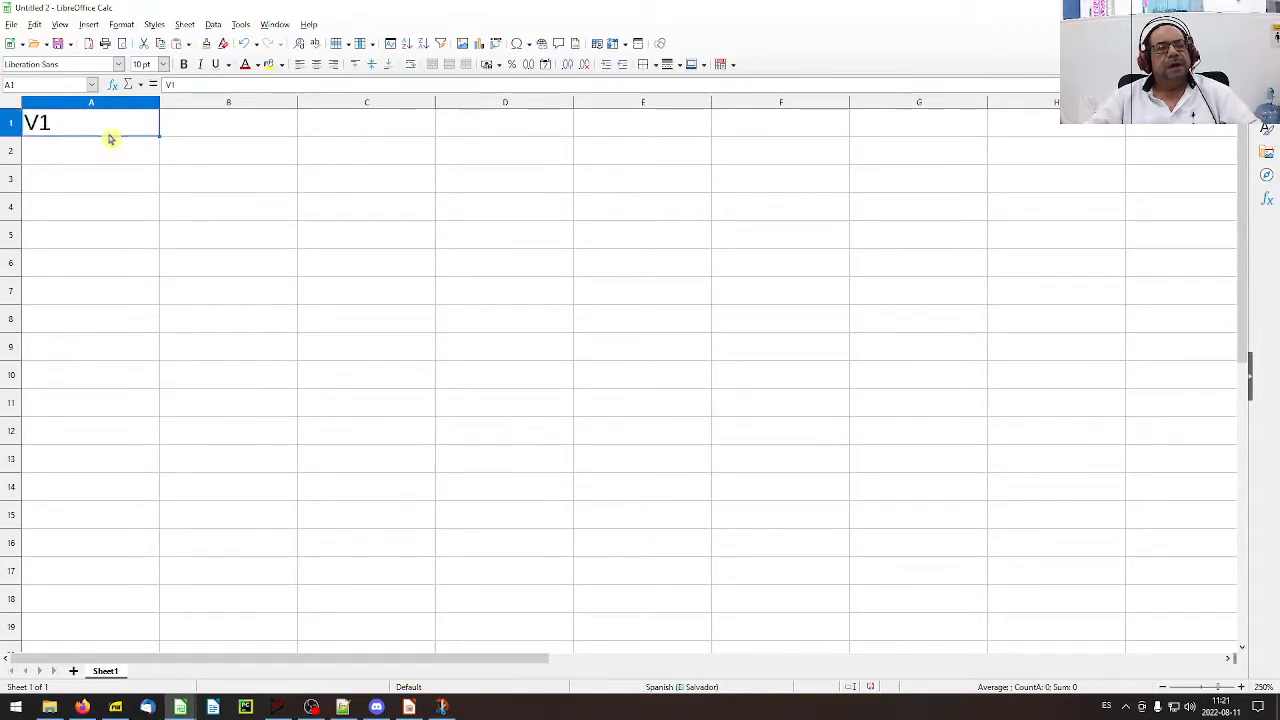
- Enter 0 in A2 and 0.1 in A3, and extend the series down to 5 in A52
left_click(112, 150)
type("0")
key("Return")
type("0.1")
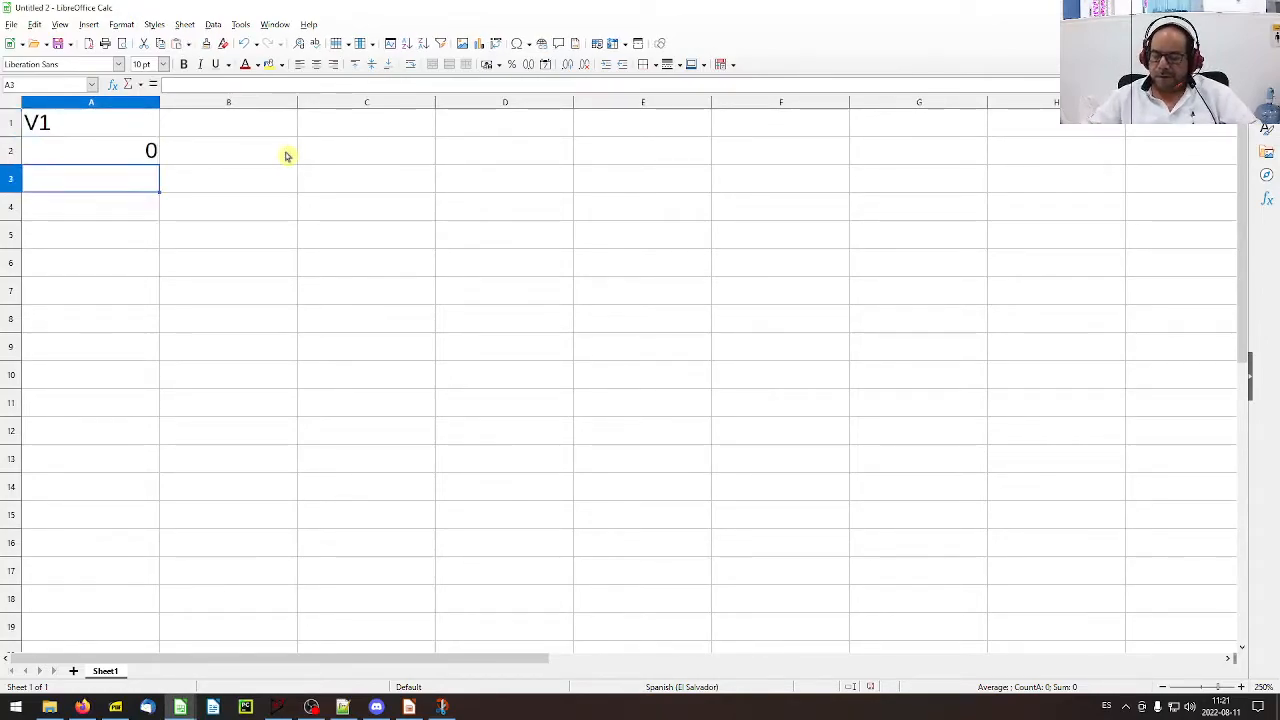
key("Return")
left_click_drag(122, 155, 134, 578)
left_click(134, 578)
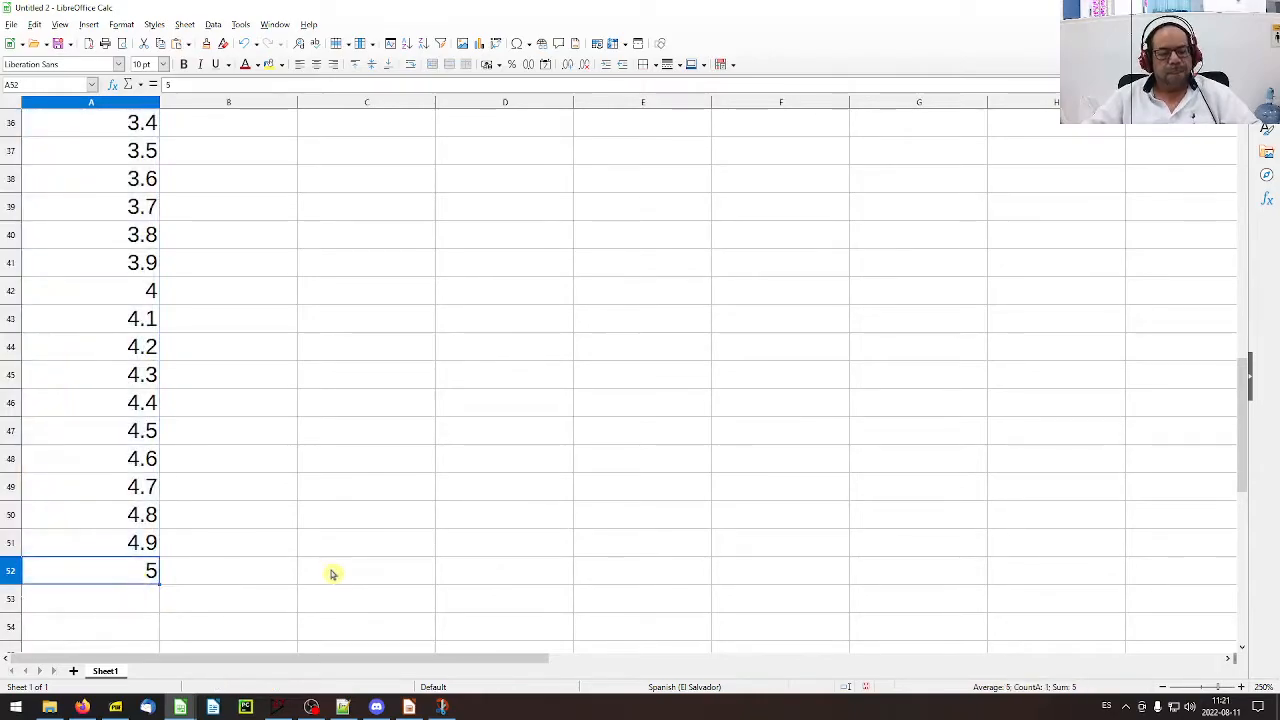
- Set A3 to 0.25 and refill the V1 column from A2 through A28 in 0.25 steps
key("ctrl+Home")
left_click(110, 192)
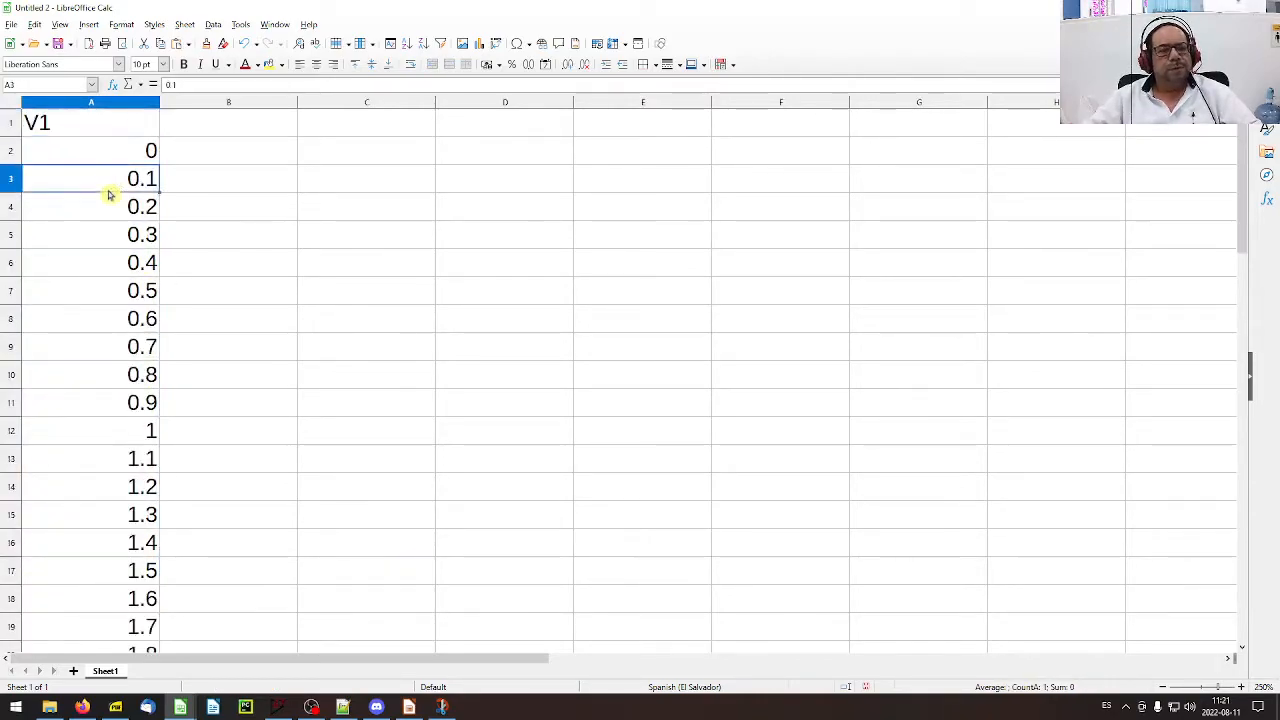
type("0.25")
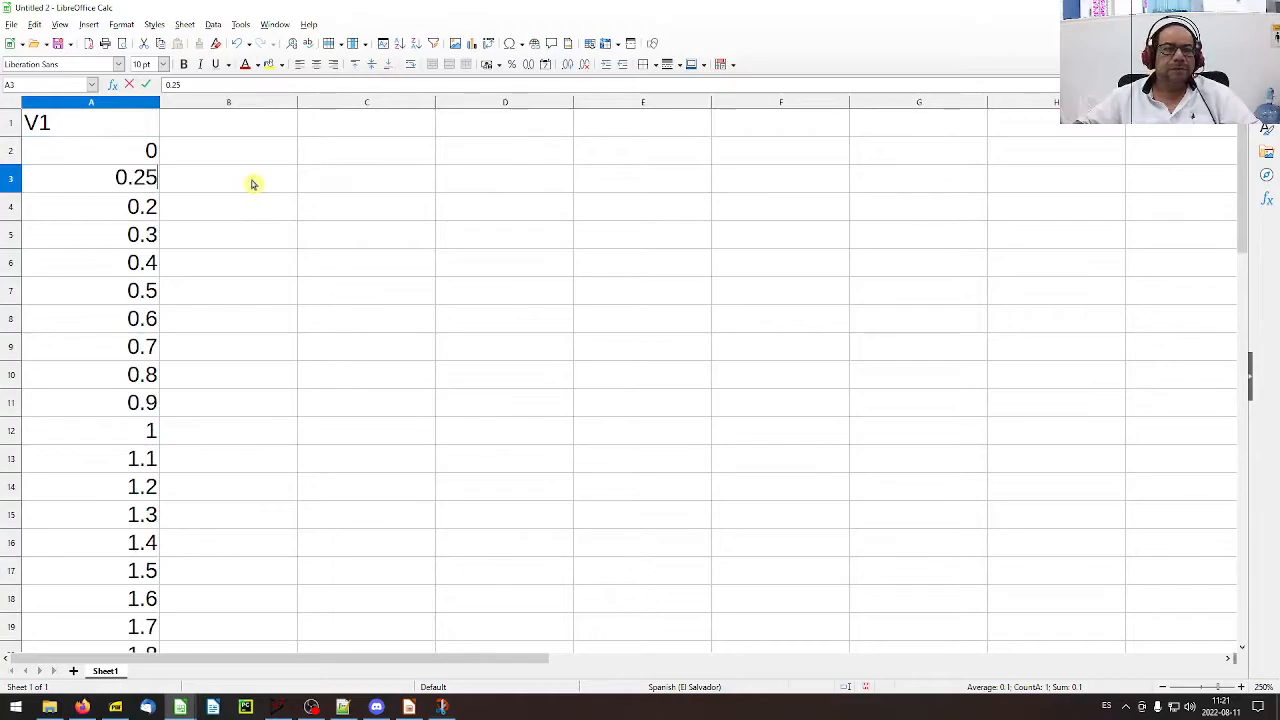
key("Return")
left_click_drag(155, 158, 158, 247)
scroll(177, 262, "up", 8)
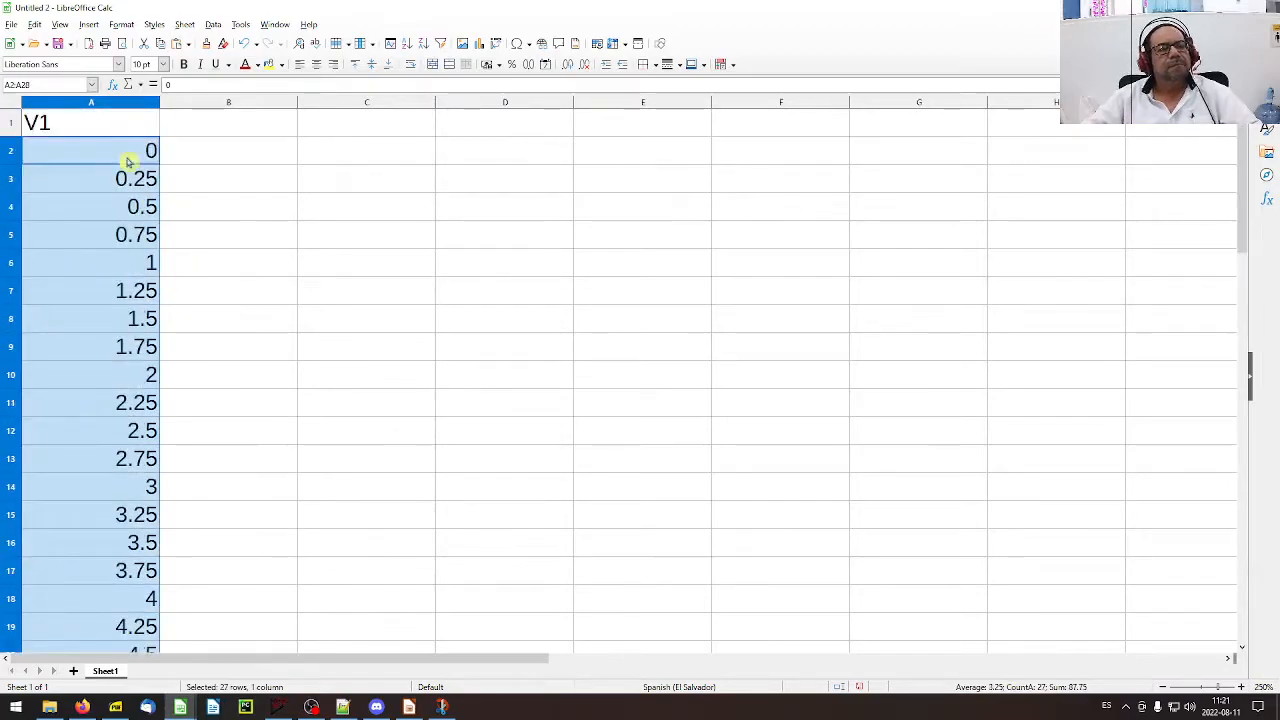
key("ctrl+z")
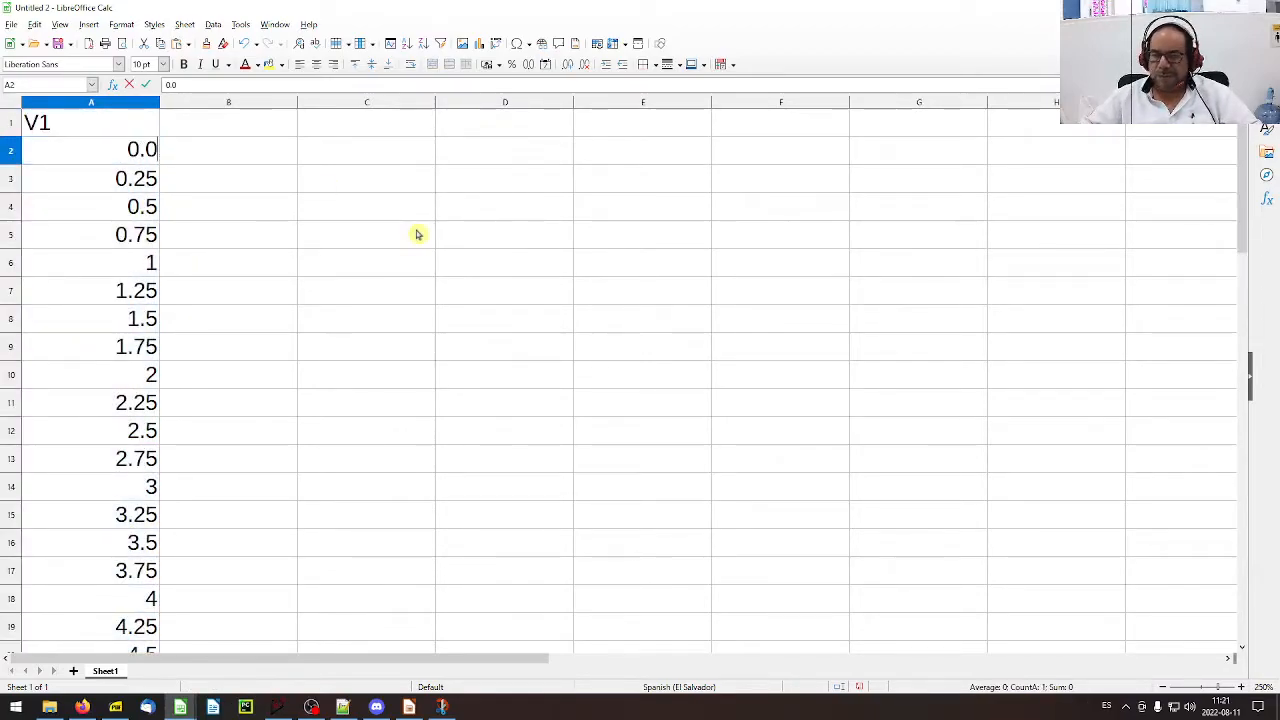
- Enter 0 in A2 and 0.05 in A3, and refill the V1 series down to 3 in A62
key("ctrl+y")
key("Down")
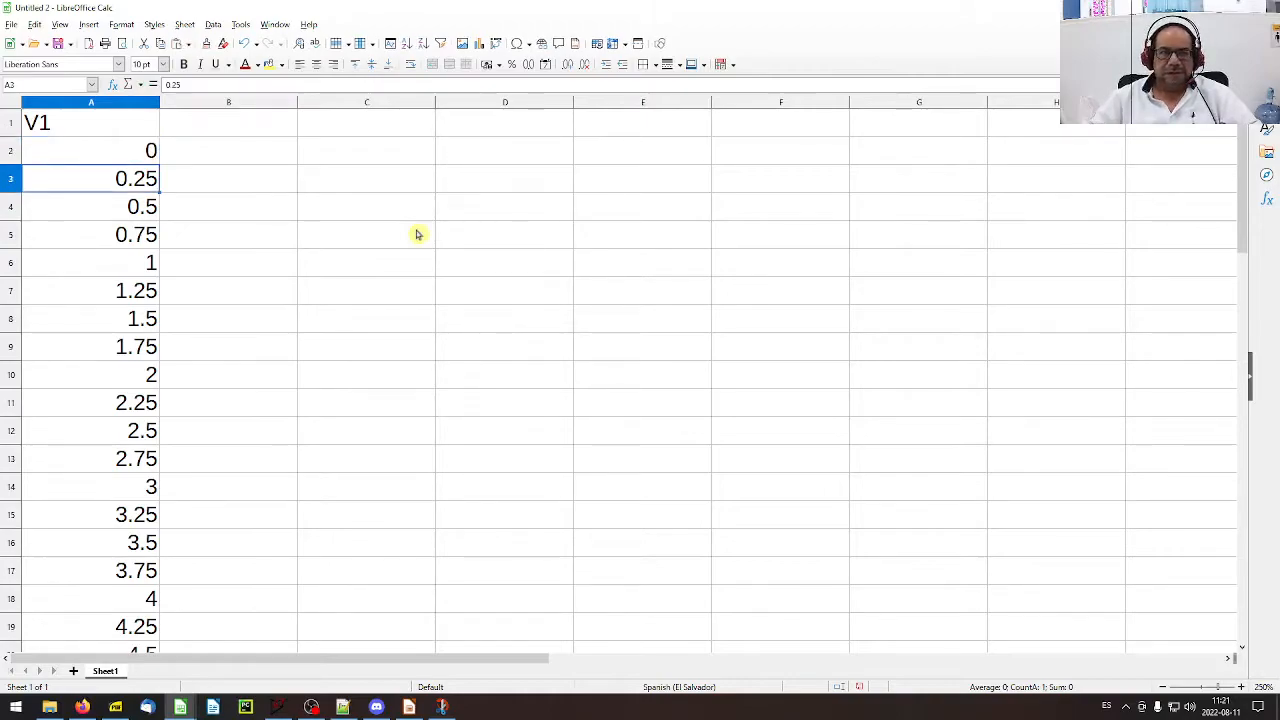
type("0.05")
key("Return")
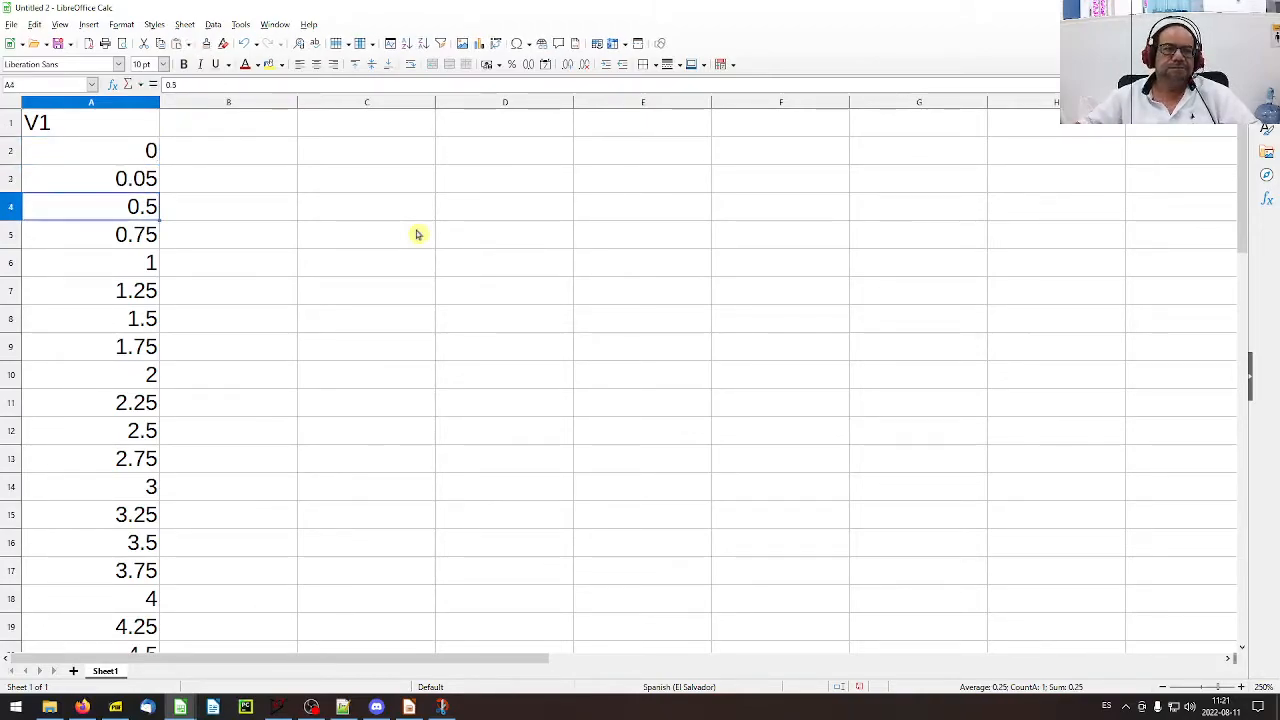
mouse_move(117, 158)
left_mouse_down()
mouse_move(171, 491)
mouse_move(178, 640)
mouse_move(160, 695)
mouse_move(166, 580)
mouse_move(160, 650)
mouse_move(133, 272)
mouse_move(148, 108)
mouse_move(140, 183)
mouse_move(140, 163)
left_mouse_up()
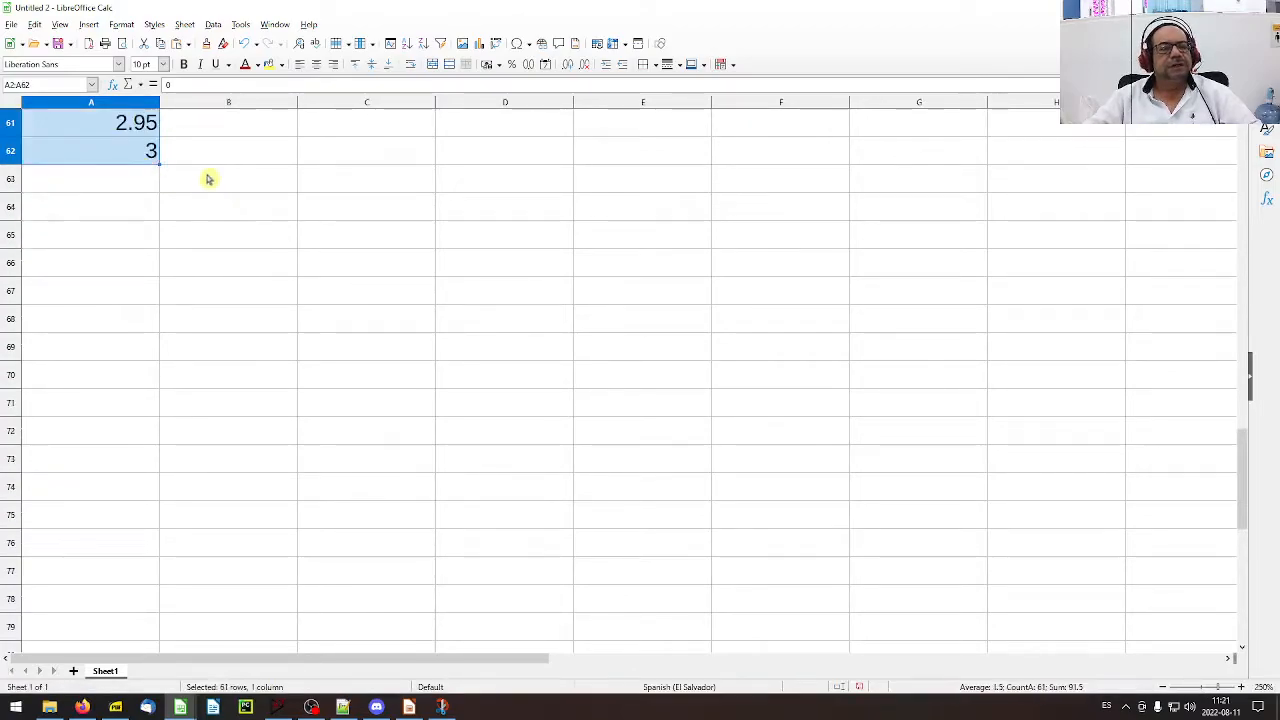
- Centre the V1 header in A1 and make it bold
left_click(91, 151)
key("ctrl+Home")
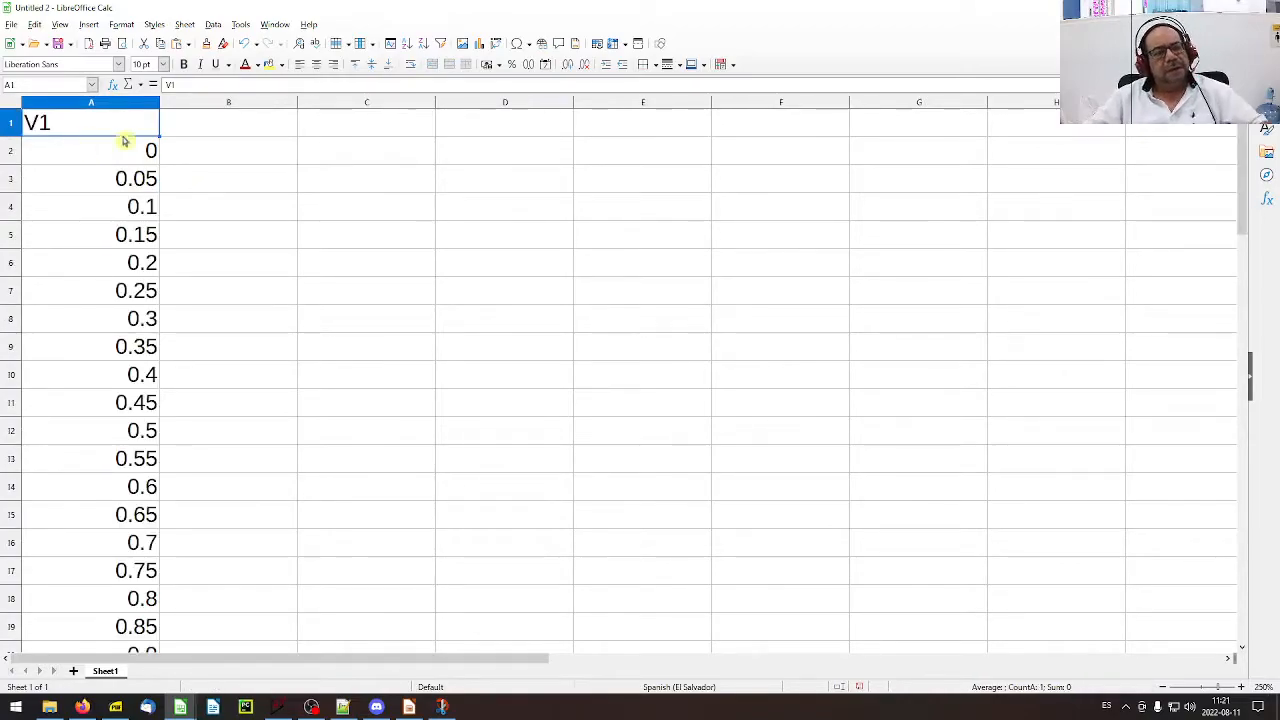
key("ctrl+e")
key("ctrl+b")
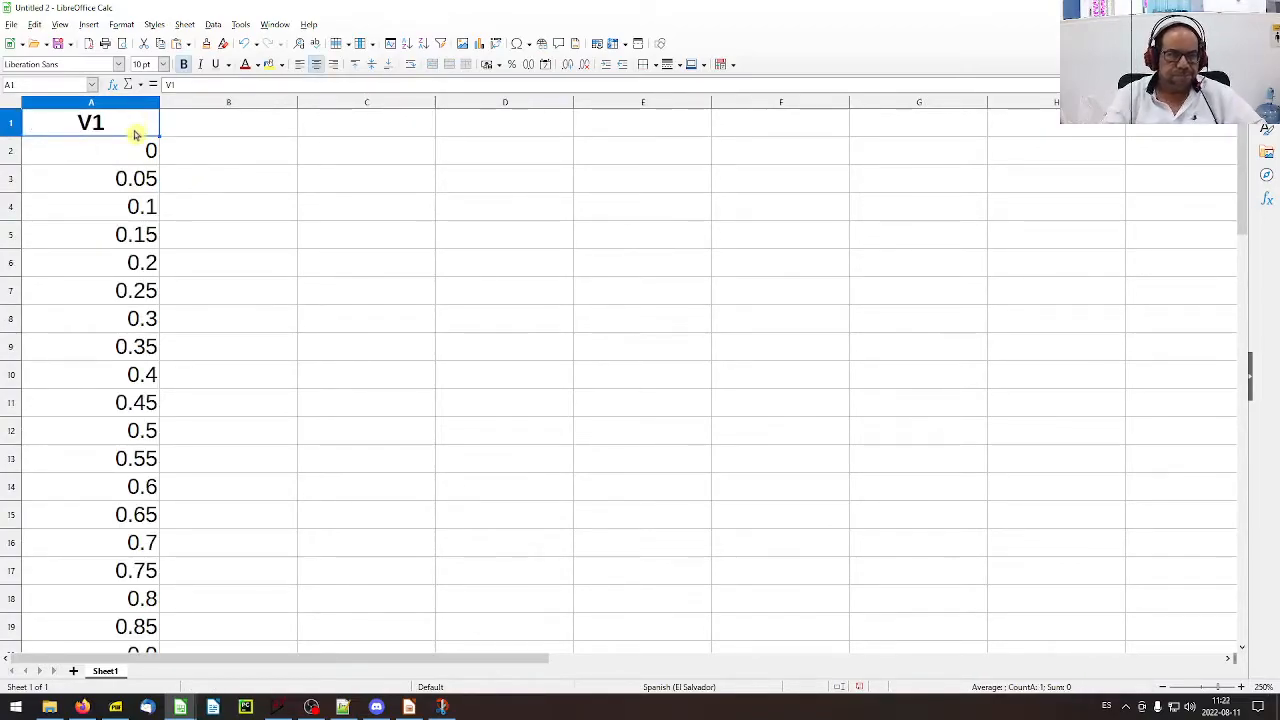
left_click(100, 157)
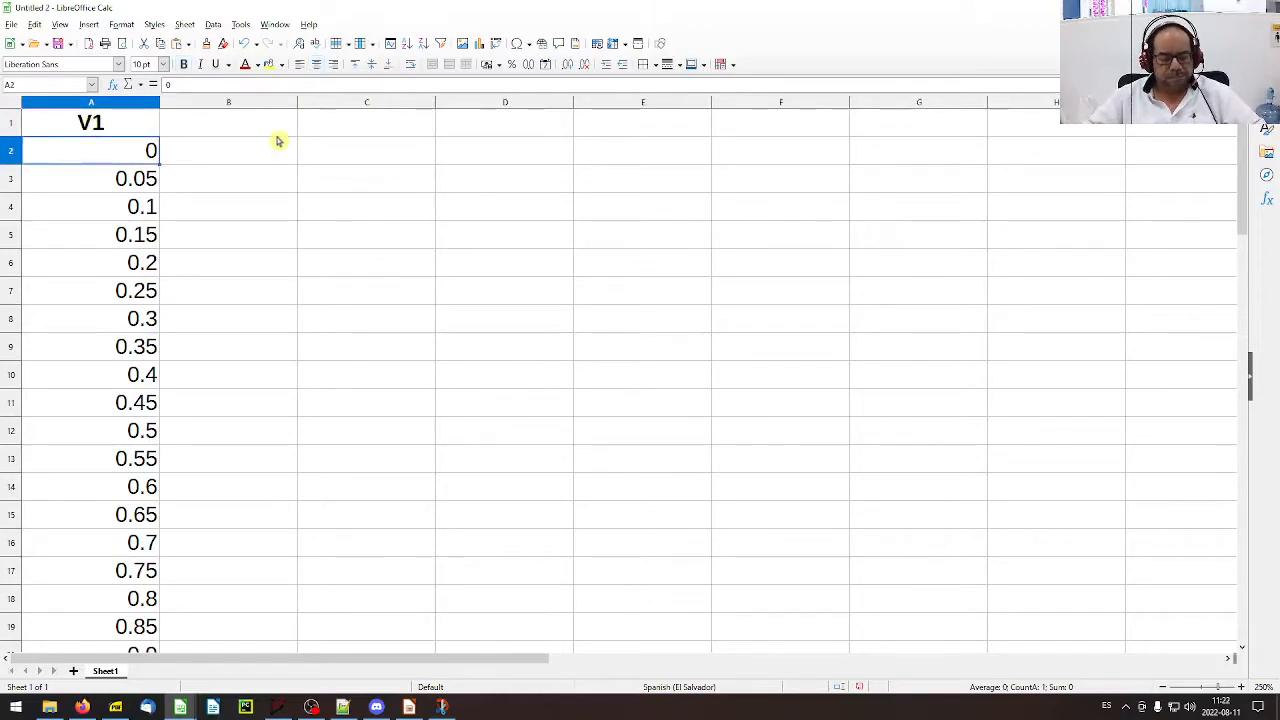
key("Up")
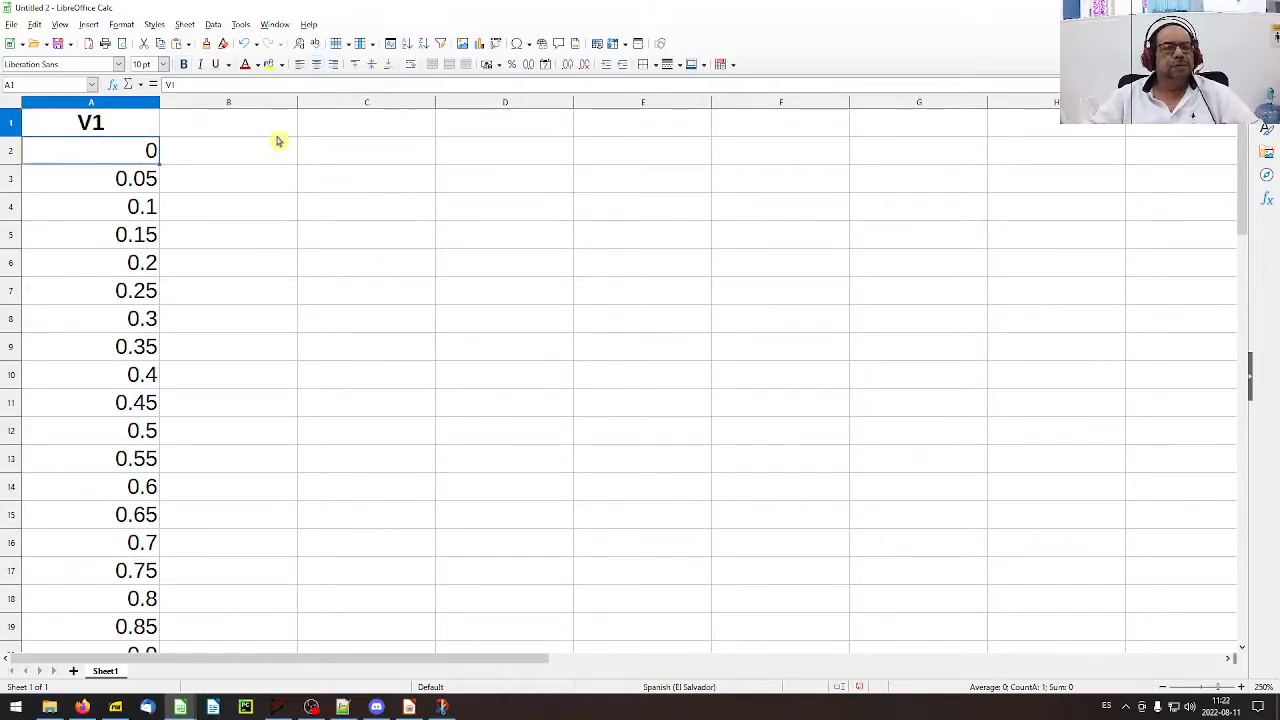
- Consult the diode circuit in Snip & Sketch, and enter the label Rd in D1 with the value 10 in E1
key("Right")
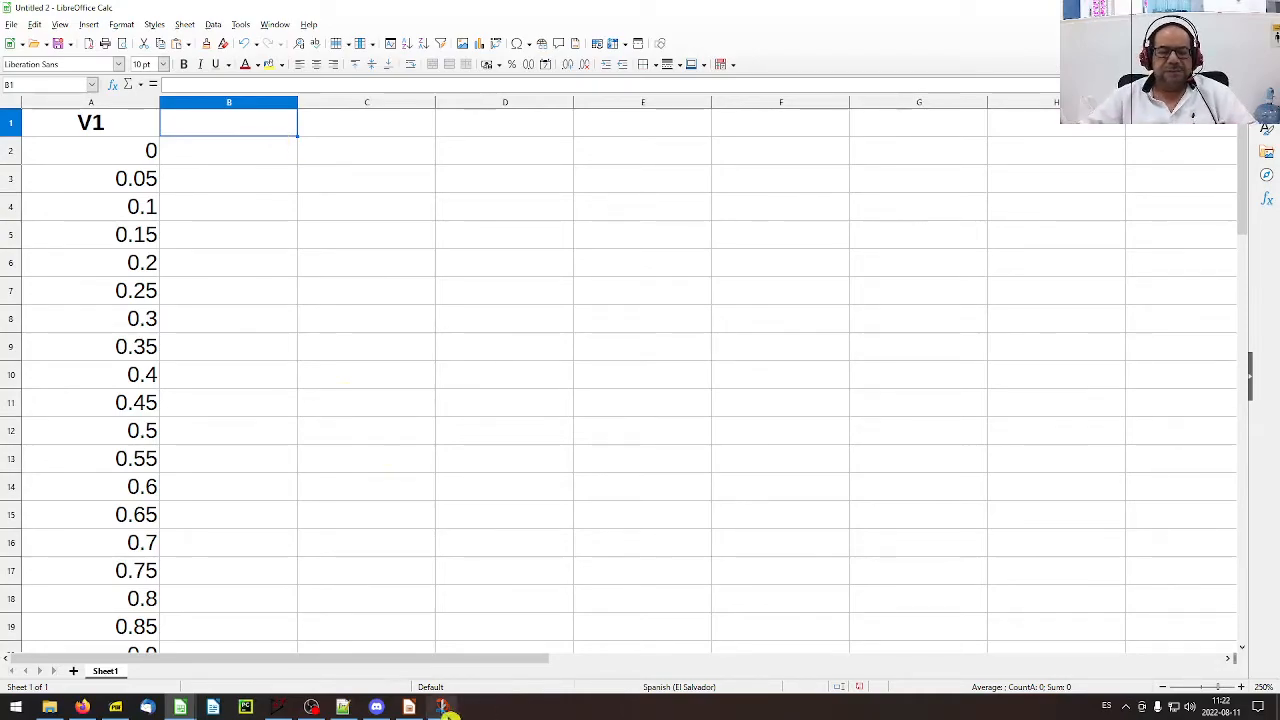
left_click(445, 708)
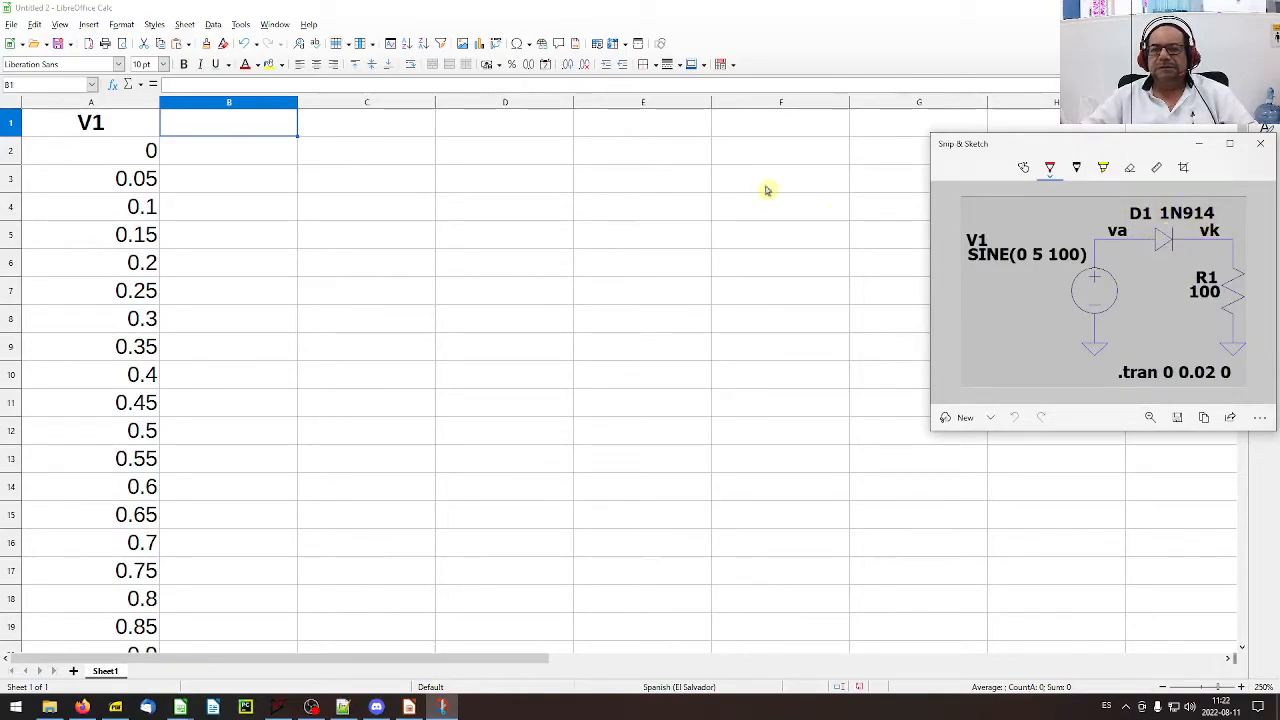
left_click(490, 133)
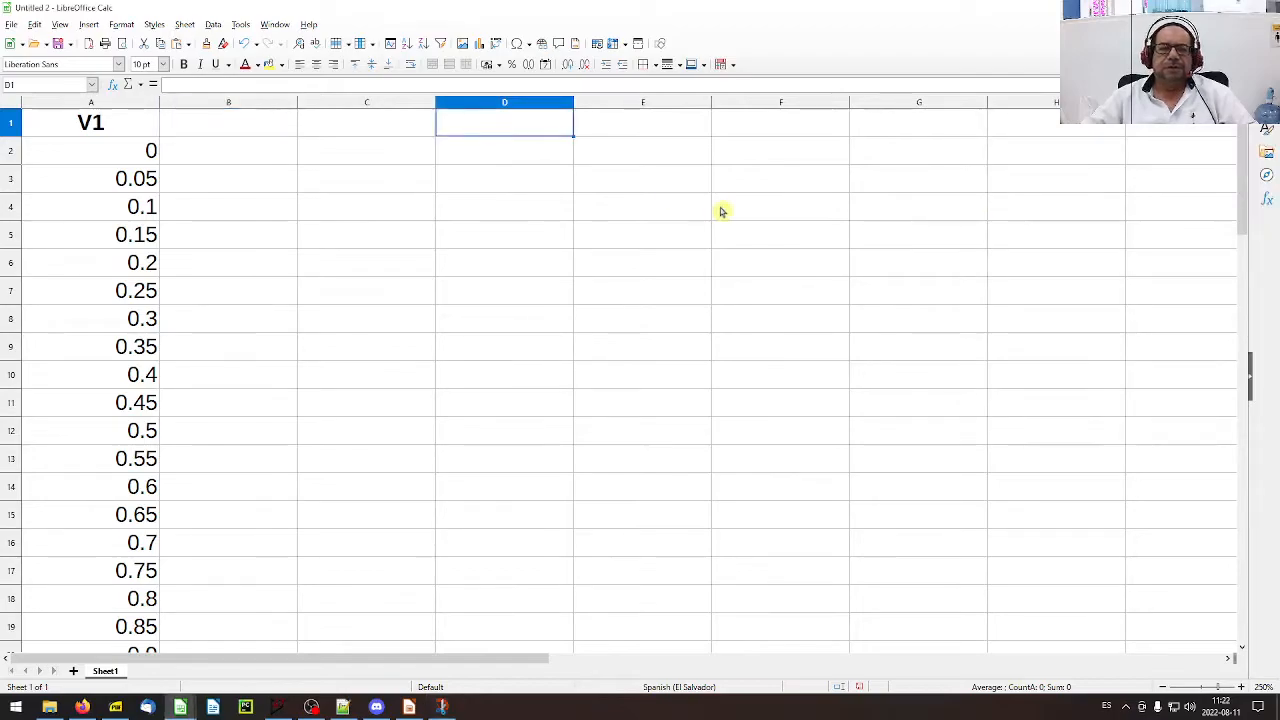
type("Rdiodo")
key("BackSpace")
key("BackSpace")
key("BackSpace")
key("BackSpace")
key("Tab")
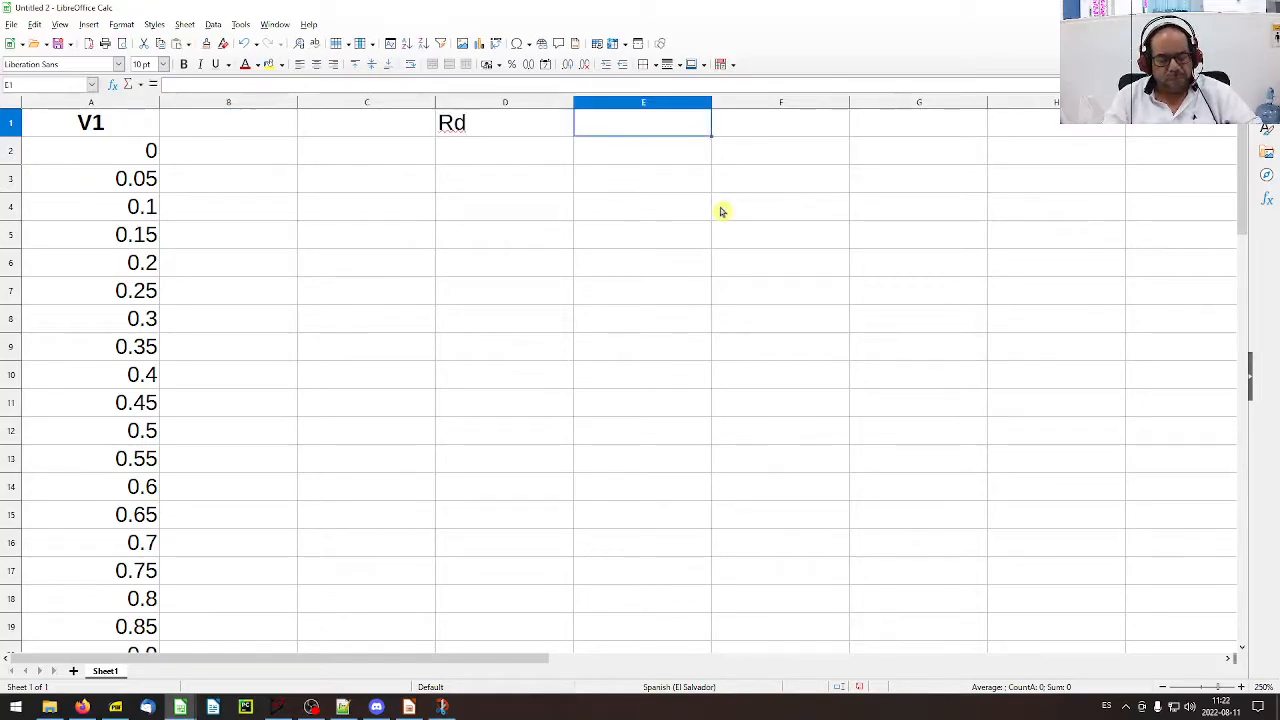
type("10")
key("Return")
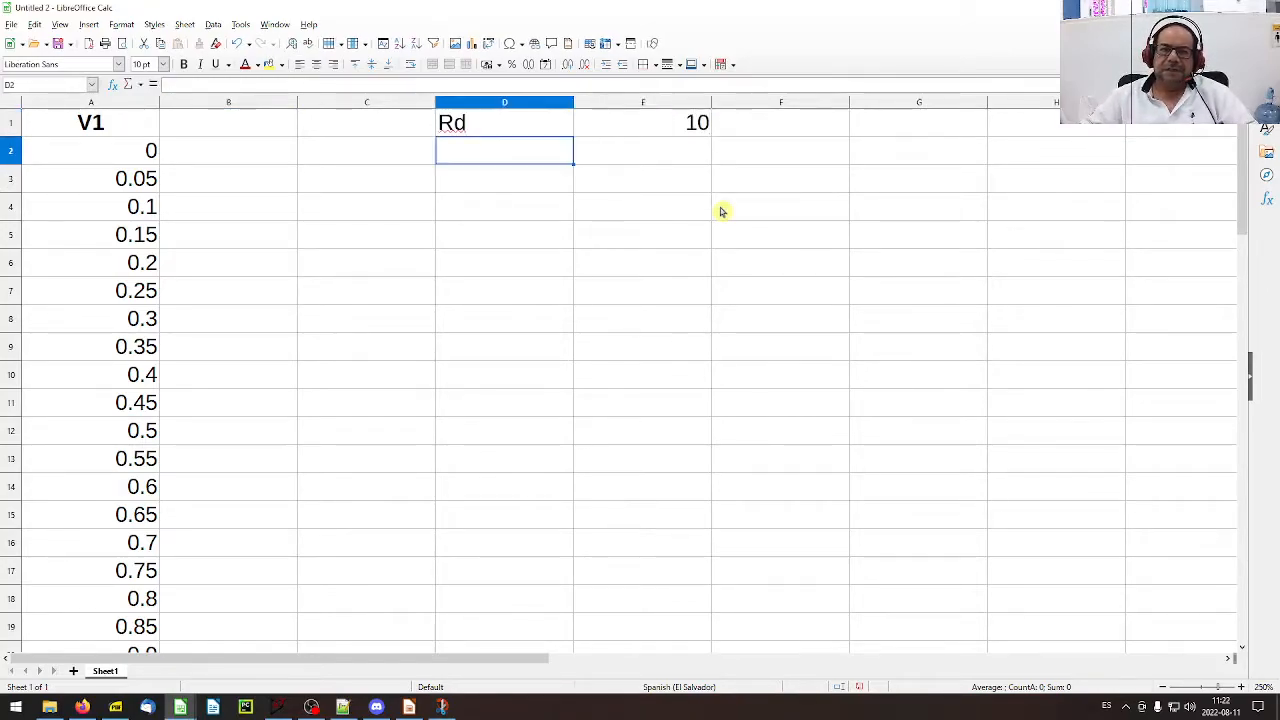
- Enter the label R1 in D2 with the value 100 in E2
type("R1")
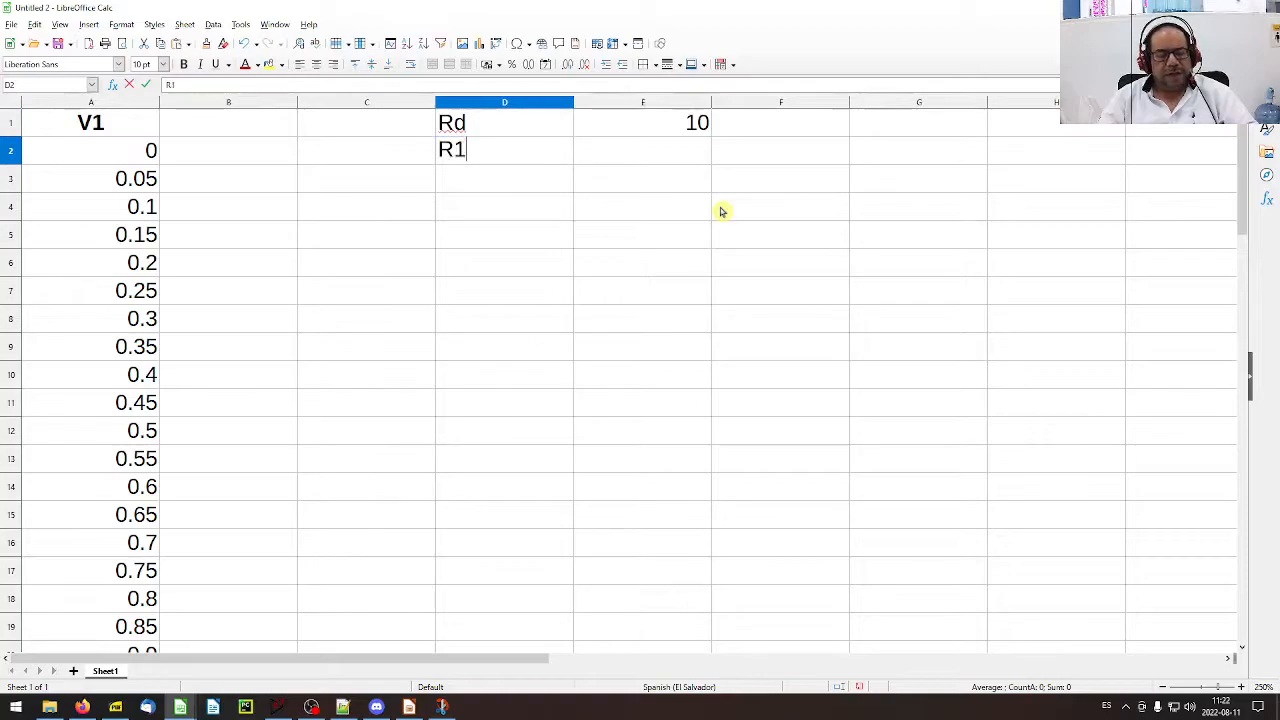
key("Tab")
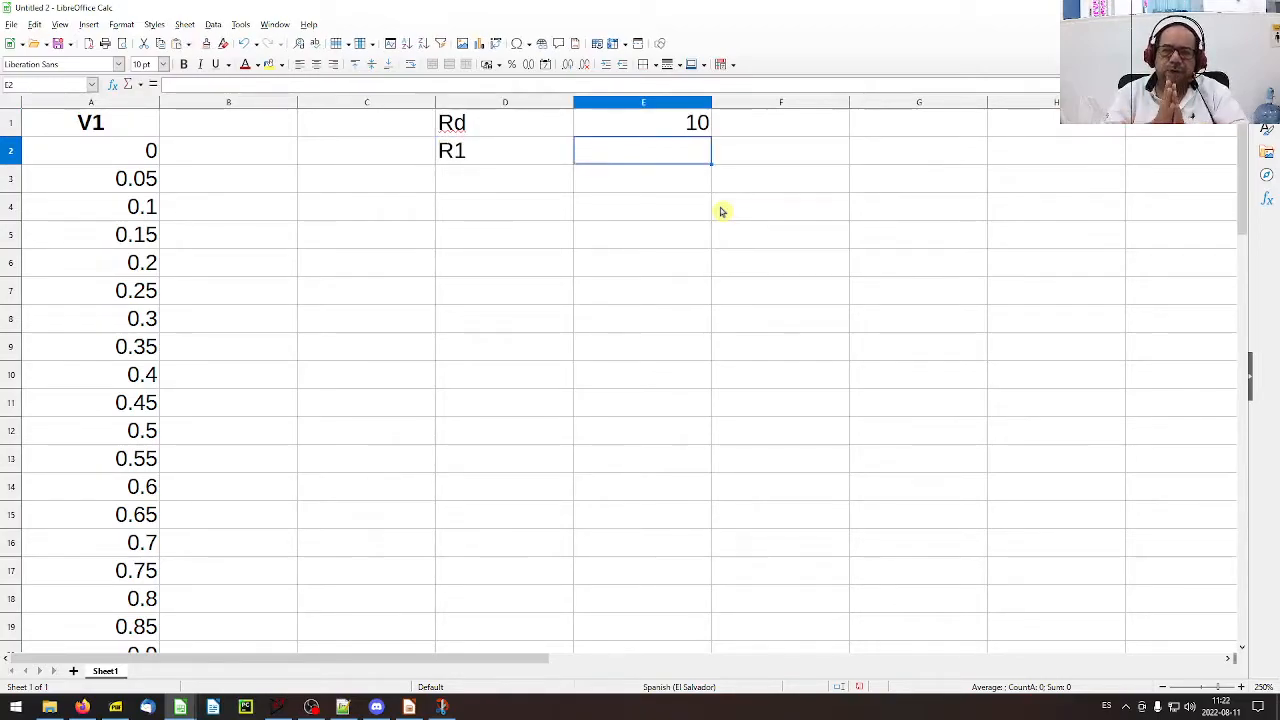
type("100")
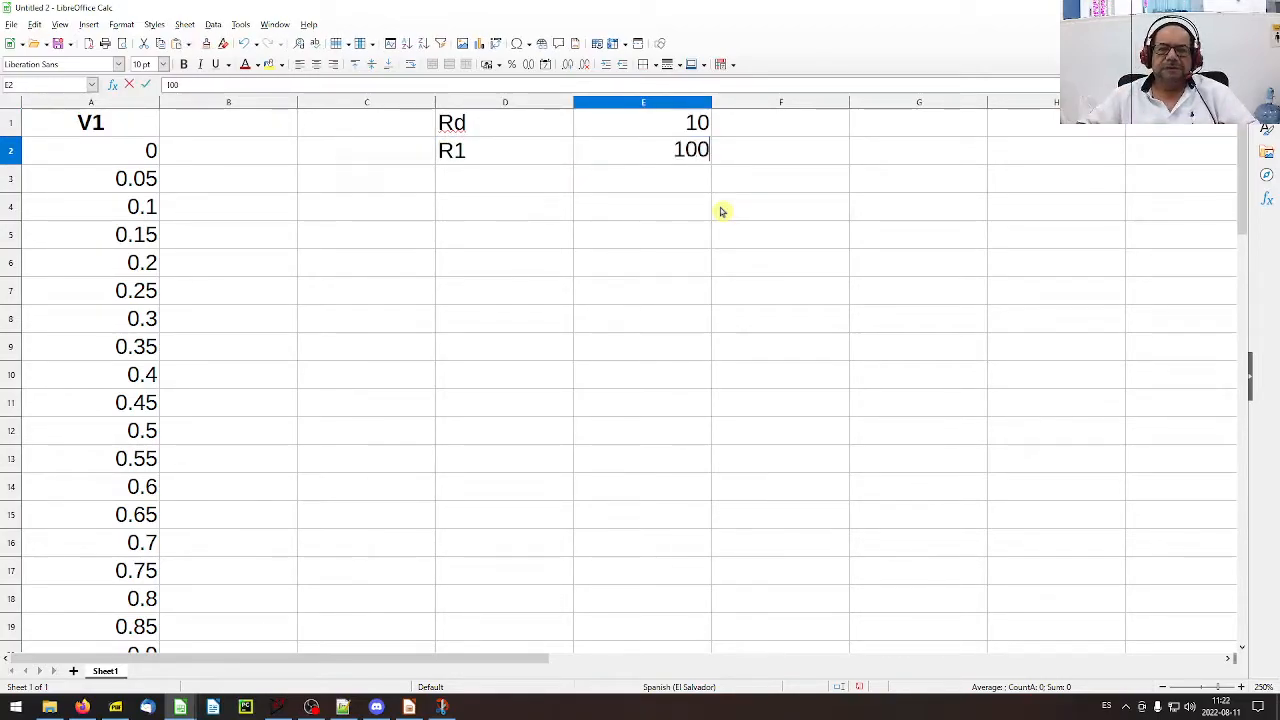
key("Return")
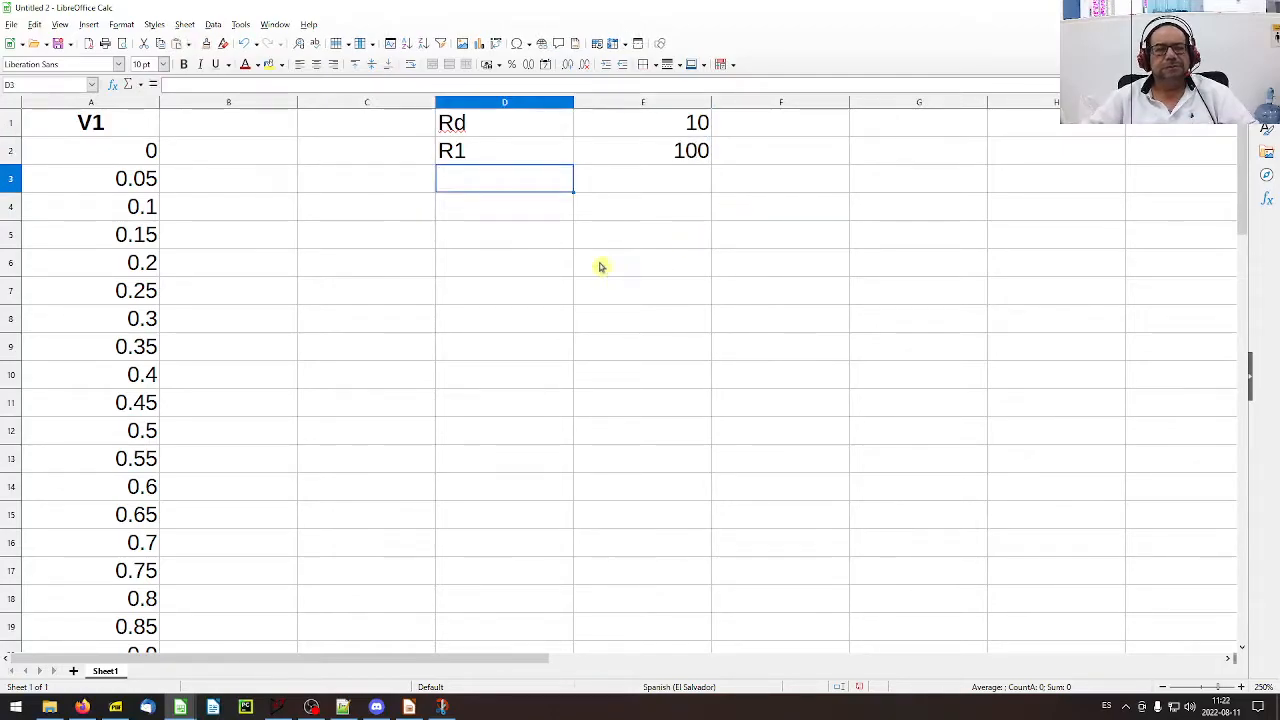
- Enter the column header Id in cell B1
left_click(255, 127)
type("Id")
key("Return")
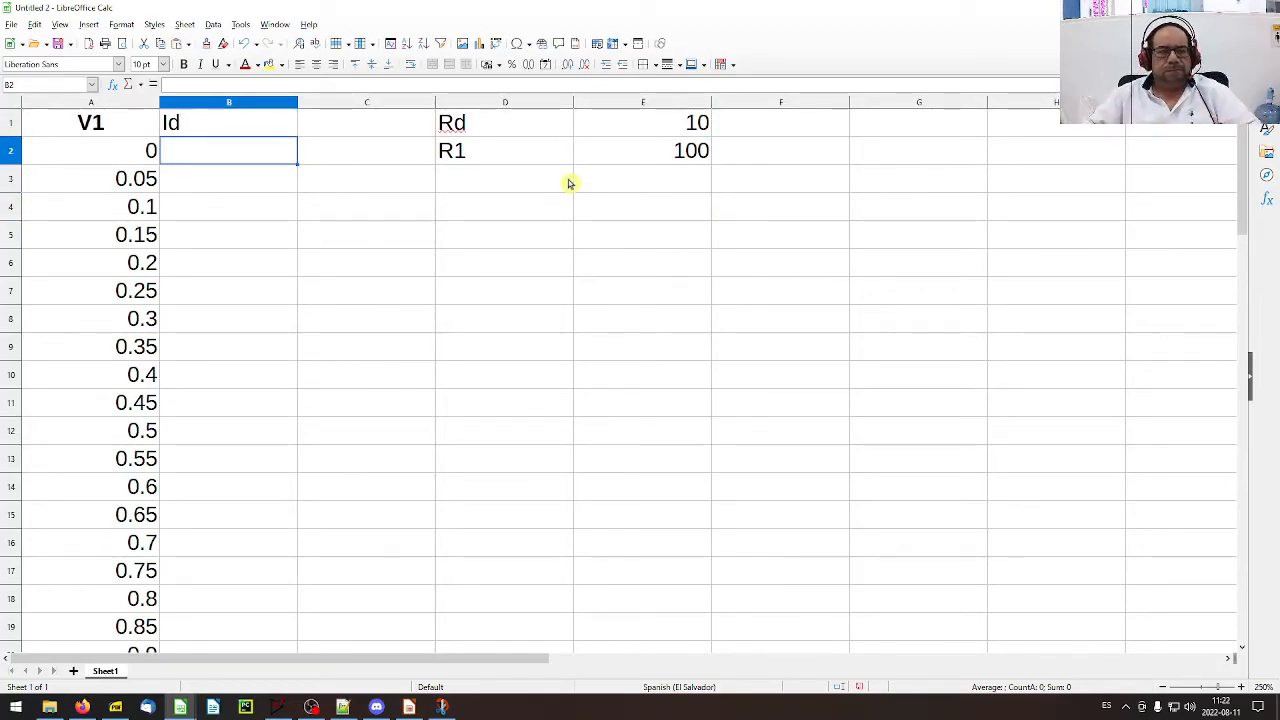
- Consult the circuit snip again and enter the diode current formula =(A16-0.7)/(E1+E2) in B16
key("alt+Tab")
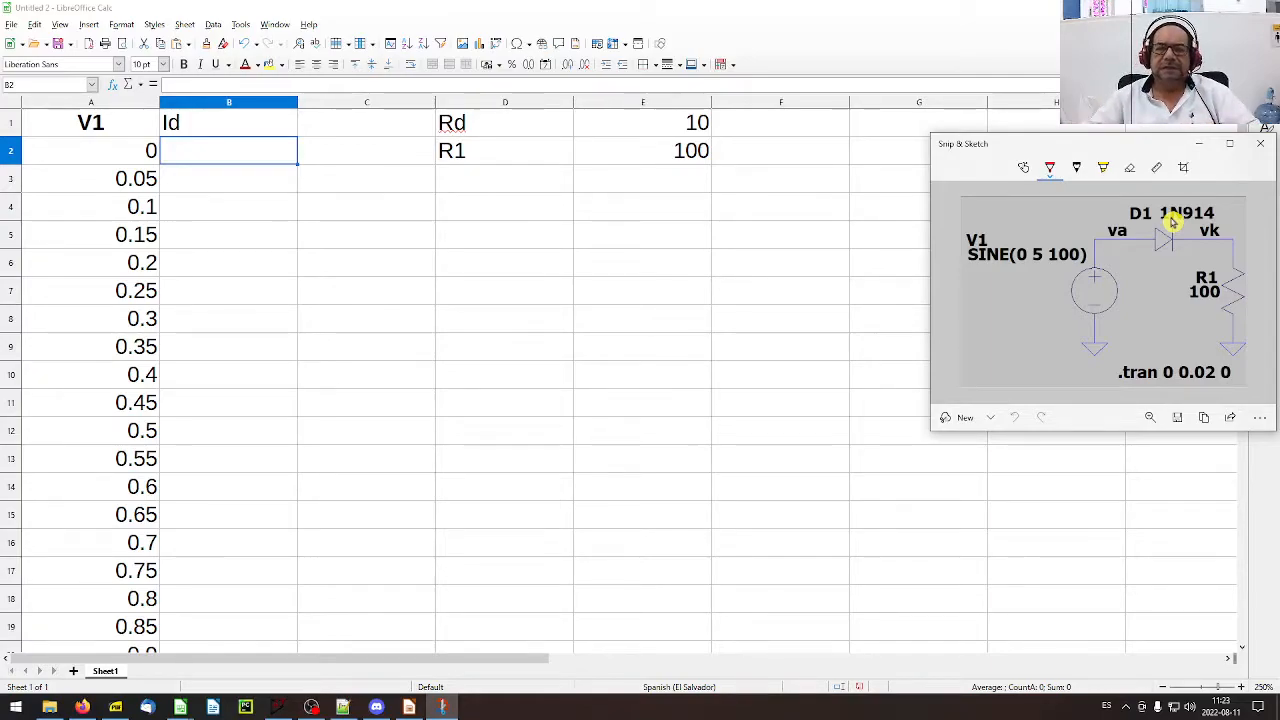
left_click(277, 161)
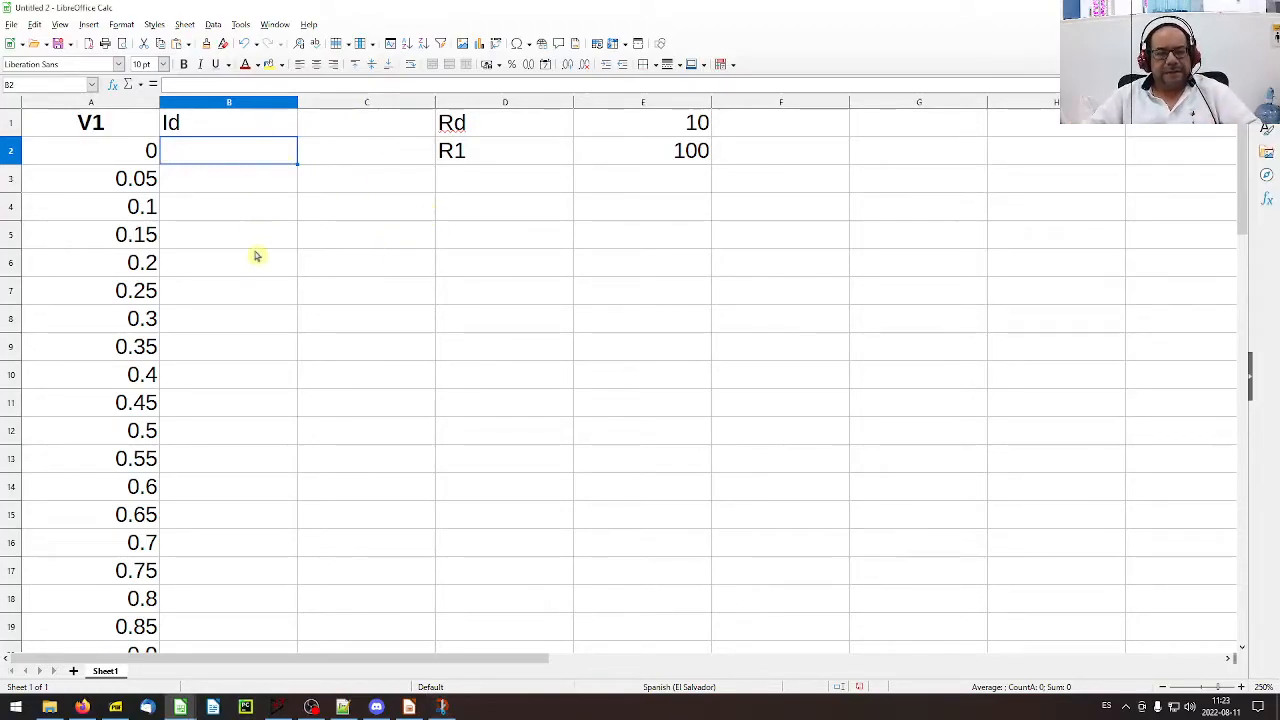
left_click(251, 552)
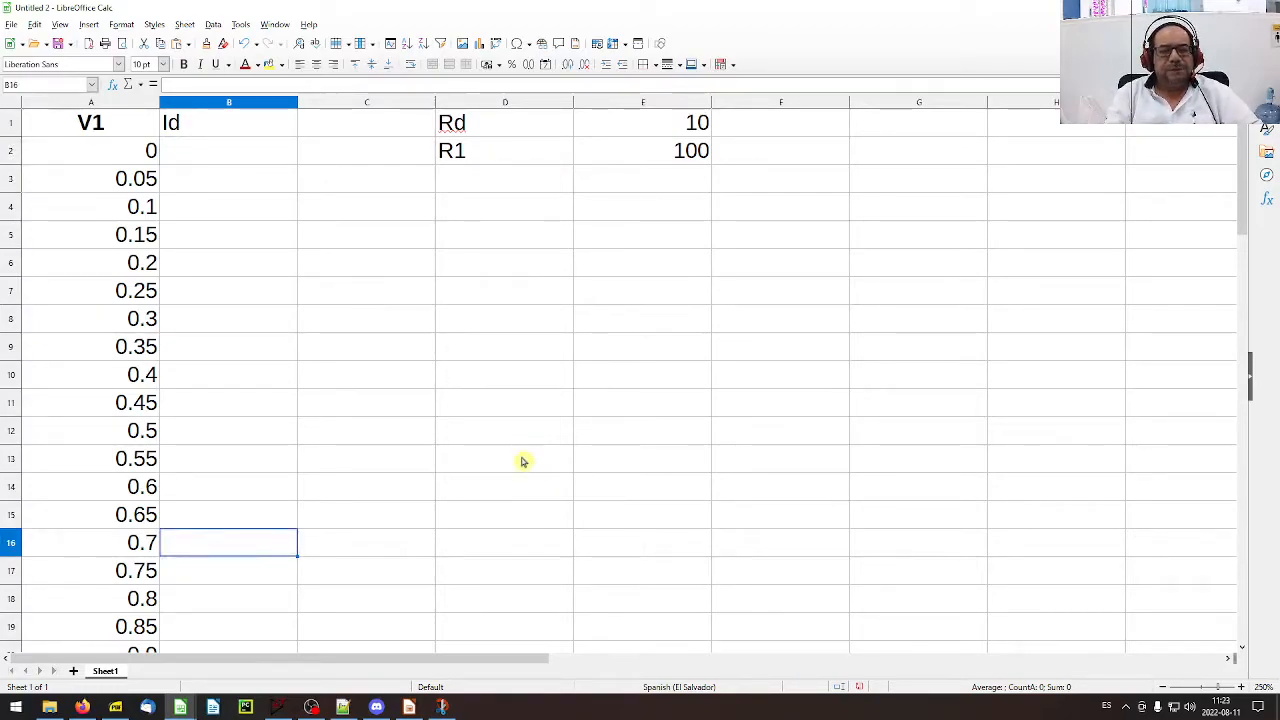
type("=(")
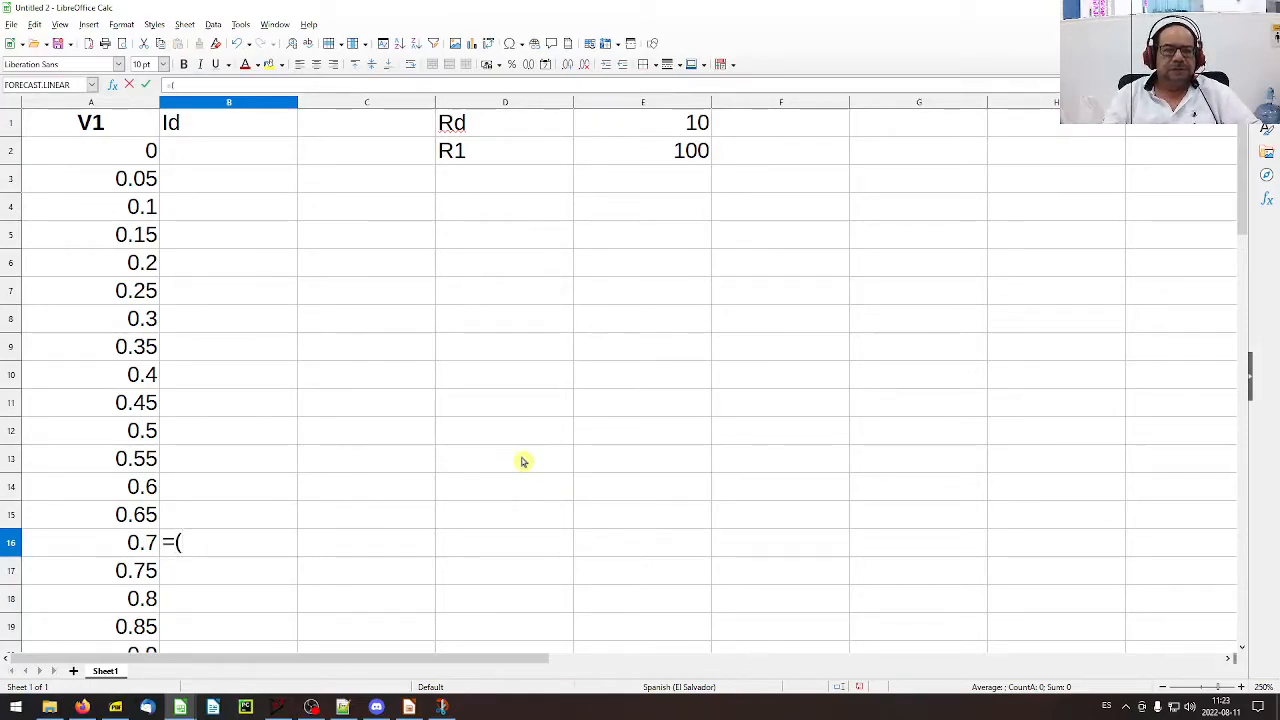
left_click(131, 543)
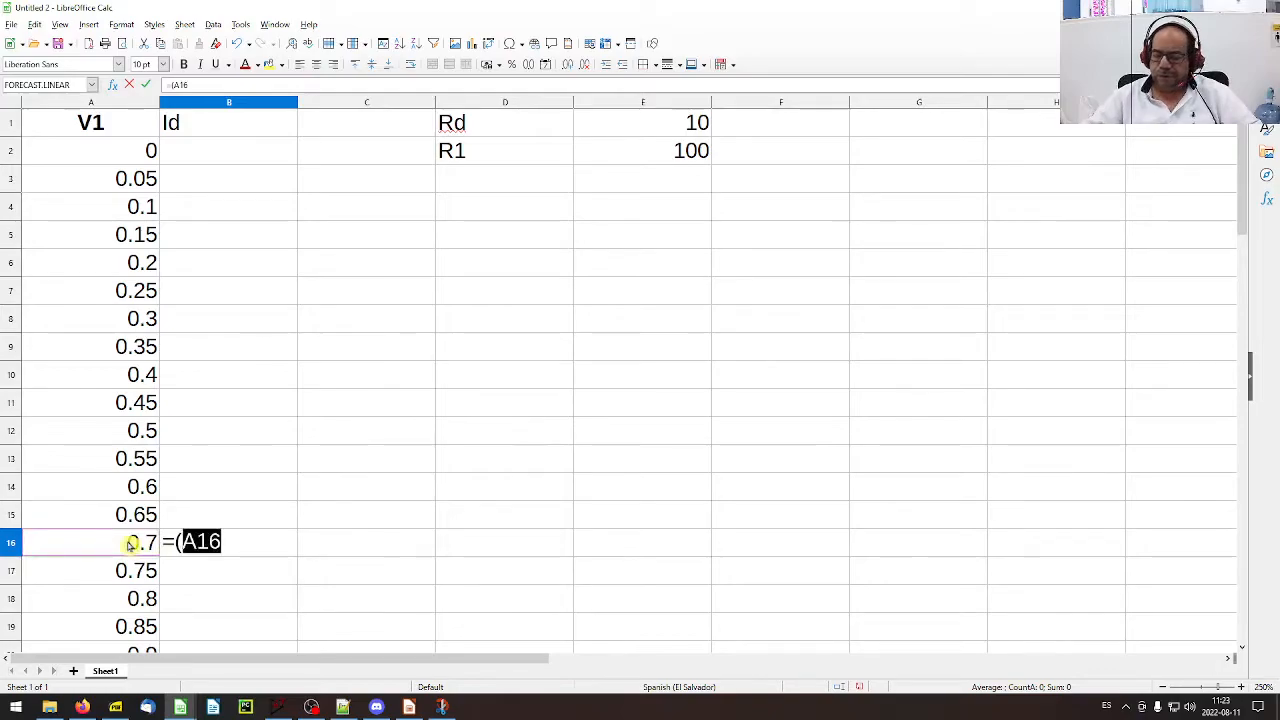
type("-0.")
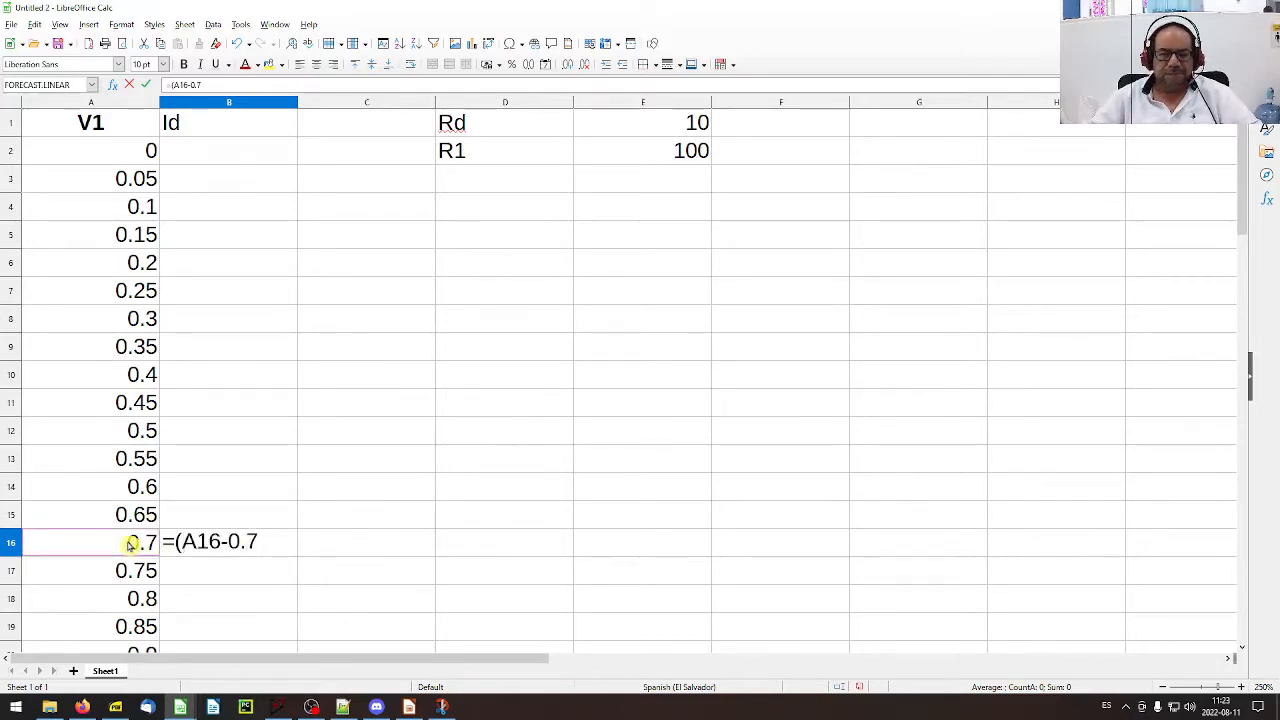
type("7)/(")
left_click(671, 128)
type("+")
left_click(653, 158)
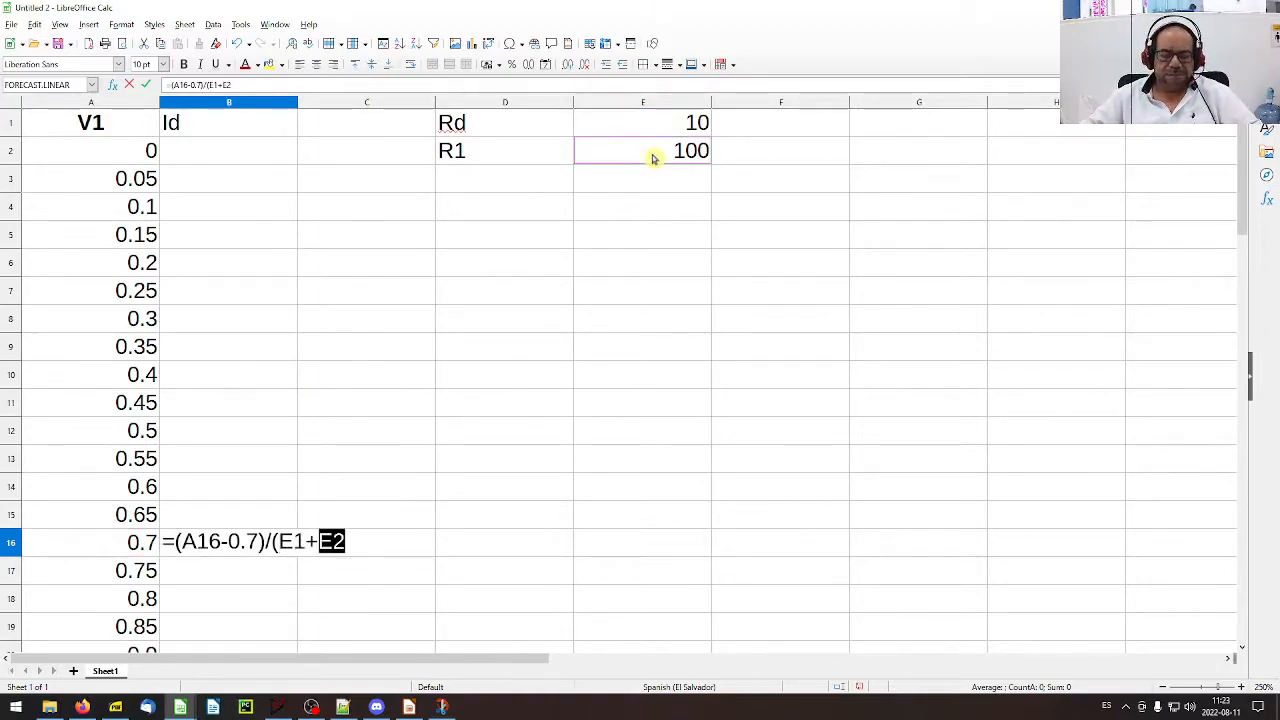
type(")")
key("Return")
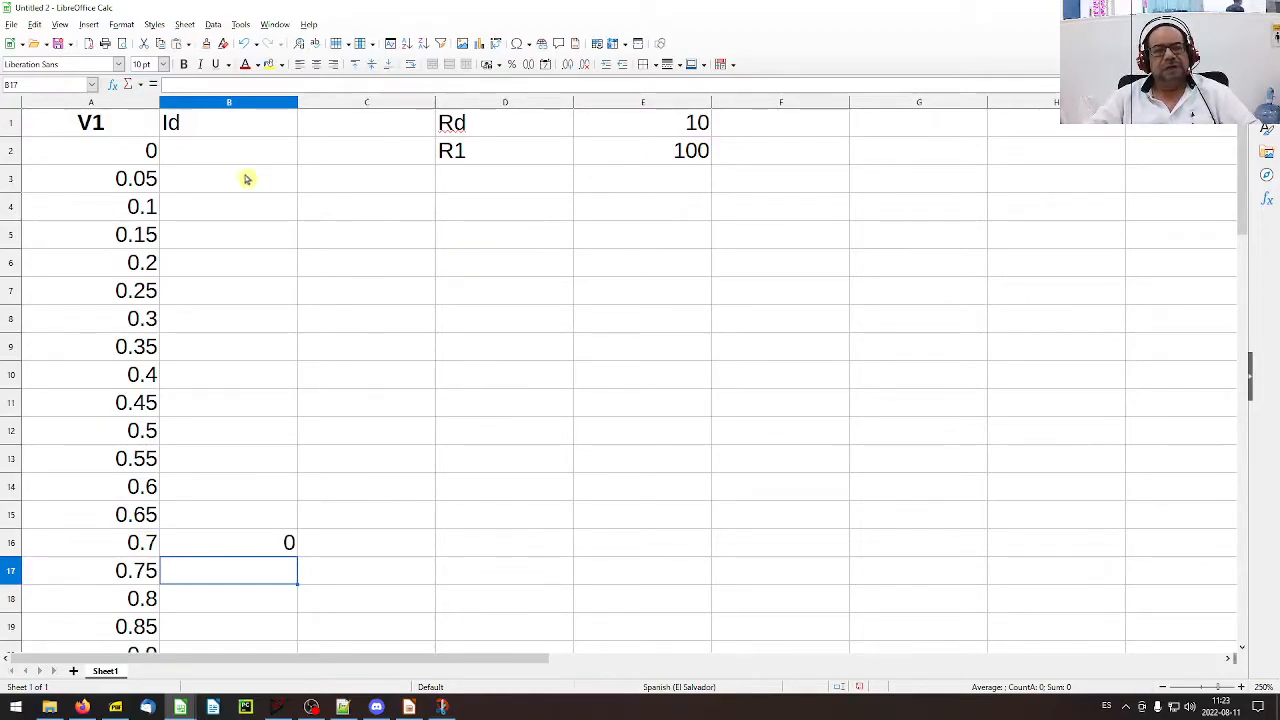
- Copy the 0 from A2 into the Id cells B2 through B15
left_click(152, 152)
key("ctrl+c")
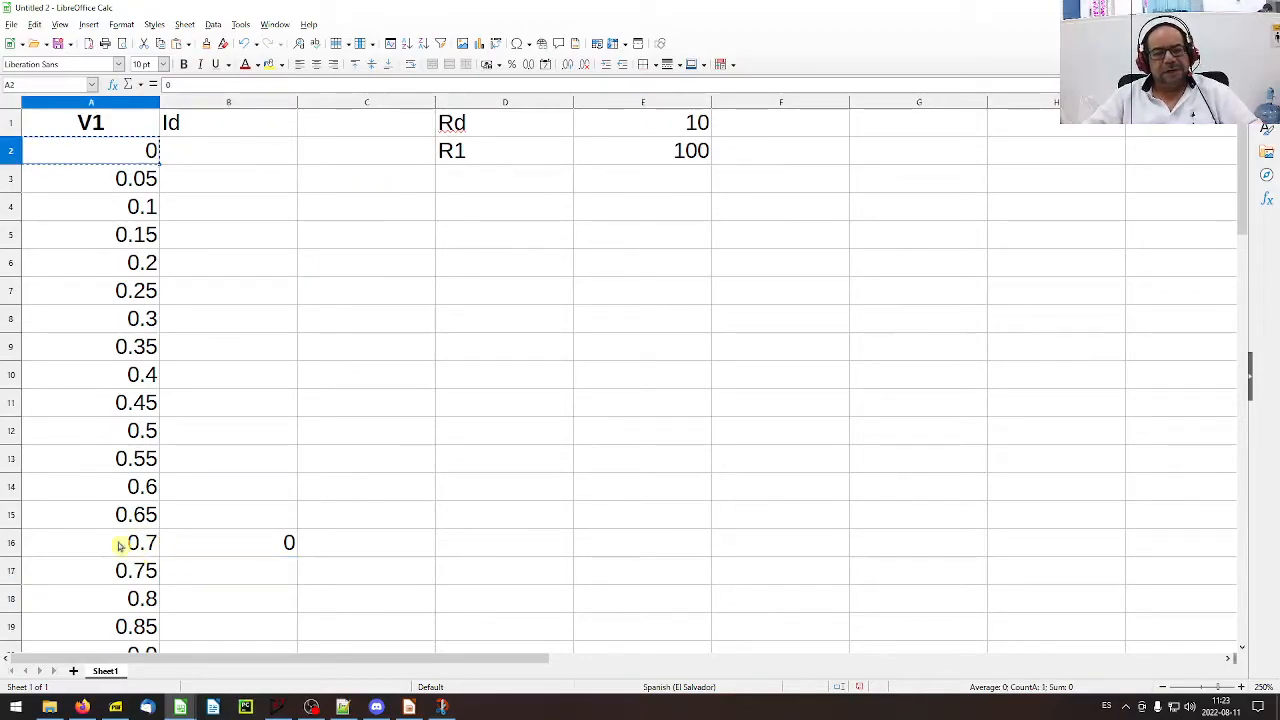
left_click(280, 149)
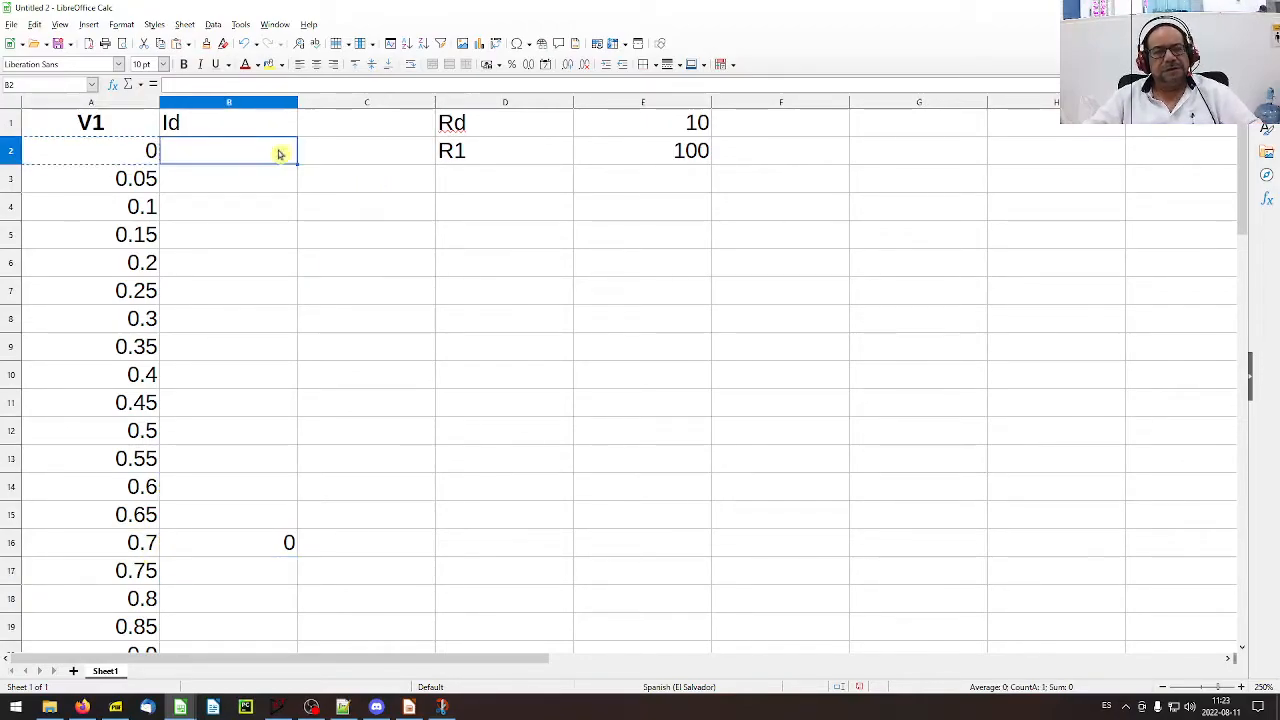
left_click(275, 520, "shift")
key("ctrl+v")
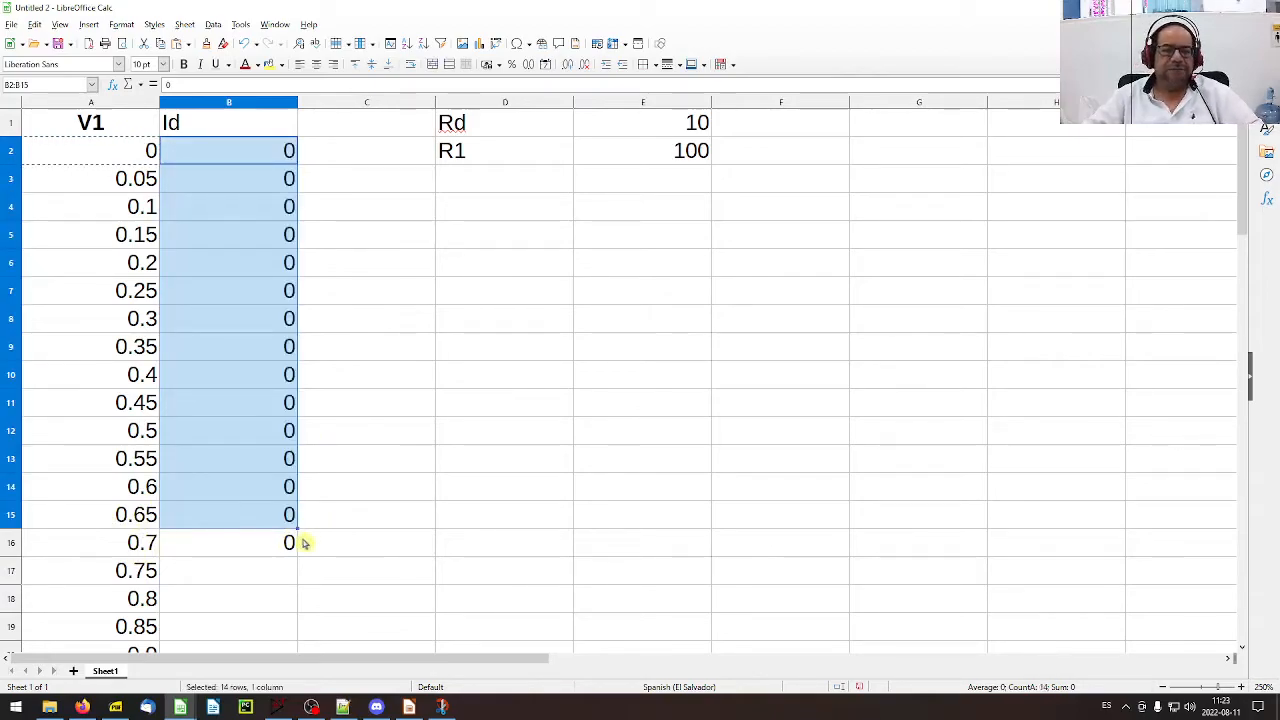
- Make the resistance references absolute in the B16 formula, so it reads =(A16-0.7)/($E$1+$E$2)
scroll(363, 527, "down", 2)
left_click(250, 389)
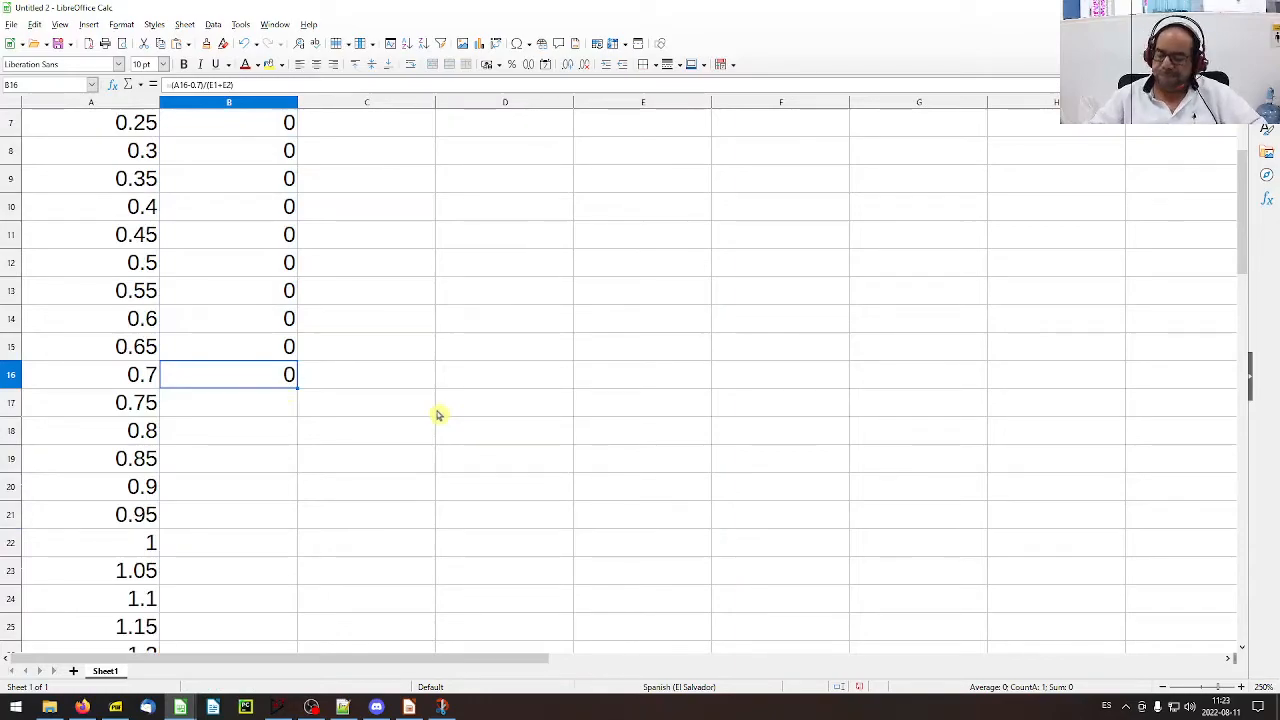
key("super+plus")
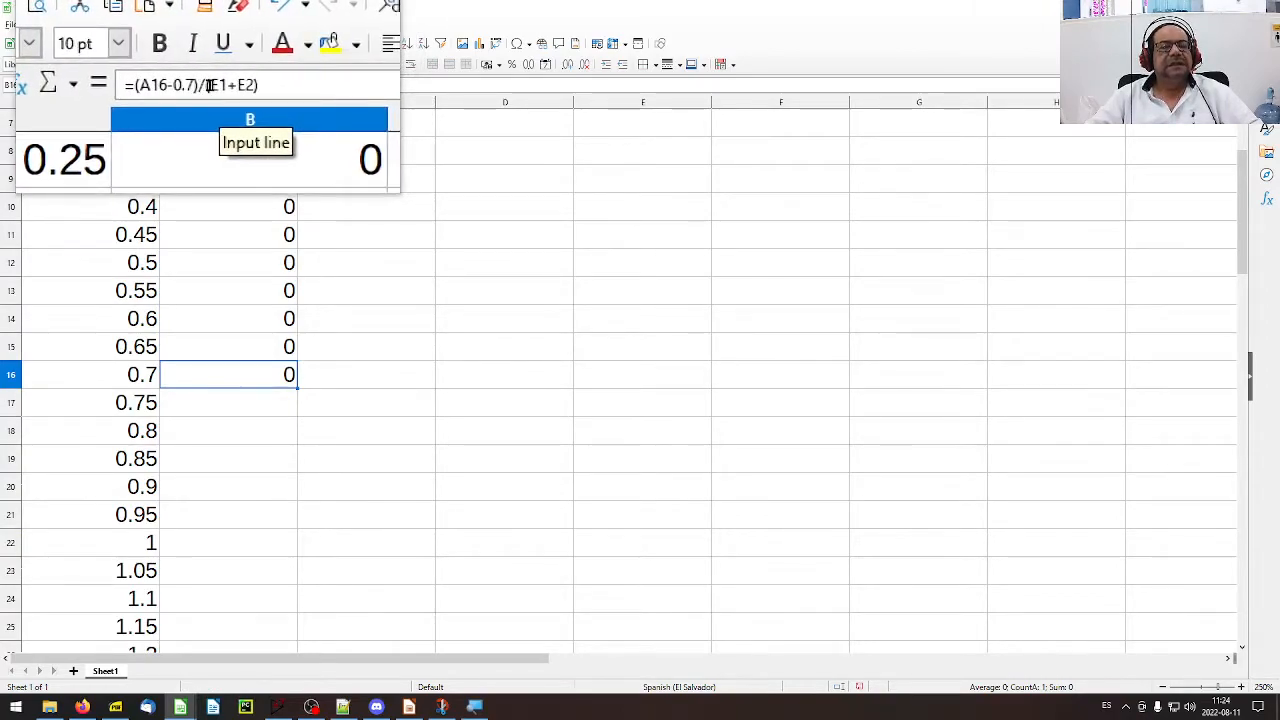
left_click(227, 87)
type("$E")
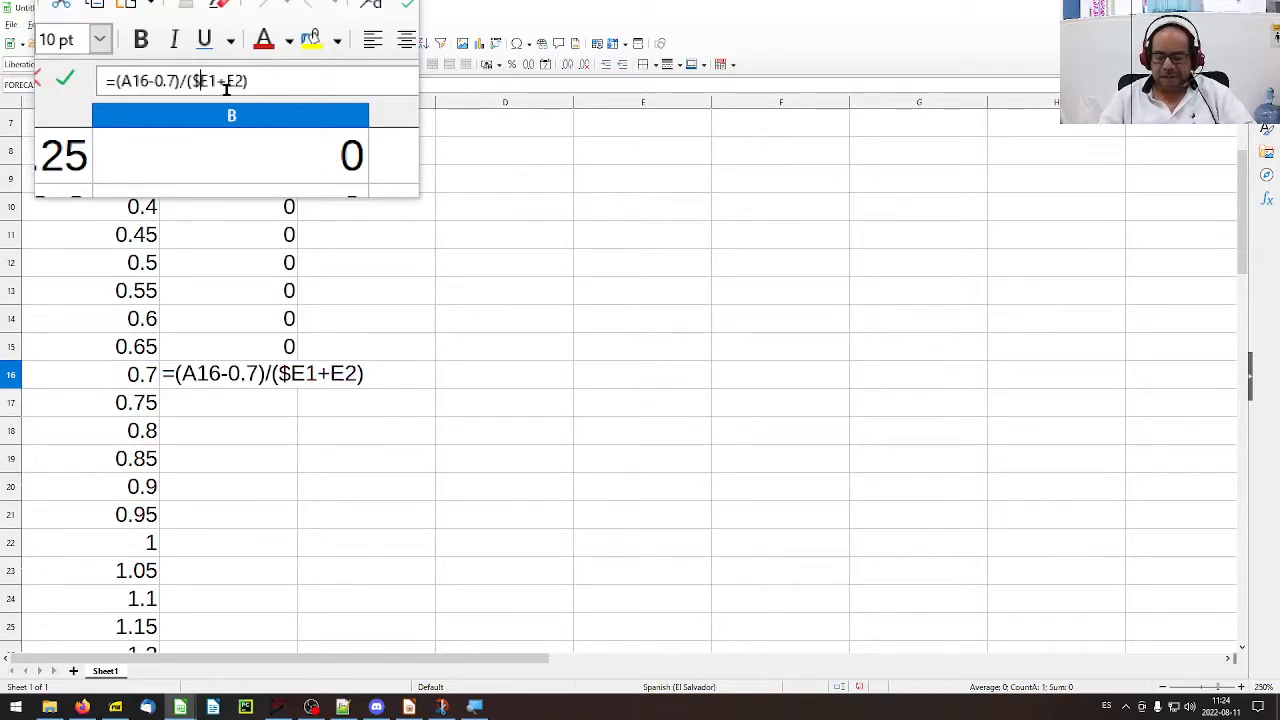
type("$1+")
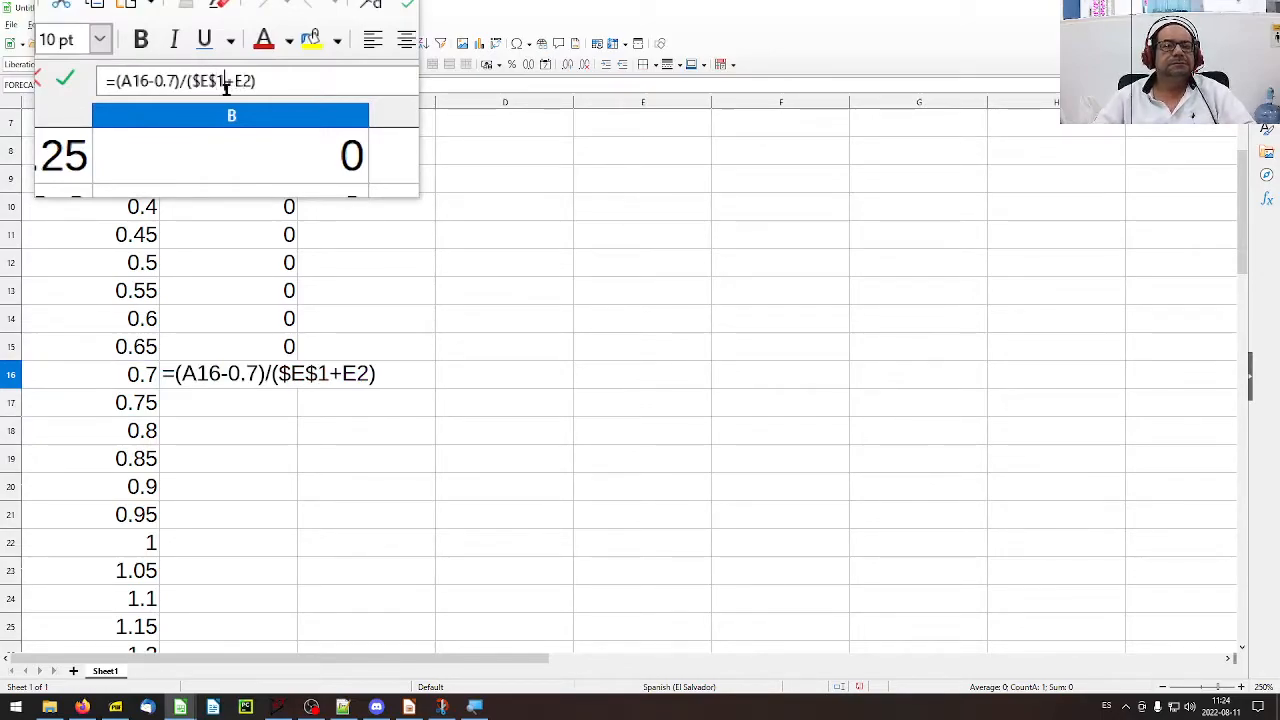
type("$")
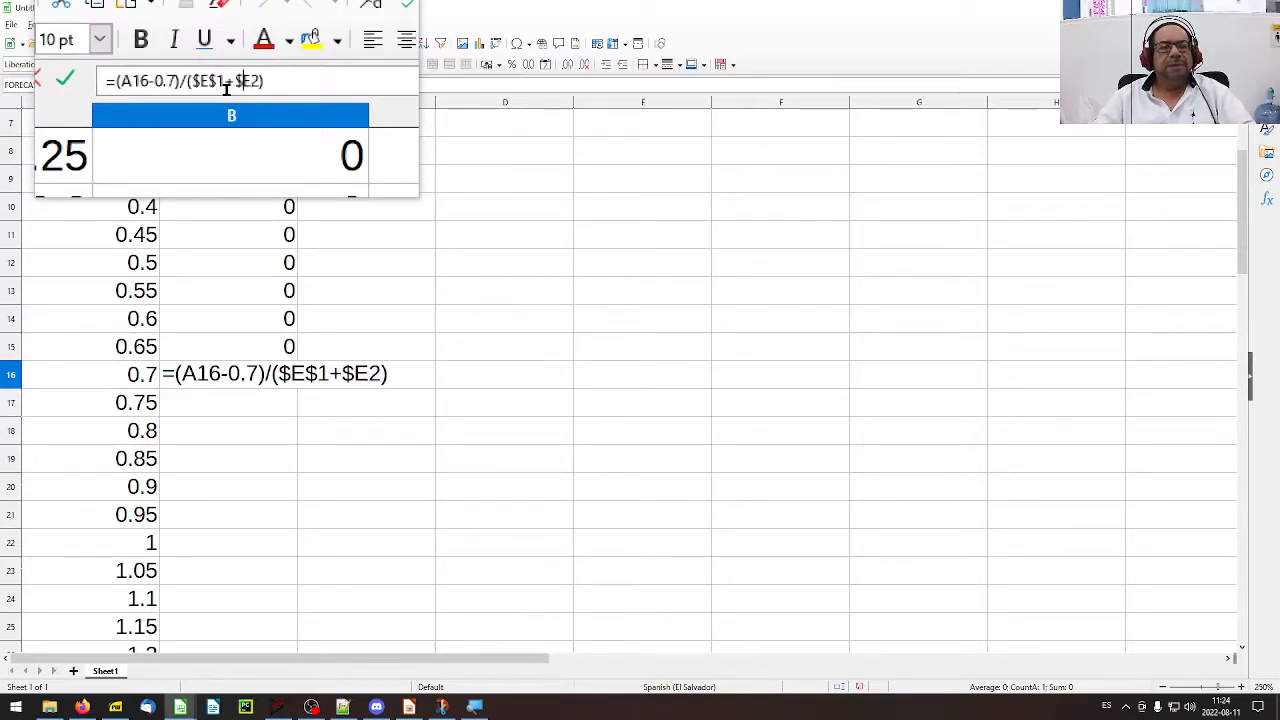
key("Right")
type("$")
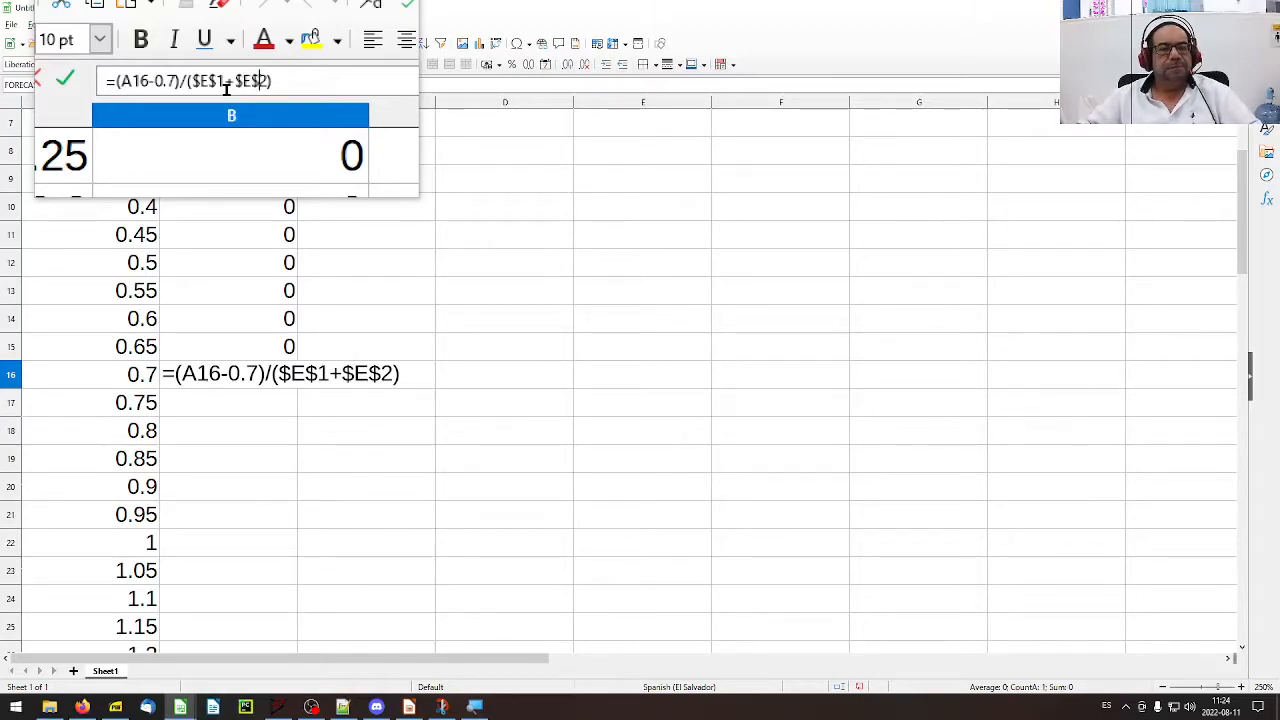
key("Return")
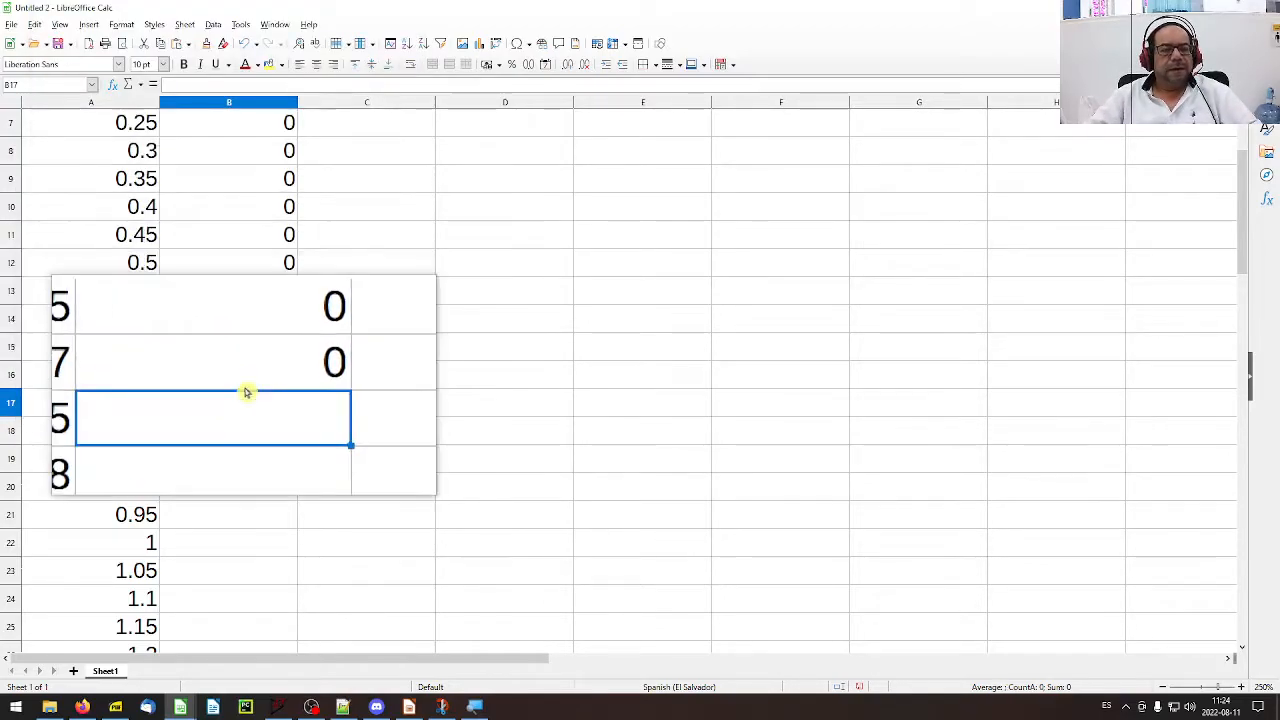
- Check the resistance cells E1 and E2 used by the B16 formula, and fill that formula down through B18
left_click(246, 377)
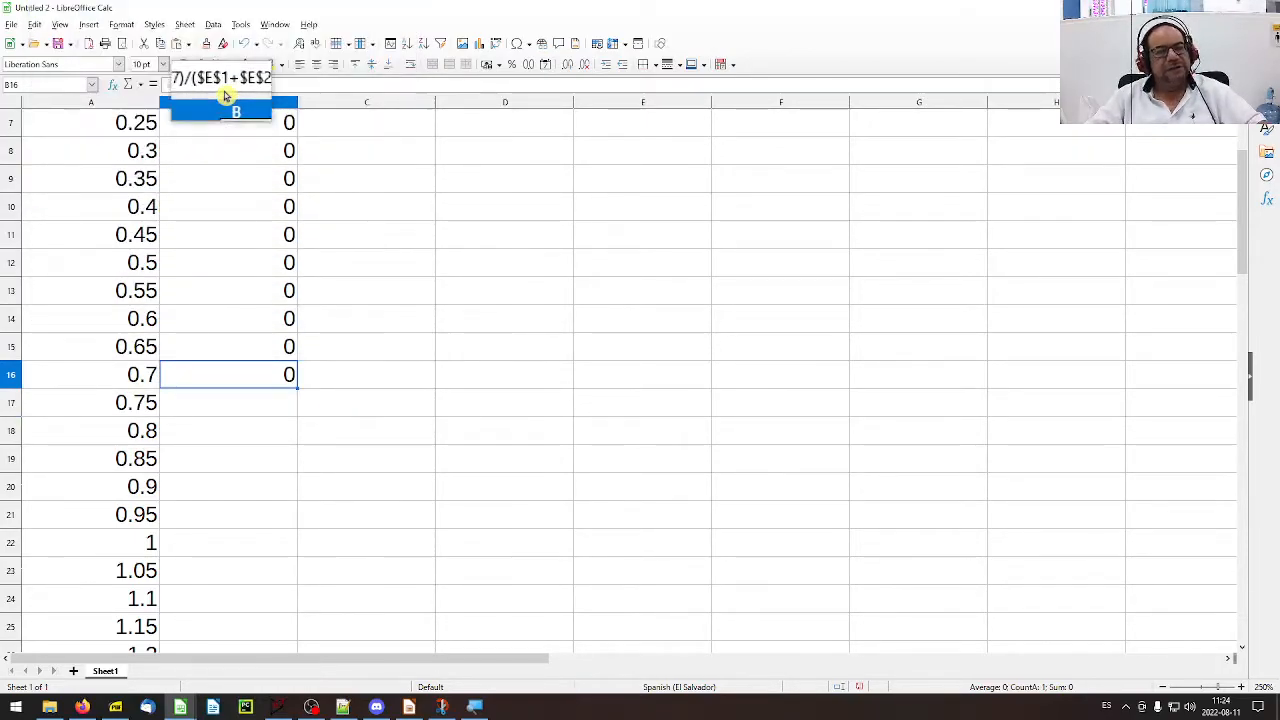
scroll(255, 126, "up", 2)
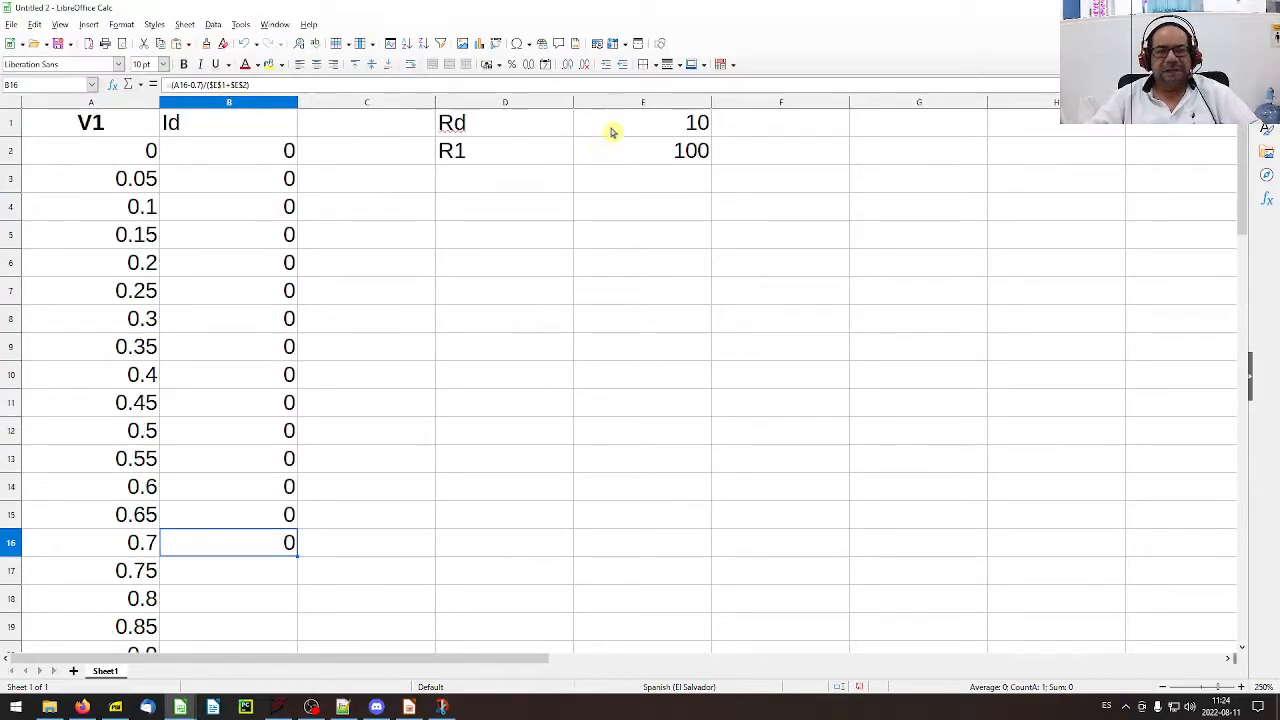
left_click_drag(608, 129, 611, 149)
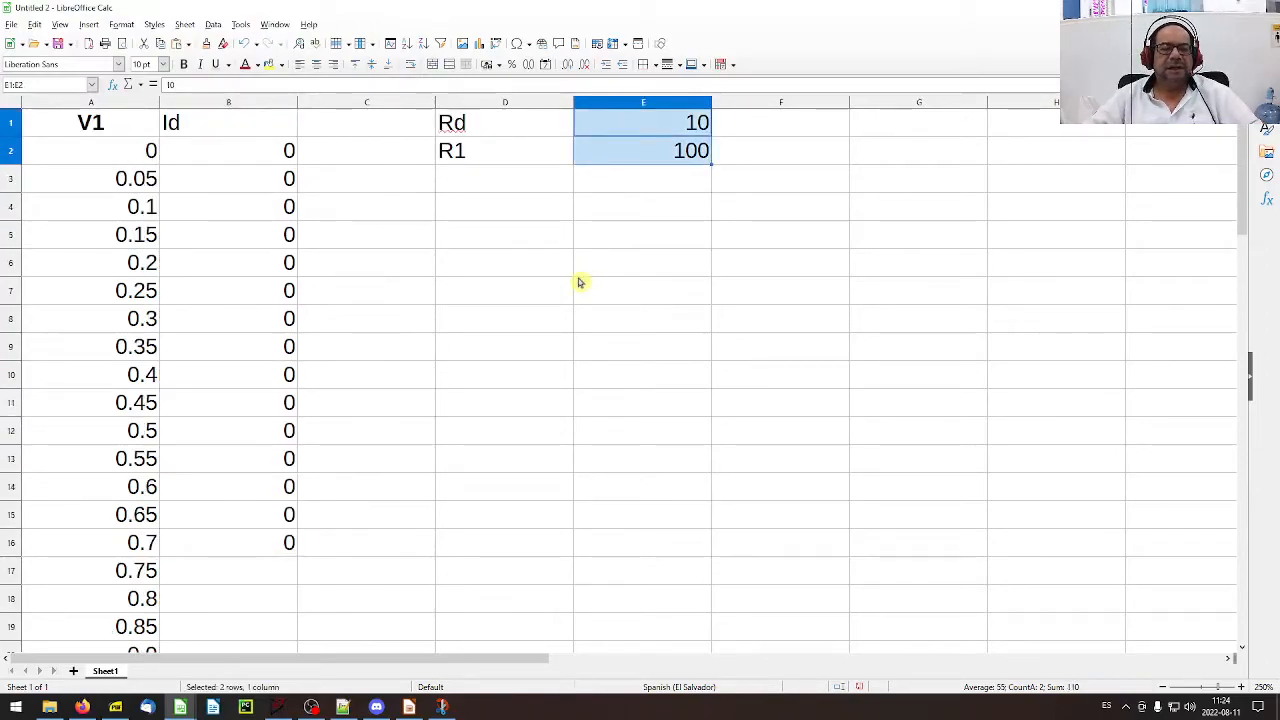
left_click(278, 543)
left_click_drag(297, 554, 295, 612)
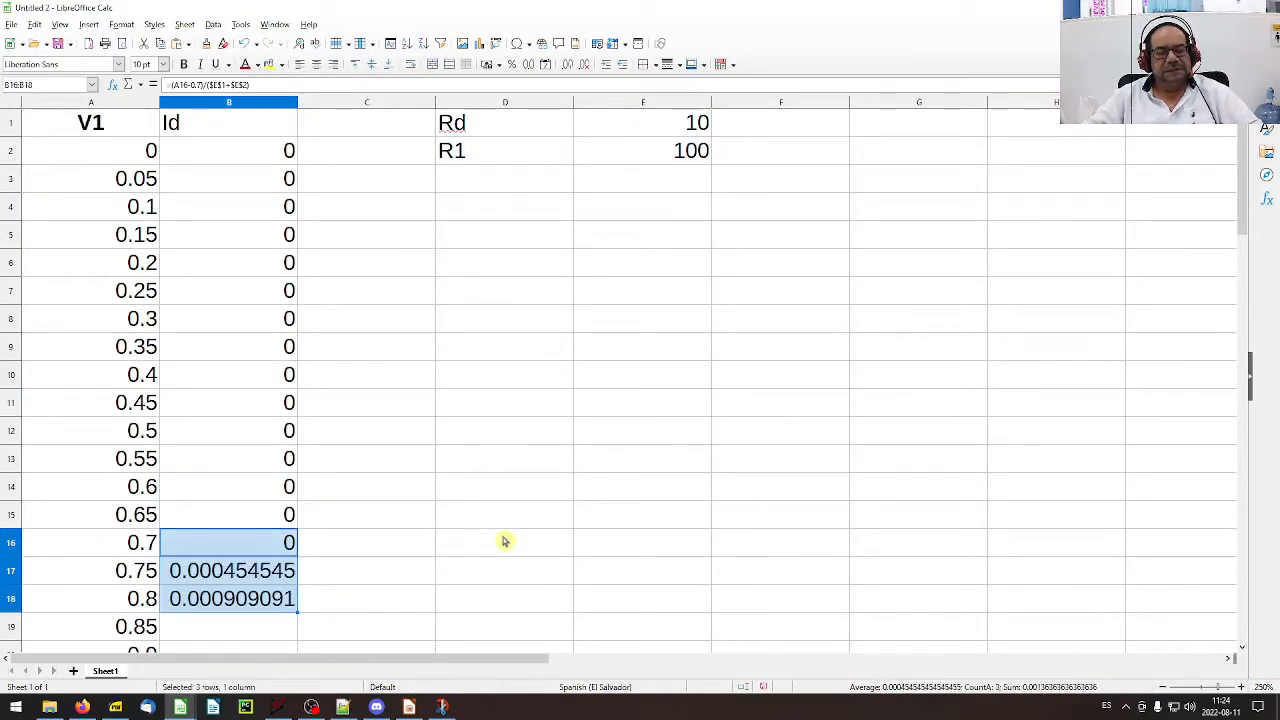
- Examine the cell references in the B18 formula and leave it unedited
scroll(505, 541, "down", 1)
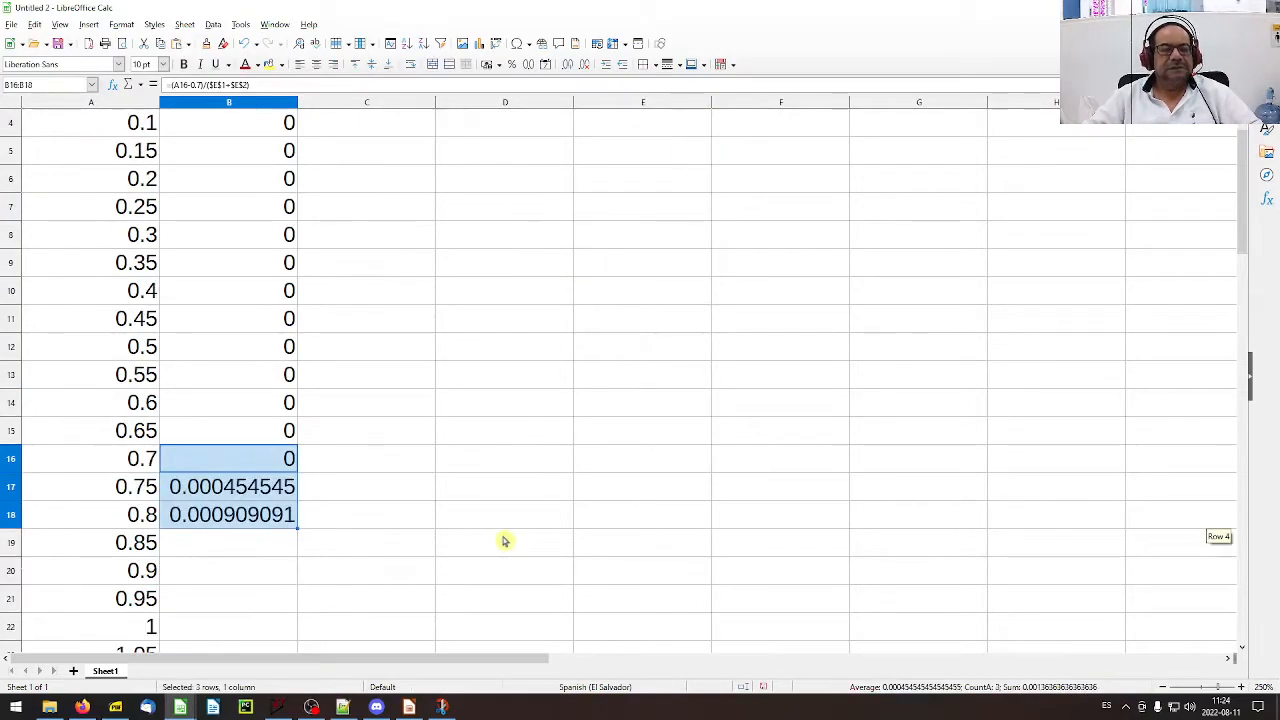
left_click(267, 522)
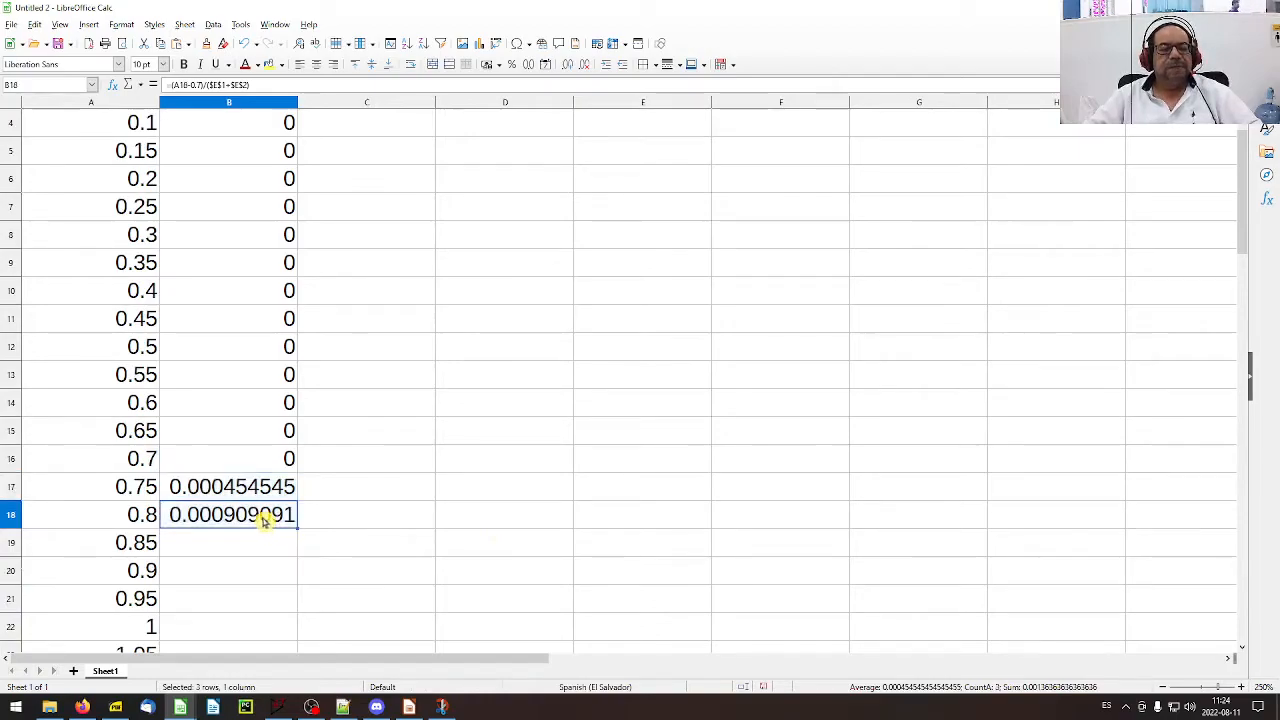
scroll(426, 254, "up", 1)
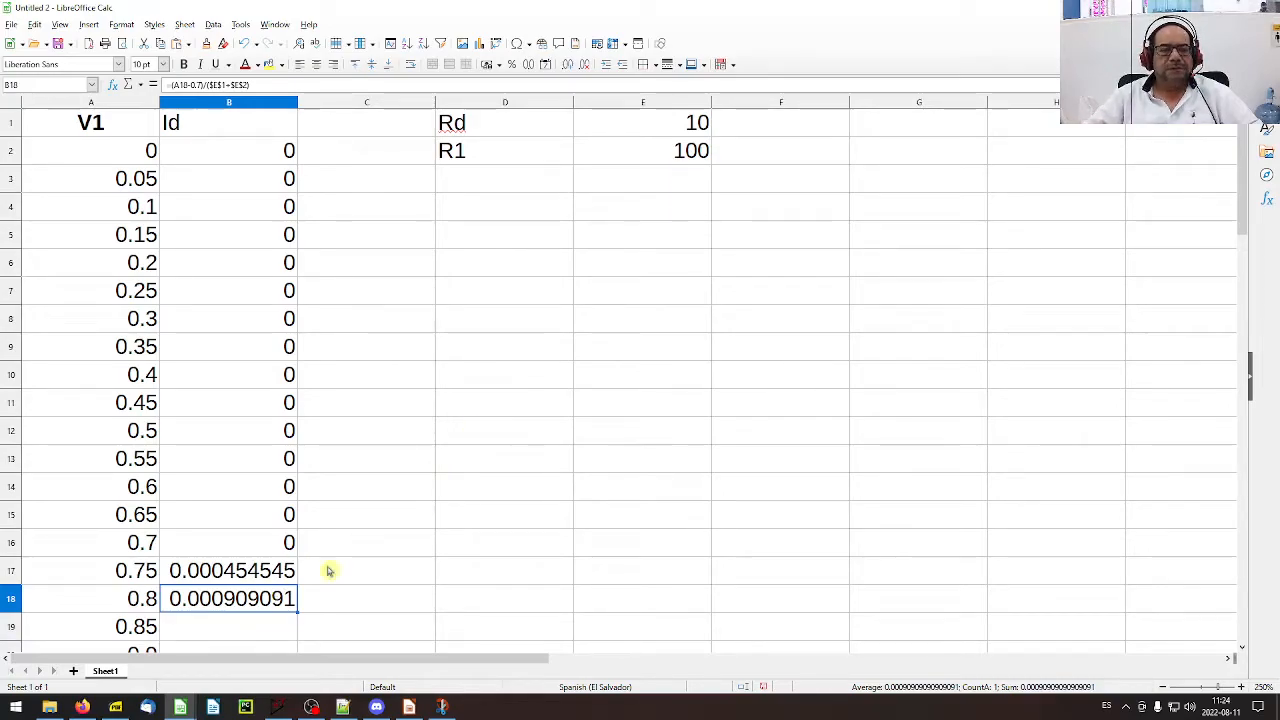
left_click(487, 86)
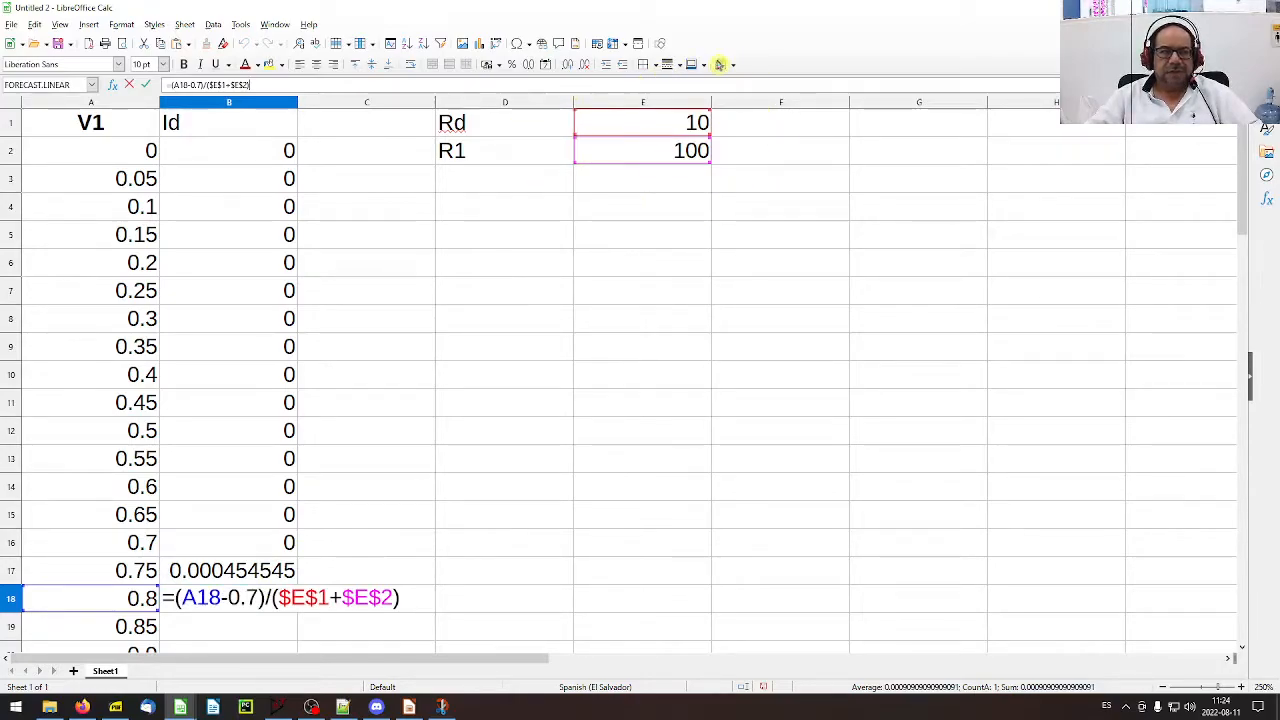
key("Escape")
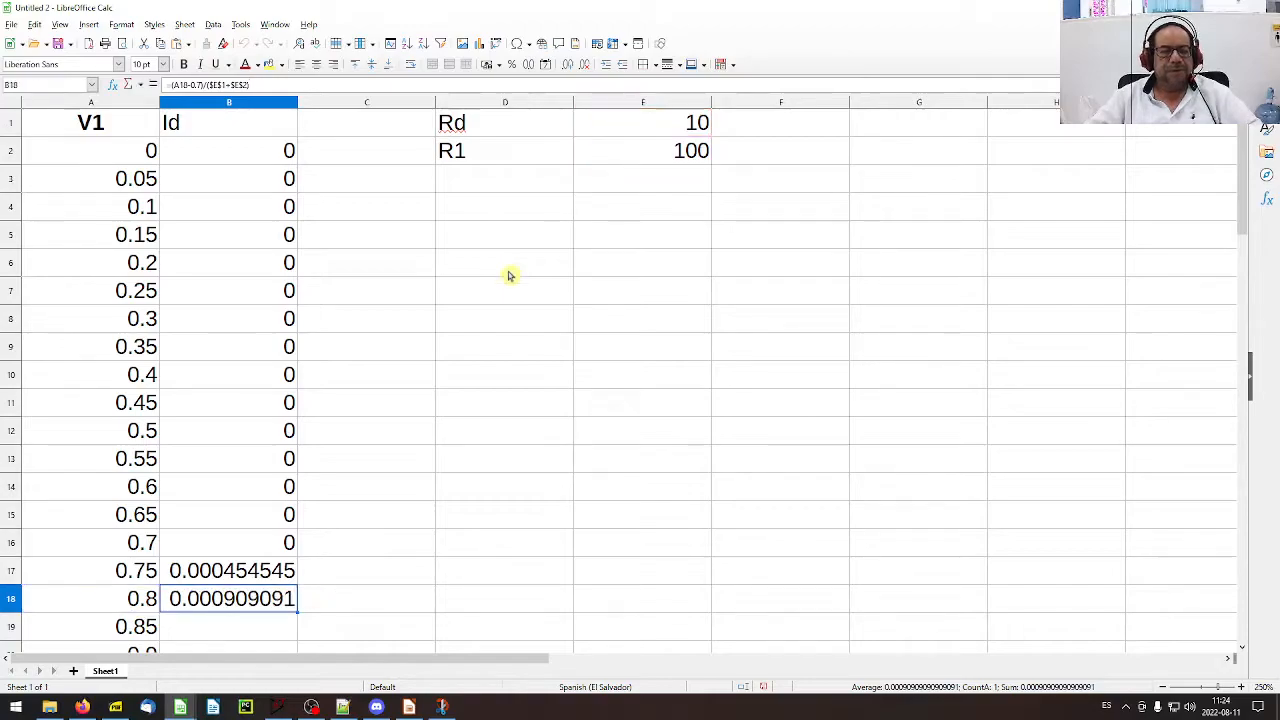
- Make the resistance references in the B18 formula relative, so it reads =(A18-0.7)/(E1+E2)
left_click(217, 87)
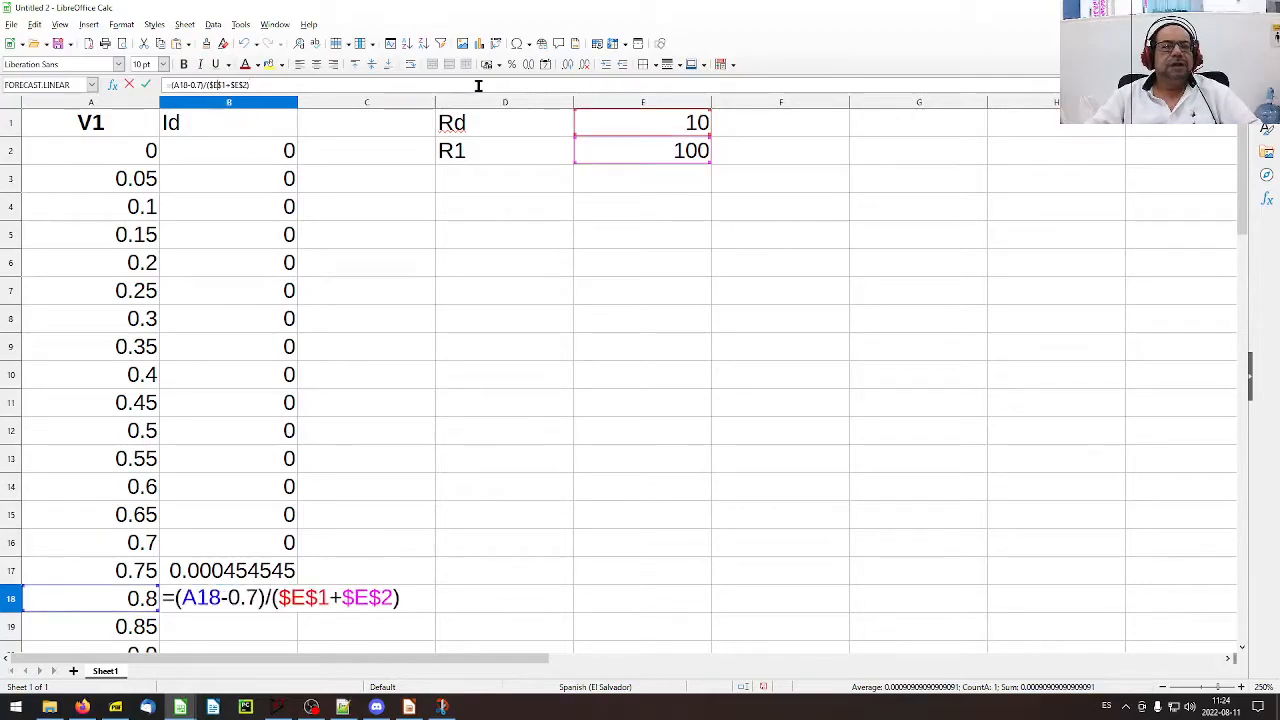
key("BackSpace")
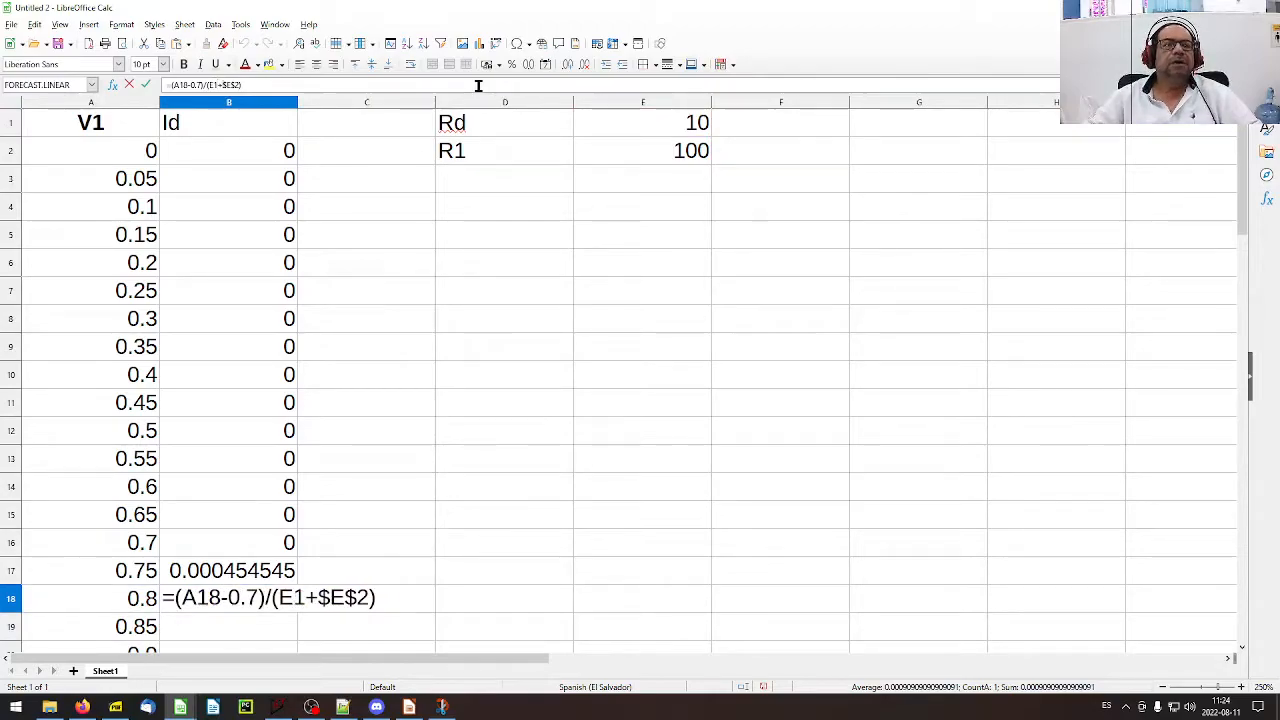
key("BackSpace")
key("Right")
key("Delete")
key("Return")
- Fill the relative B18 formula down to B19 and inspect which resistance cells the copy refers to
left_click(230, 598)
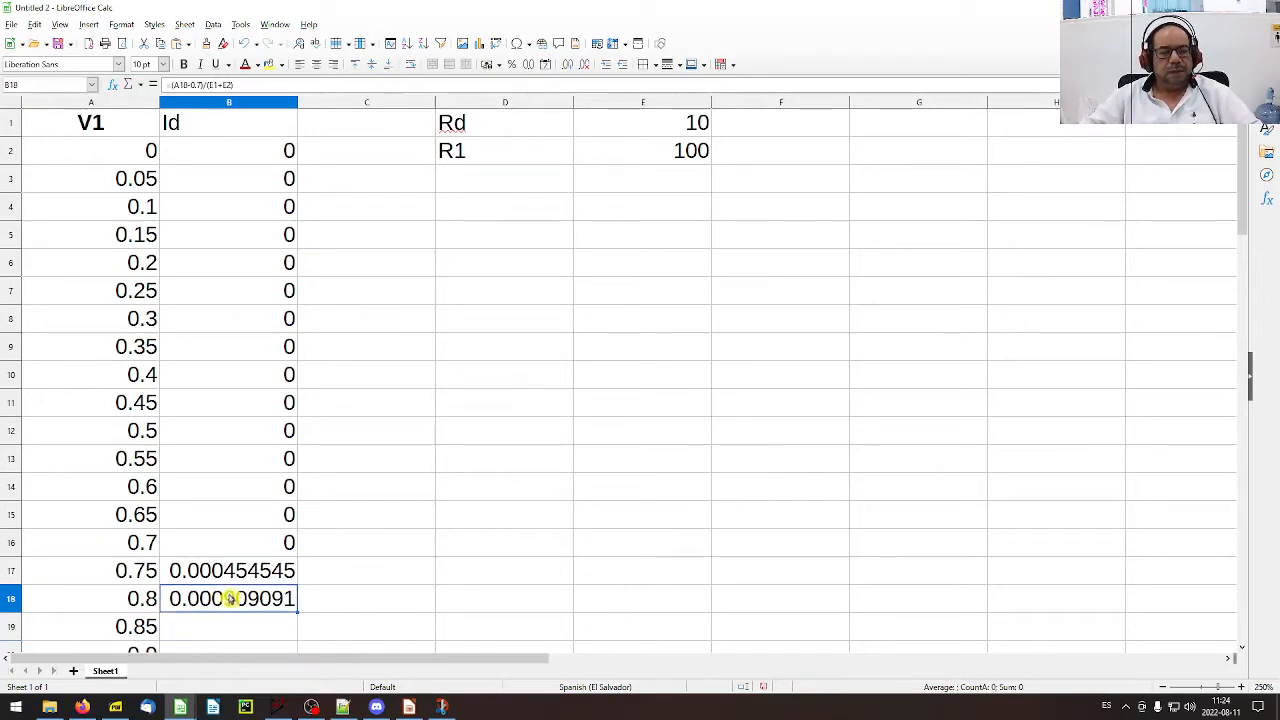
left_click_drag(298, 627, 306, 634)
left_click(306, 634)
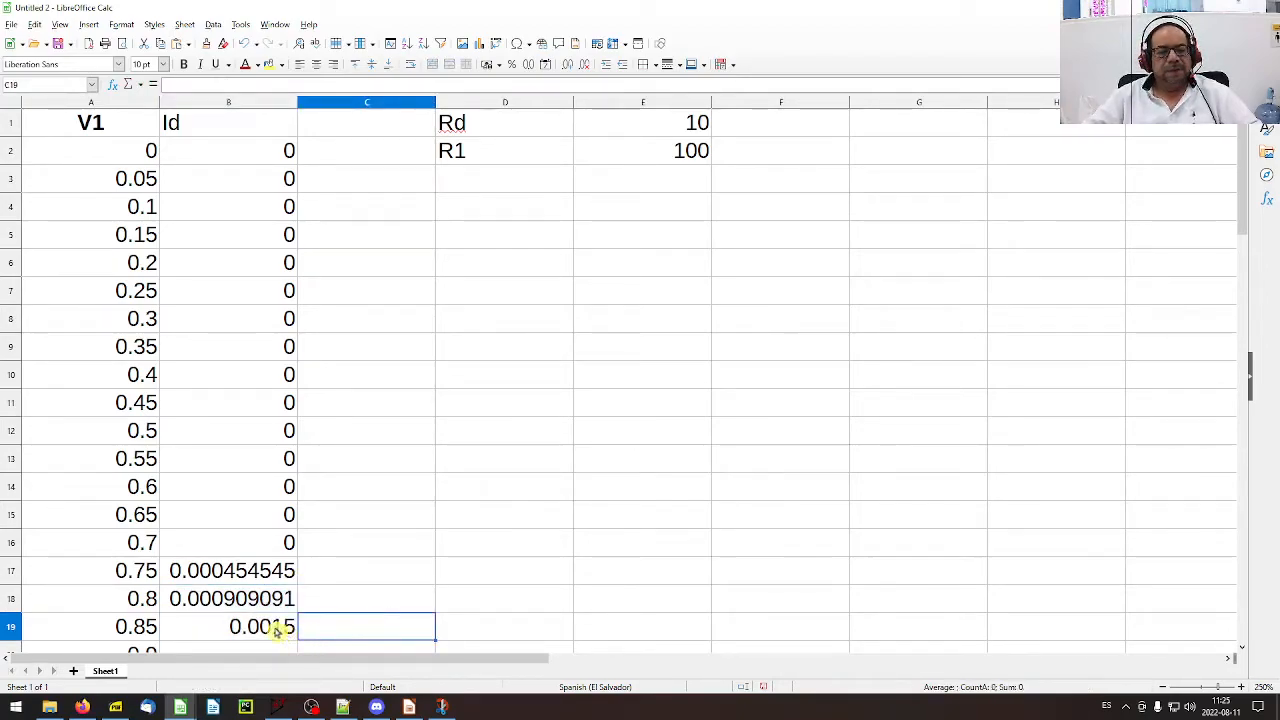
left_click(278, 630)
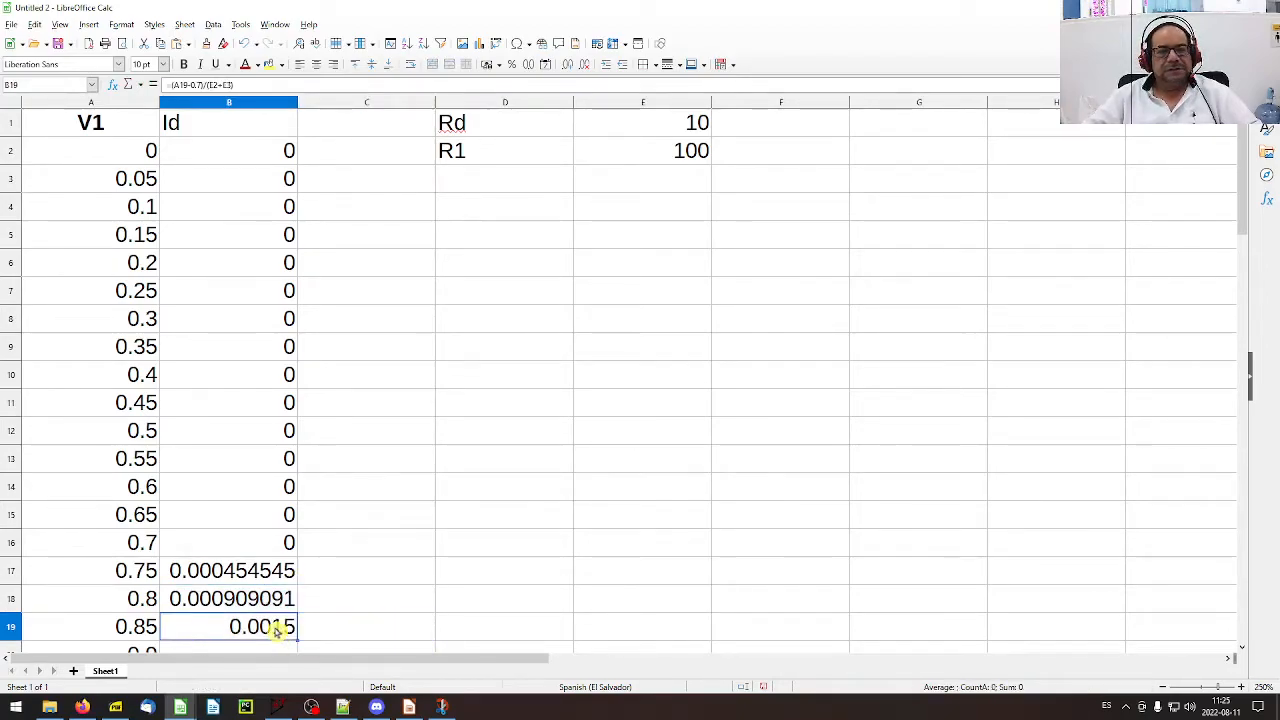
left_click(368, 84)
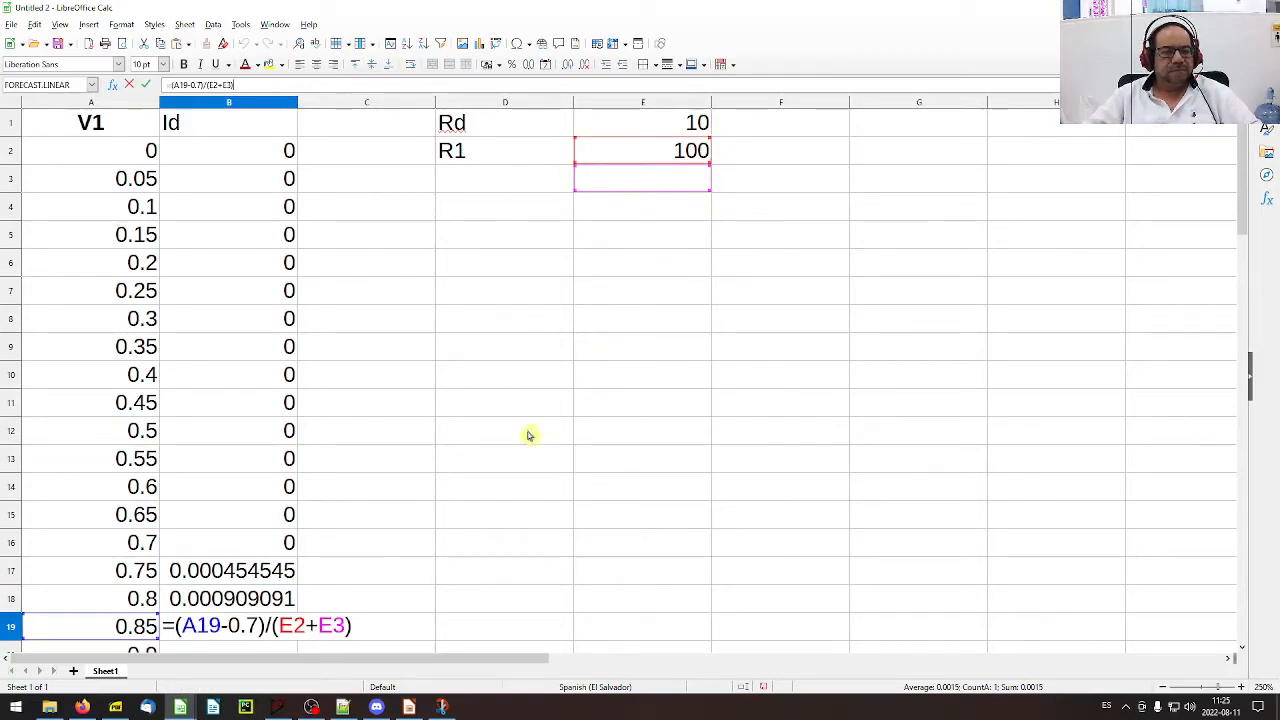
key("Return")
scroll(471, 500, "down", 1)
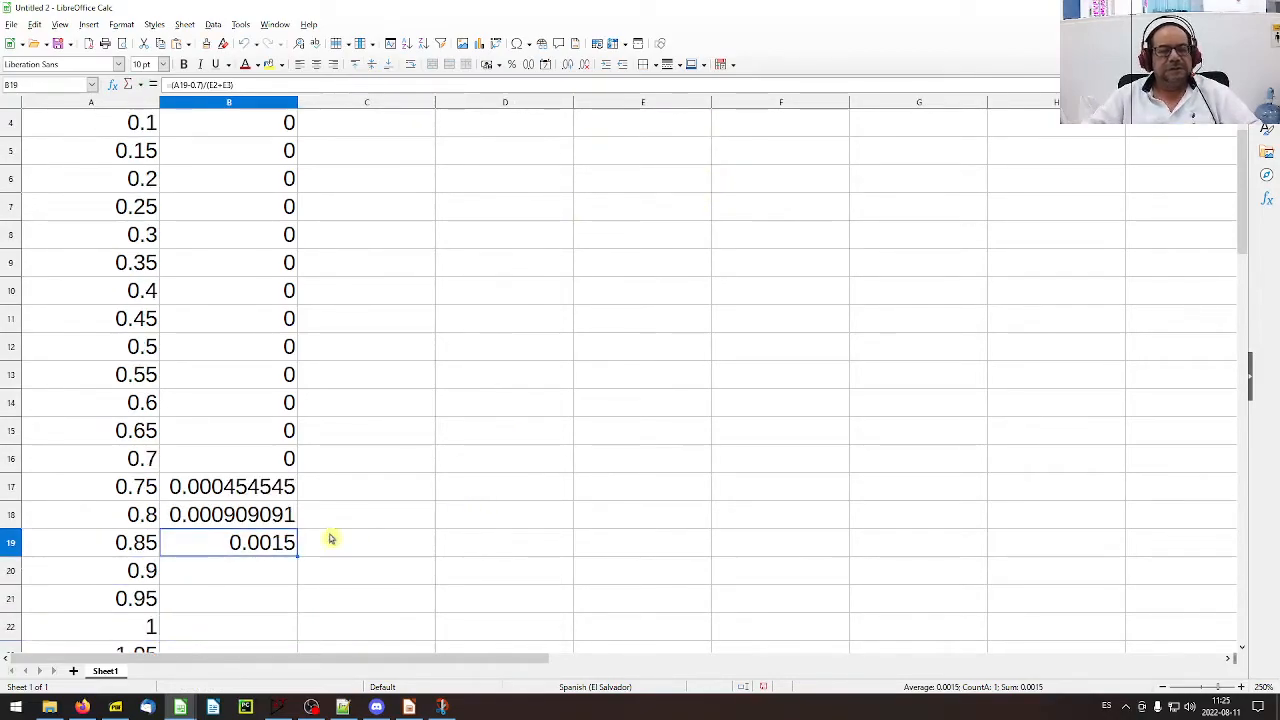
- Clear the Id formulas in B18 and B19
left_click(246, 513)
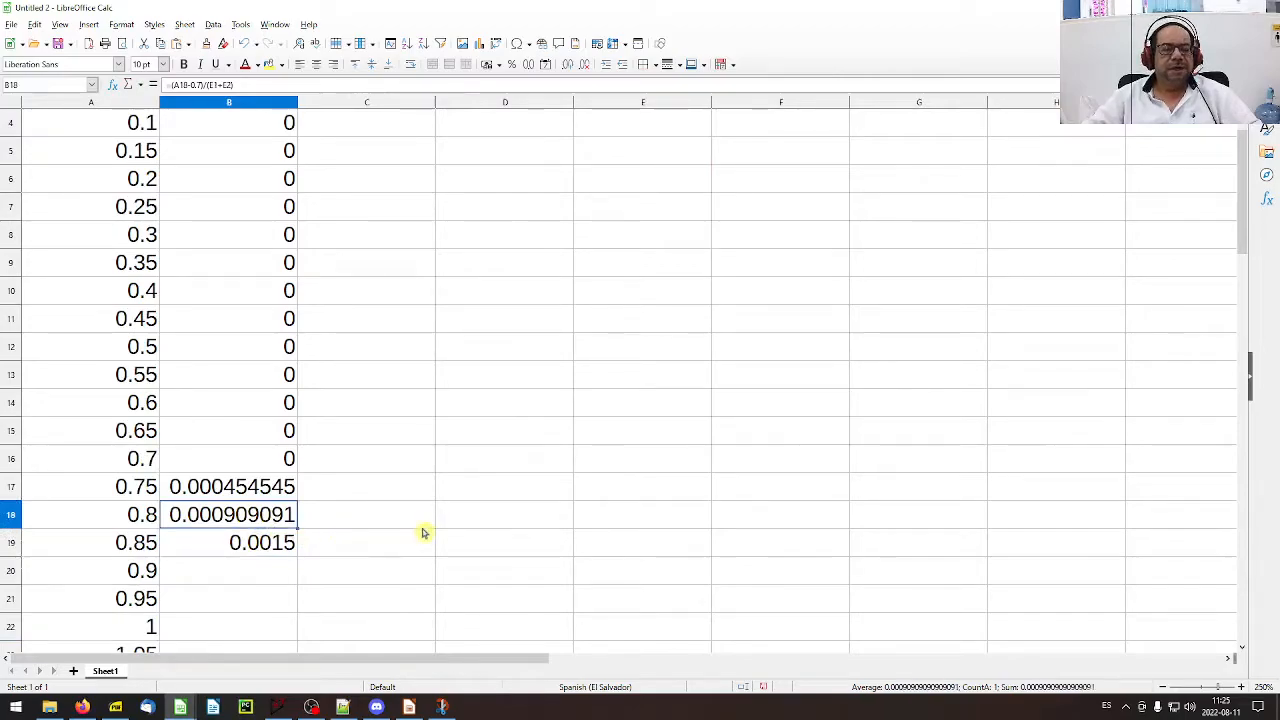
left_click(251, 543, "shift")
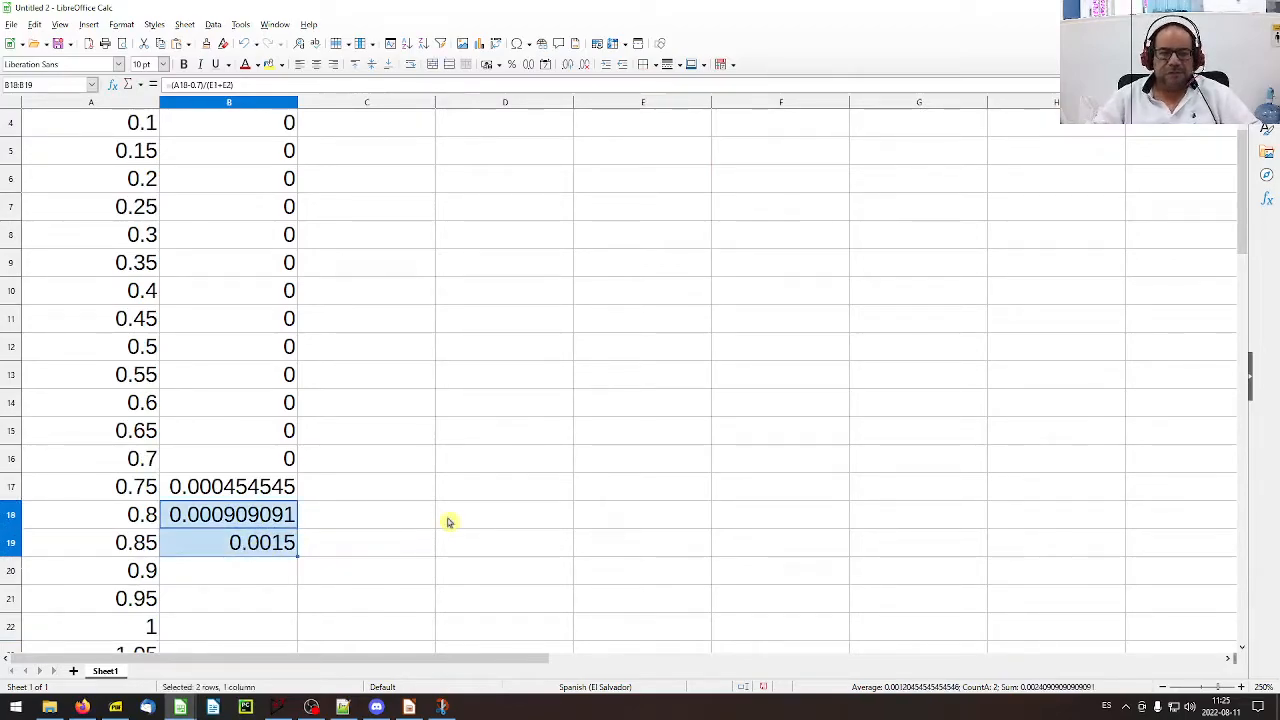
key("Delete")
left_click(337, 488)
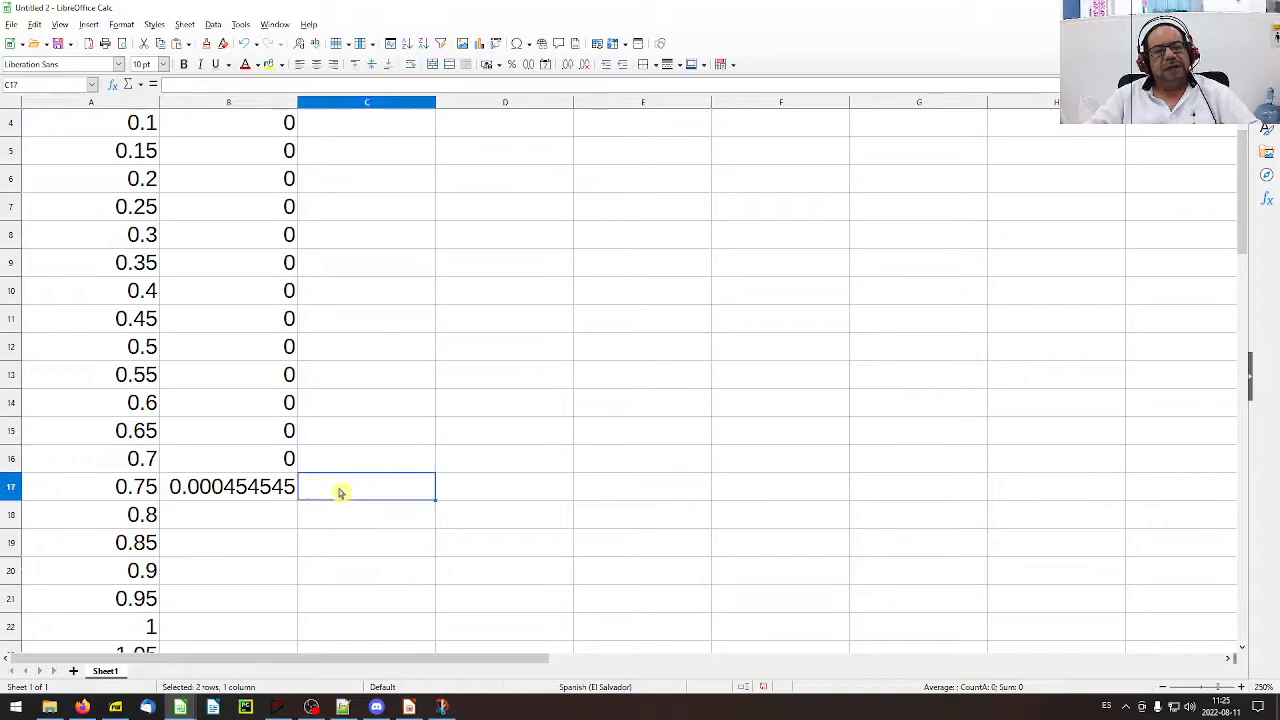
- Fill the absolute-reference Id formula from B17 down through B62 and check the filled column
left_click(257, 487)
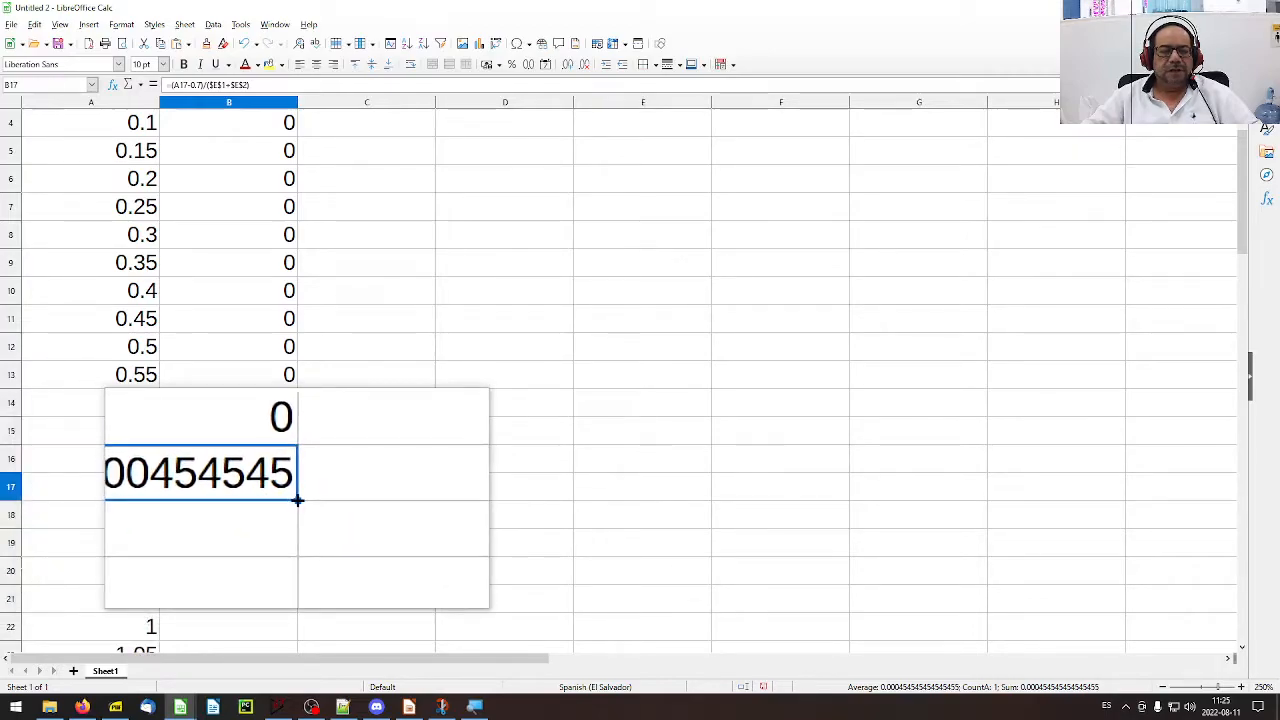
double_click(297, 497)
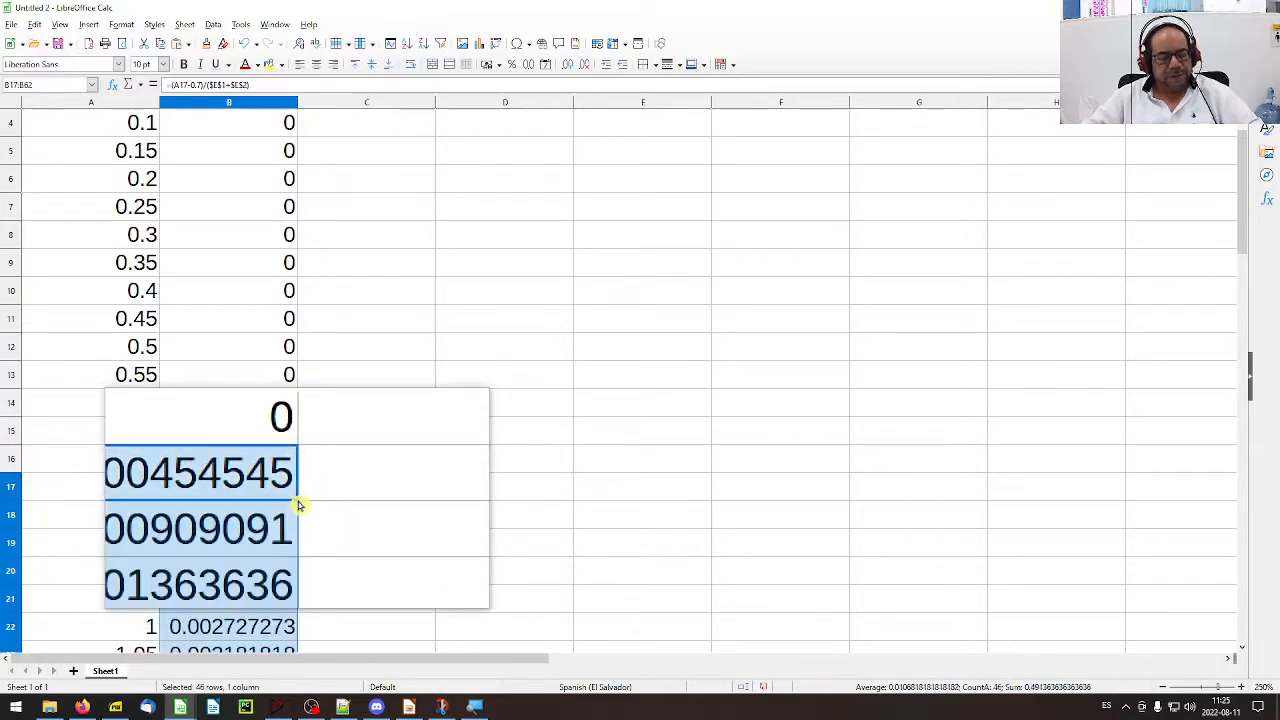
scroll(297, 505, "down", 10)
scroll(295, 516, "down", 5)
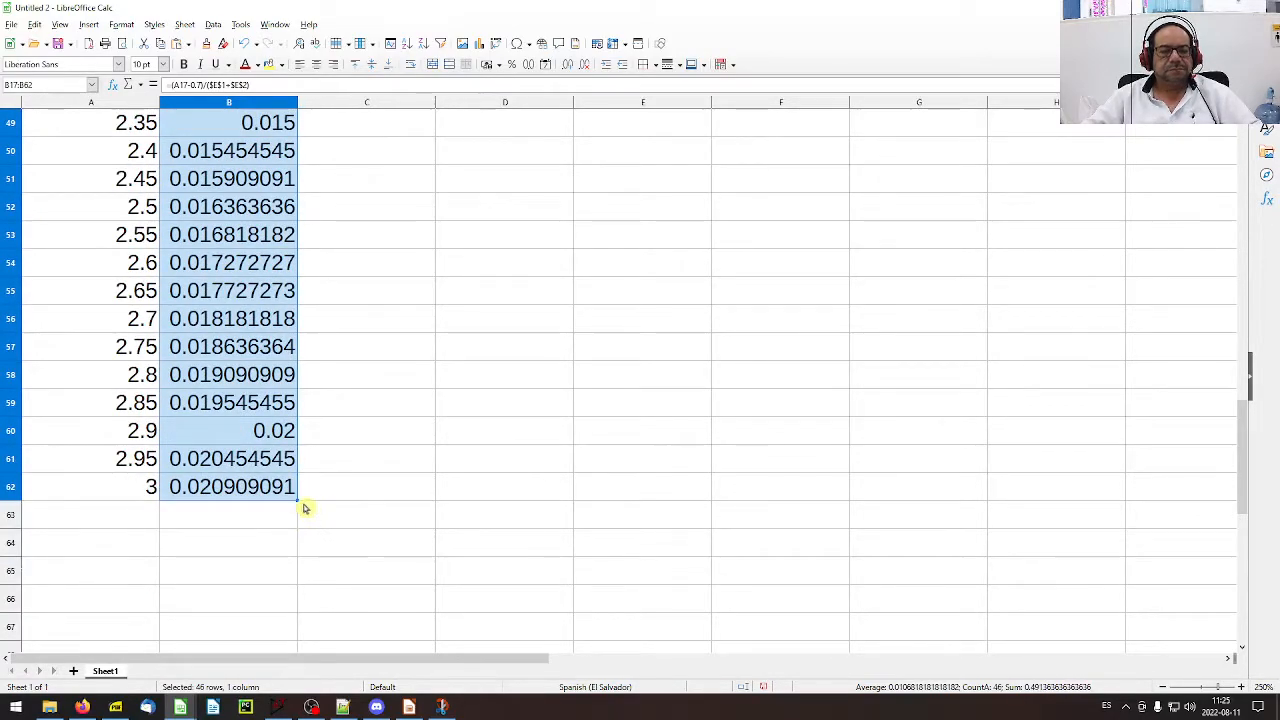
scroll(305, 508, "up", 16)
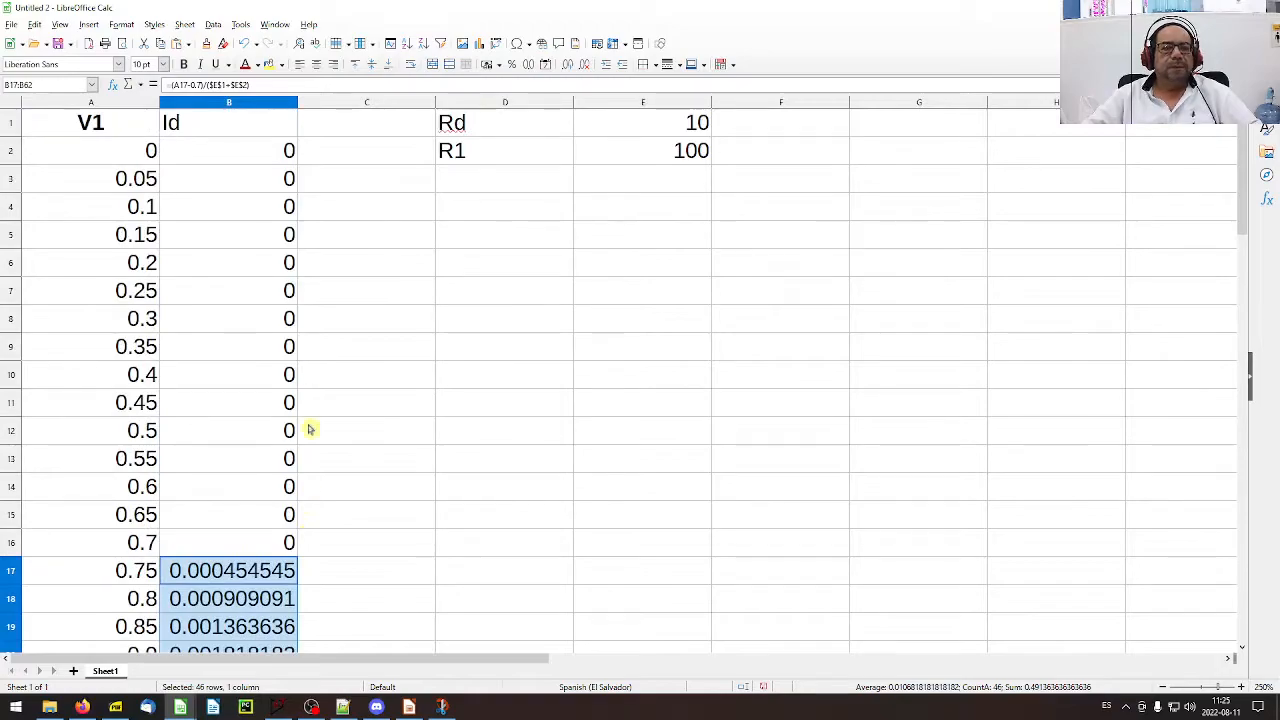
- Copy the bold, centred formatting of the V1 header to the Id header in B1
left_click(117, 127)
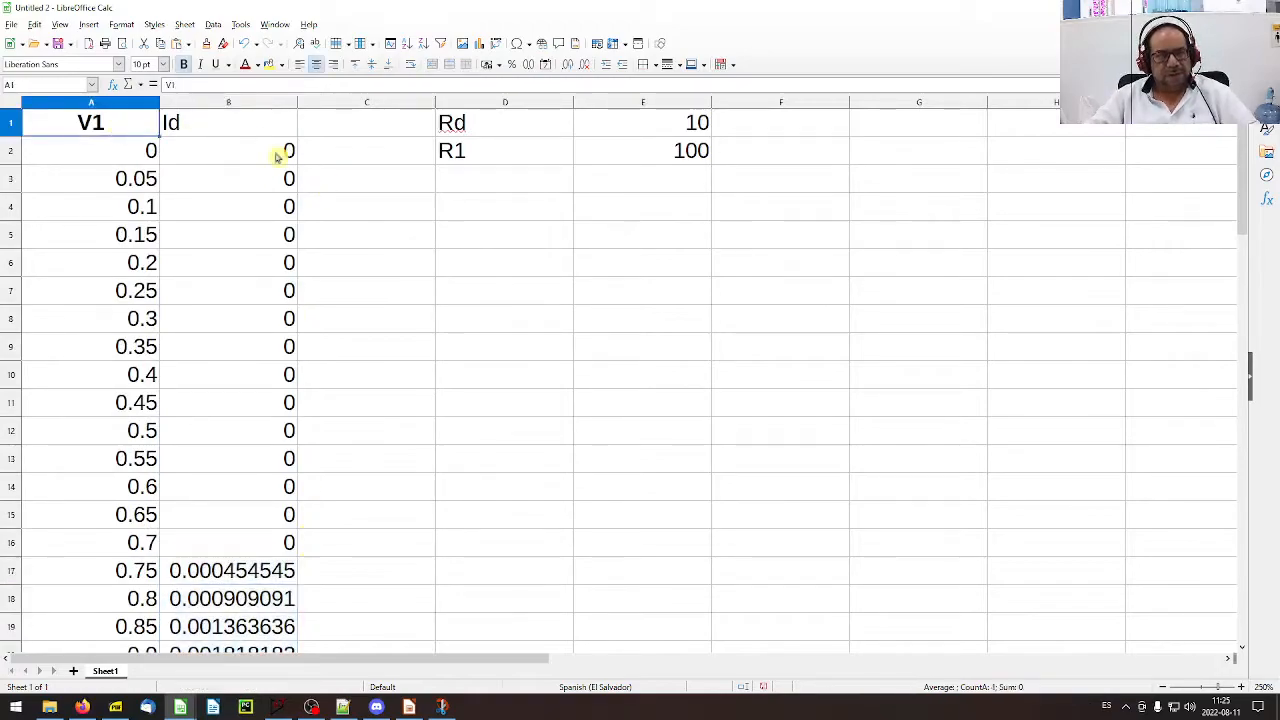
left_click(207, 43)
left_click(229, 120)
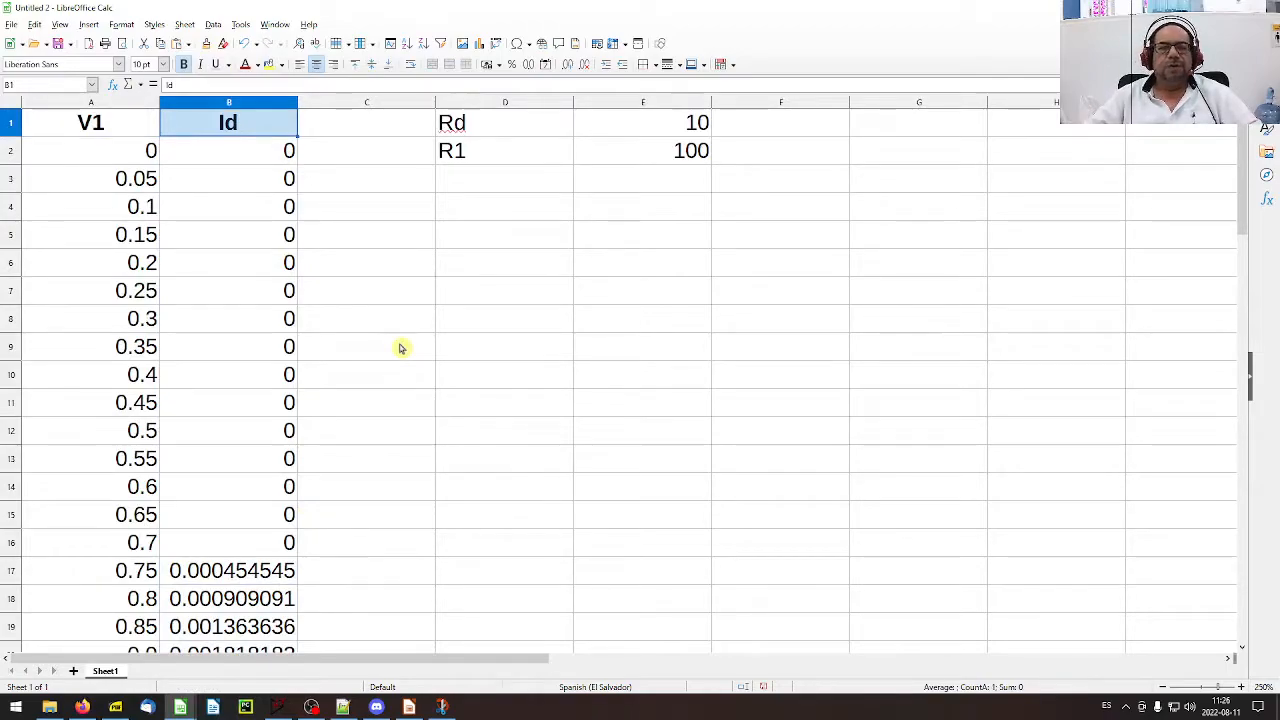
- Consult the circuit snip and enter the column header Vd in cell C1
left_click(367, 126)
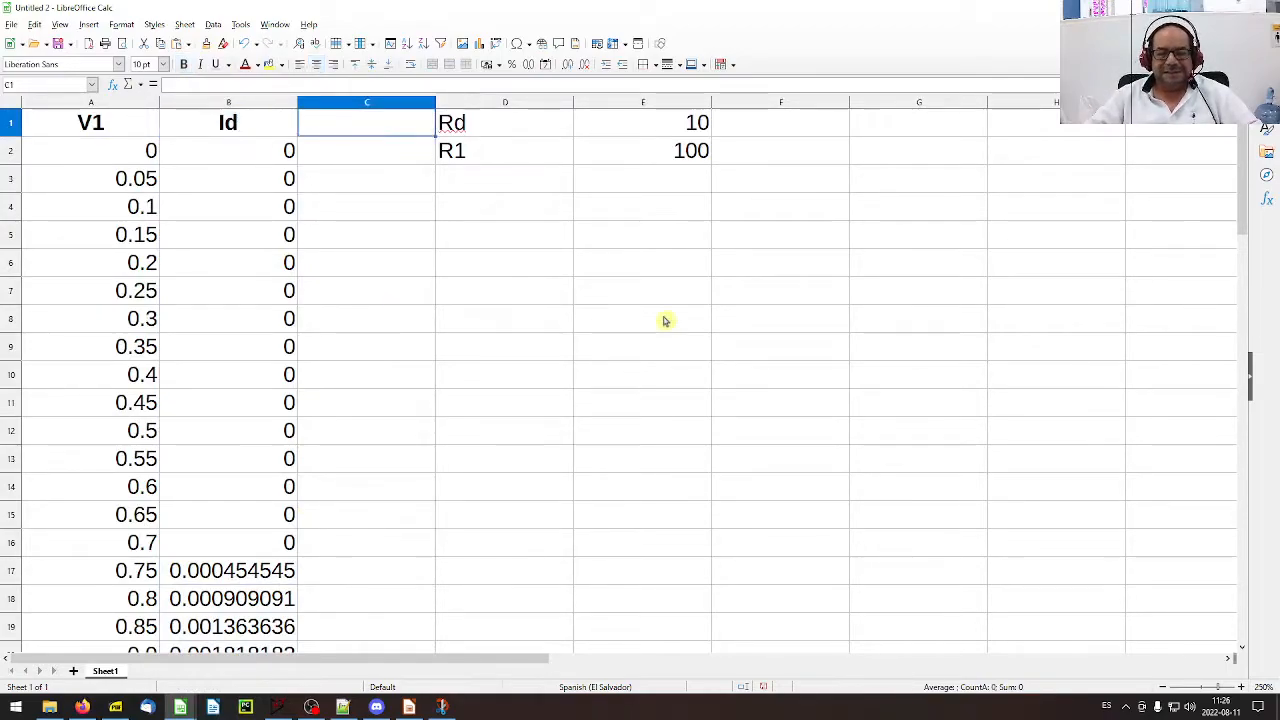
left_click(441, 707)
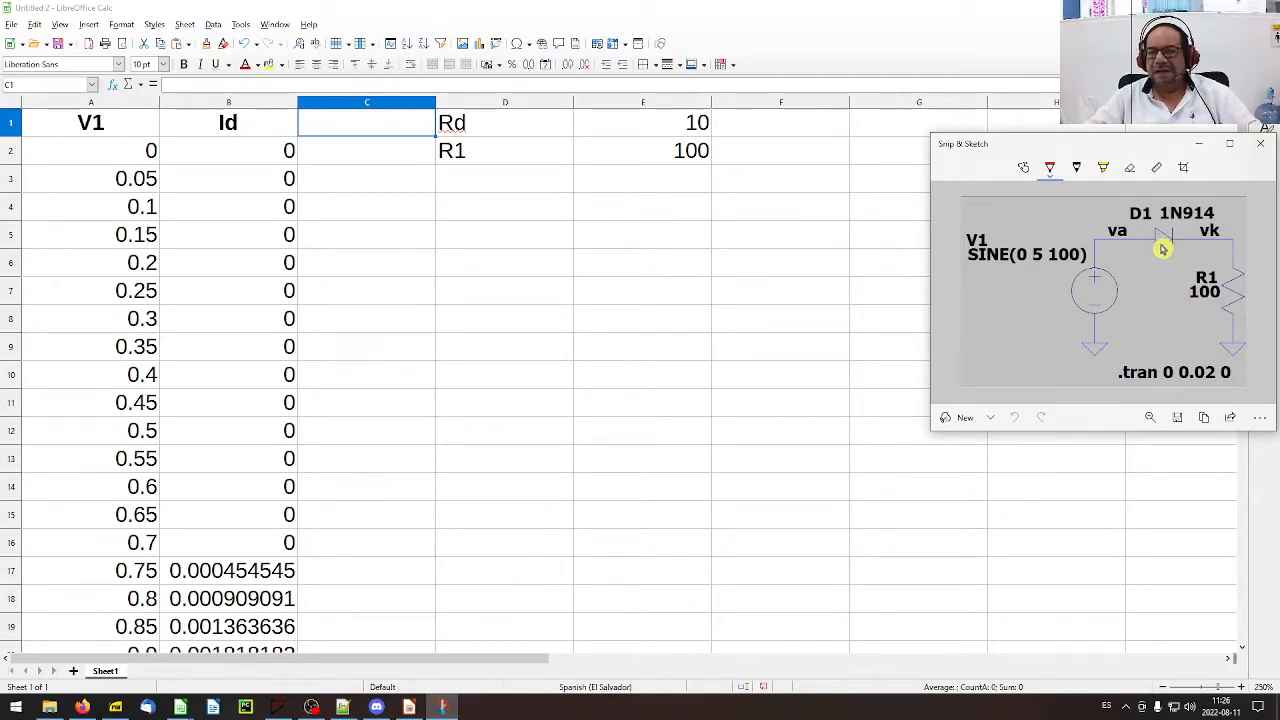
left_click(385, 128)
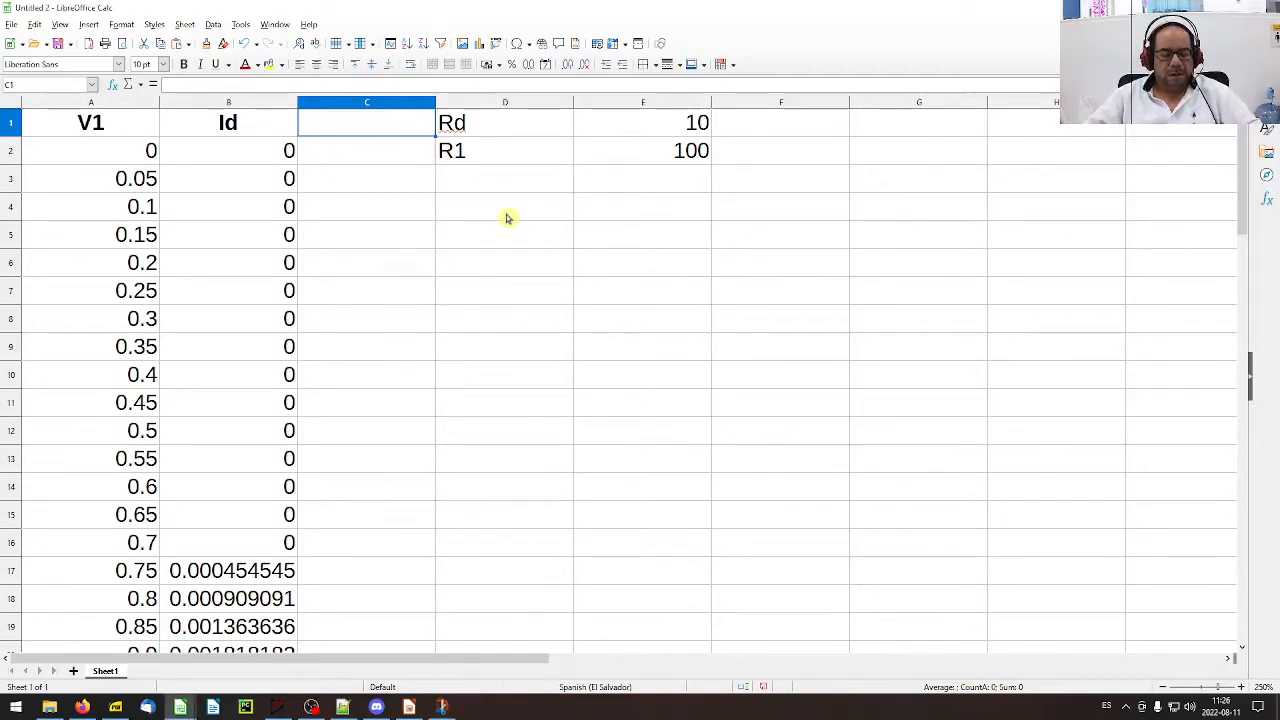
type("Vd")
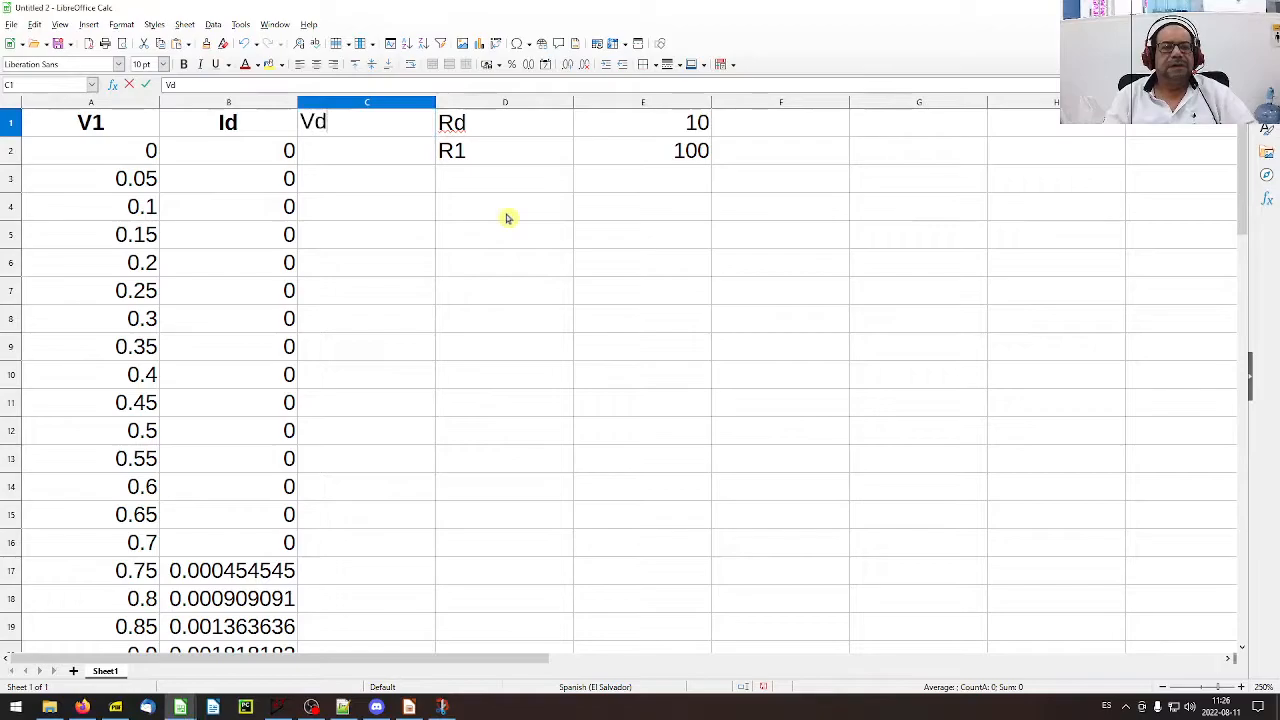
key("Return")
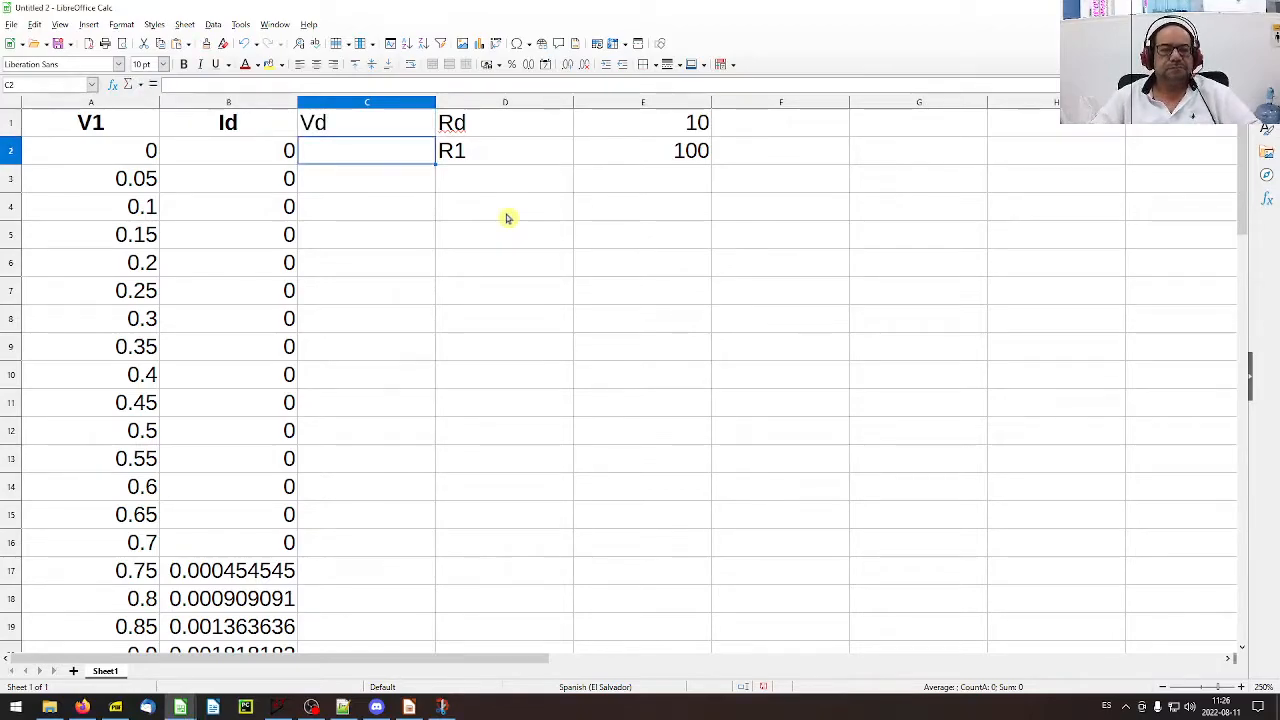
- Enter the diode voltage formula =0.7+B17*E1 in cell C17 of the Vd column
key("Return")
key("Up")
key("Down")
key("Down")
key("Down")
key("Down")
key("Down")
key("Down")
key("Down")
key("Down")
key("Down")
key("Down")
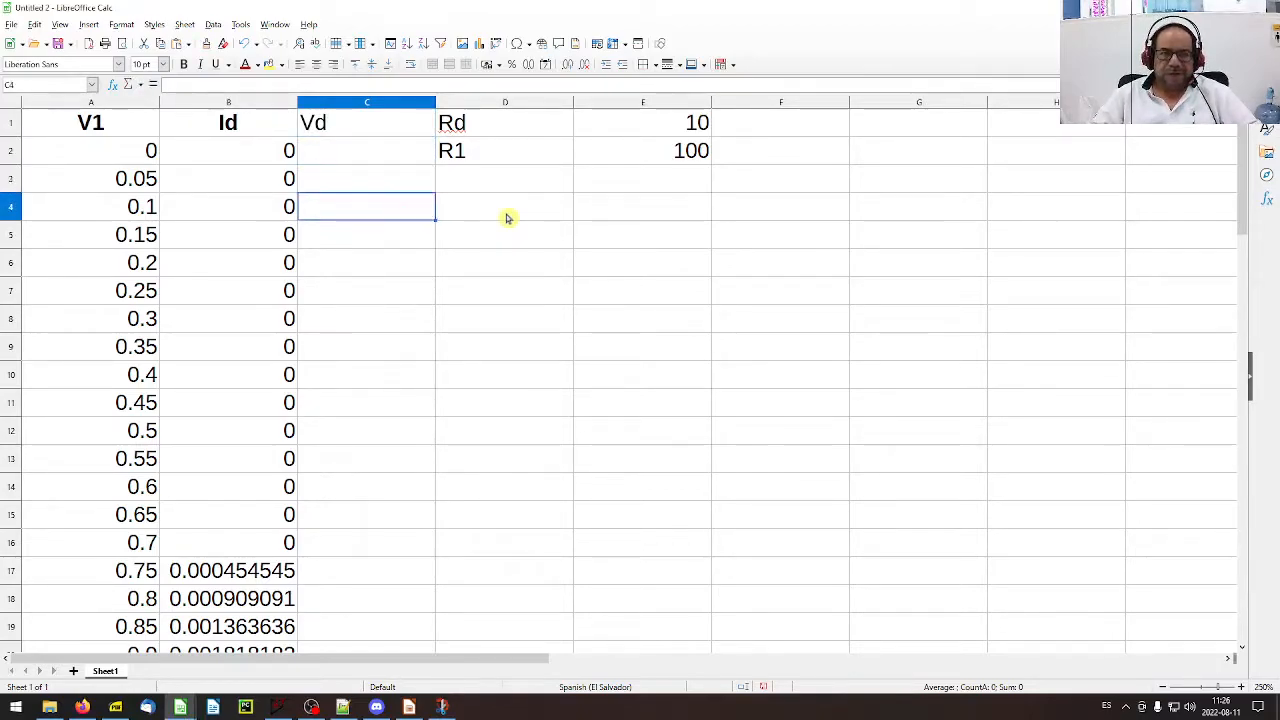
key("Down")
key("Down")
key("Down")
key("Down")
key("Down")
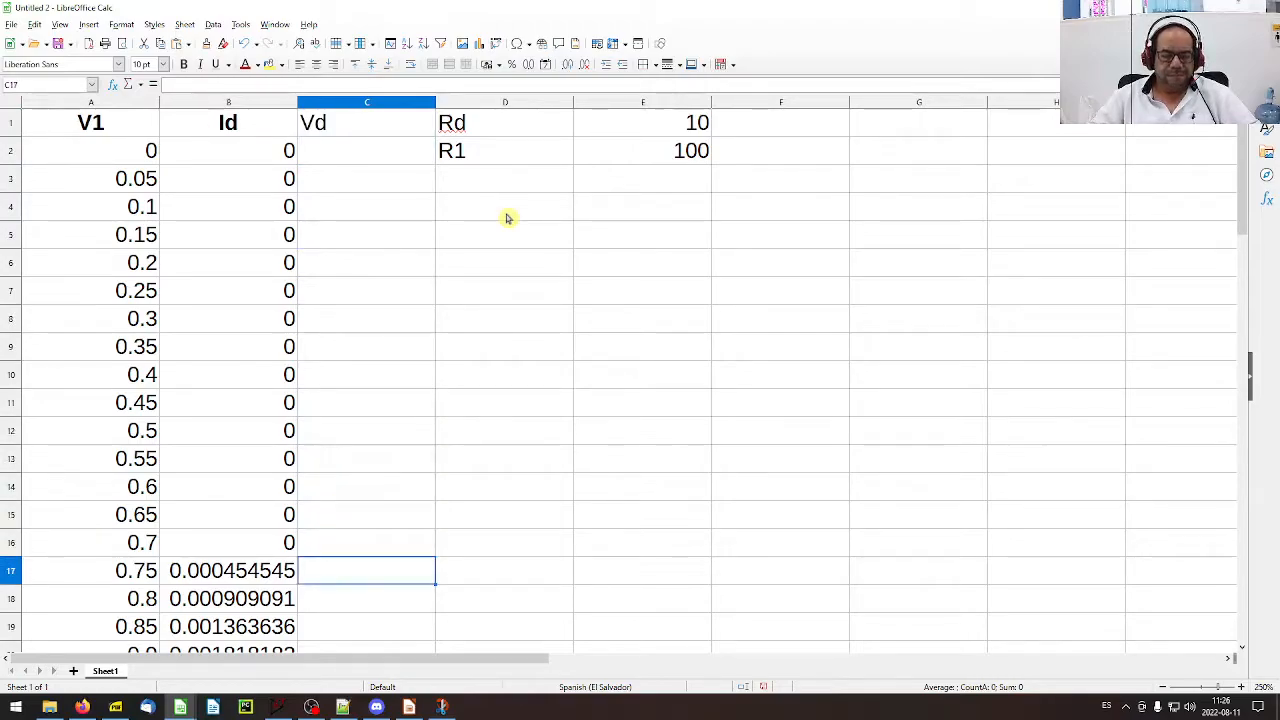
type("=0.7+")
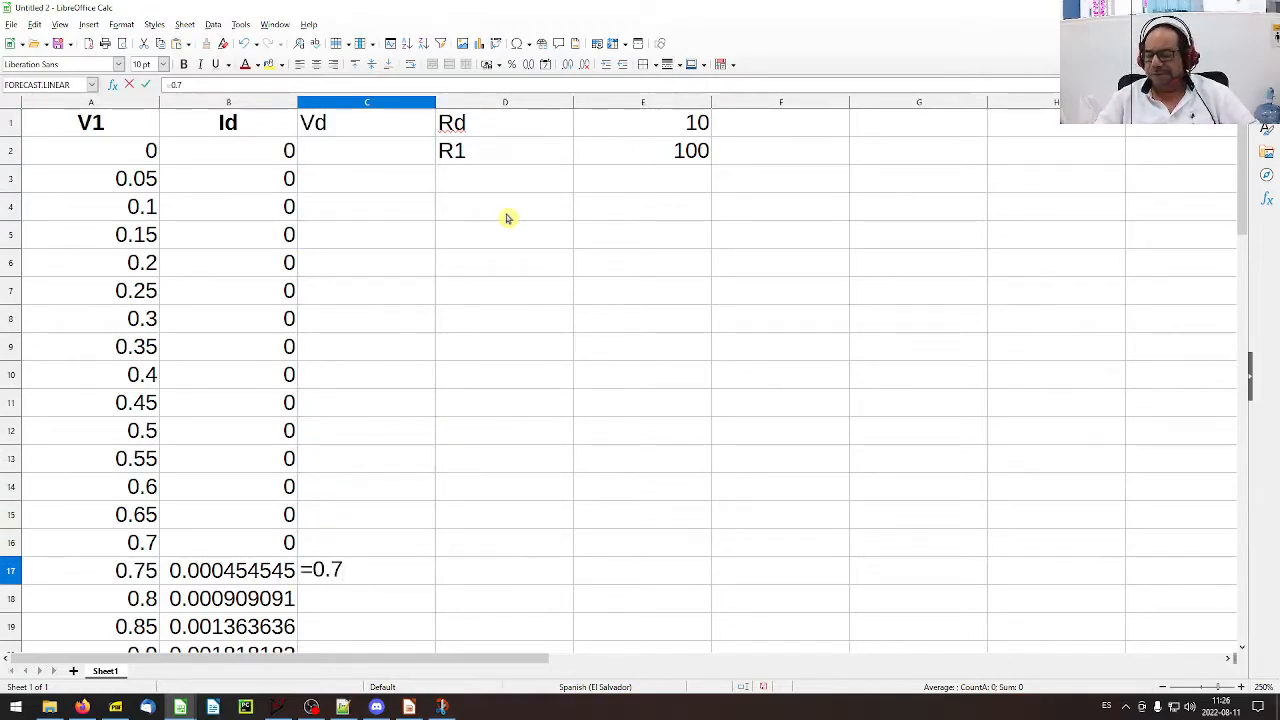
left_click(664, 126)
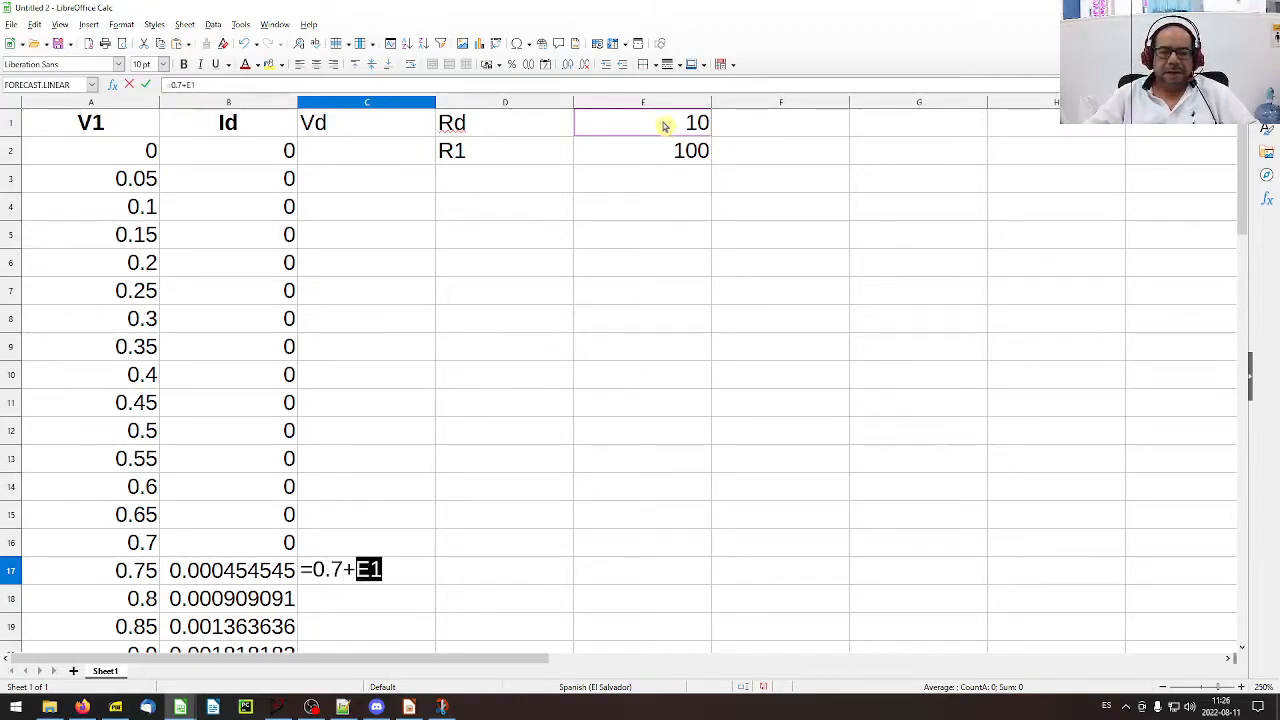
key("BackSpace")
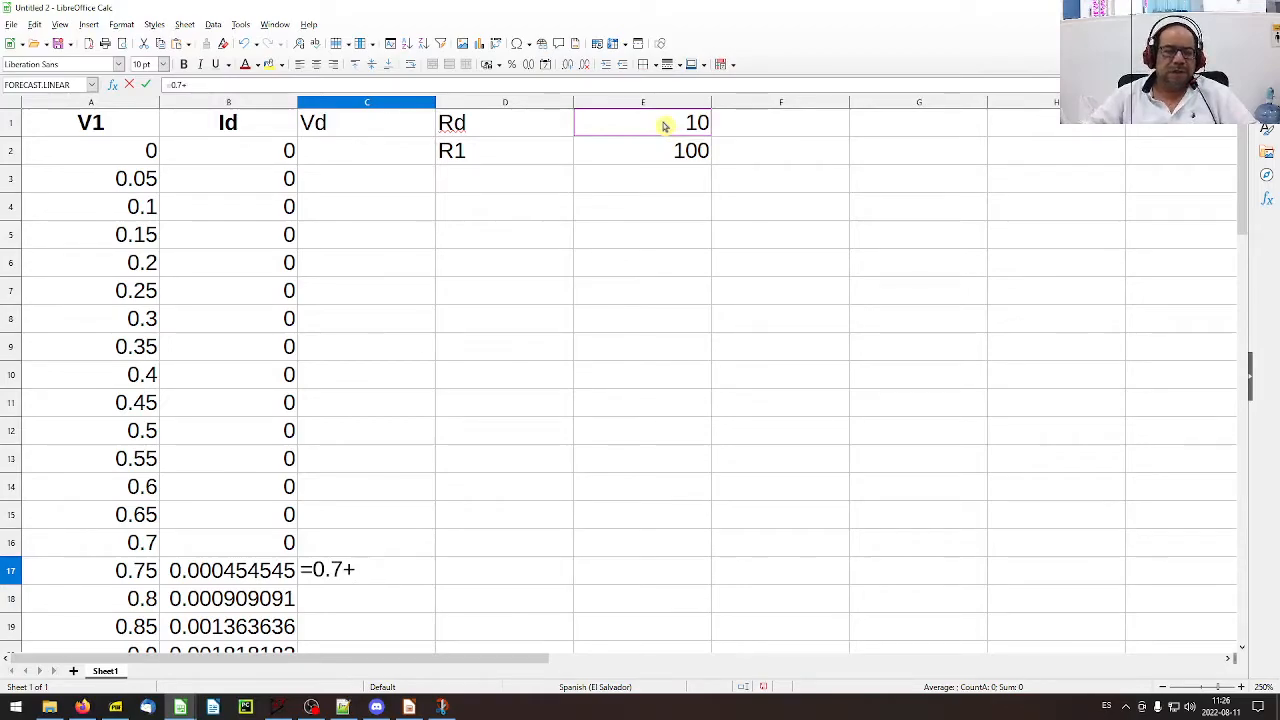
left_click(232, 570)
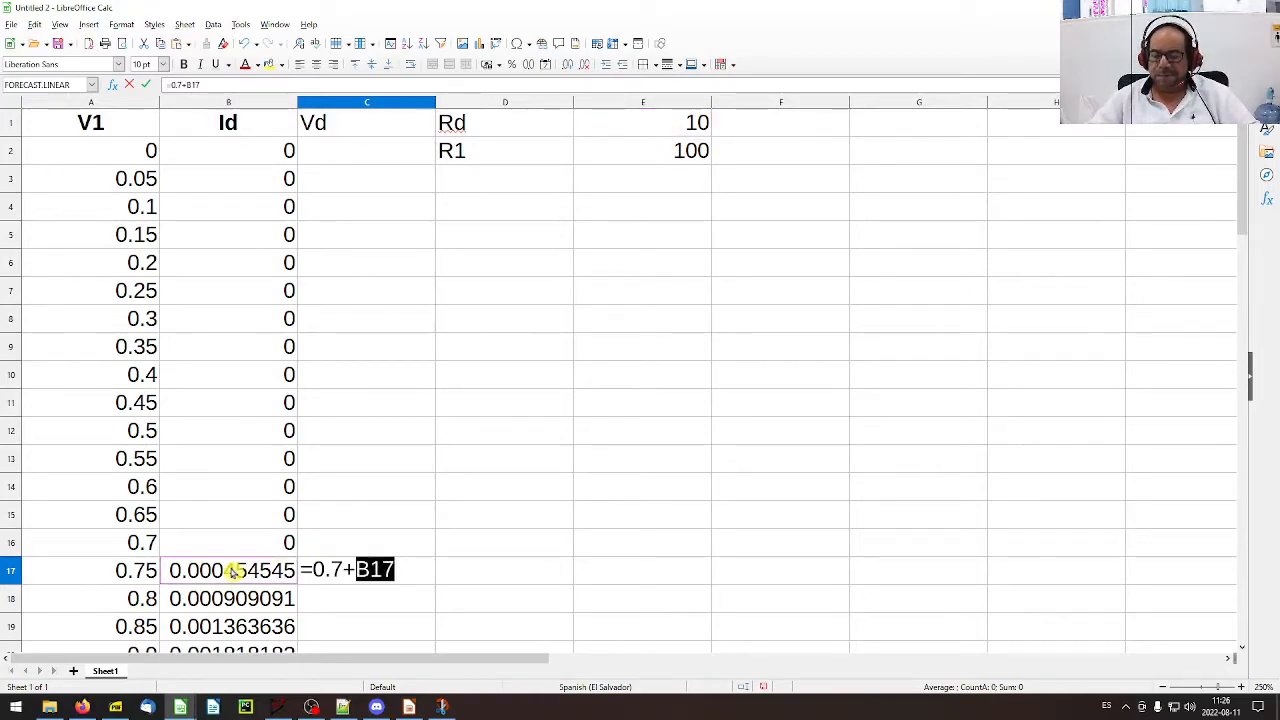
left_click(665, 127)
key("Return")
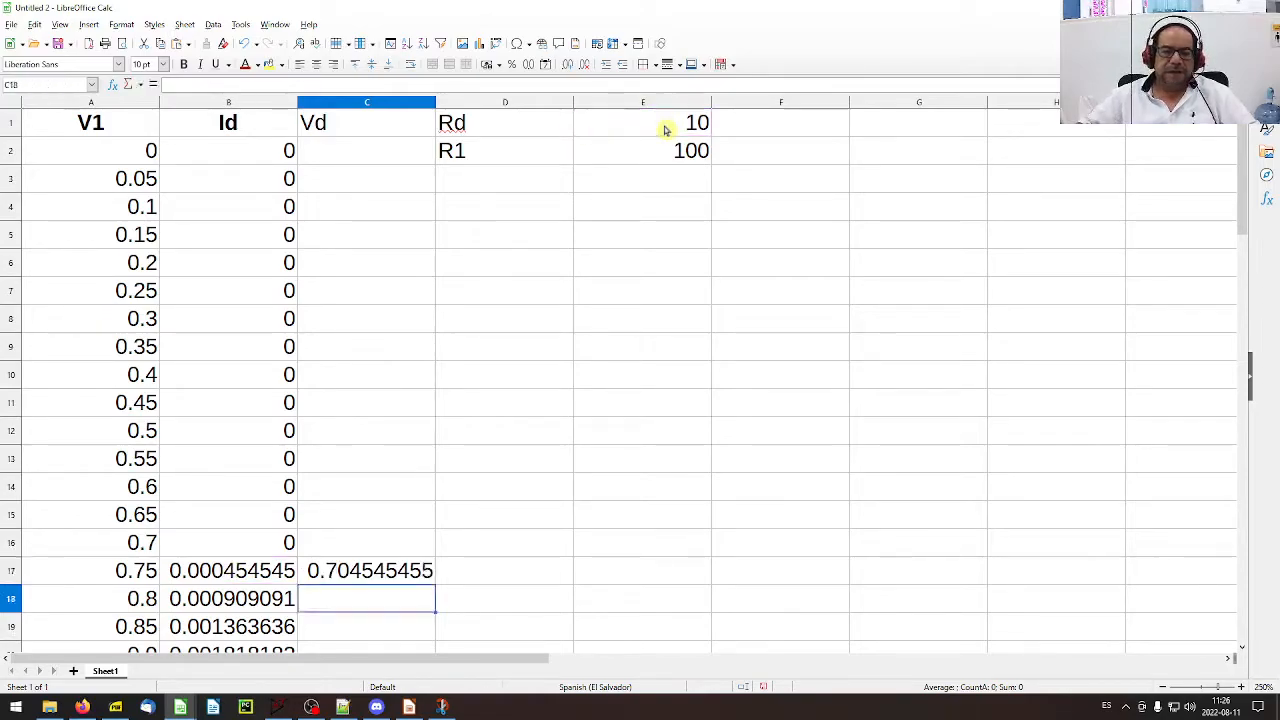
- Make the Rd reference in the C17 formula absolute so it reads =0.7+B17*$E$1
key("Up")
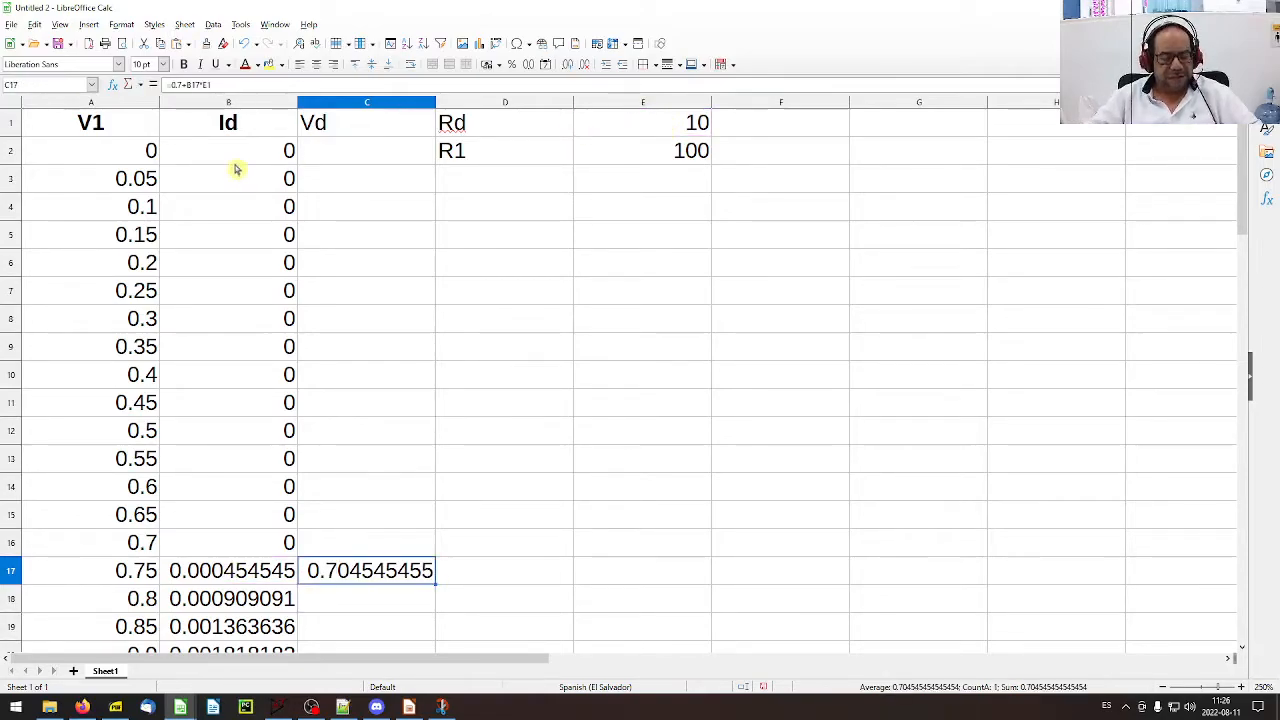
left_click(205, 84)
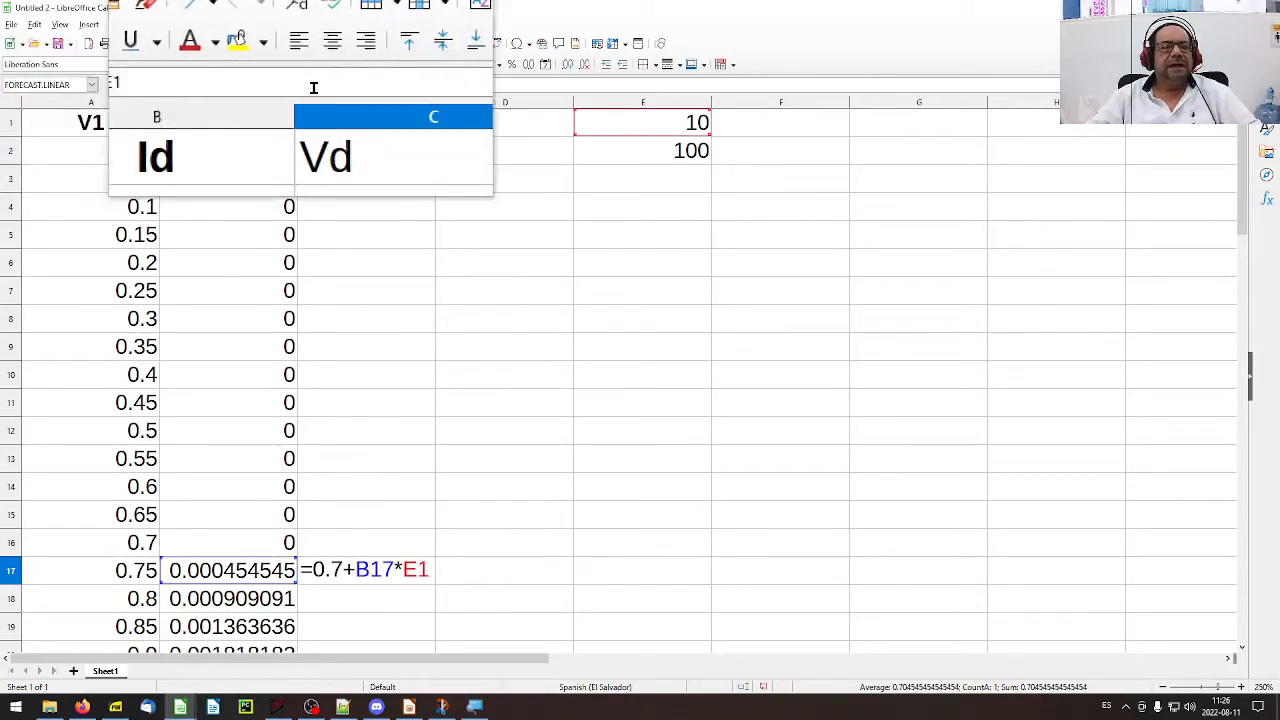
type("$E$")
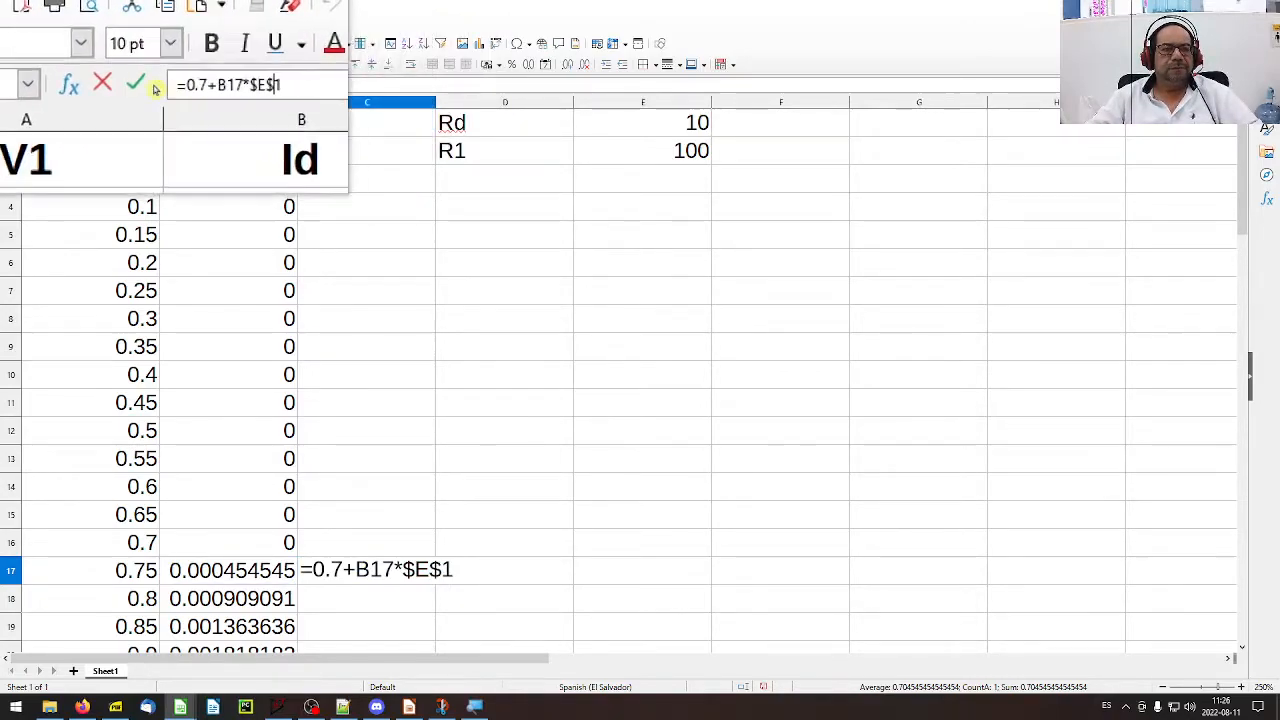
left_click(150, 88)
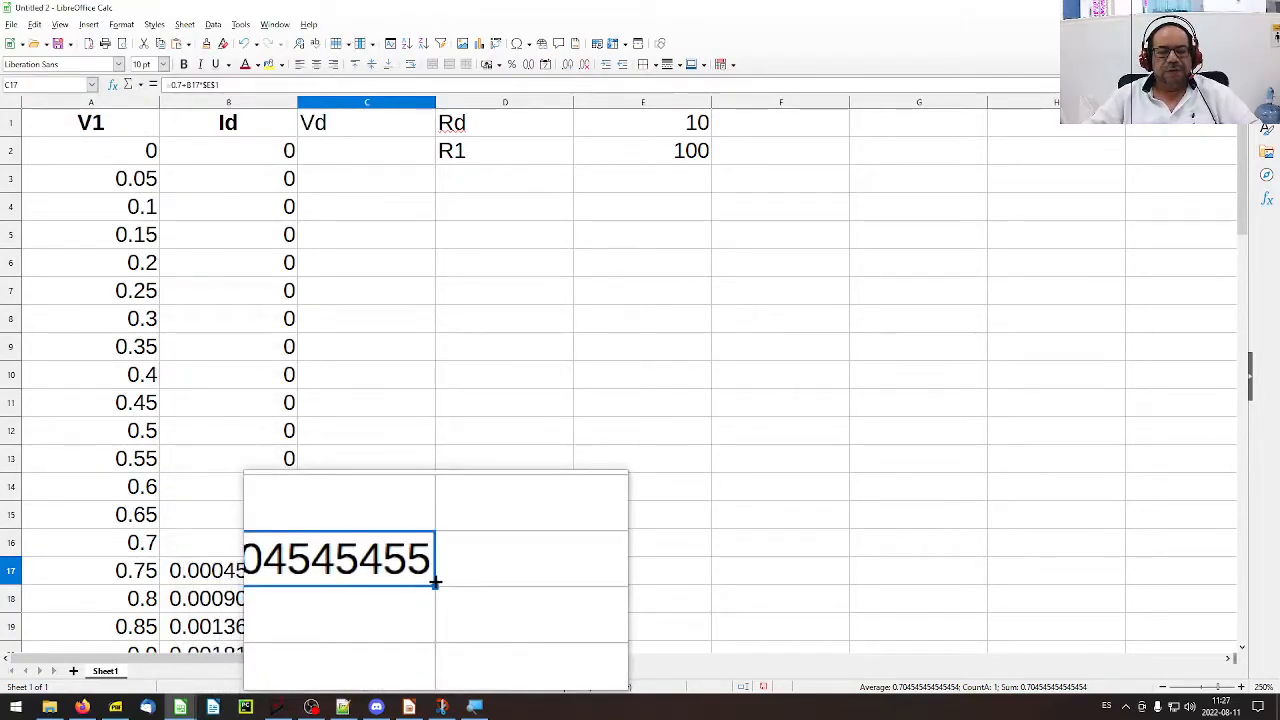
- Fill the absolute-reference Vd formula from C17 down through C62 and check the filled values
double_click(435, 582)
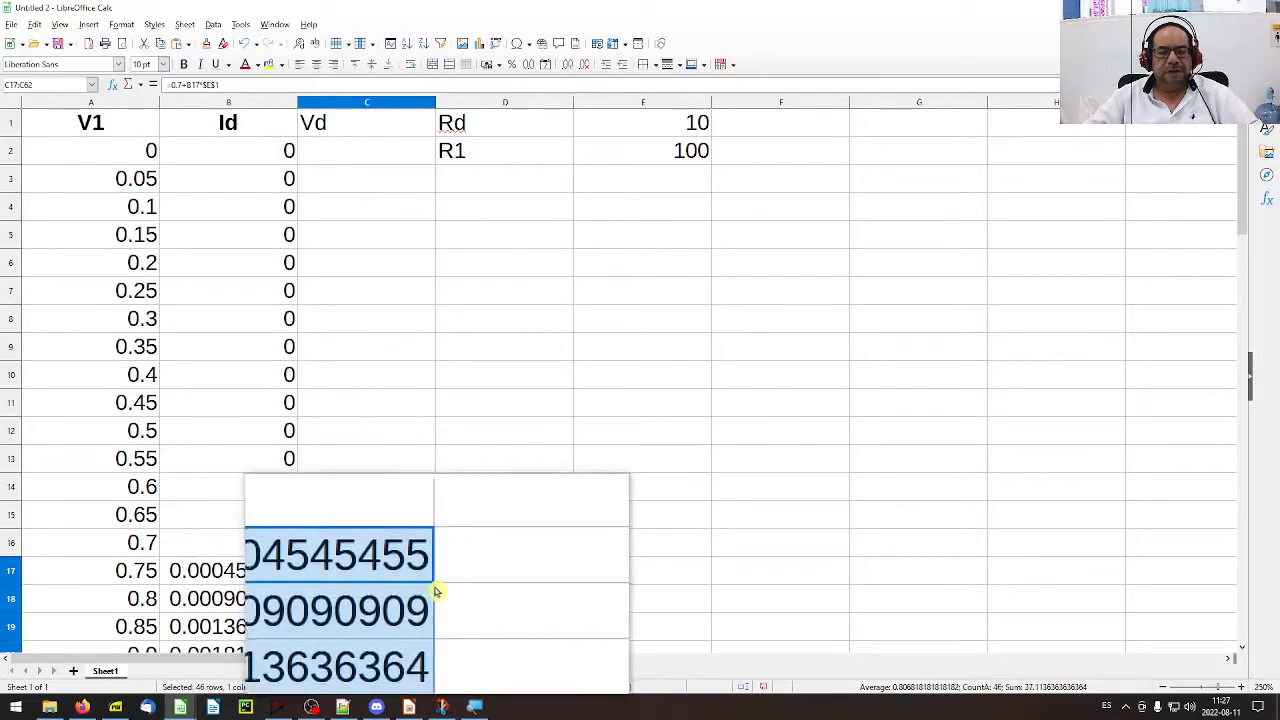
scroll(372, 580, "down", 5)
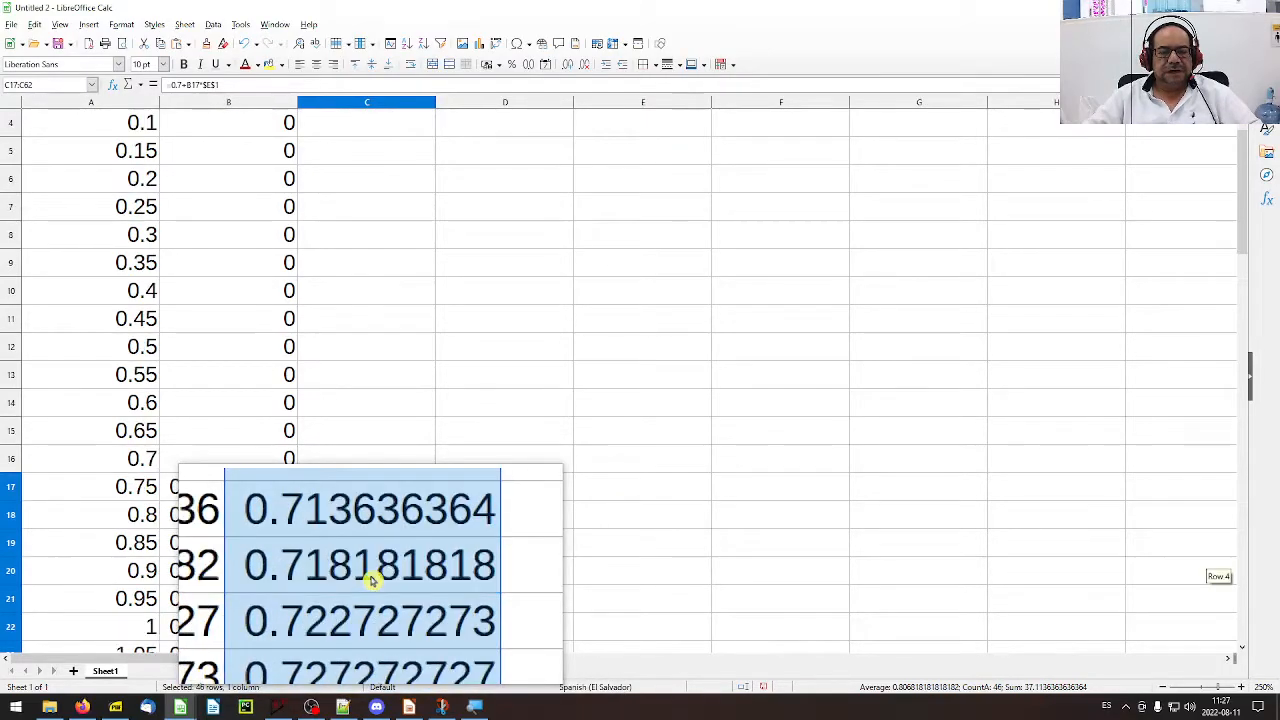
scroll(372, 580, "down", 2)
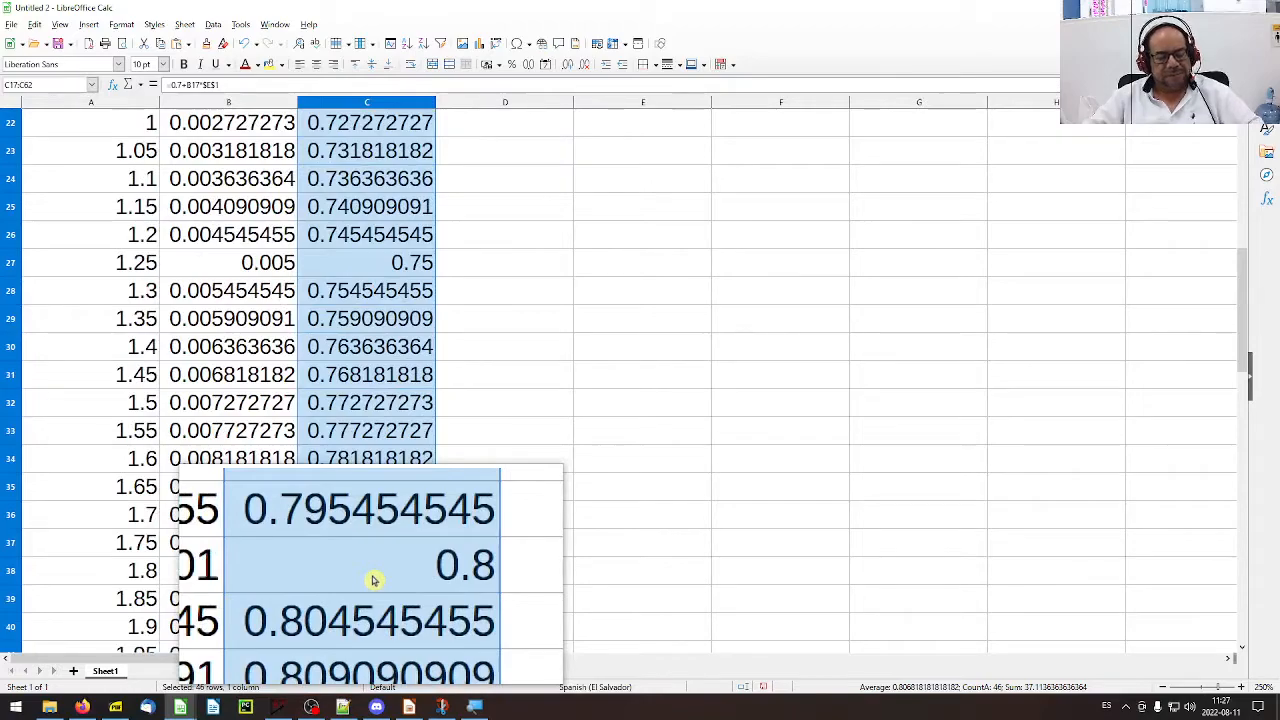
left_click(414, 457)
- Copy the bold, centred formatting of the Id header to the Vd header in C1
scroll(401, 462, "up", 7)
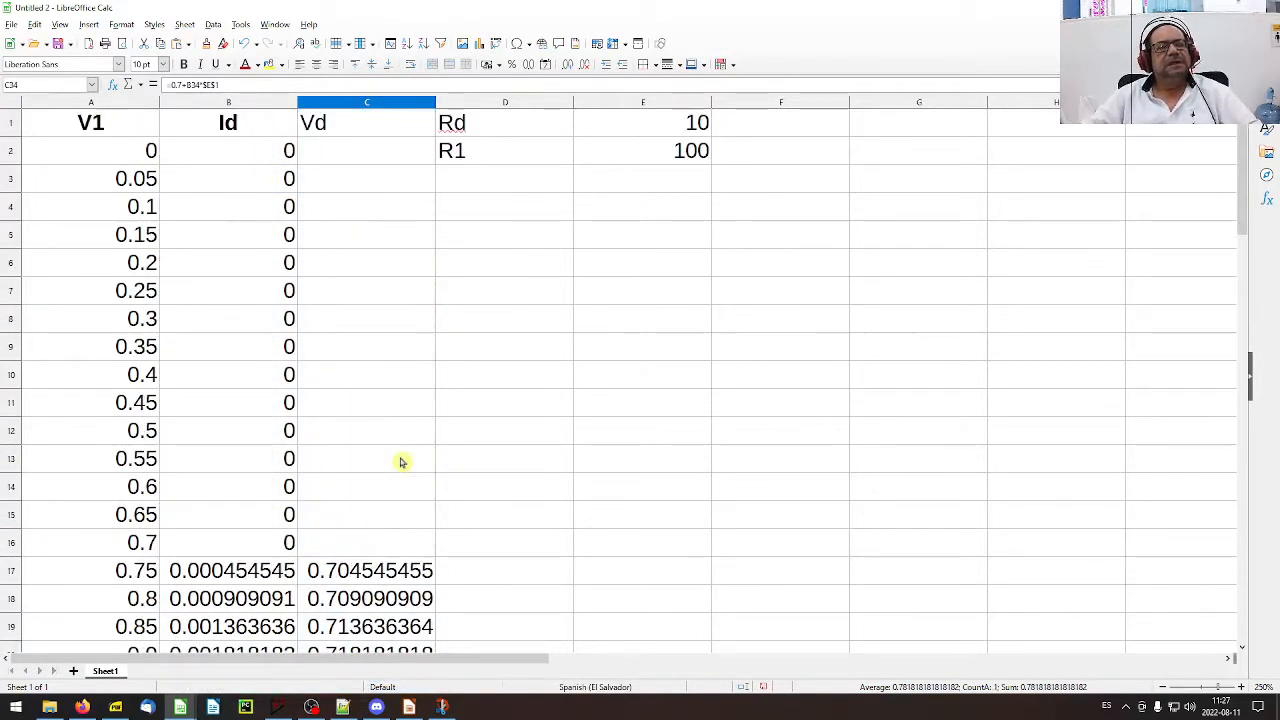
left_click(221, 121)
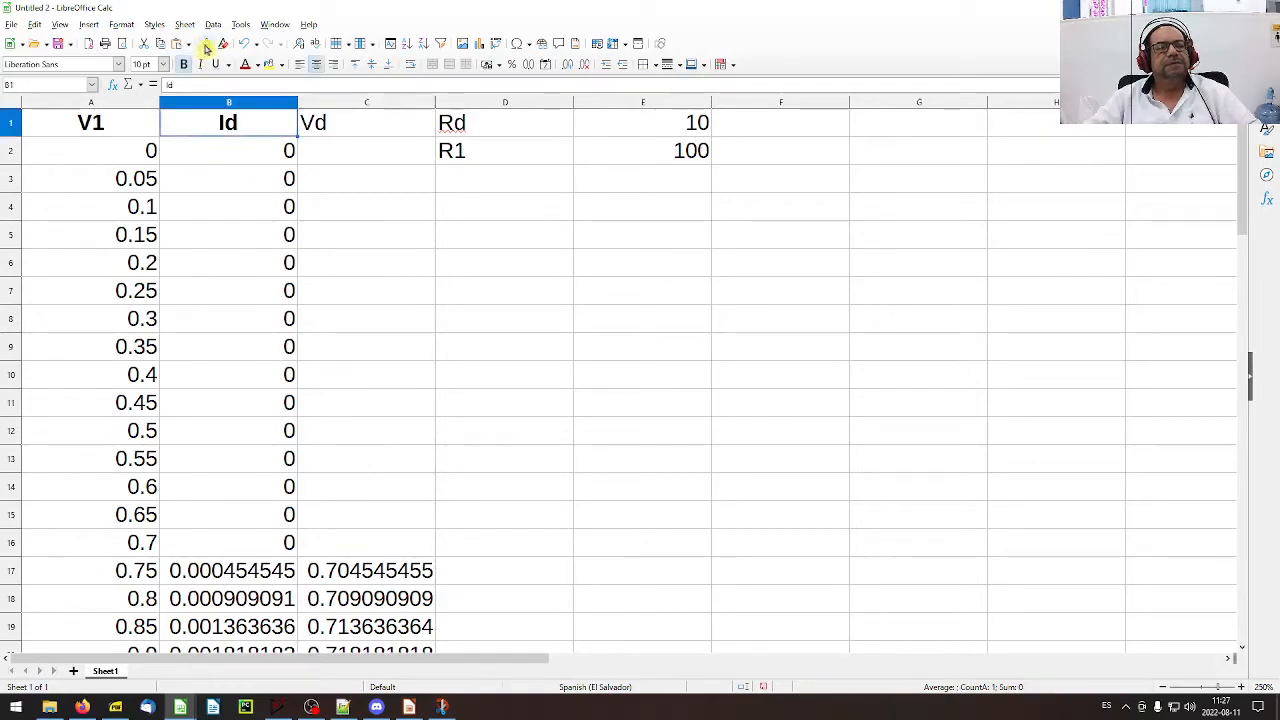
left_click(323, 123)
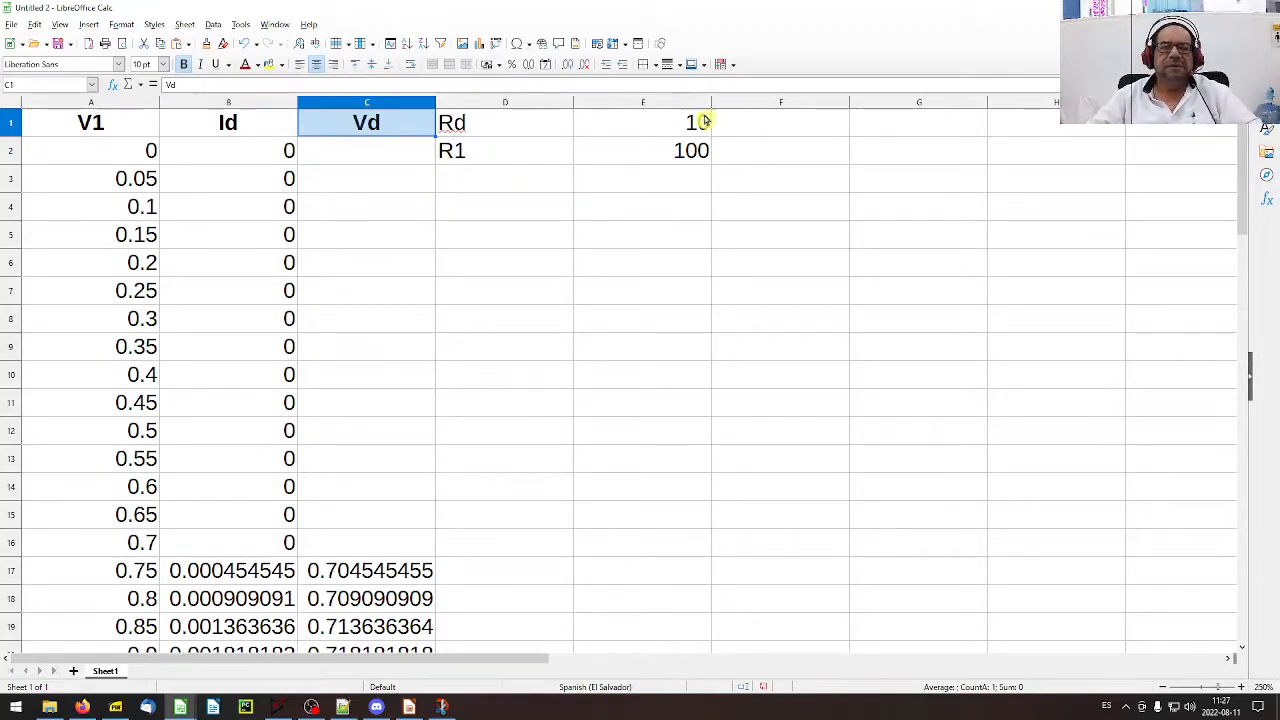
- Insert two empty columns before the Rd and R1 parameter columns D and E
left_click_drag(510, 104, 608, 104)
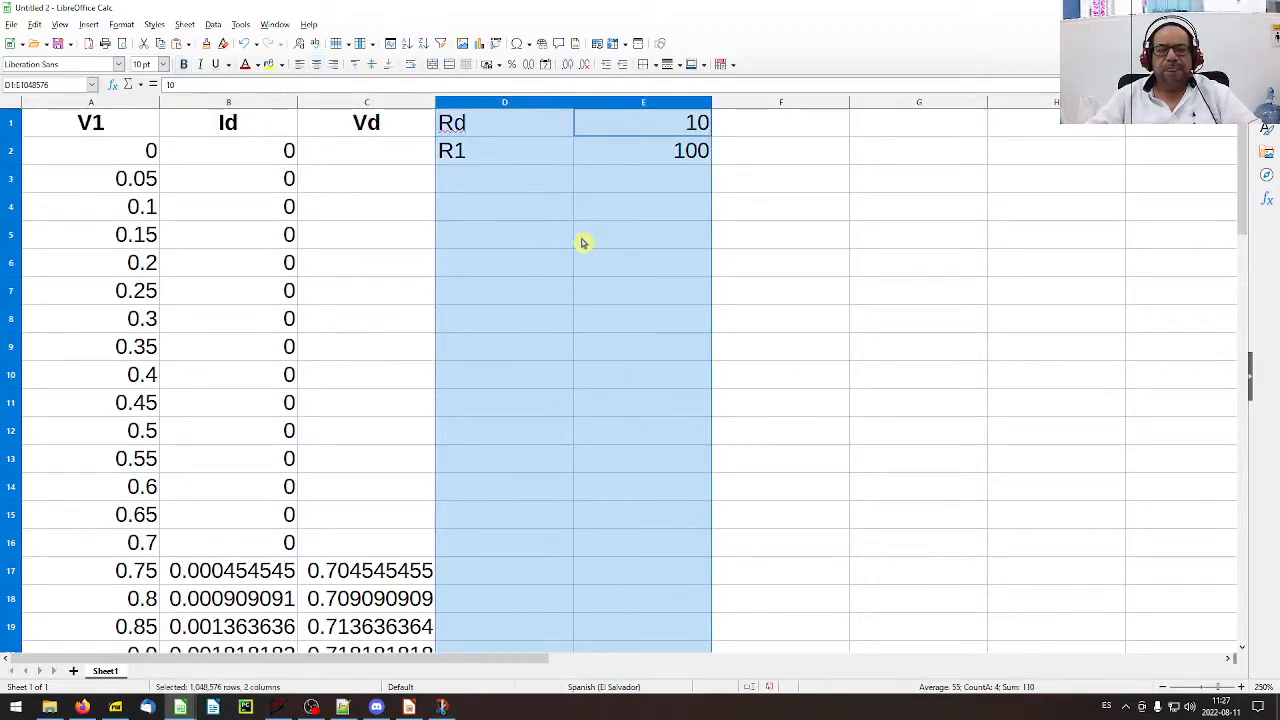
right_click(500, 108)
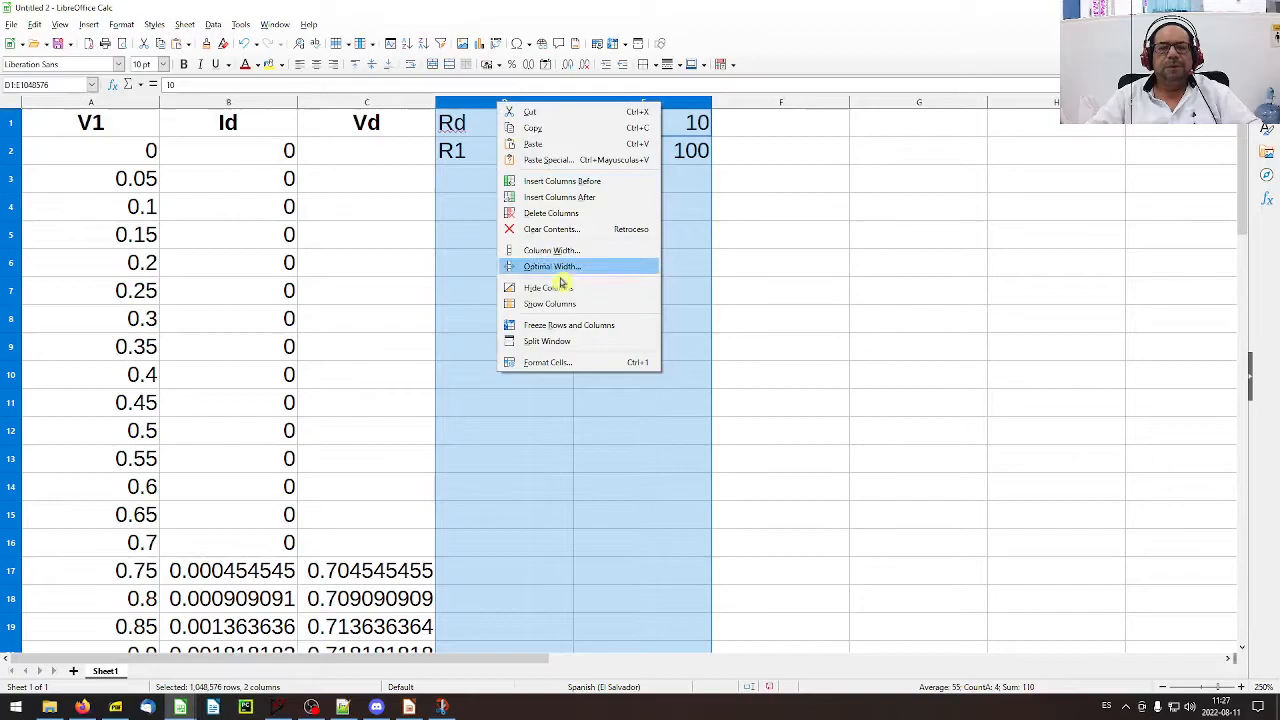
left_click(578, 181)
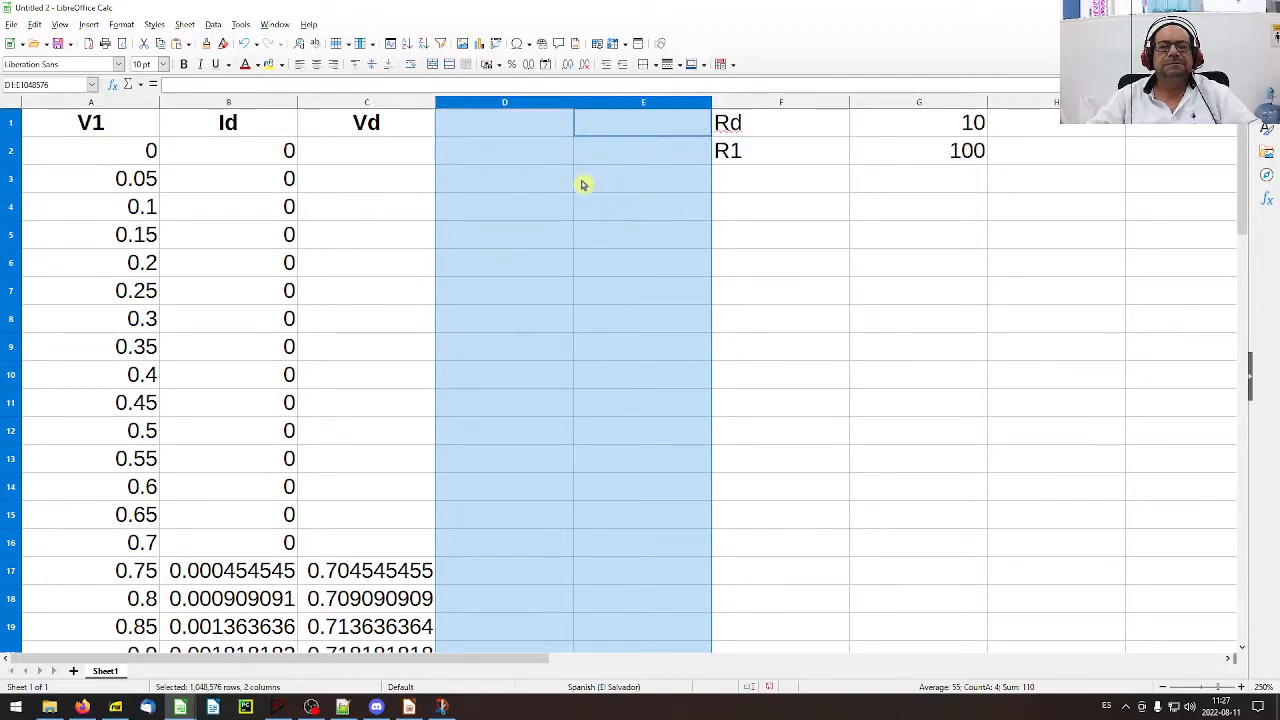
left_click(569, 266)
- Move the whole Id column from column B to column D, after the Vd column
left_click(228, 103)
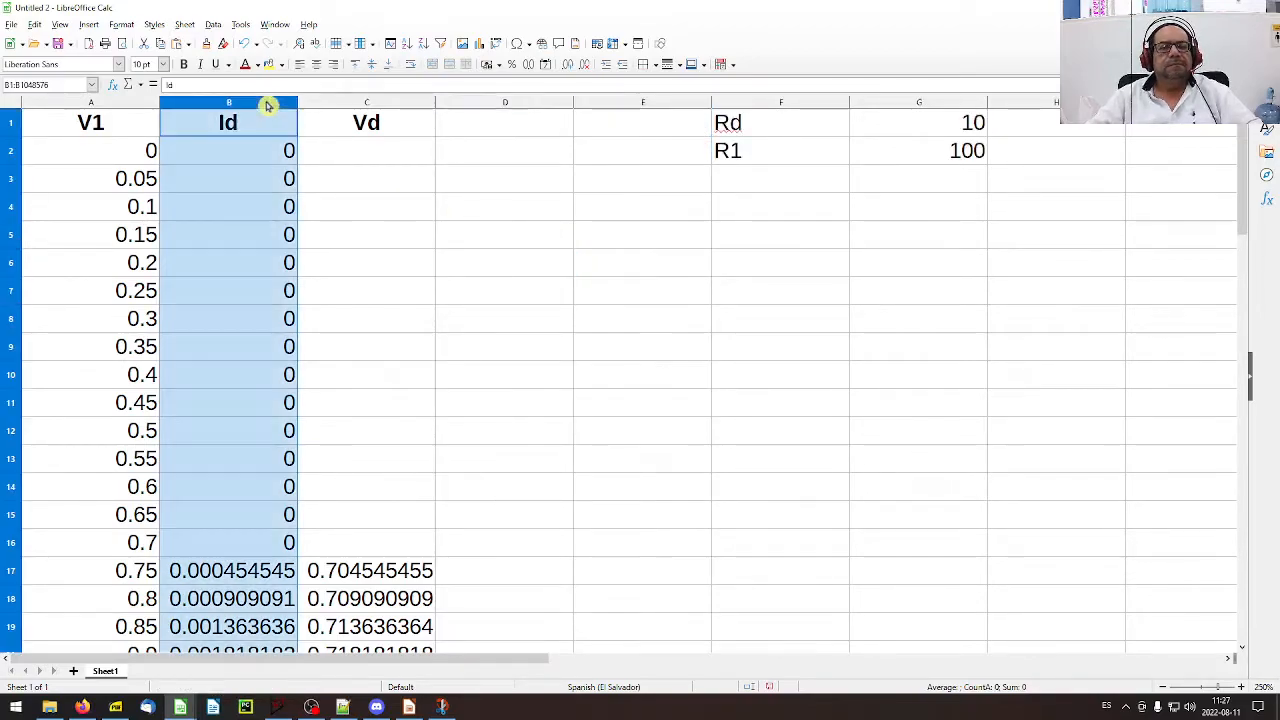
key("ctrl+x")
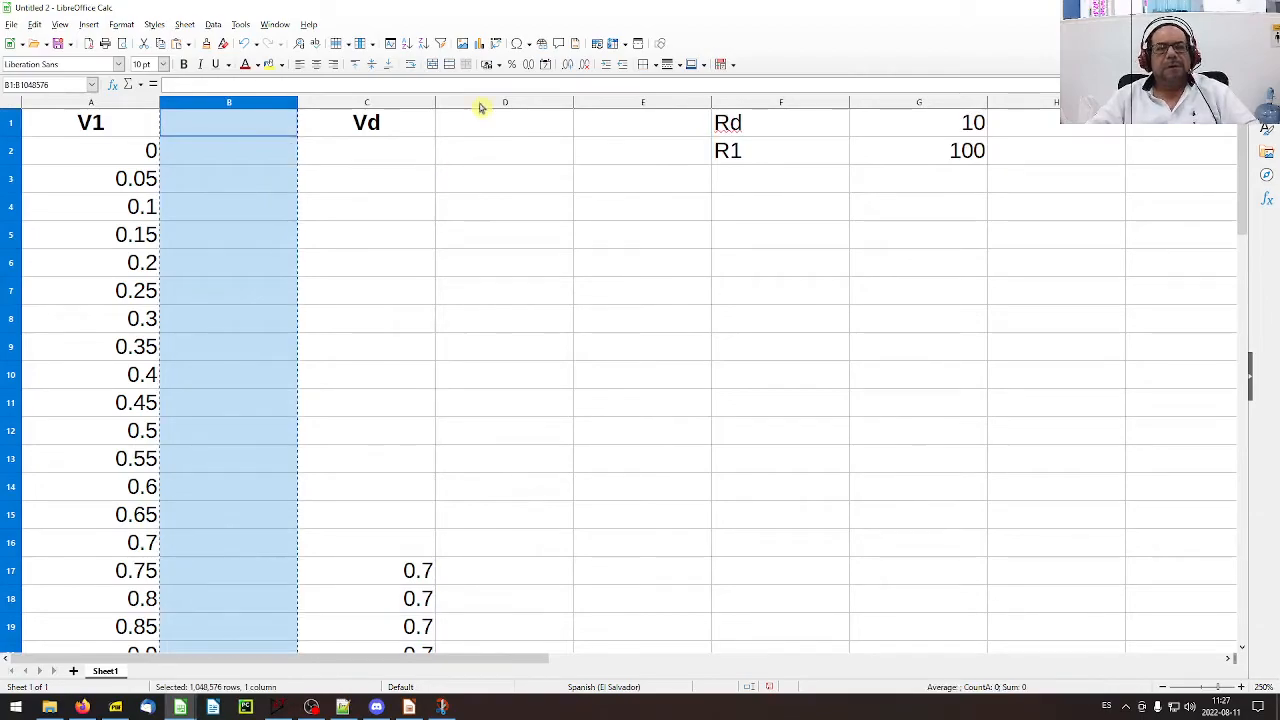
left_click(481, 105)
key("ctrl+v")
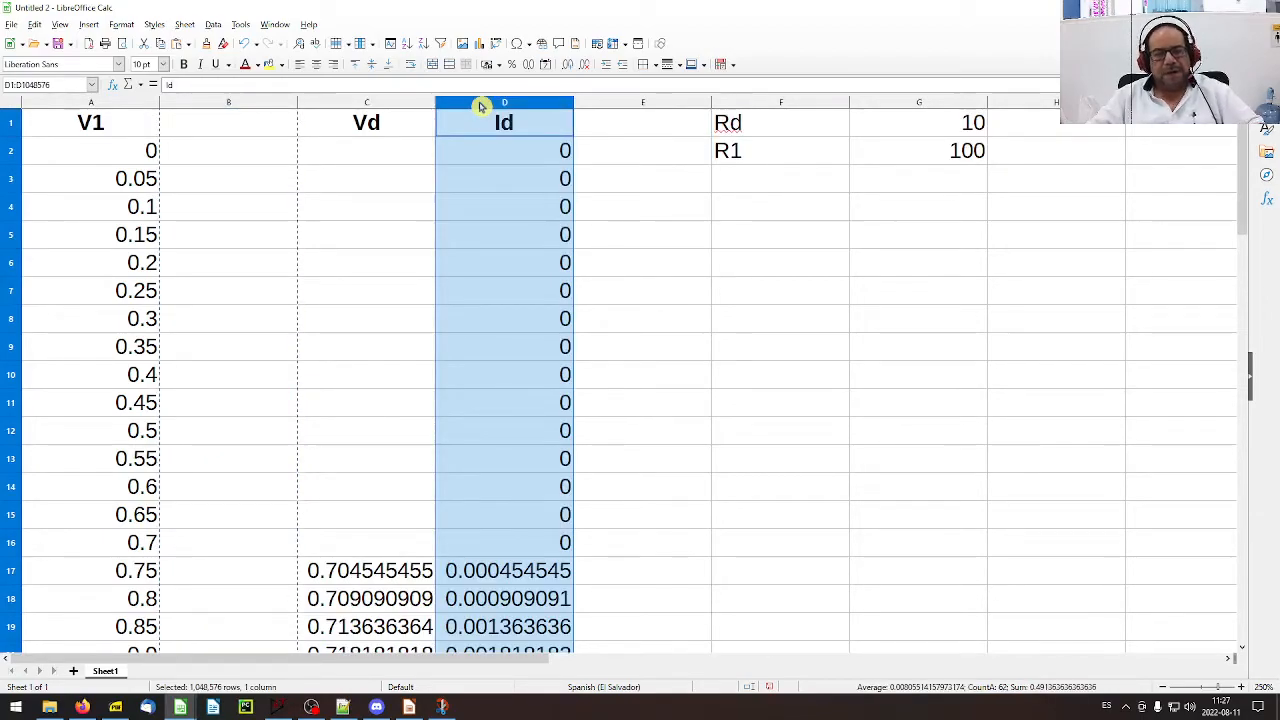
- Delete the emptied column B between V1 and Vd
left_click(274, 102)
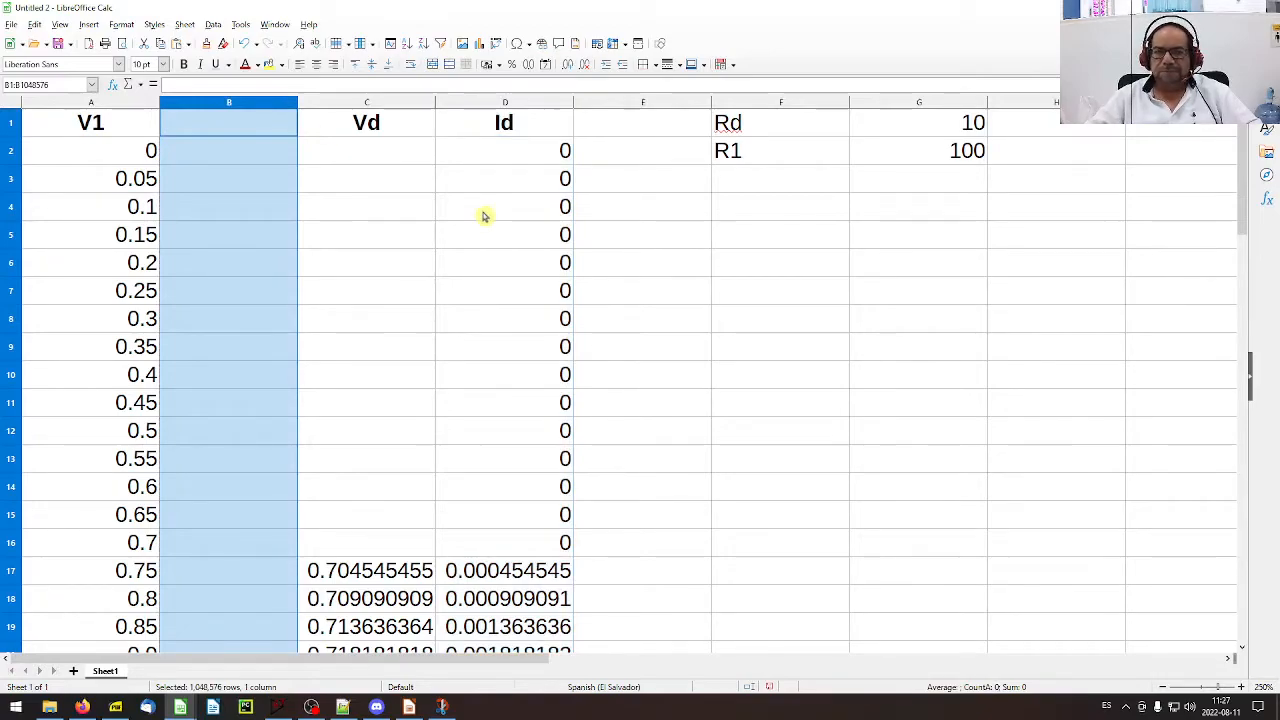
right_click(251, 103)
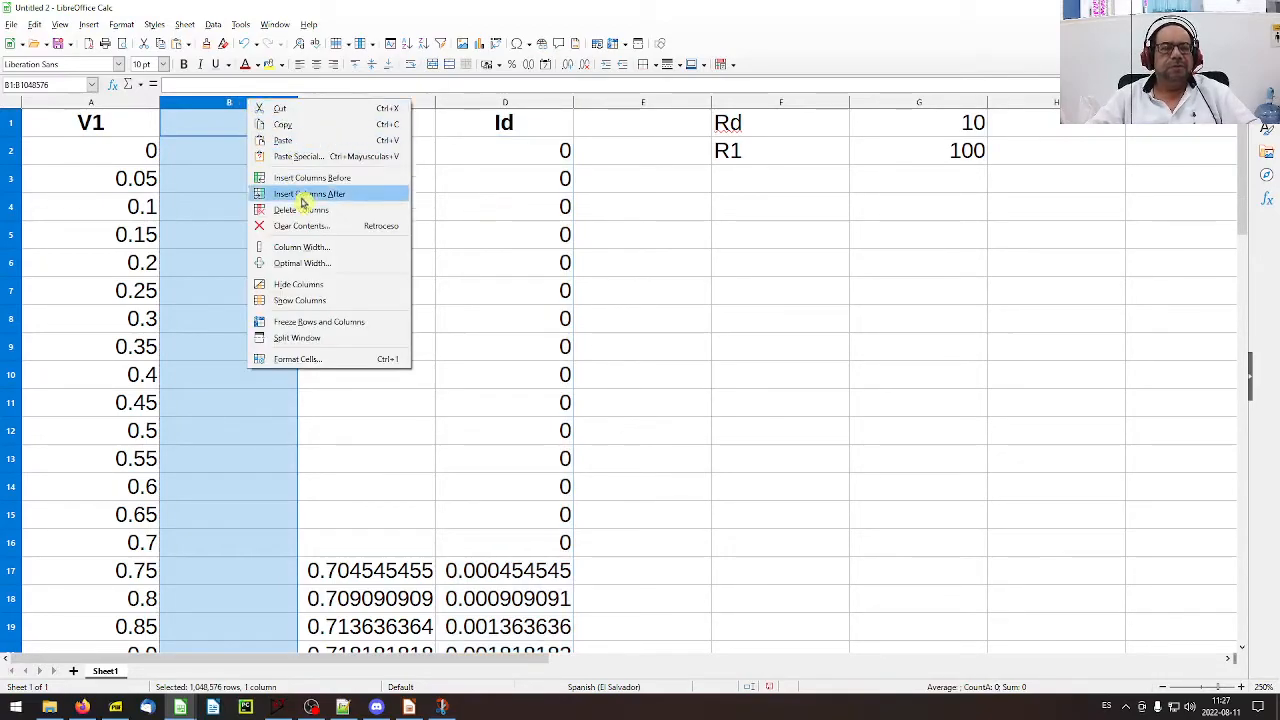
left_click(360, 211)
- Create a lines-only line chart from B1:C62 with data series in columns and the first column used as labels
left_click(264, 141)
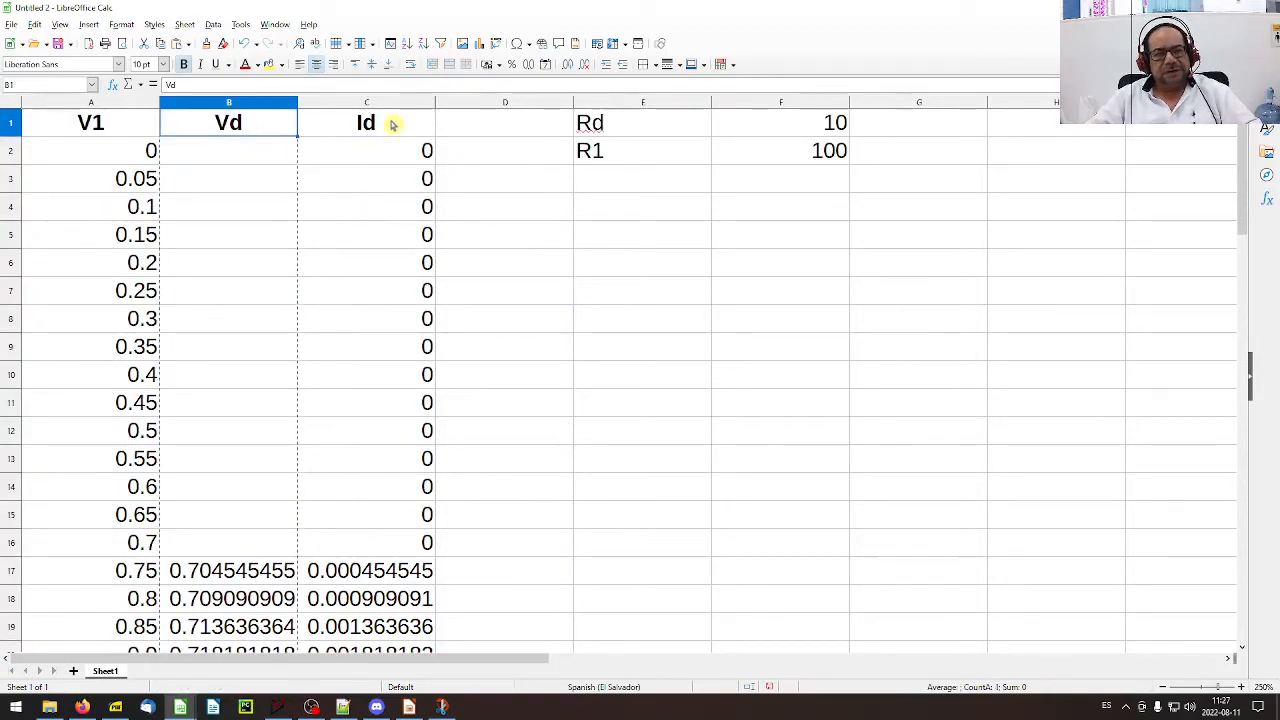
key("shift+Right")
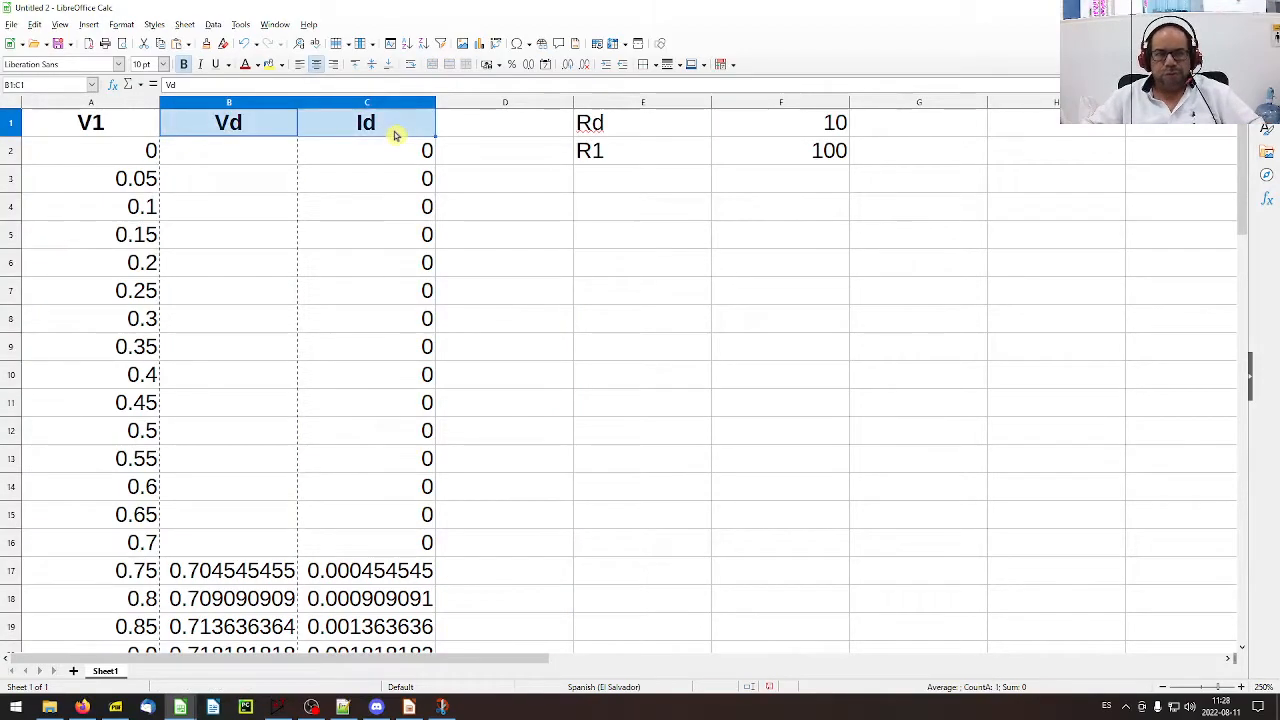
key("ctrl+shift+Down")
key("ctrl+shift+Down")
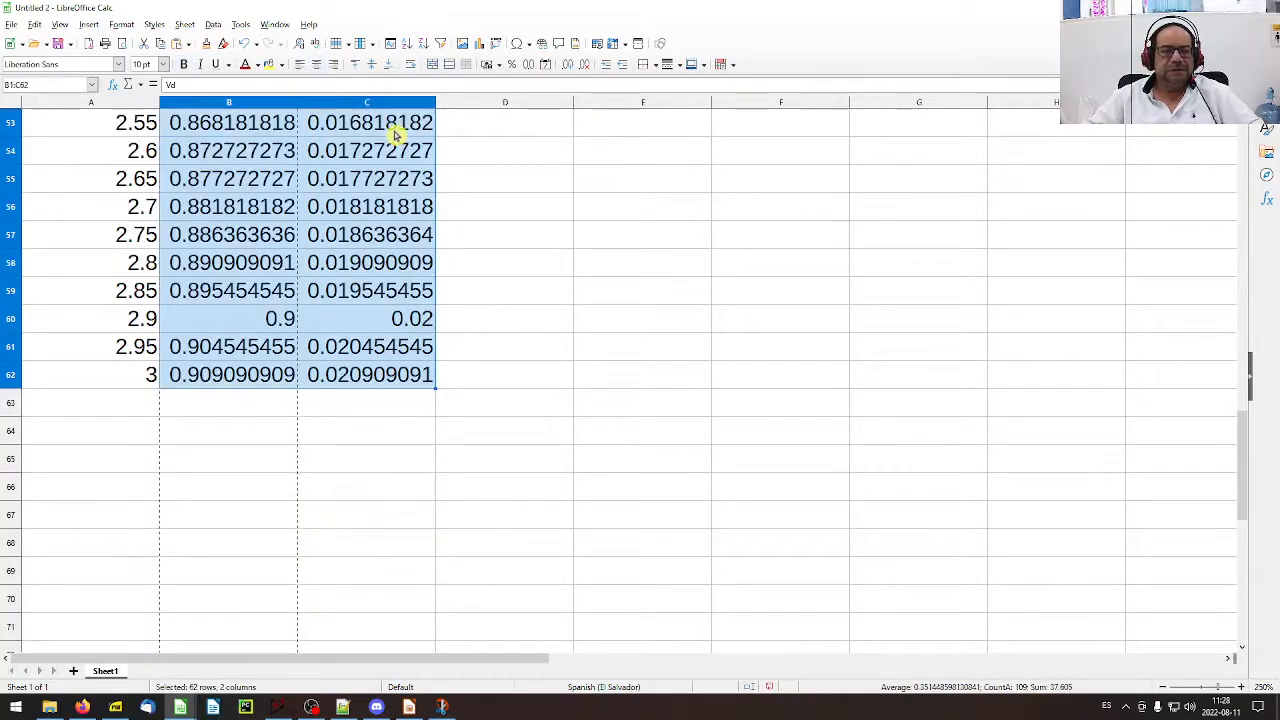
left_click(480, 45)
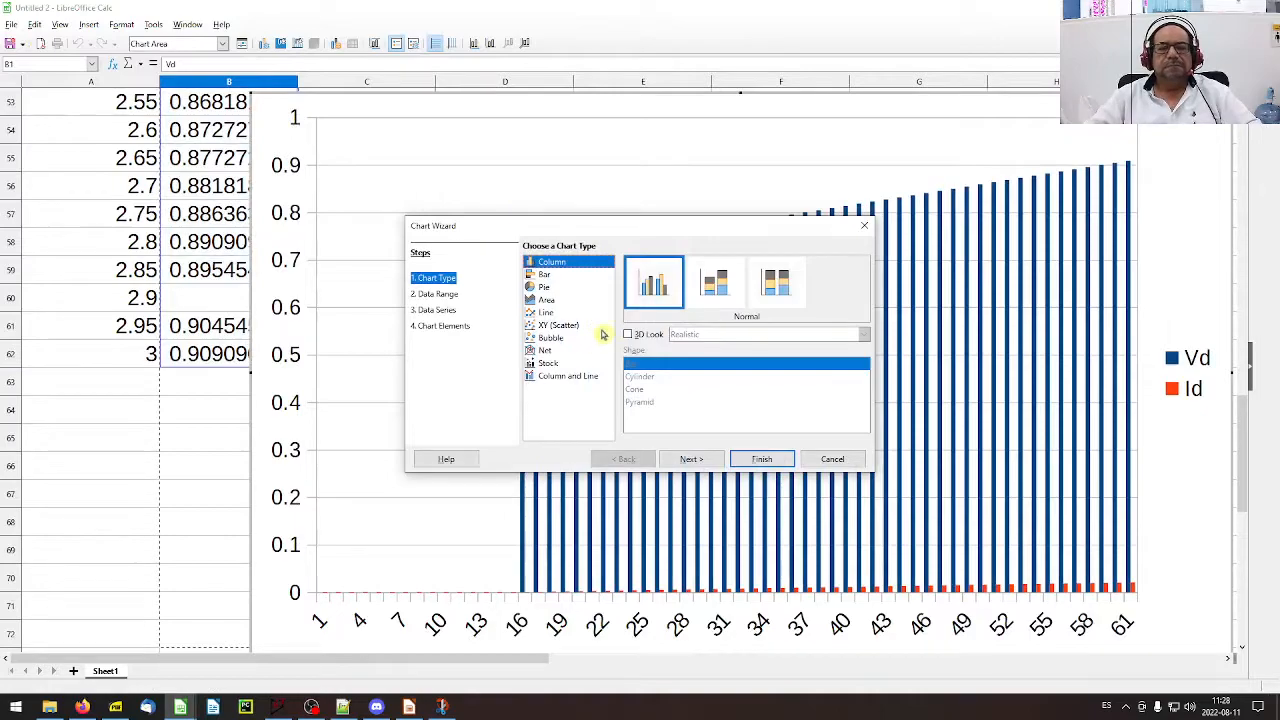
left_click(549, 313)
left_click(775, 282)
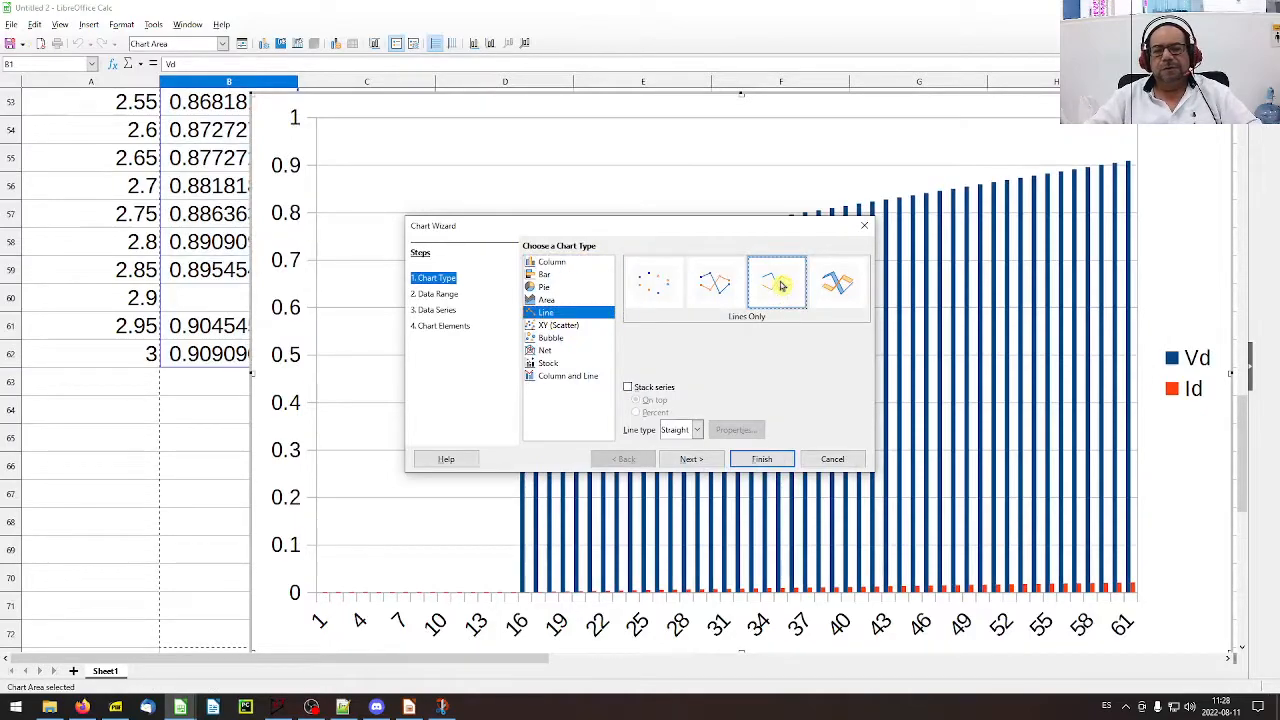
left_click(691, 459)
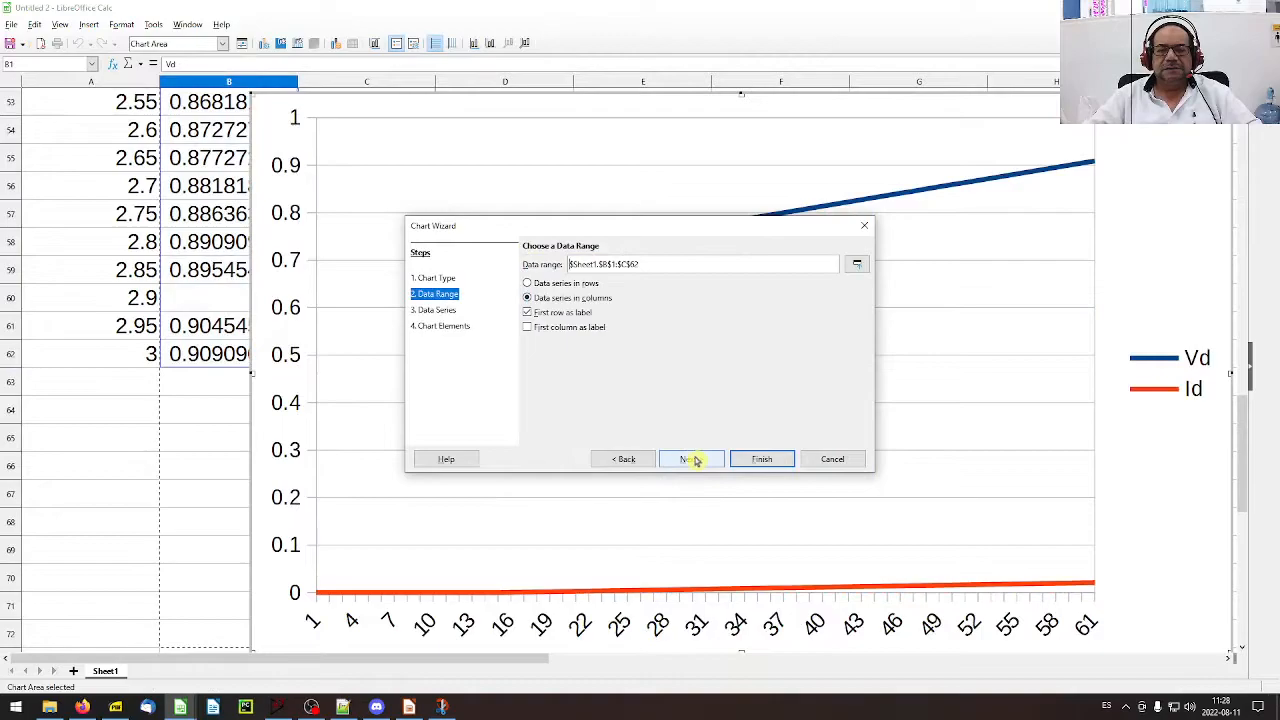
left_click(528, 328)
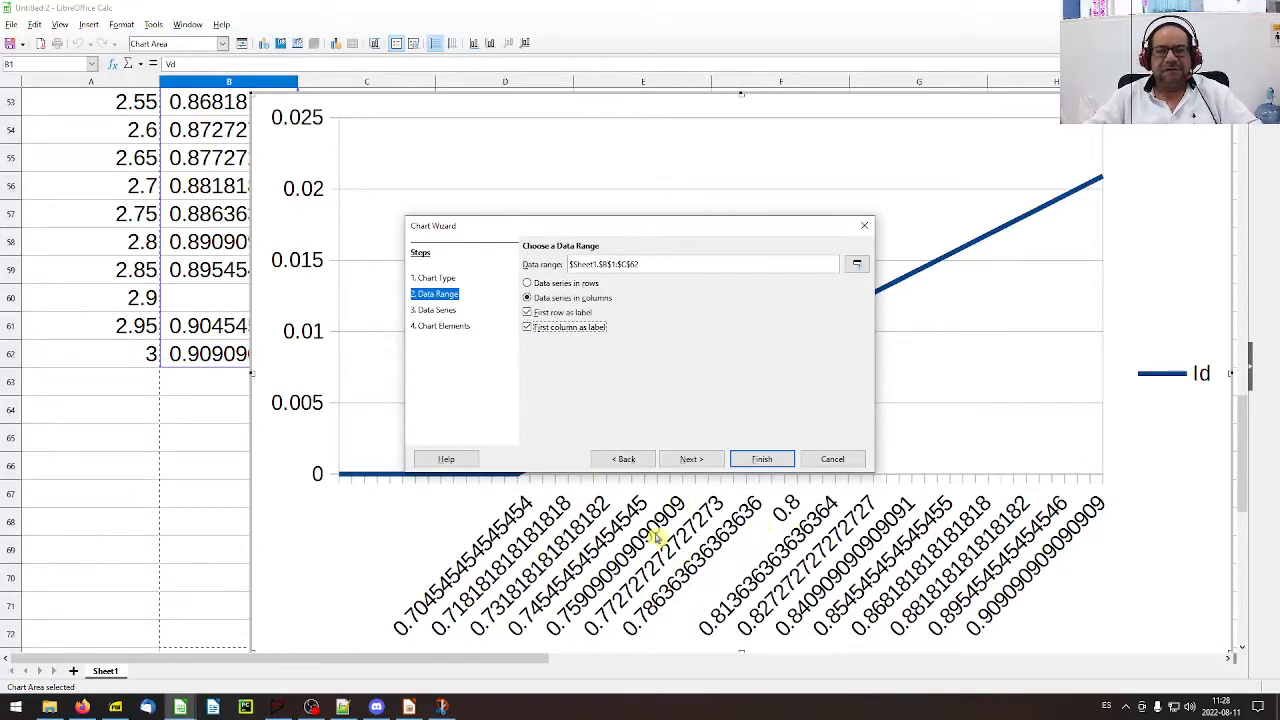
left_click(757, 460)
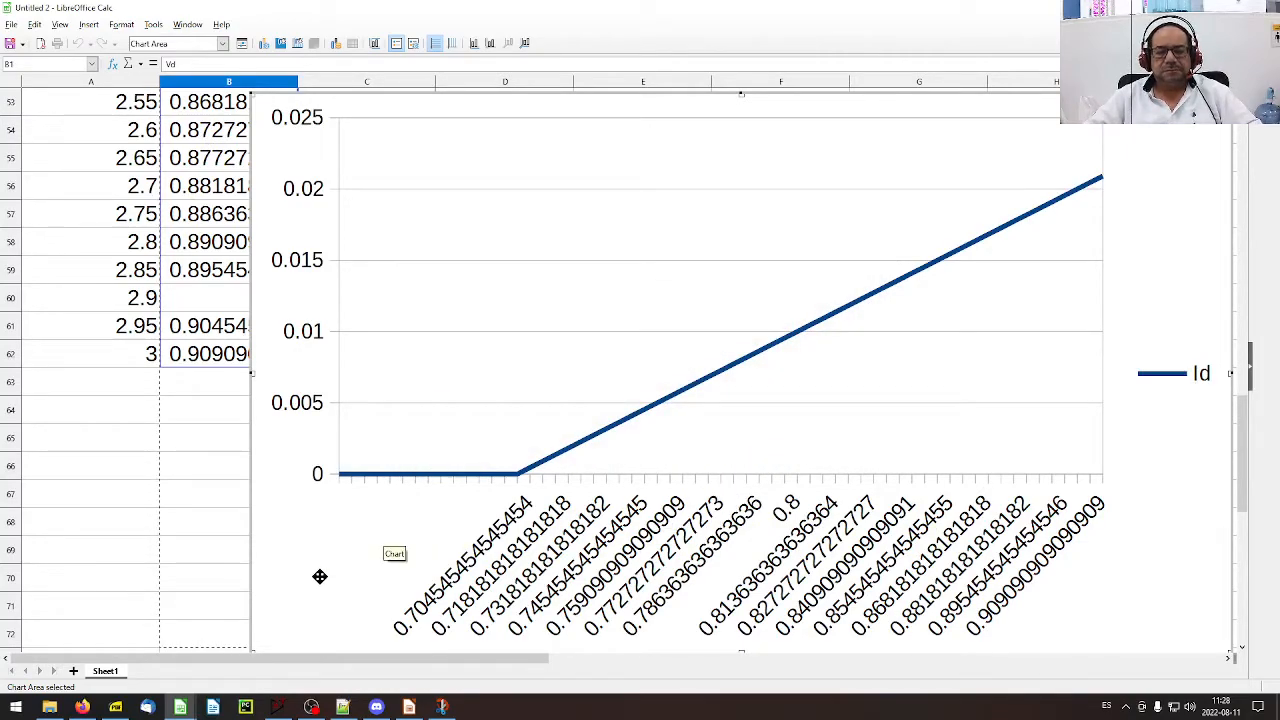
- Shrink the Id line chart to about 4.85 by 2.74 and move it clear of the Id column
scroll(240, 560, "down", 1, "ctrl")
left_click(188, 596)
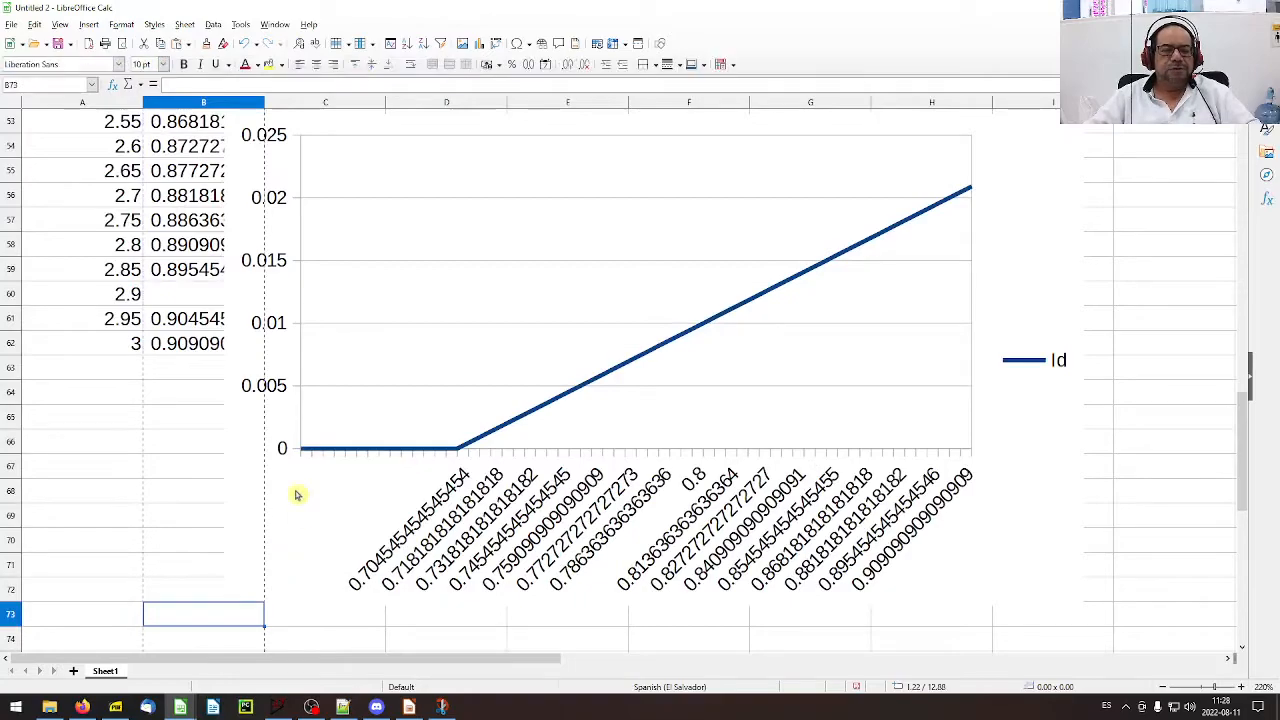
scroll(240, 583, "down", 2)
left_click(300, 459)
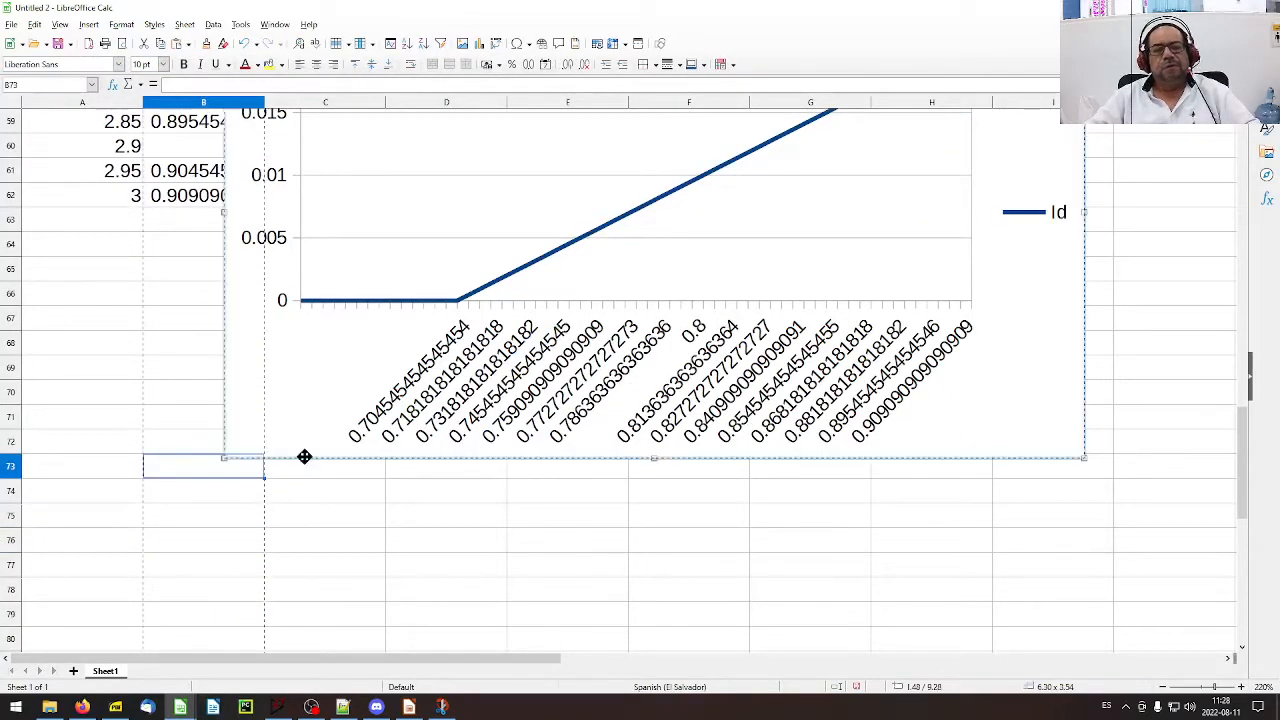
left_click_drag(223, 456, 426, 345)
scroll(371, 434, "up", 4)
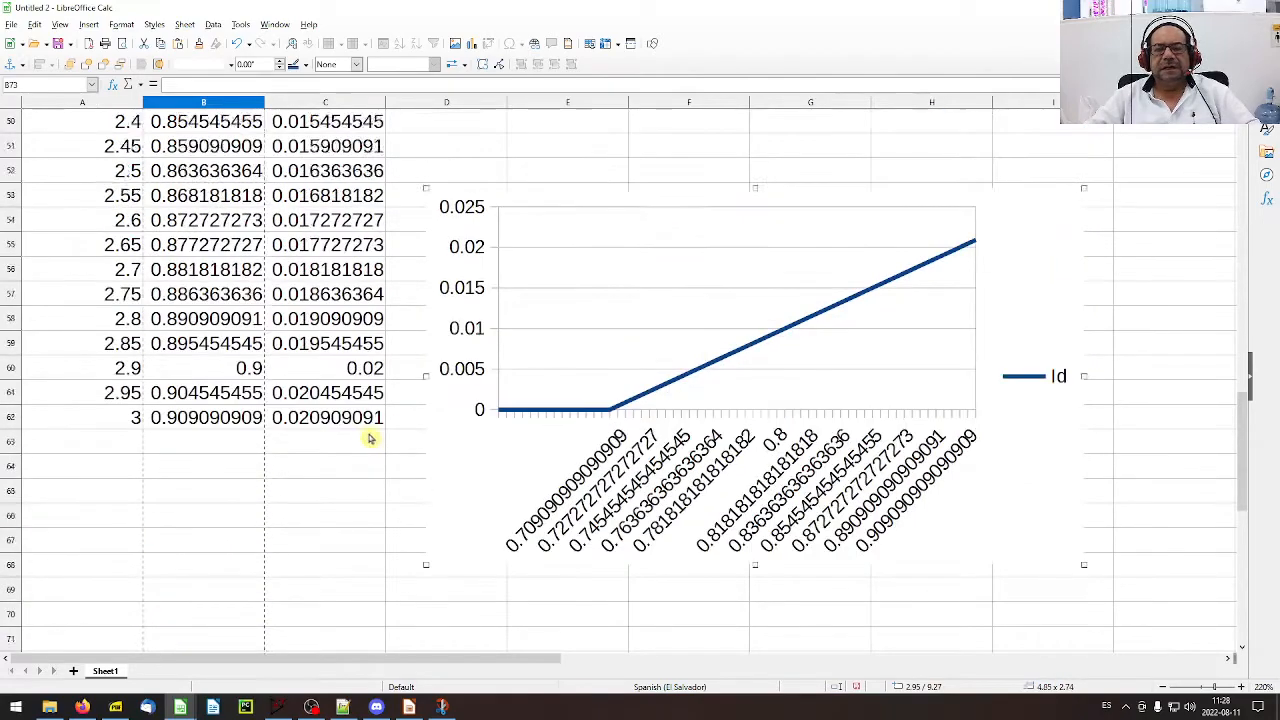
left_click_drag(734, 349, 787, 224)
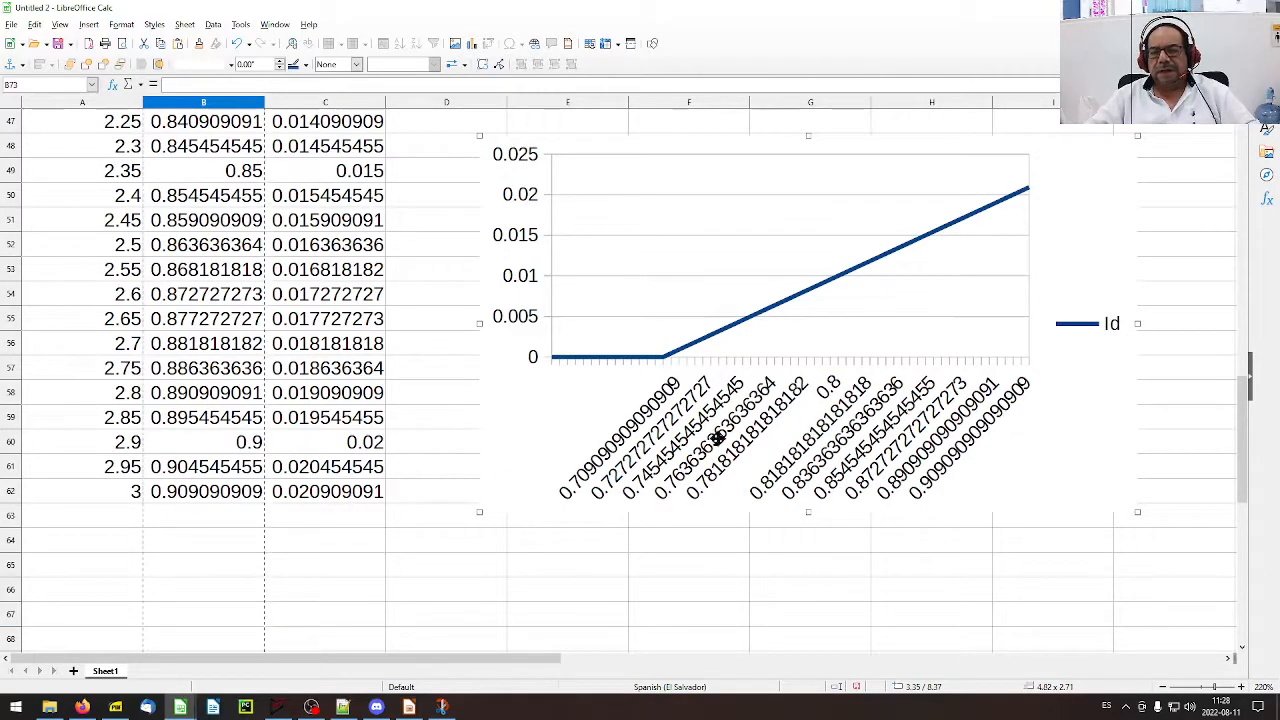
left_click(336, 492)
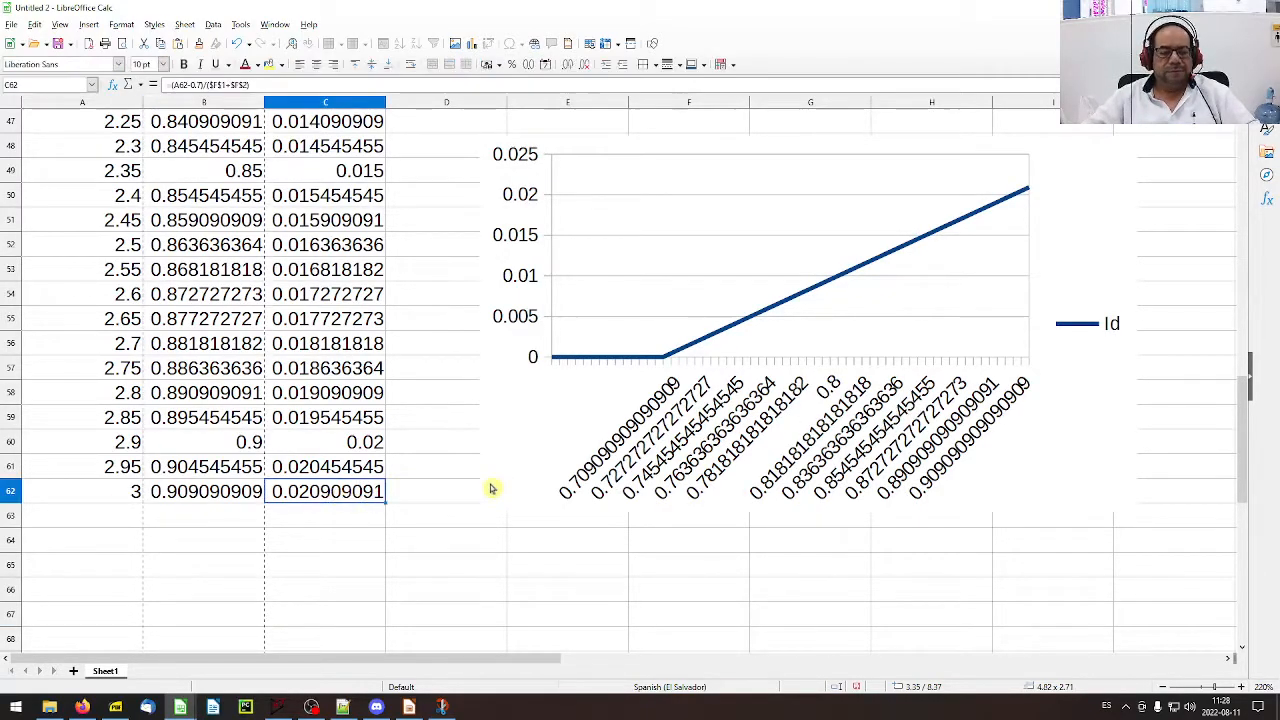
key("shift+Left")
key("ctrl+shift+Up")
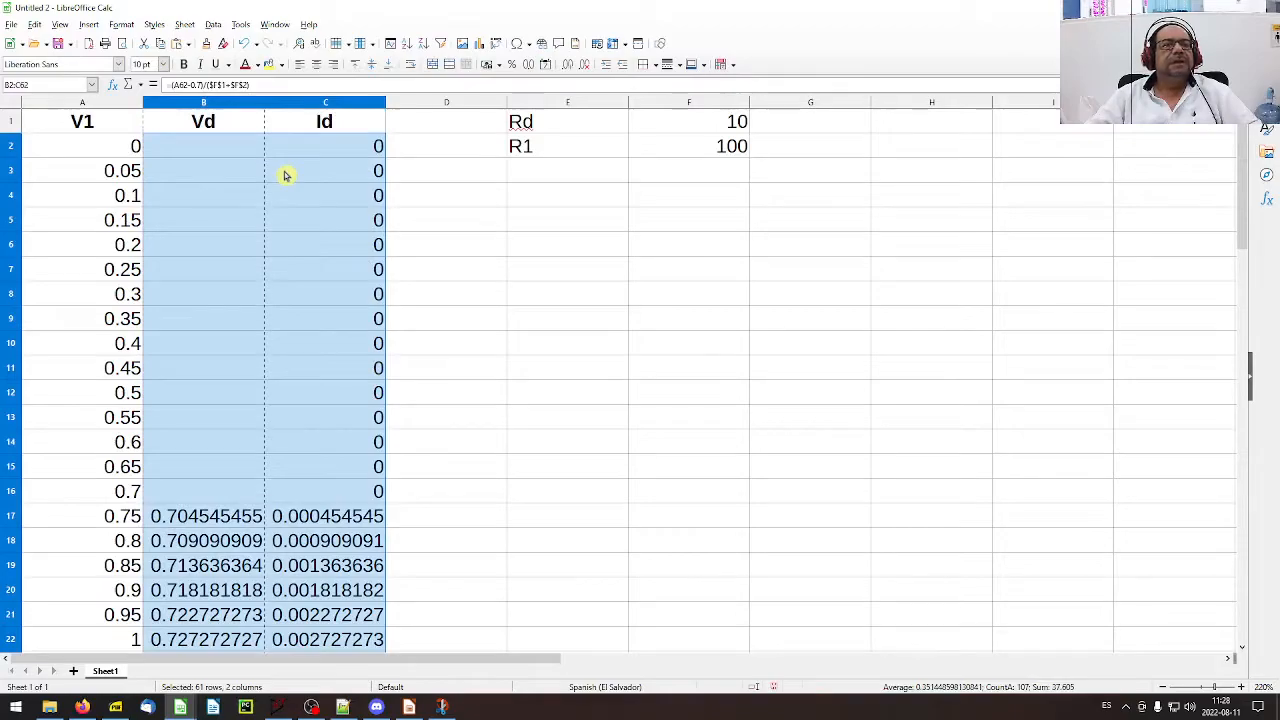
left_click(120, 24)
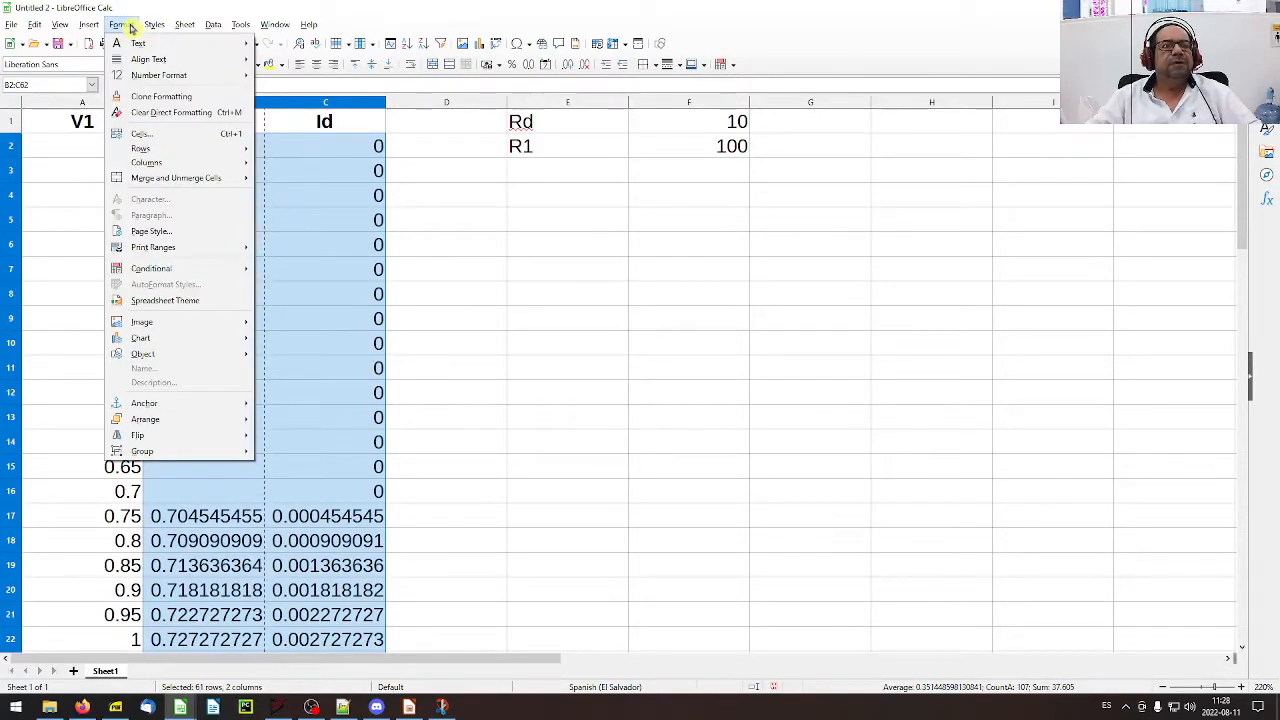
left_click(160, 133)
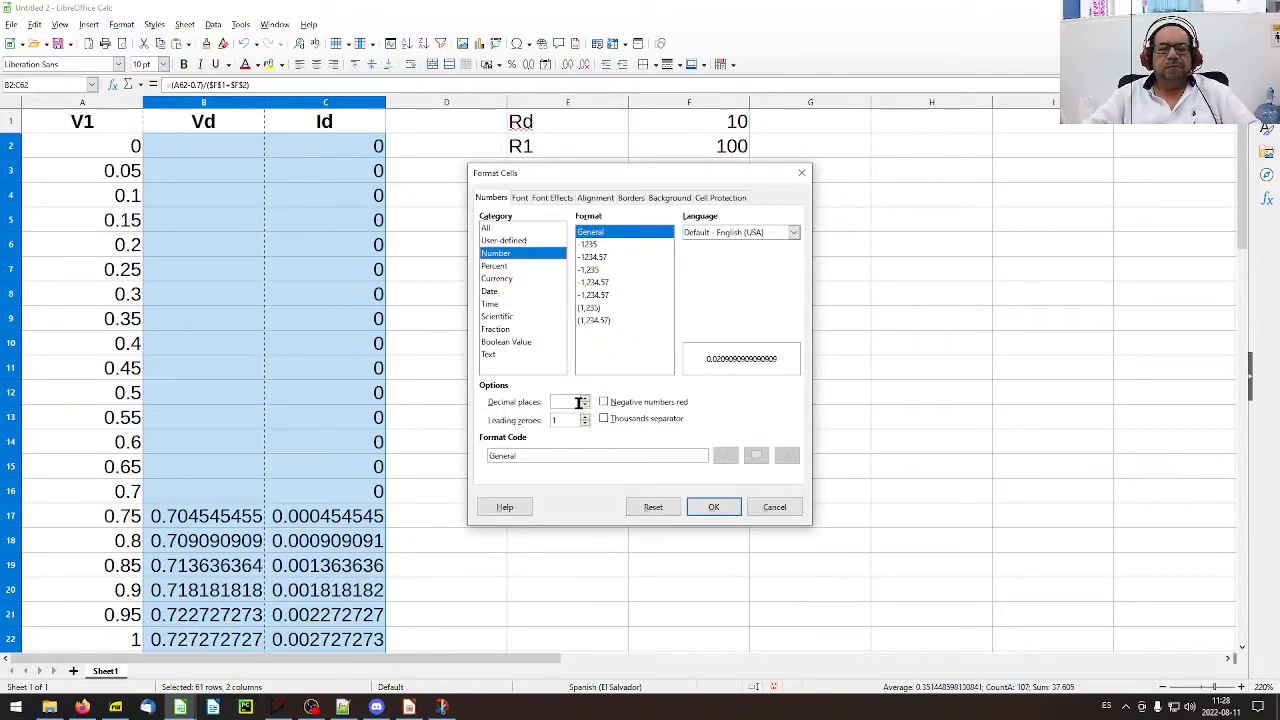
type("2")
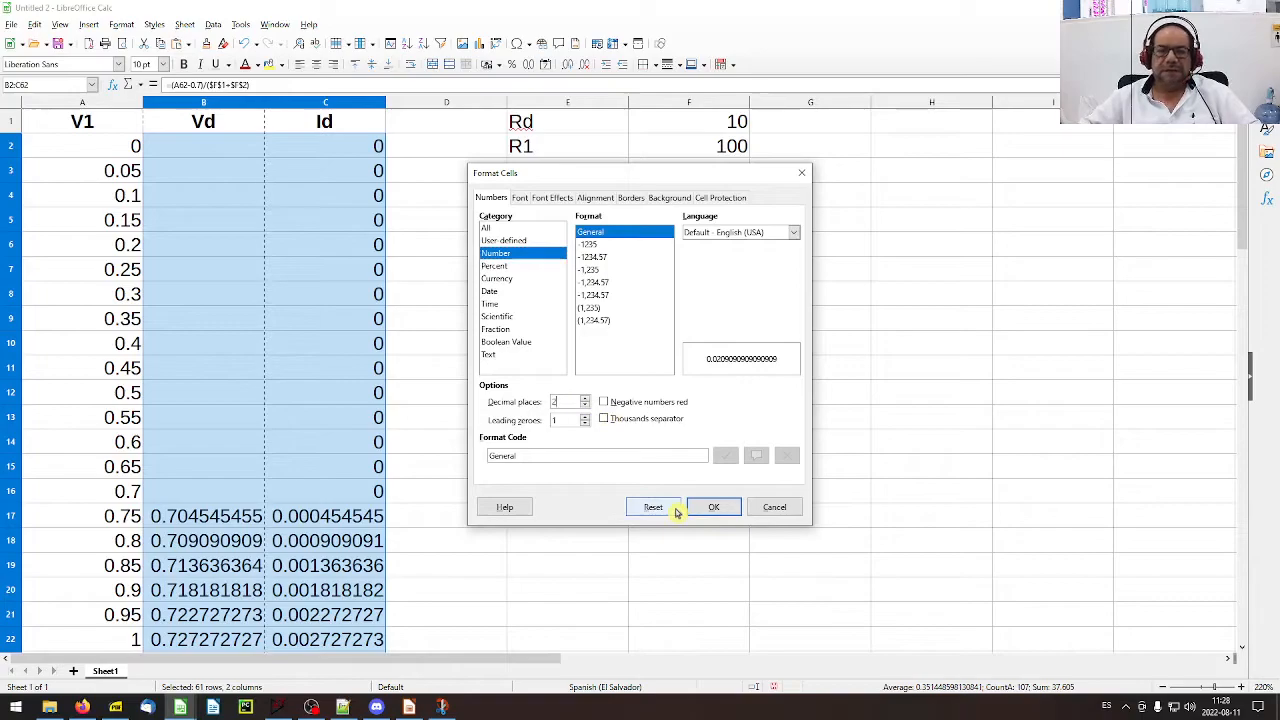
left_click(775, 510)
left_click(686, 538)
- Format the Vd values in B17:B62 as numbers with 2 decimal places
left_click(258, 515)
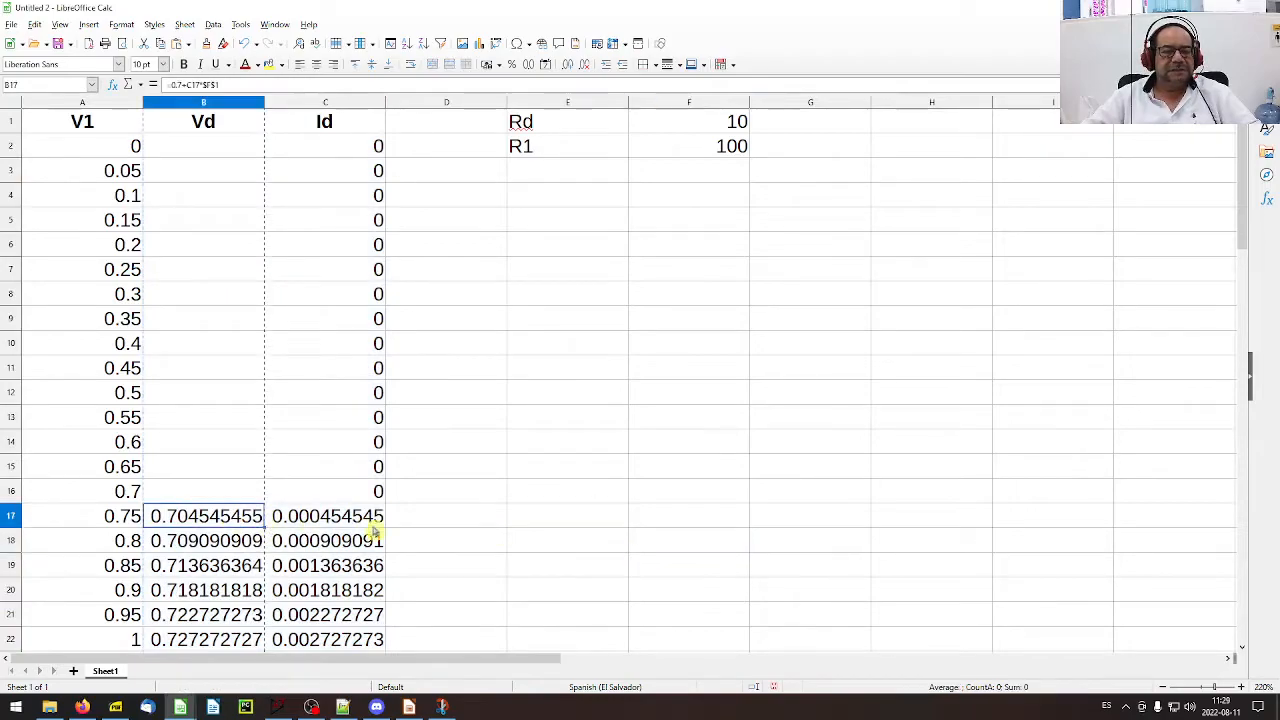
scroll(474, 526, "down", 12)
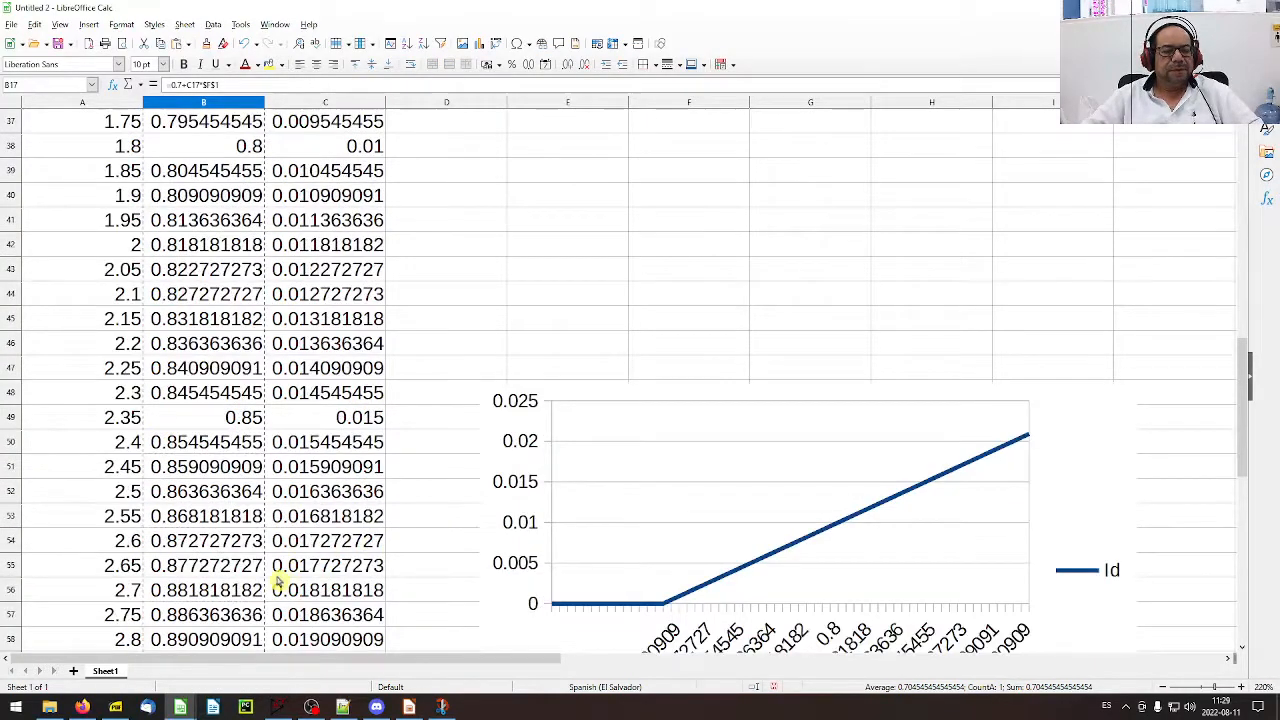
scroll(279, 580, "down", 4)
left_click(226, 449, "shift")
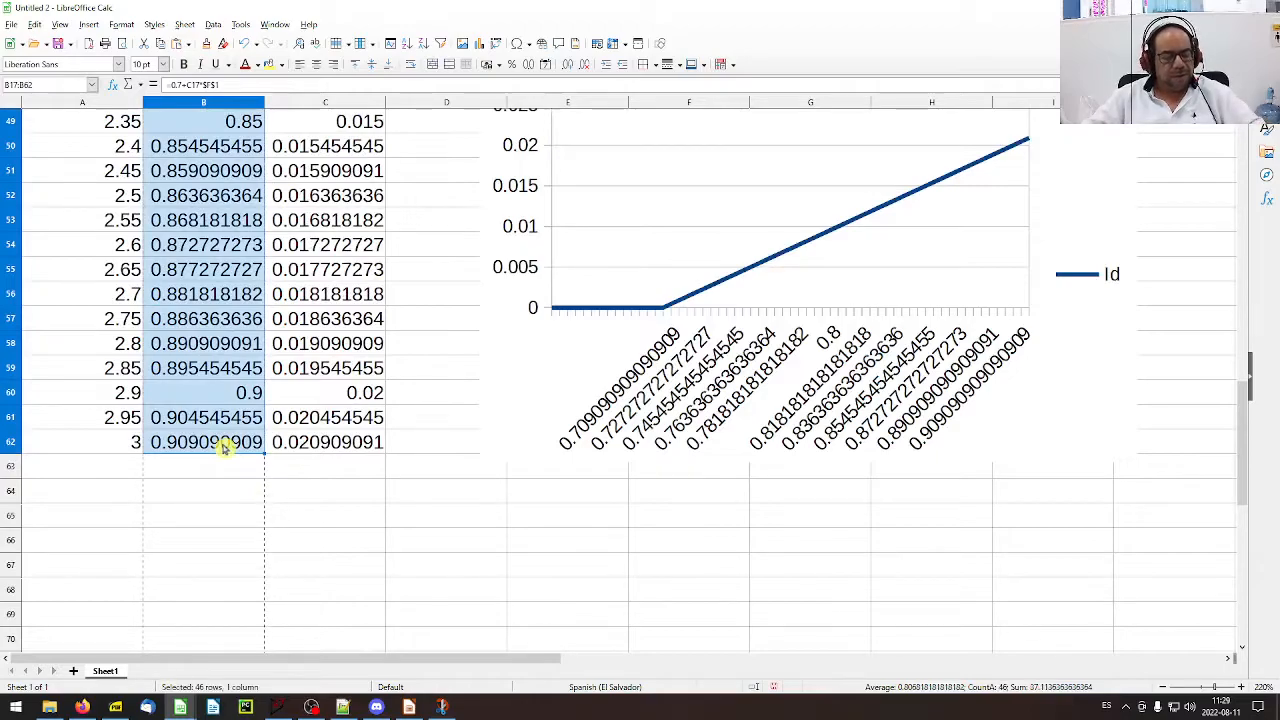
key("ctrl+1")
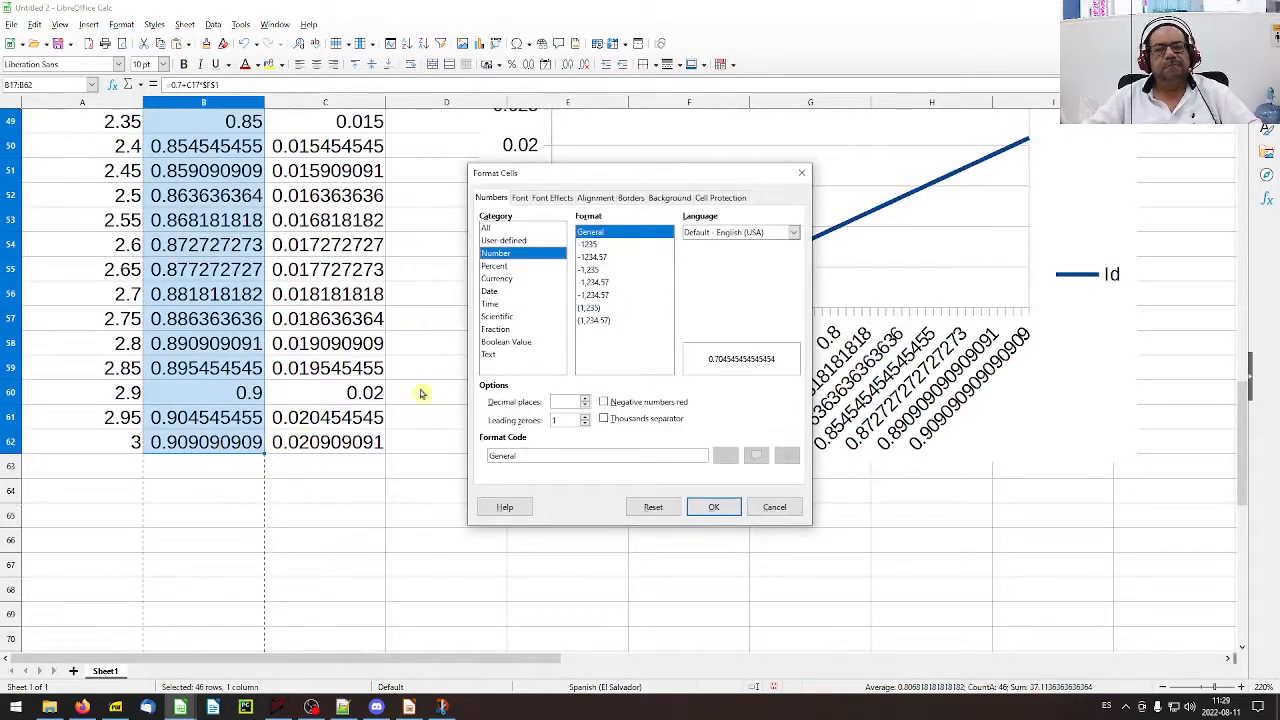
left_click(567, 402)
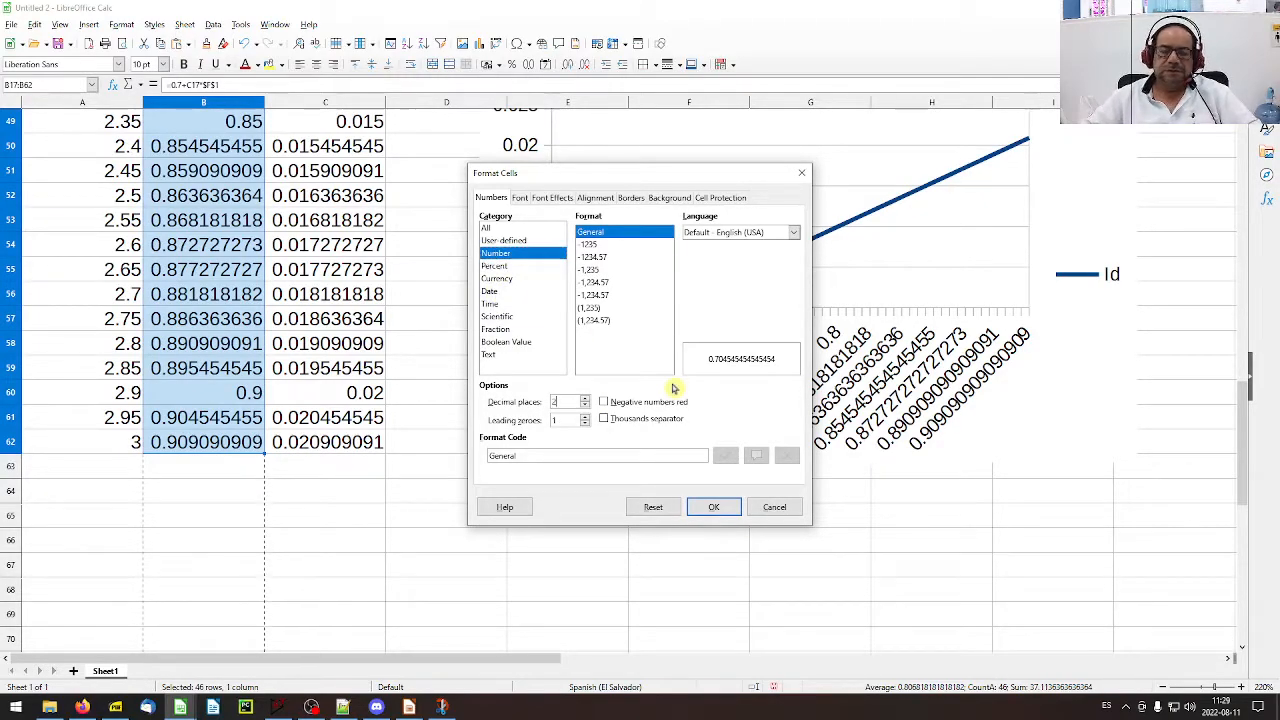
key("Return")
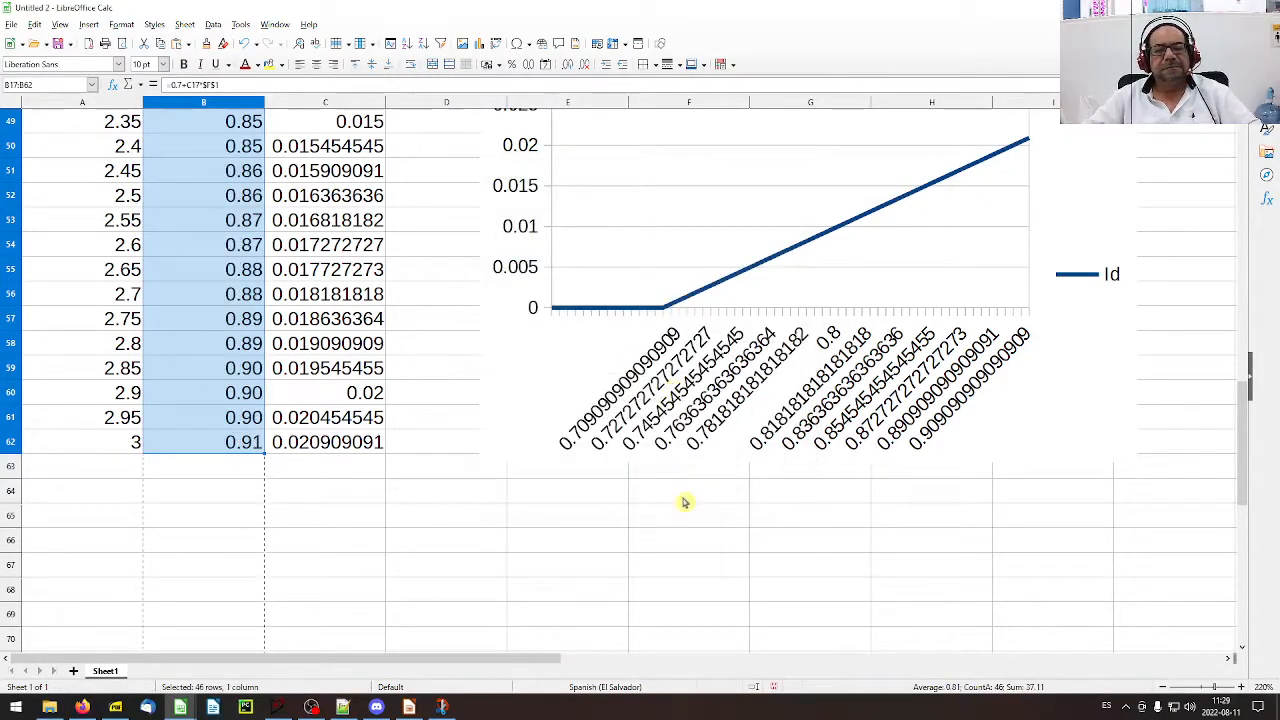
- Format the Id values in C2:C62 as scientific numbers with the format code 0.00E+00
left_click(356, 442)
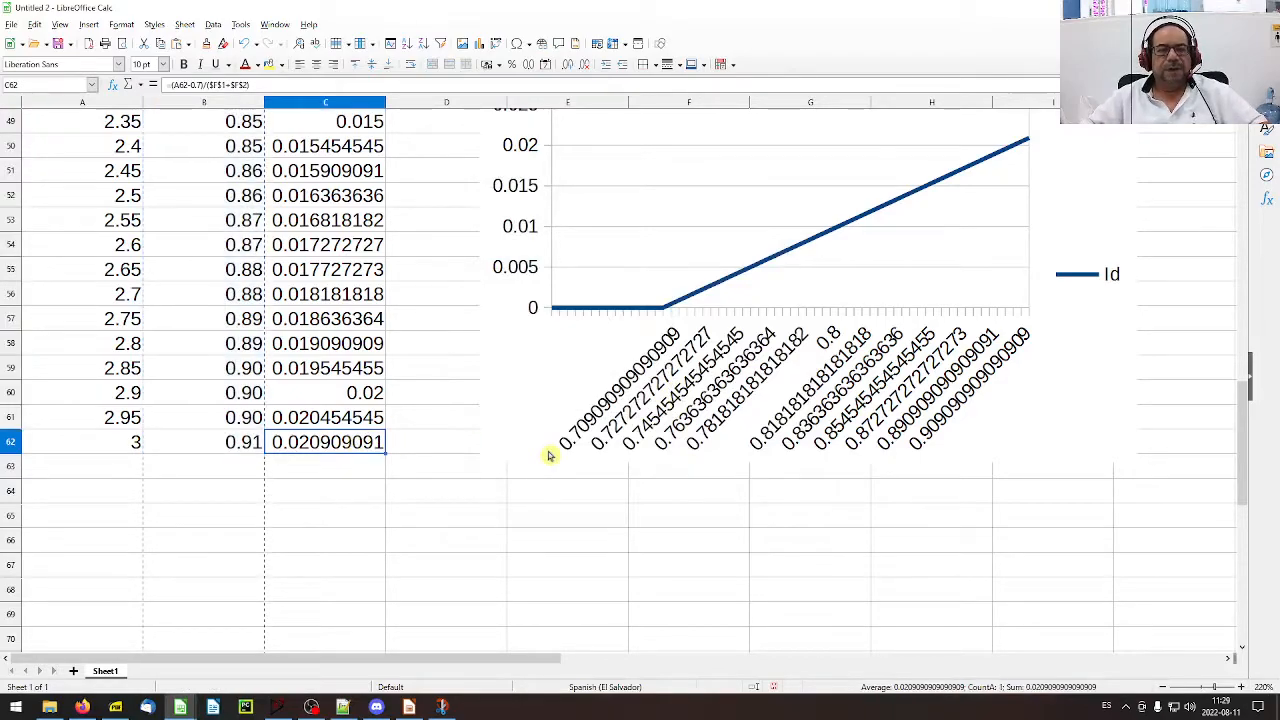
key("ctrl+shift+Up")
key("shift+Down")
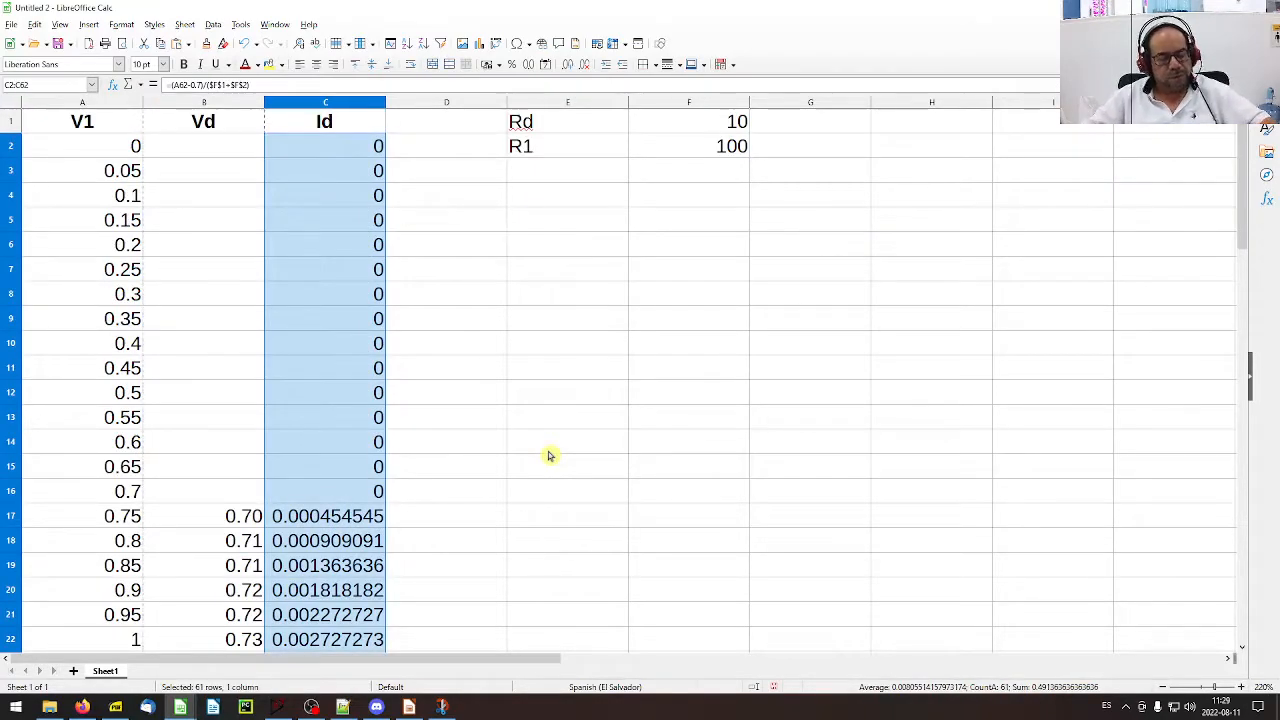
key("ctrl+1")
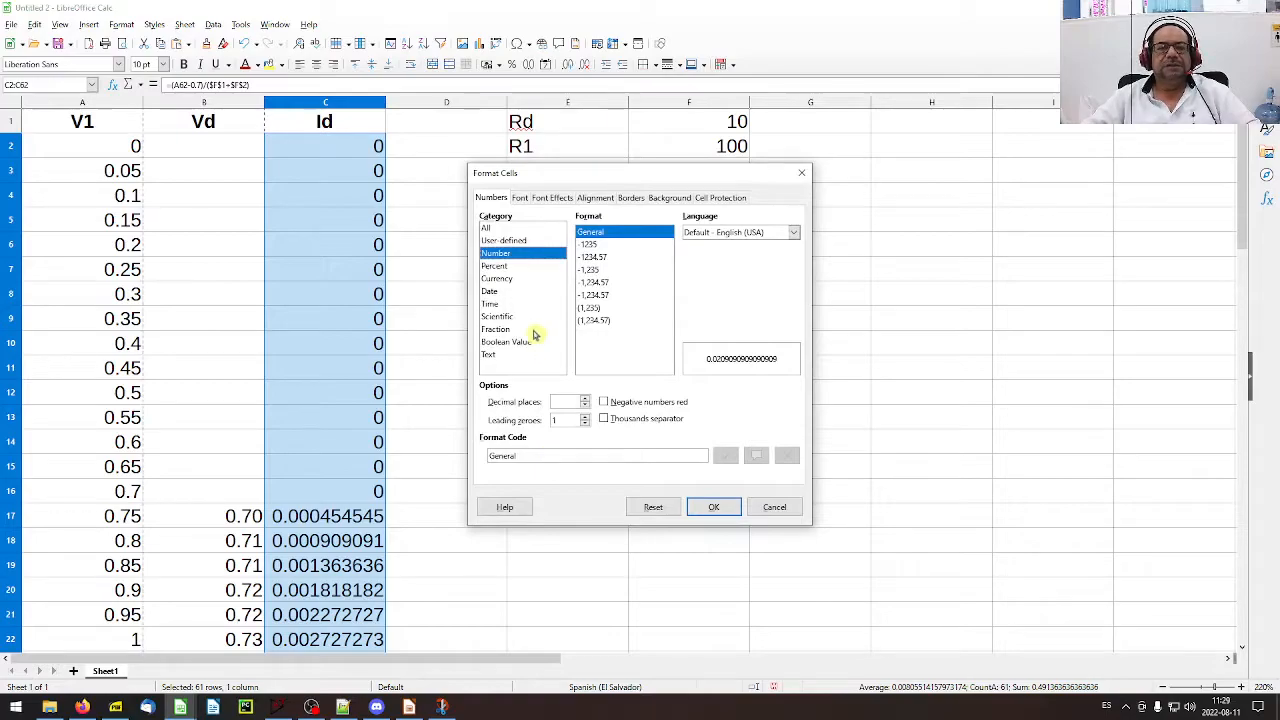
left_click(505, 317)
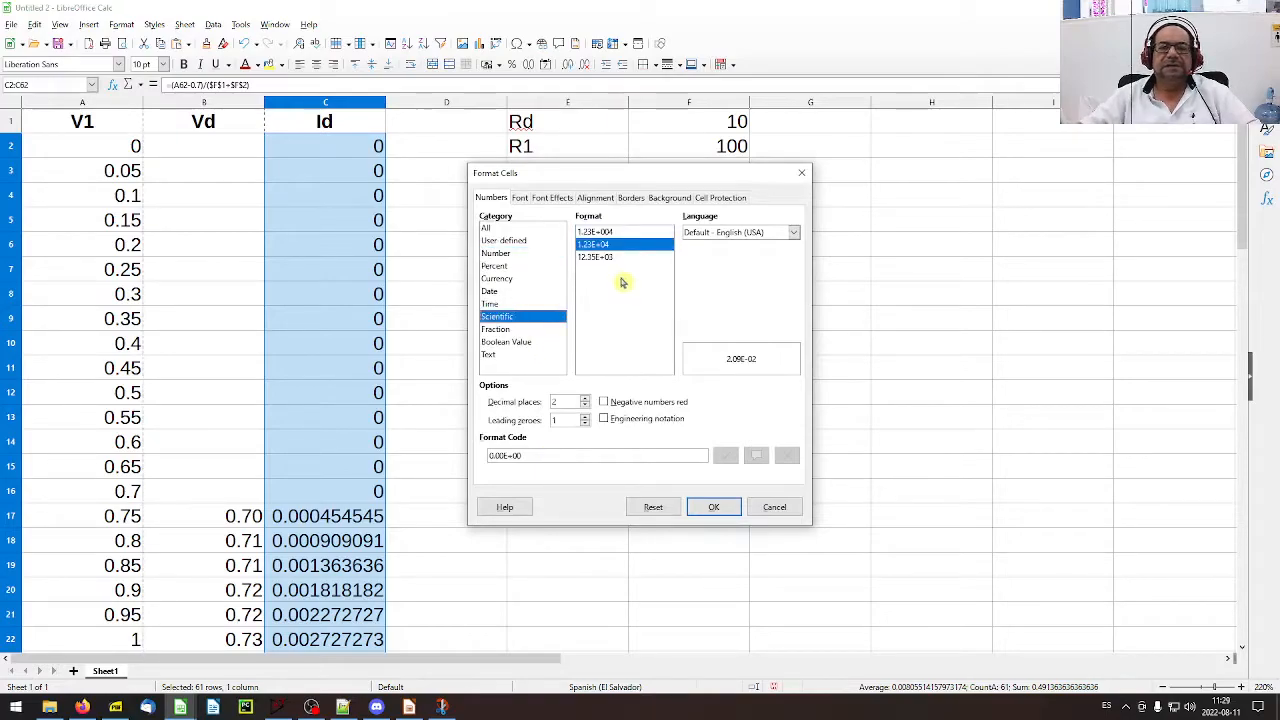
left_click(704, 508)
- Delete the old Id line chart beside the last data rows
scroll(690, 510, "down", 5)
scroll(688, 509, "up", 5)
scroll(688, 509, "down", 16)
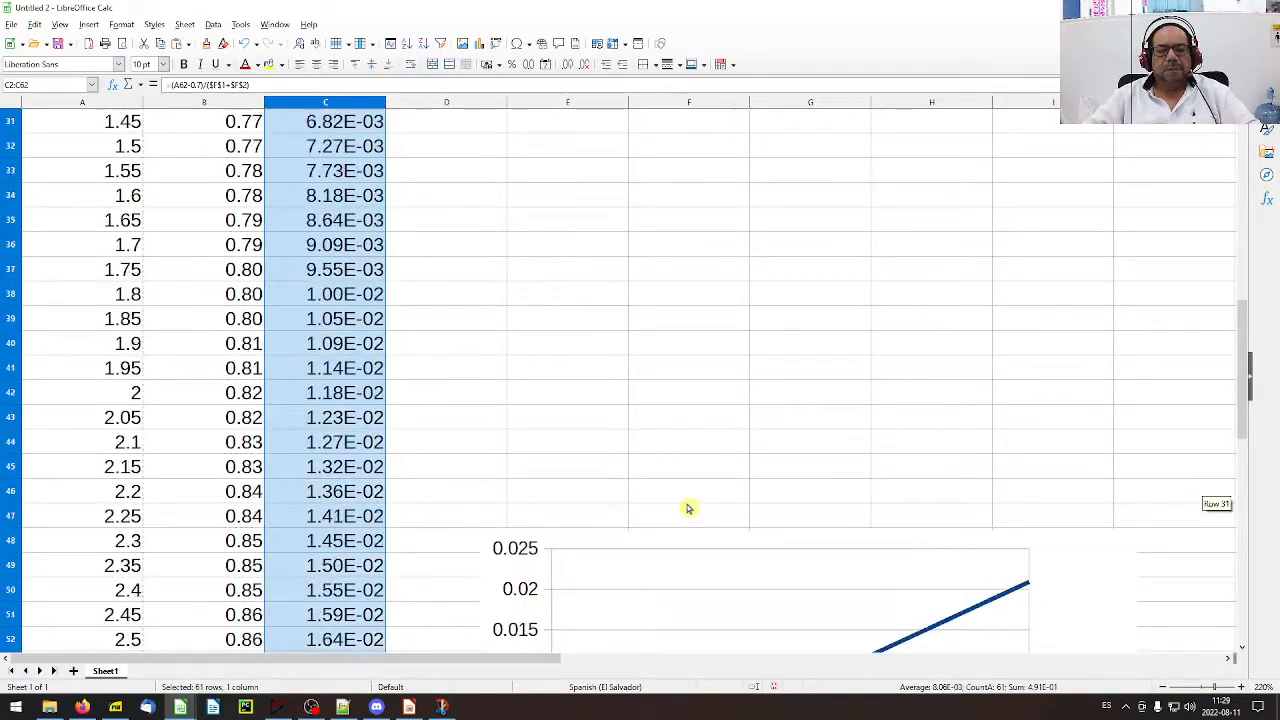
scroll(684, 374, "up", 2)
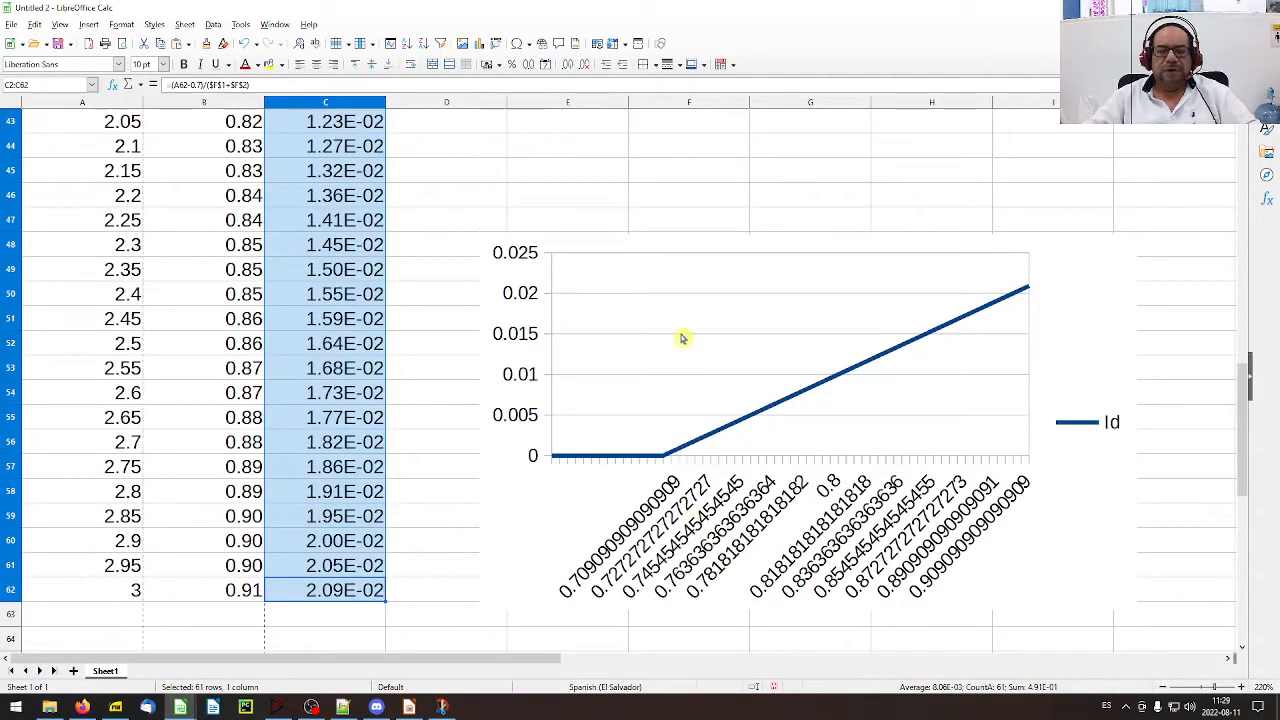
left_click(683, 338)
key("Delete")
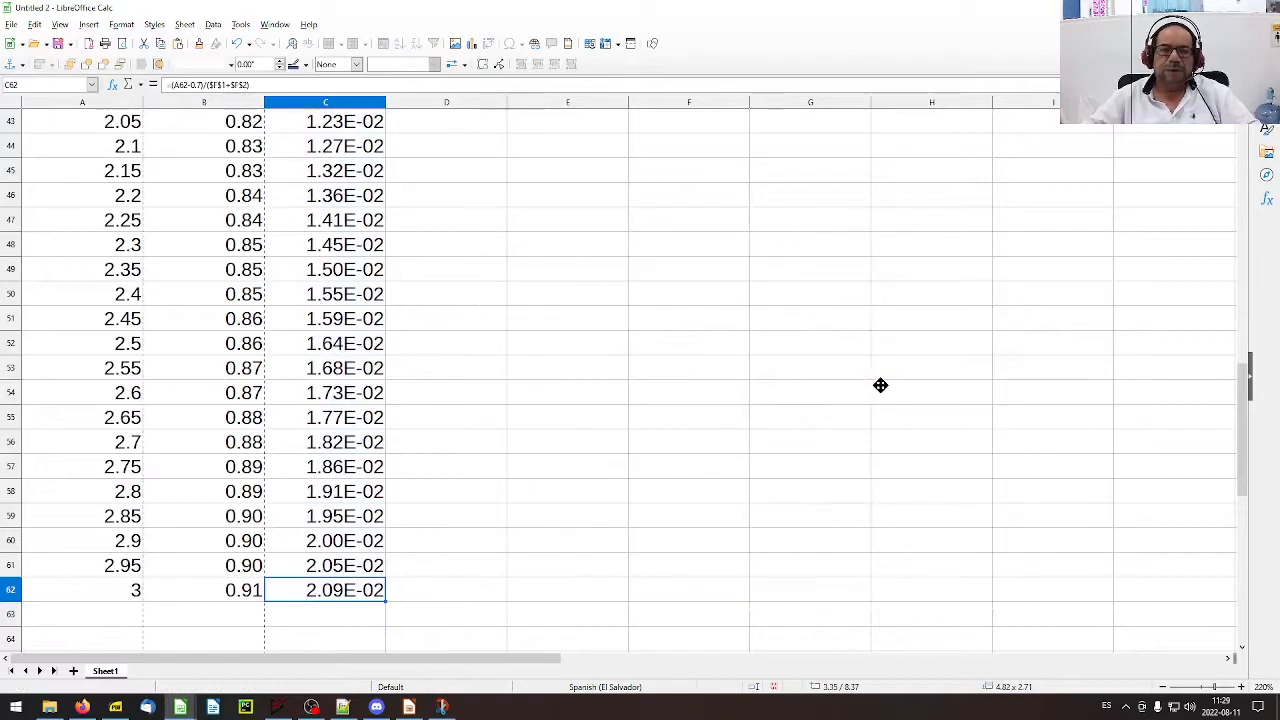
- Create a lines-only line chart from the Vd and Id range B1:C62, using the first column as labels
left_click(334, 594)
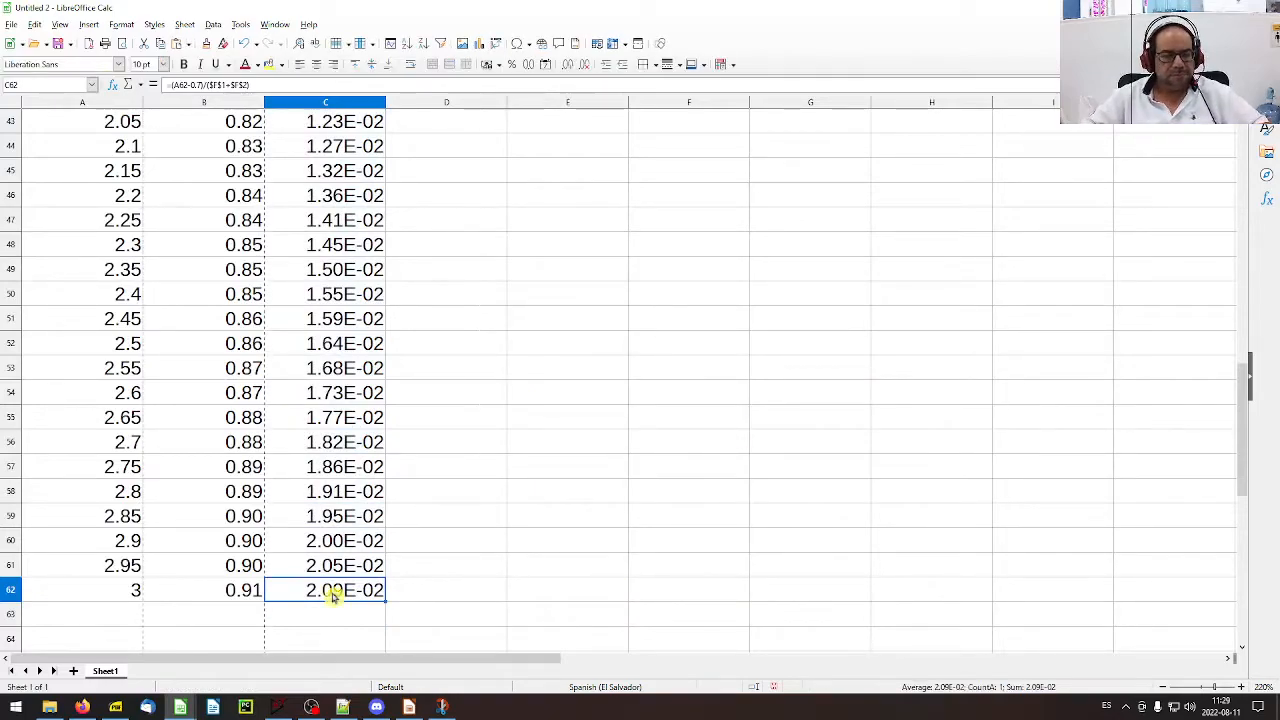
key("shift+Left")
key("ctrl+shift+Up")
key("ctrl+shift+Up")
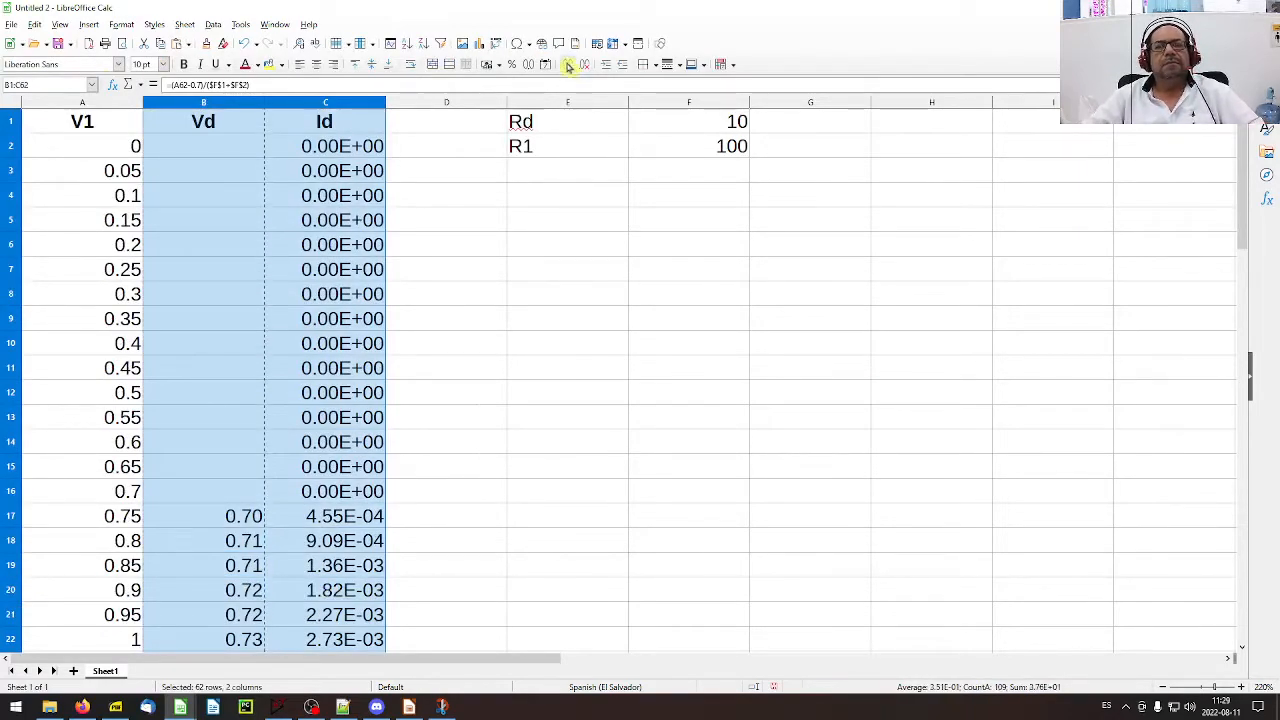
left_click(480, 45)
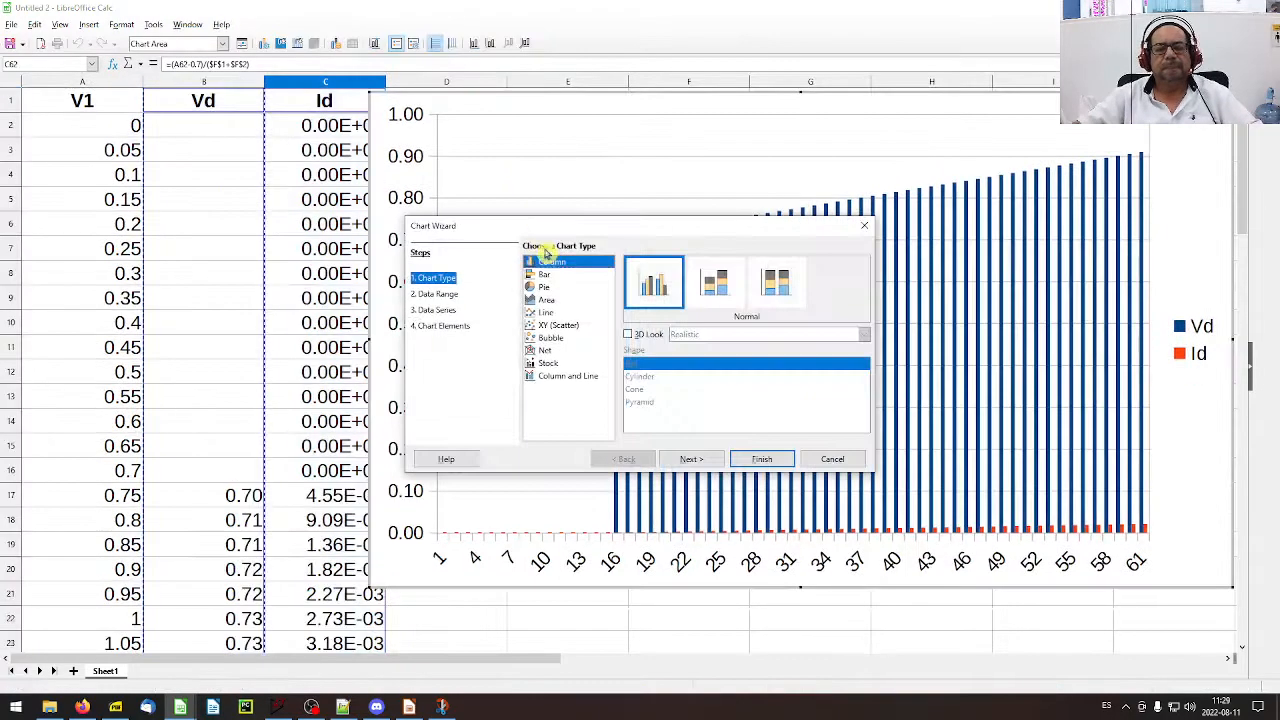
left_click(545, 313)
left_click(776, 283)
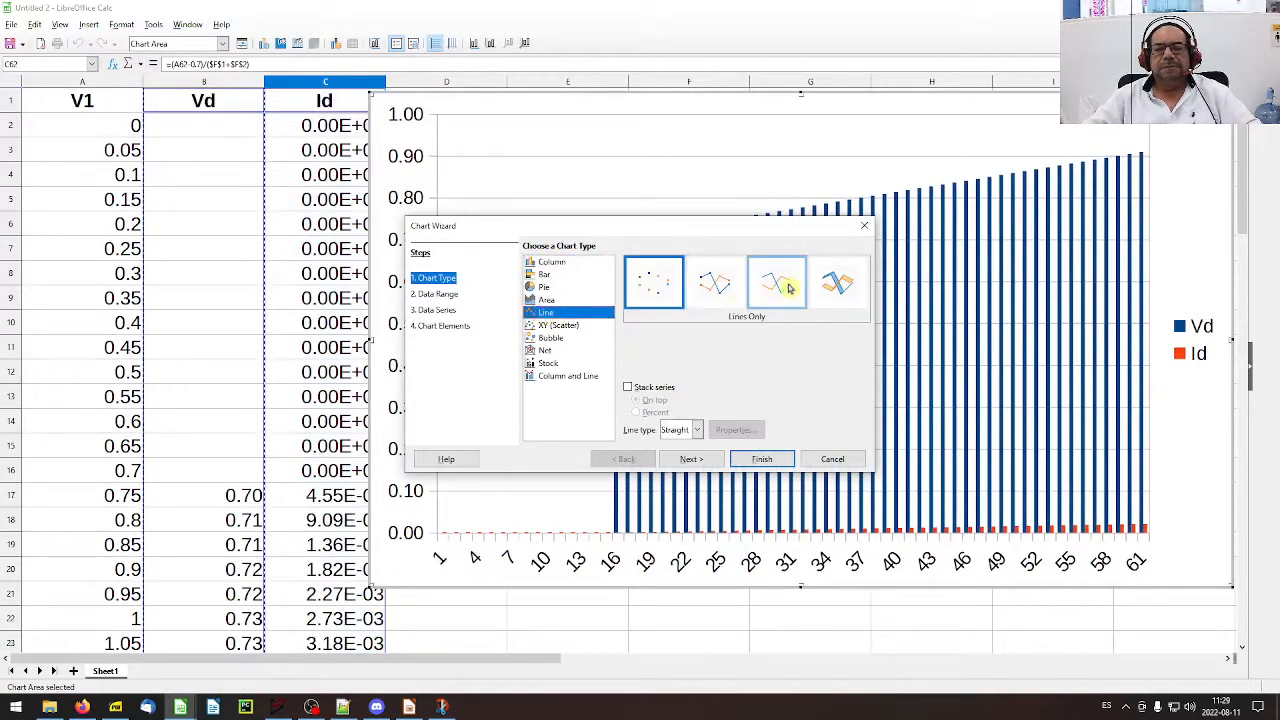
left_click(688, 459)
left_click(527, 328)
left_click(775, 458)
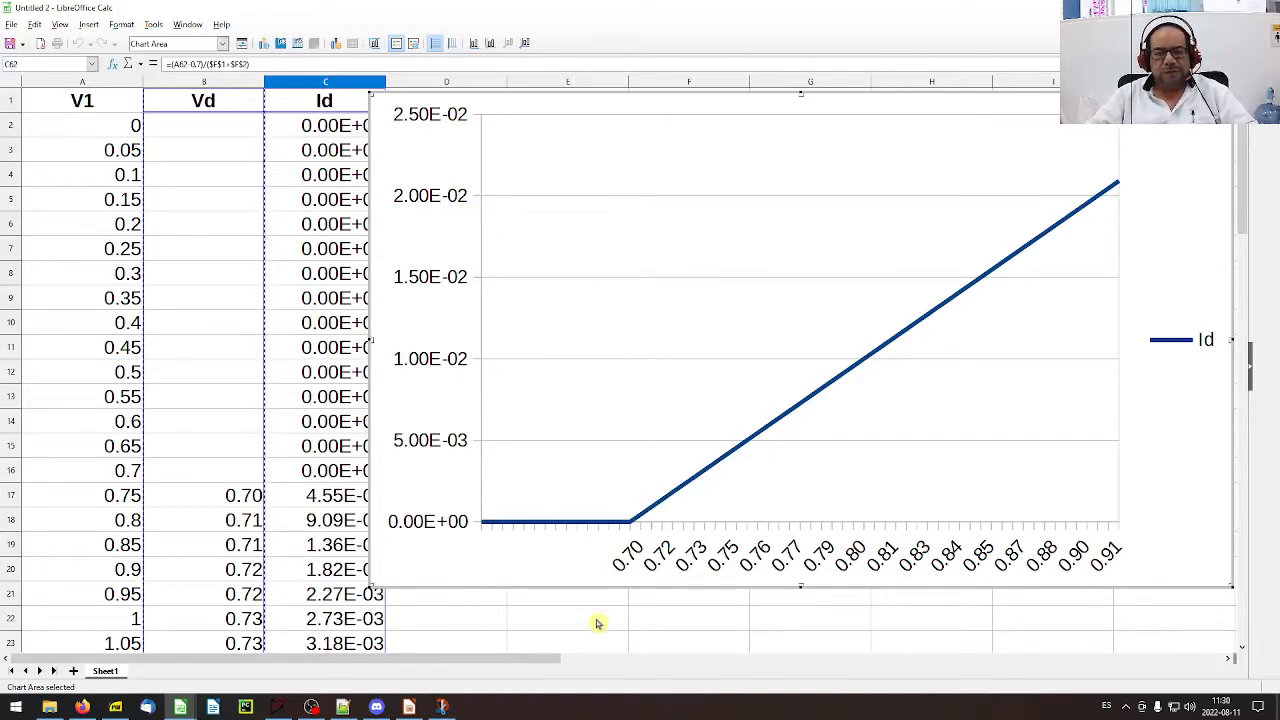
- Move the new chart sideways so that it no longer covers the Id column
left_click(494, 566)
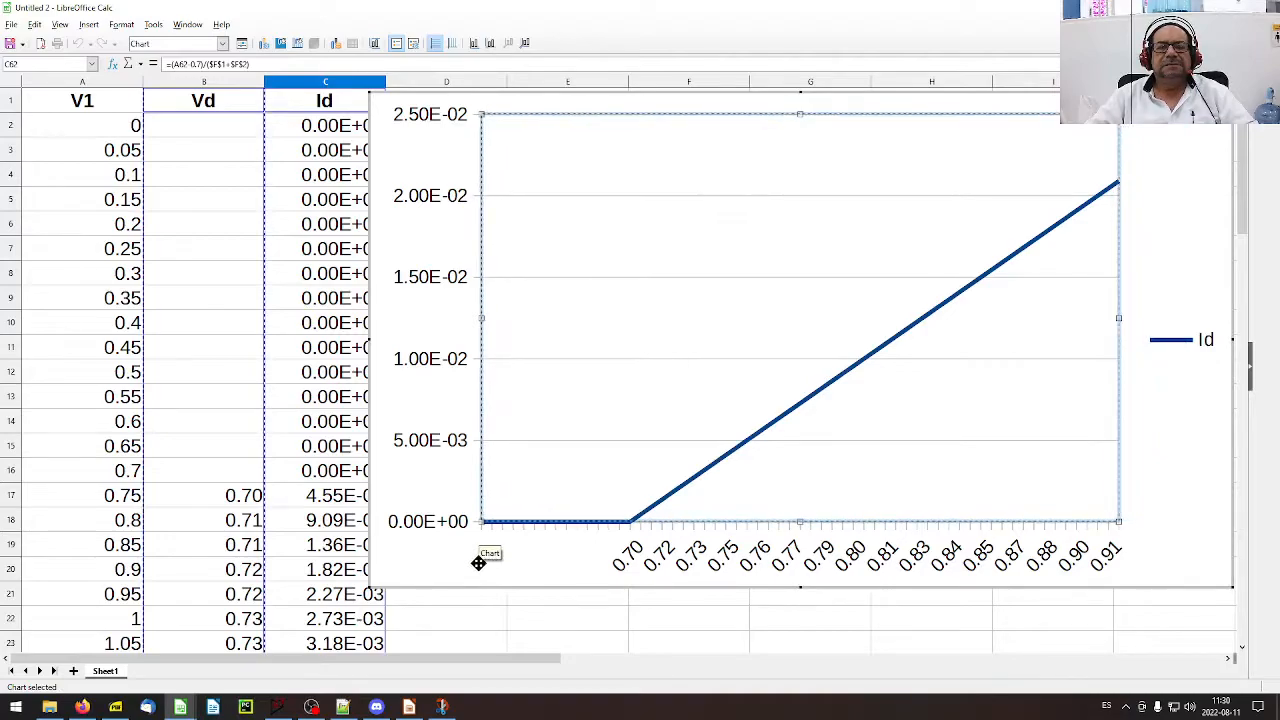
left_click(549, 644)
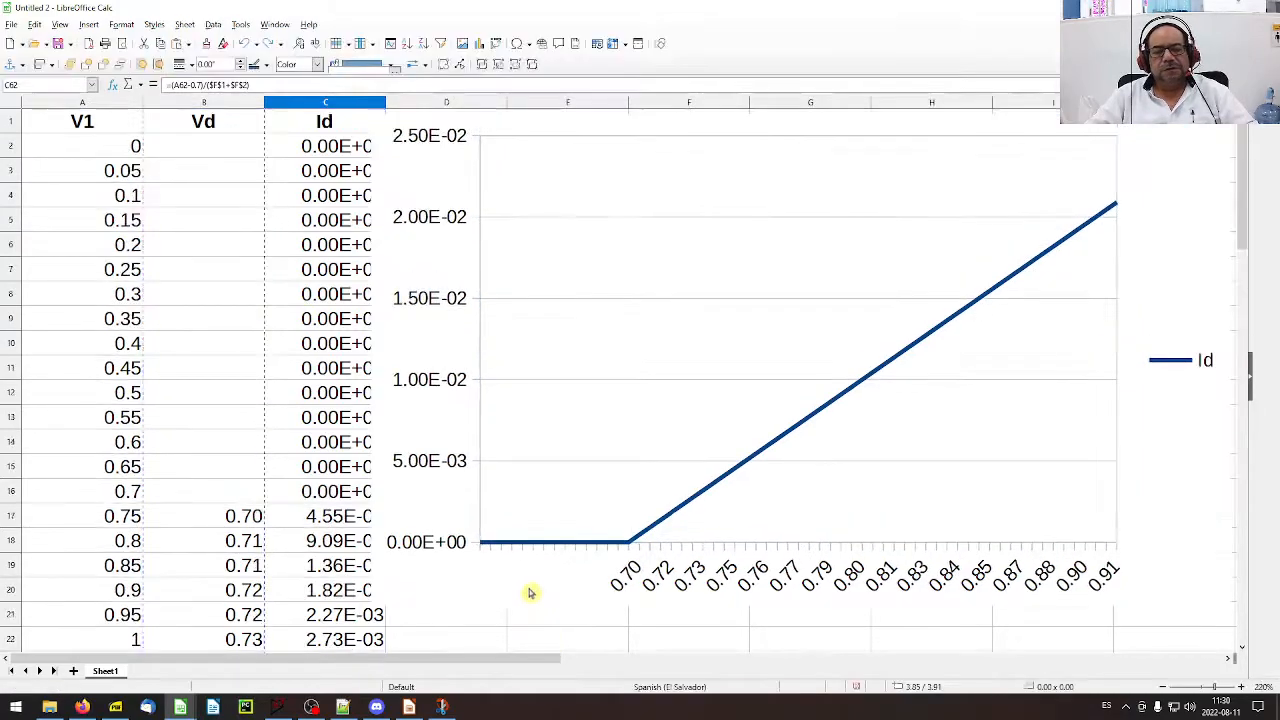
left_click_drag(511, 583, 557, 590)
left_click(717, 624)
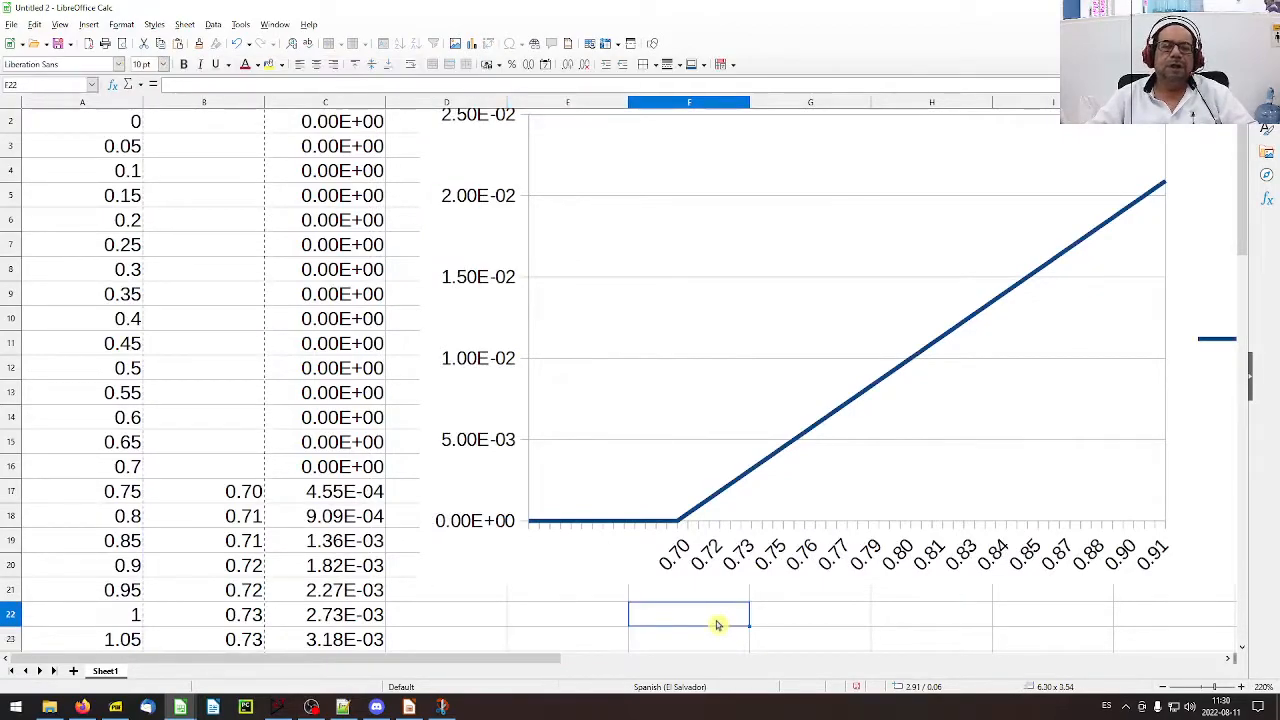
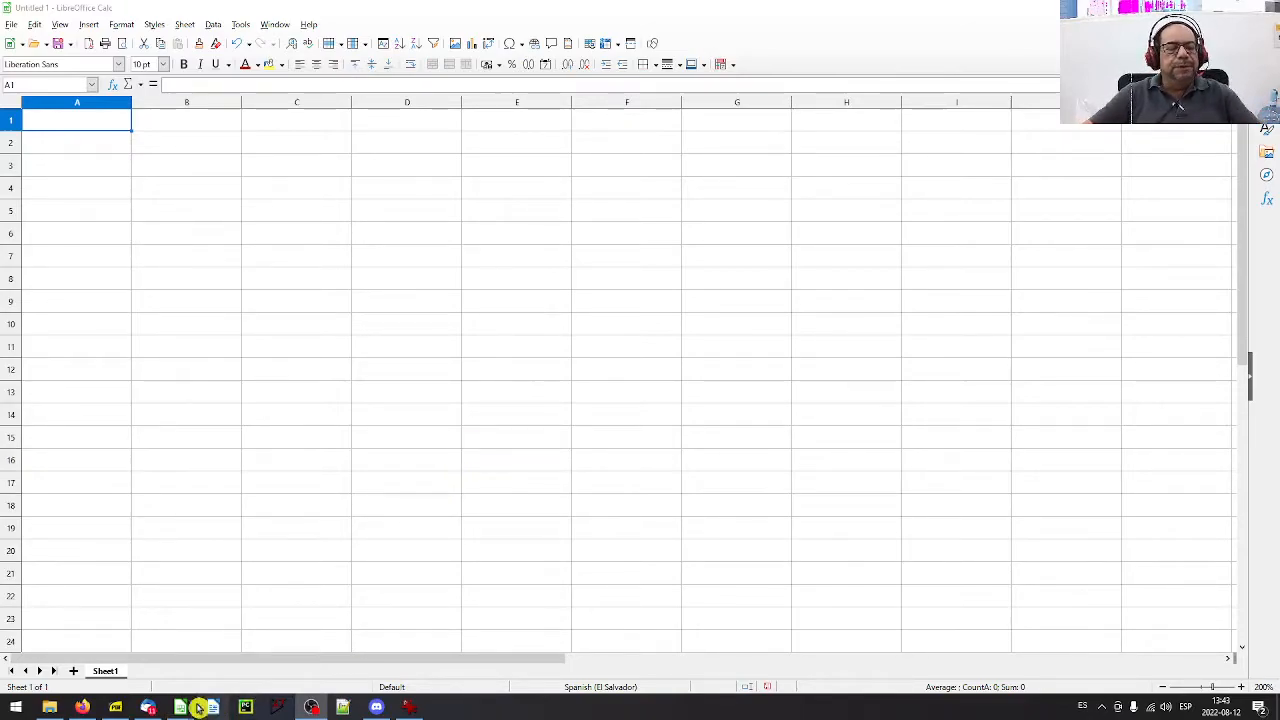
- Switch to the Vsrm.ods spreadsheet and examine its time, V(va)-V(vk) and I(D1) data and the I(D1) line chart
mouse_move(247, 708)
left_click(87, 651)
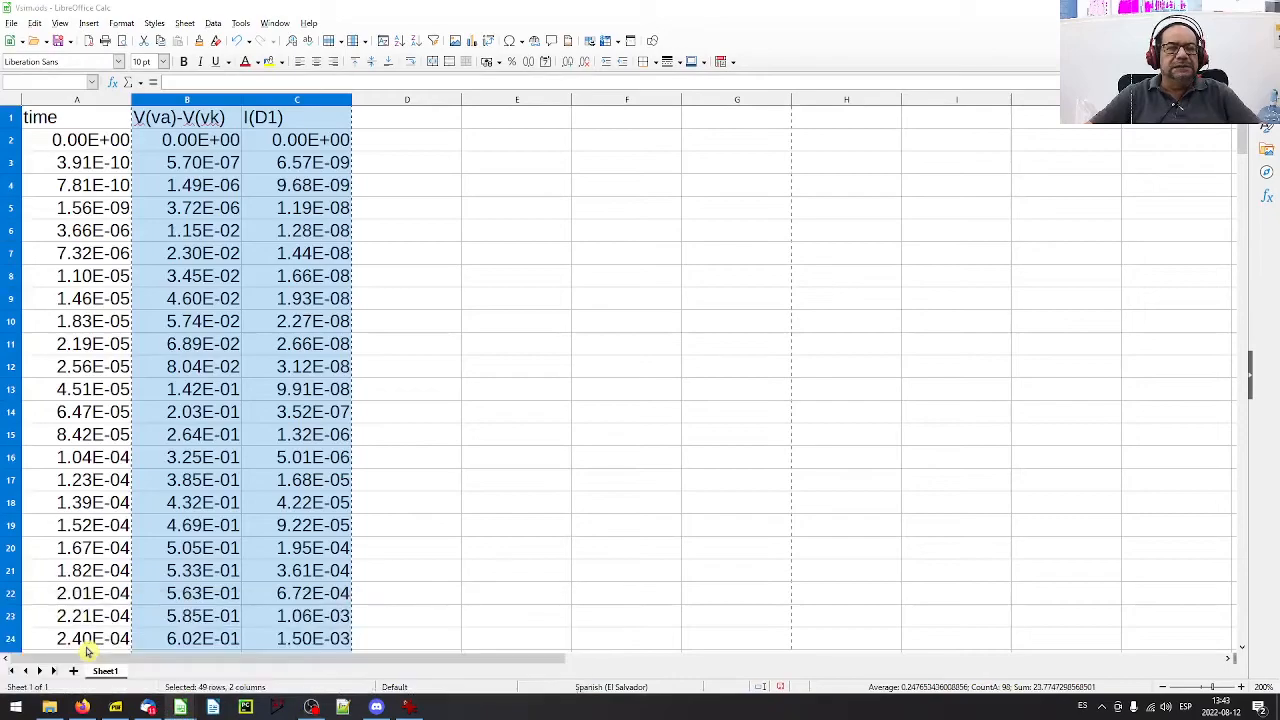
left_click(200, 164)
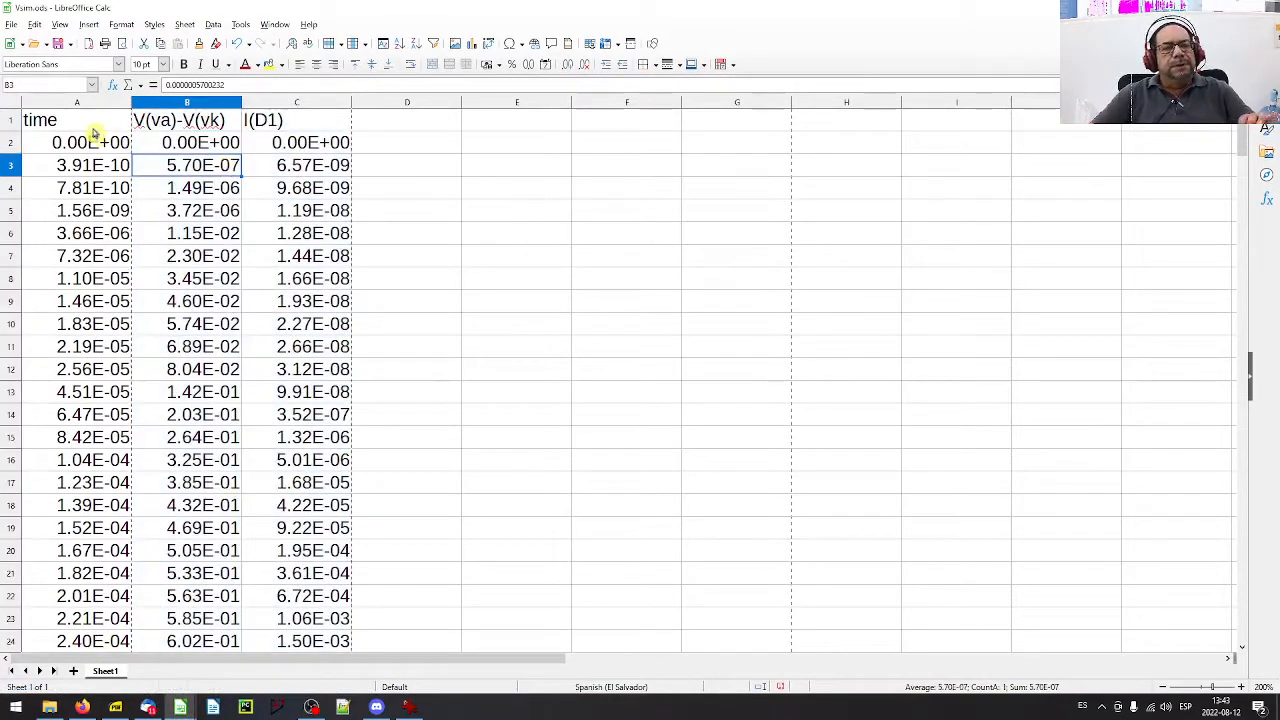
left_click(190, 121)
left_click(289, 124)
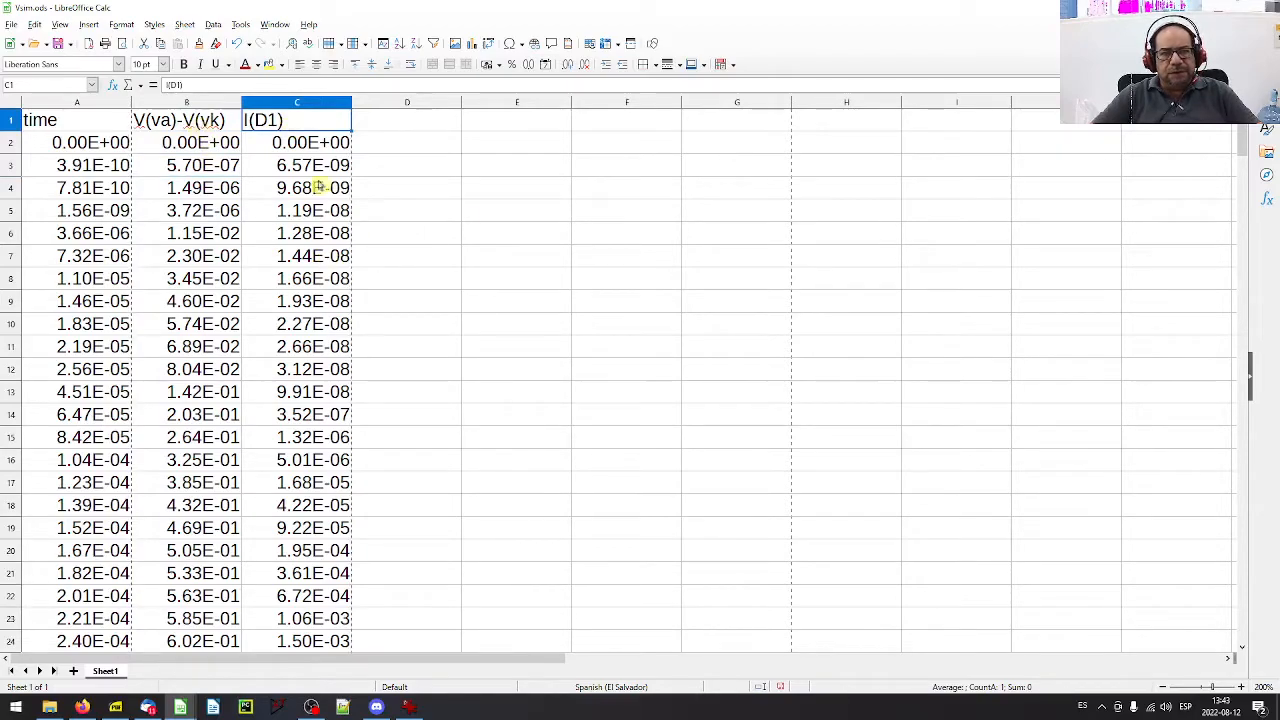
left_click_drag(1250, 135, 1247, 592)
scroll(1058, 448, "down", 8)
scroll(1056, 447, "up", 2)
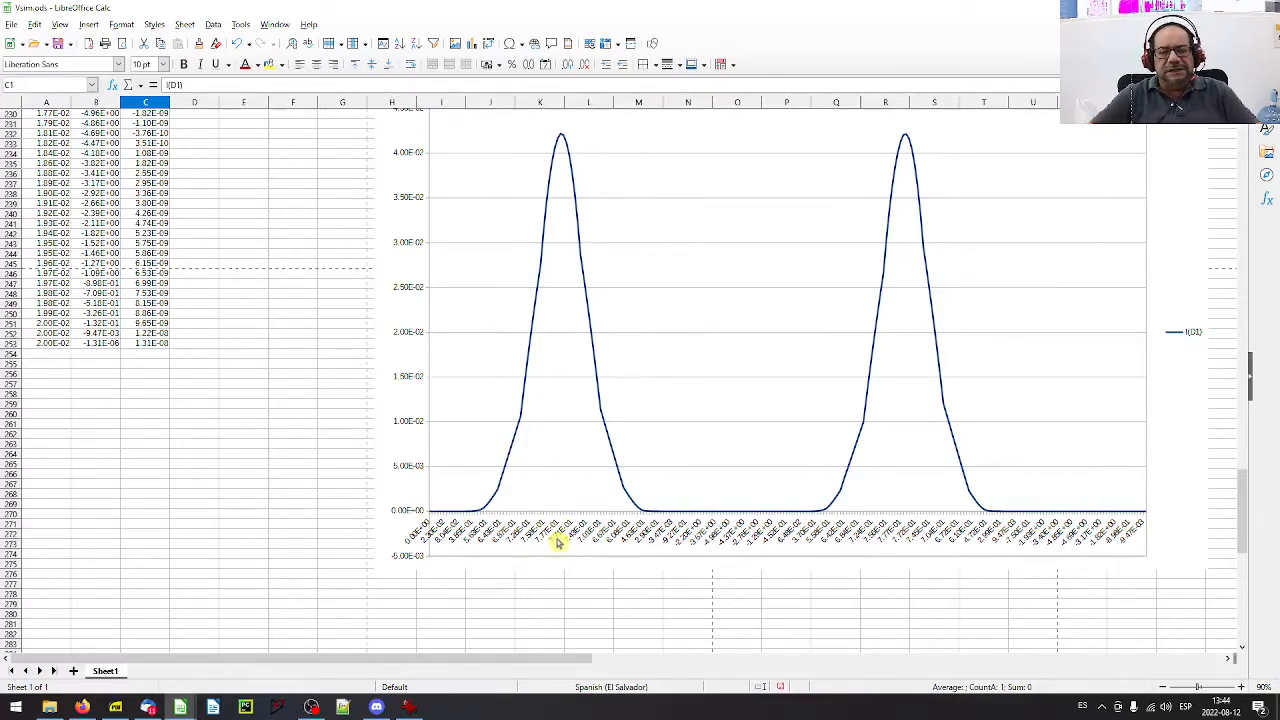
- Copy the V(va)-V(vk) and I(D1) columns with their headers, range B1:C253
scroll(480, 537, "up", 5)
scroll(937, 584, "right", 3)
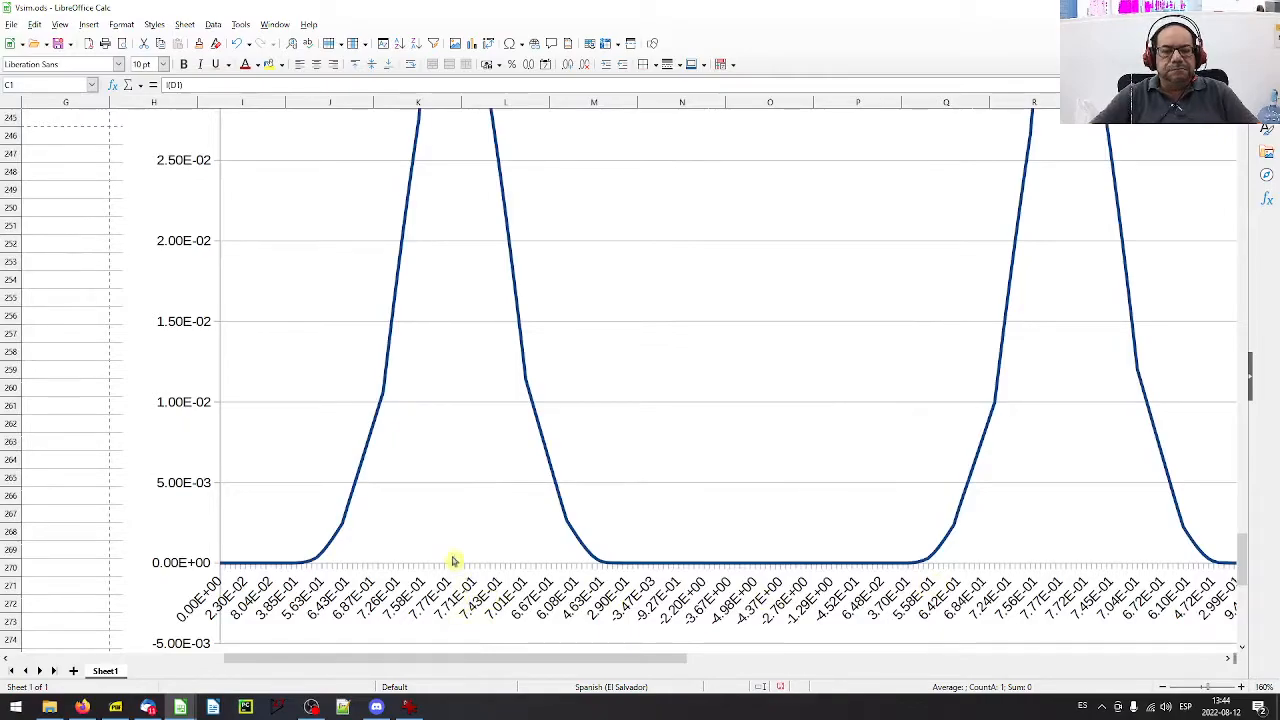
scroll(458, 435, "down", 4)
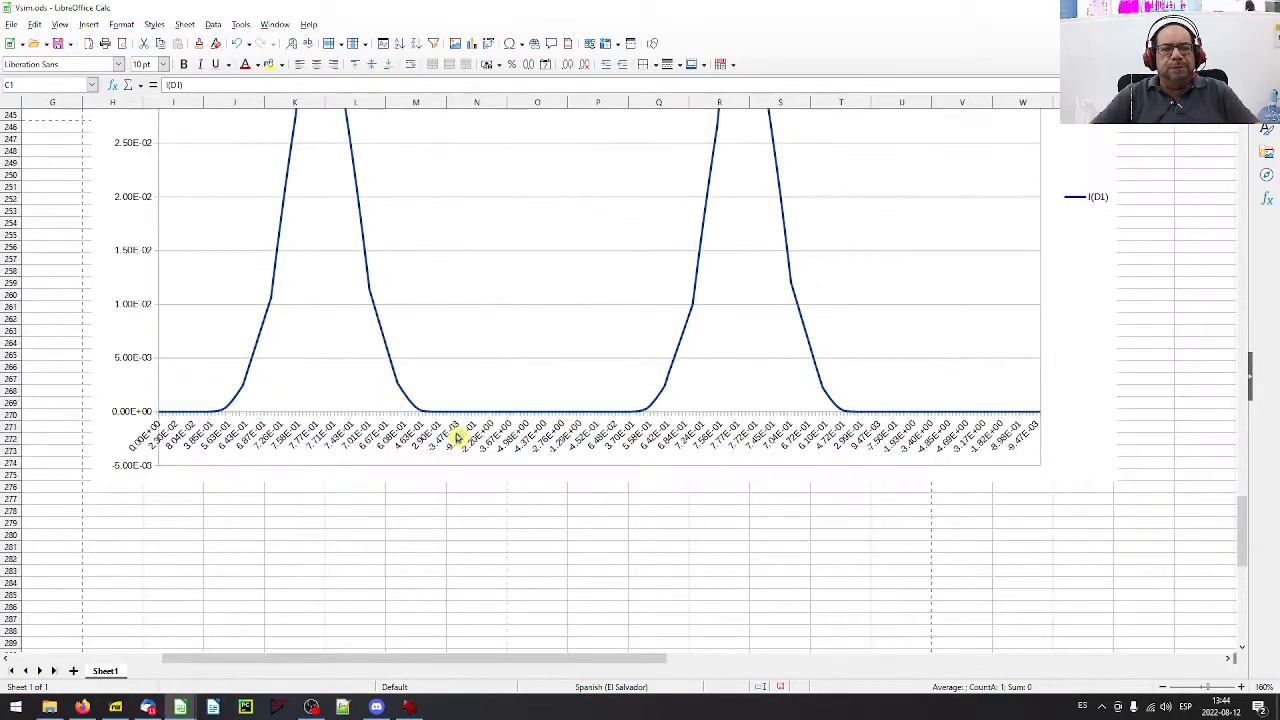
scroll(454, 441, "up", 1)
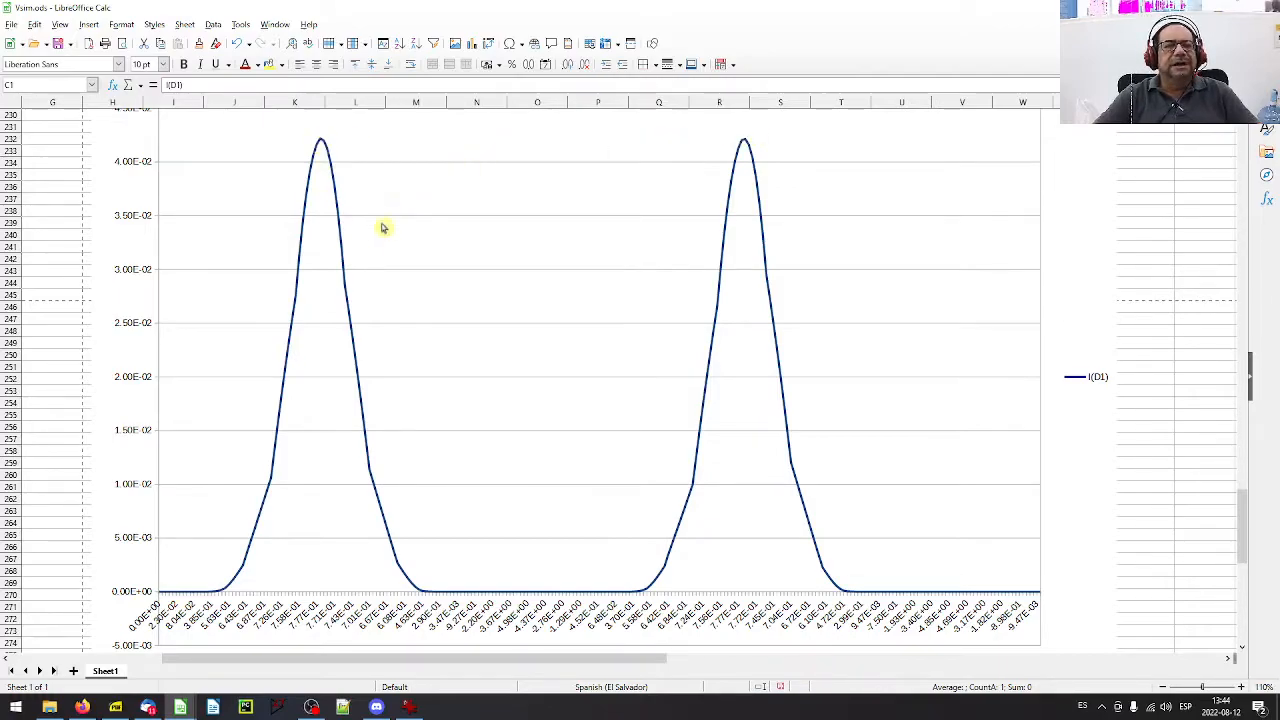
left_click(72, 248)
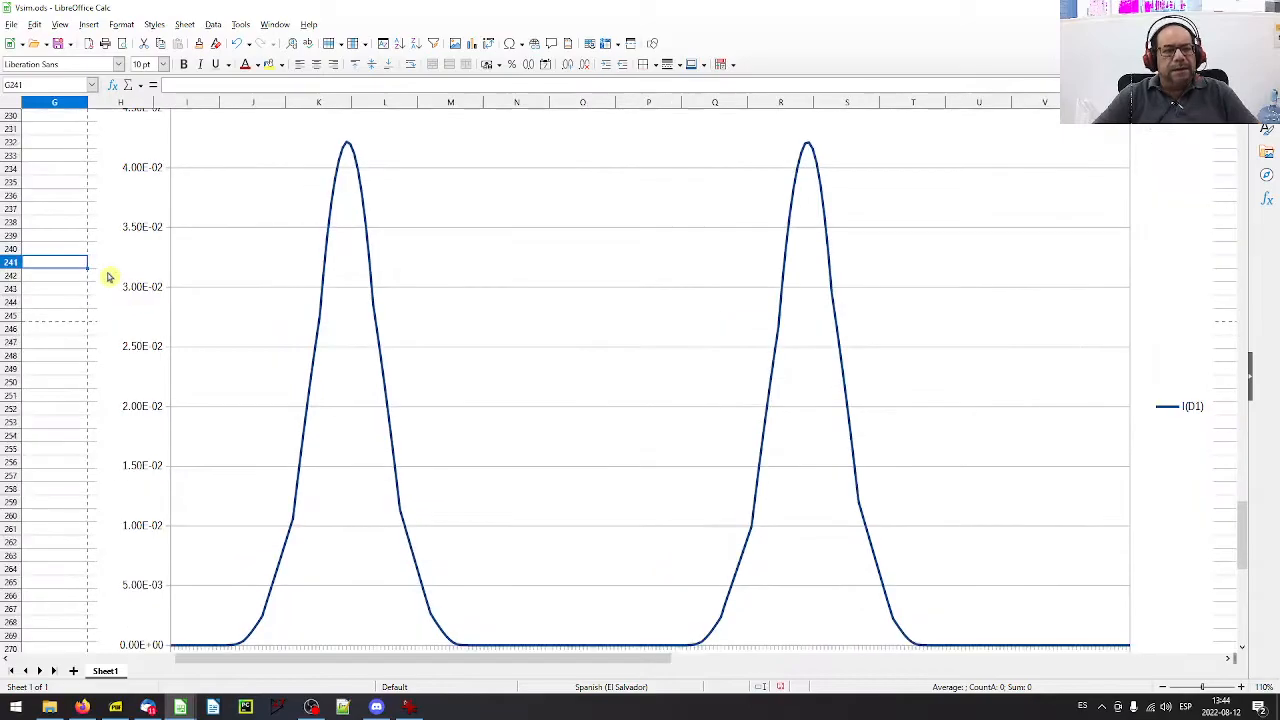
key("Left")
key("Left")
key("Left")
key("Left")
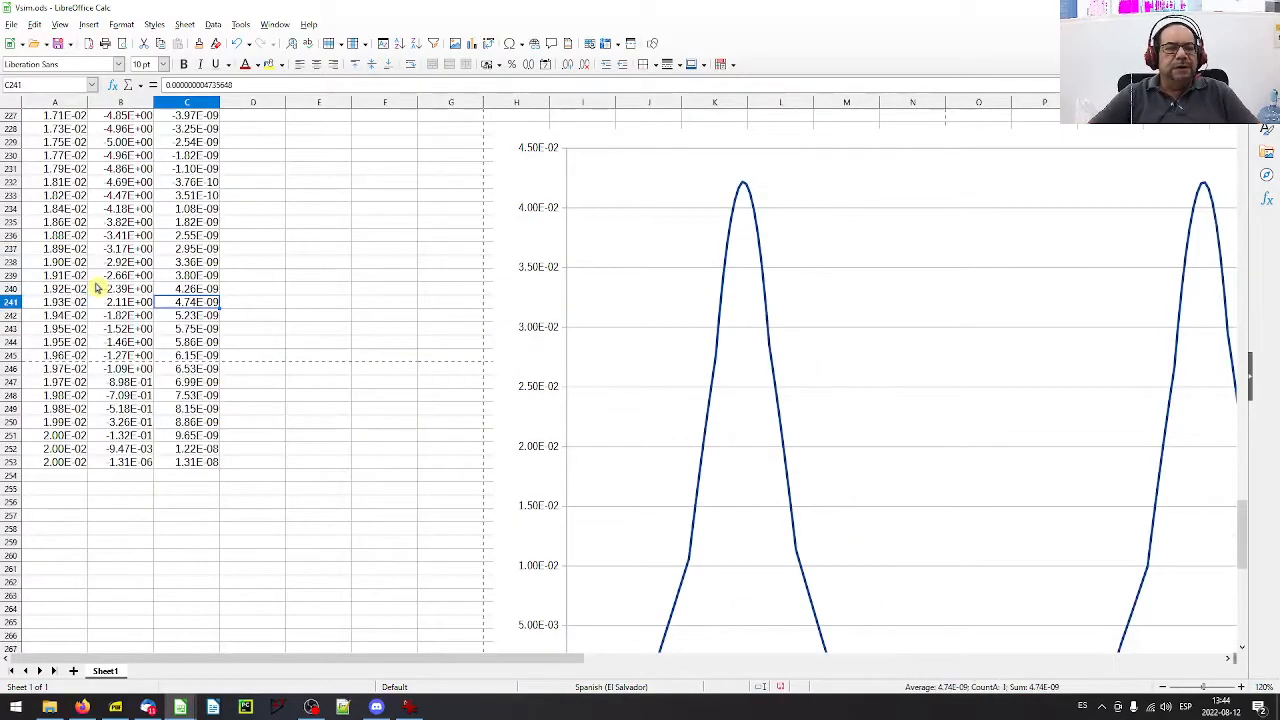
key("Left")
key("ctrl+Up")
key("shift+Right")
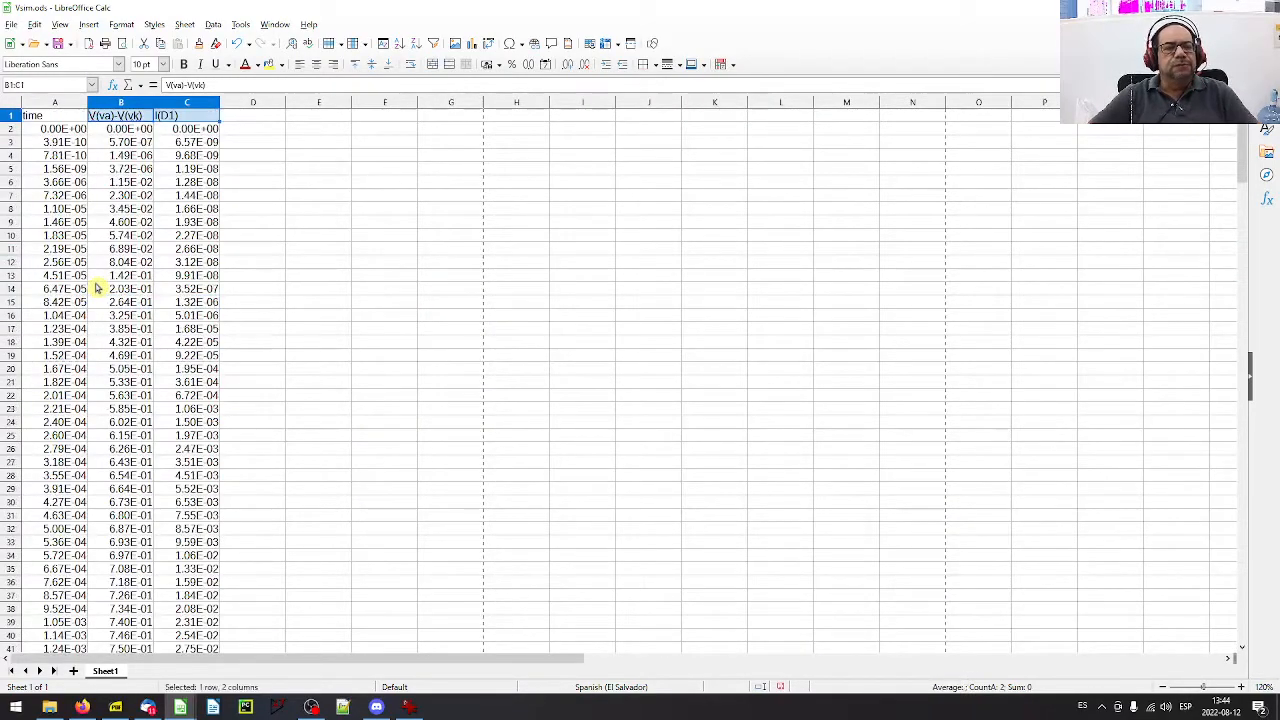
key("ctrl+shift+Down")
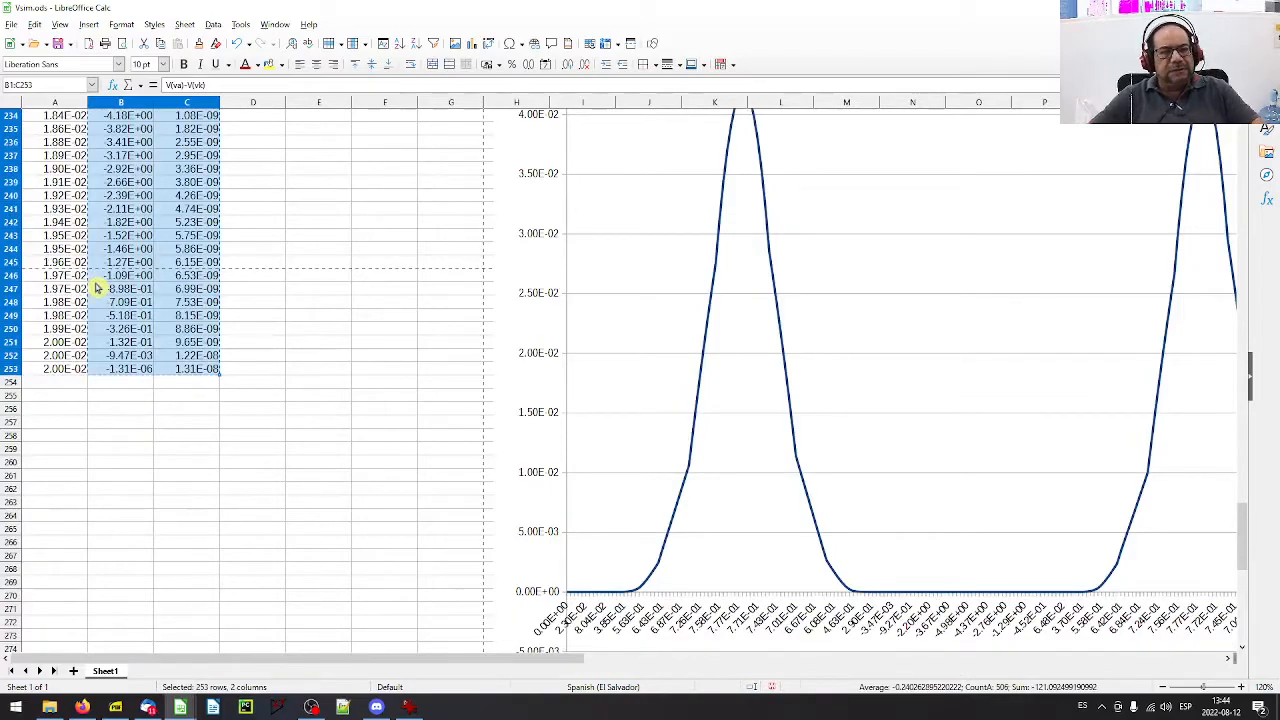
key("ctrl+c")
- Switch to the blank Untitled 1 spreadsheet and paste the copied voltage and current columns at A1
mouse_move(180, 708)
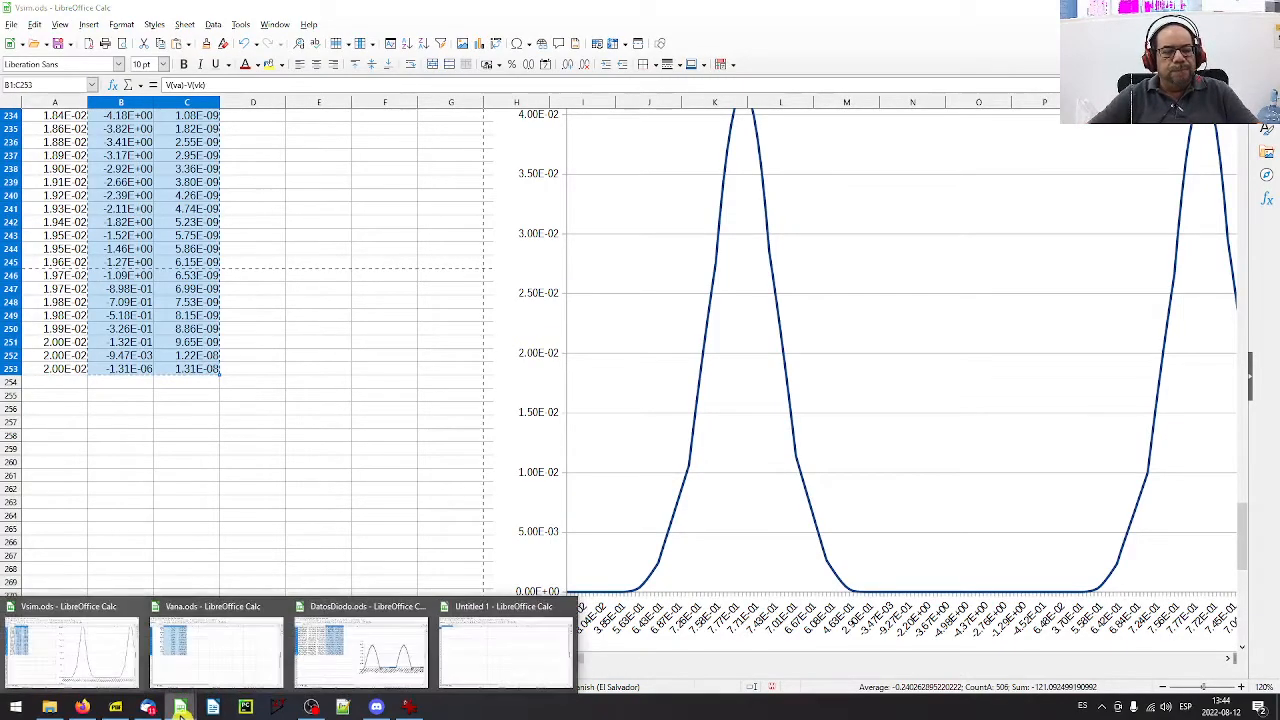
left_click(490, 672)
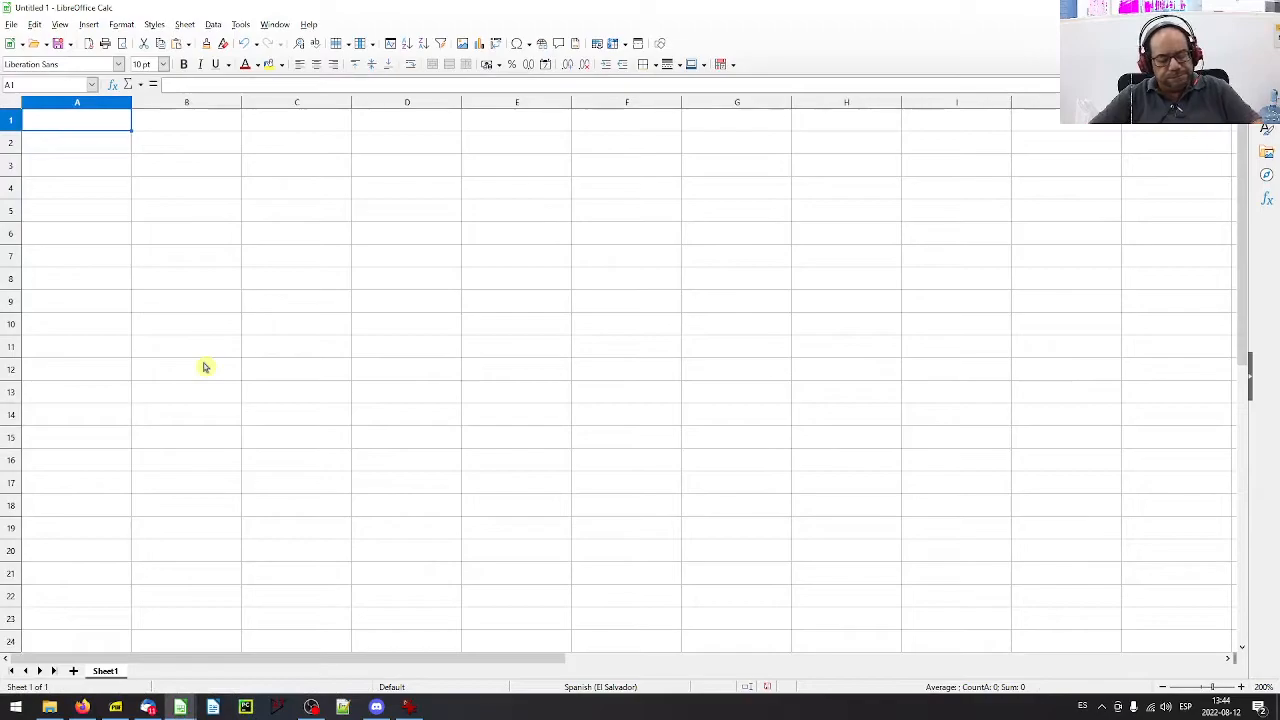
key("ctrl+v")
left_click(305, 125)
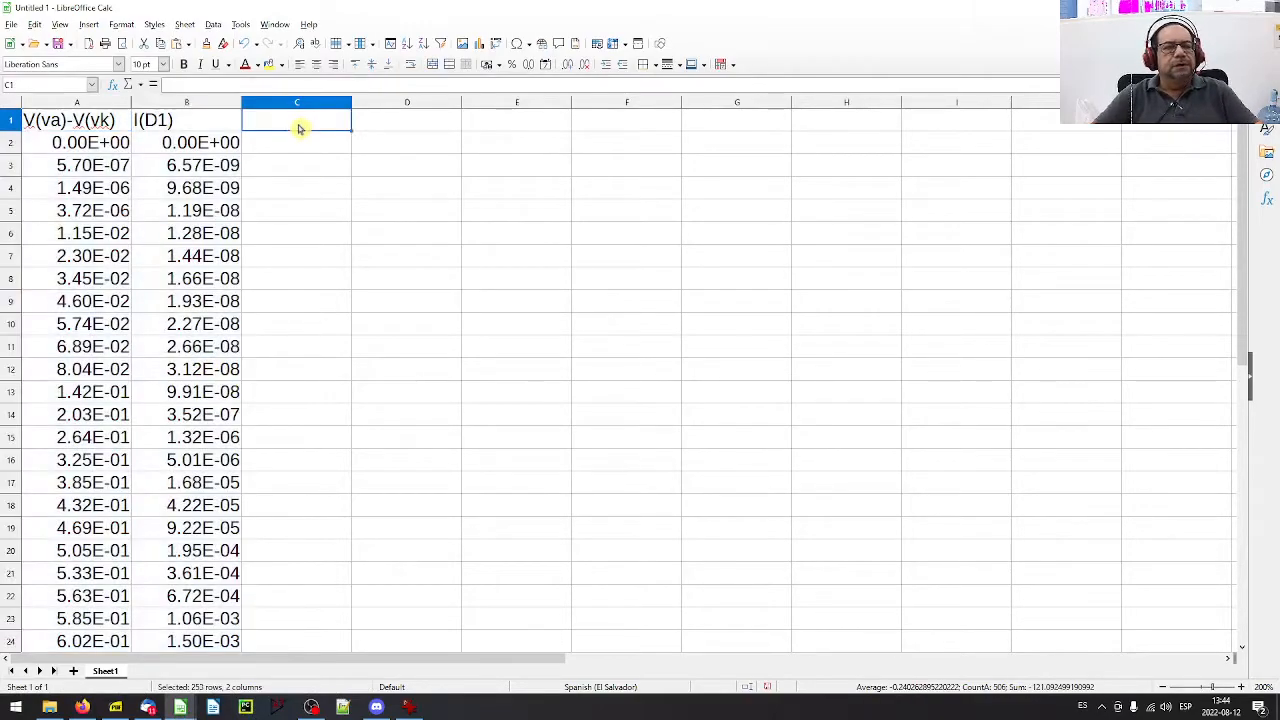
- Rename the headers in A1 and B1 as Vs and Is
left_click(83, 121)
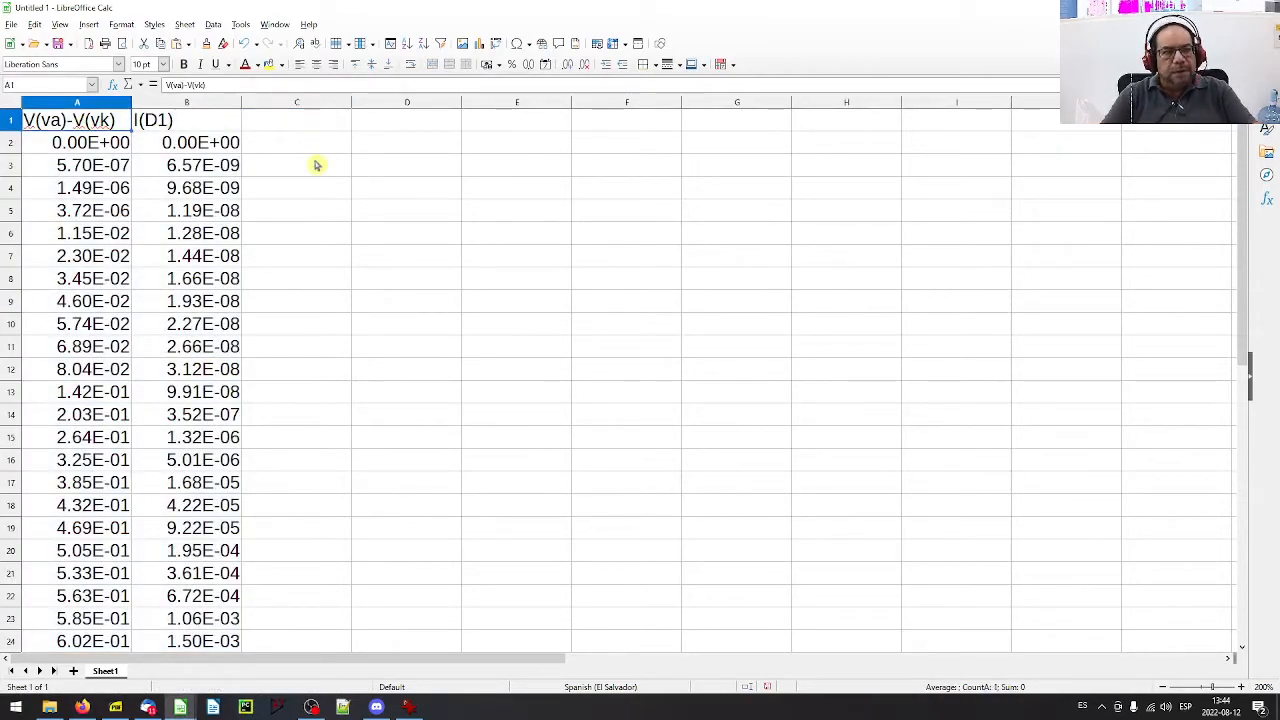
type("Vs")
key("Tab")
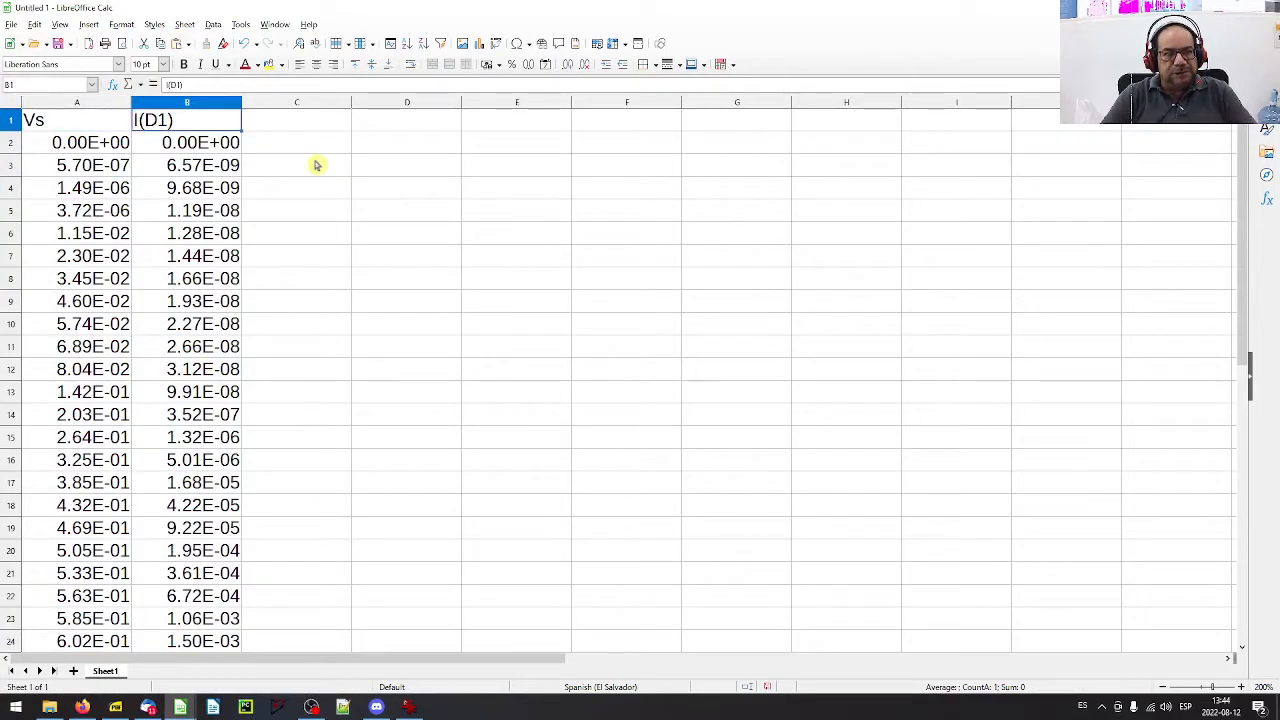
type("Is")
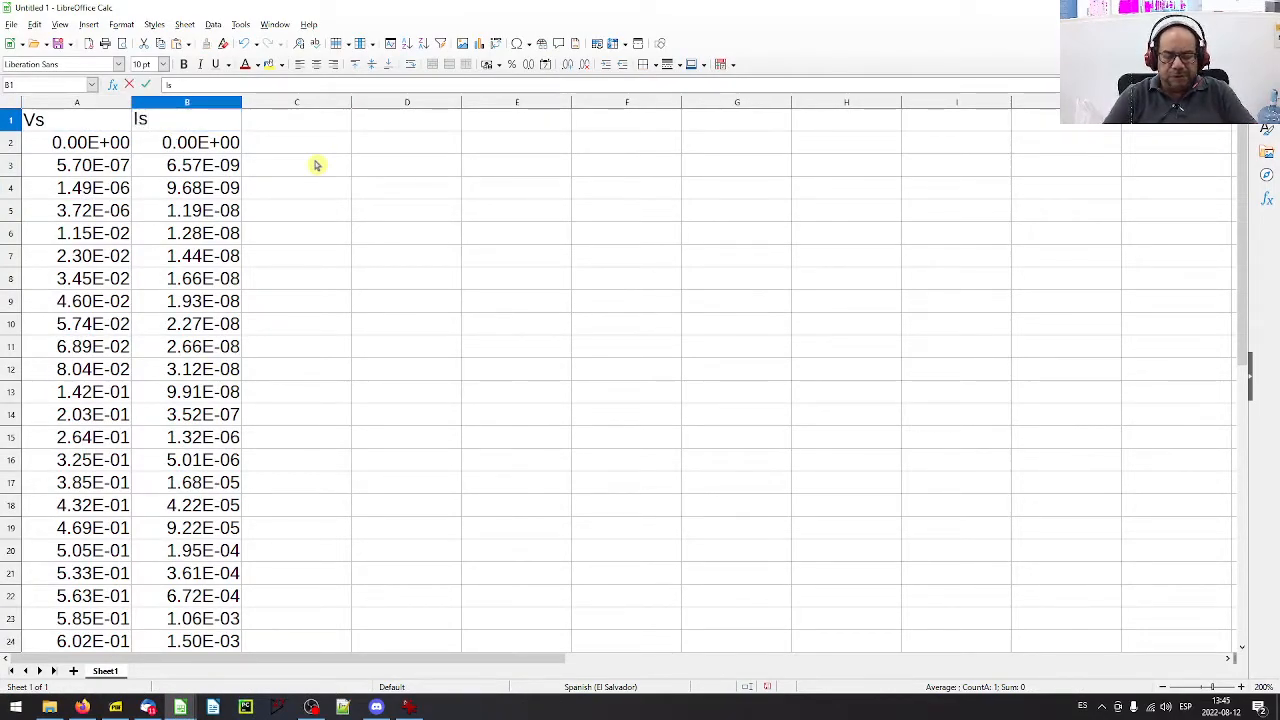
key("Return")
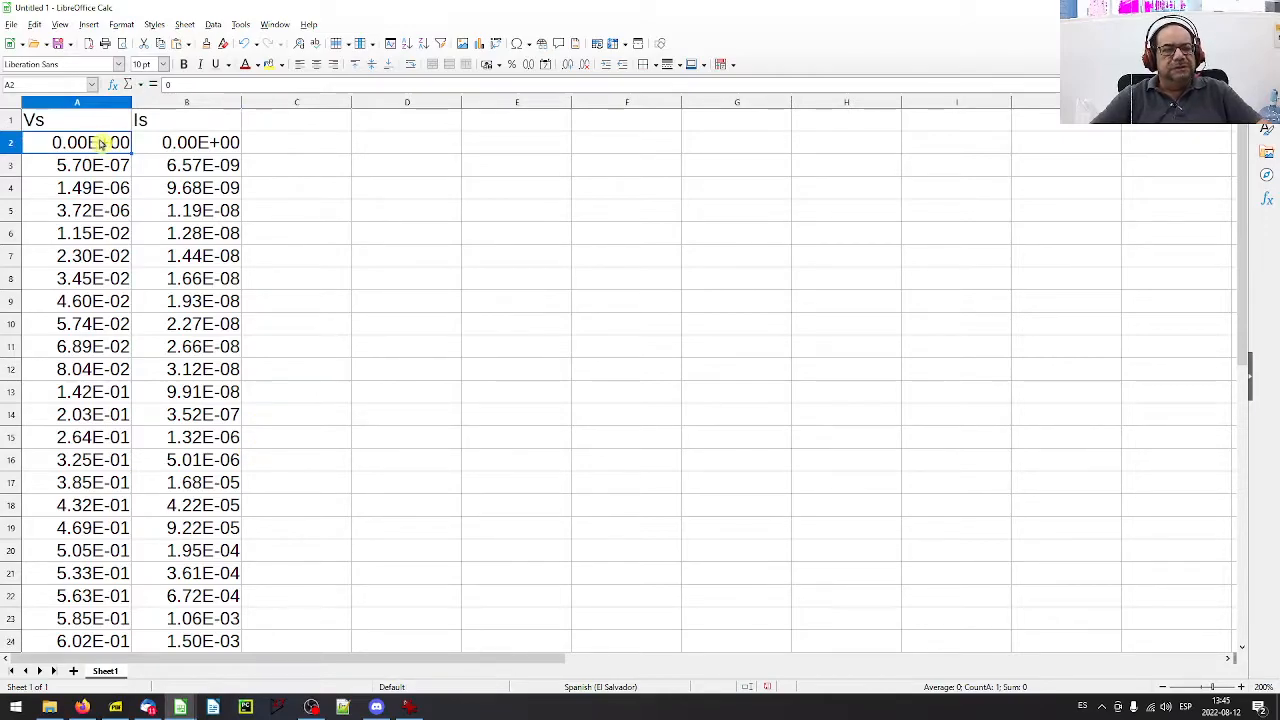
- Examine the Vs column to locate the row where the voltage peaks and starts decreasing
left_click(97, 195)
scroll(100, 200, "down", 18)
scroll(110, 280, "down", 16)
scroll(110, 280, "up", 10)
scroll(112, 281, "up", 2)
scroll(112, 281, "down", 2)
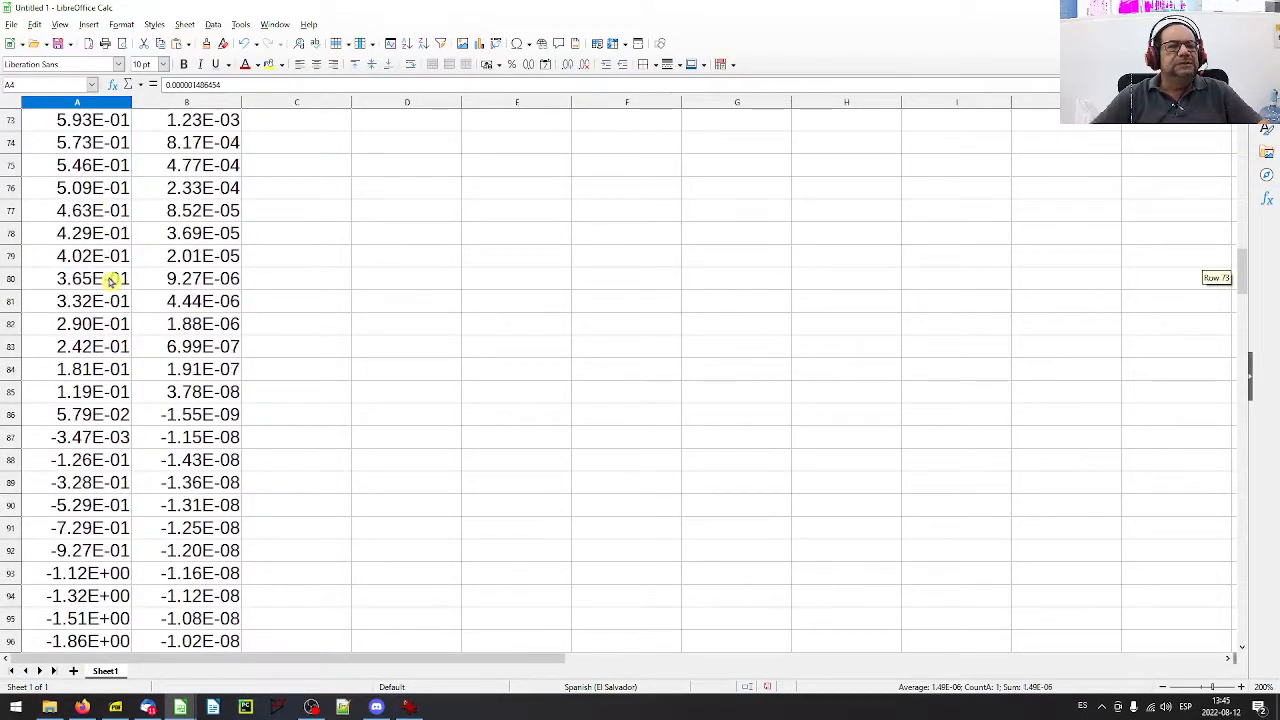
scroll(112, 281, "up", 4)
scroll(112, 281, "up", 3)
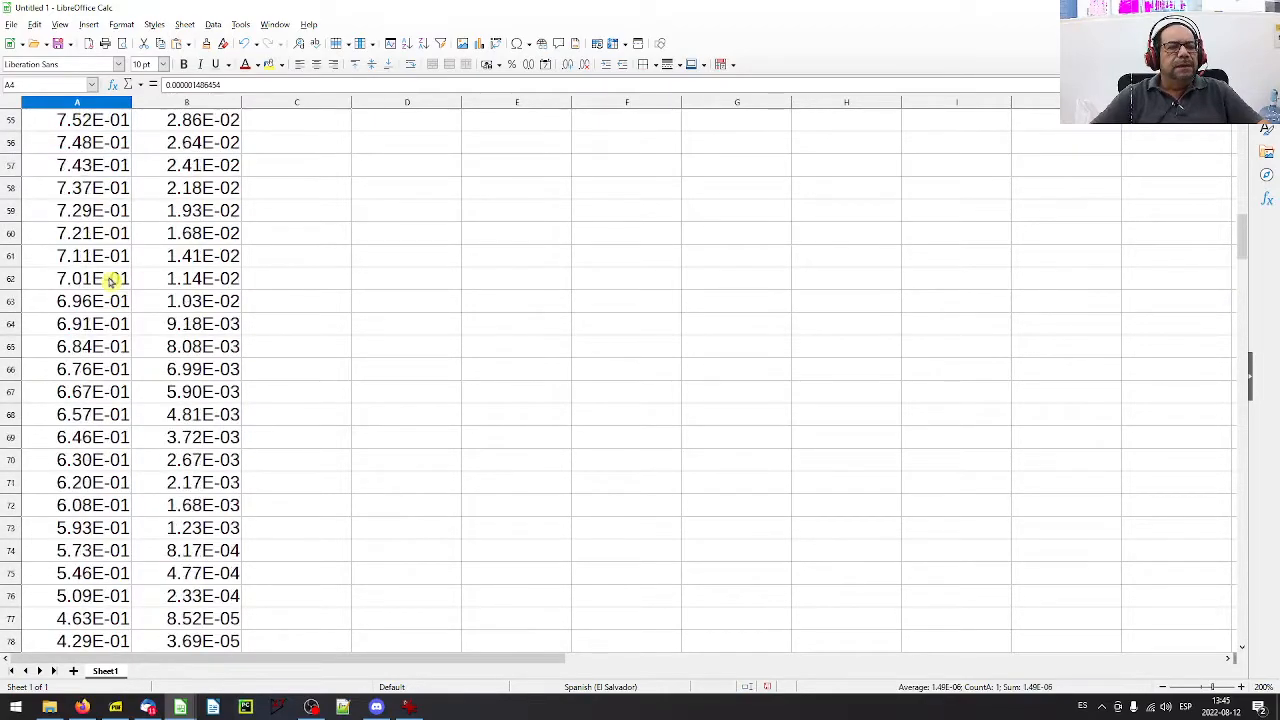
left_click(98, 352)
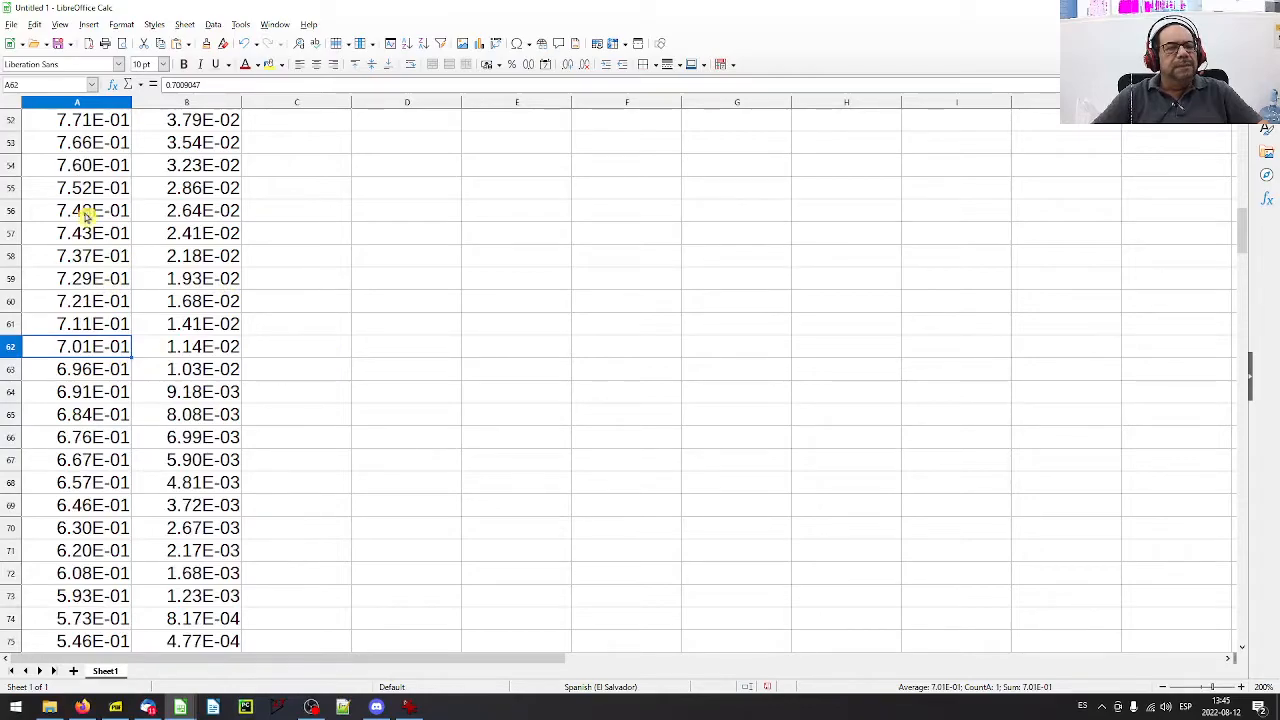
scroll(107, 208, "up", 4)
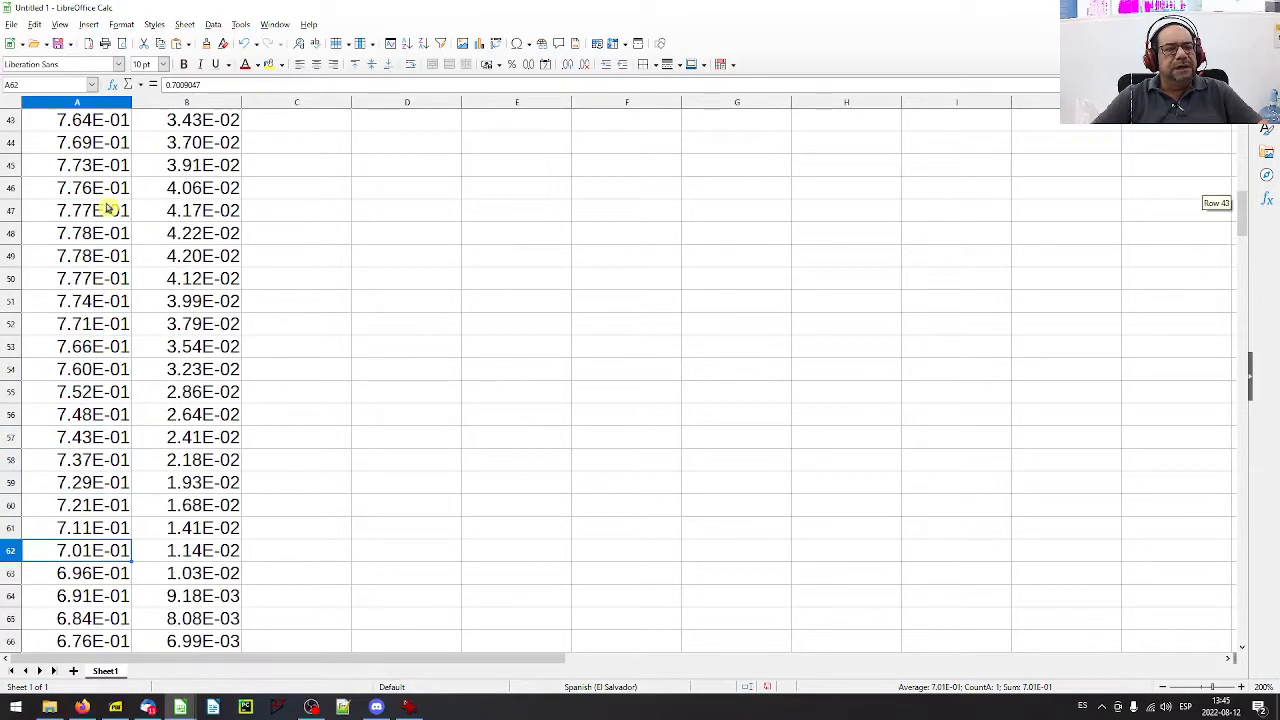
left_click_drag(88, 147, 112, 573)
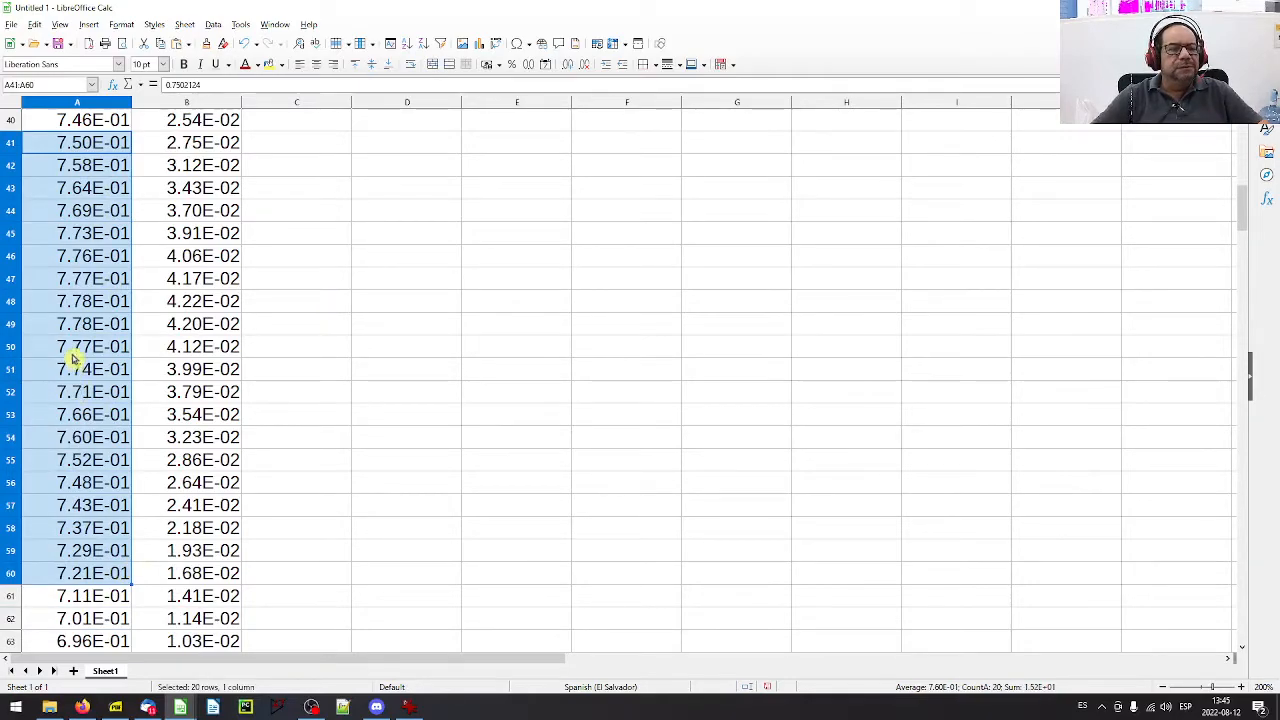
left_click(77, 300)
- Delete all contents of the Vs and Is cells after the peak, range A49:B253
left_click(70, 327)
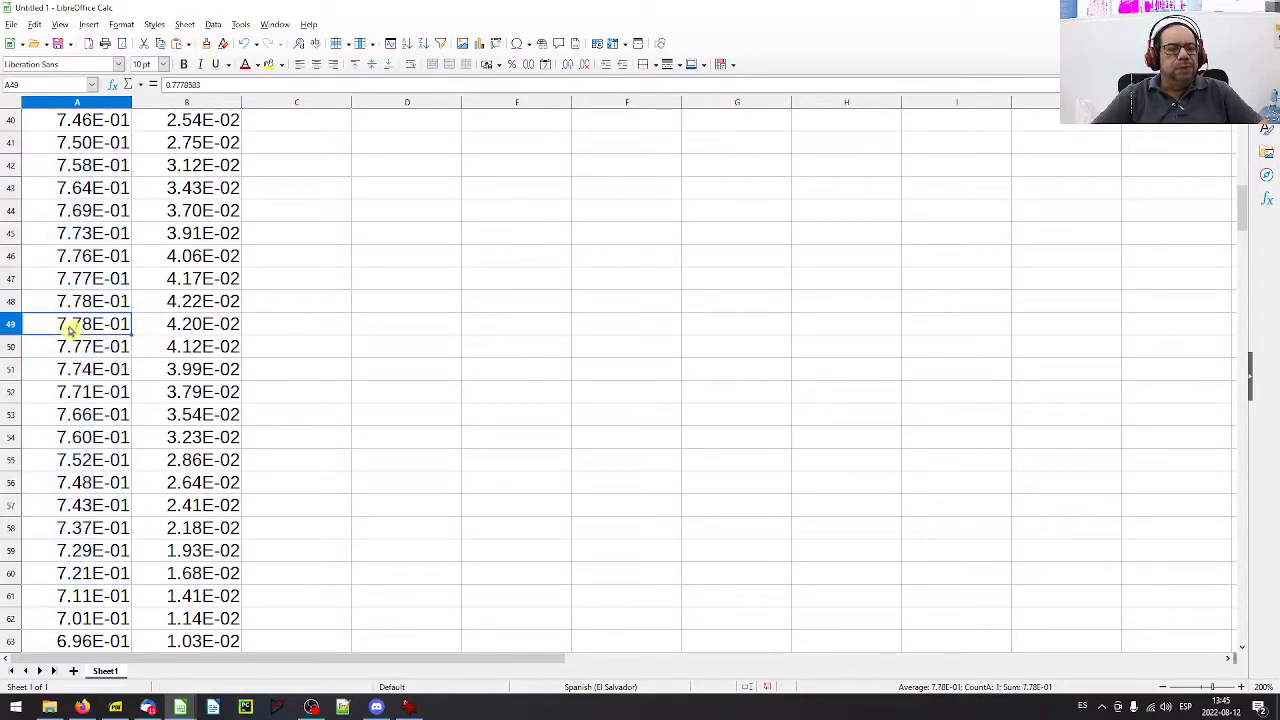
key("shift+Right")
key("ctrl+shift+Down")
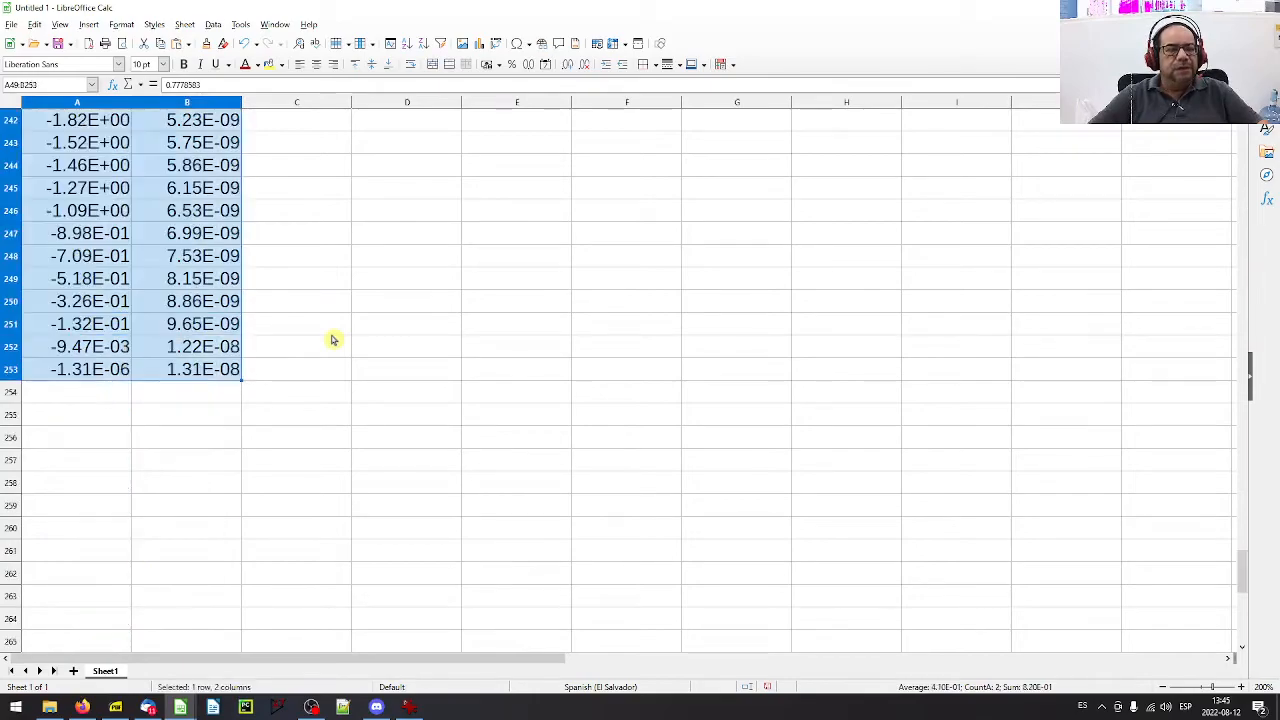
key("BackSpace")
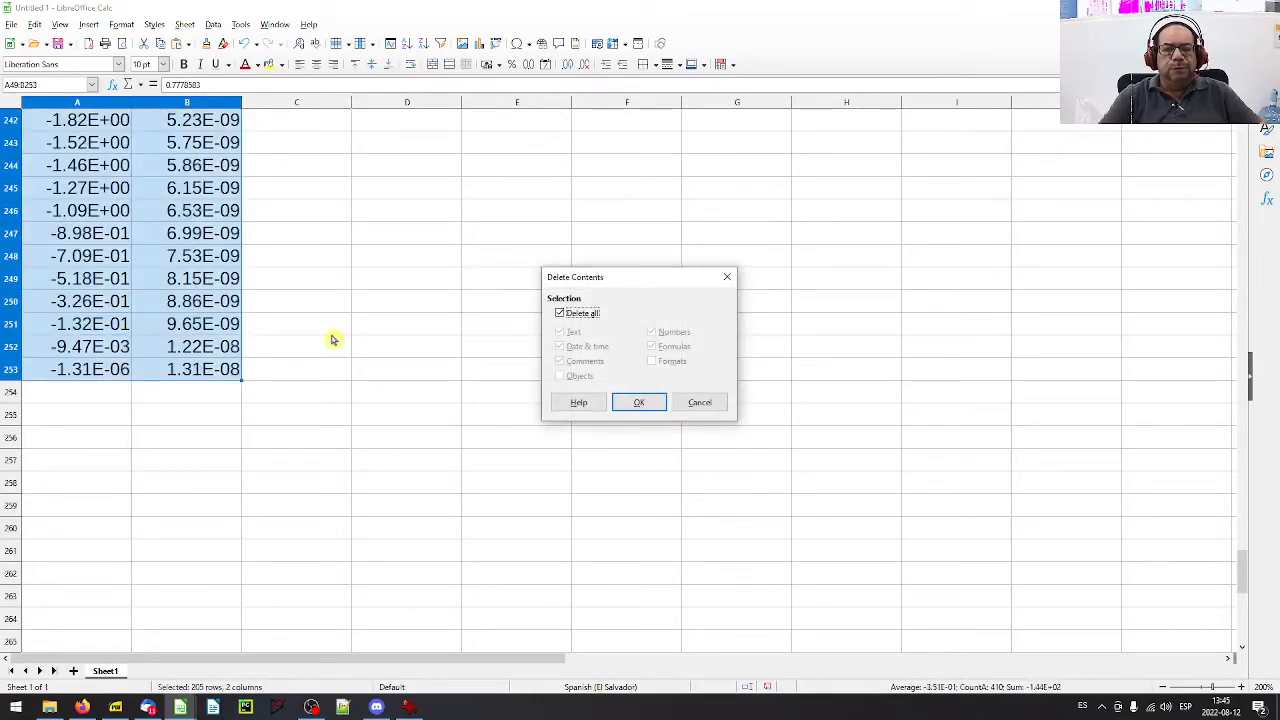
- Delete all contents of cells A49:B253 and return to cell A1
key("Return")
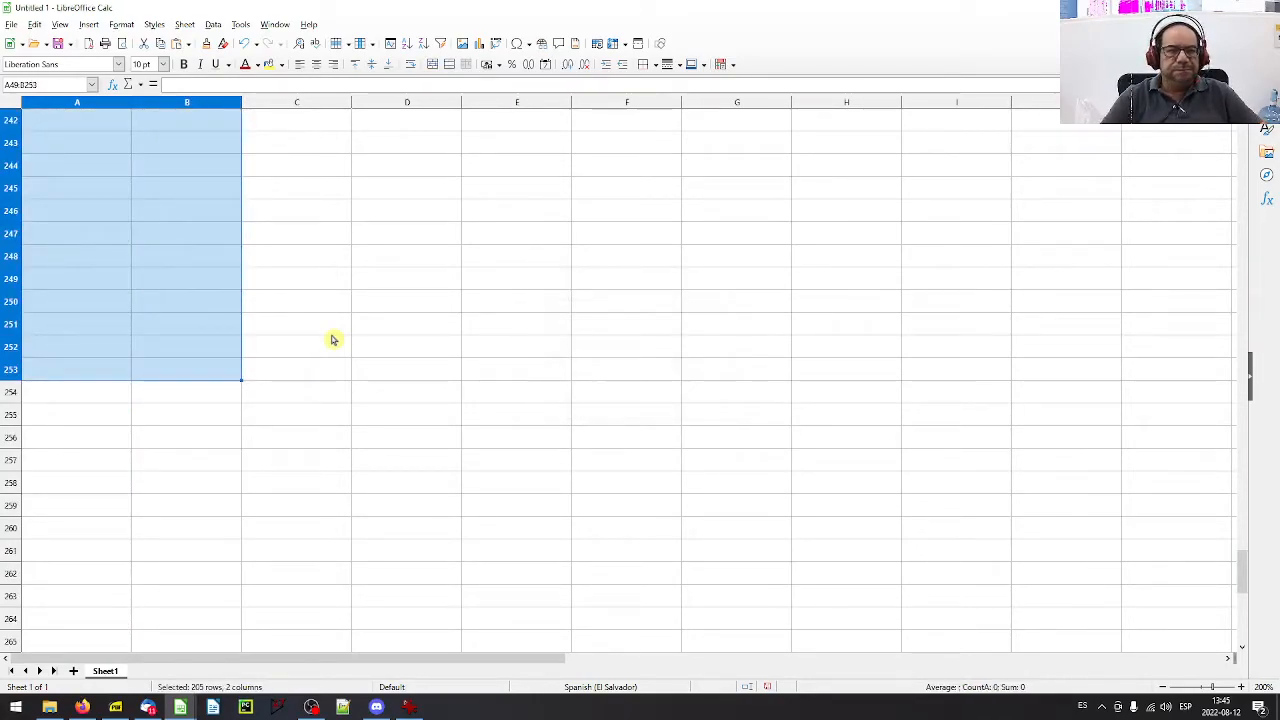
left_click(110, 203)
key("ctrl+Up")
key("ctrl+Up")
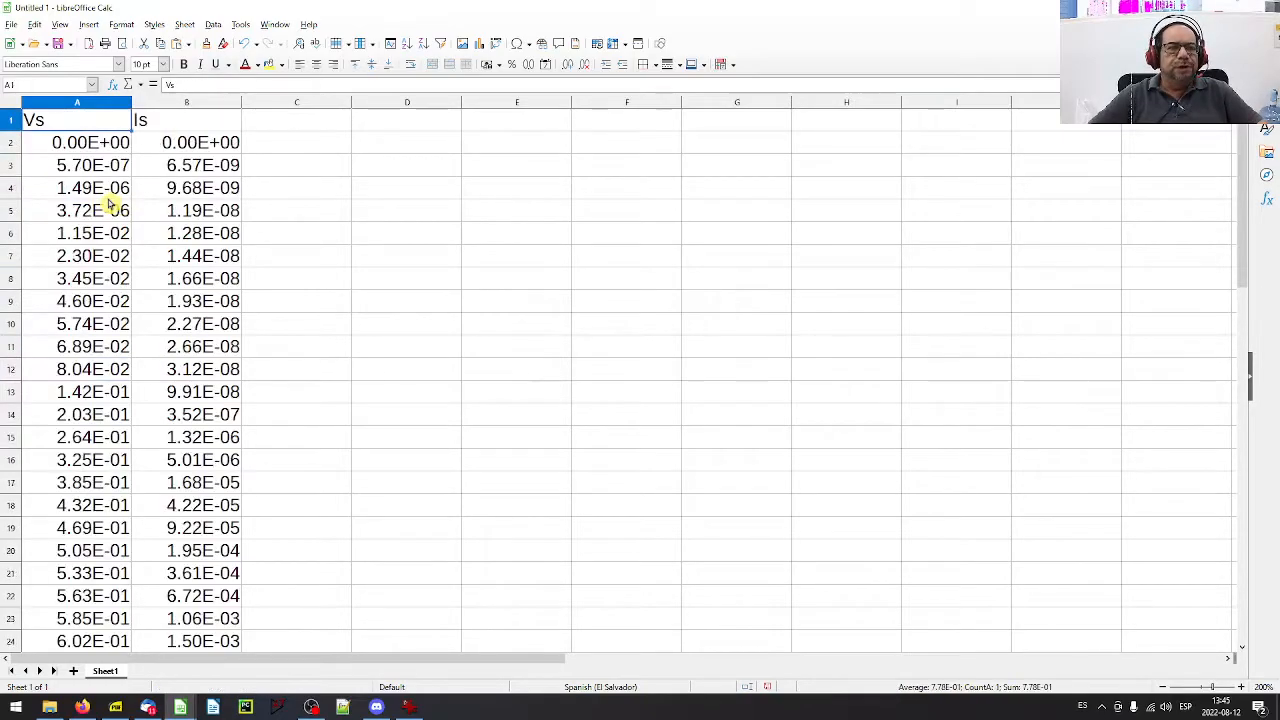
- Insert a Lines Only line chart from A1:B48, using the first row and first column as labels
key("shift+Right")
key("ctrl+shift+Down")
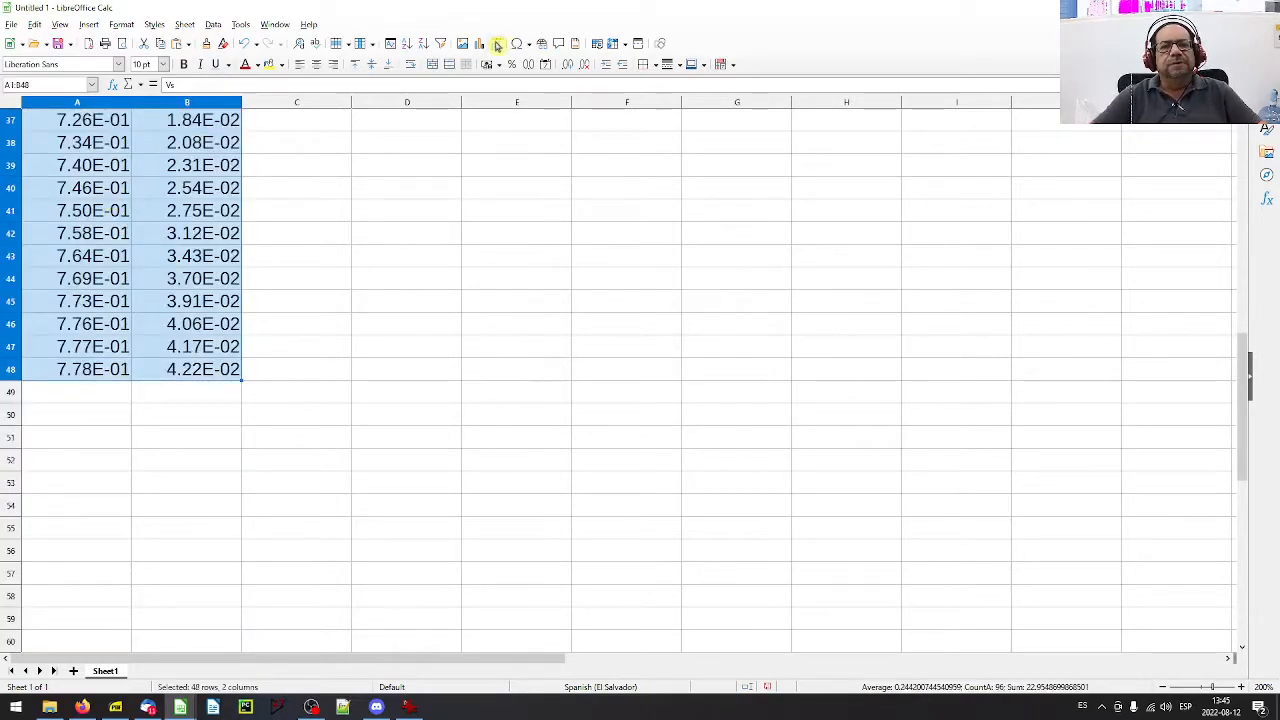
left_click(480, 45)
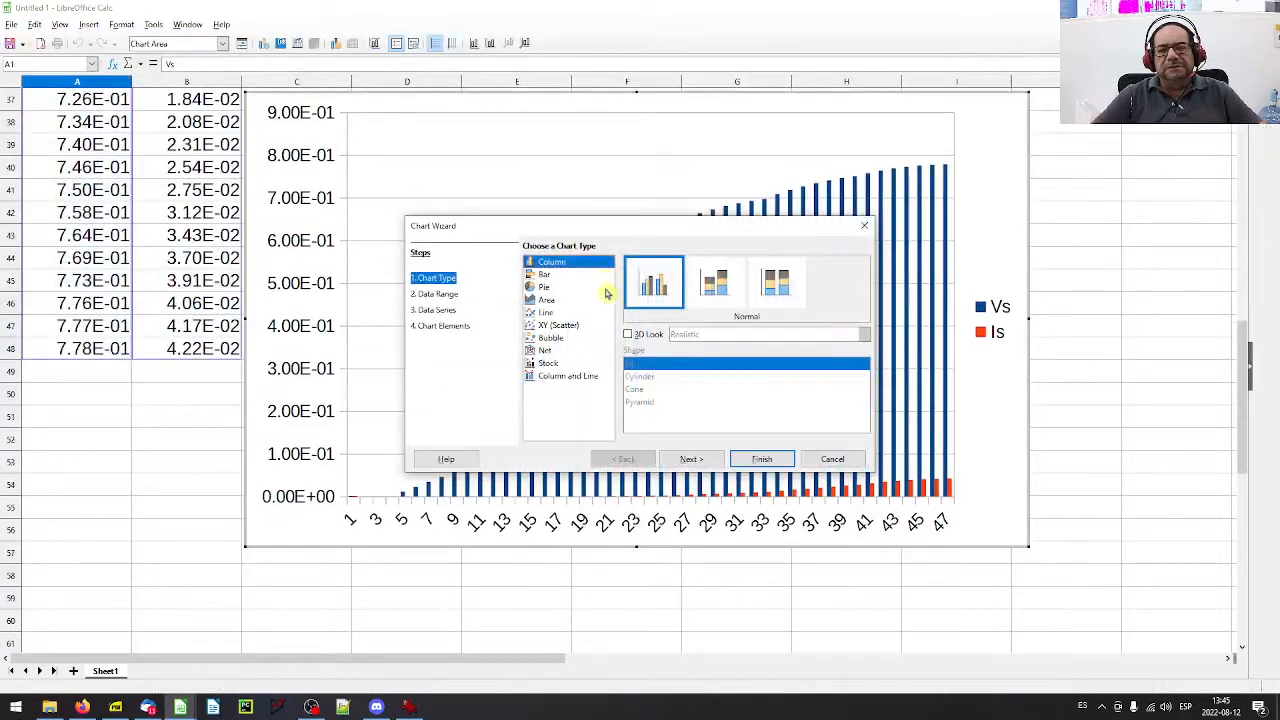
left_click(546, 313)
left_click(776, 284)
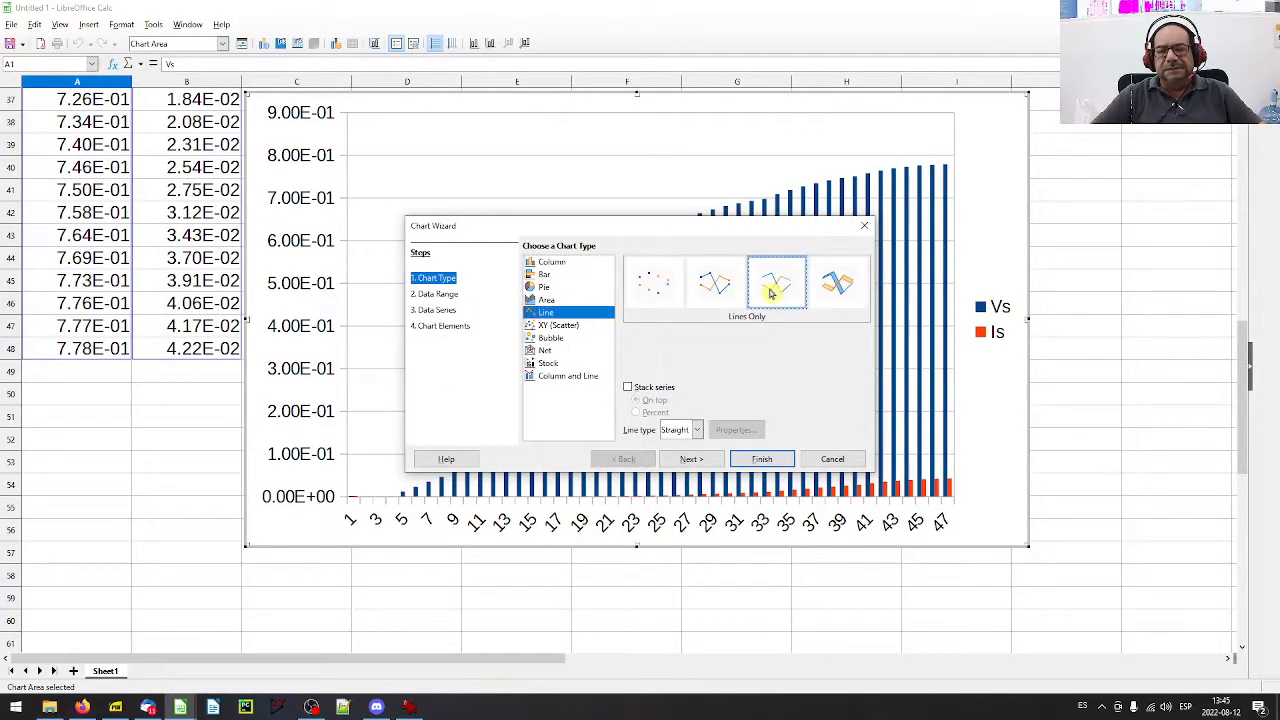
left_click(691, 459)
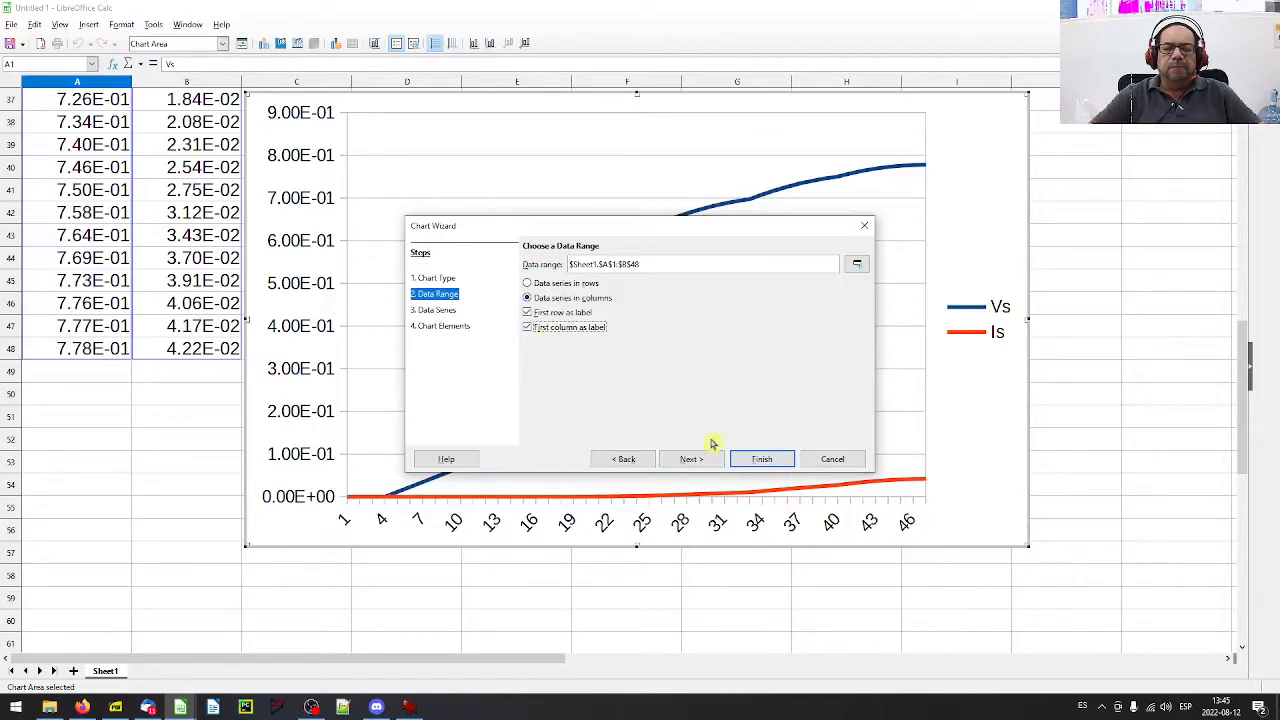
left_click(750, 459)
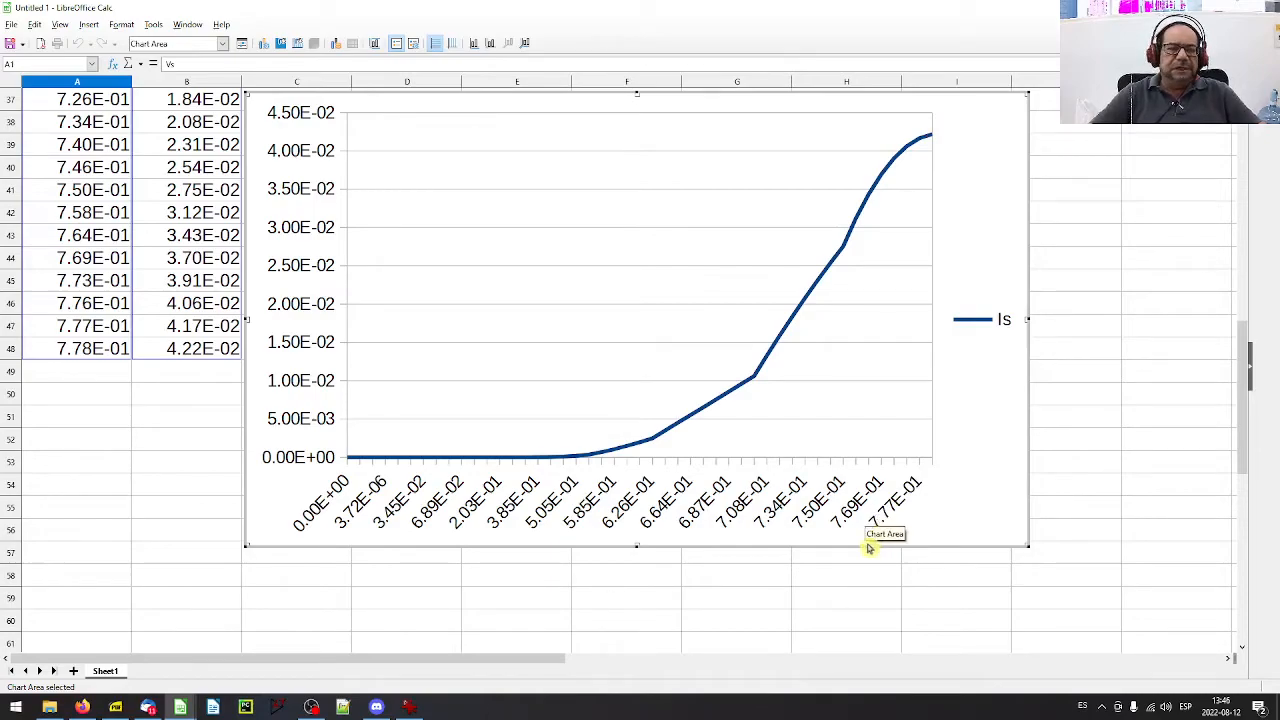
- Delete the Vs–Is line chart and select cell C1
left_click(108, 506)
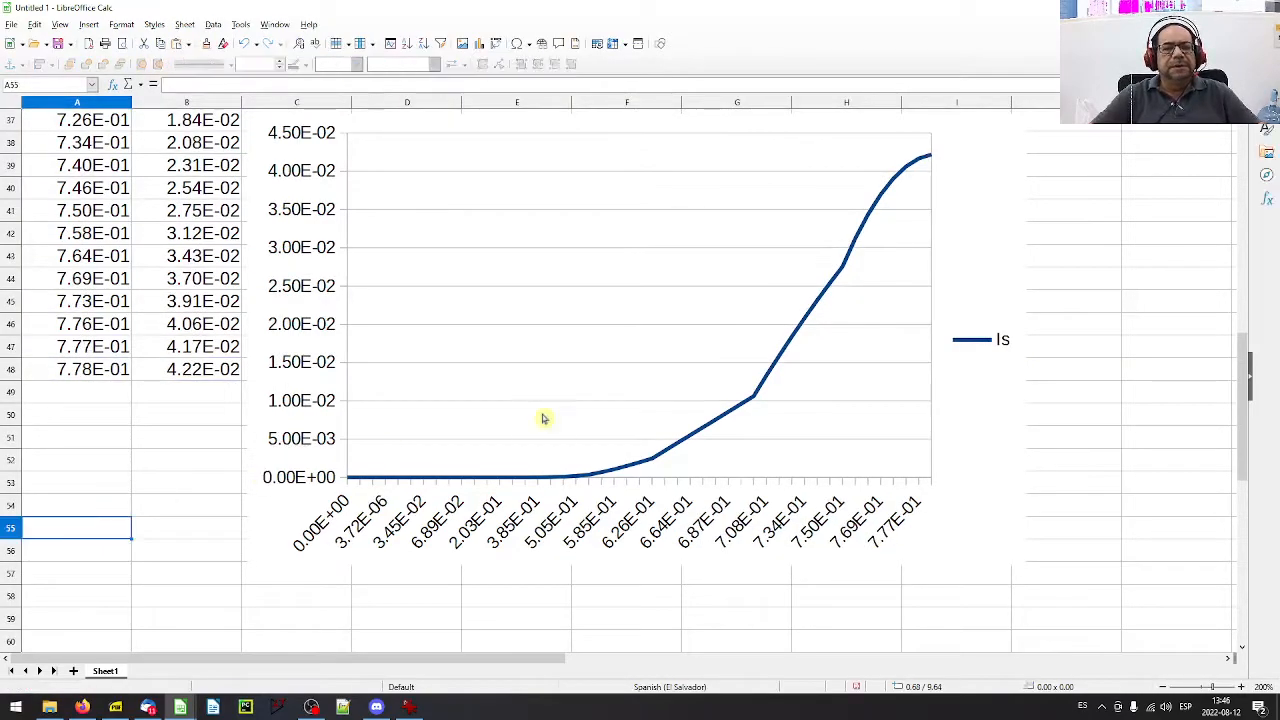
key("Delete")
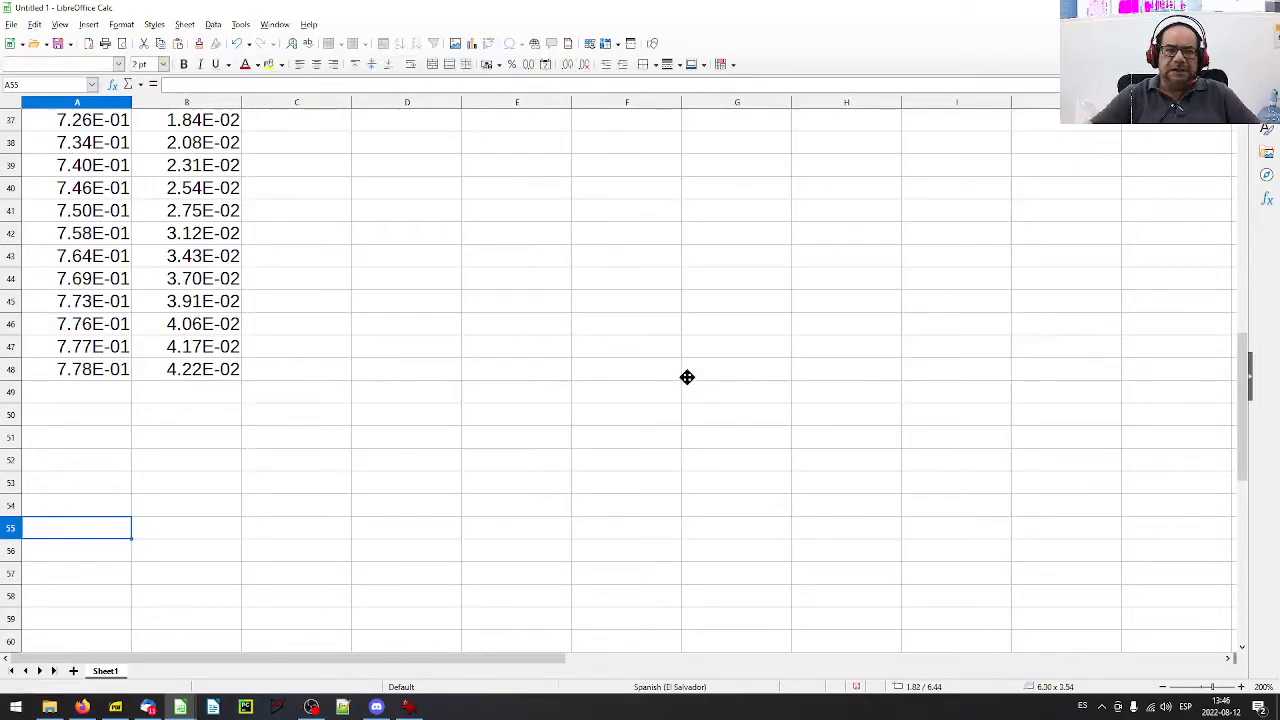
left_click(313, 316)
key("ctrl+Up")
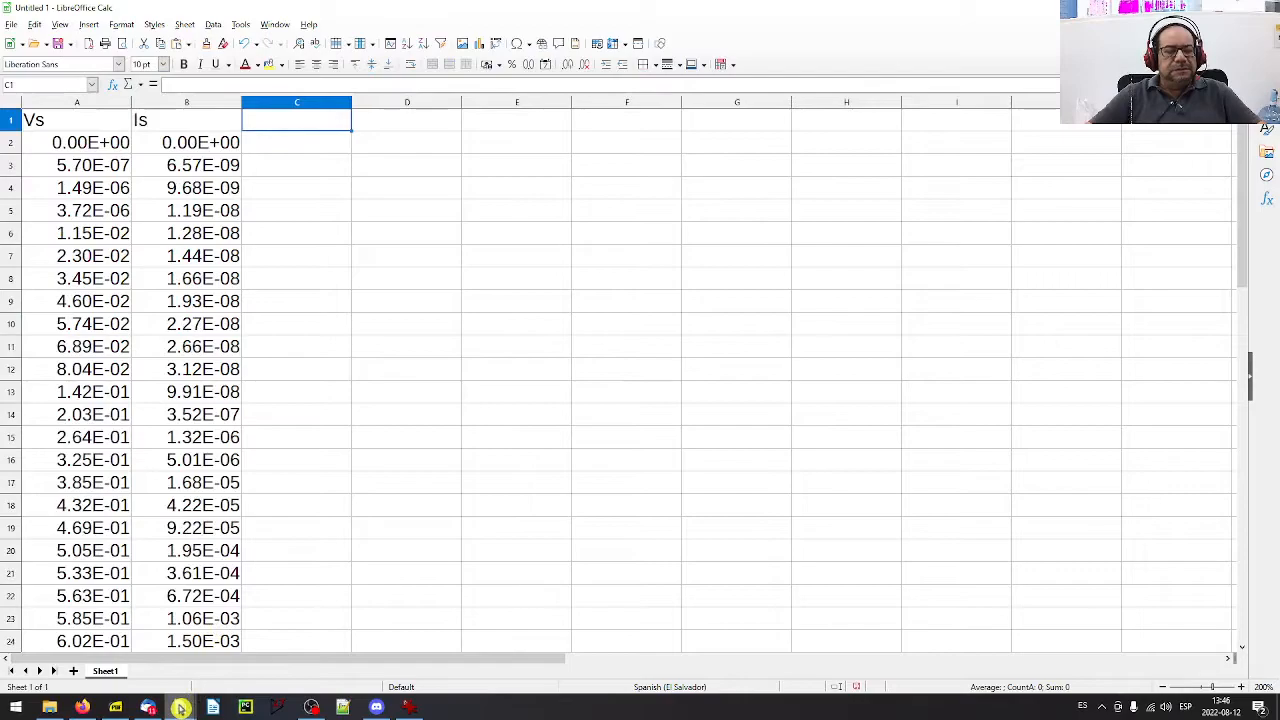
- In Vana.ods, copy the Vd and Id columns, cells B1:C62
mouse_move(181, 708)
left_click(200, 665)
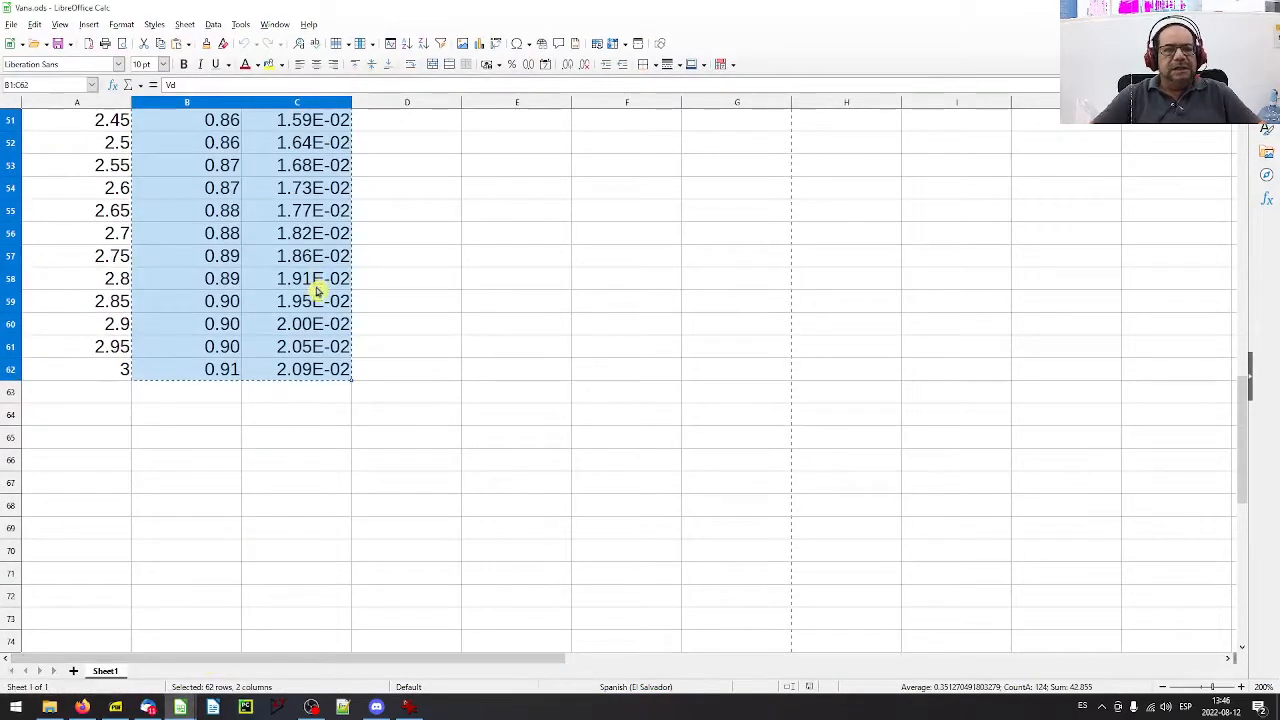
scroll(316, 290, "up", 17)
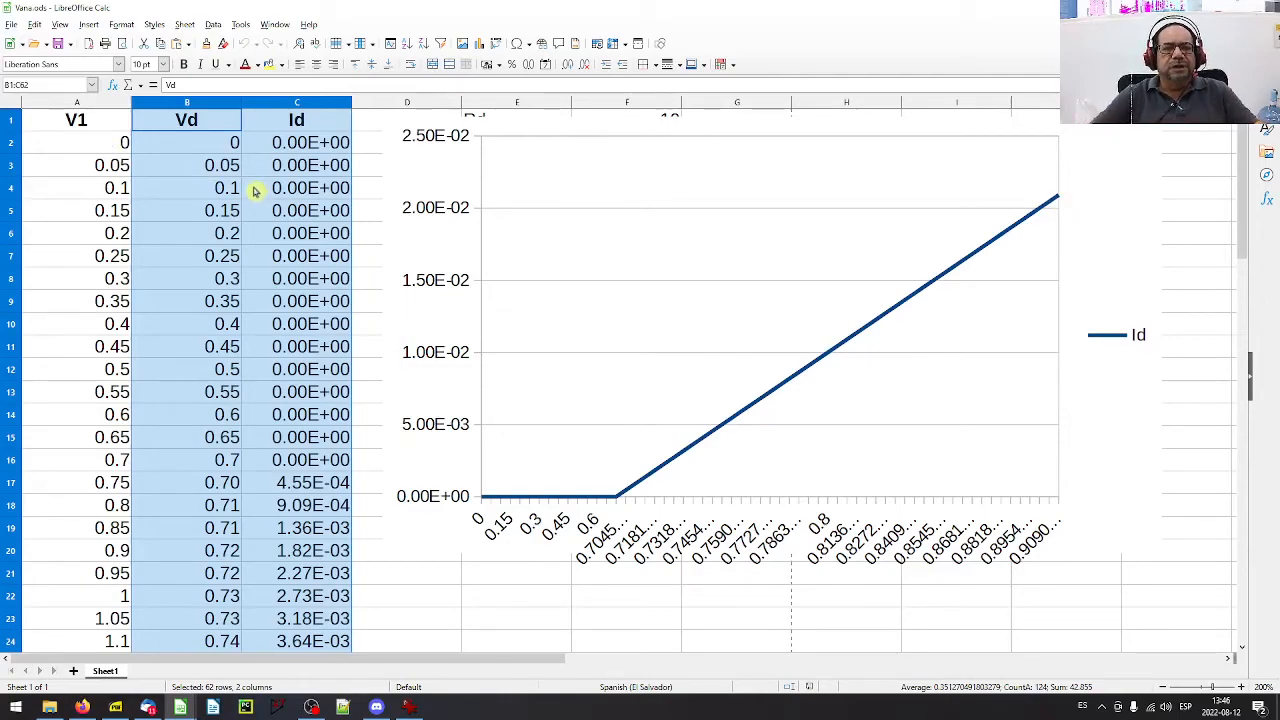
left_click(186, 120)
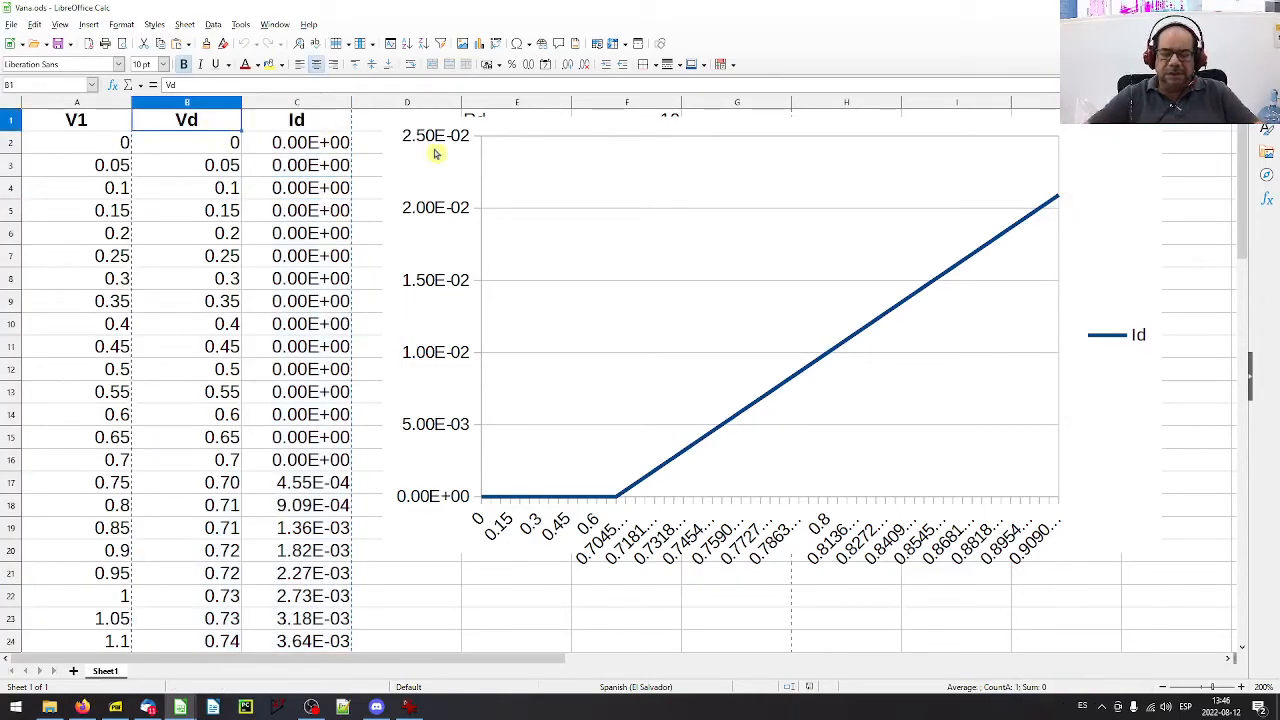
key("ctrl+shift+Right")
key("ctrl+shift+Down")
key("ctrl+c")
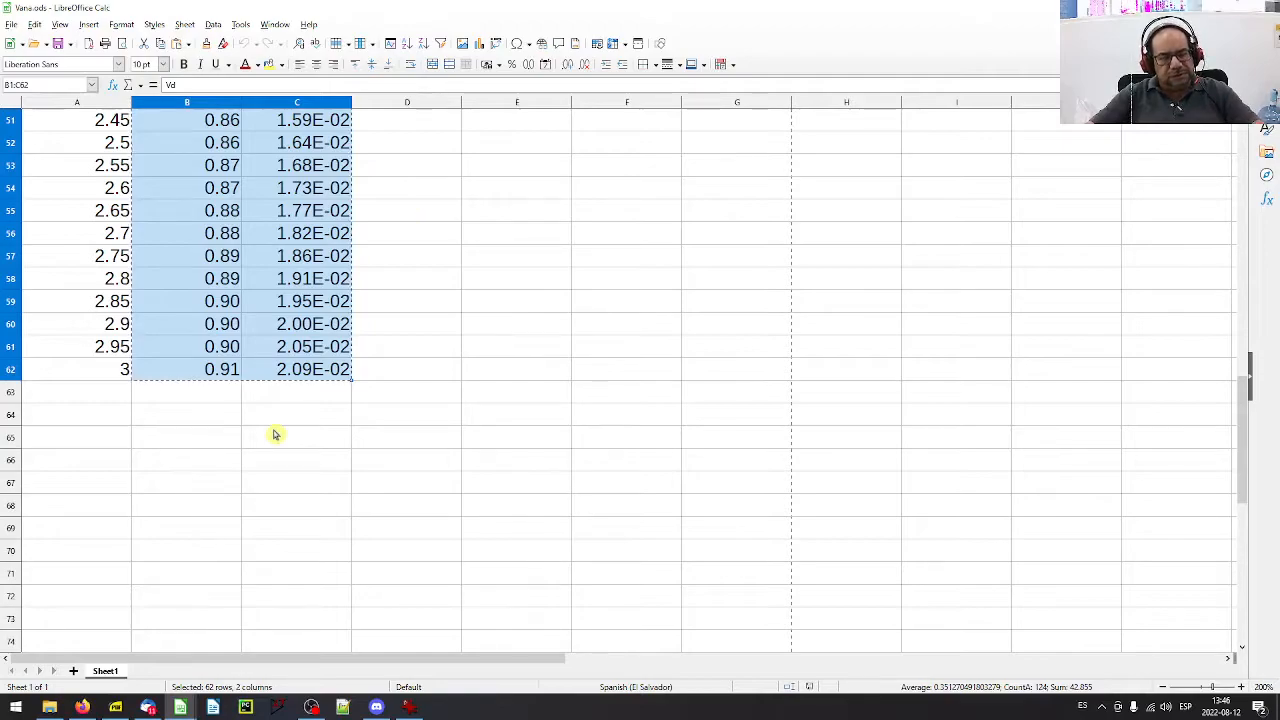
- In the Untitled 1 spreadsheet, paste the copied Vd and Id data as values only starting at C1, and select E1
mouse_move(180, 706)
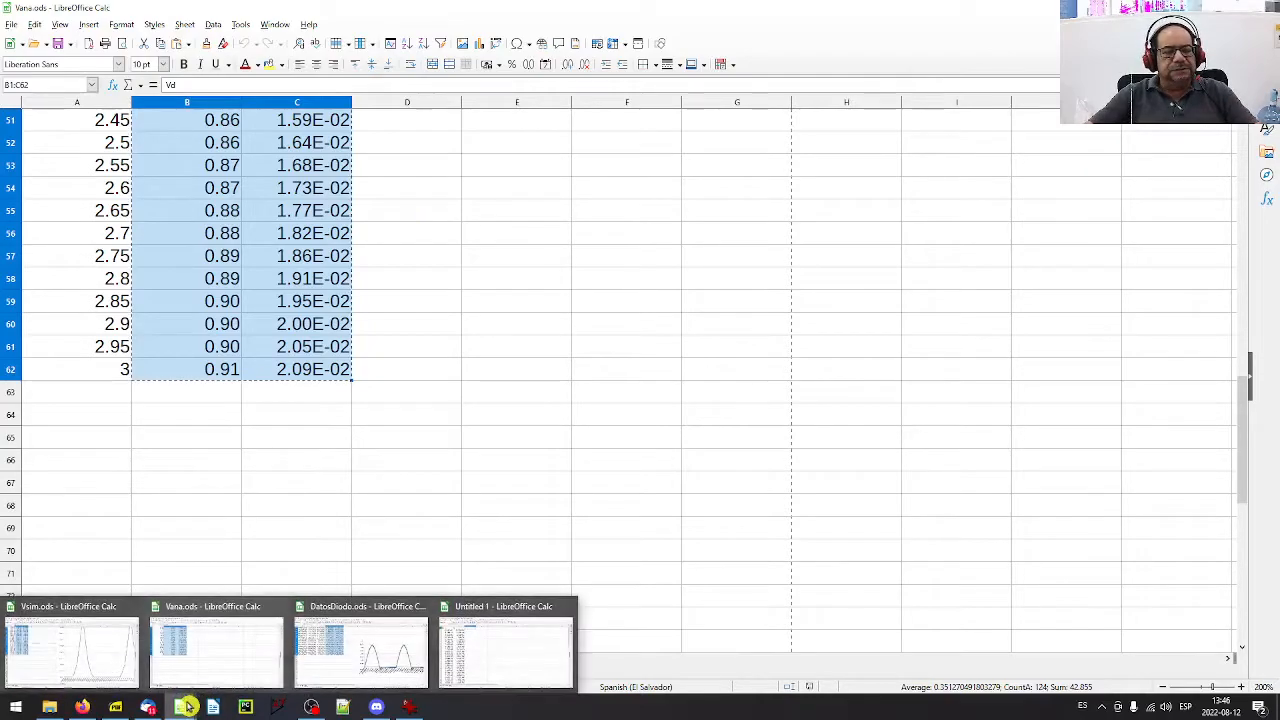
left_click(468, 658)
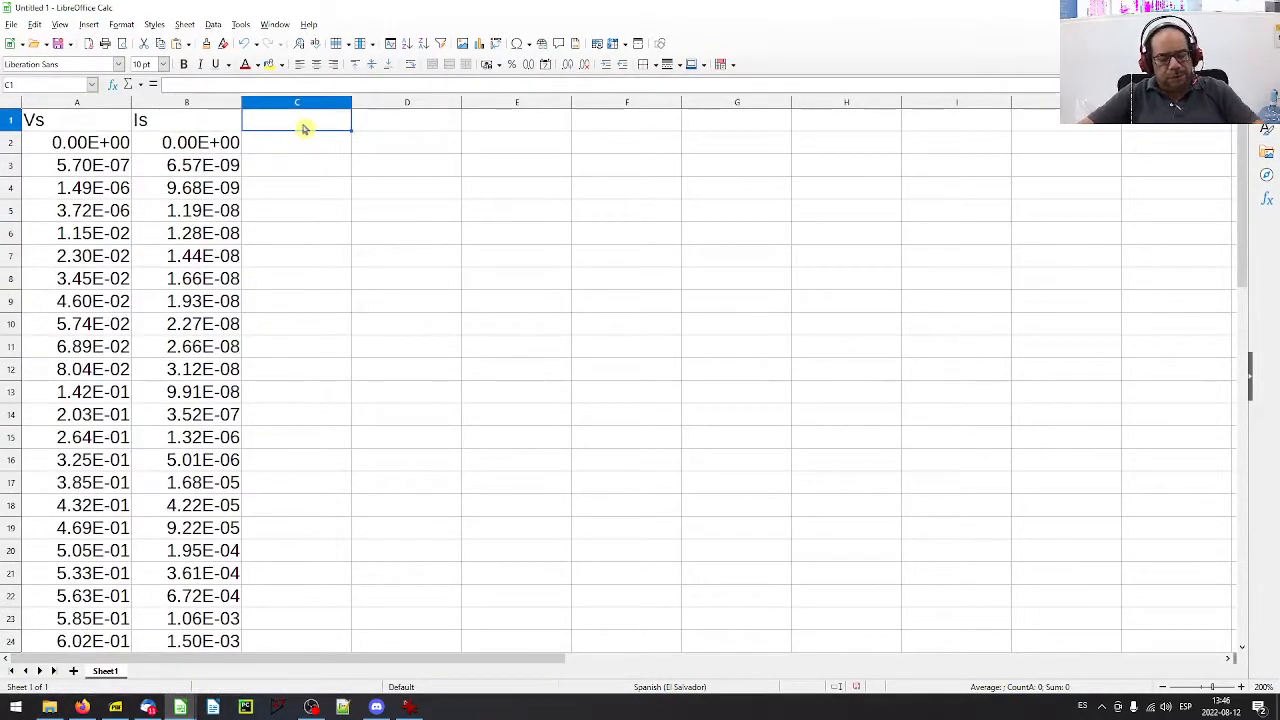
key("ctrl+v")
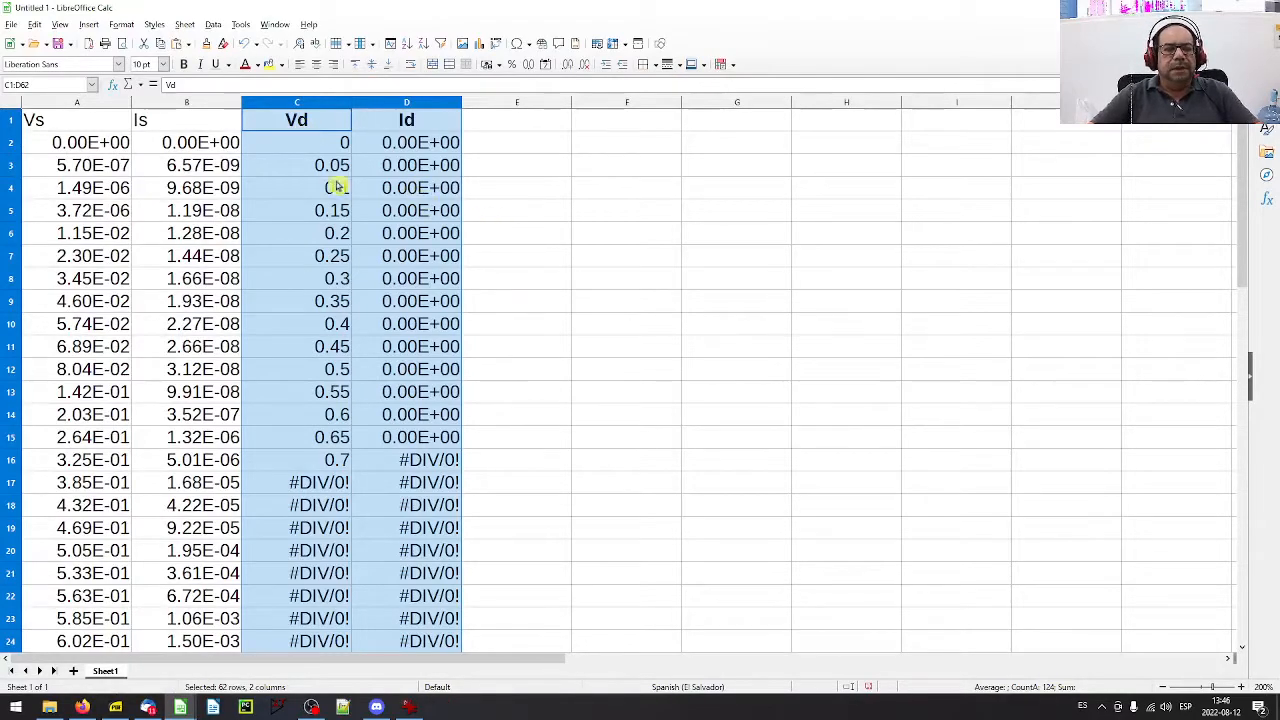
key("Delete")
left_click(312, 127)
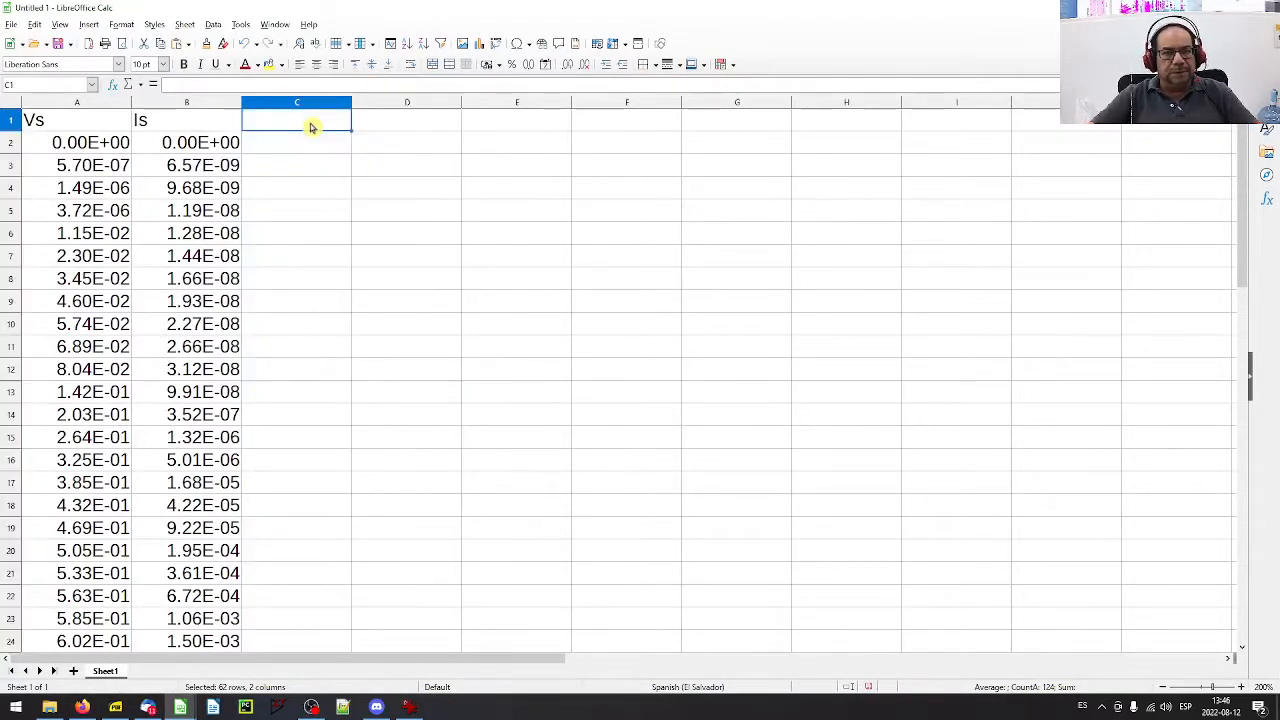
key("ctrl+shift+v")
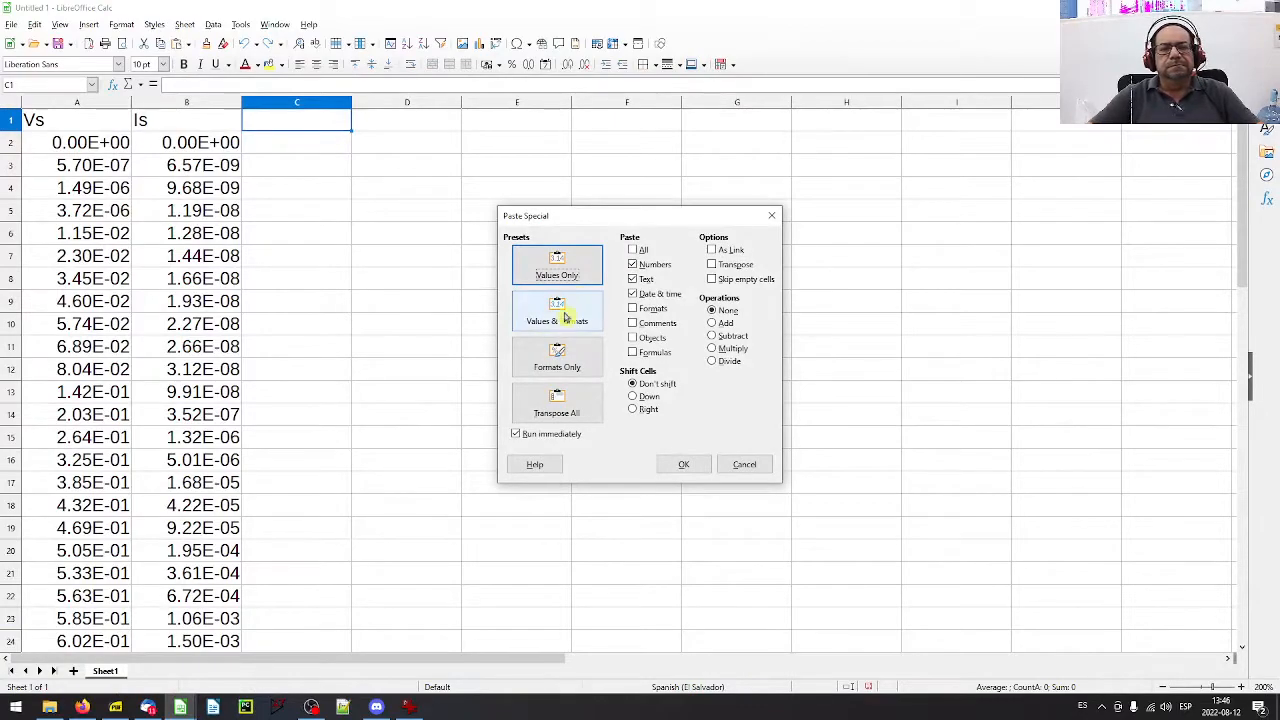
left_click(578, 268)
left_click(546, 396)
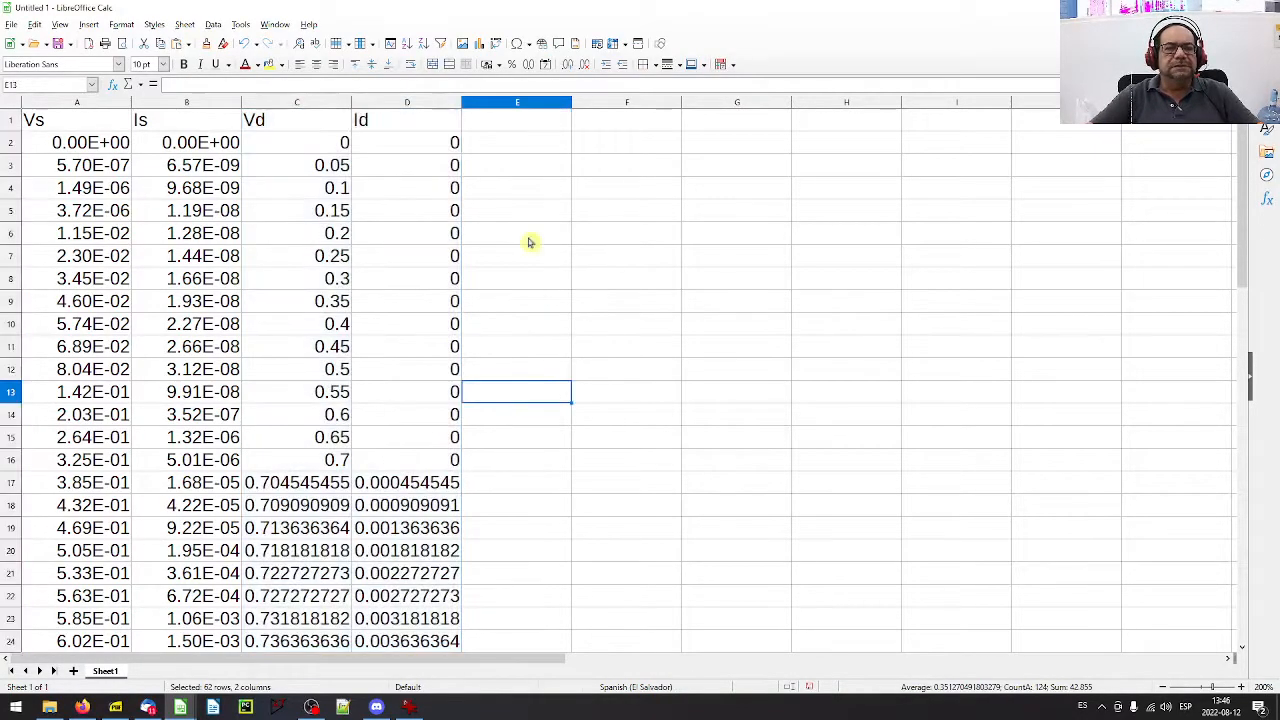
left_click(507, 127)
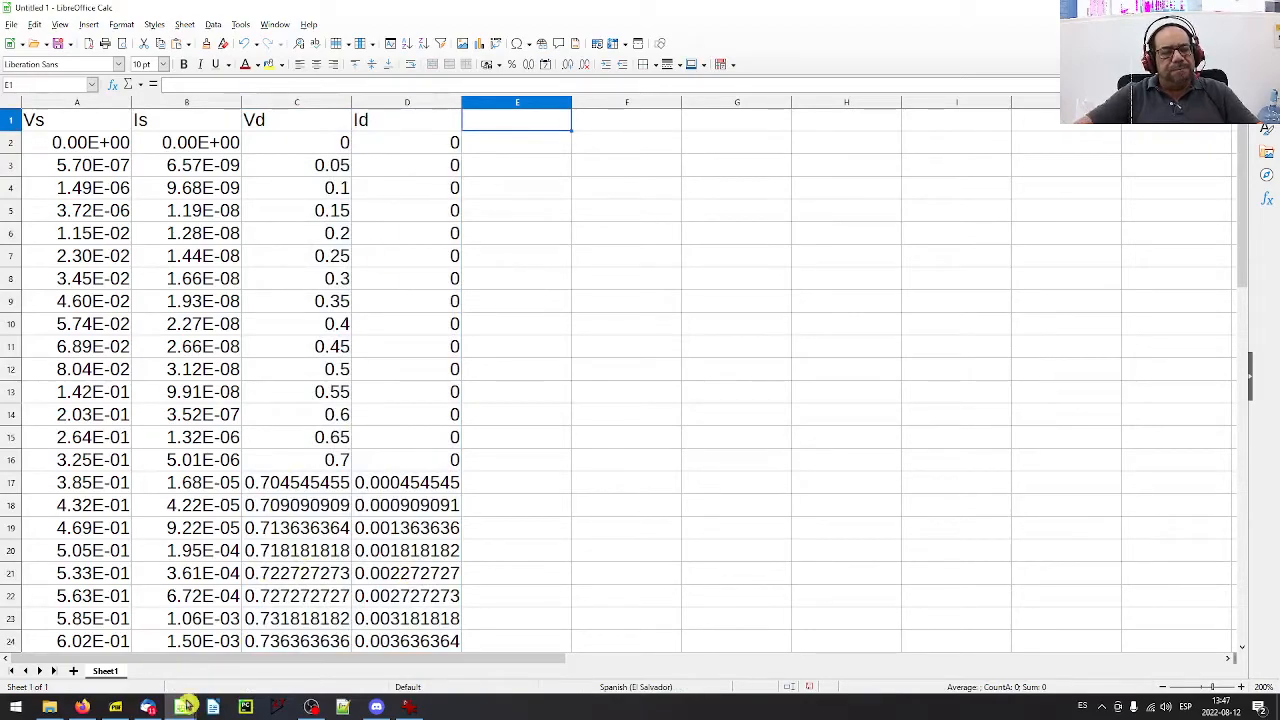
- In DatosDiodo.ods, clear the contents of the Vak and Id columns, D and E
mouse_move(185, 709)
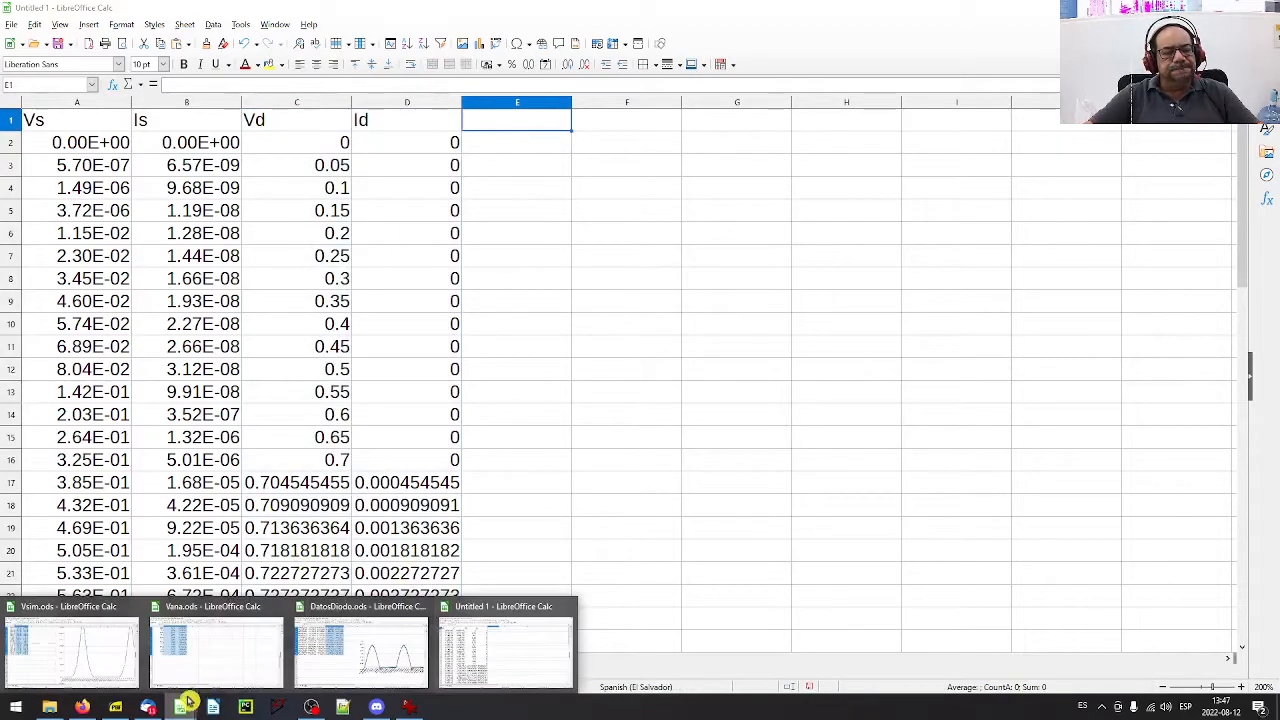
left_click(360, 636)
left_click(468, 393)
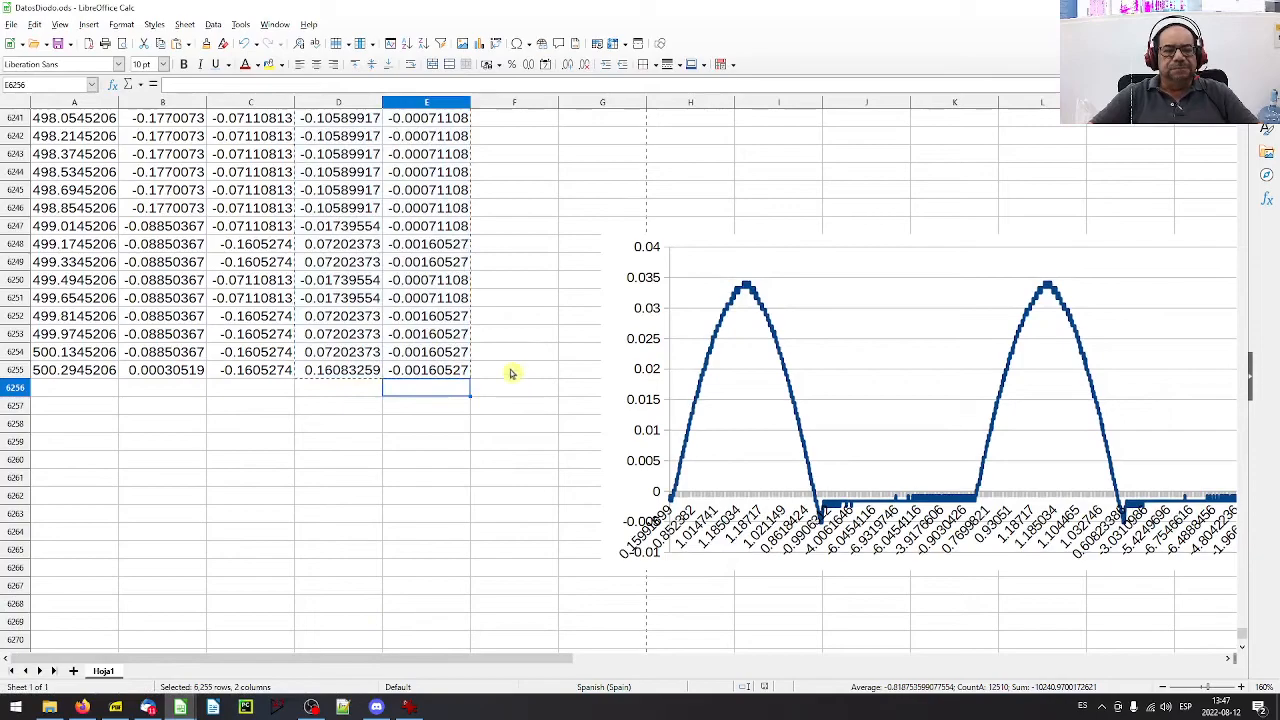
scroll(514, 374, "up", 15)
scroll(510, 373, "up", 20)
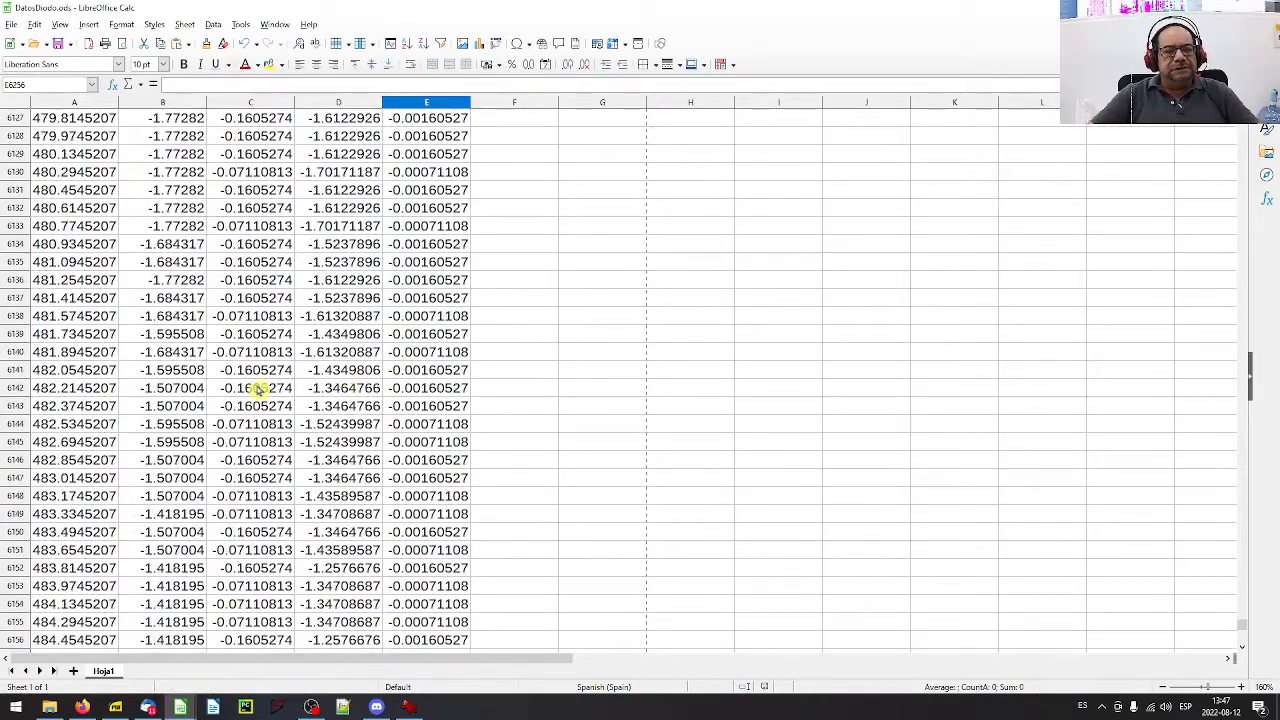
left_click(258, 390)
key("ctrl+Up")
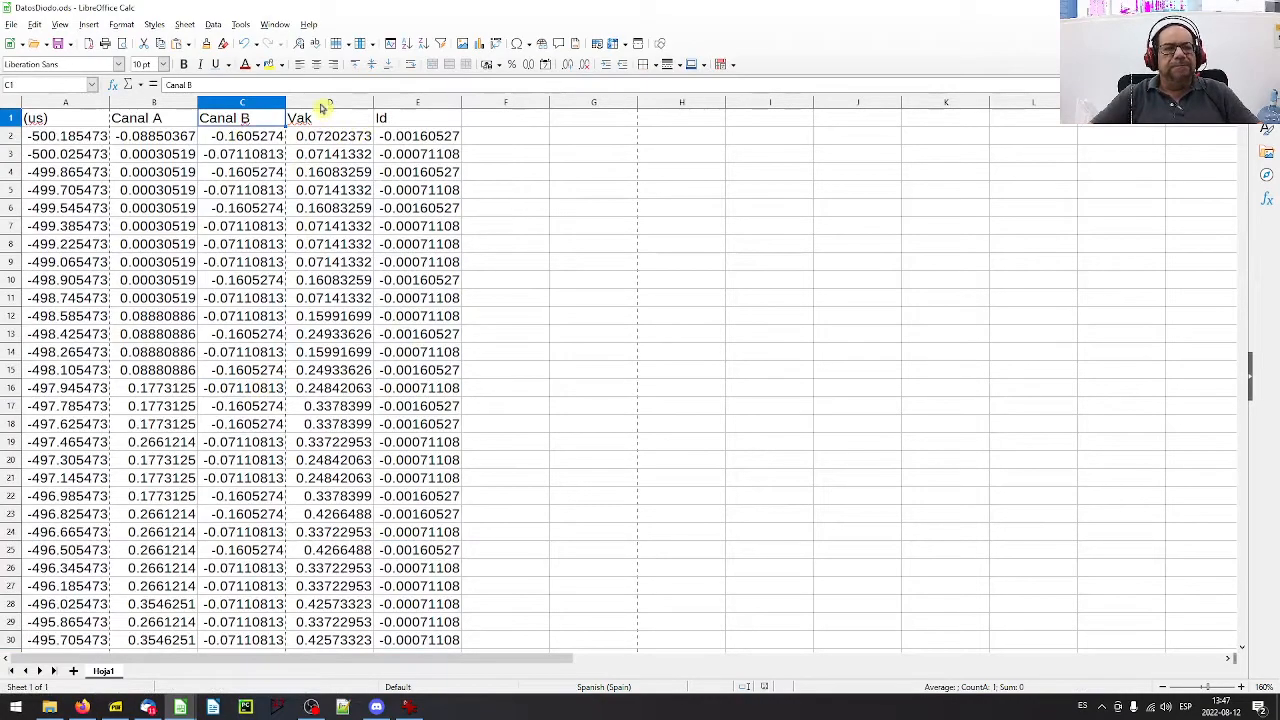
left_click_drag(328, 102, 405, 100)
key("Delete")
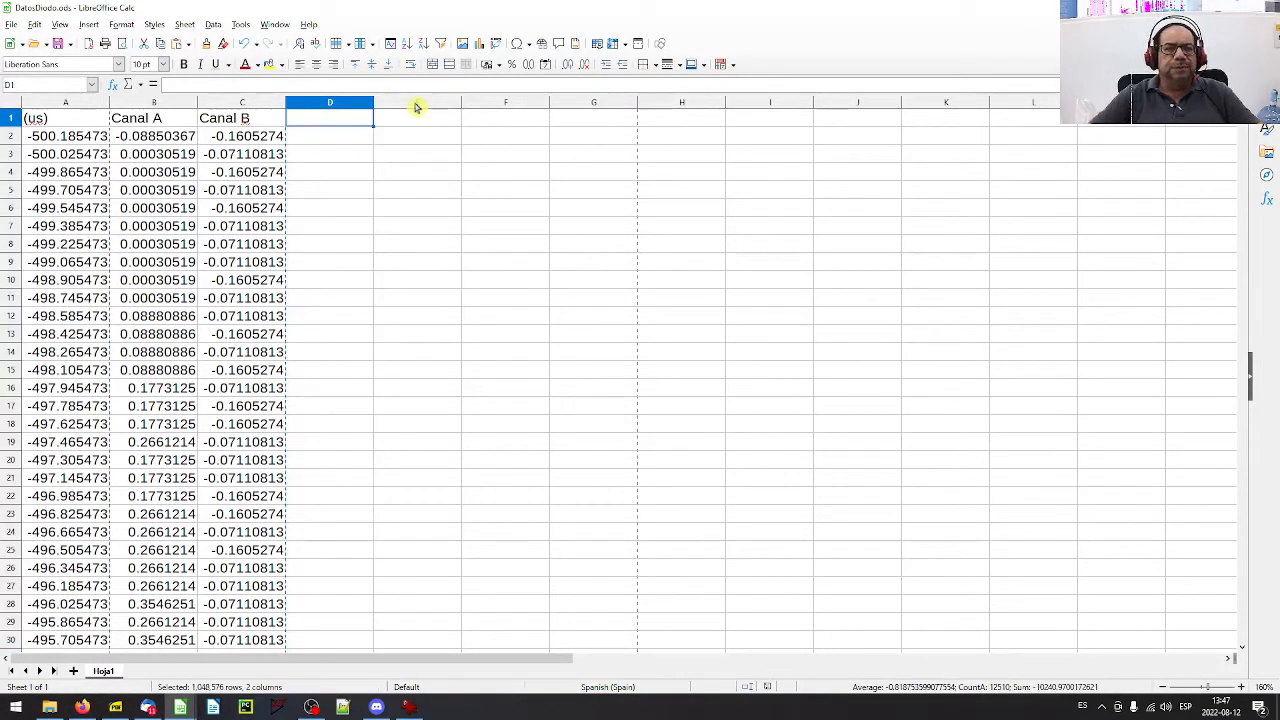
- Consult the diode circuit image in IrfanView and enter the heading Vak in cell D1 of DatosDiodo.ods
left_click(408, 707)
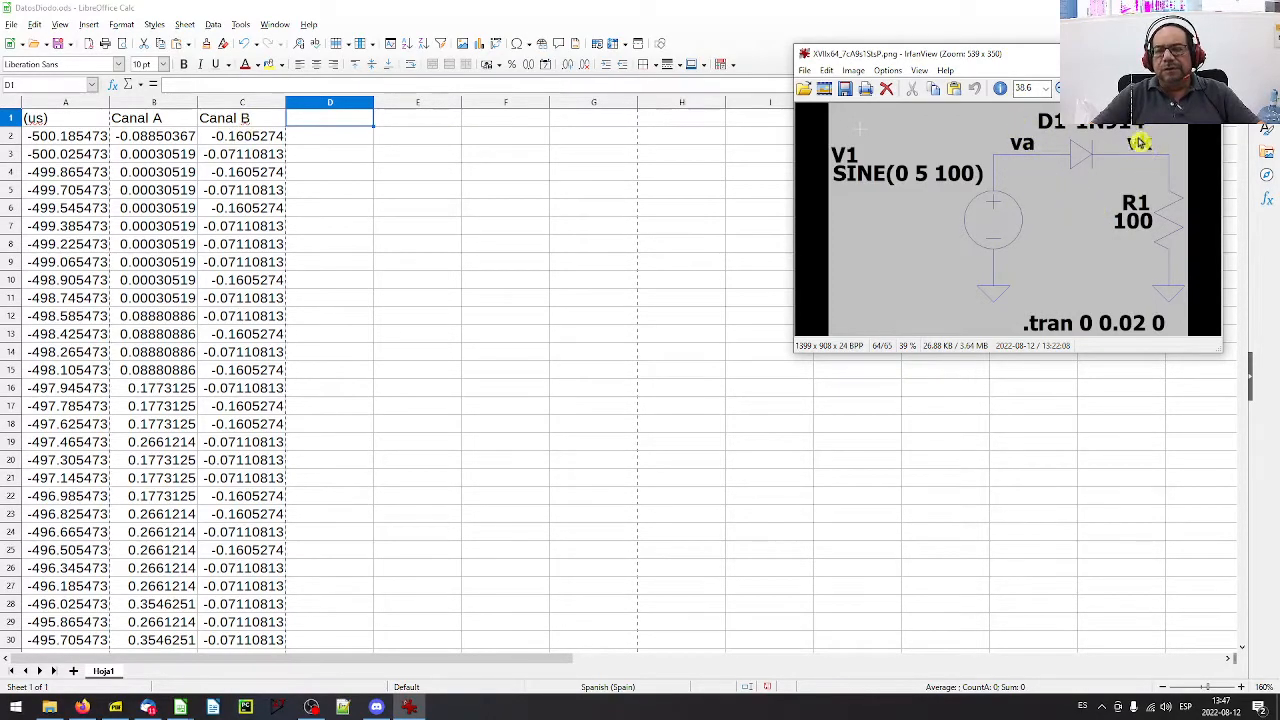
left_click(338, 122)
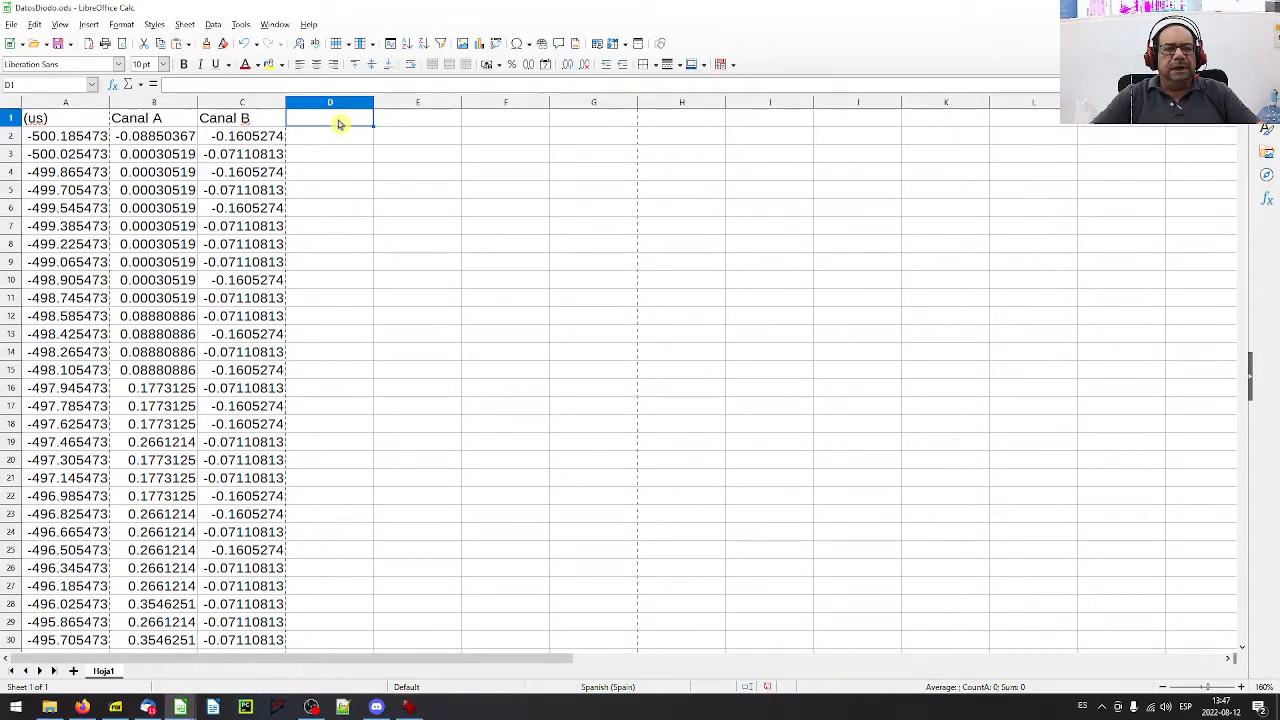
type("V")
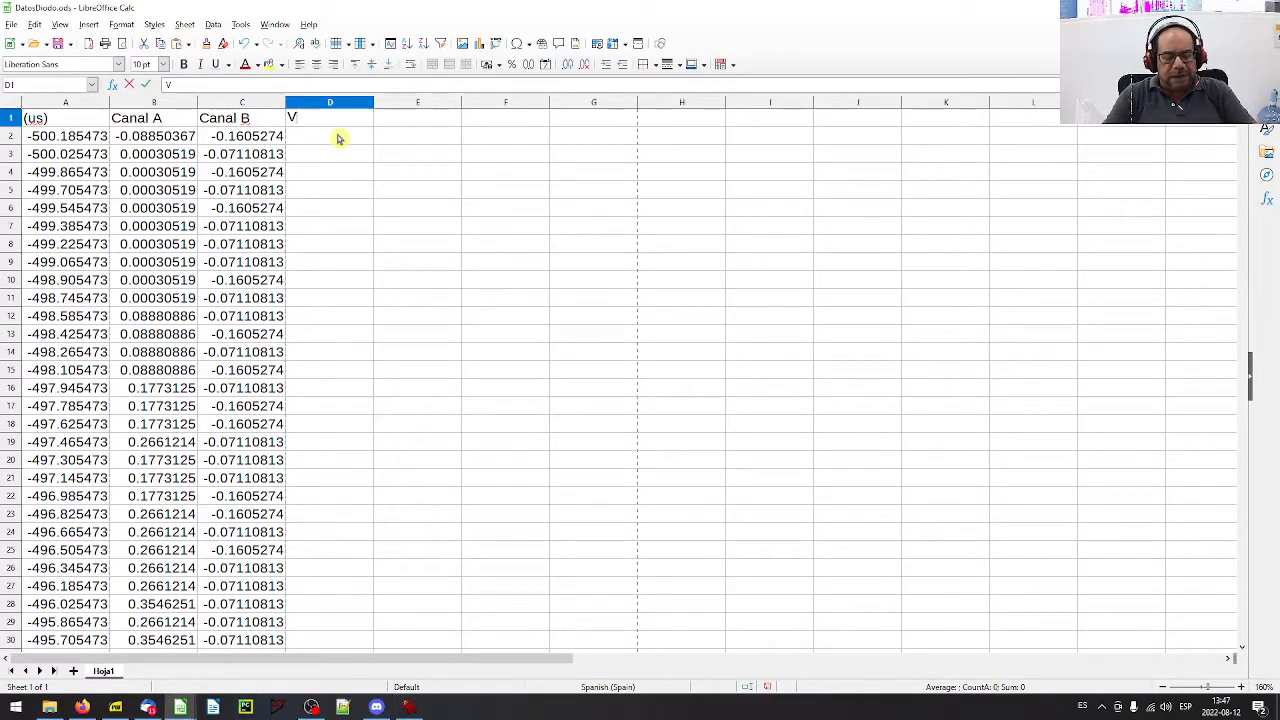
type("ak")
key("Return")
- Enter the formula =B2-C2 in cell D2 to subtract Canal B from Canal A
type("=")
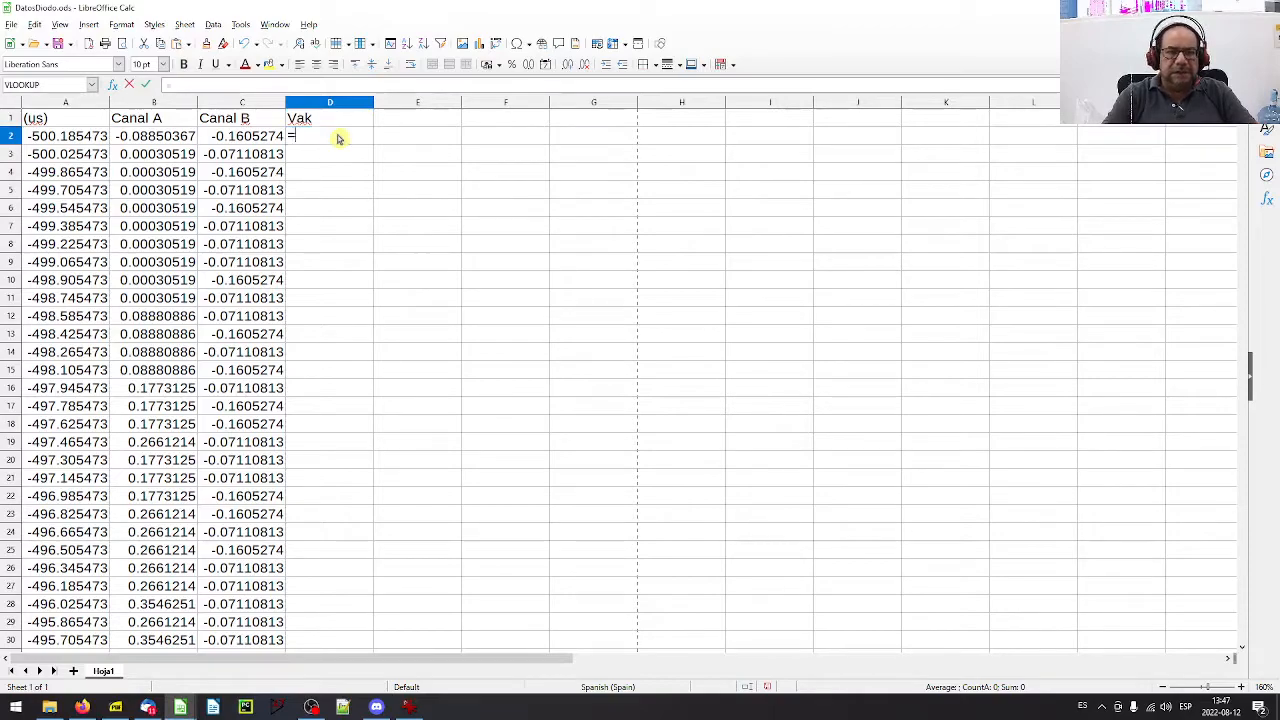
left_click(143, 137)
type("-")
left_click(232, 142)
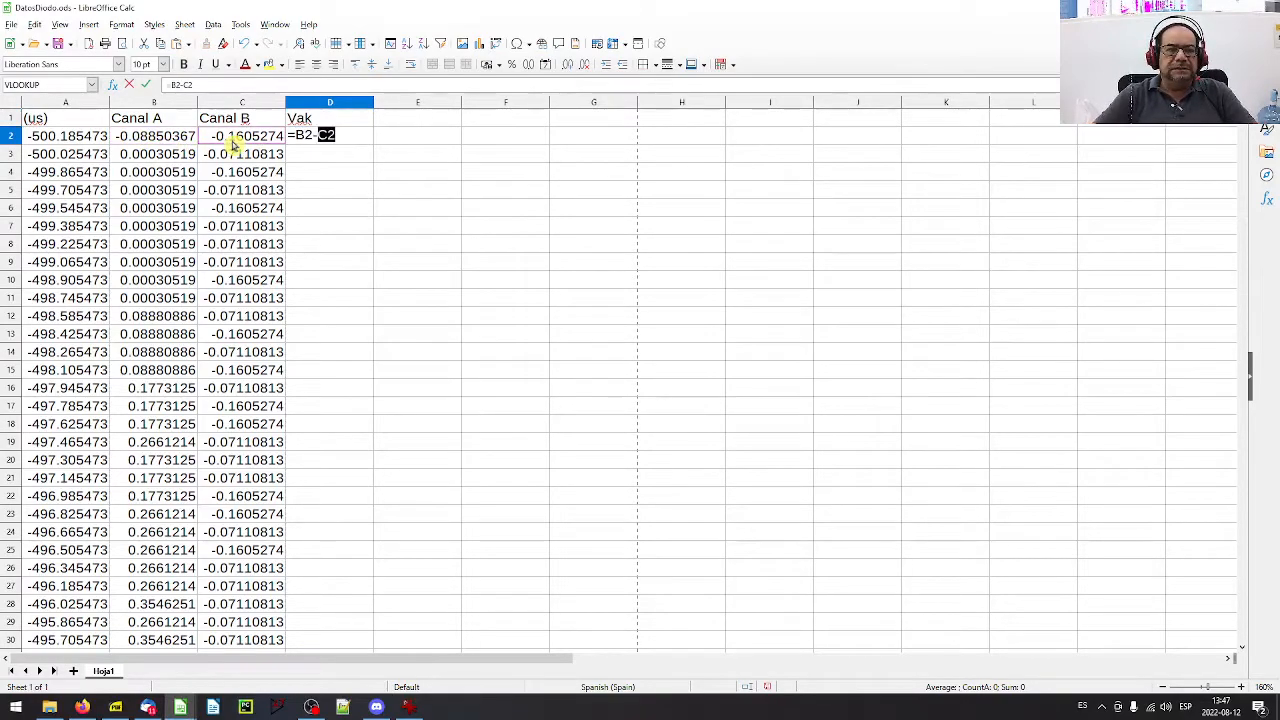
key("Return")
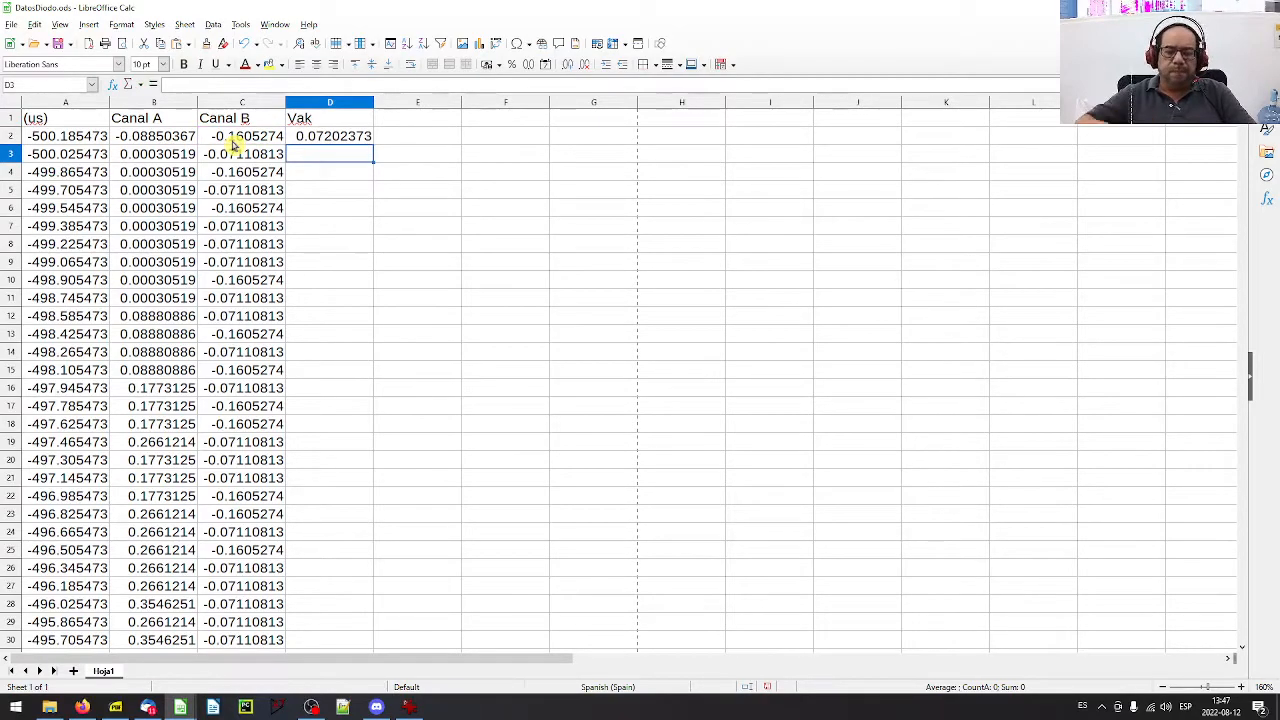
- Fill the D2 formula down the Vak column for all data rows
key("Up")
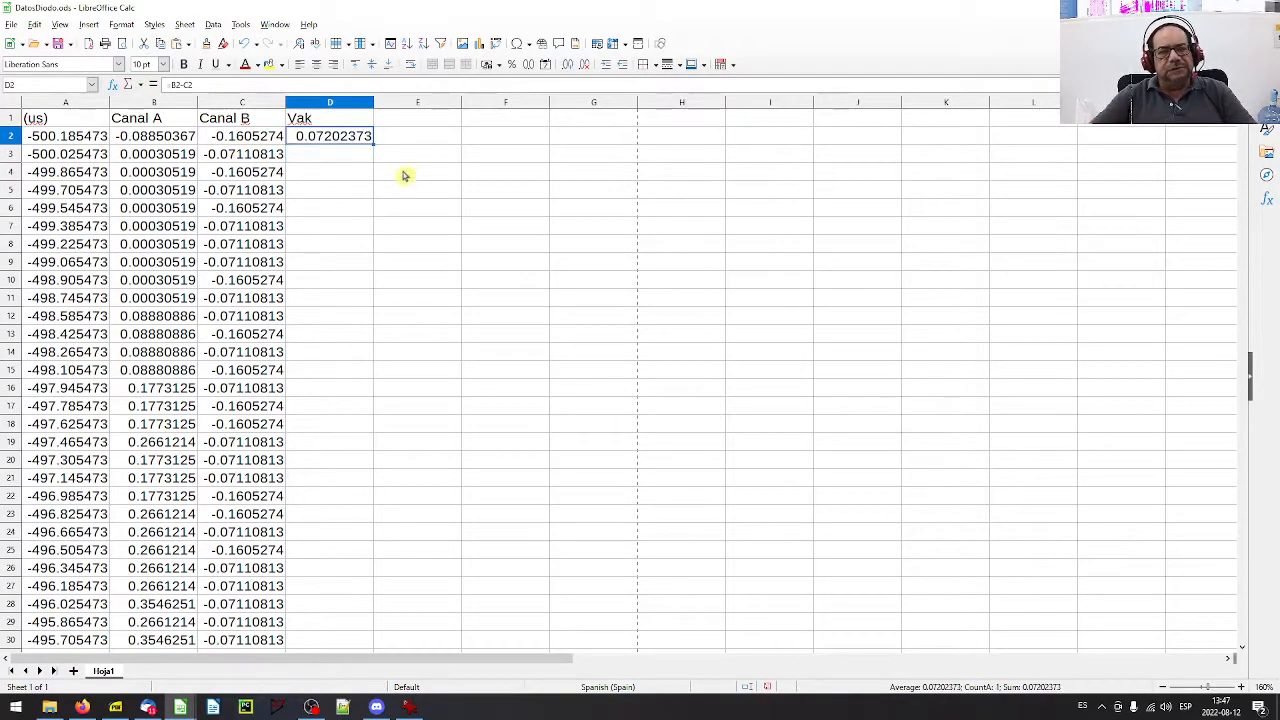
double_click(373, 145)
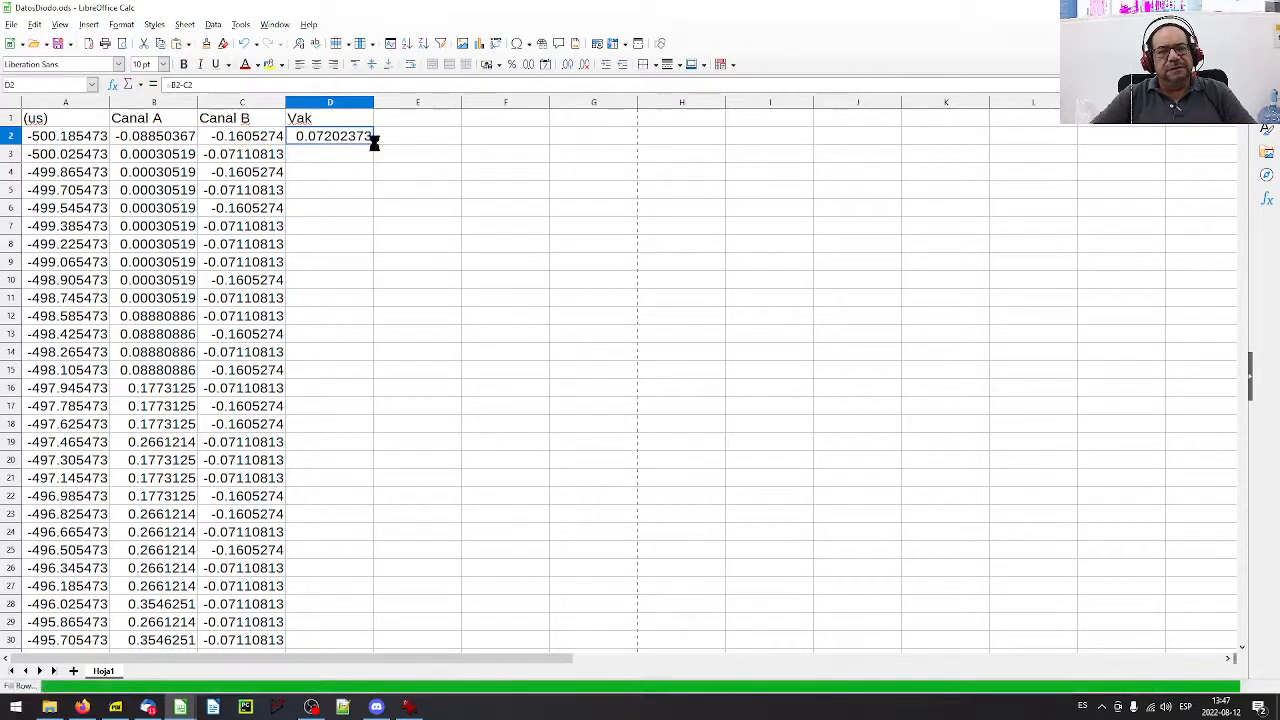
left_click(350, 136)
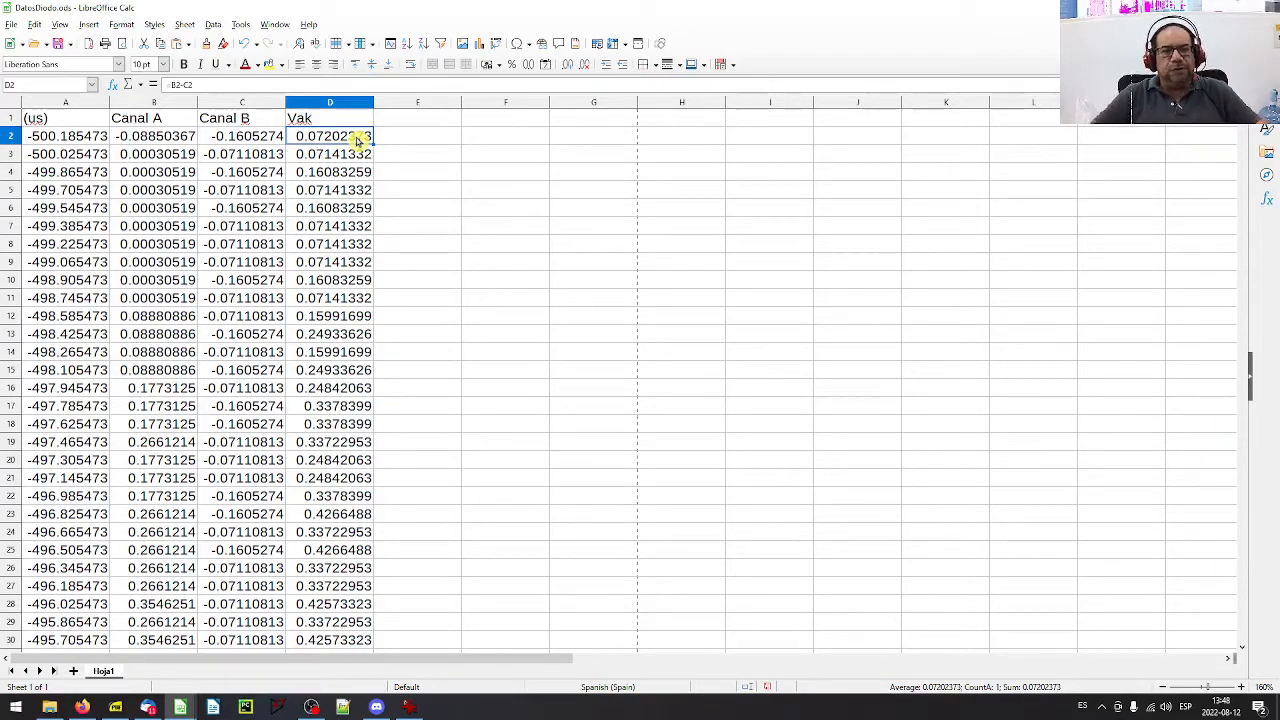
- Delete the leftover chart beside the last data rows of DatosDiodo.ods
key("ctrl+Down")
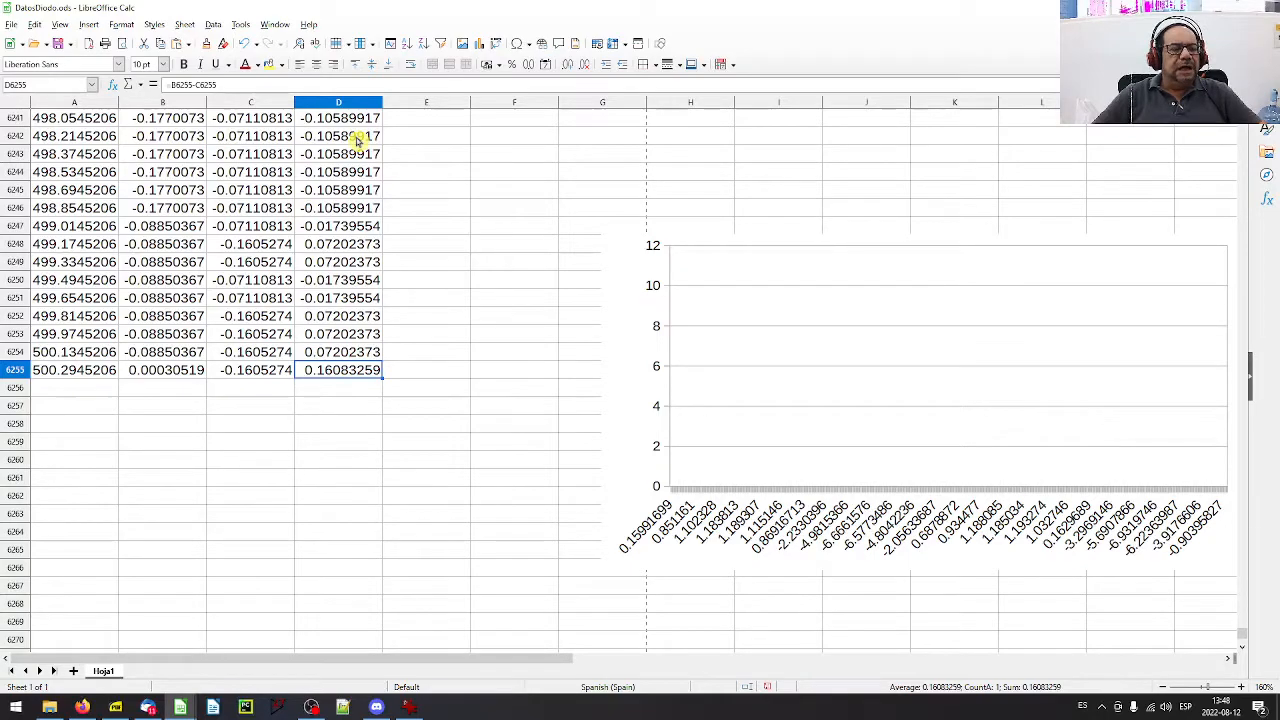
left_click(759, 325)
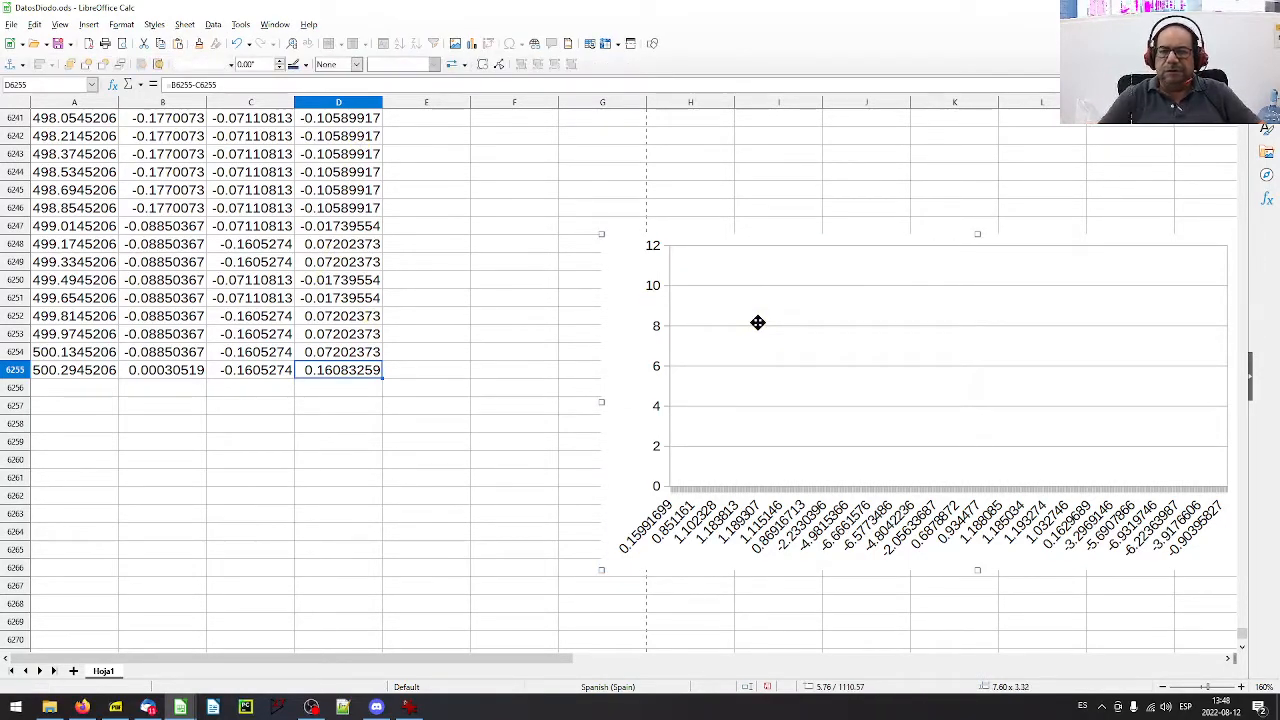
key("Delete")
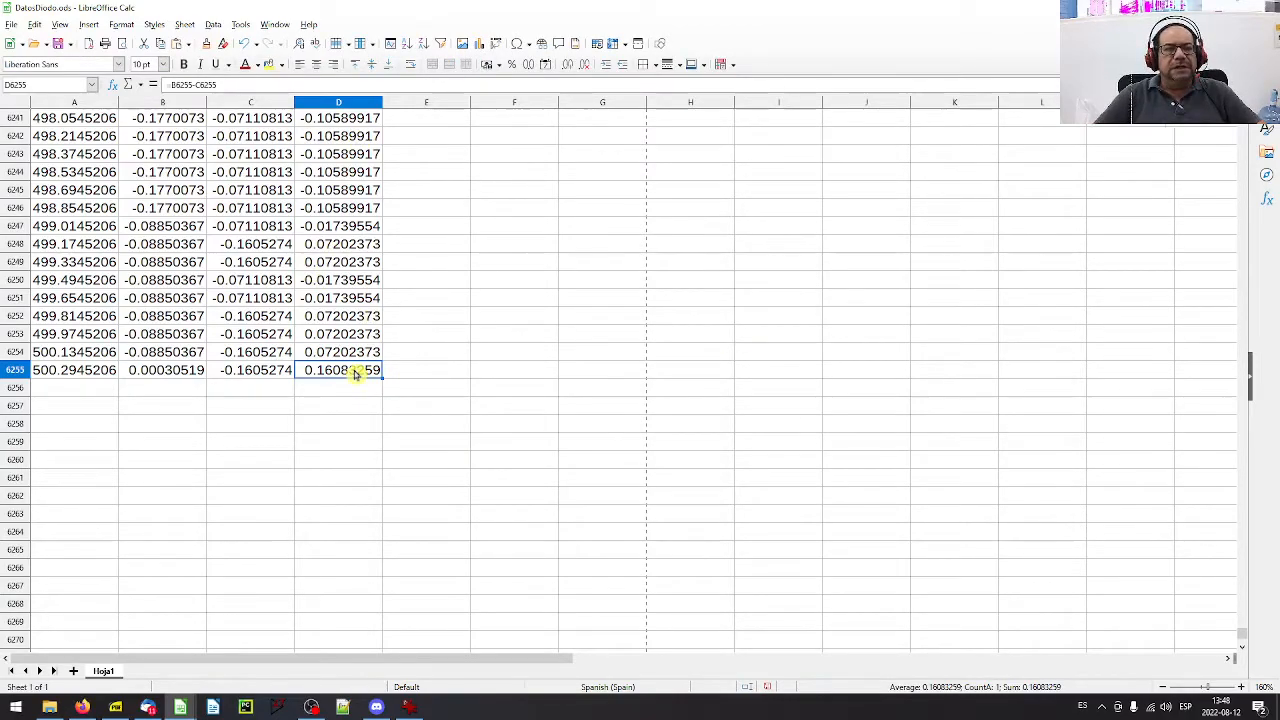
- Consult the diode circuit image in IrfanView and enter the heading Id in cell E1 of DatosDiodo.ods
key("ctrl+Up")
key("Right")
left_click(409, 707)
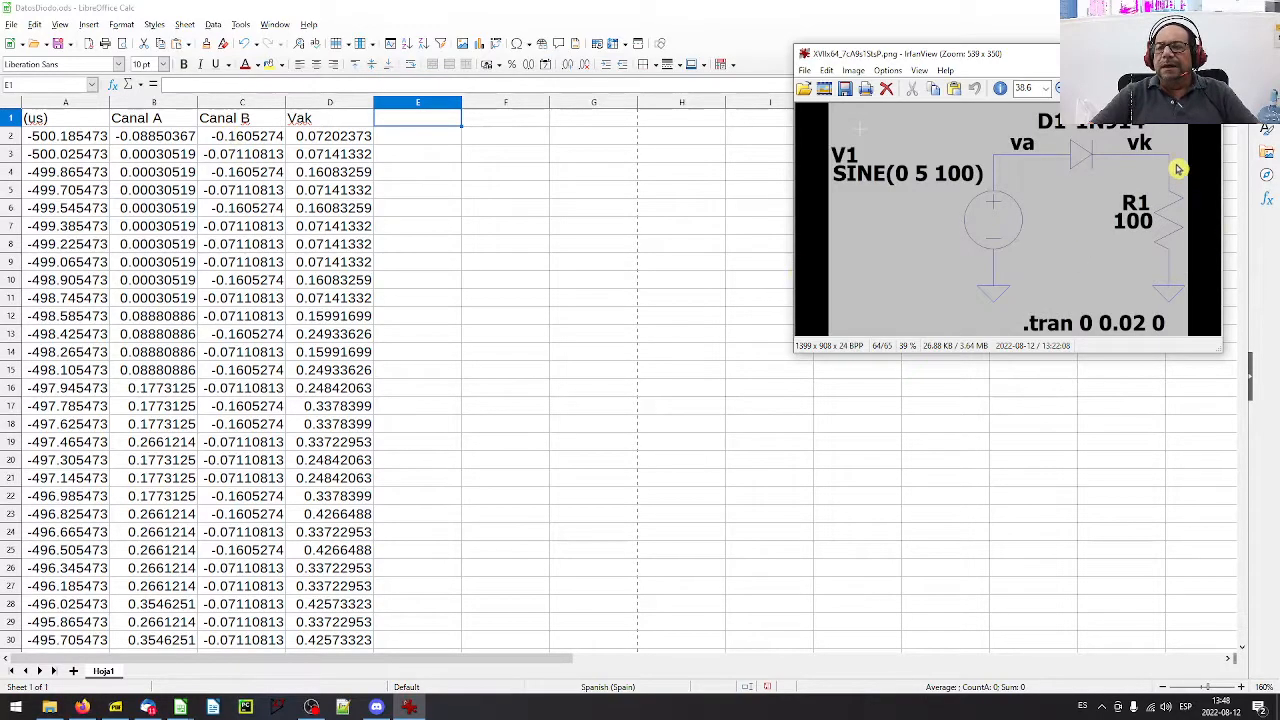
left_click(395, 120)
type("Id")
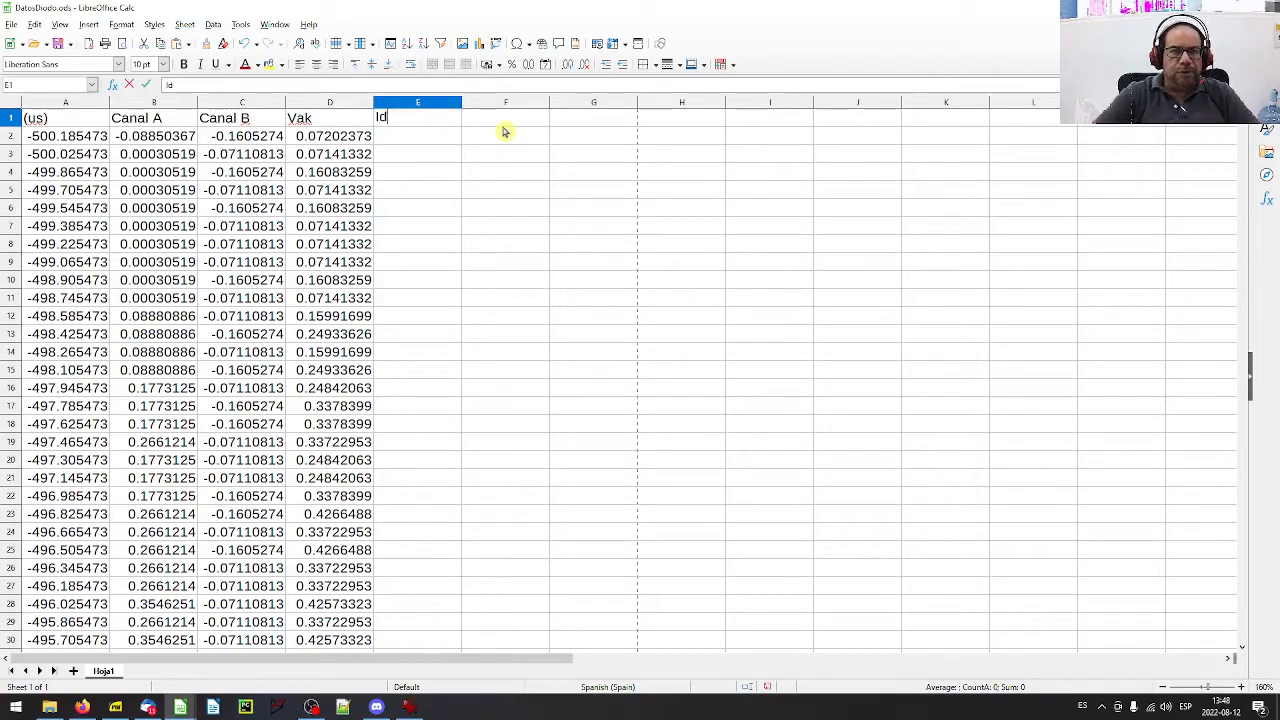
key("Return")
- Enter the formula =C2/100 in cell E2 to compute the diode current from Canal B
type("=")
left_click(254, 137)
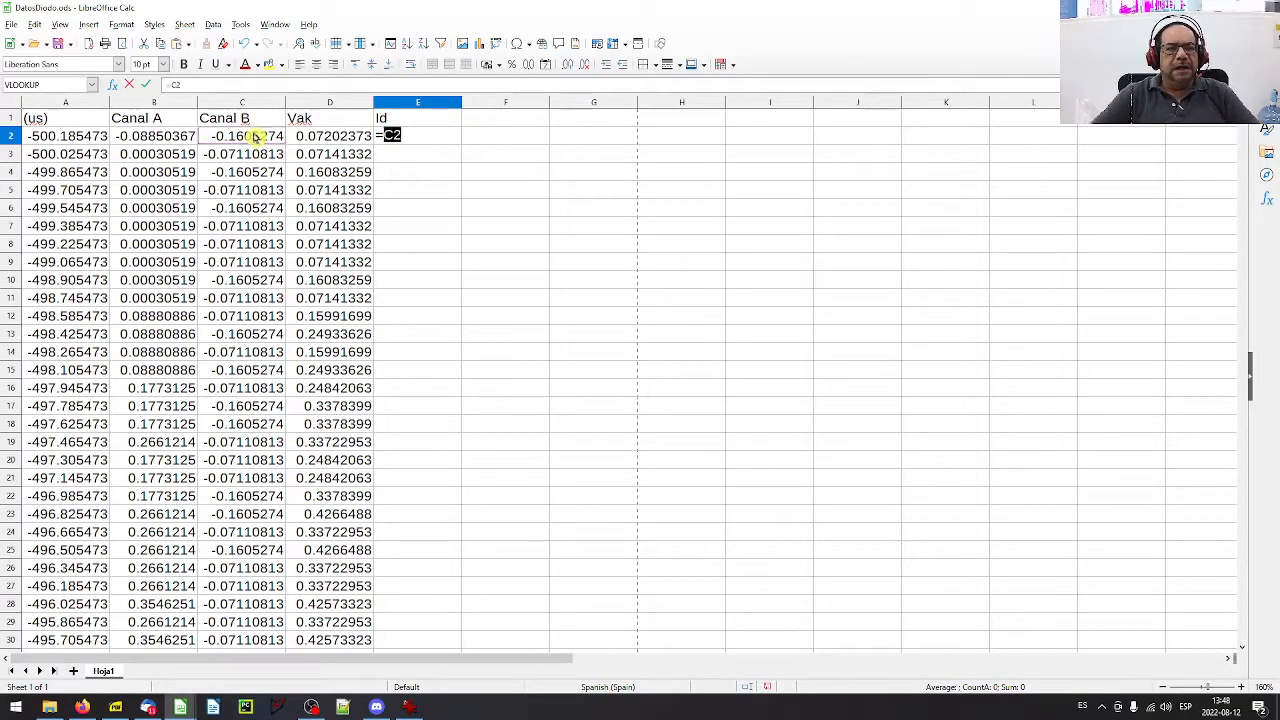
type("/100")
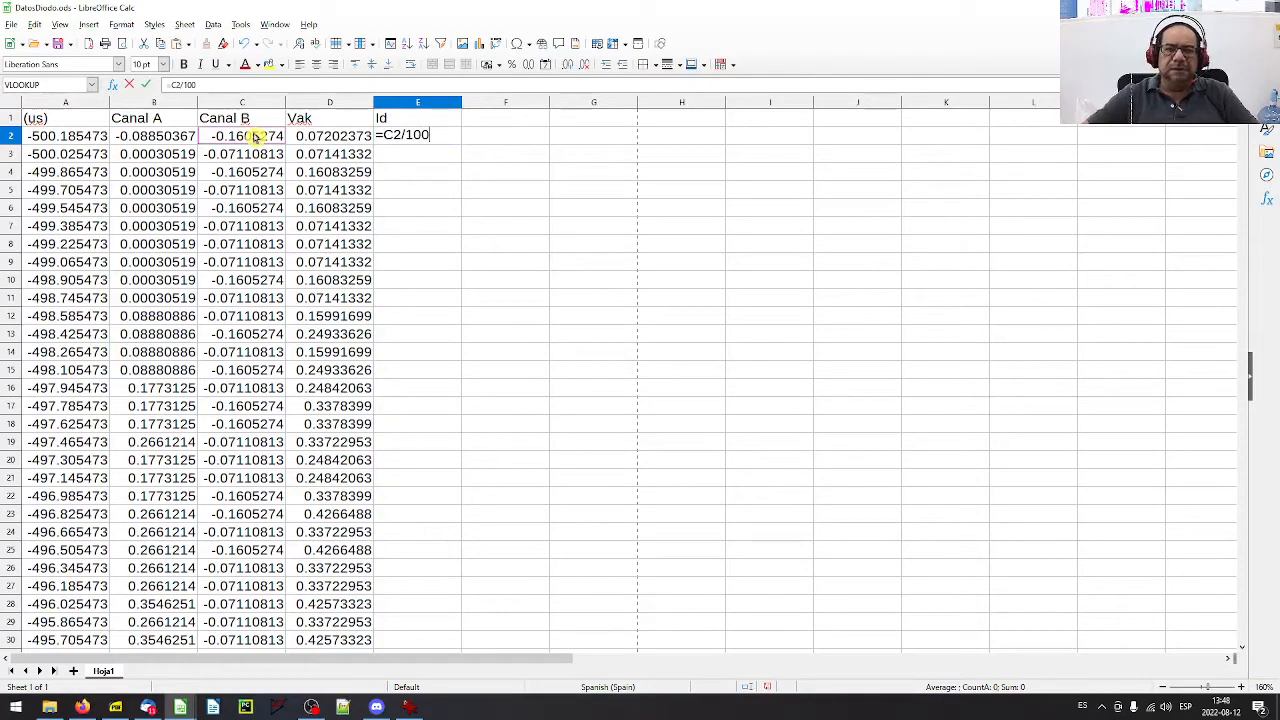
key("Return")
- Fill the E2 formula down the Id column for all data rows
left_click(430, 140)
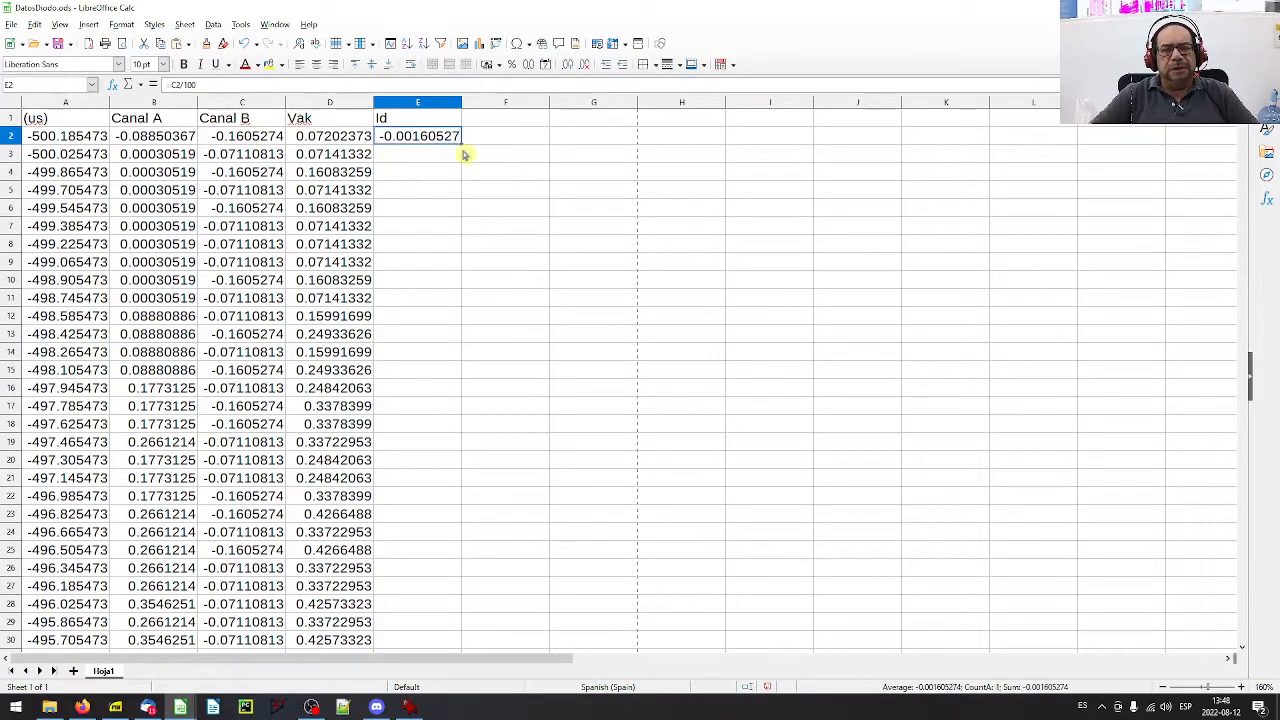
scroll(476, 148, "up", 3, "ctrl")
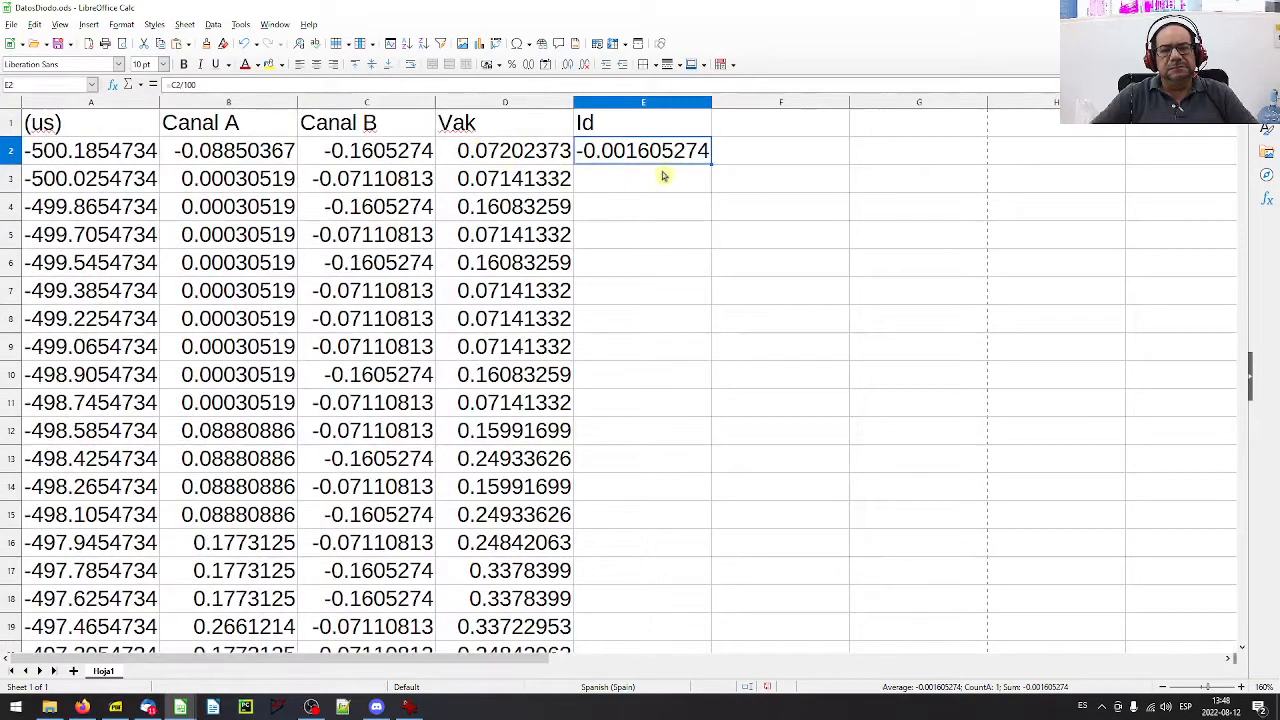
double_click(710, 161)
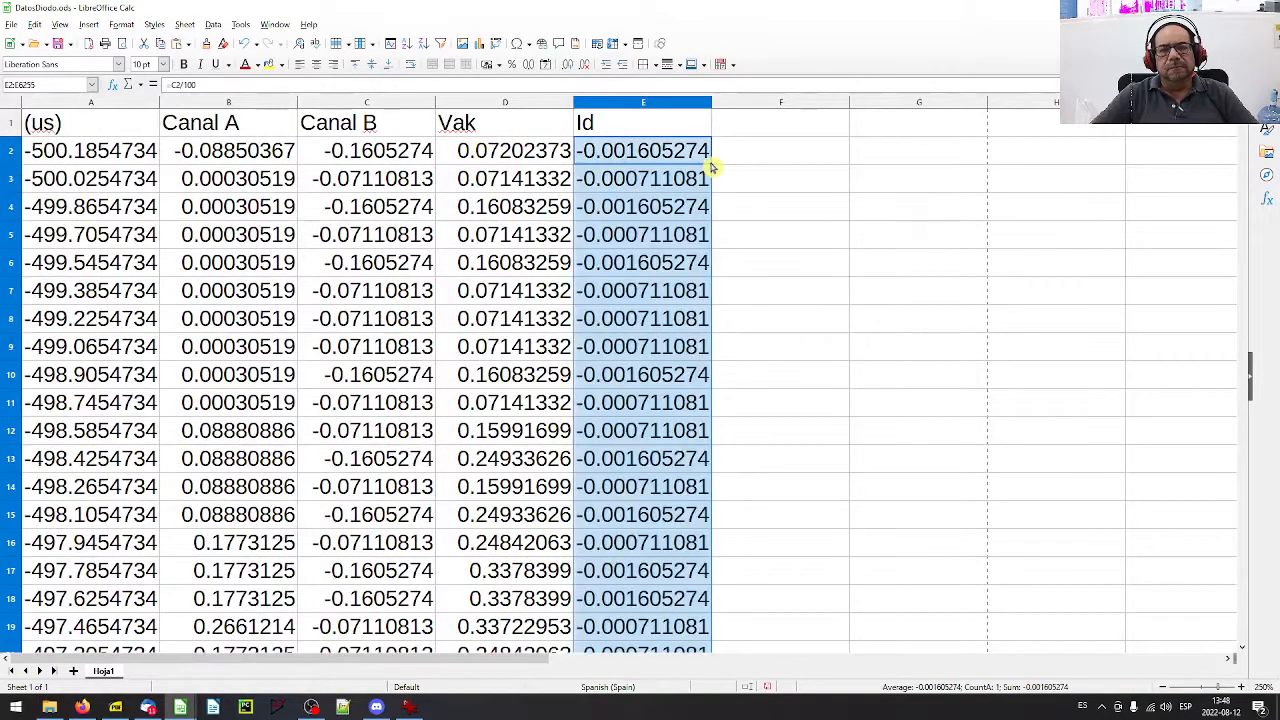
- Copy the Vak and Id columns with their headings (D1:E6255) and paste them as values only at cell E1 of Untitled 1
left_click(446, 126)
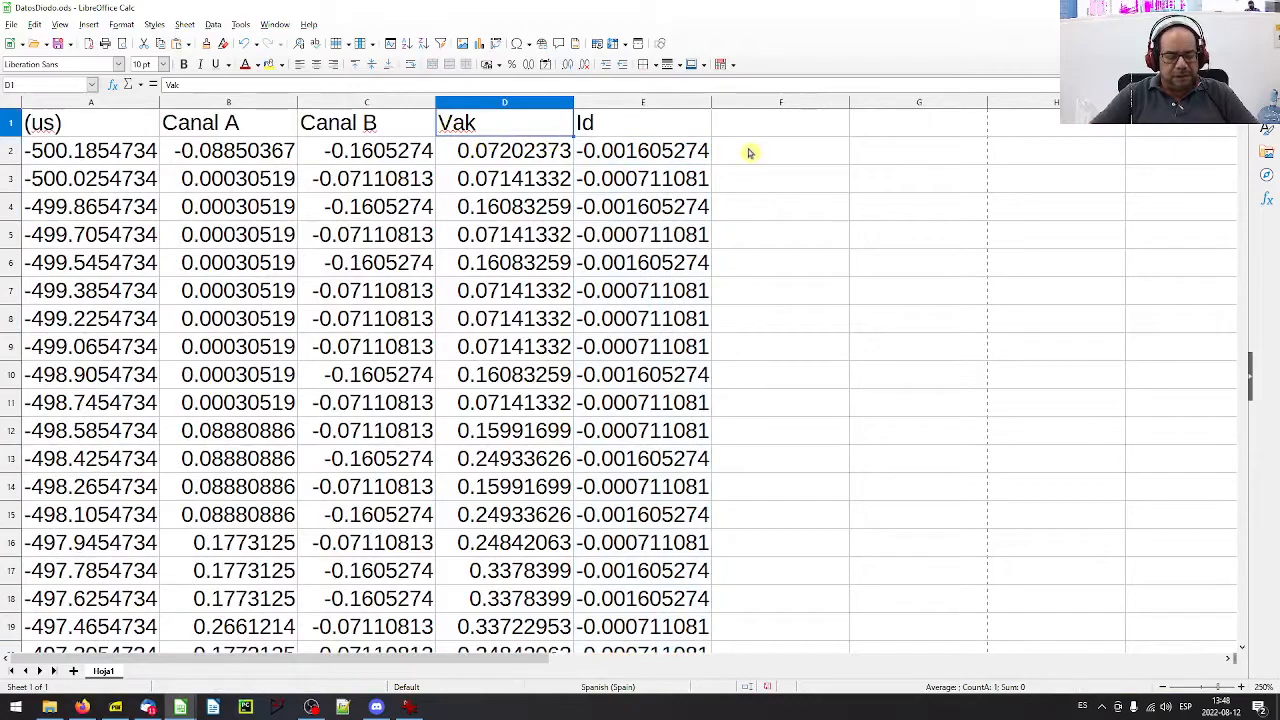
key("shift+Right")
key("ctrl+shift+Down")
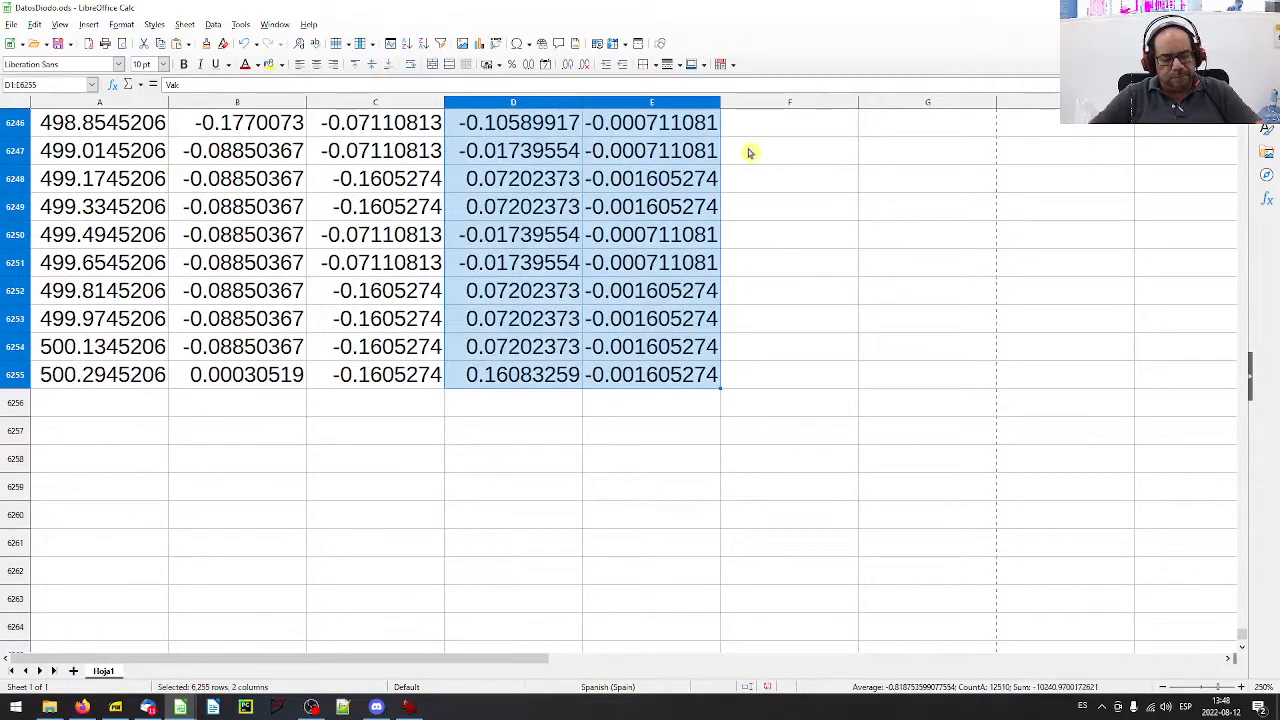
key("ctrl+c")
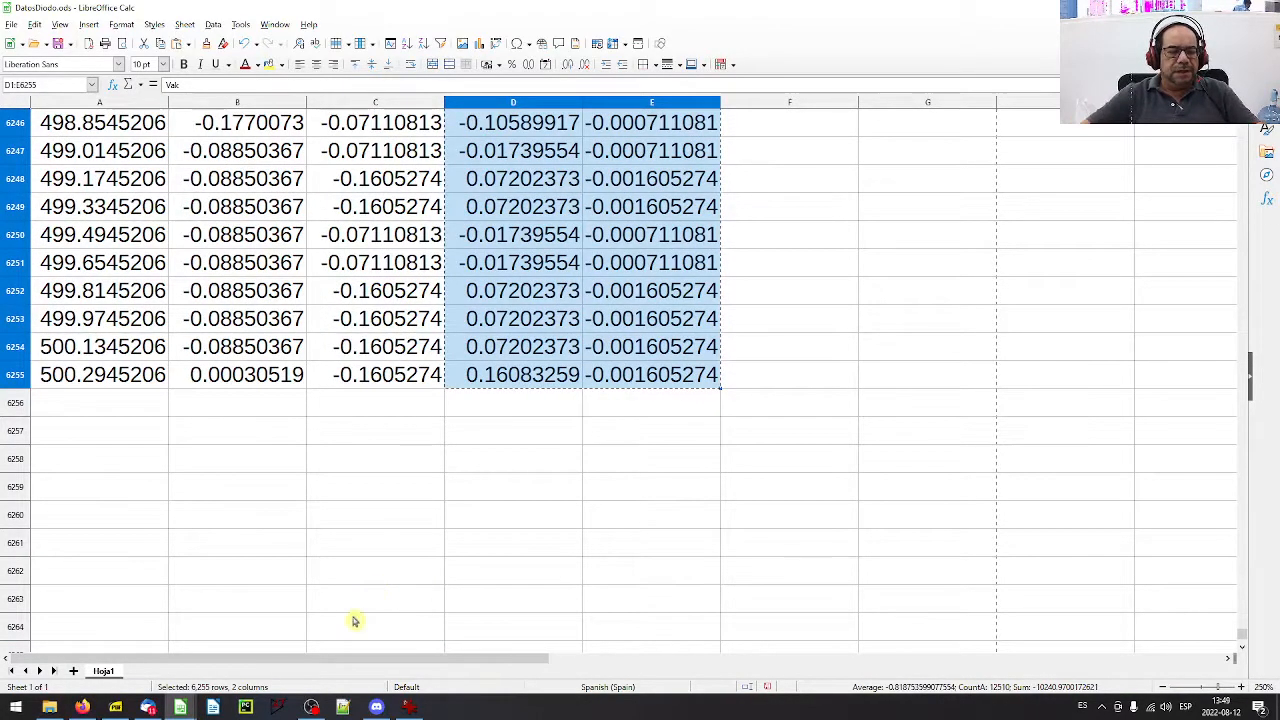
mouse_move(185, 703)
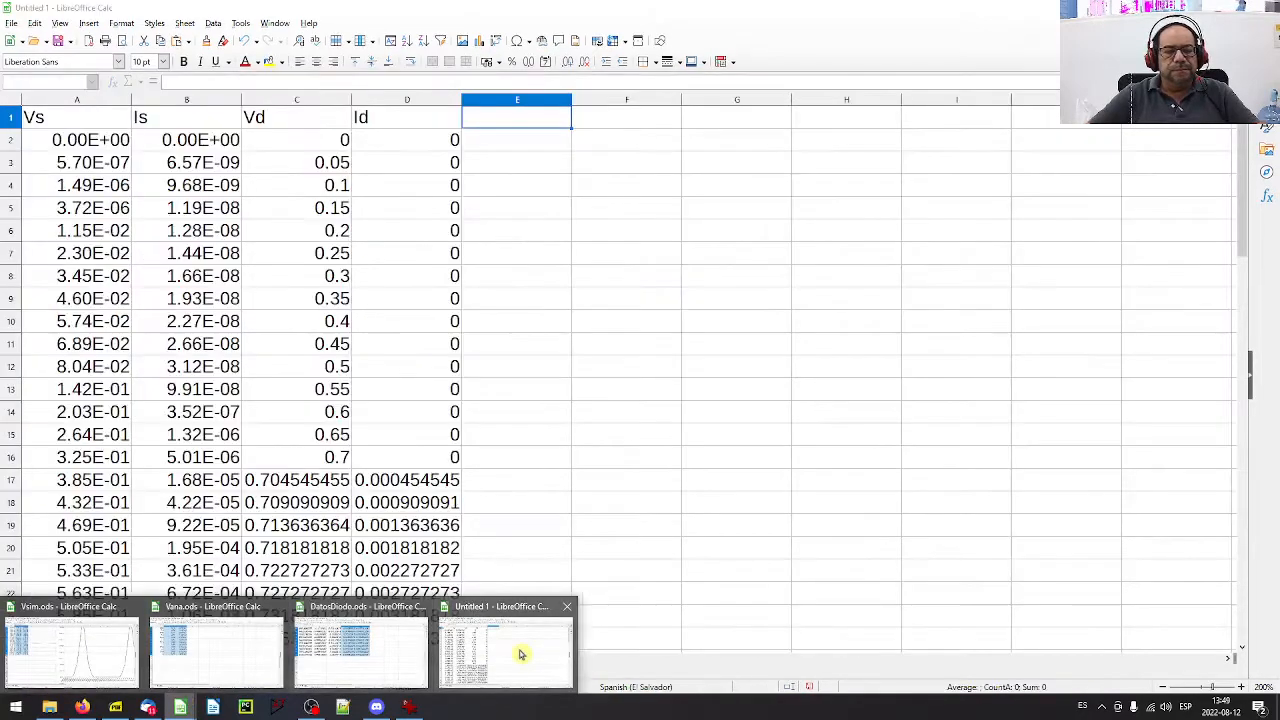
left_click(508, 640)
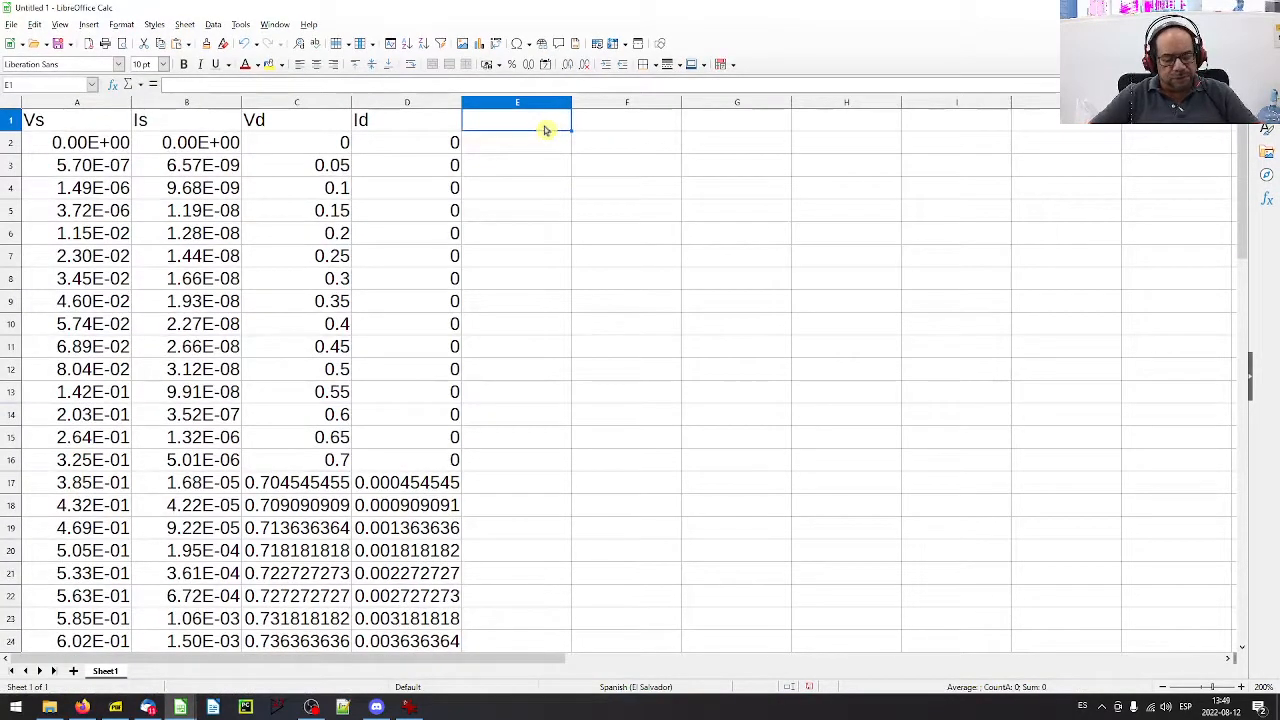
key("ctrl+shift+v")
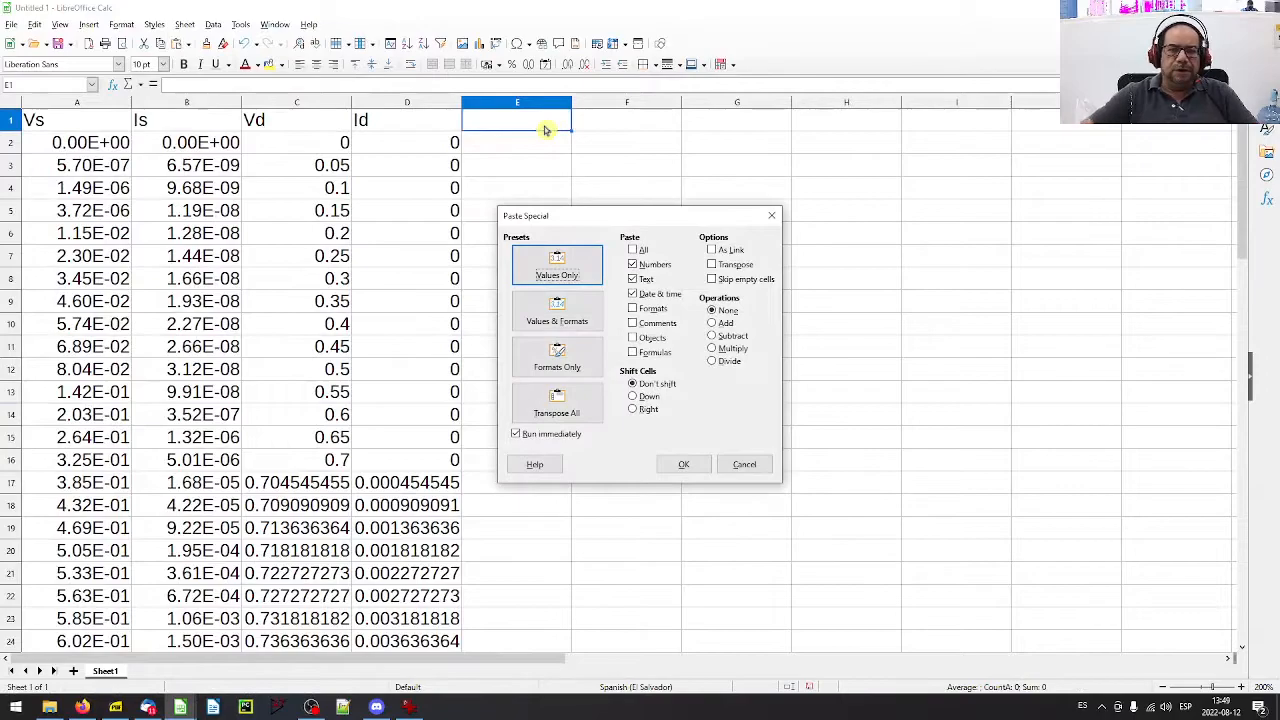
left_click(557, 266)
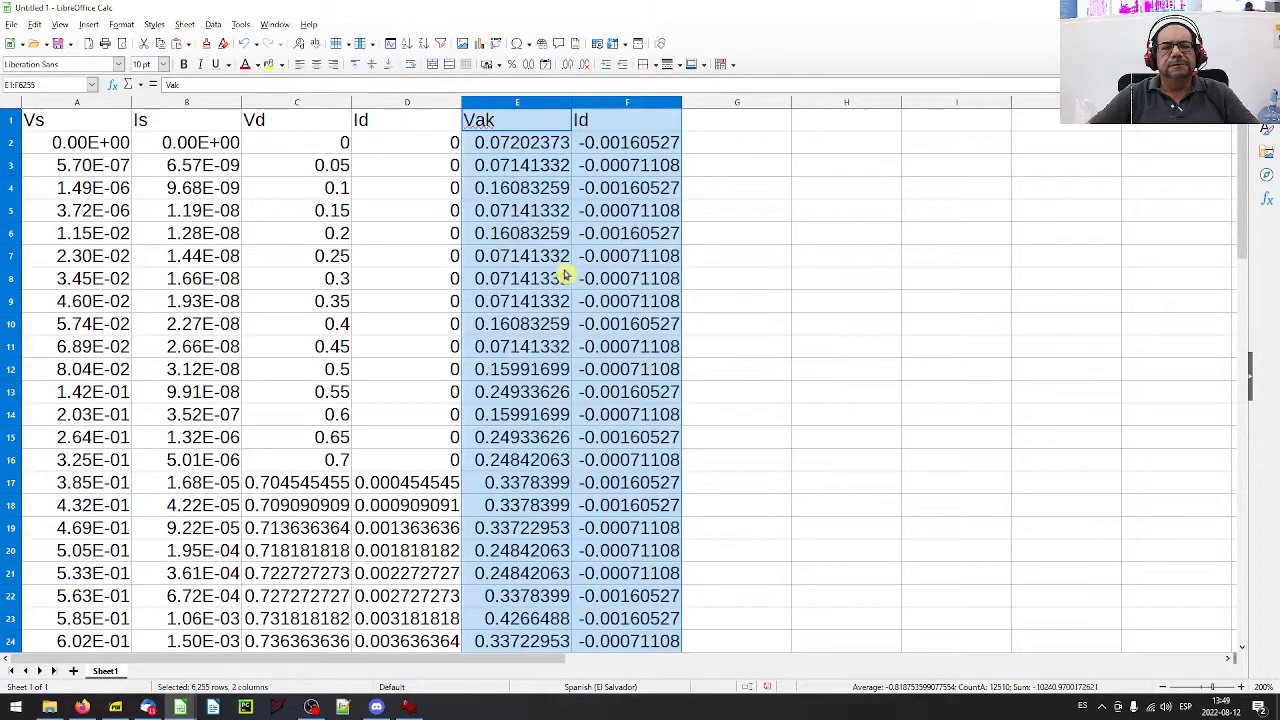
left_click(738, 281)
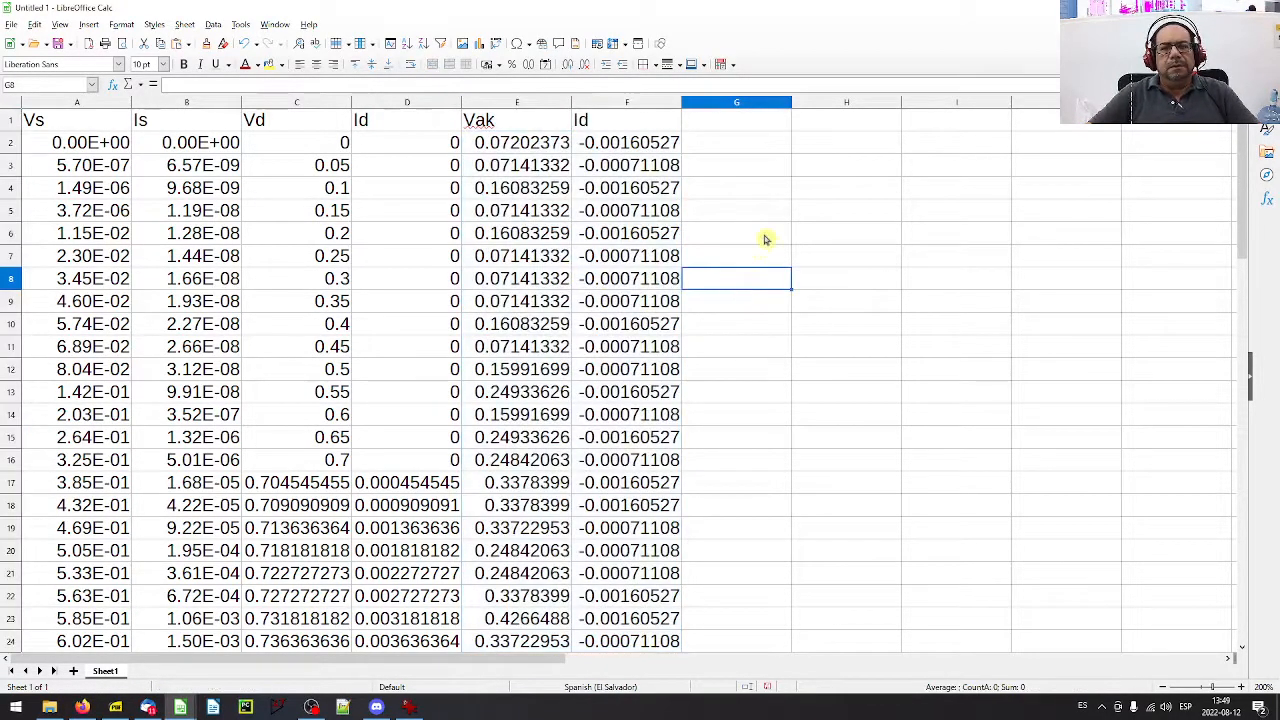
- Centre the headings in cells A1 to F1 and make them bold
left_click_drag(49, 119, 608, 127)
key("ctrl+e")
key("ctrl+b")
left_click(863, 127)
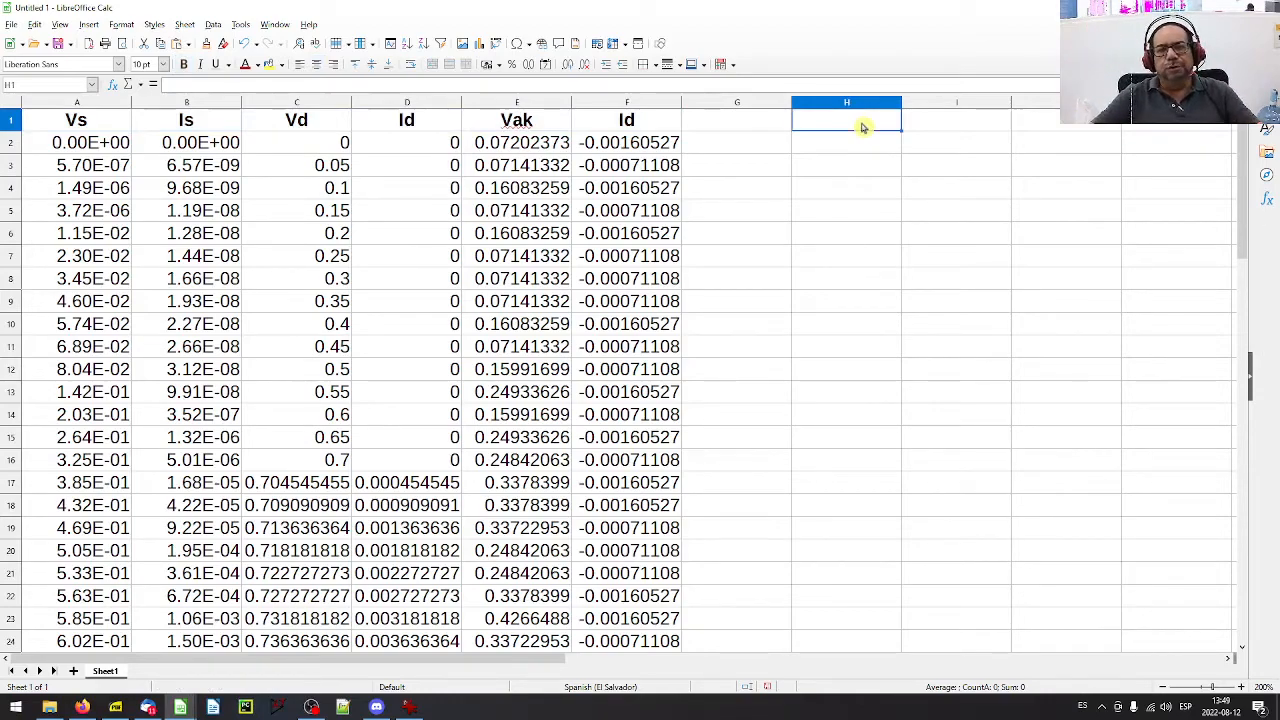
left_click_drag(86, 142, 87, 420)
left_click_drag(325, 143, 300, 493)
left_click_drag(514, 143, 530, 505)
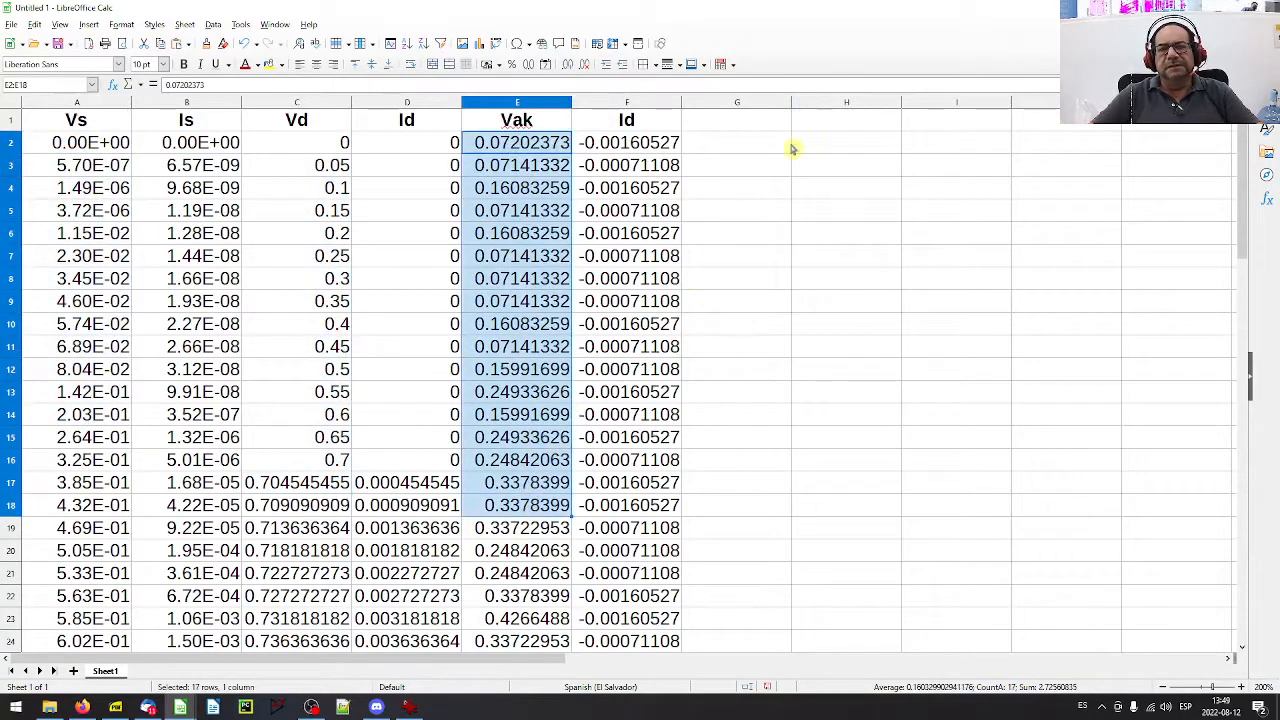
- Enter the heading Vd in cell H1, with the starting values 0 in H2 and 0.025 in H3
left_click(817, 122)
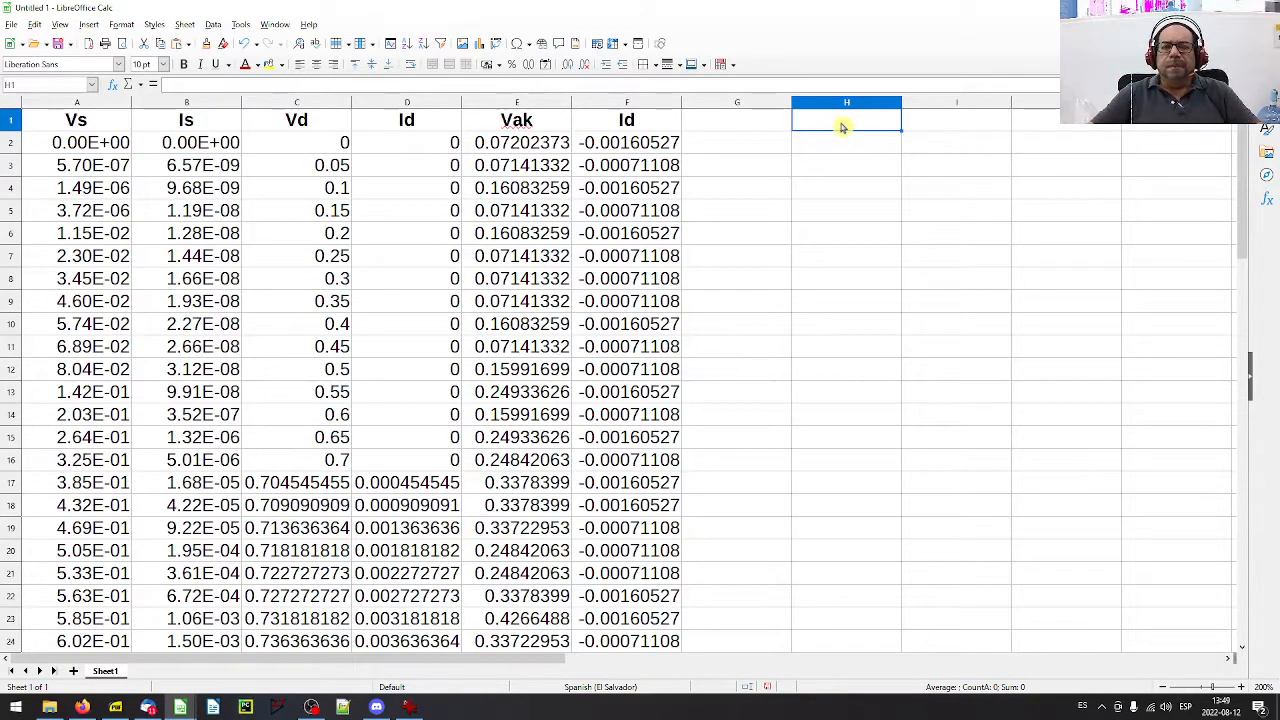
type("Vd")
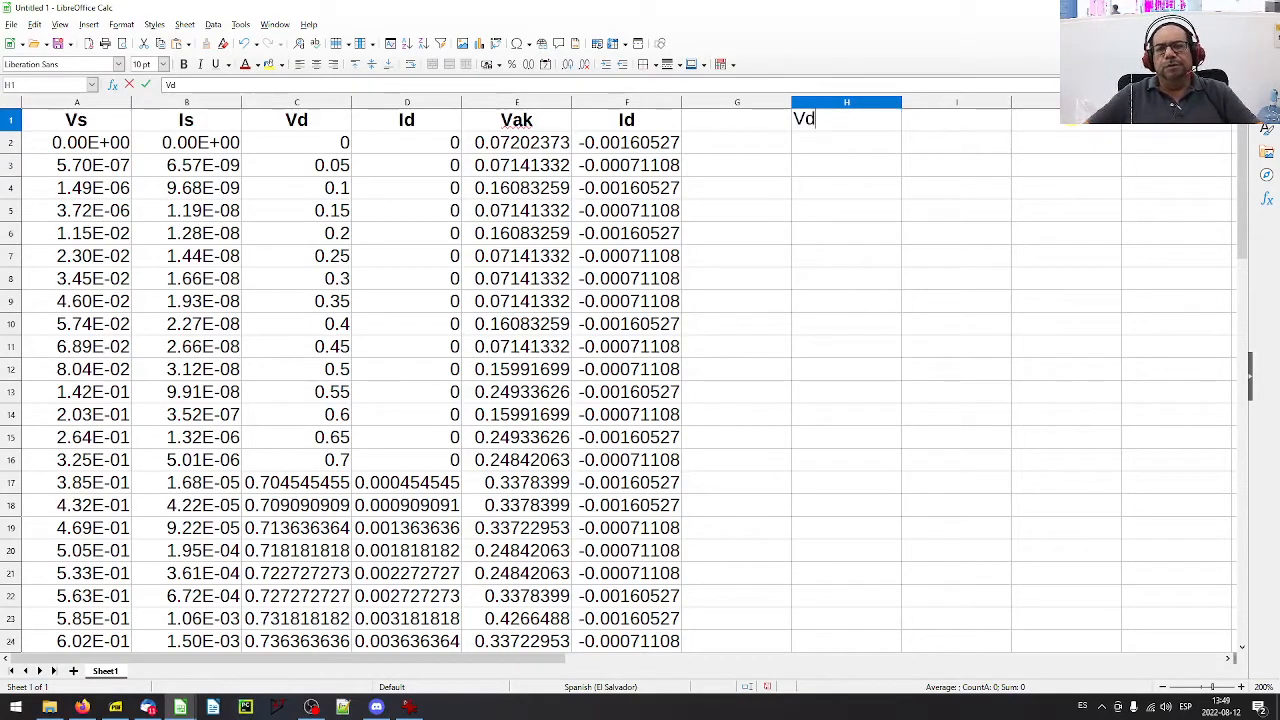
key("Return")
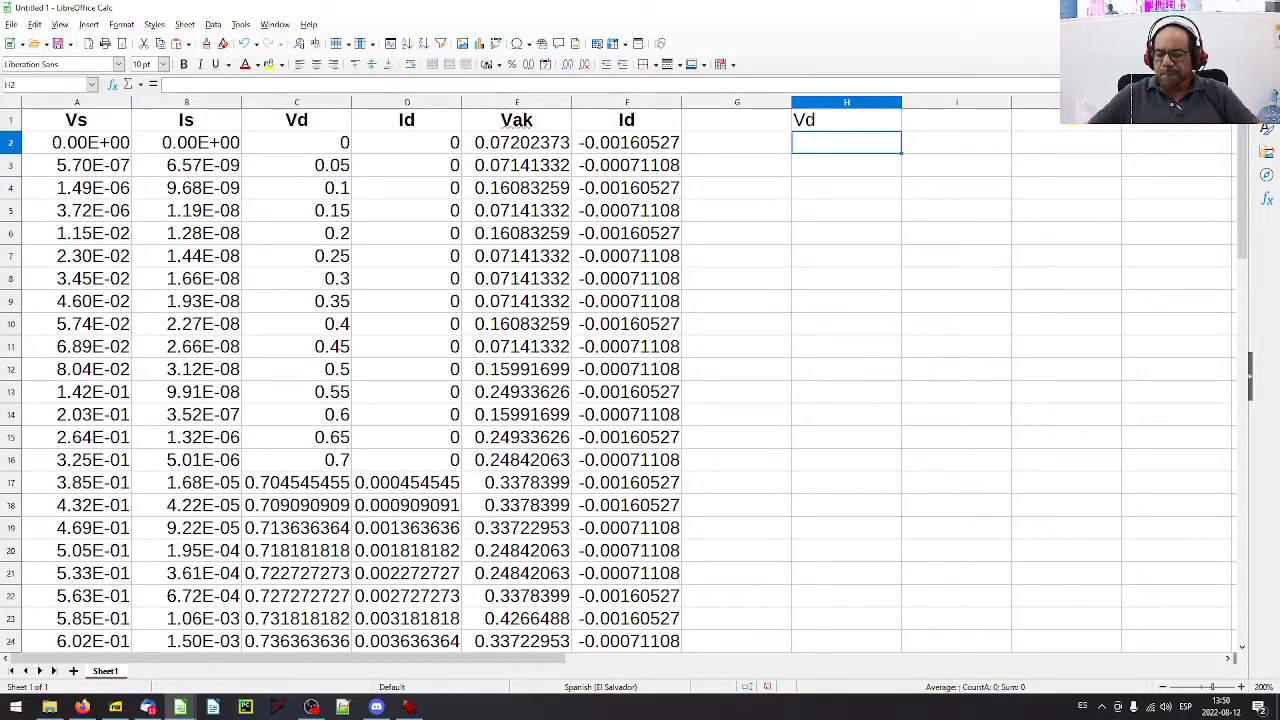
type("0")
key("Return")
type("0.025")
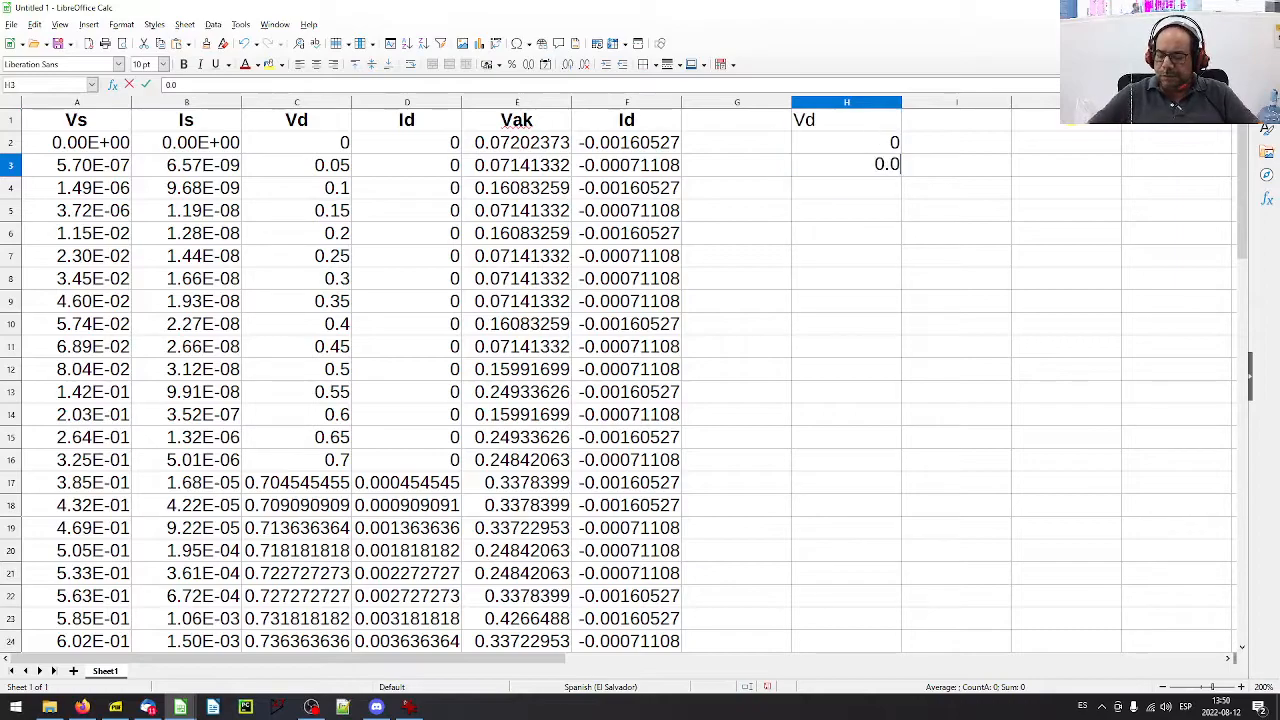
key("Return")
- Extend the Vd series from H2:H3 down to 1.5 in cell H62, in steps of 0.025
key("Up")
key("Up")
key("shift+Down")
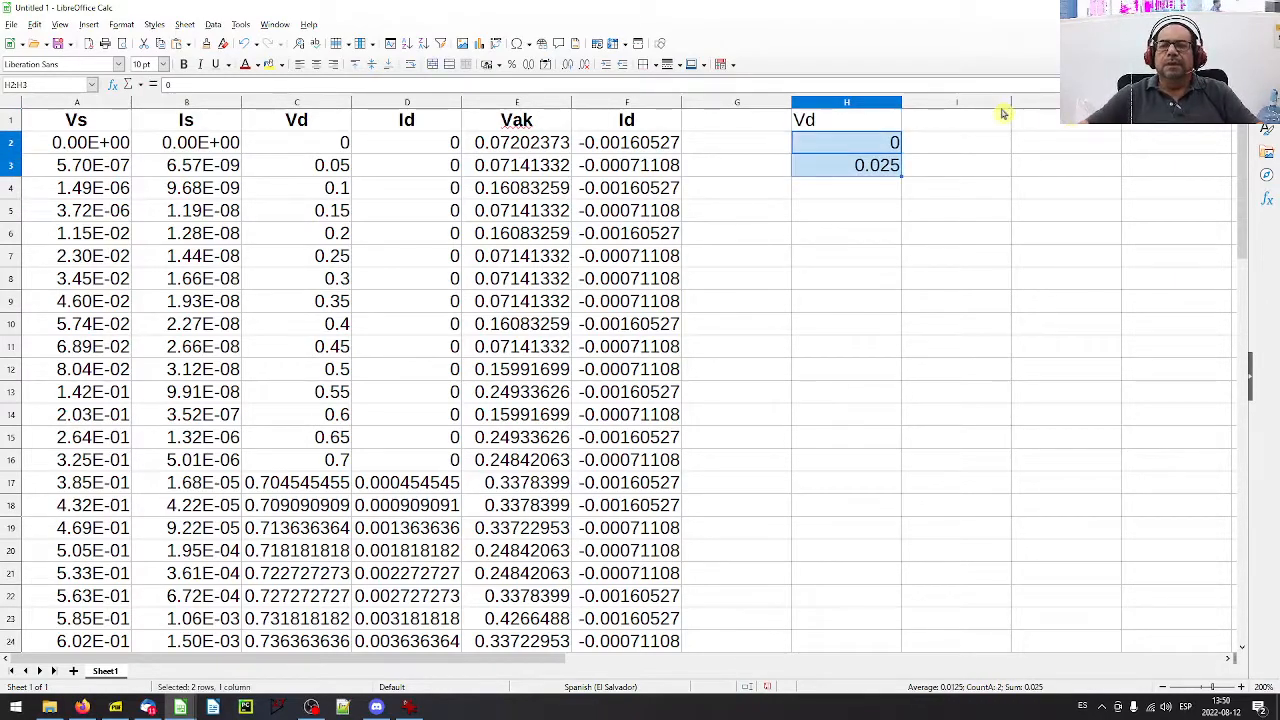
left_click_drag(900, 173, 903, 625)
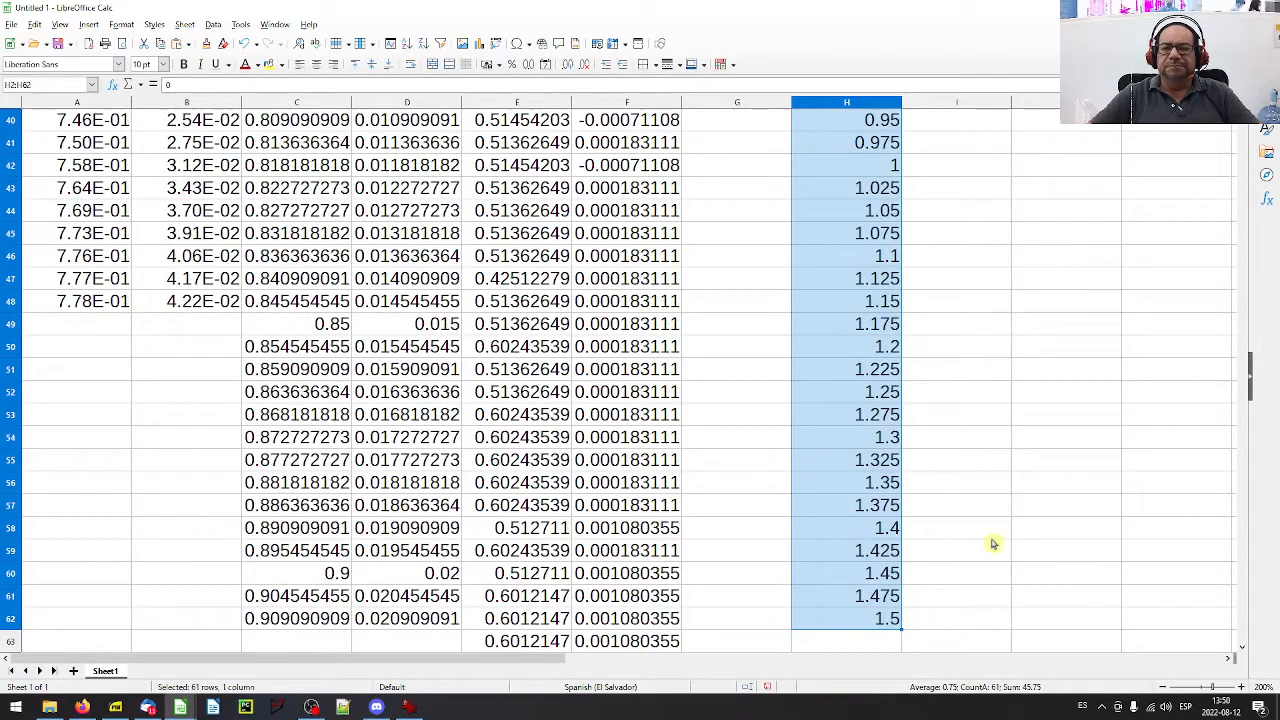
scroll(966, 420, "up", 13)
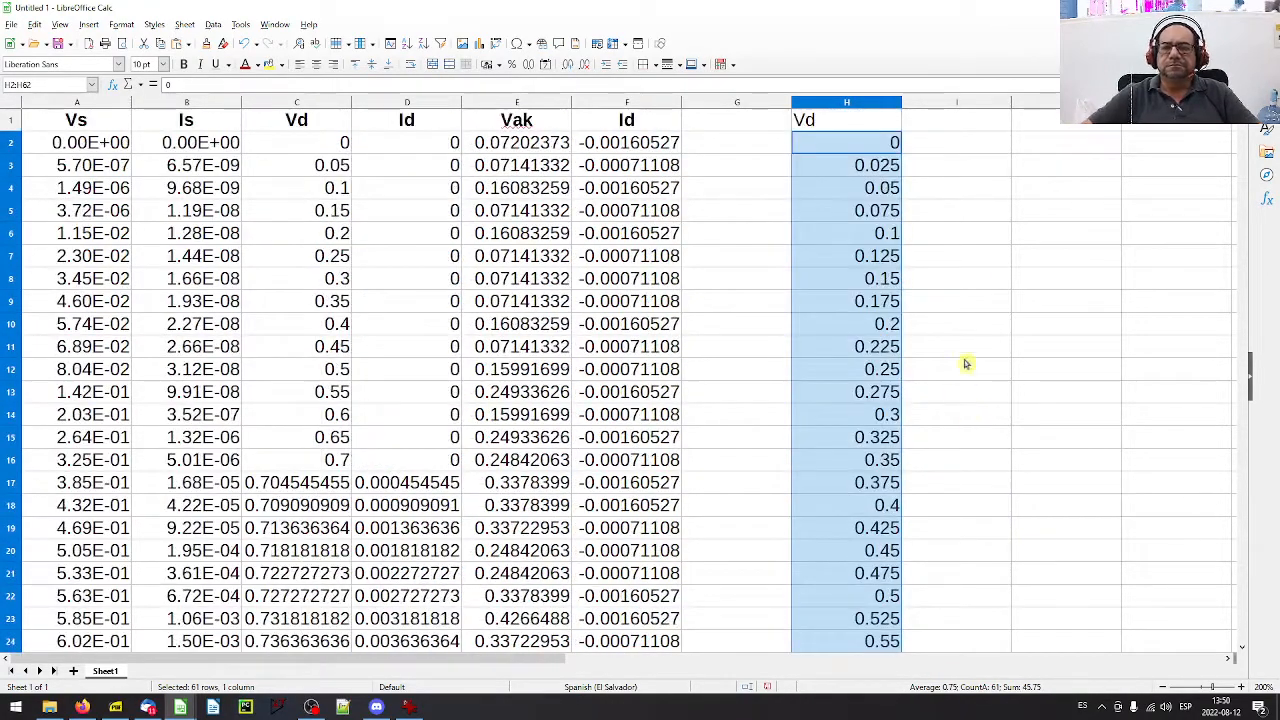
- Enter the headings Is in cell I1 and Id in cell J1
left_click(866, 124)
left_click(947, 117)
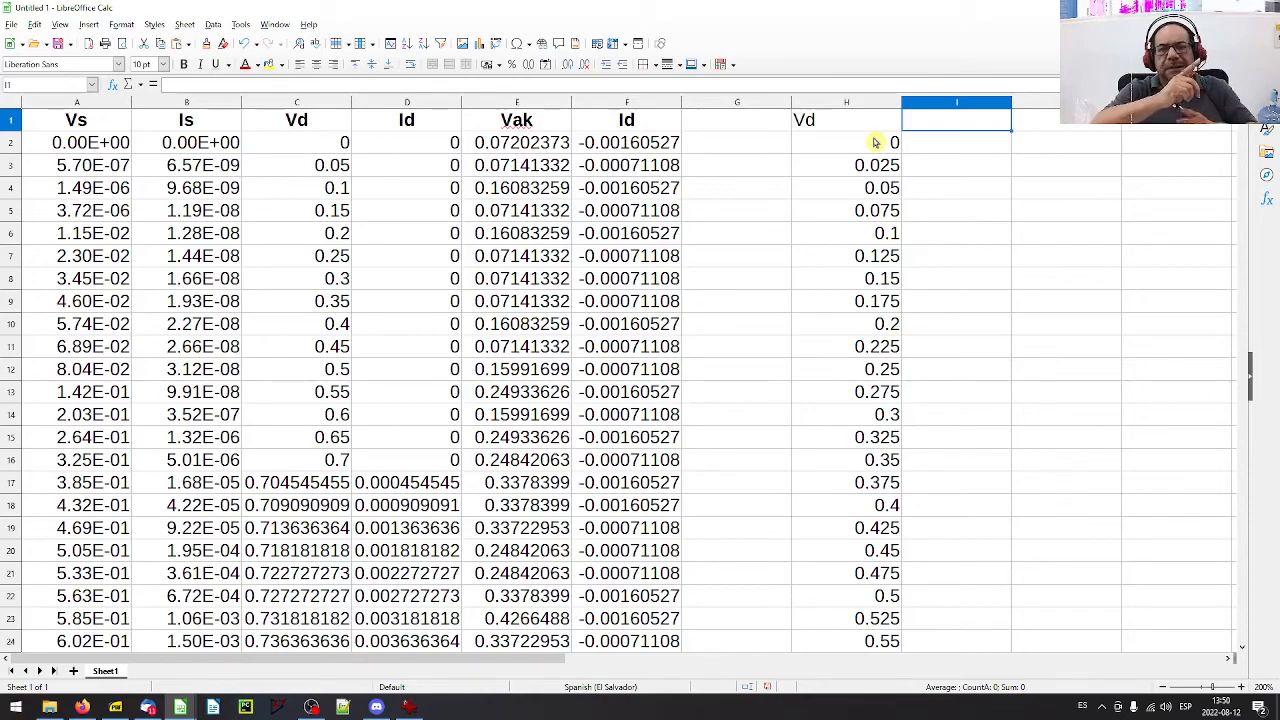
type("I")
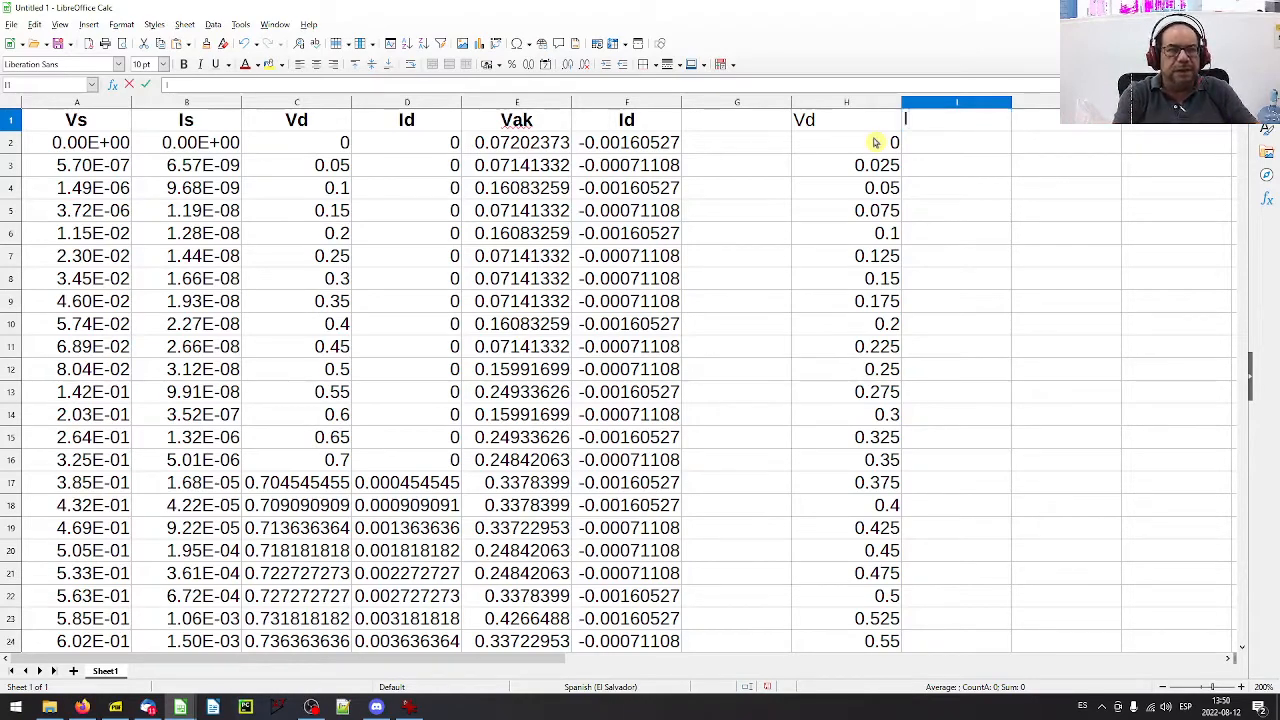
type("s")
key("Tab")
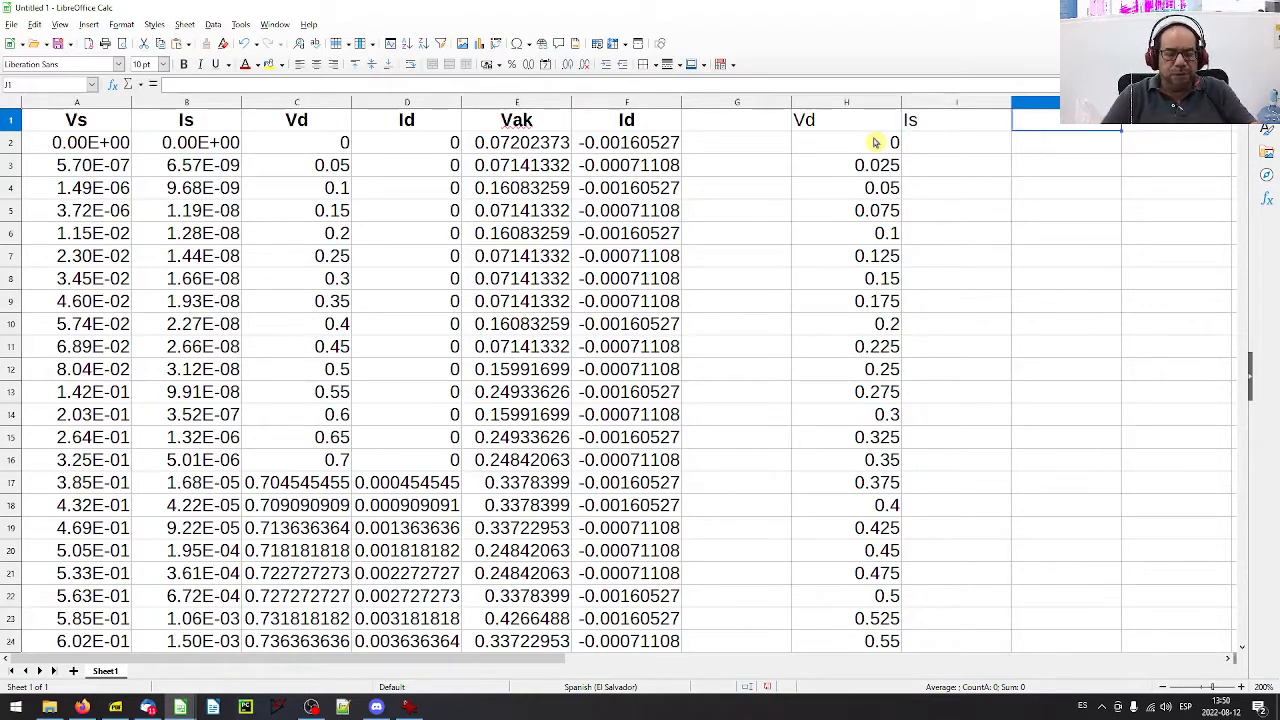
type("Id")
key("Tab")
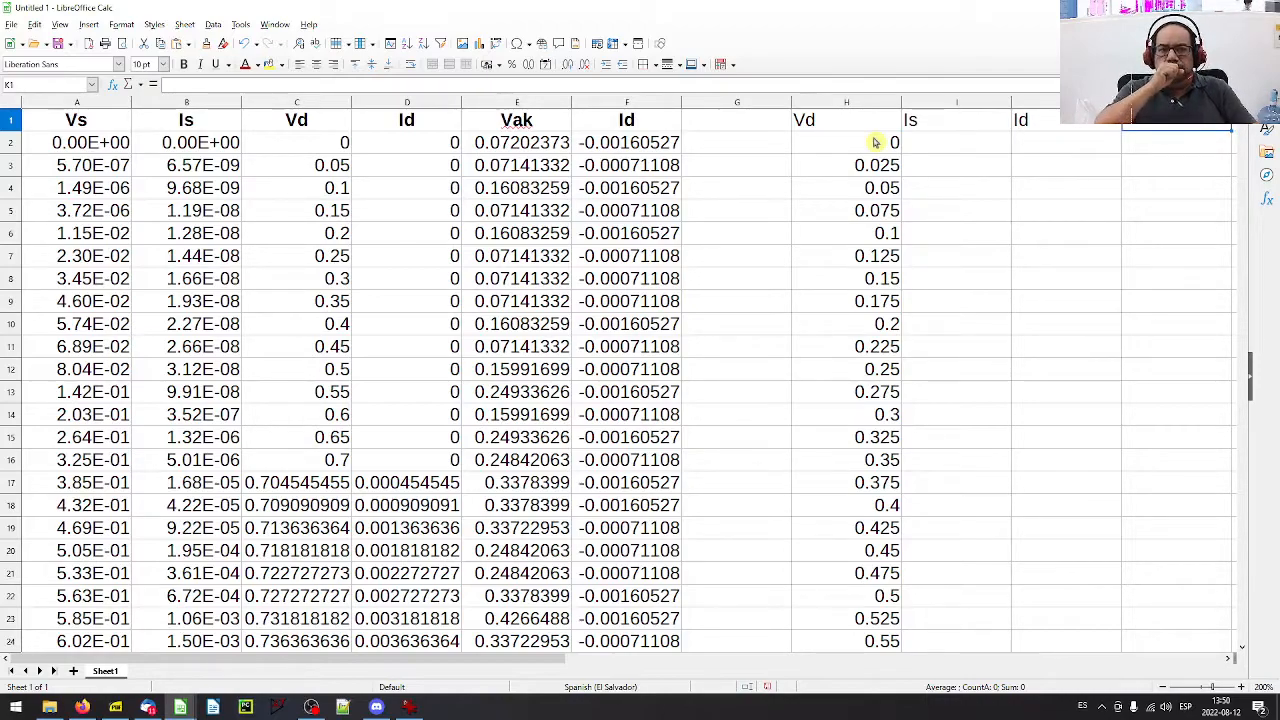
- Change the headings of the analytical data in cells C1 and D1 to Va and Ia
key("Left")
key("Left")
key("Left")
key("Left")
key("Left")
key("Left")
key("Left")
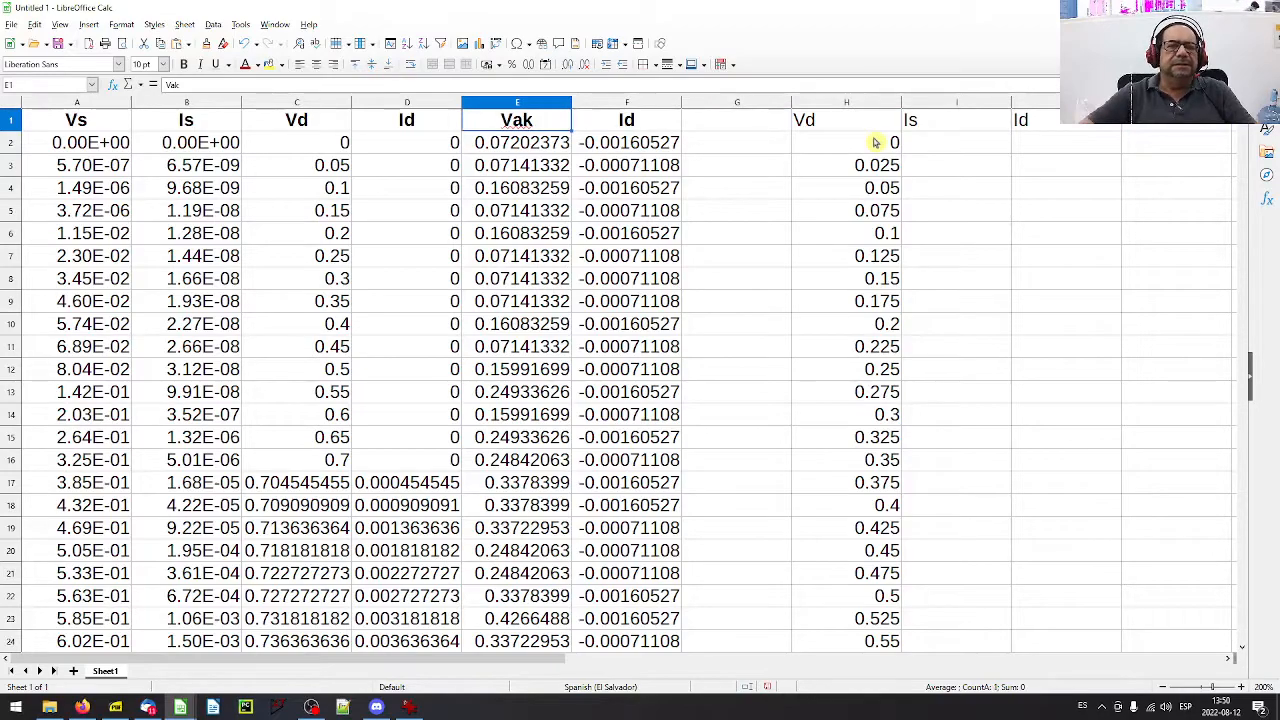
key("Left")
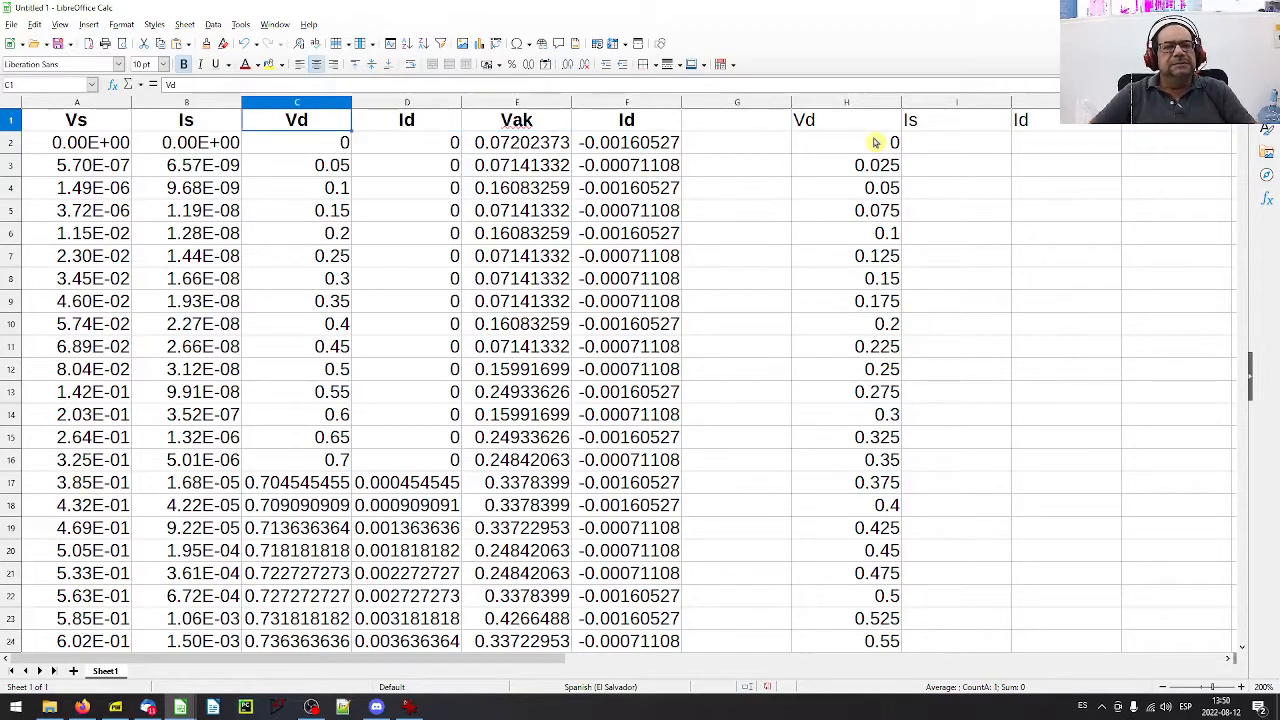
type("Va")
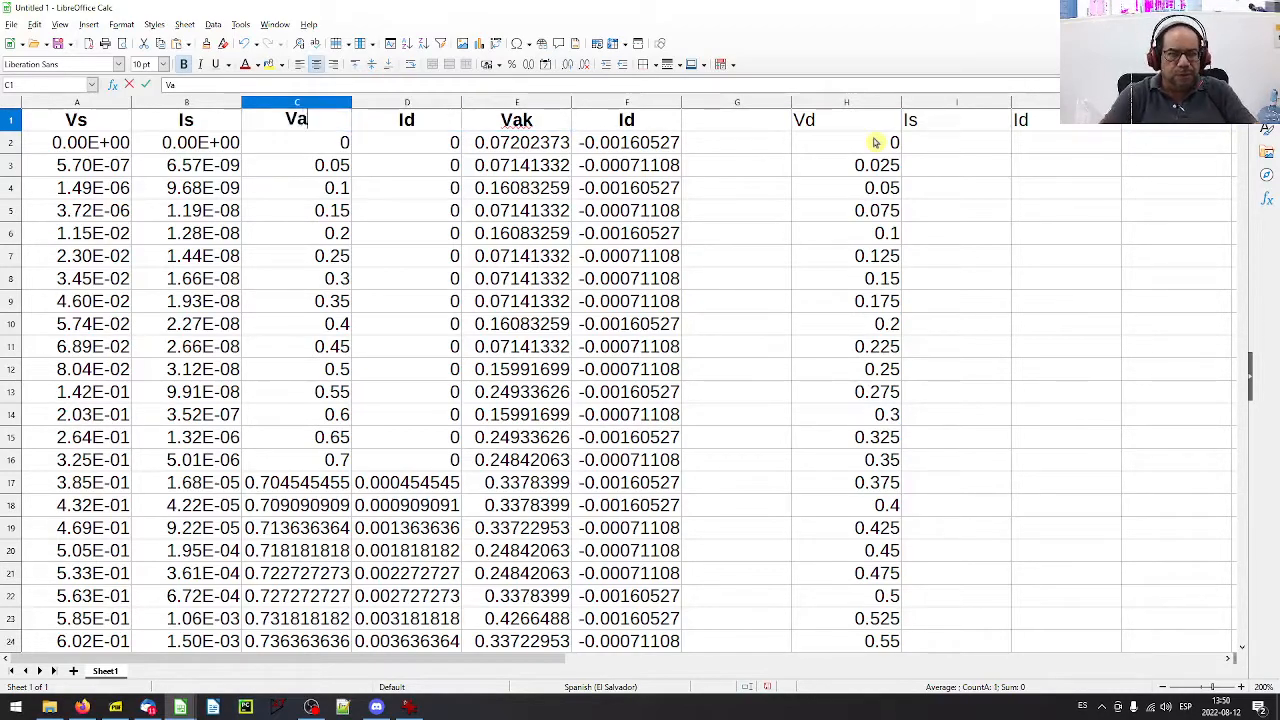
key("Tab")
type("Ia")
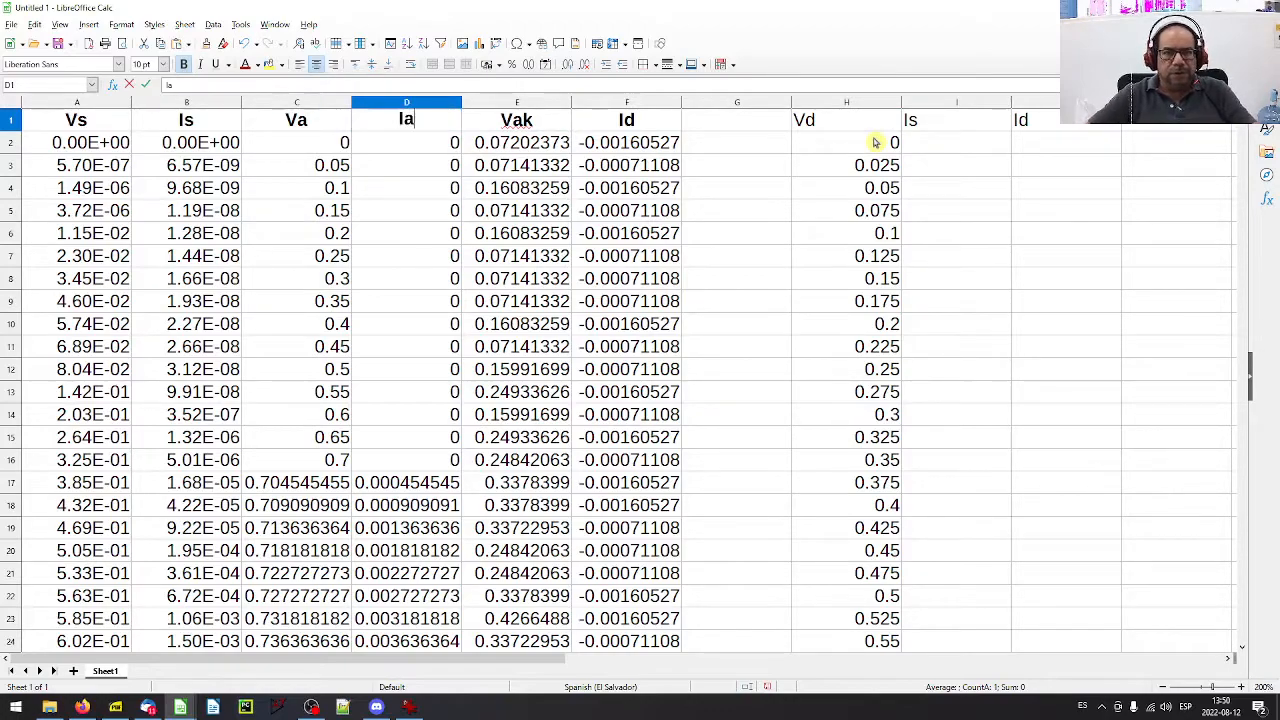
- Change the headings of the measured data in cells E1 and F1 to Ve and Ie
key("Tab")
type("Ve")
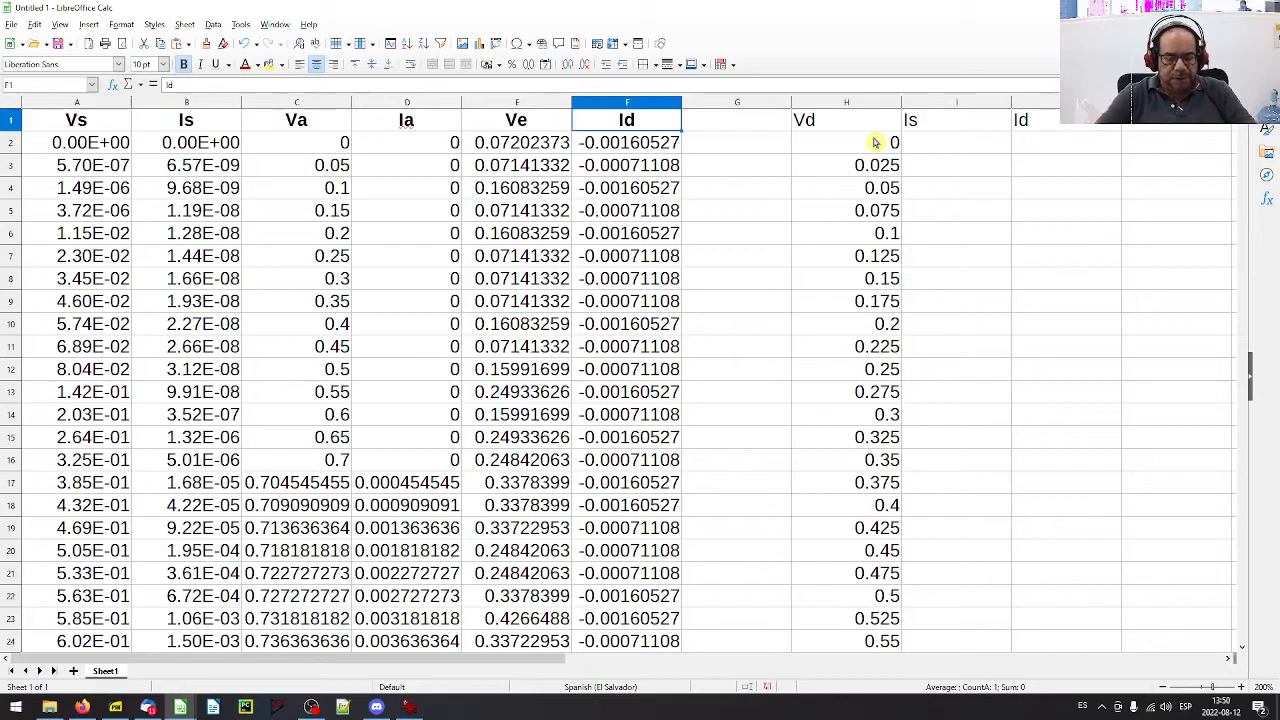
type("Ie")
key("Tab")
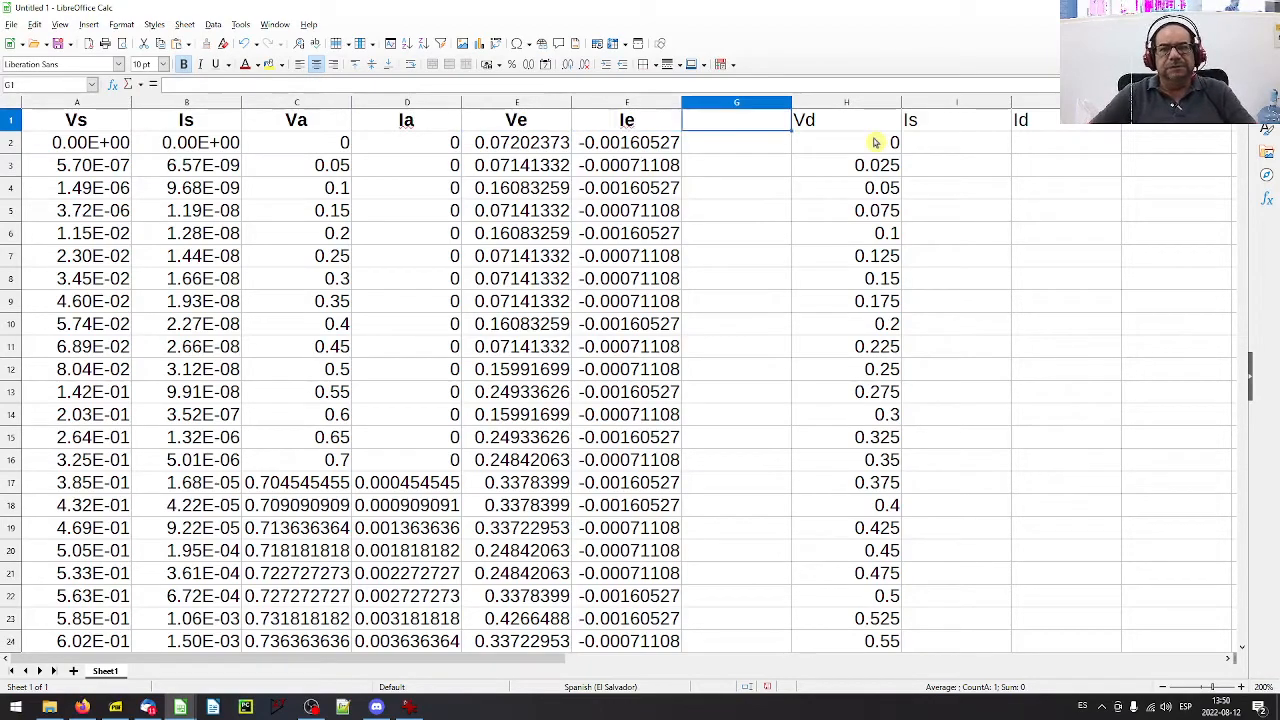
- Change the heading in cell J1 to Ia and enter the heading Ie in cell K1
key("Tab")
key("Tab")
key("Tab")
type("I")
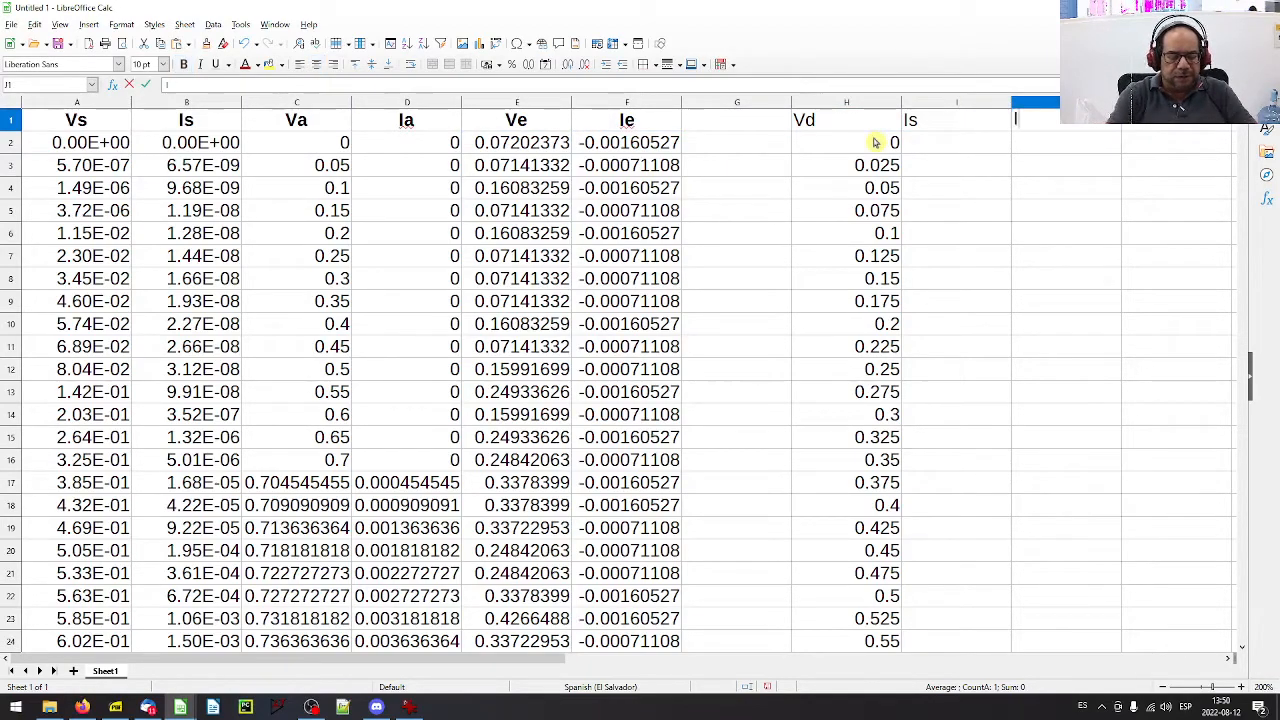
key("Tab")
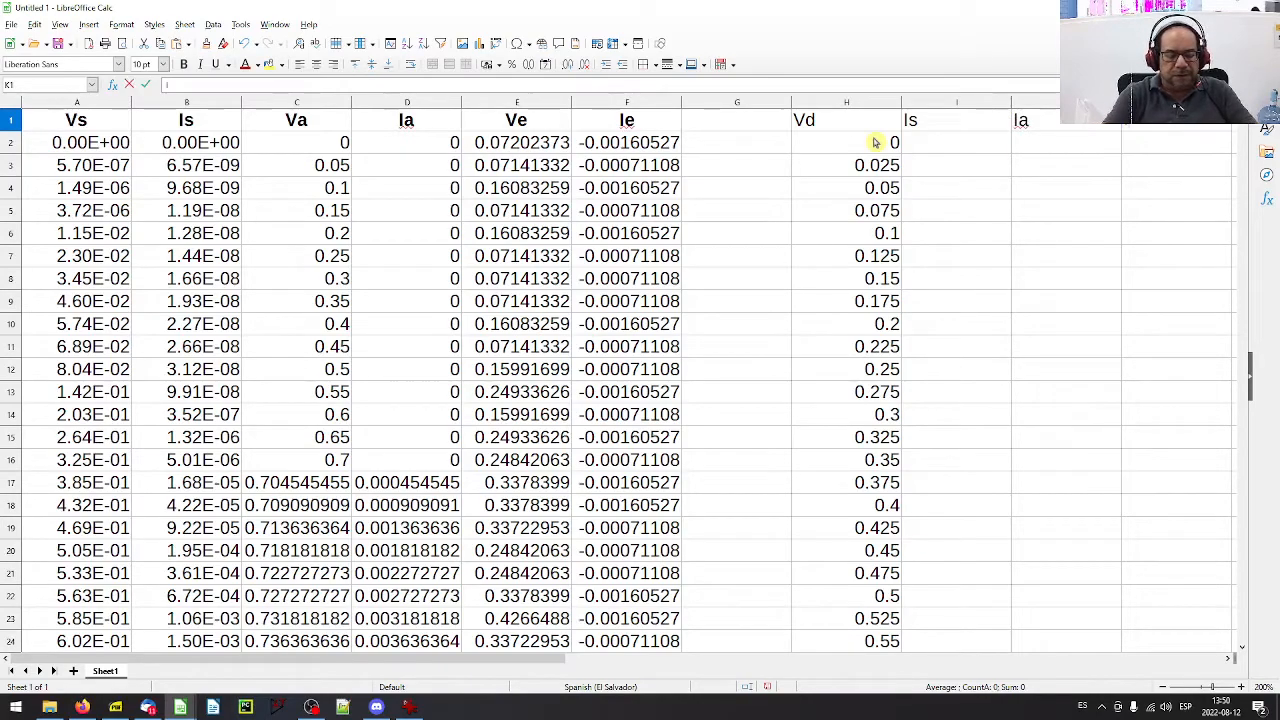
- Make the headings in cells H1 to K1 bold and centre them
key("shift+Tab")
key("shift+Tab")
key("shift+Tab")
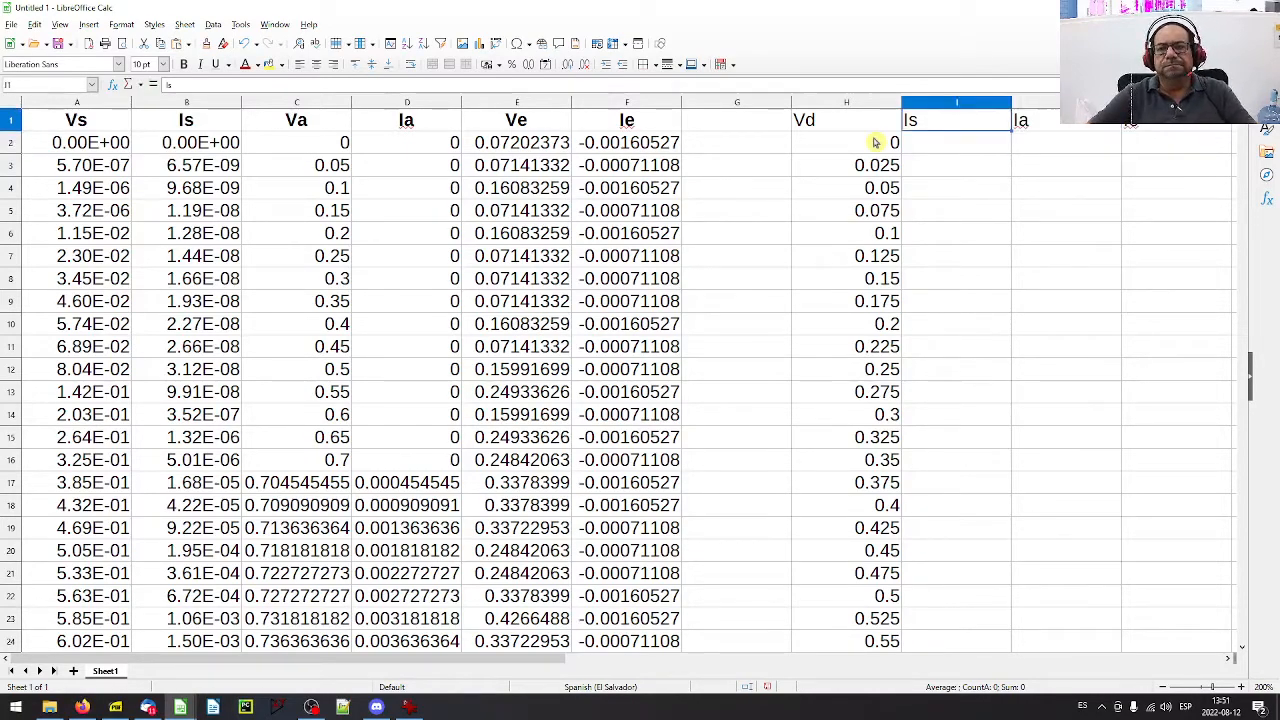
key("shift+Right")
key("shift+Right")
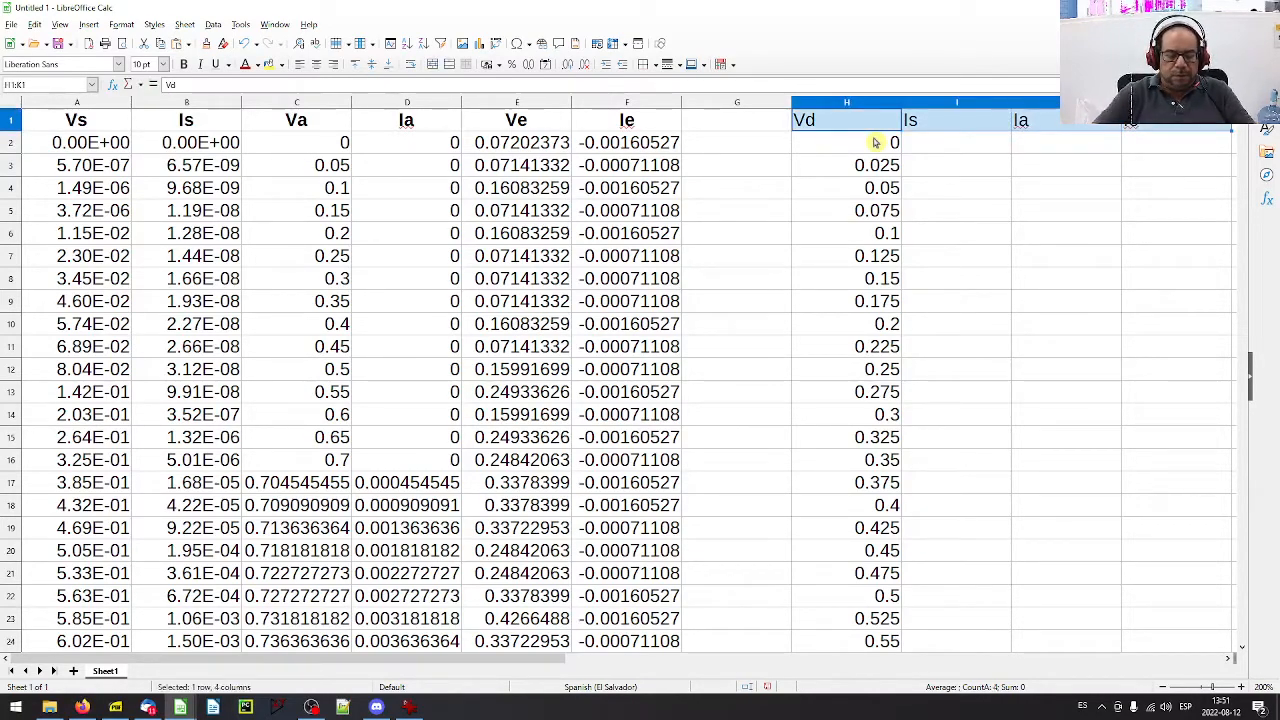
key("ctrl+b")
key("ctrl+e")
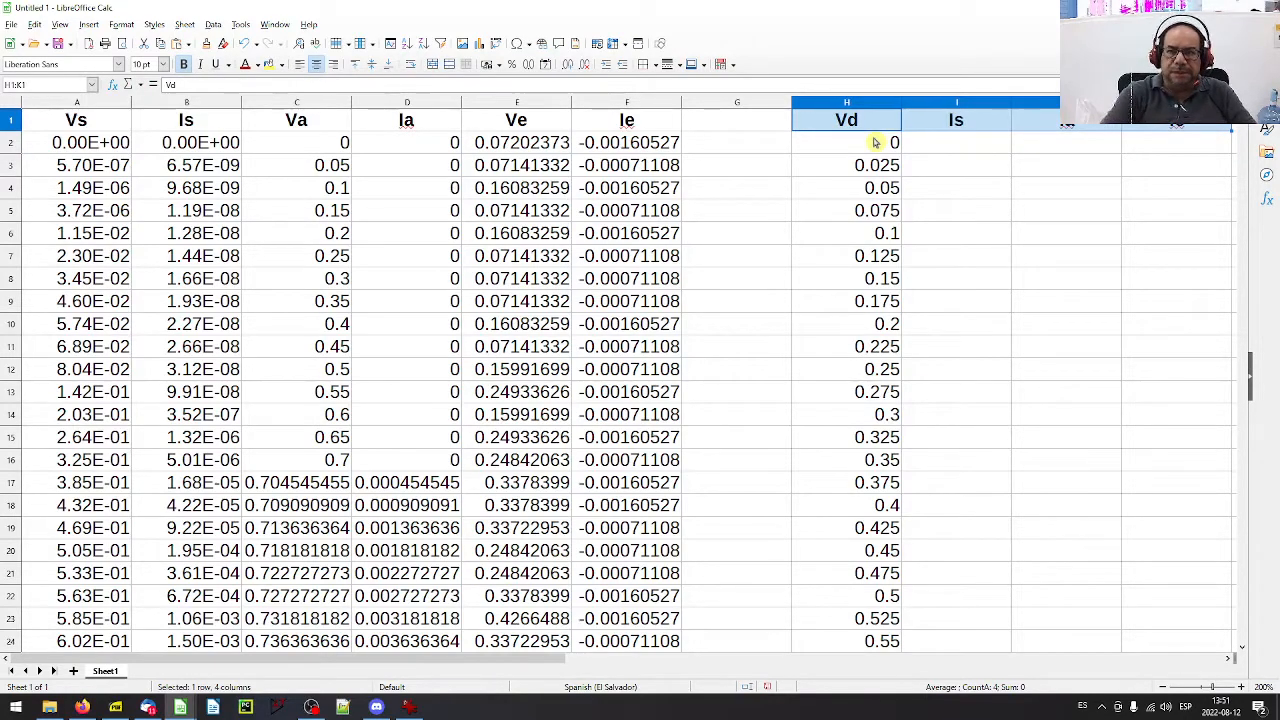
left_click(875, 142)
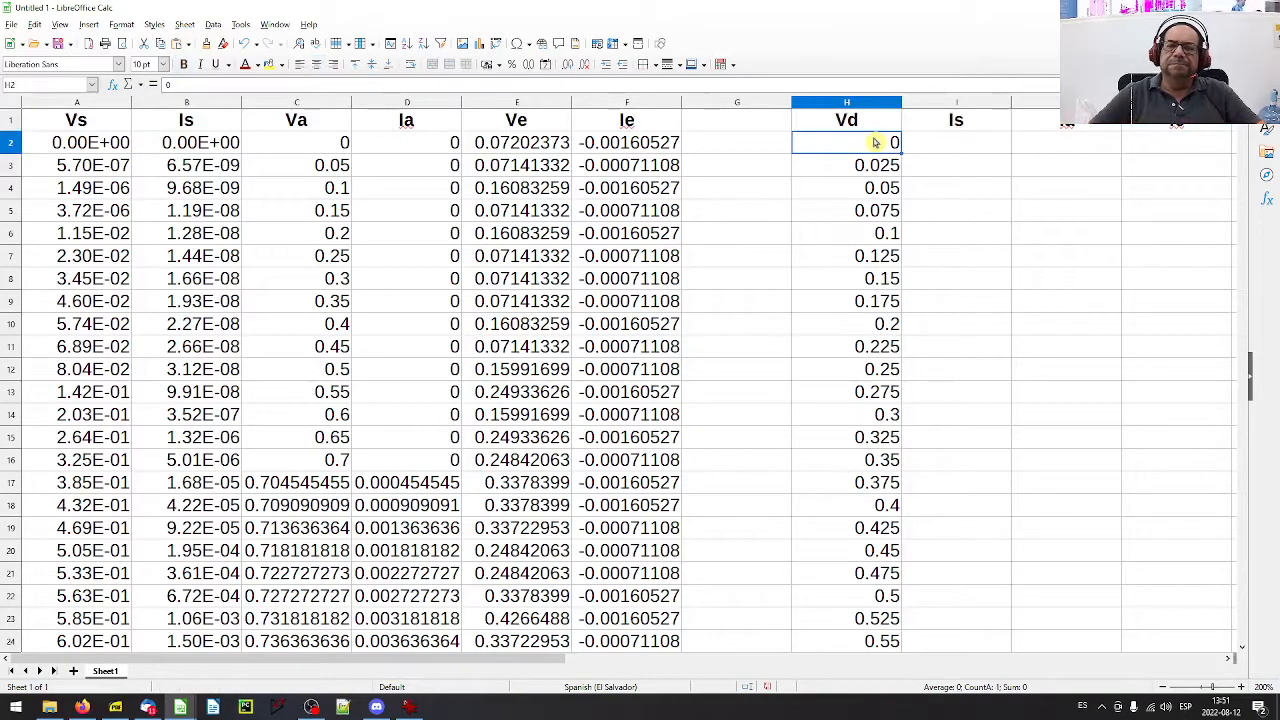
left_click(970, 146)
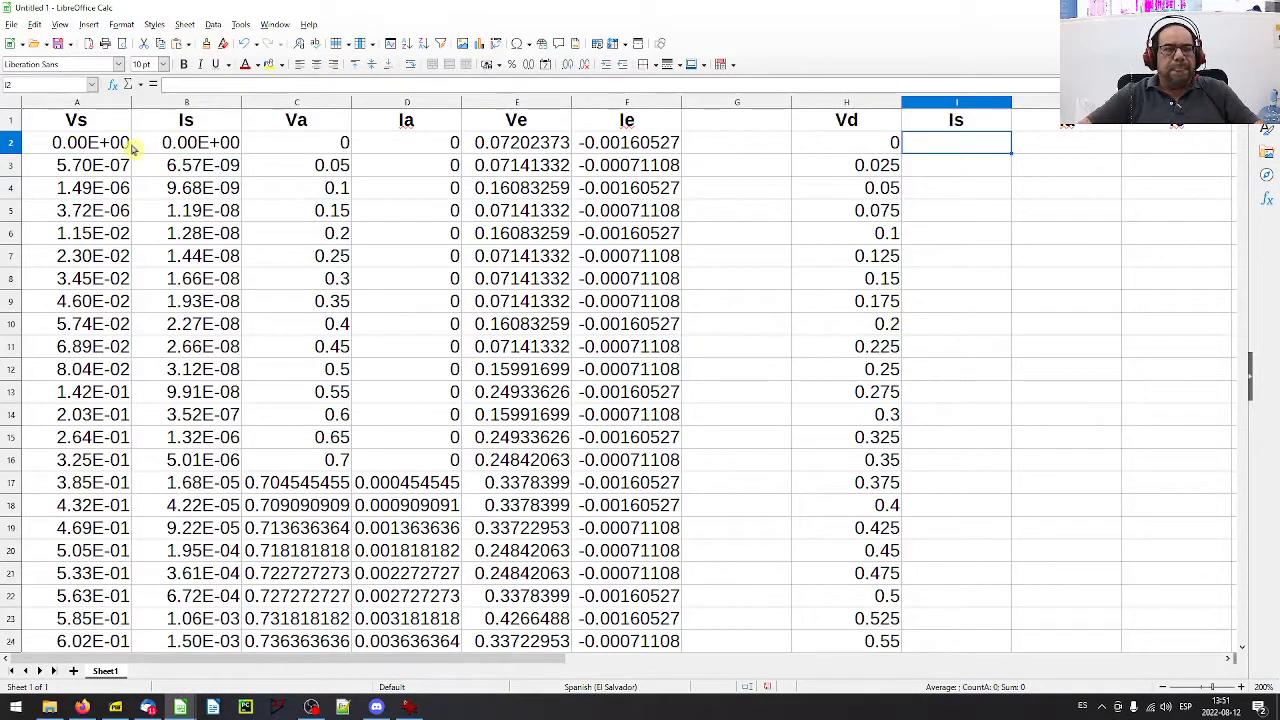
left_click_drag(80, 147, 193, 488)
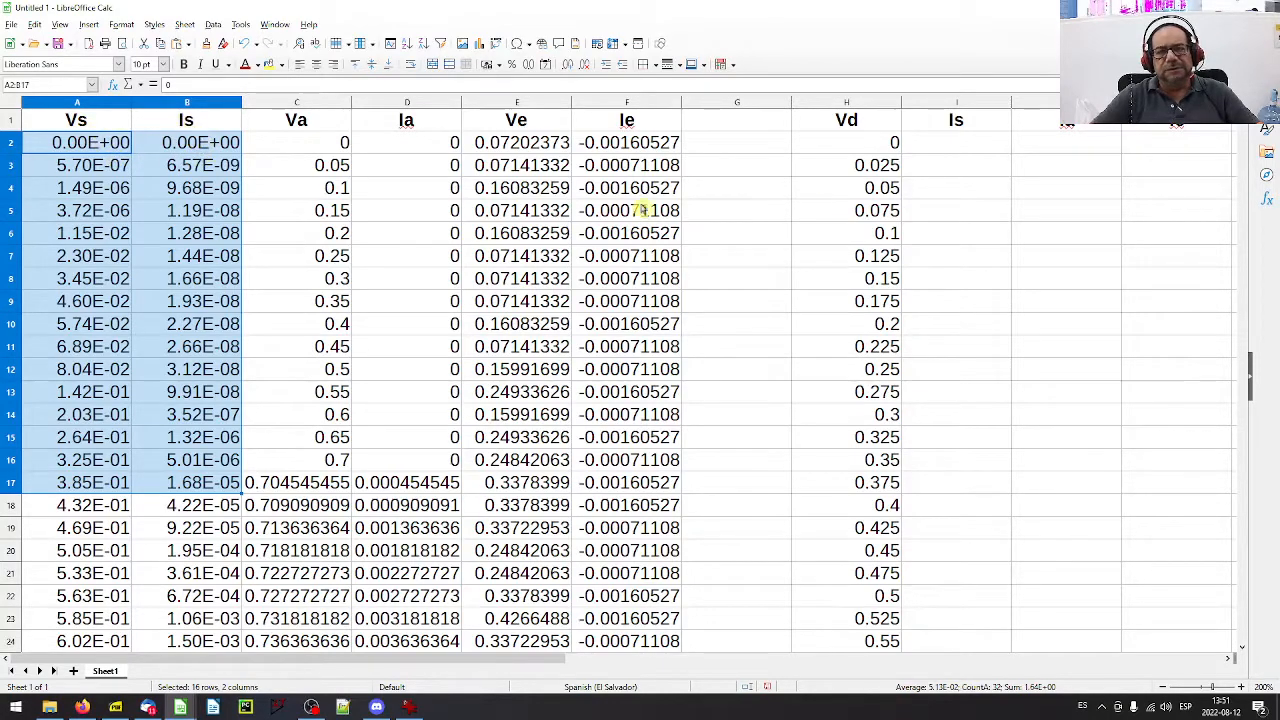
- Start a VLOOKUP formula in cell I2 with the Vd value in H2 as the search criterion
left_click(970, 146)
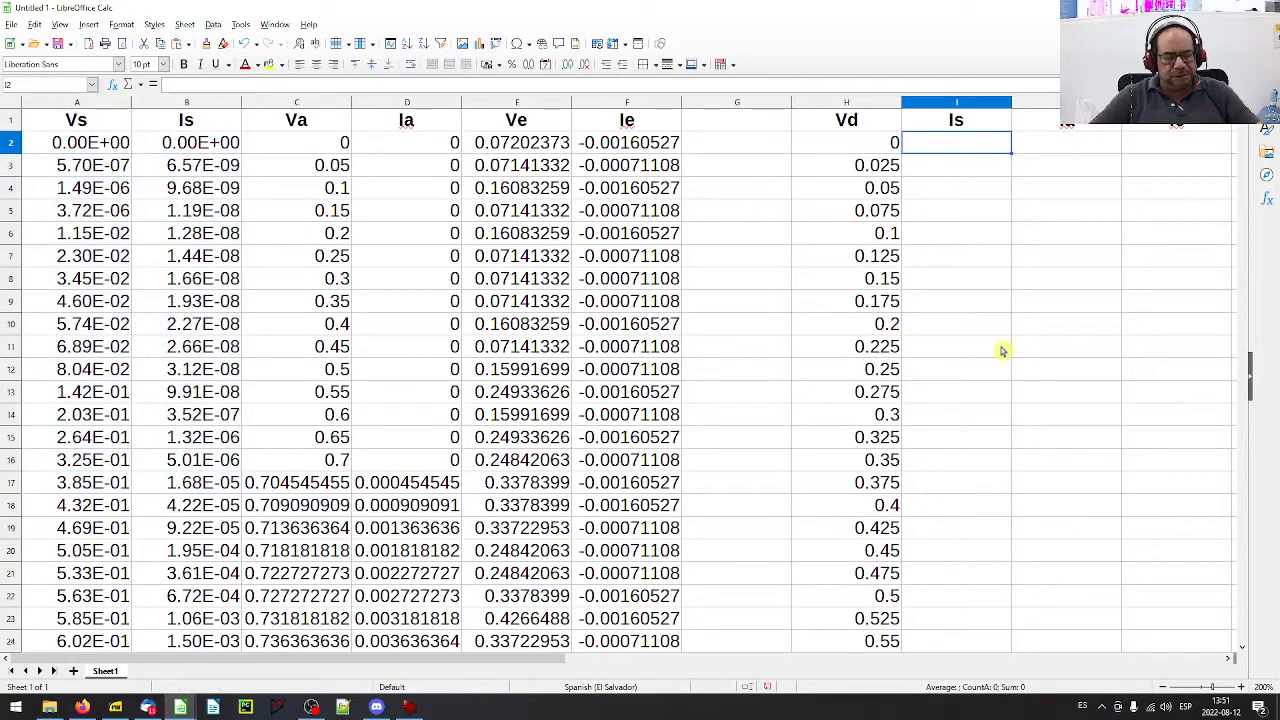
type("=")
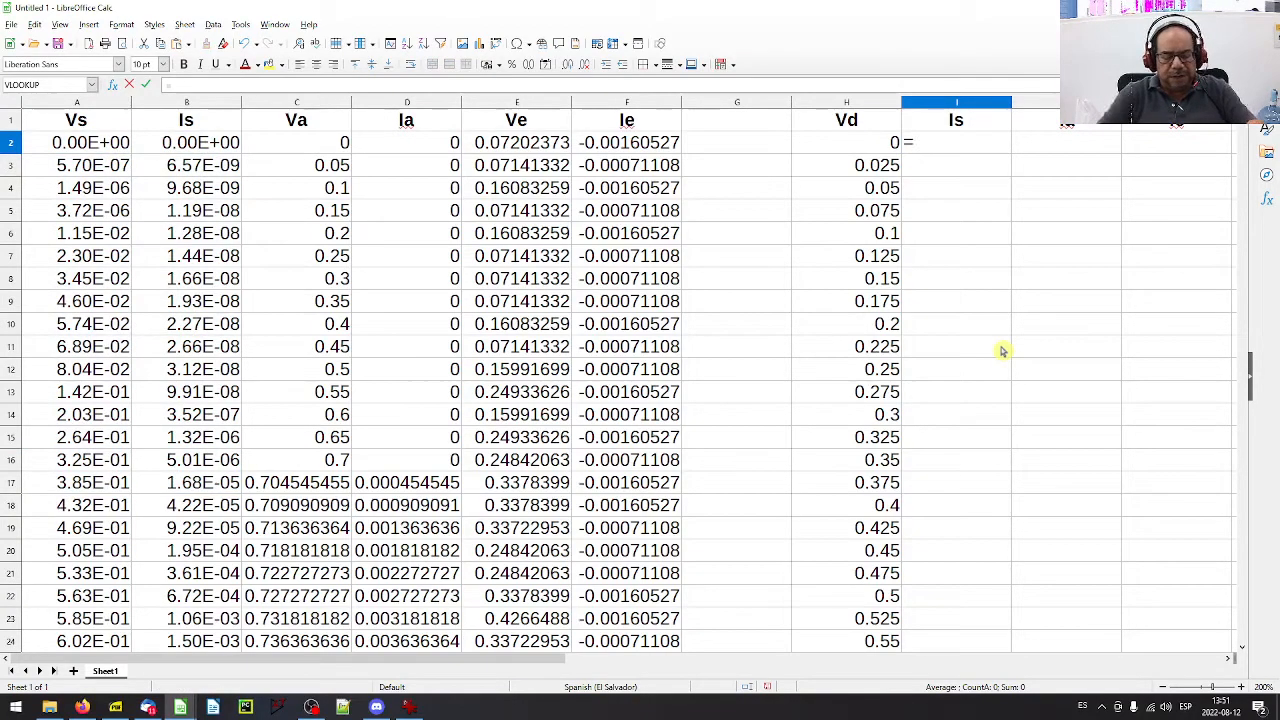
type("V")
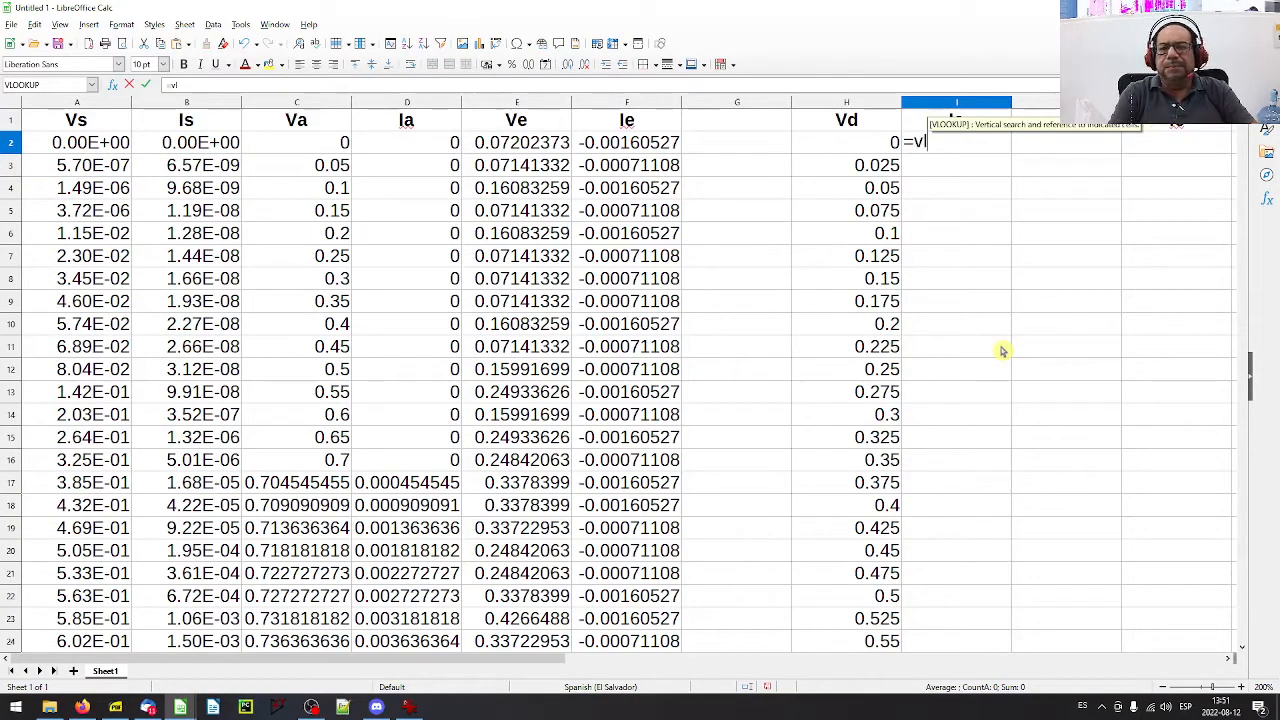
type("l")
key("Return")
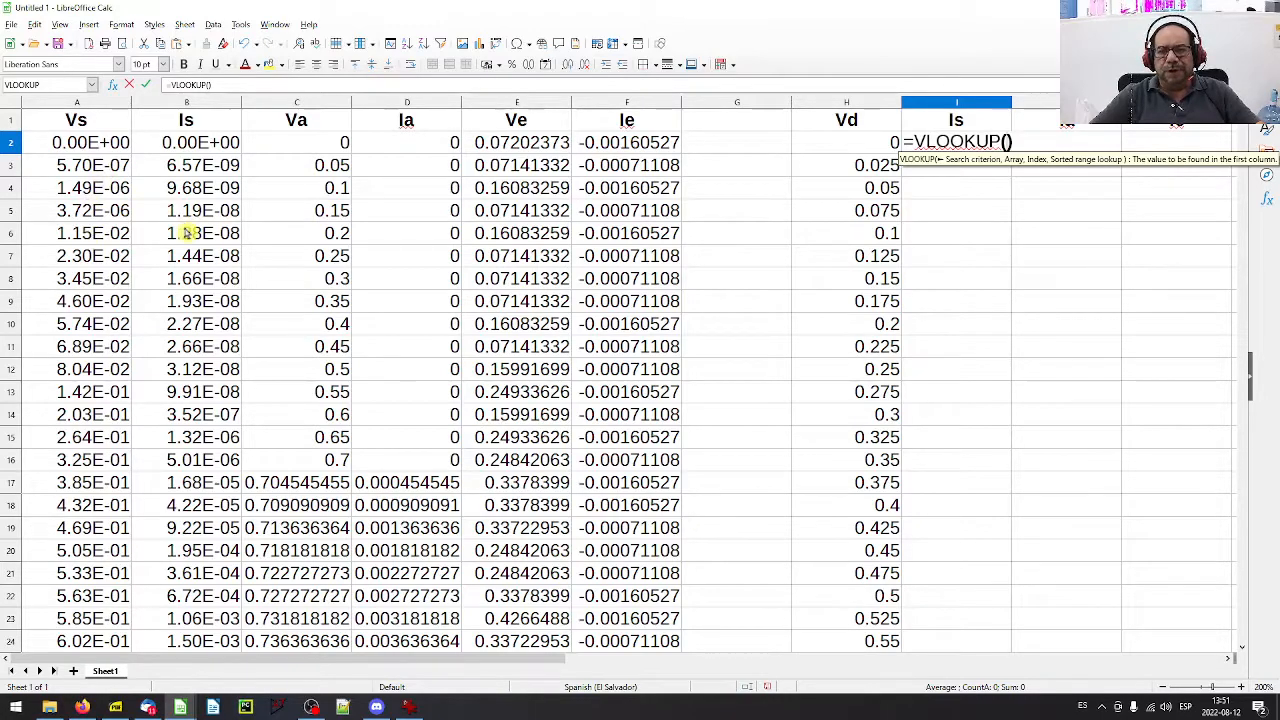
left_click(858, 148)
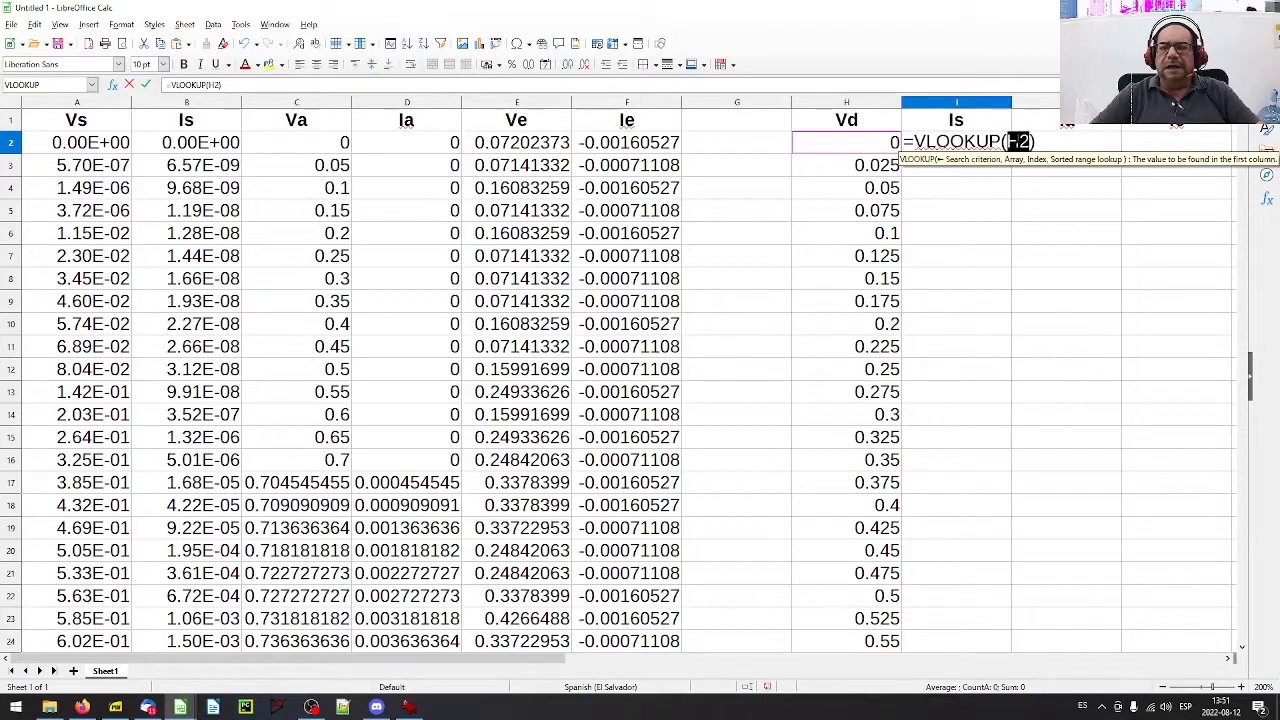
left_click(1034, 142)
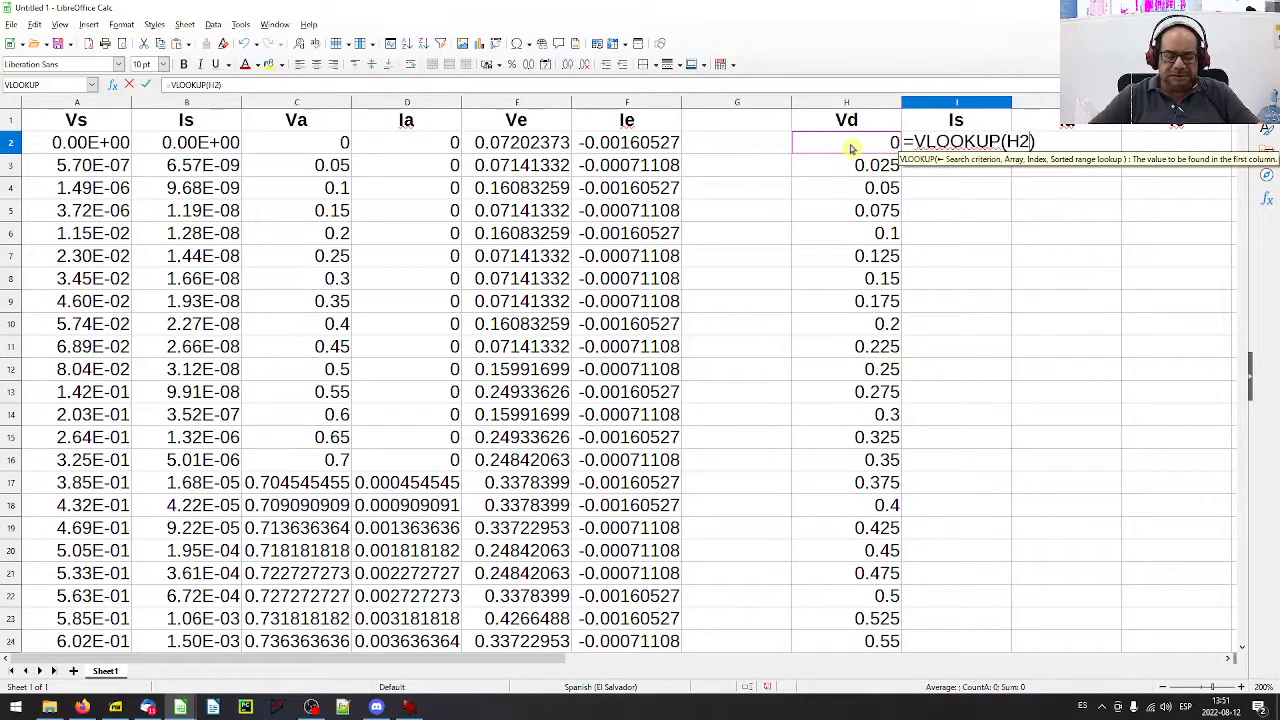
type(",")
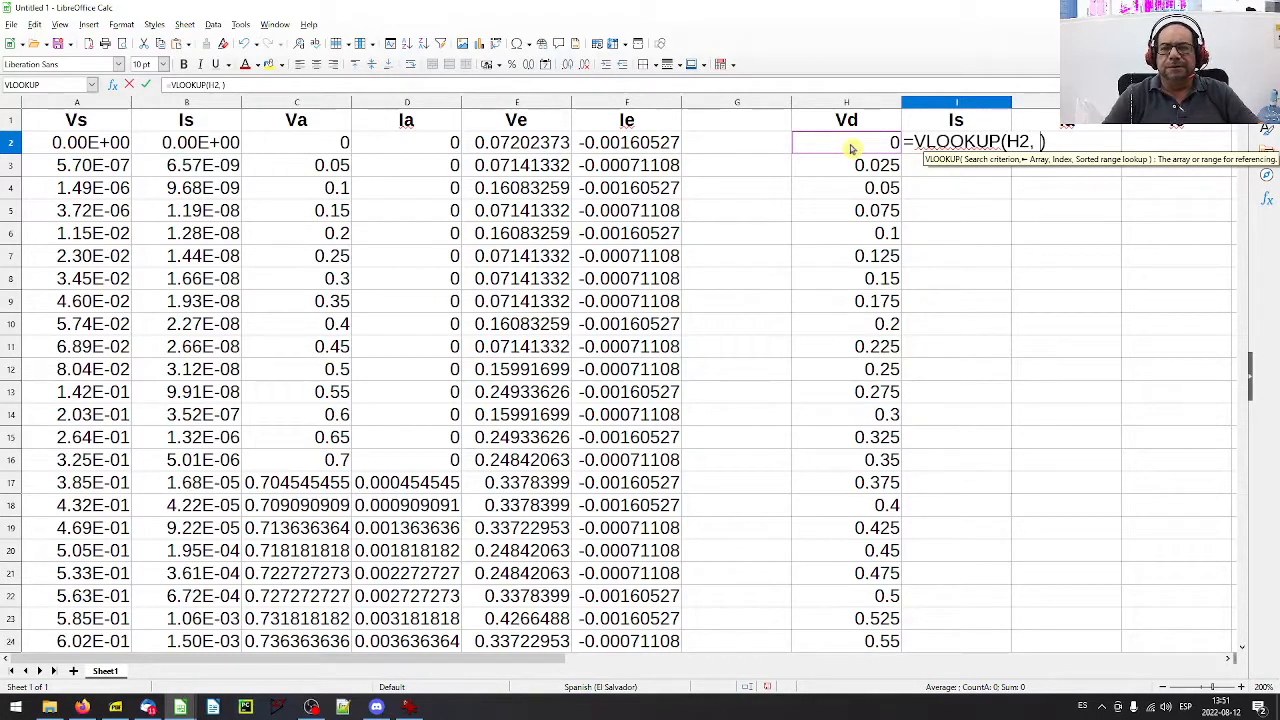
- Set the VLOOKUP array to the simulated Vs and Is data in A2:B48
left_click_drag(110, 145, 185, 395)
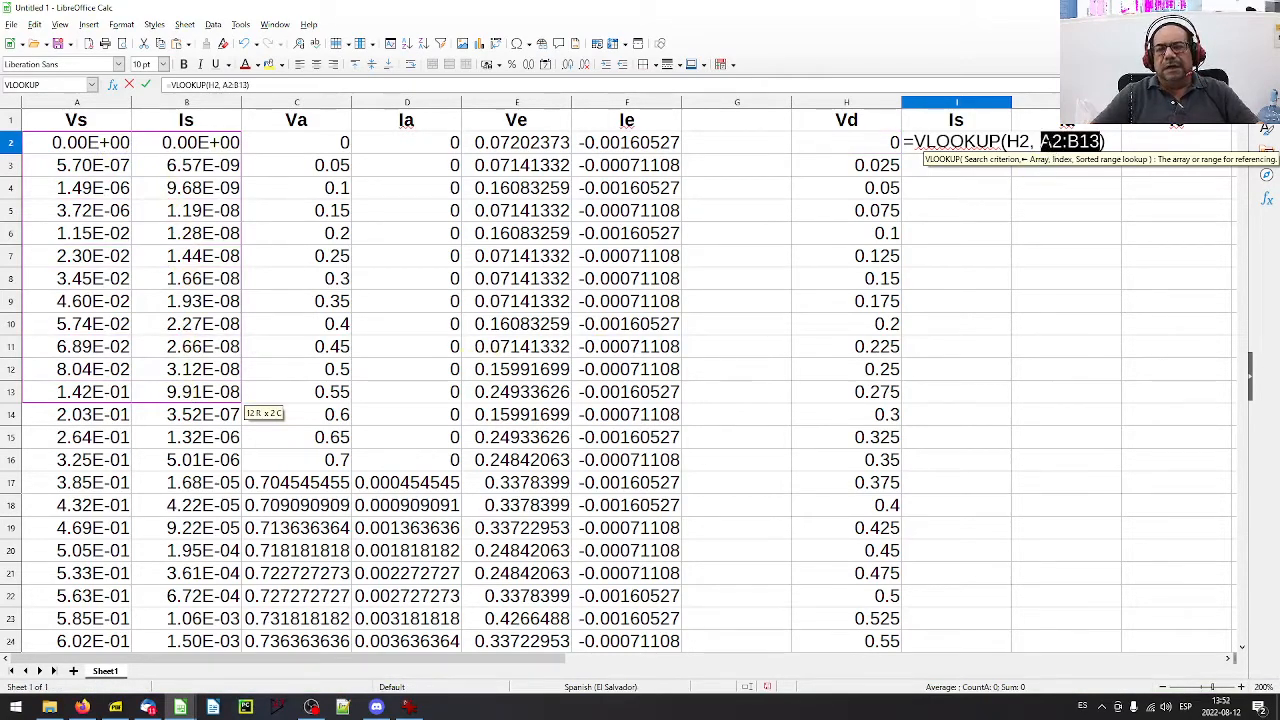
left_click(1094, 141)
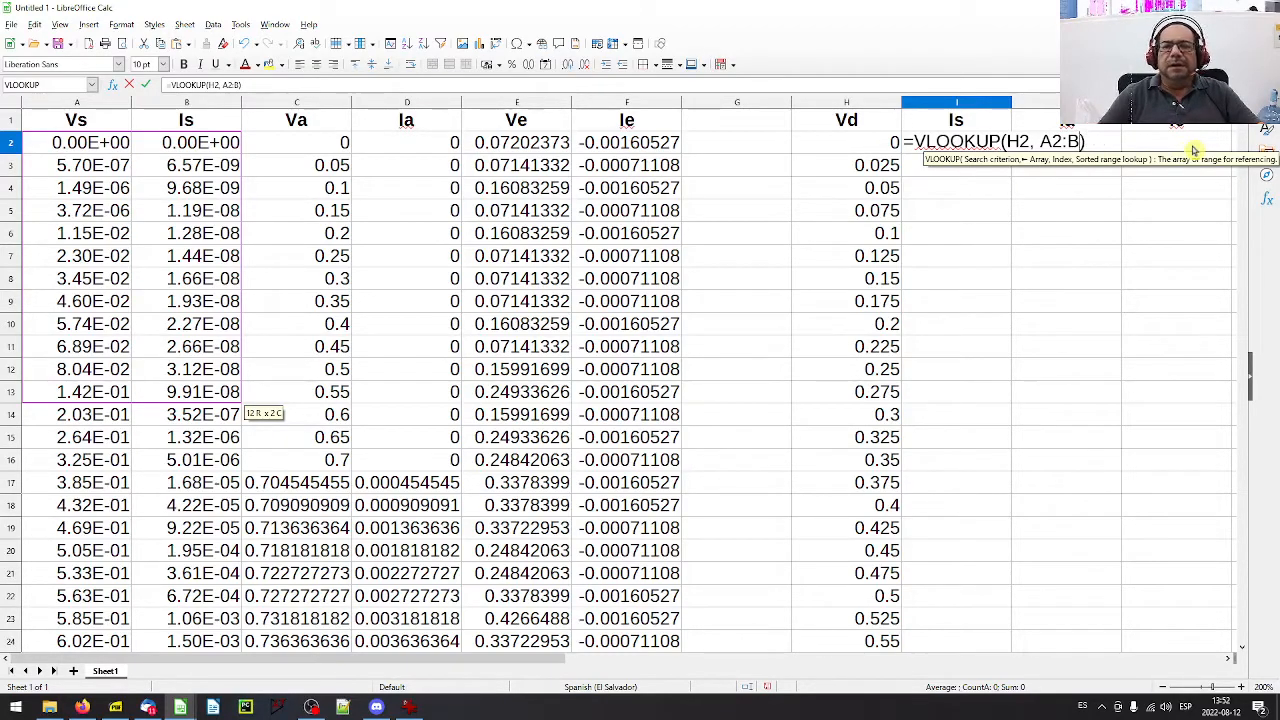
scroll(183, 364, "down", 14)
scroll(150, 330, "up", 1)
scroll(300, 330, "up", 1)
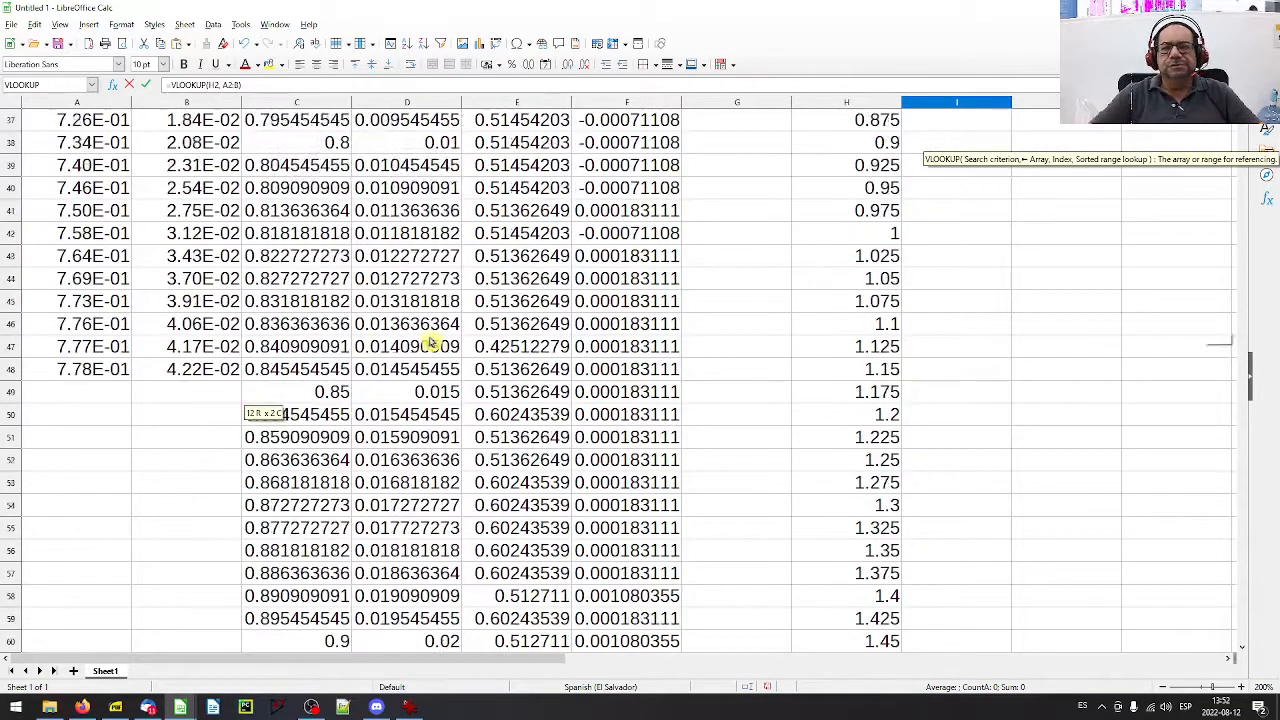
scroll(430, 343, "up", 12)
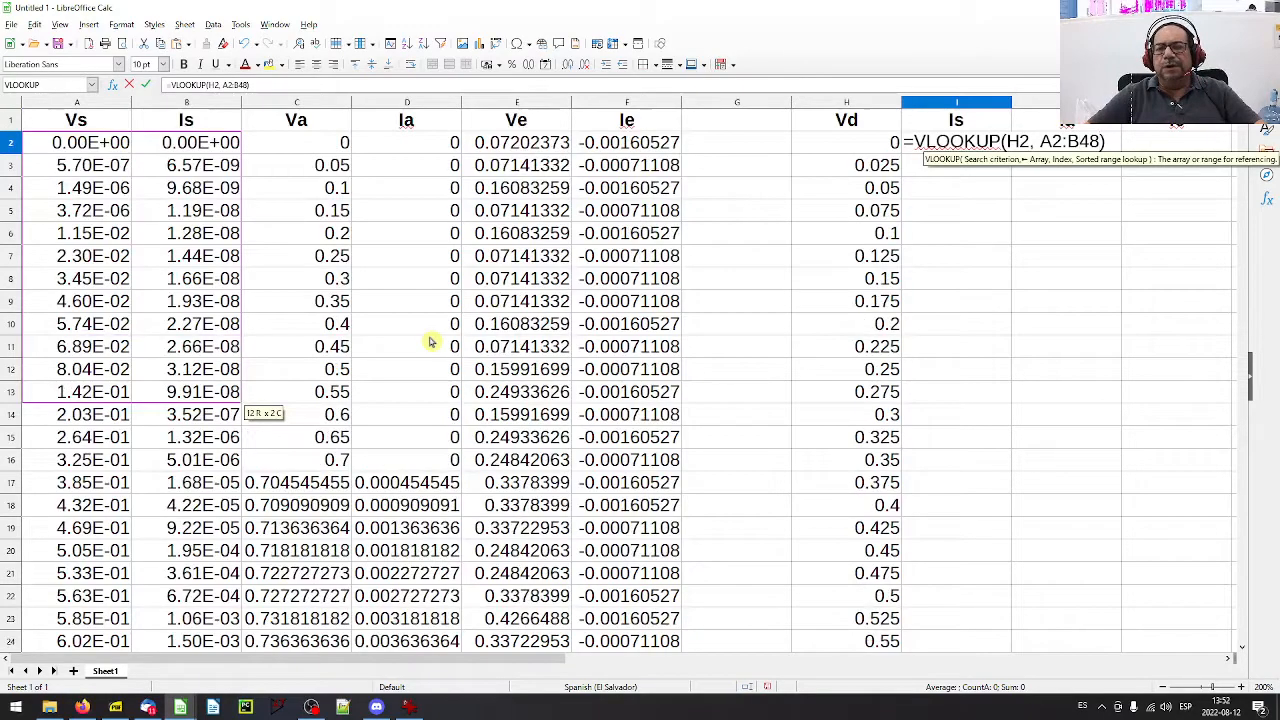
- Make the array reference in the VLOOKUP formula absolute, as $A$2:$B$48
key("shift+Right")
key("shift+Right")
key("shift+Right")
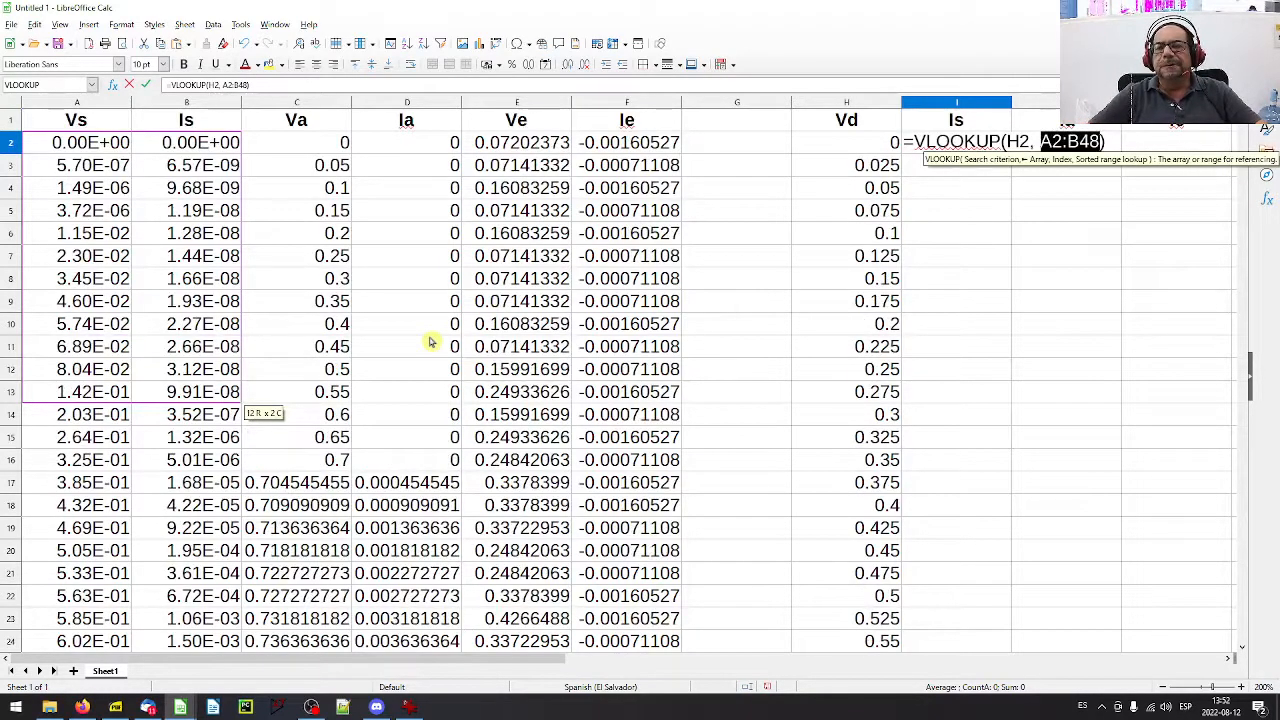
key("Left")
key("Left")
key("Left")
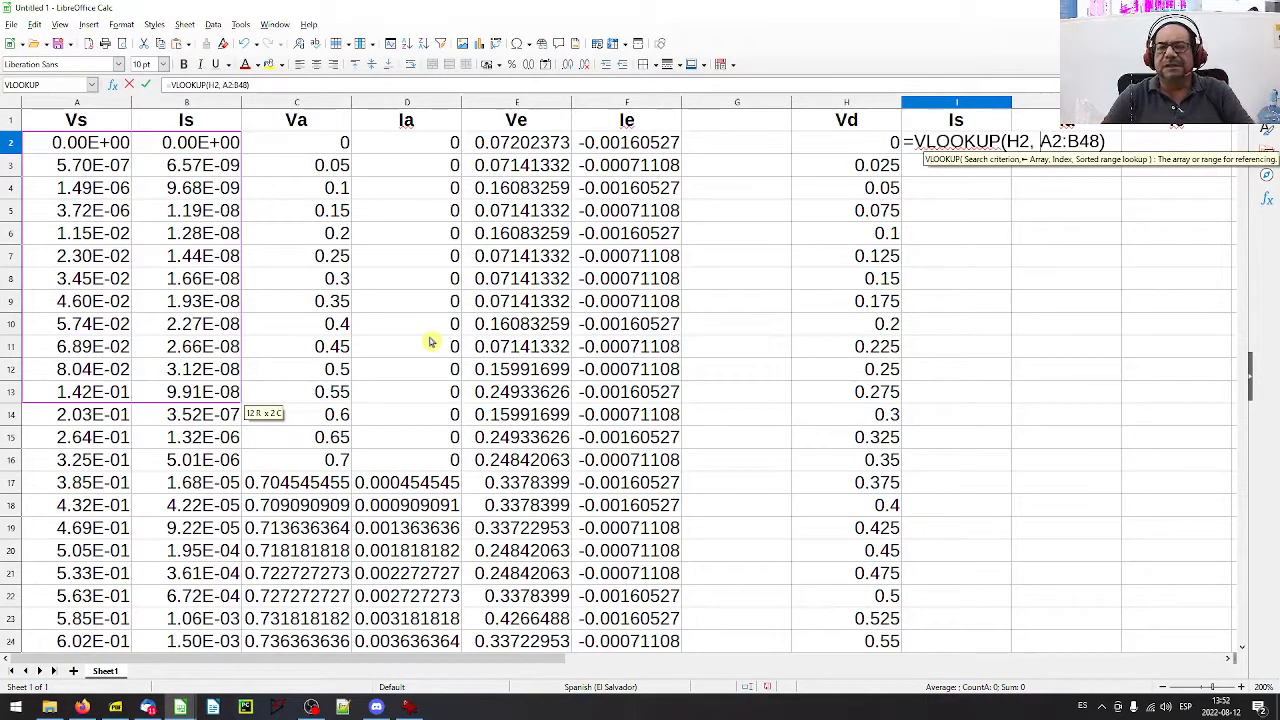
type("$")
key("Right")
type("$A$")
key("Right")
type("$")
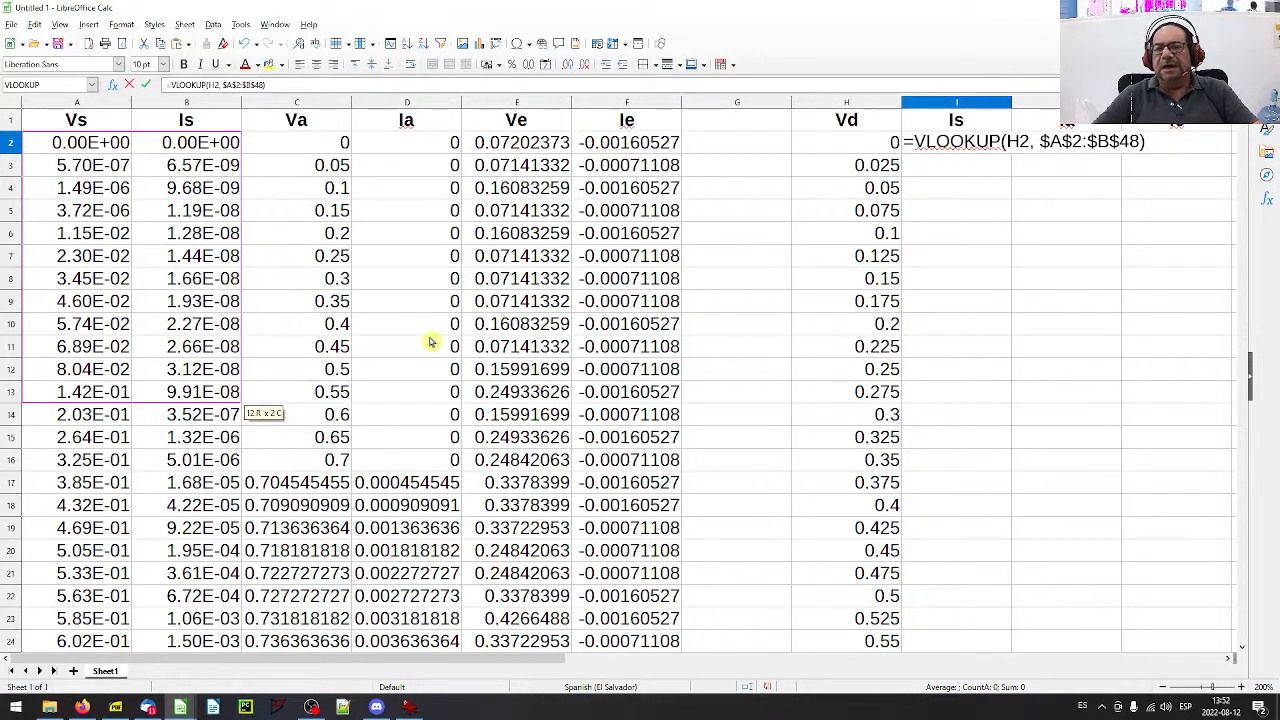
key("Right")
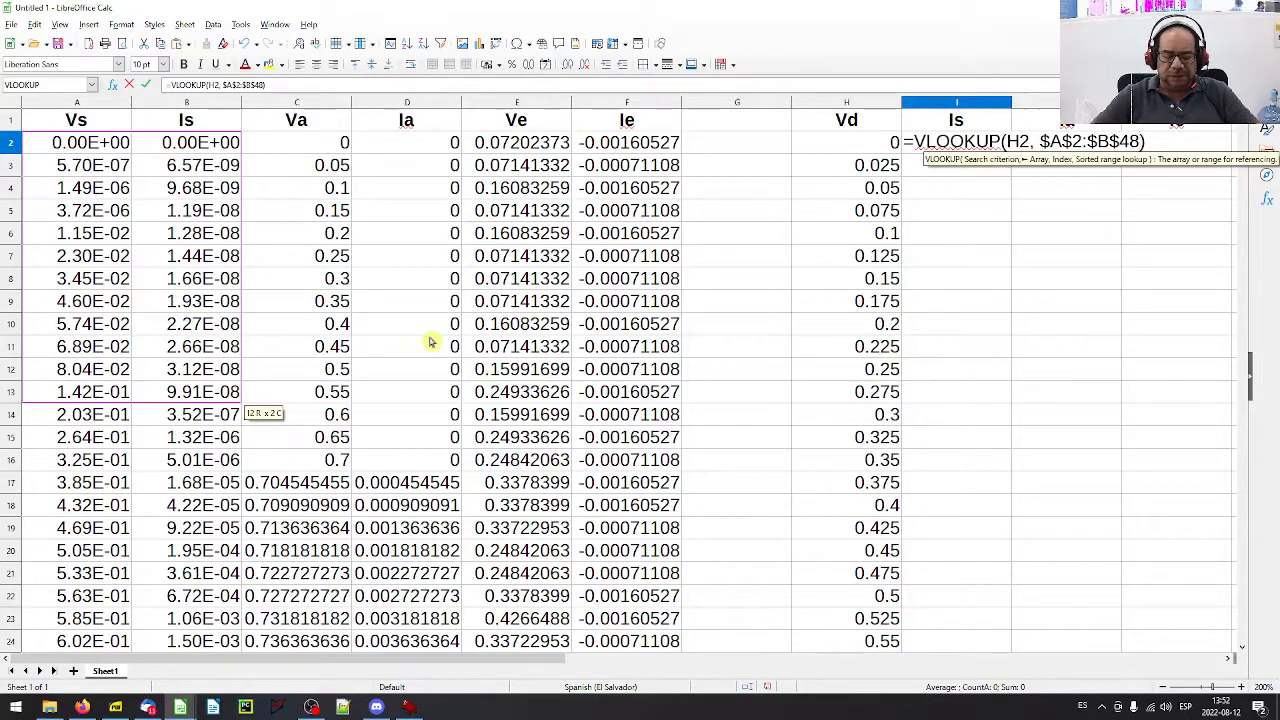
- Set the VLOOKUP column index to 2 and complete the formula in cell I2
type(",")
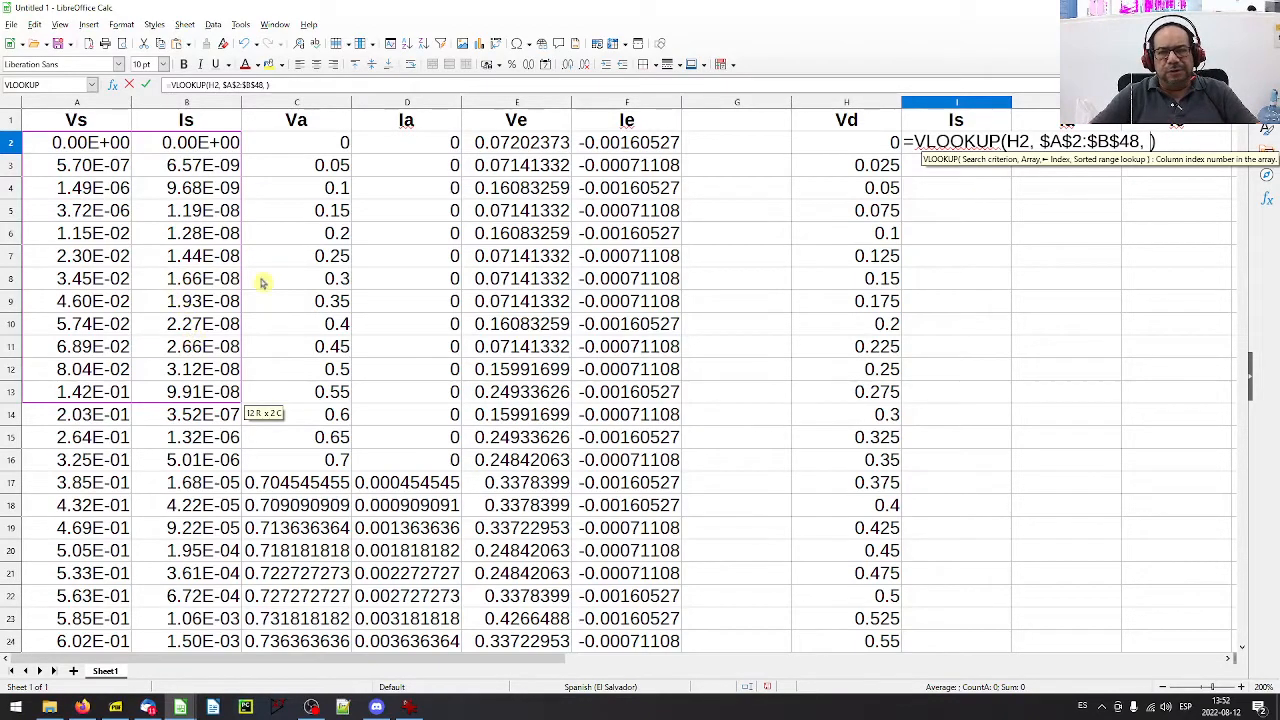
type("2")
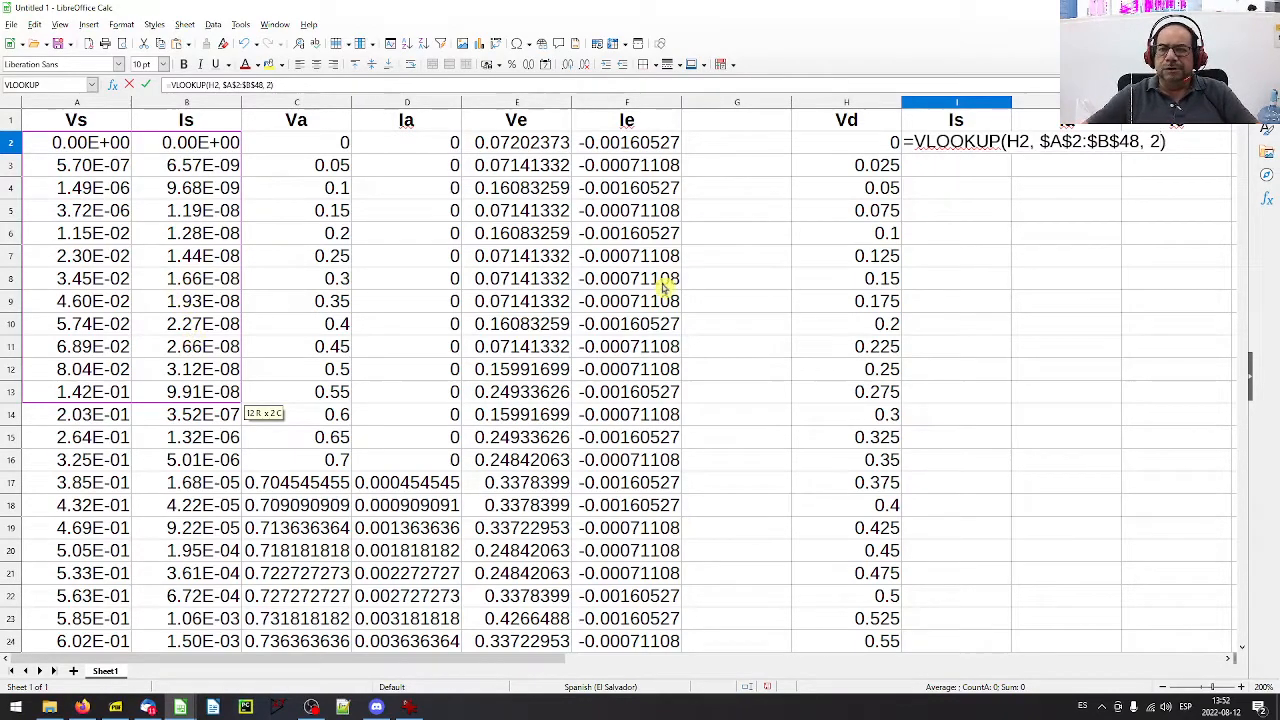
type(")")
key("Return")
key("Up")
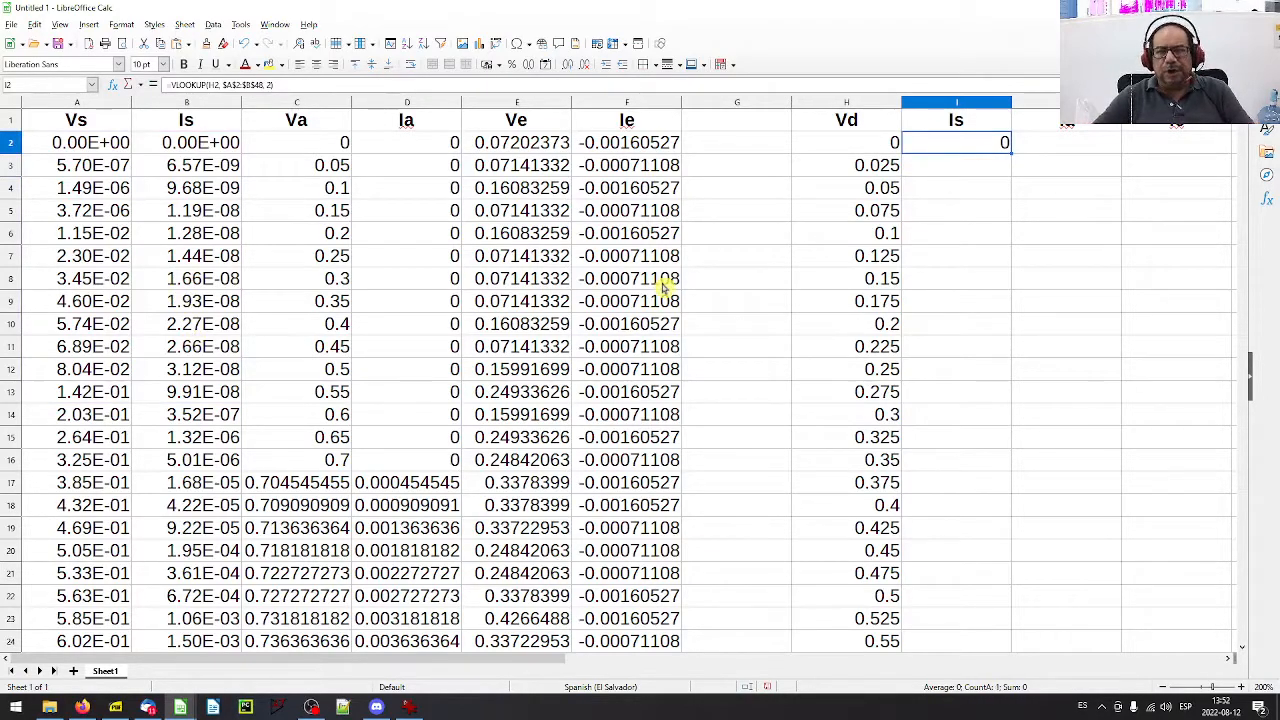
- Fill the VLOOKUP formula from cell I2 down to I10
left_click_drag(1010, 153, 1090, 314)
left_click(1072, 299)
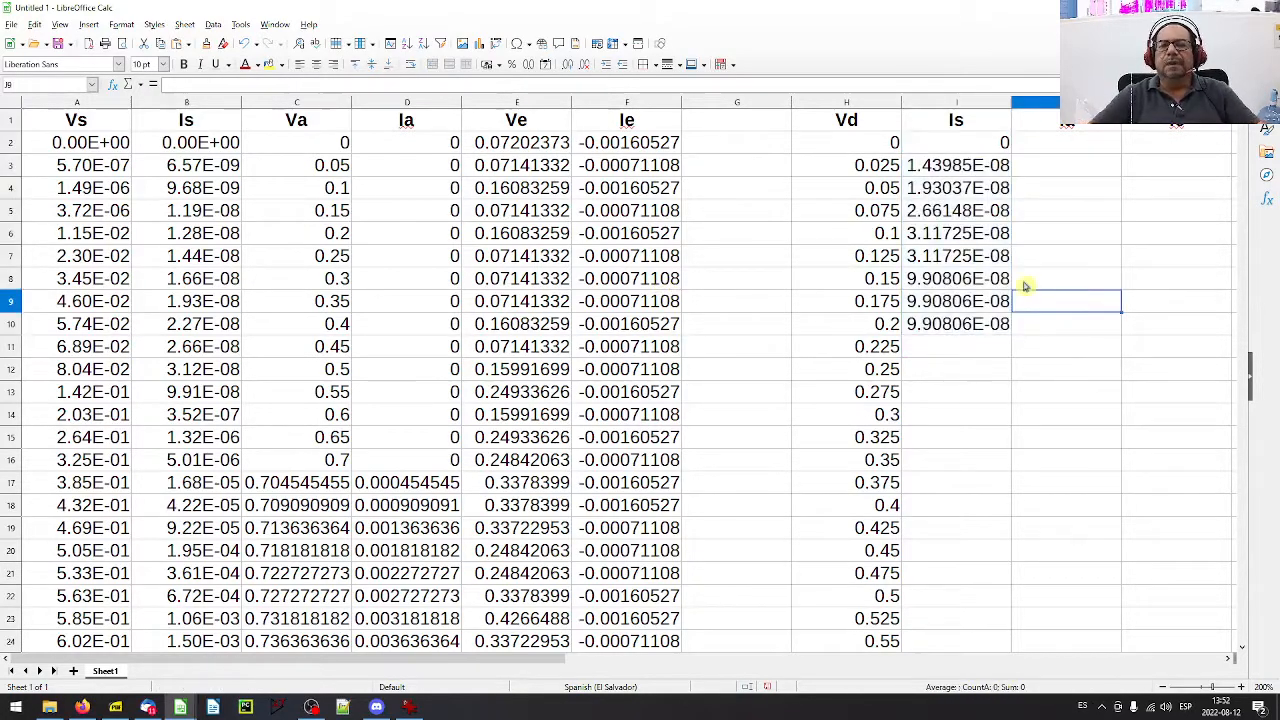
left_click(873, 192)
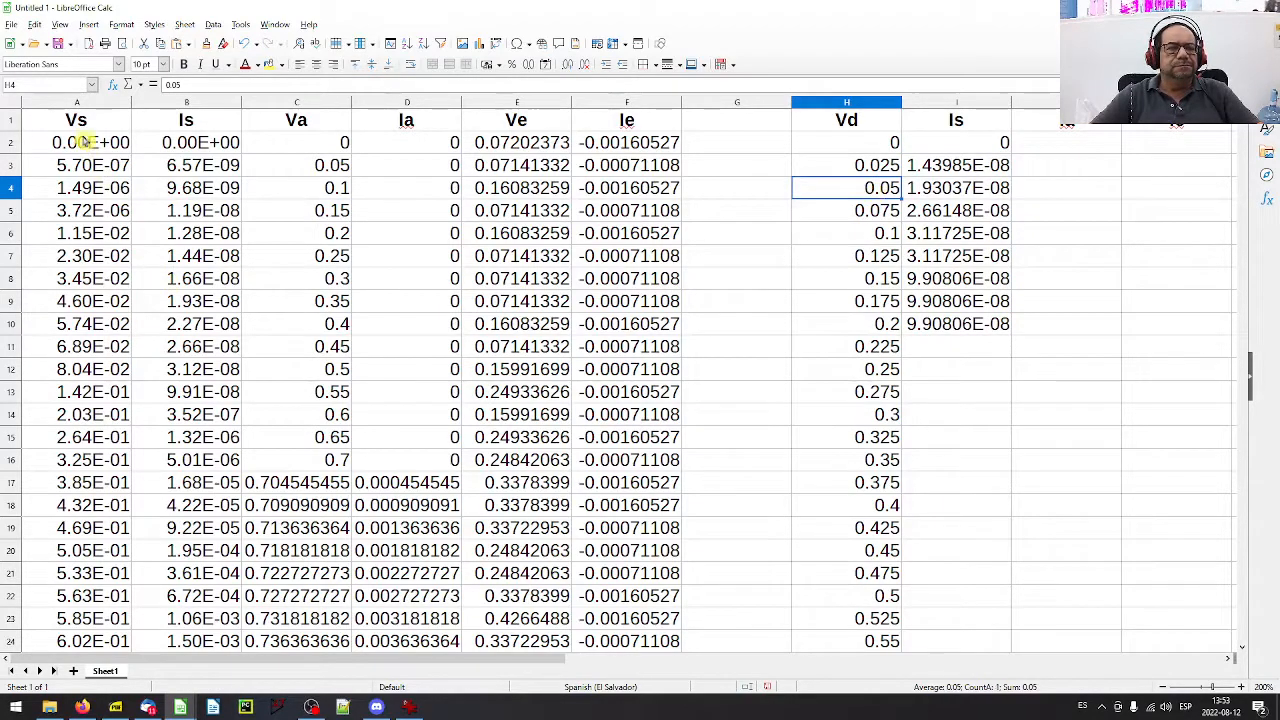
left_click(86, 146)
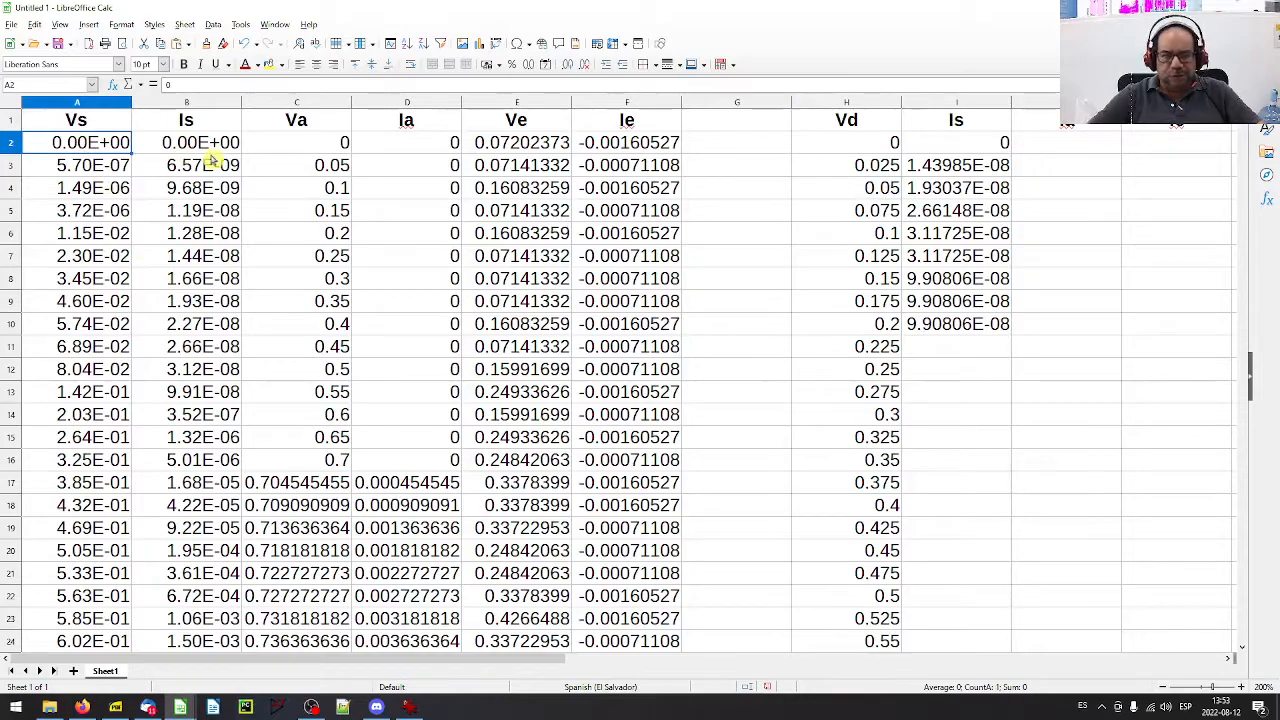
- Format the Vs values in A2:A48 as numbers with three decimal places and centre them
key("ctrl+shift+Down")
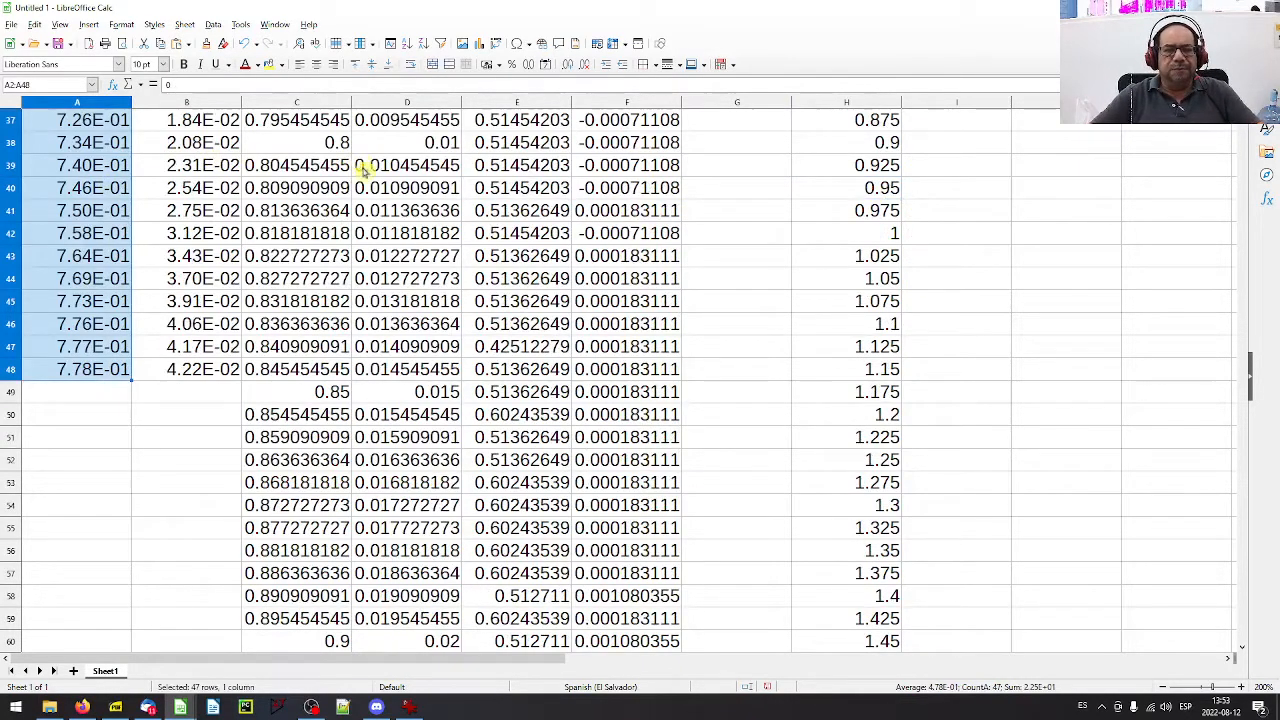
key("ctrl+1")
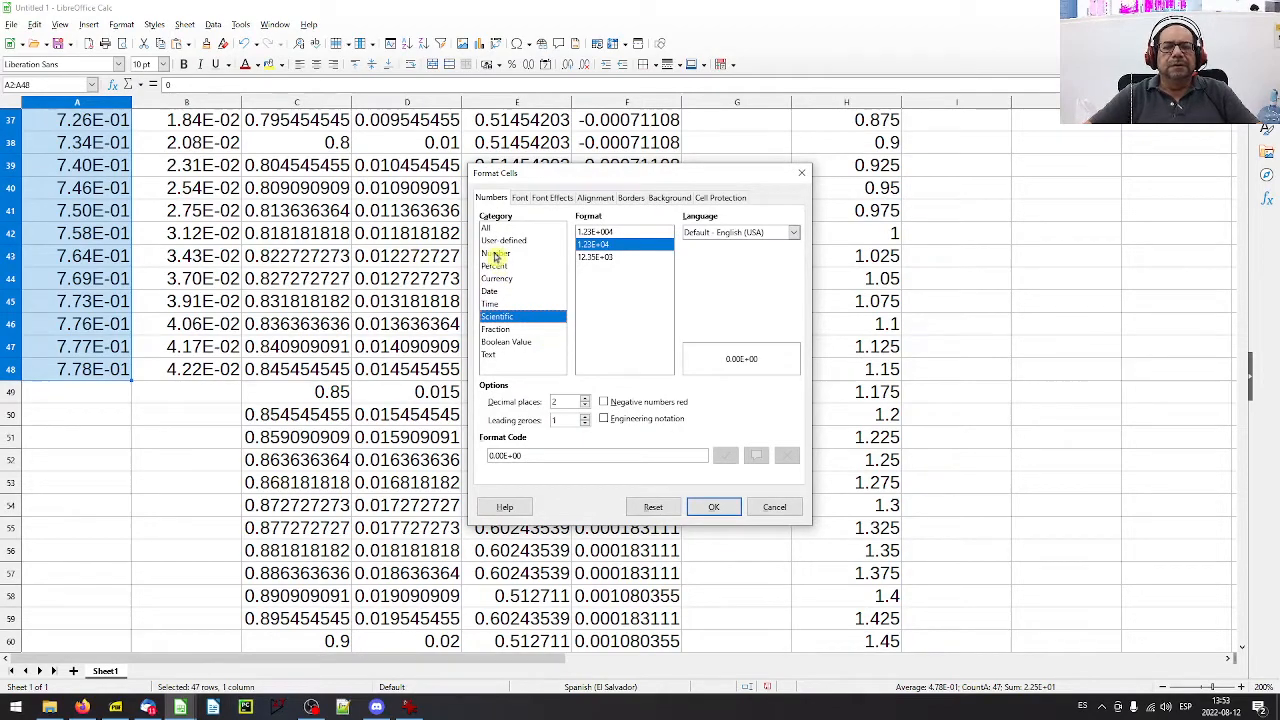
left_click(495, 254)
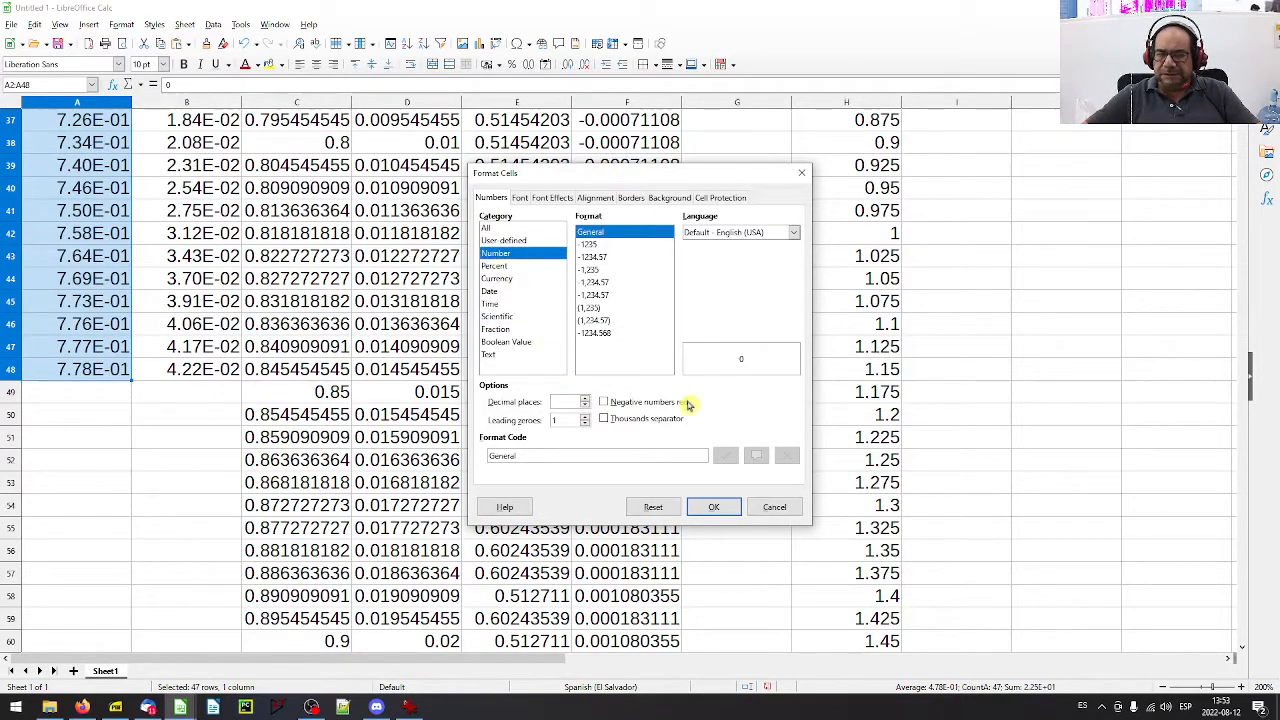
left_click(713, 507)
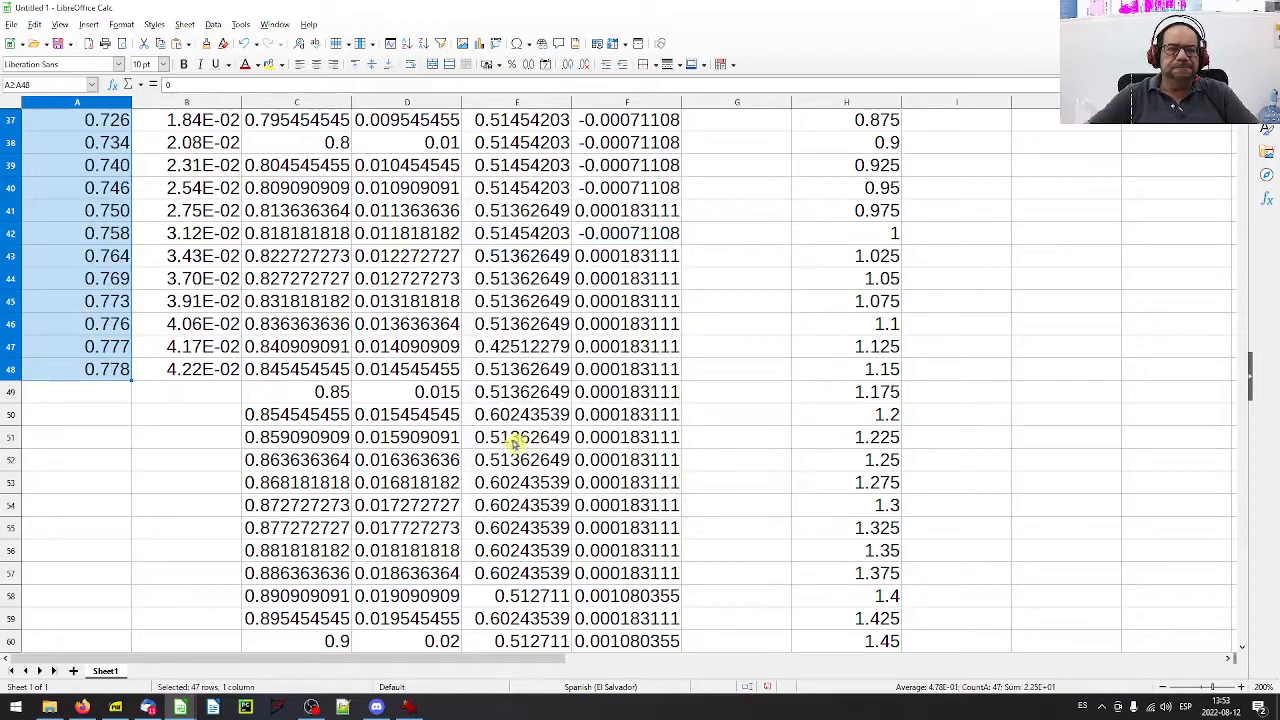
left_click(316, 64)
left_click(109, 304)
key("ctrl+Home")
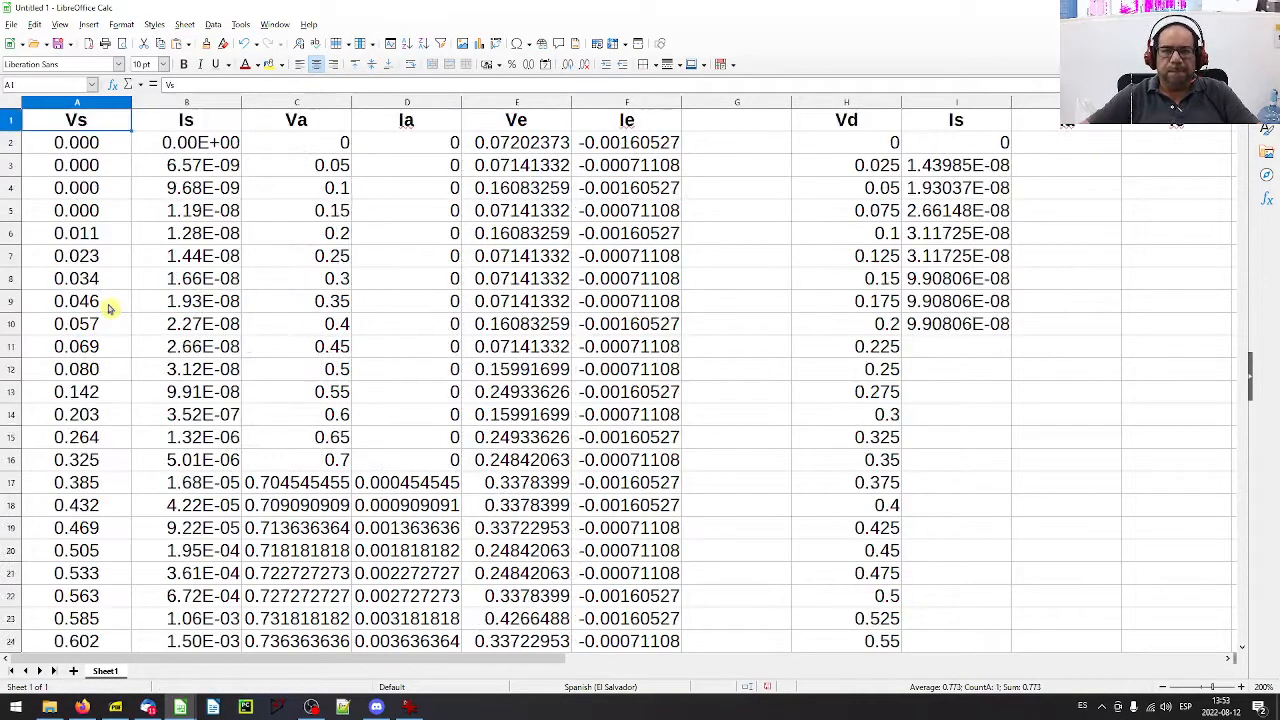
- Highlight the 0.025 Vd lookup in H3:I3 and the neighbouring simulated rows in A7:B8 with a yellow background
left_click(875, 165)
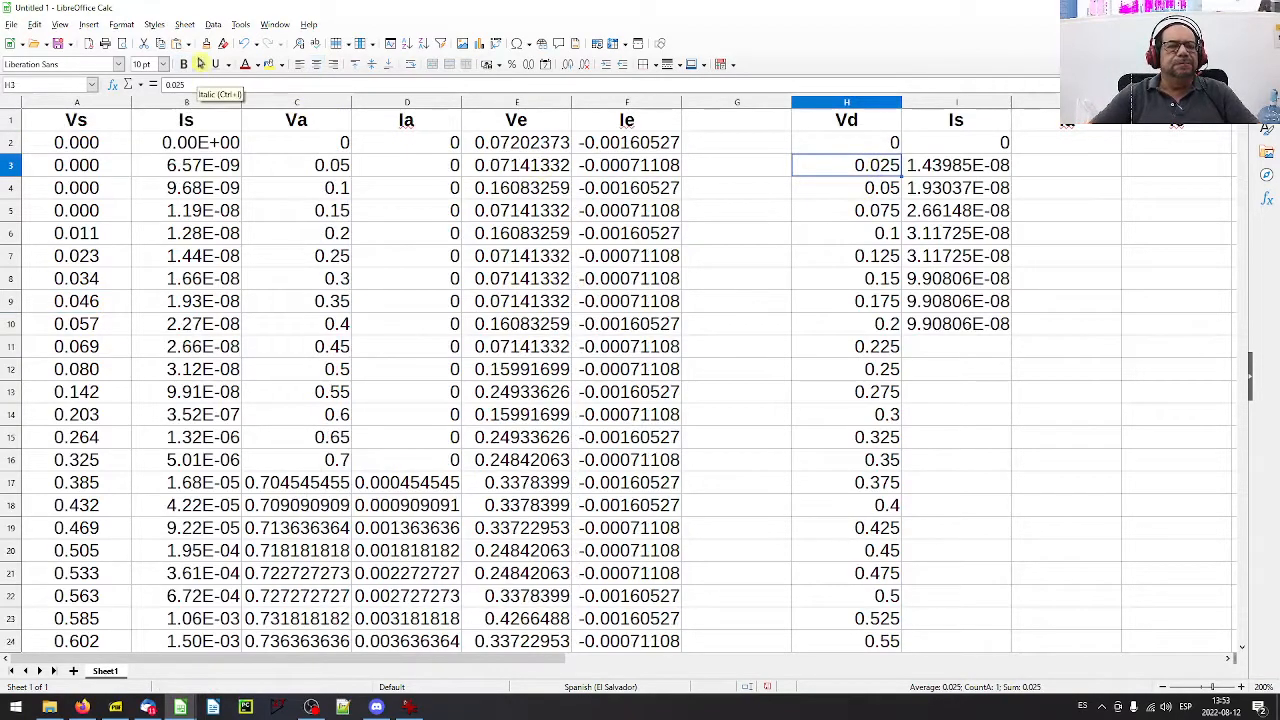
left_click(268, 64)
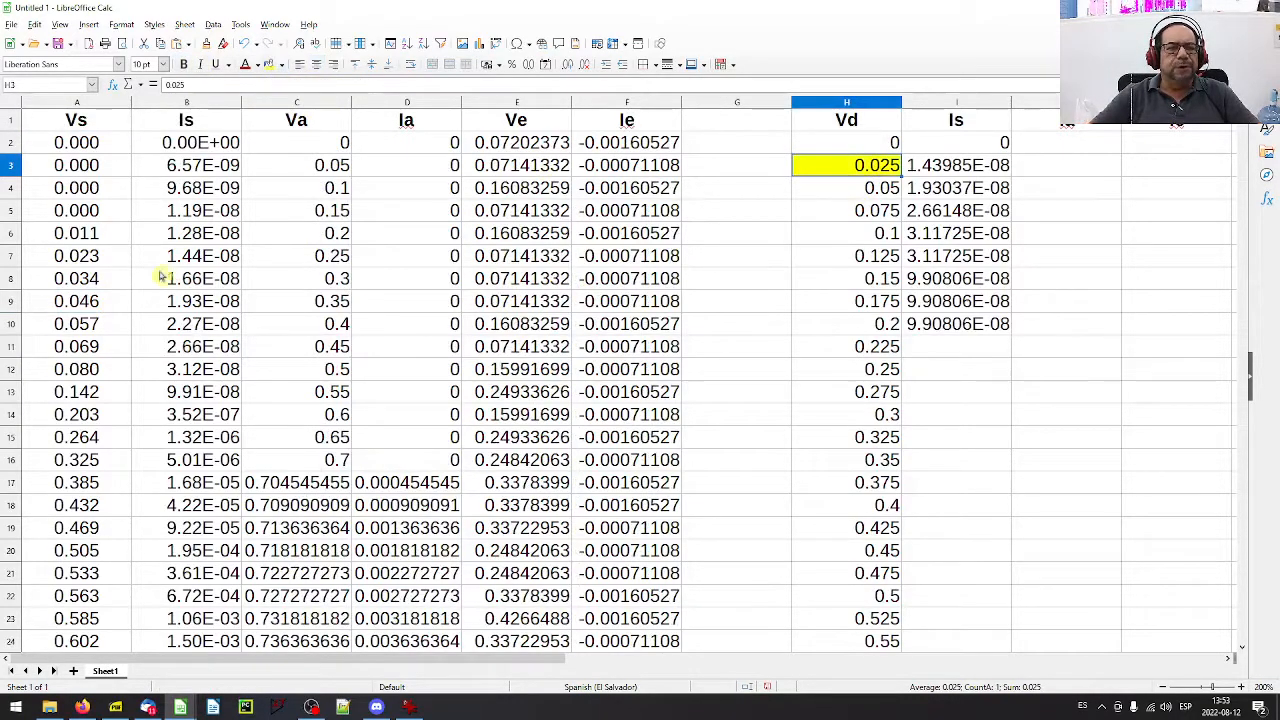
left_click_drag(78, 256, 218, 281)
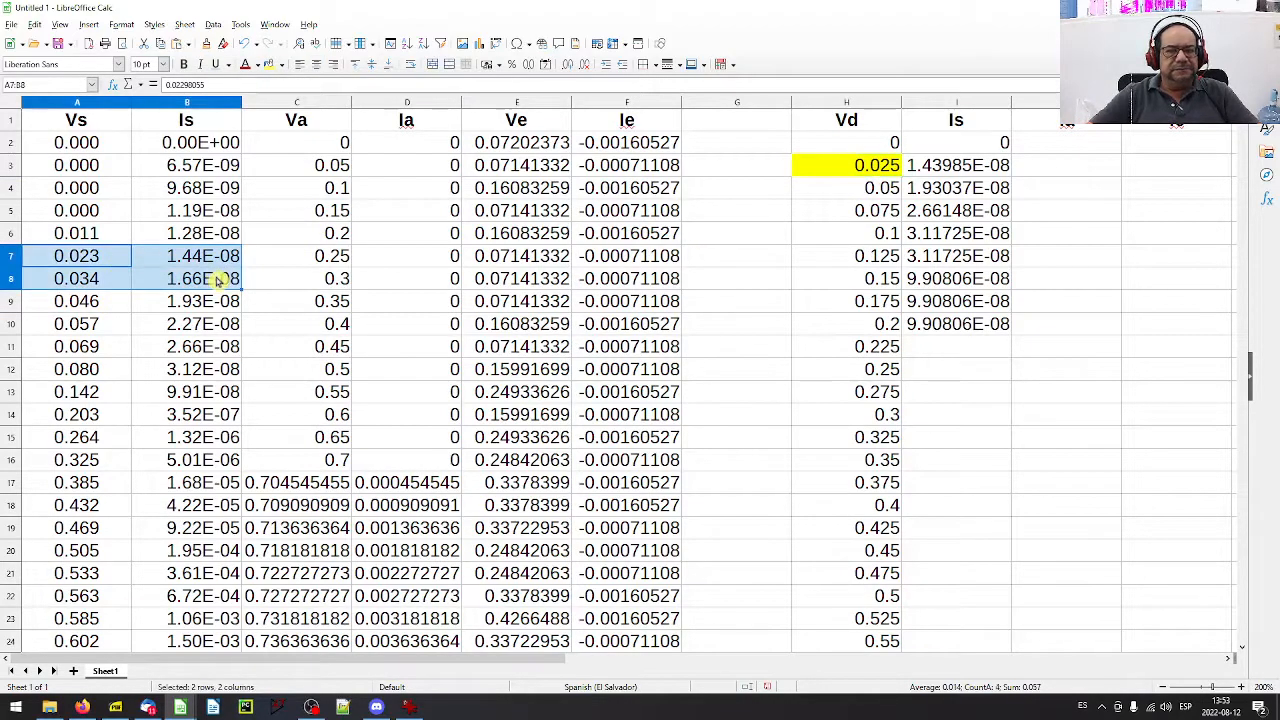
left_click(270, 64)
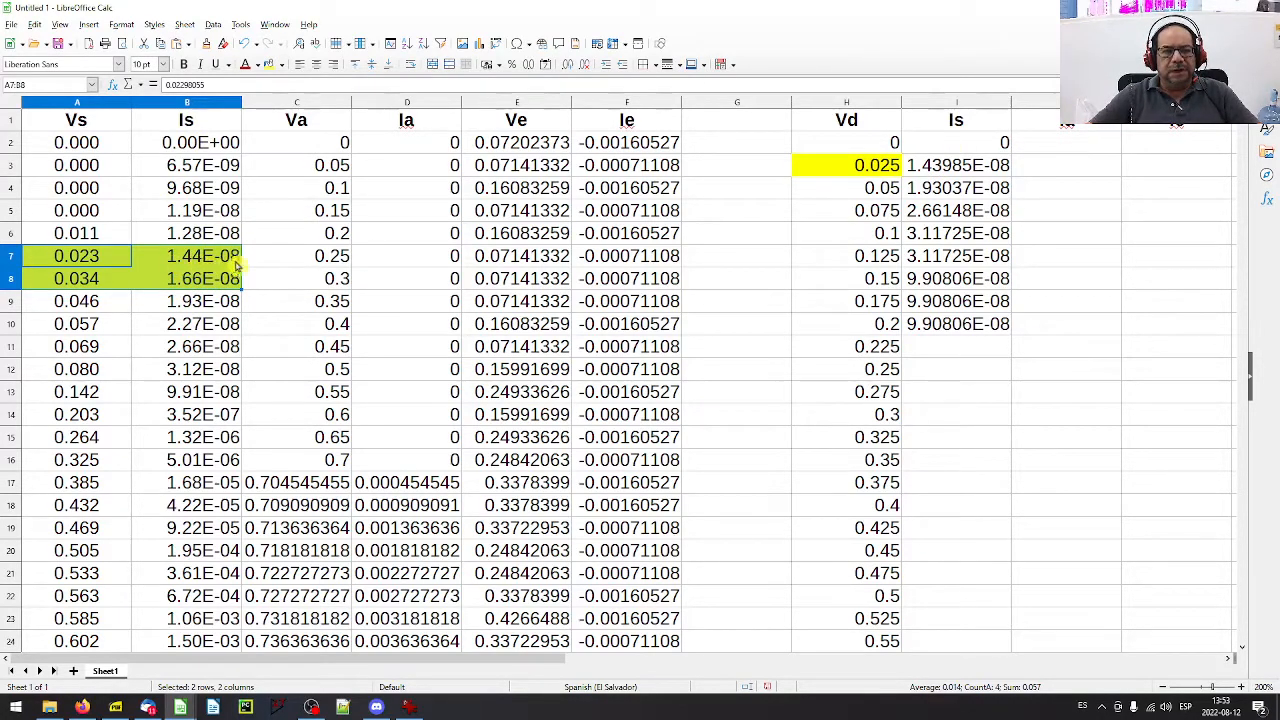
left_click(968, 165)
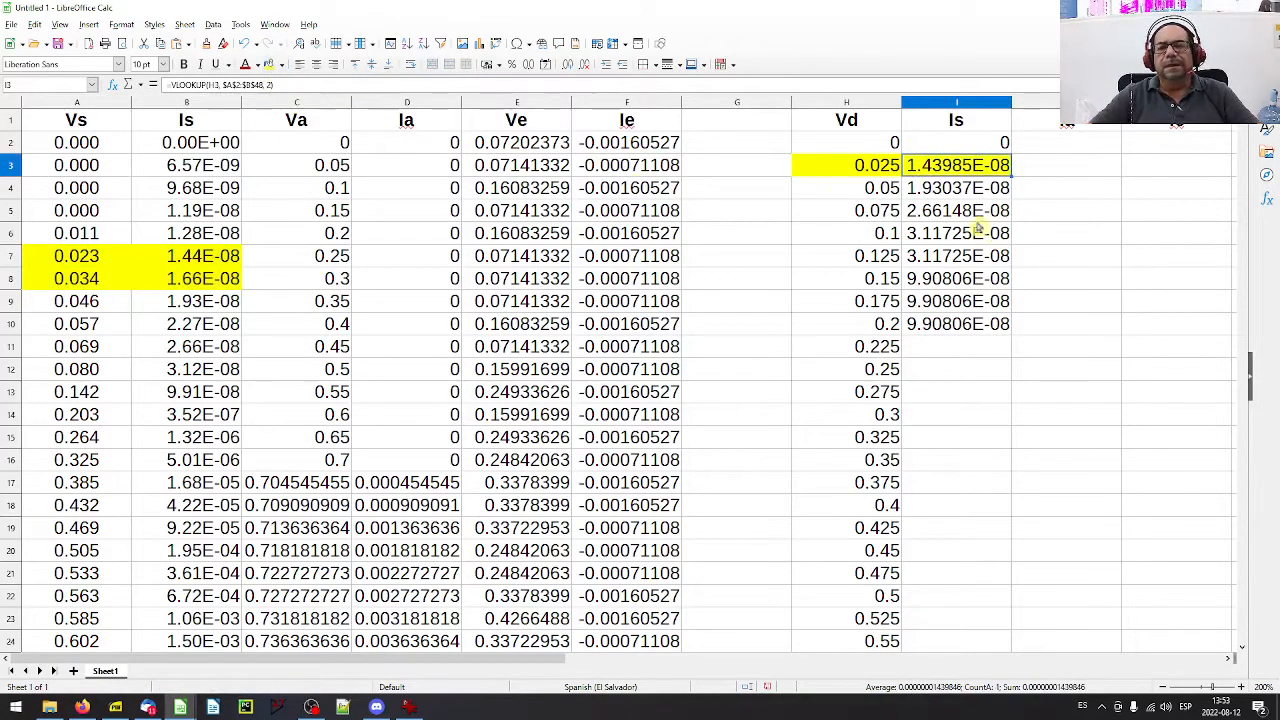
left_click(1000, 254)
left_click(951, 170)
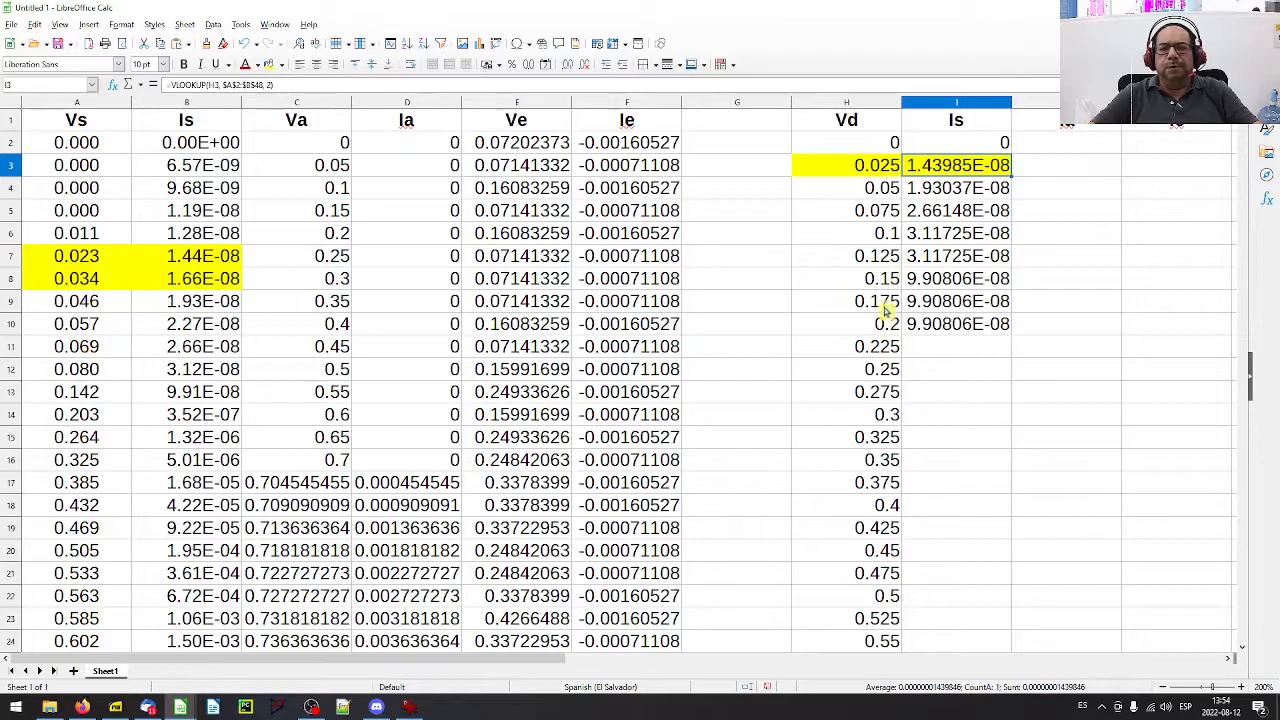
- Highlight the 0.175 Vd lookup in H9:I9 and the neighbouring simulated rows in A13:B14 in yellow
left_click_drag(945, 303, 947, 306)
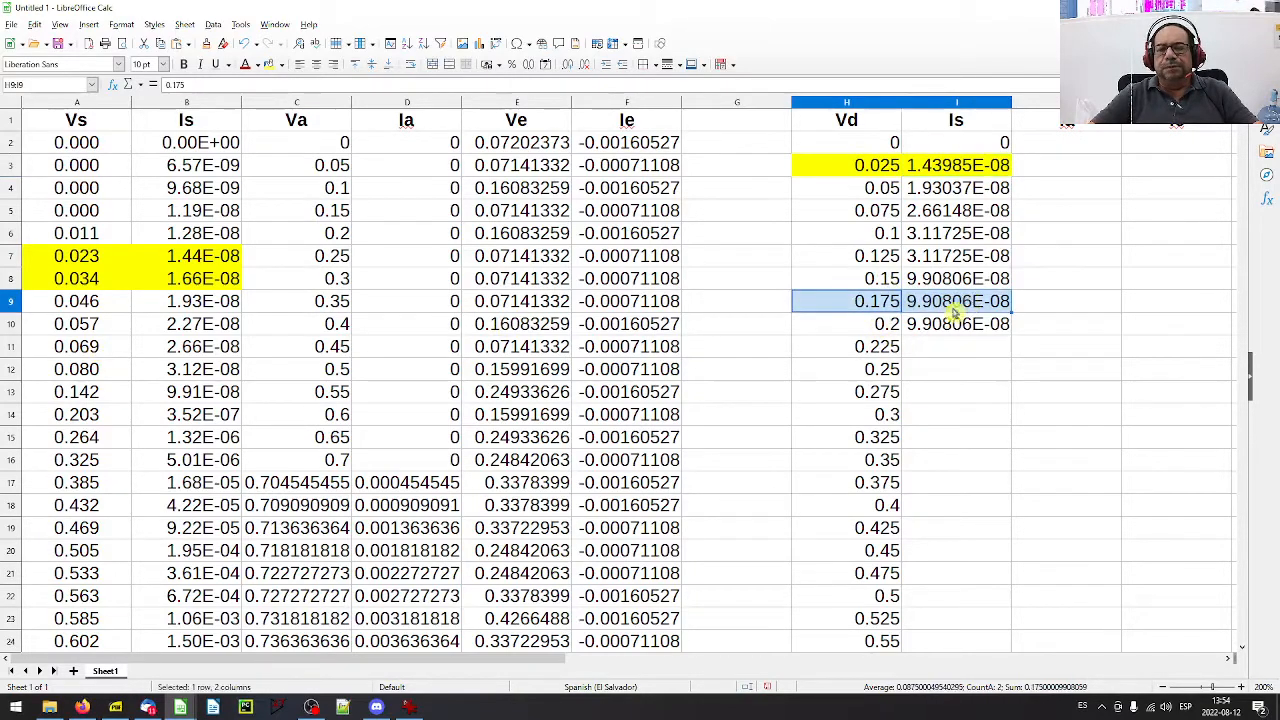
left_click(267, 66)
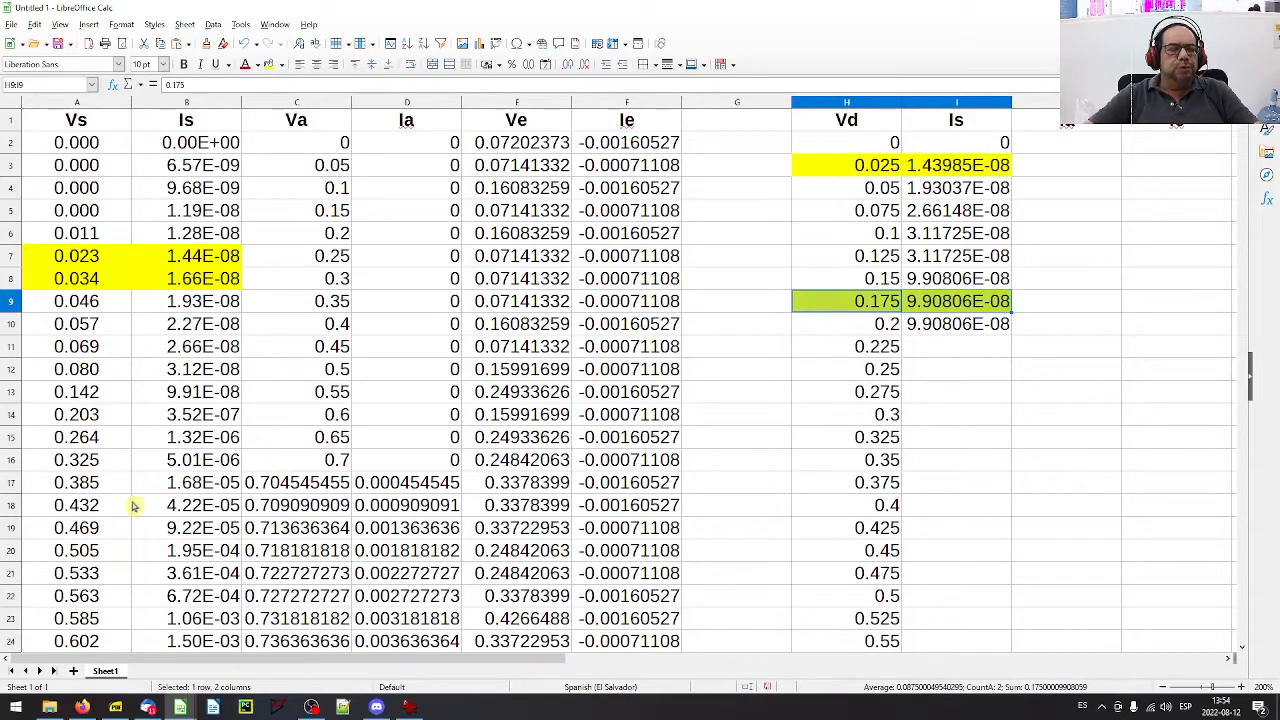
left_click_drag(44, 392, 226, 416)
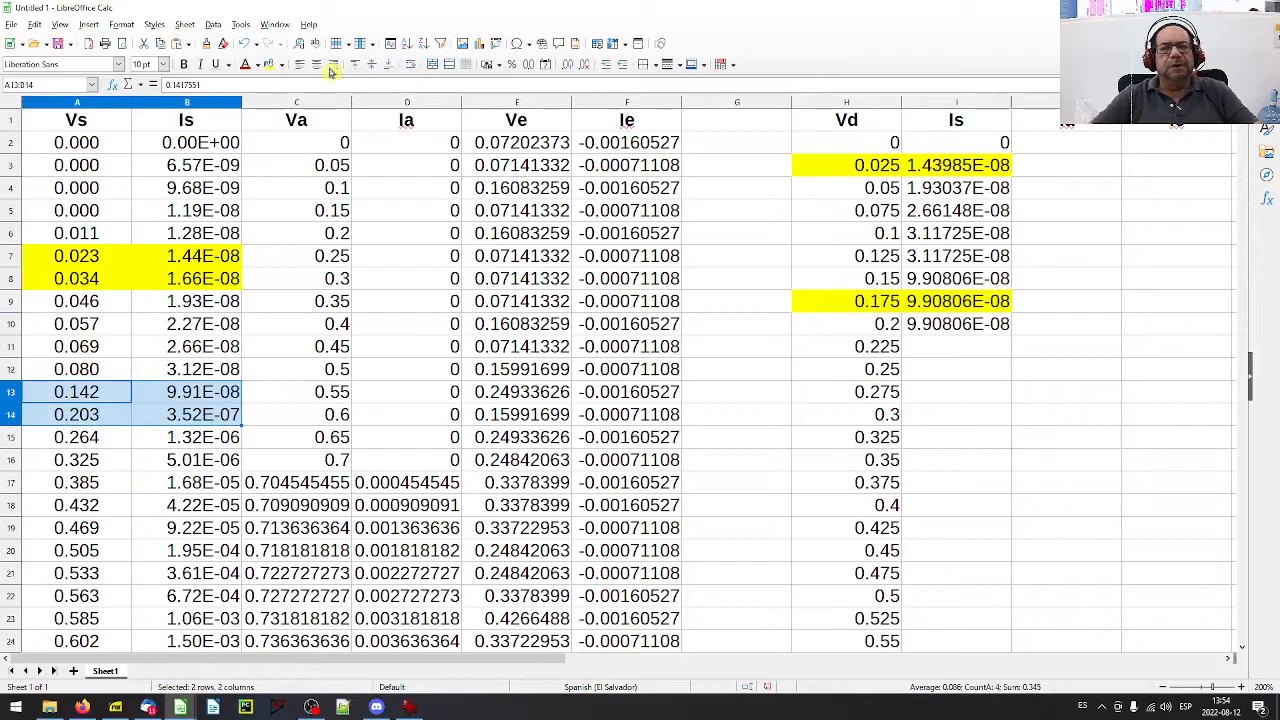
left_click(267, 65)
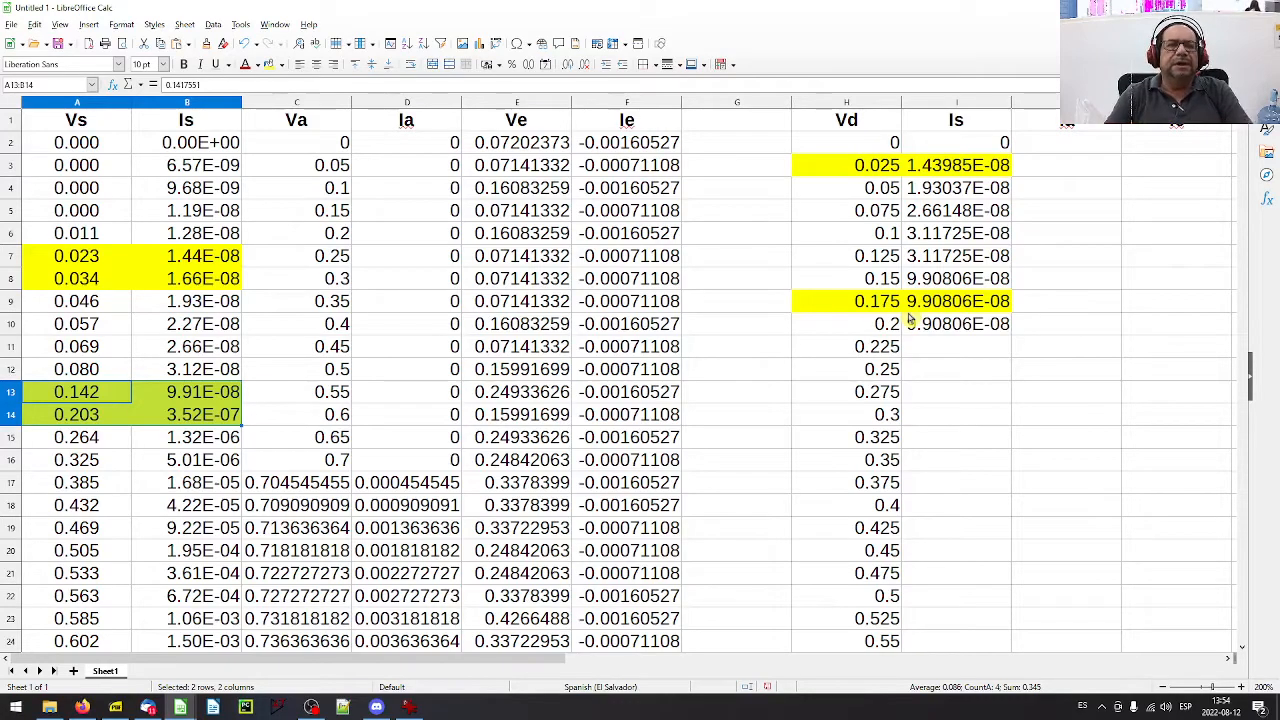
left_click(213, 24)
mouse_move(272, 374)
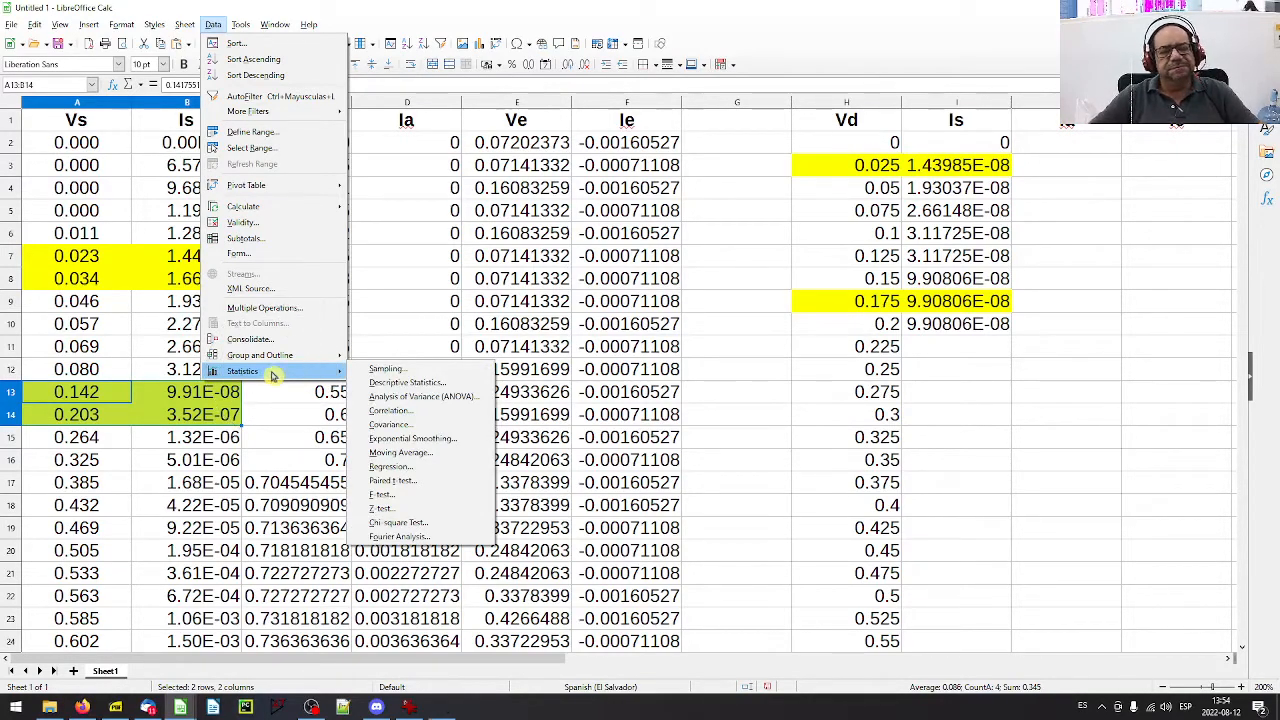
key("super+plus")
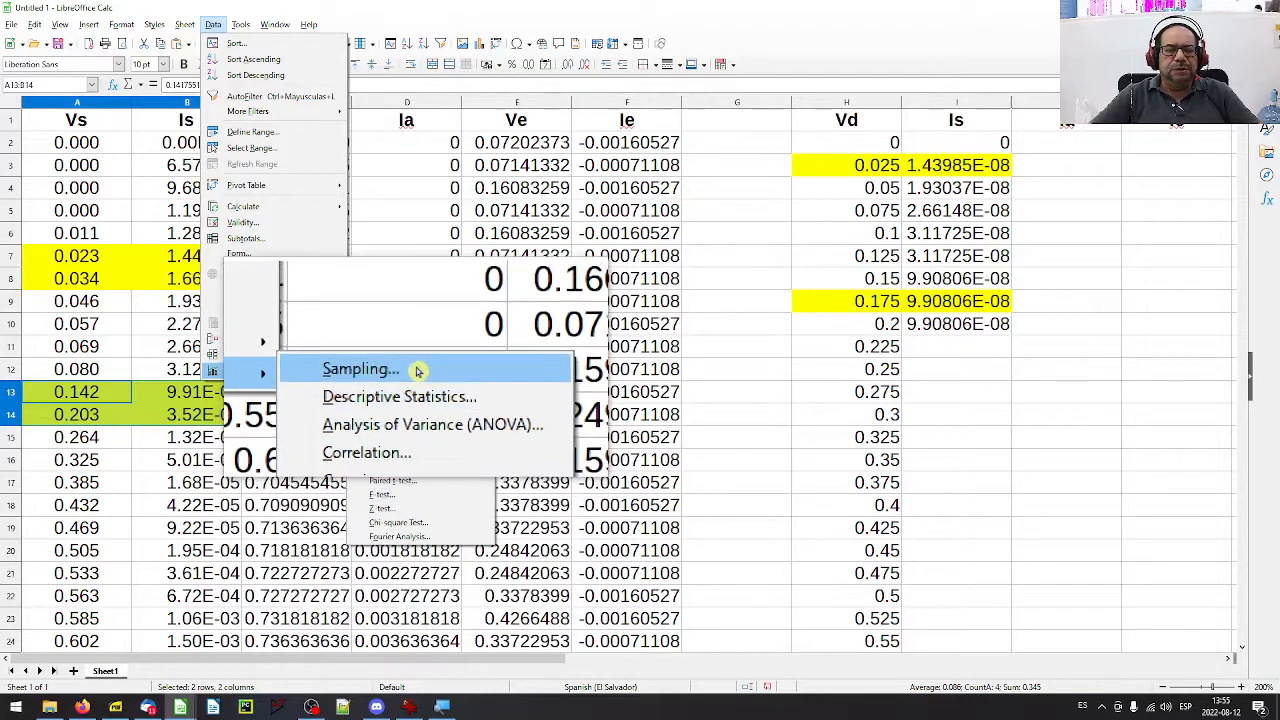
left_click(360, 369)
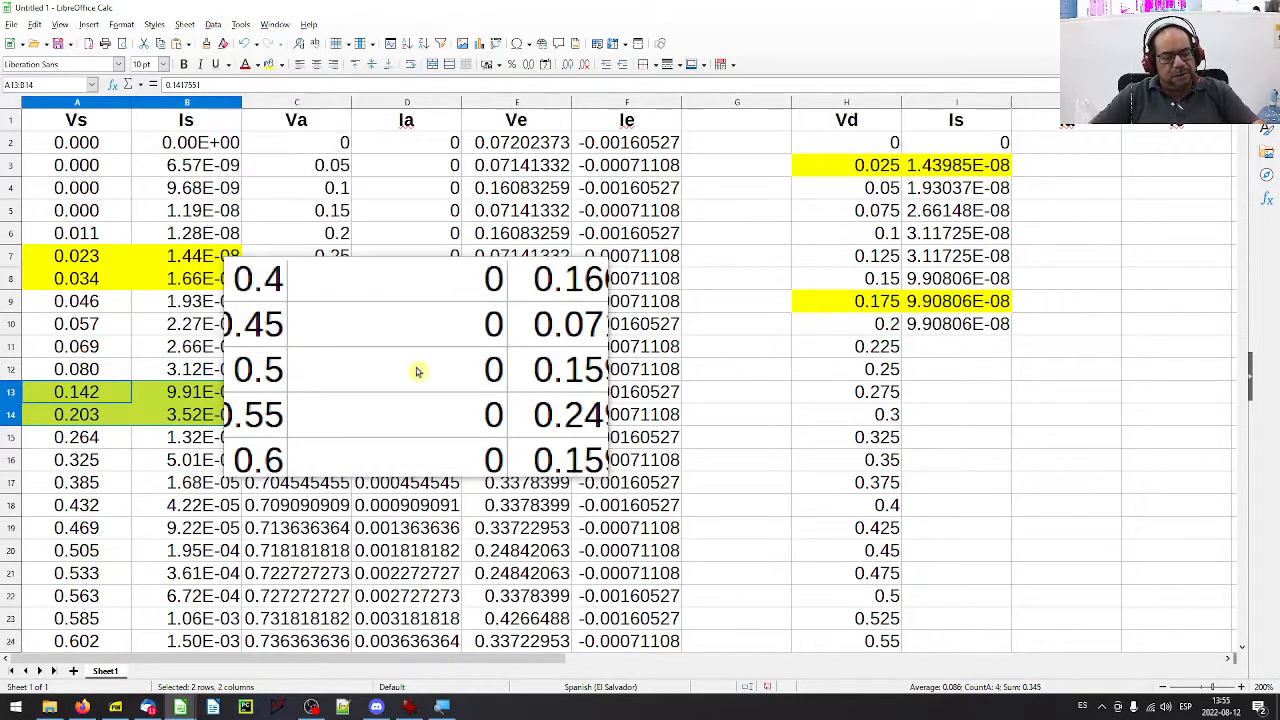
key("super+Escape")
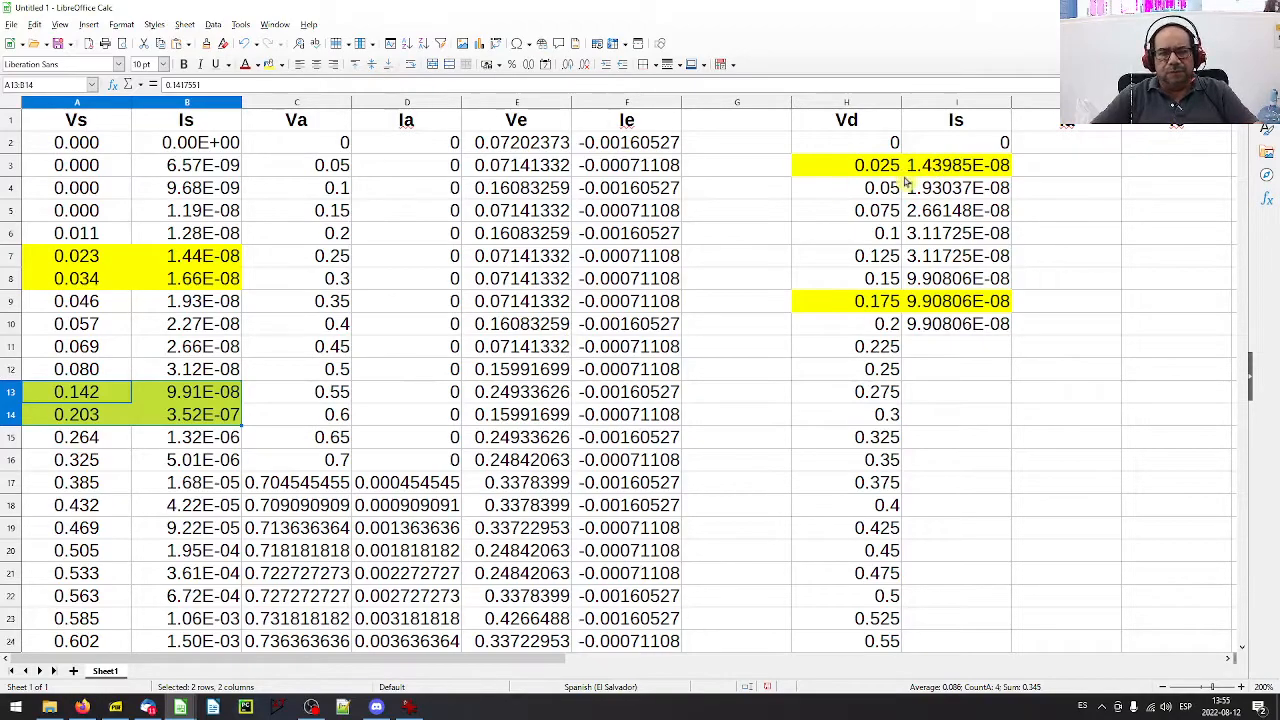
left_click(928, 327)
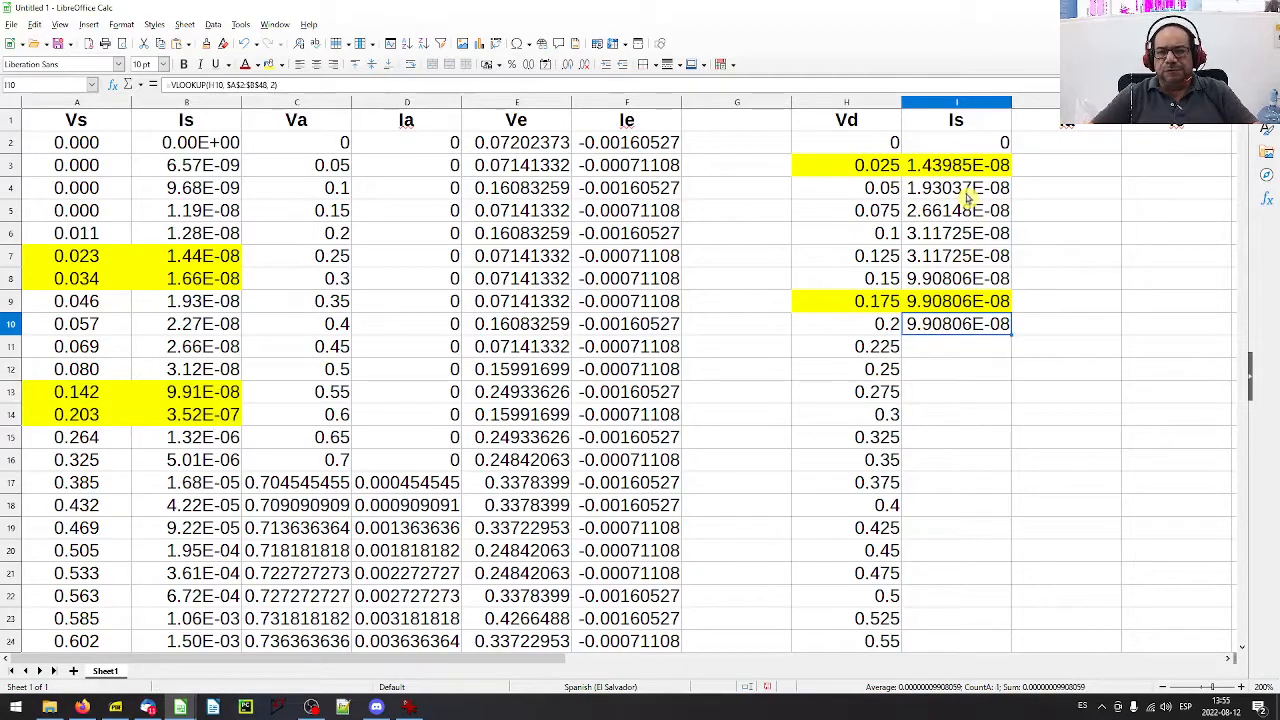
left_click_drag(48, 256, 204, 436)
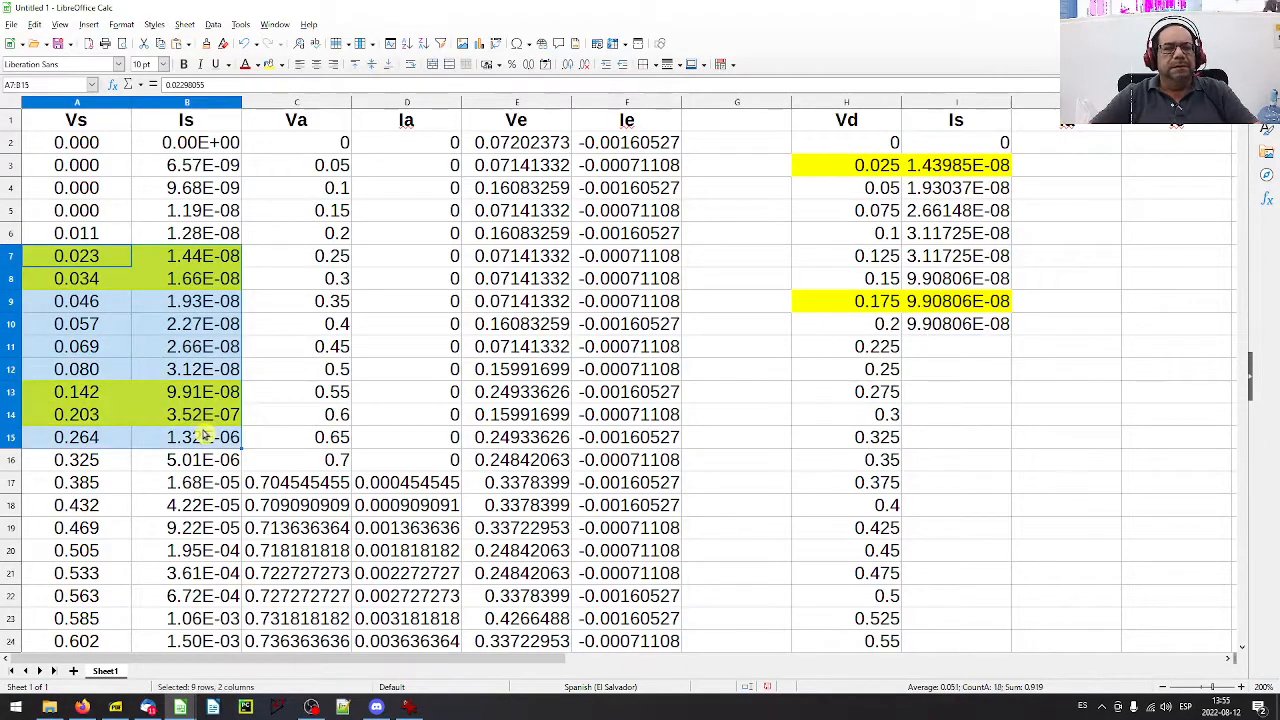
- Find the last row of the analytical Va and Ia data and note its number, 62, in cell G3
left_click(1057, 148)
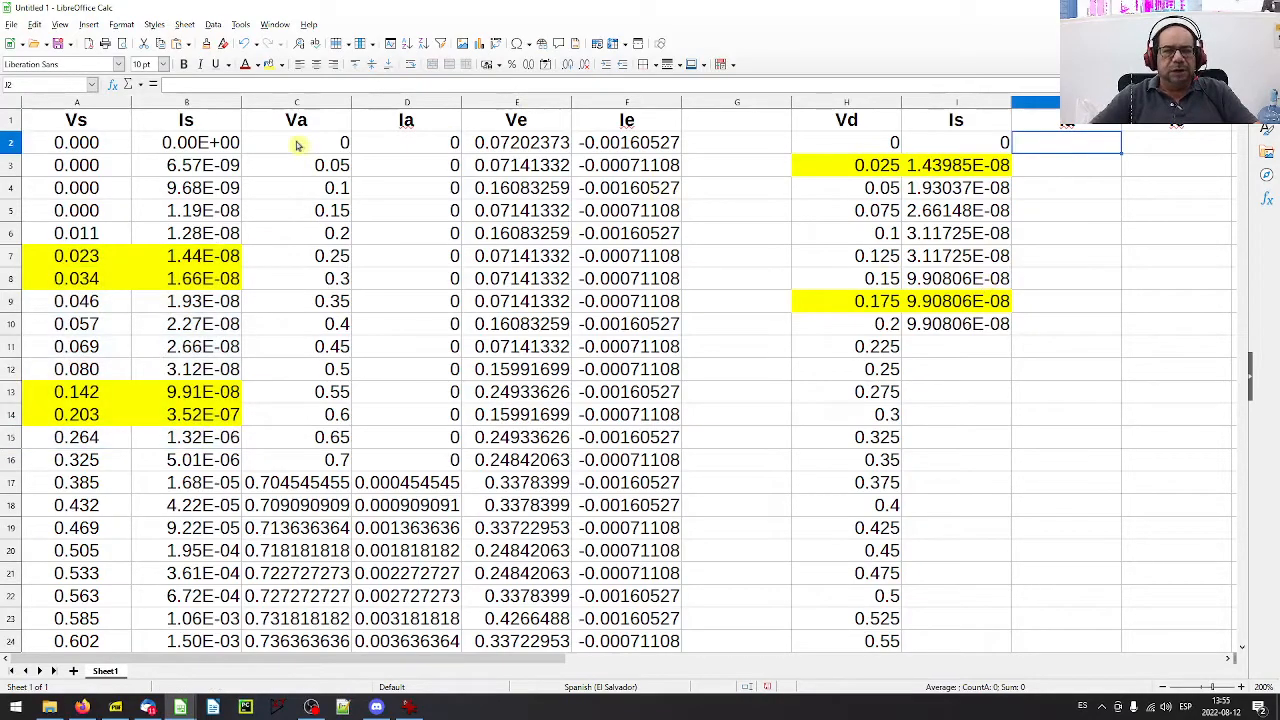
scroll(386, 320, "down", 12)
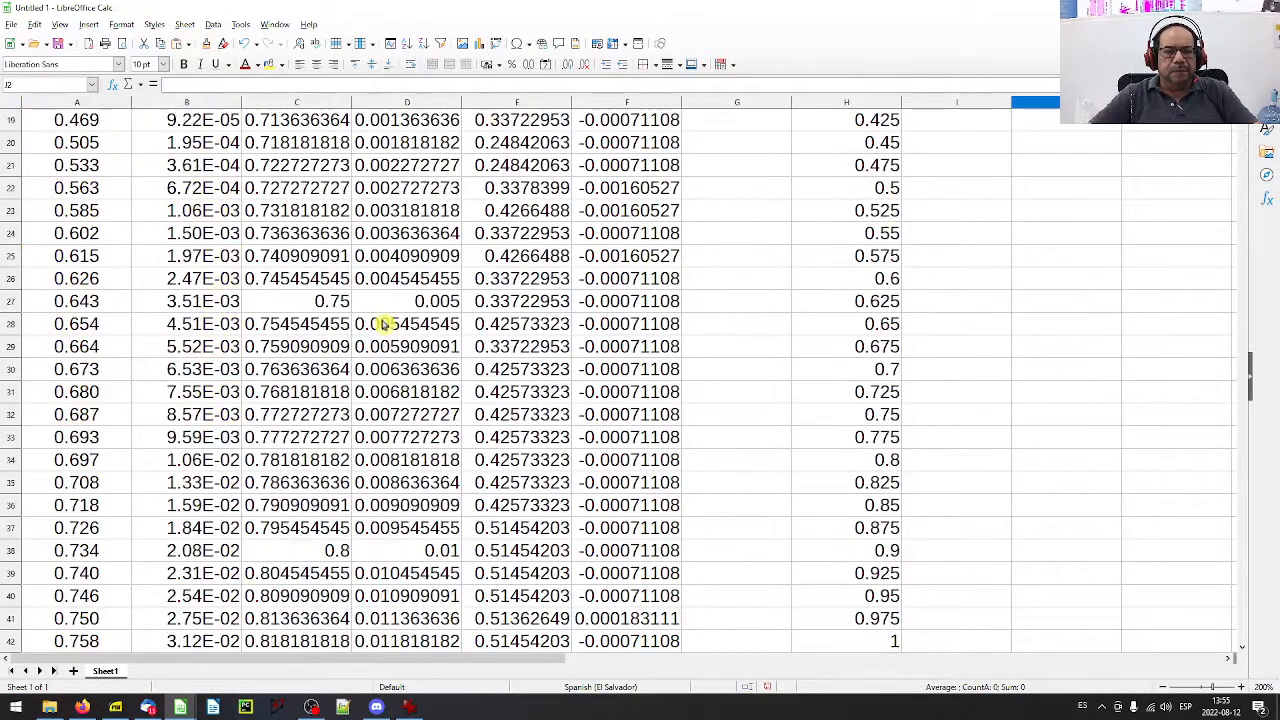
scroll(386, 324, "down", 4)
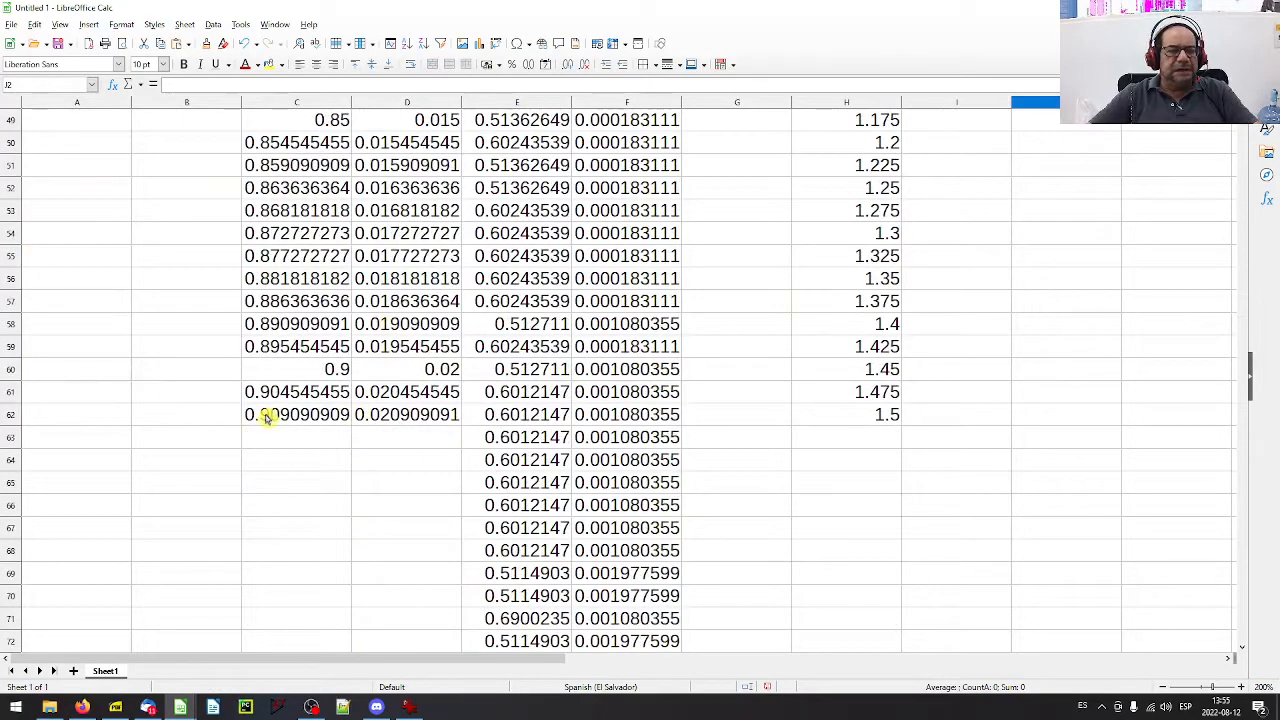
scroll(806, 308, "up", 16)
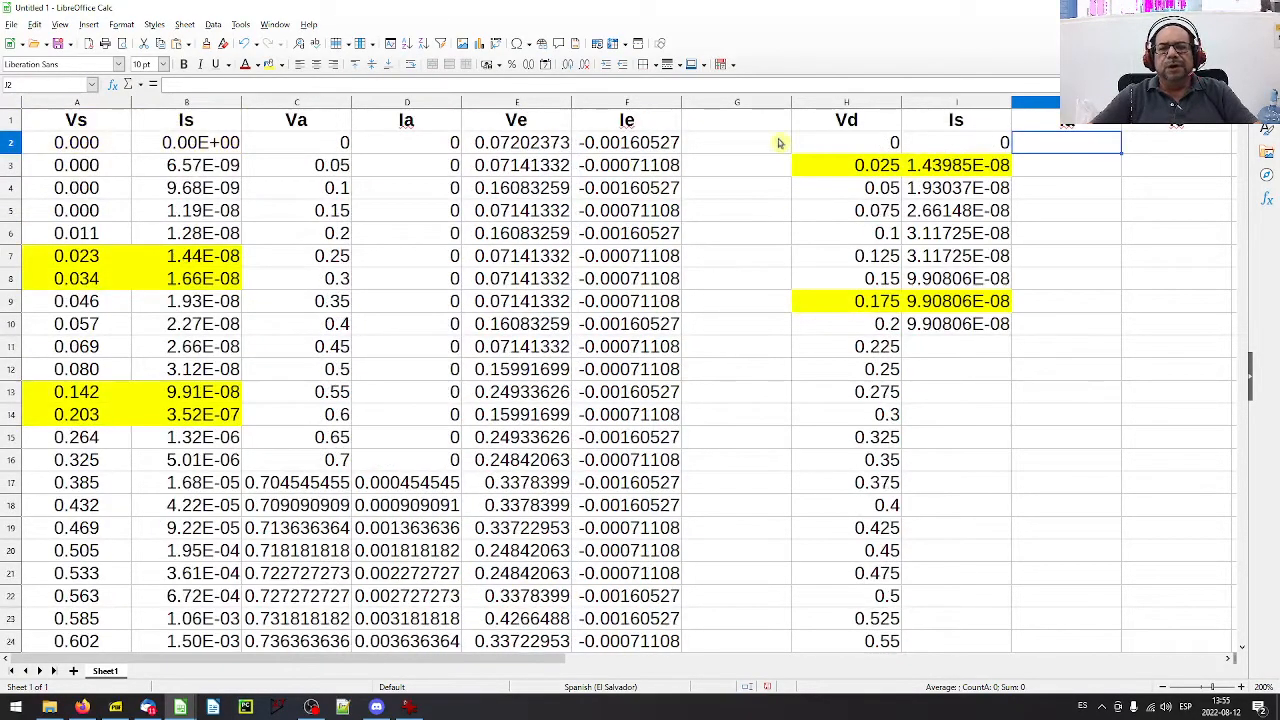
left_click(765, 165)
type("62")
key("Return")
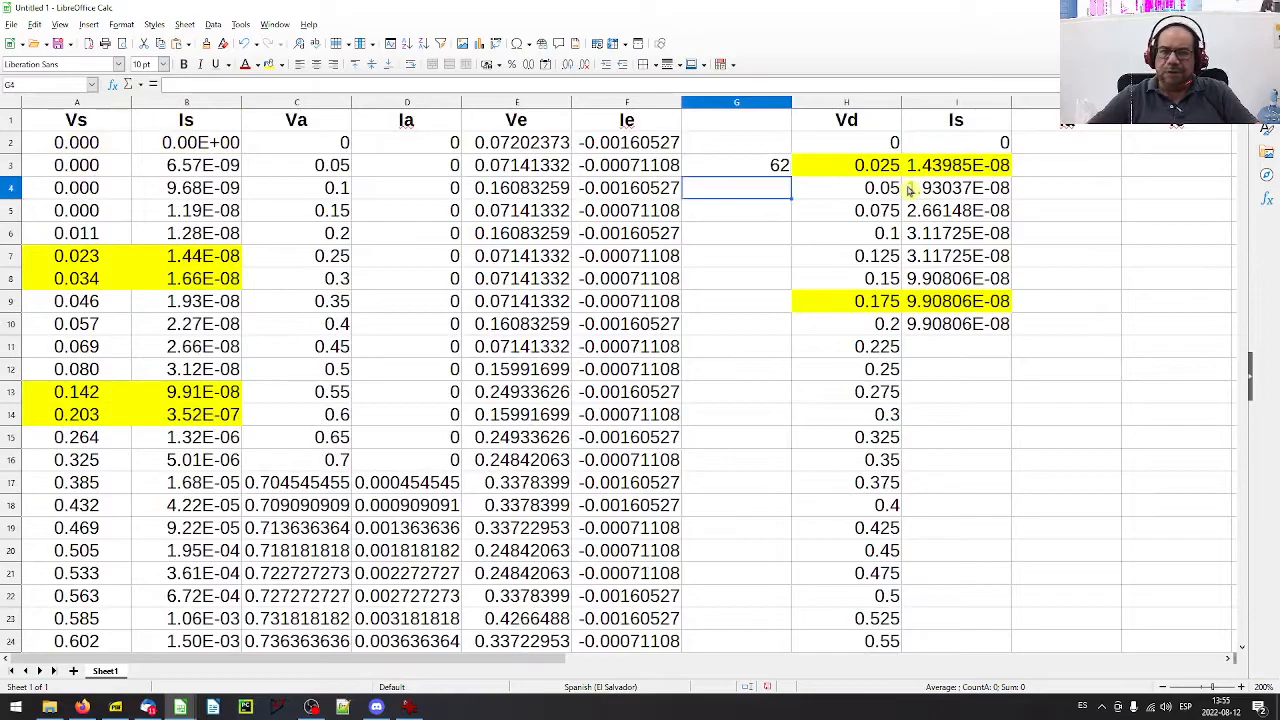
- Find the last row of the measured Ie data and note its number, 6255, in cell G4
left_click(648, 143)
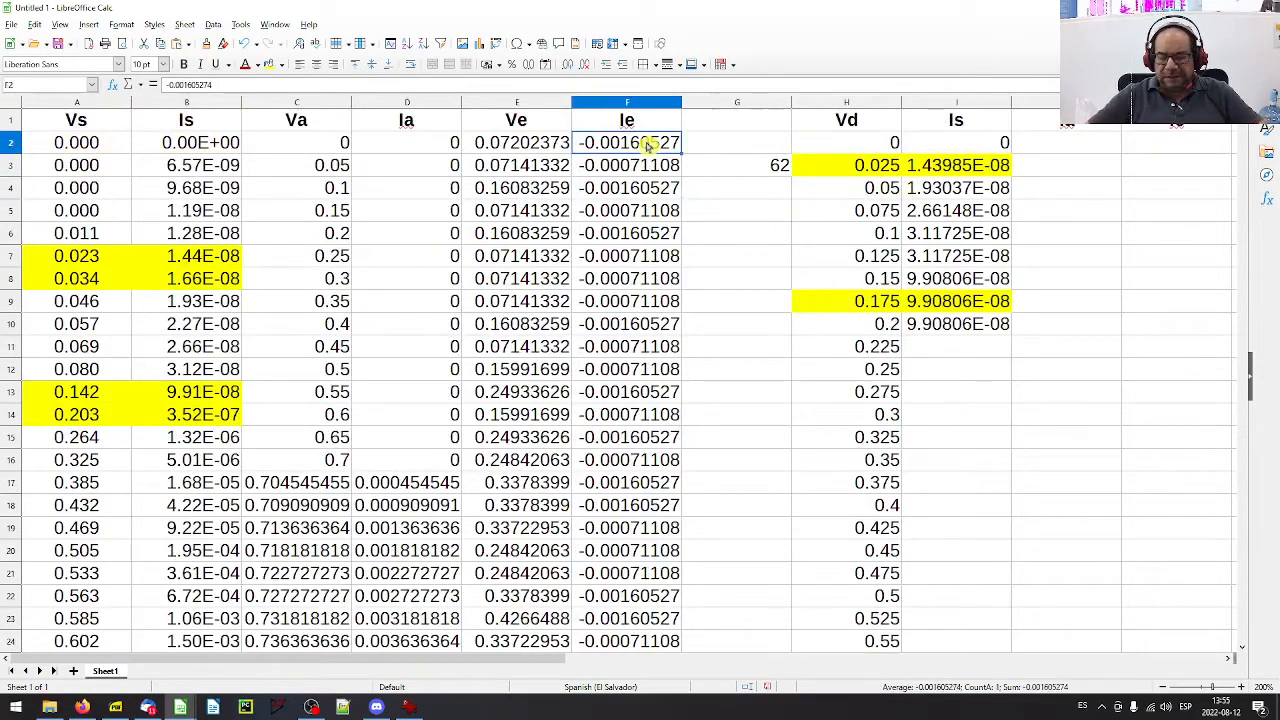
key("ctrl+Down")
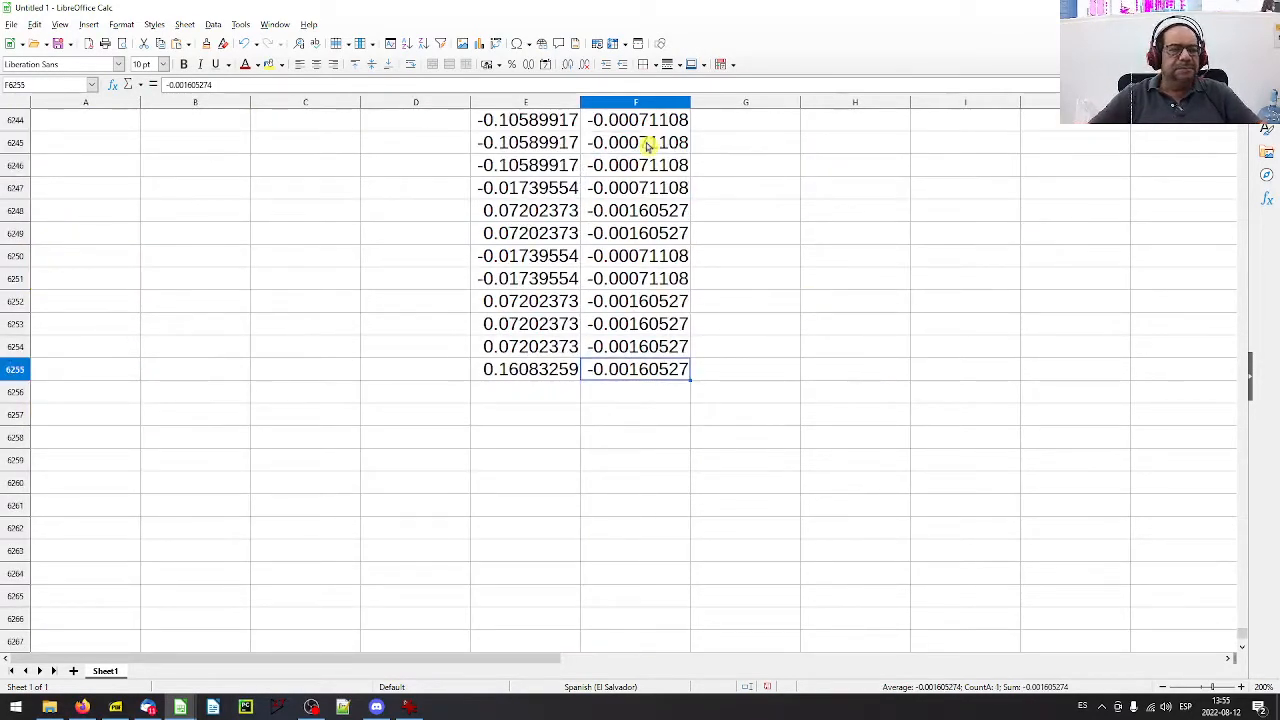
key("ctrl+Up")
key("Right")
key("Down")
key("Down")
key("Down")
type("6255")
key("Return")
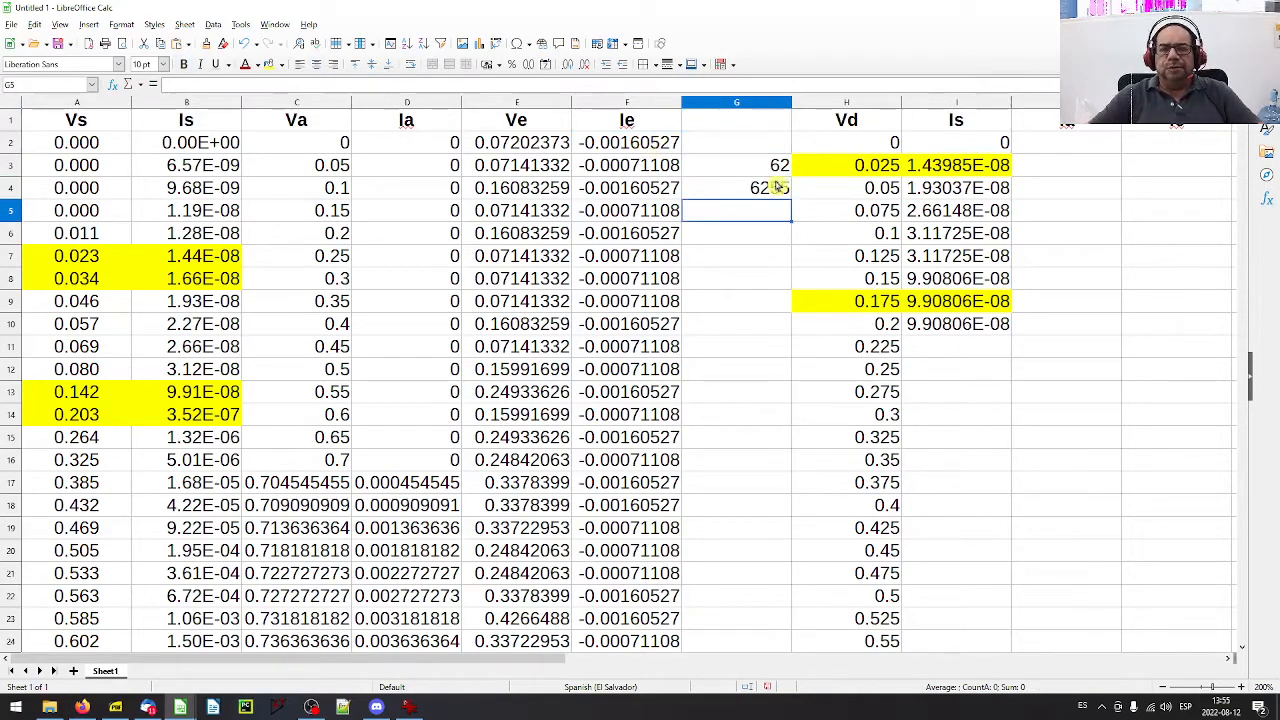
- Start a VLOOKUP formula in cell J2 with the Vd value in H2 as the search criterion
left_click(1065, 144)
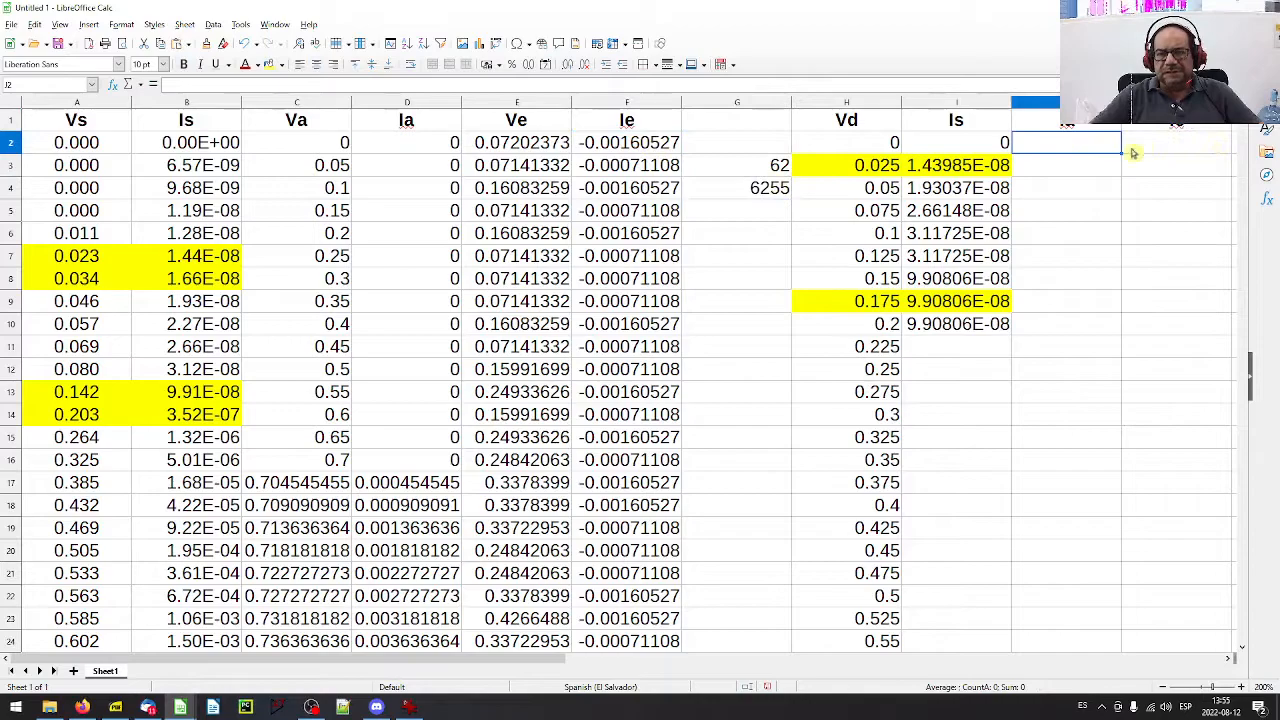
type("=")
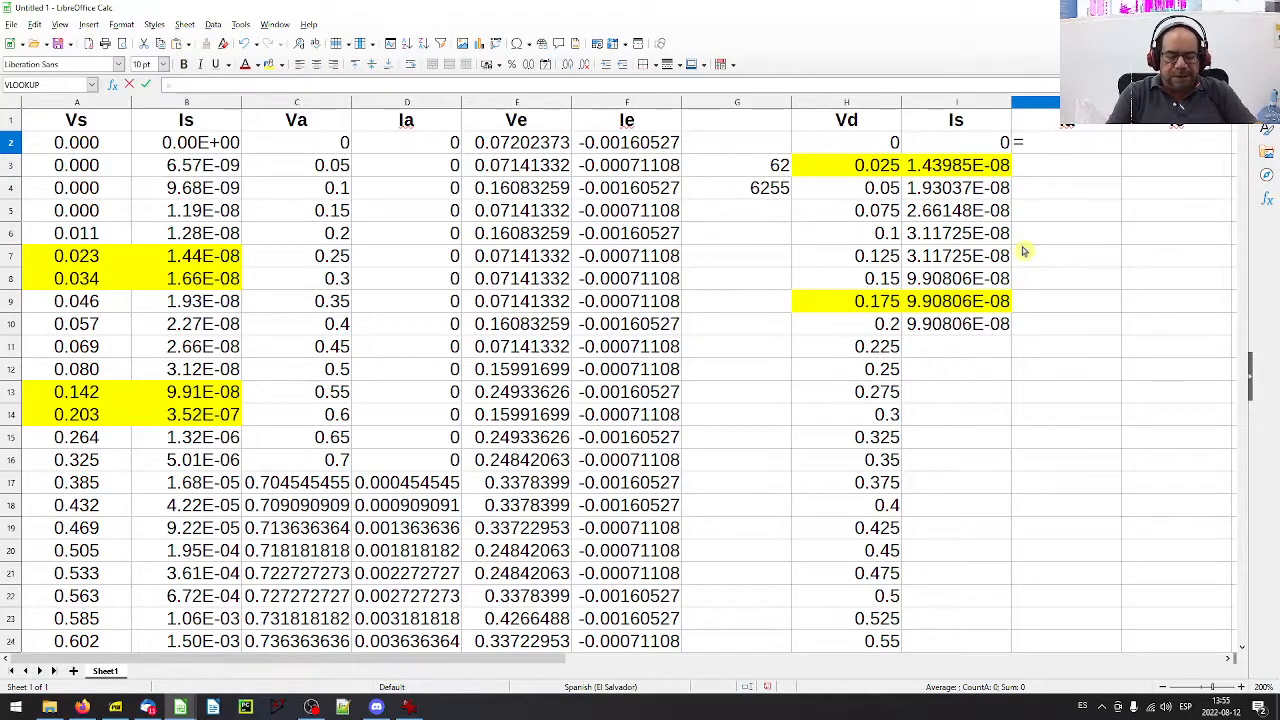
type("Vl")
key("Return")
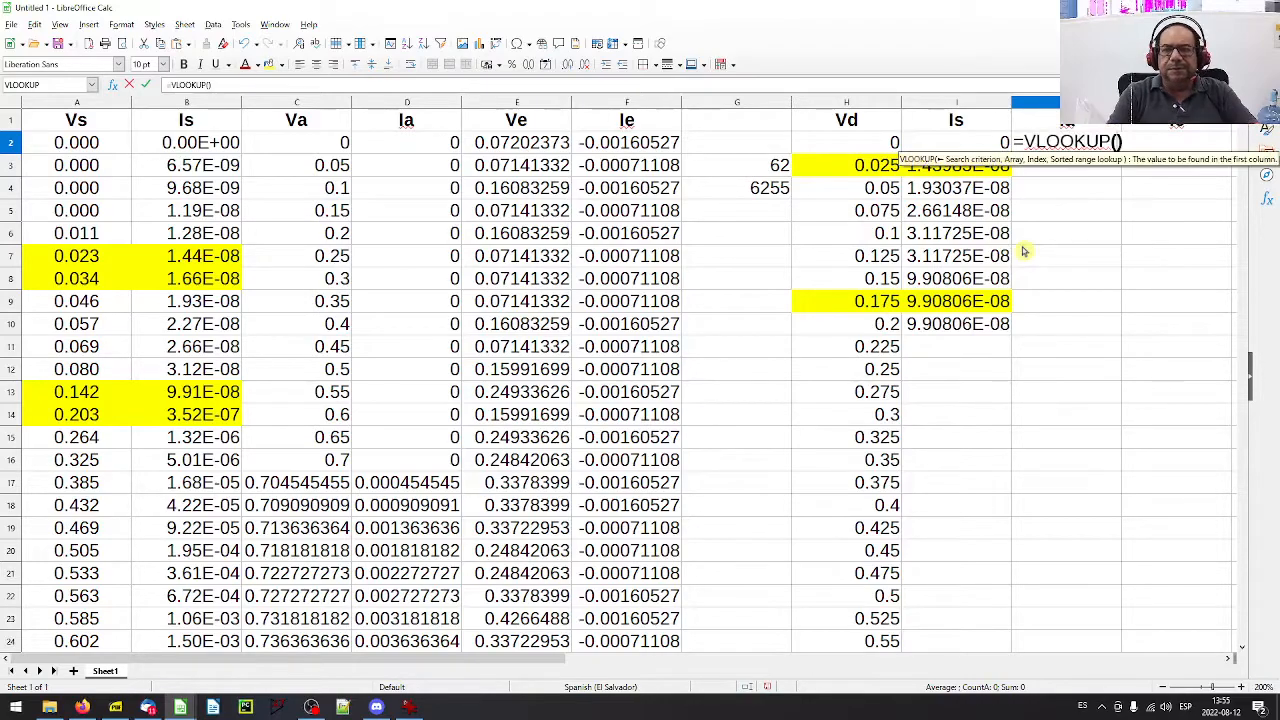
left_click(858, 143)
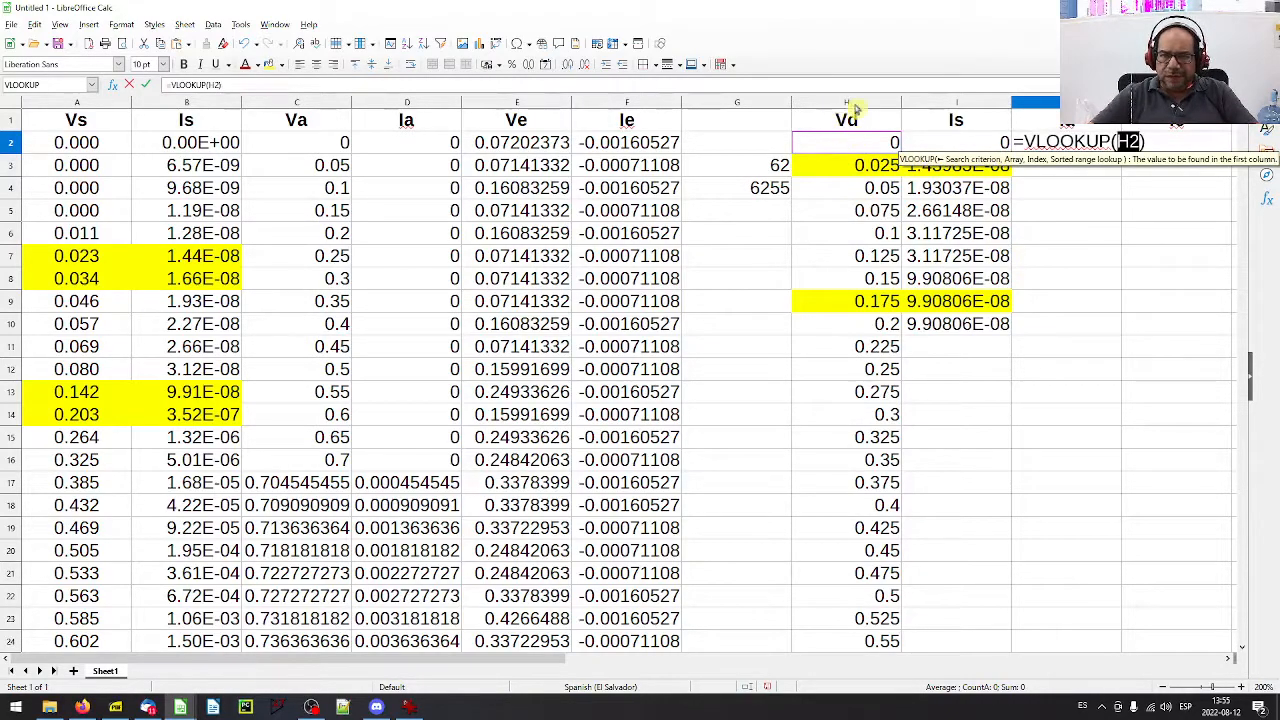
type(",")
- Set the J2 lookup array to the analytical Va and Ia data in C2:D62
left_click_drag(303, 143, 405, 188)
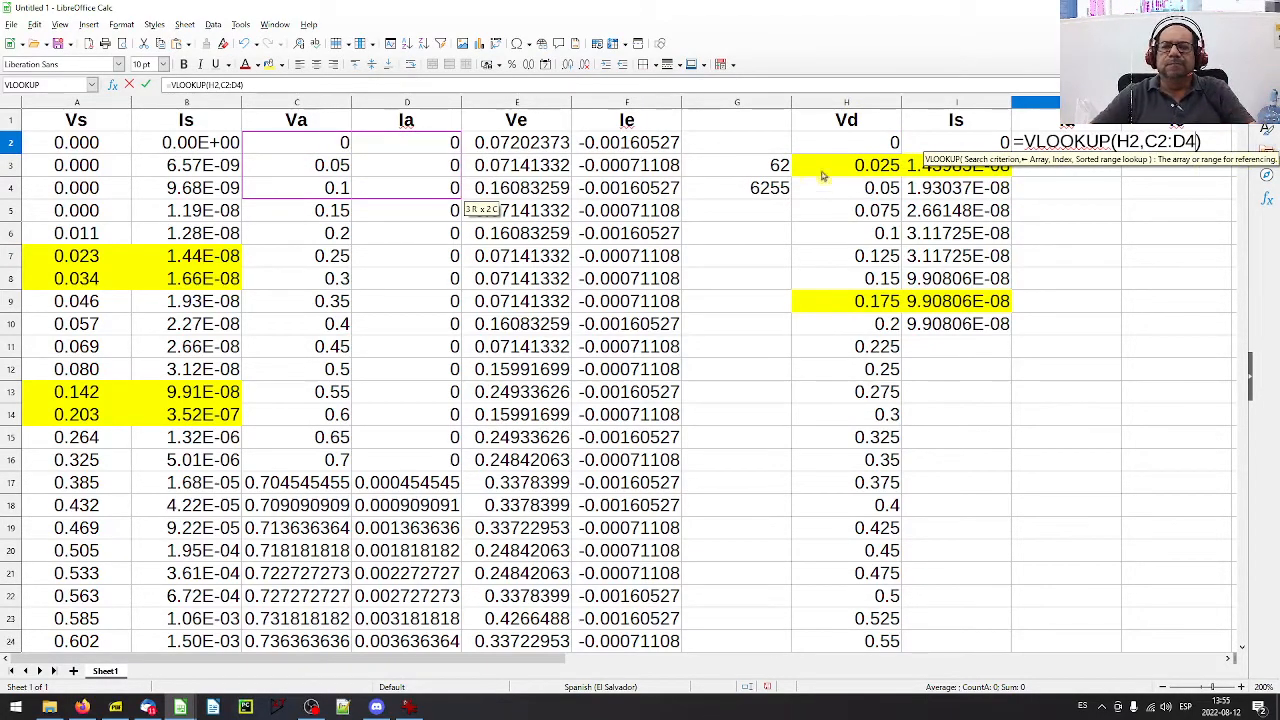
key("BackSpace")
type("6")
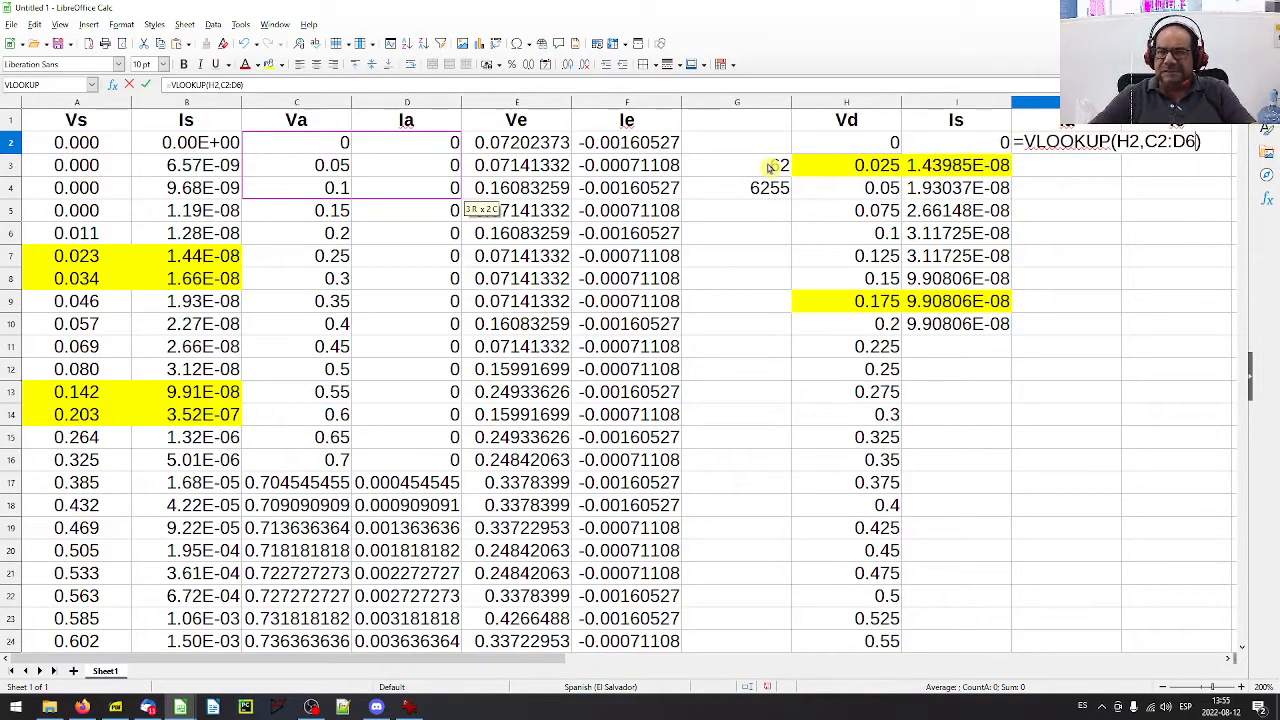
type("1")
key("BackSpace")
type("2,")
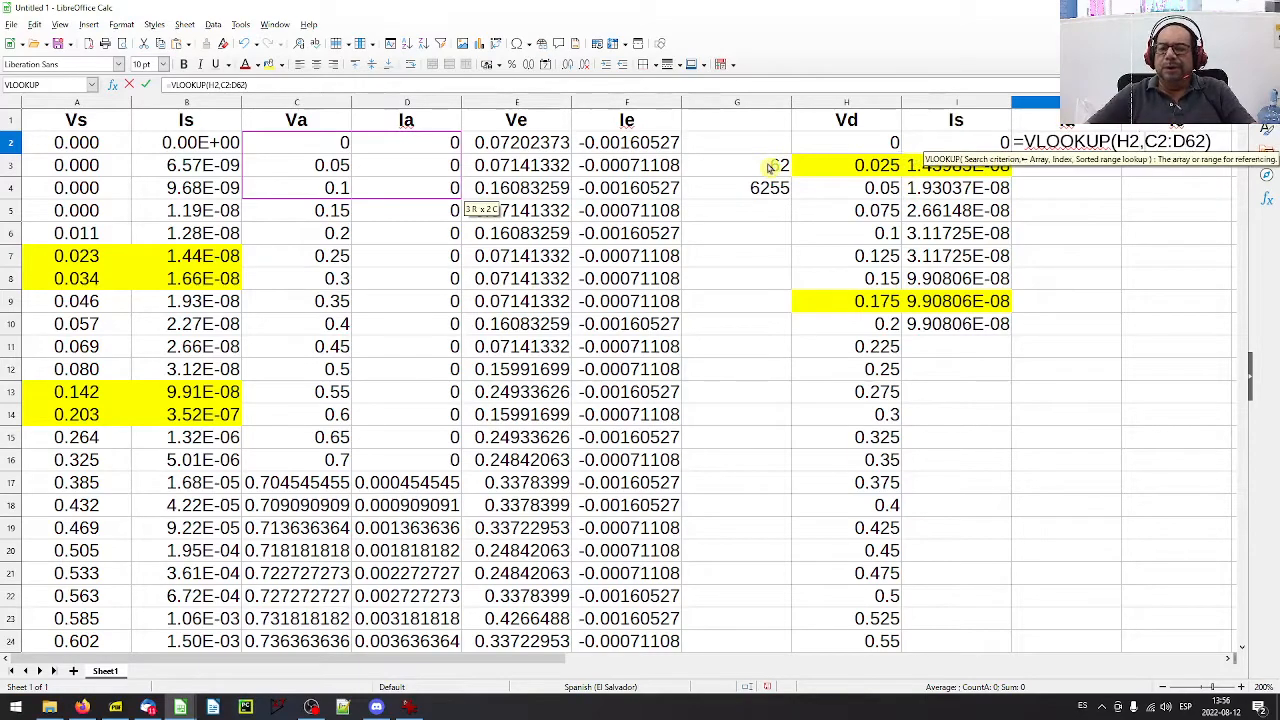
- Make the J2 array reference absolute as $C$2:$D$62 and complete the VLOOKUP with column index 2
type("$")
key("Right")
type("$")
key("Right")
key("Right")
type("$")
key("Right")
type("$")
key("Right")
type(",")
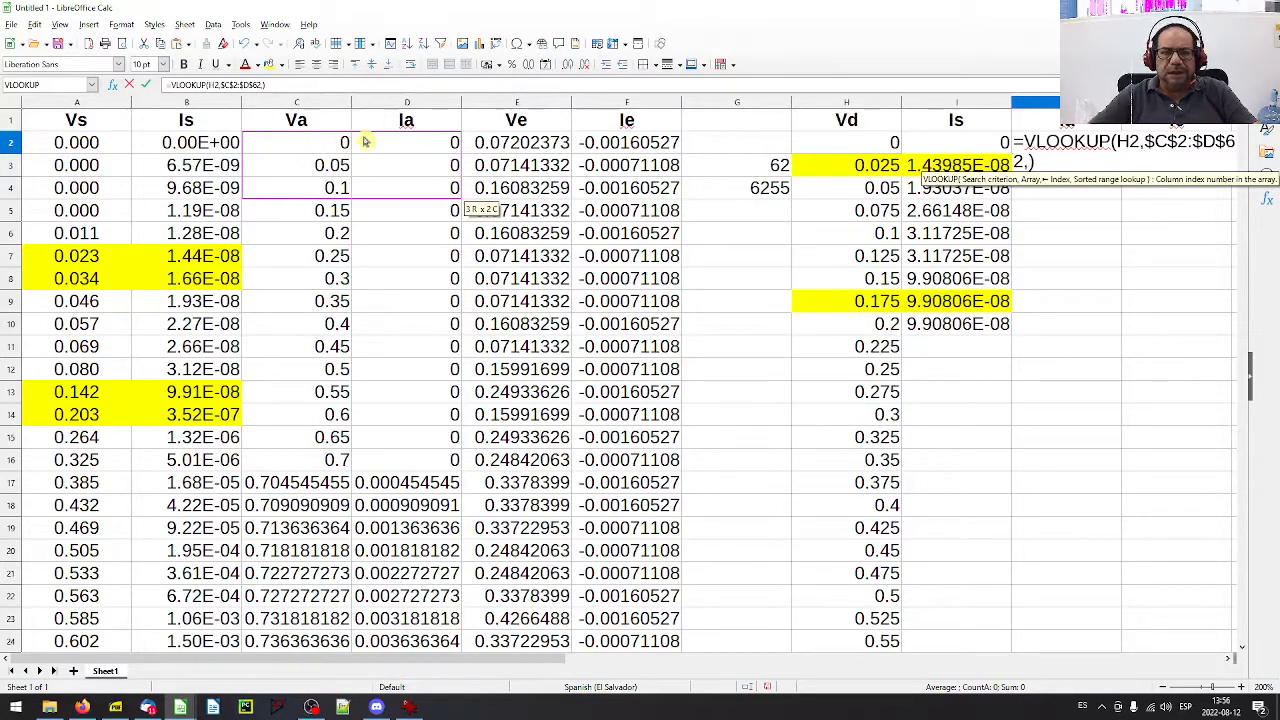
type("2")
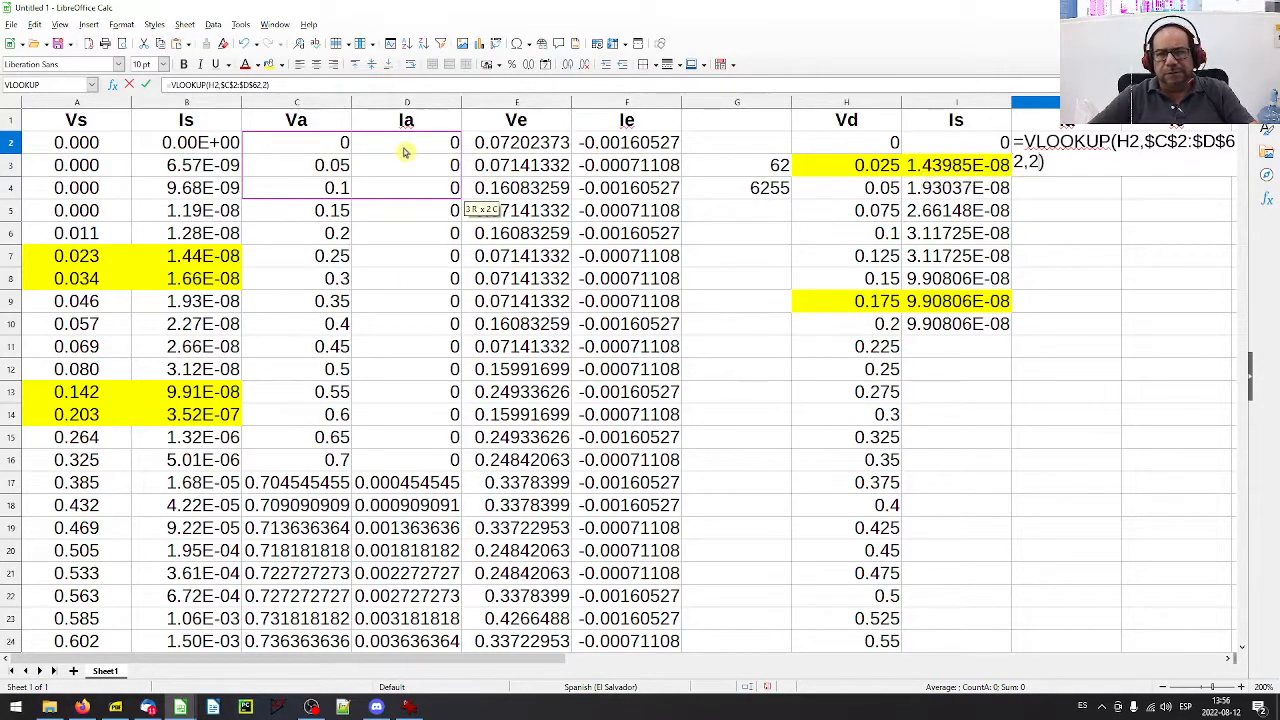
key("Return")
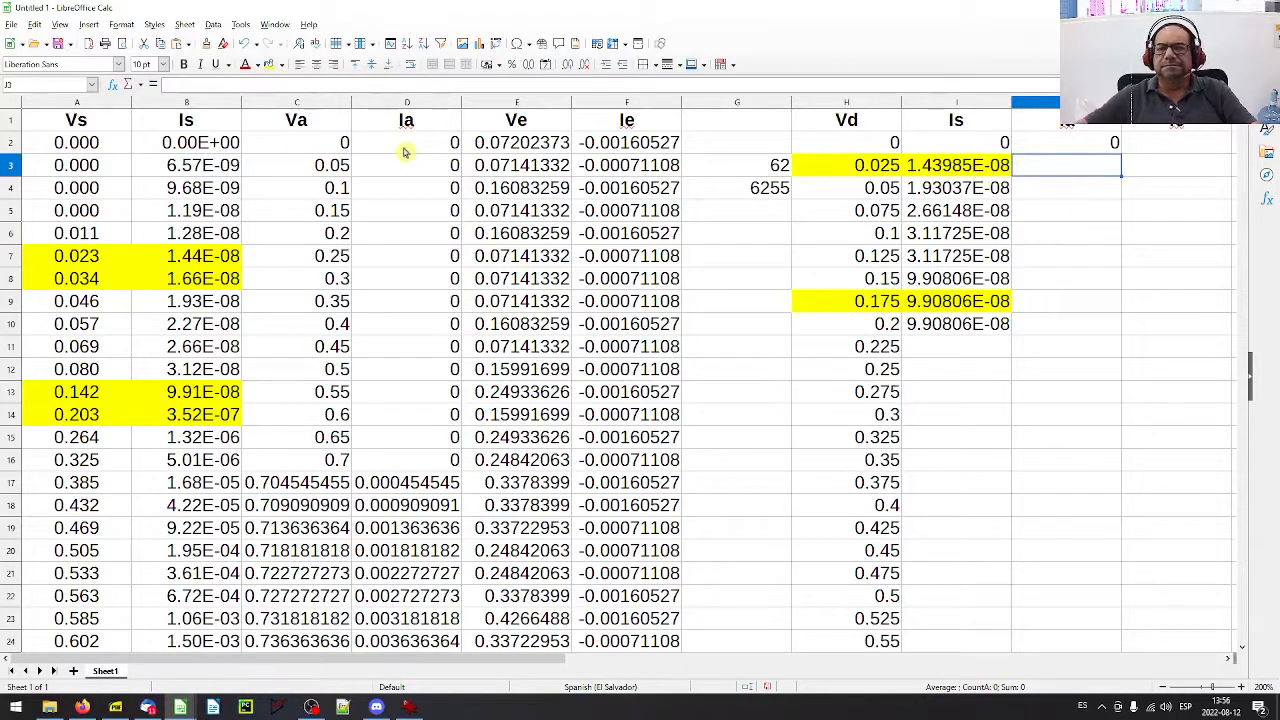
- Fill the analytical Ia lookup formula from J2 down to J34
left_click(1070, 150)
left_click_drag(1121, 153, 1152, 338)
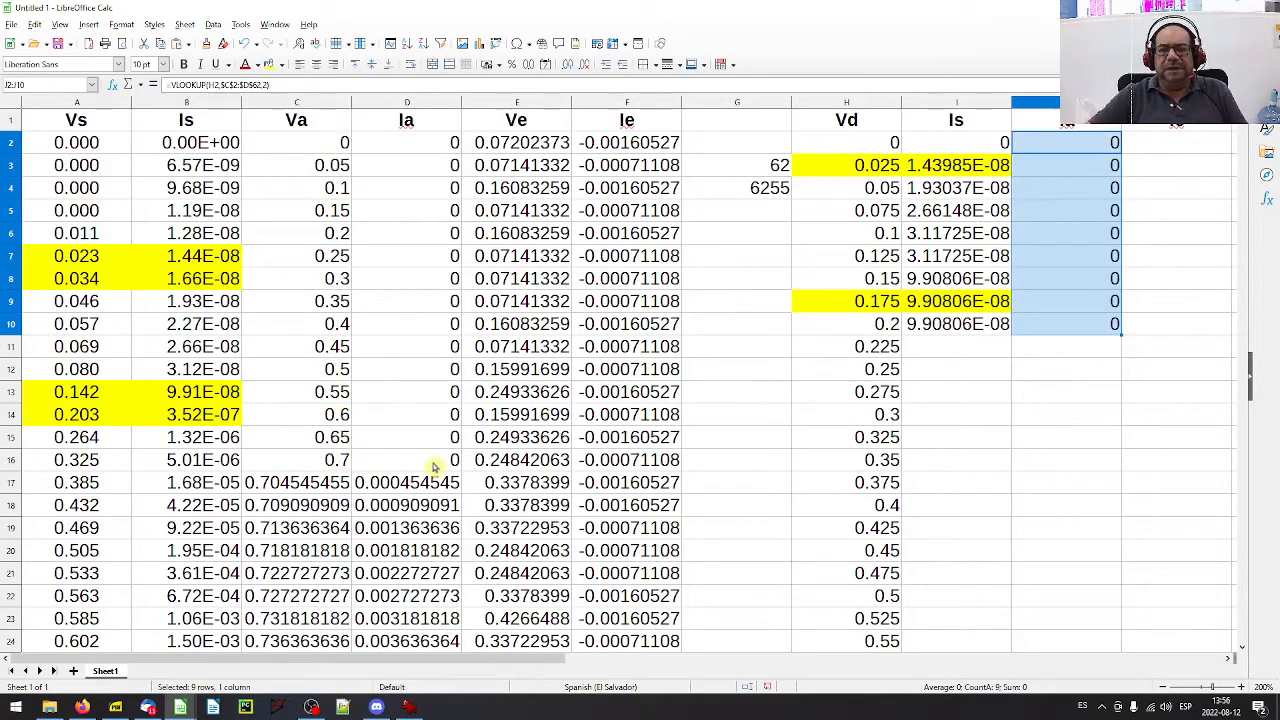
left_click_drag(1135, 338, 1140, 606)
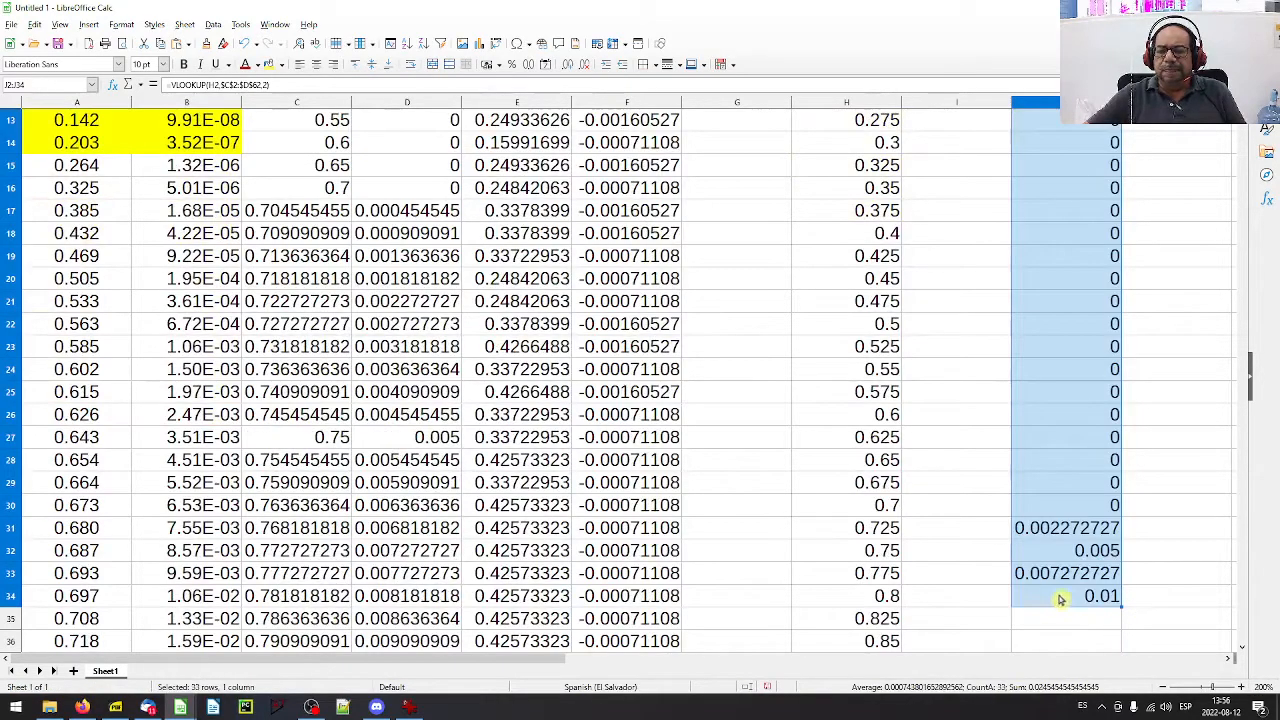
left_click(1095, 598)
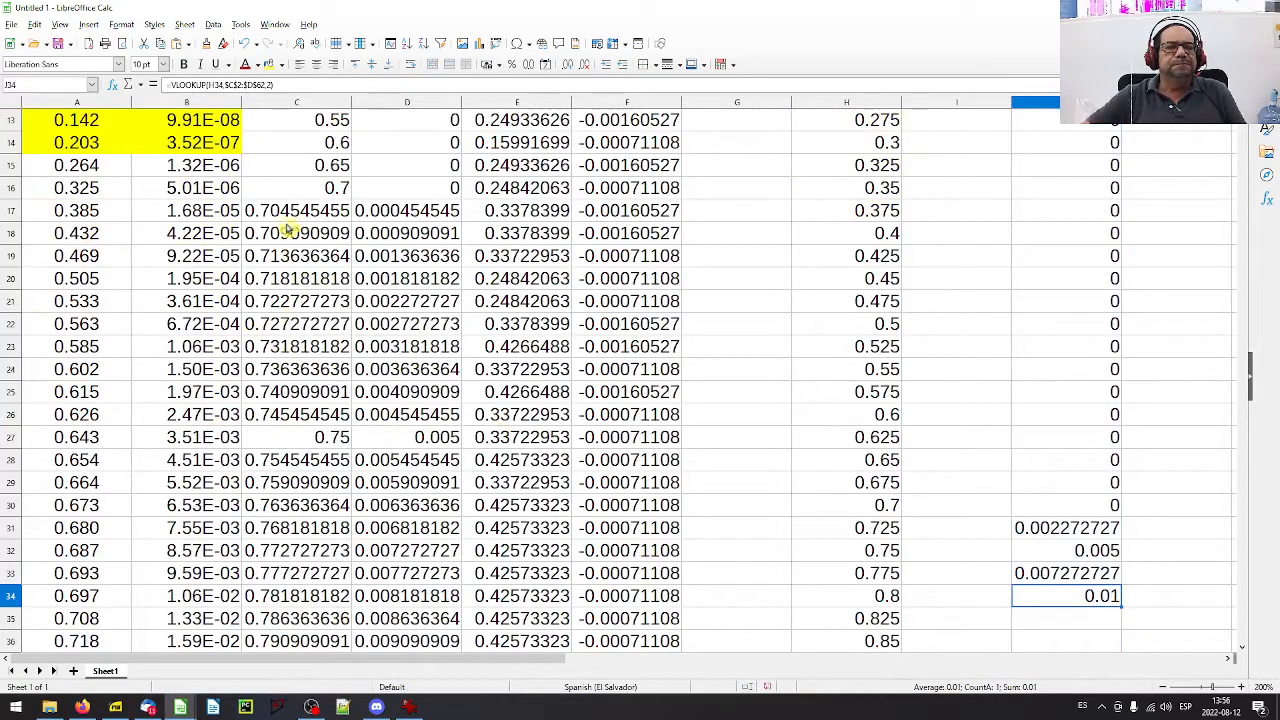
- Highlight the analytical 0.8 V row in C38:D38 and the matching Vd lookup row in H34:J34 in a pale yellow-green
scroll(347, 280, "up", 4)
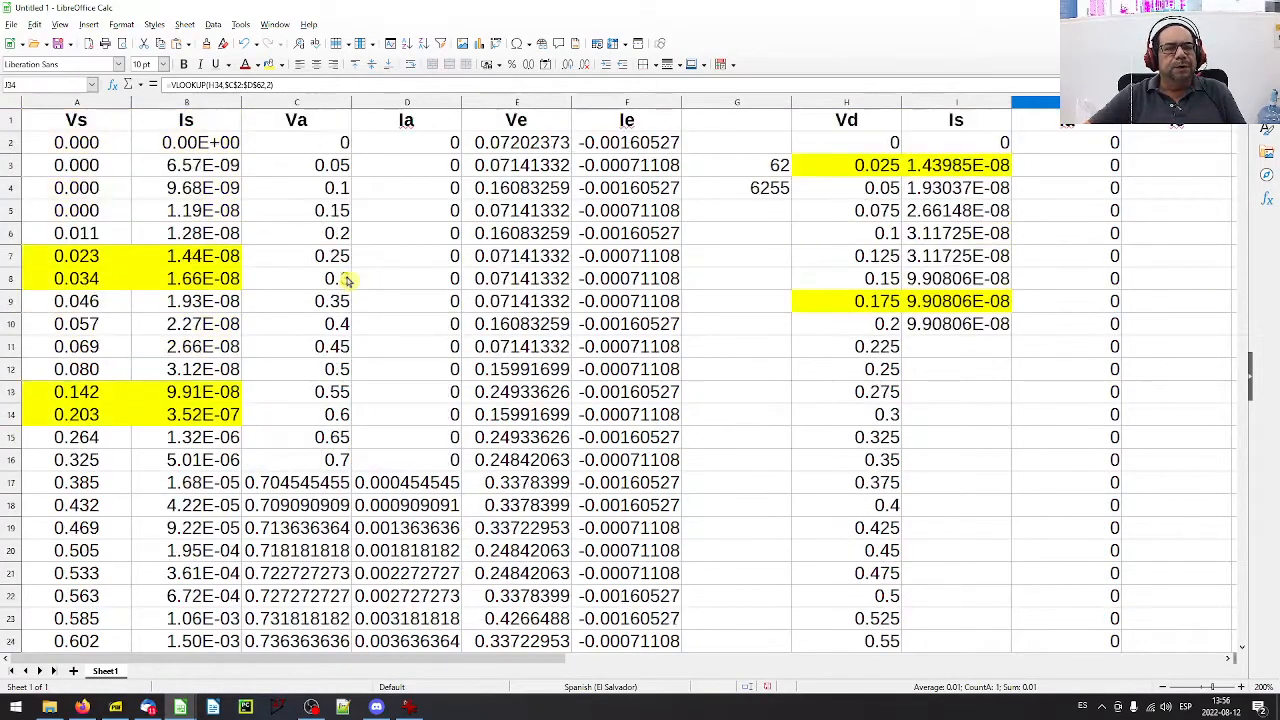
scroll(337, 486, "down", 8)
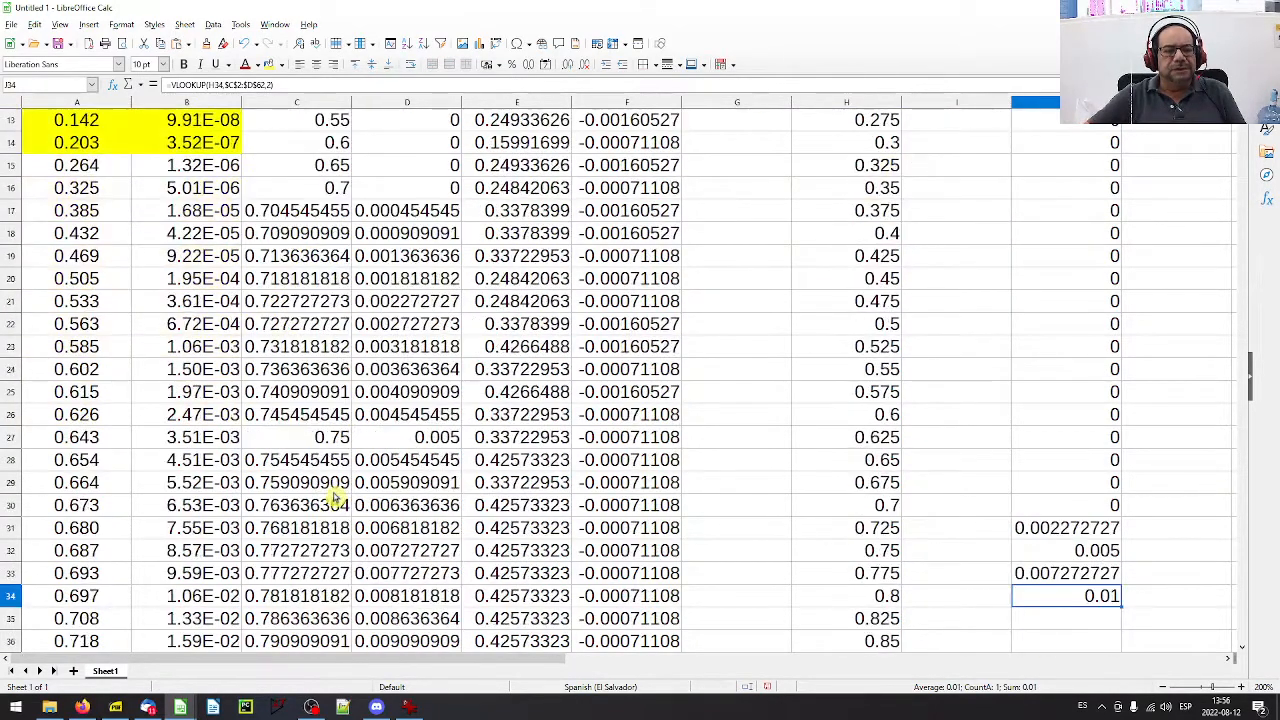
left_click_drag(316, 418, 428, 414)
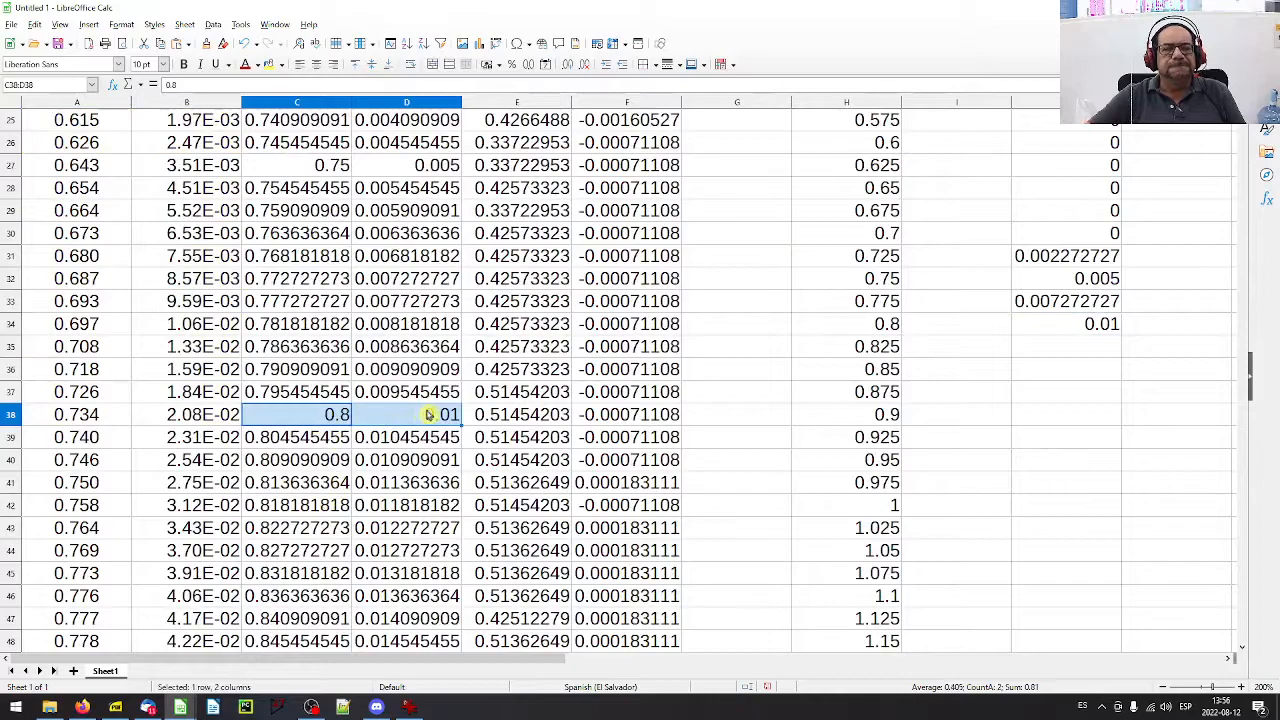
left_click(281, 64)
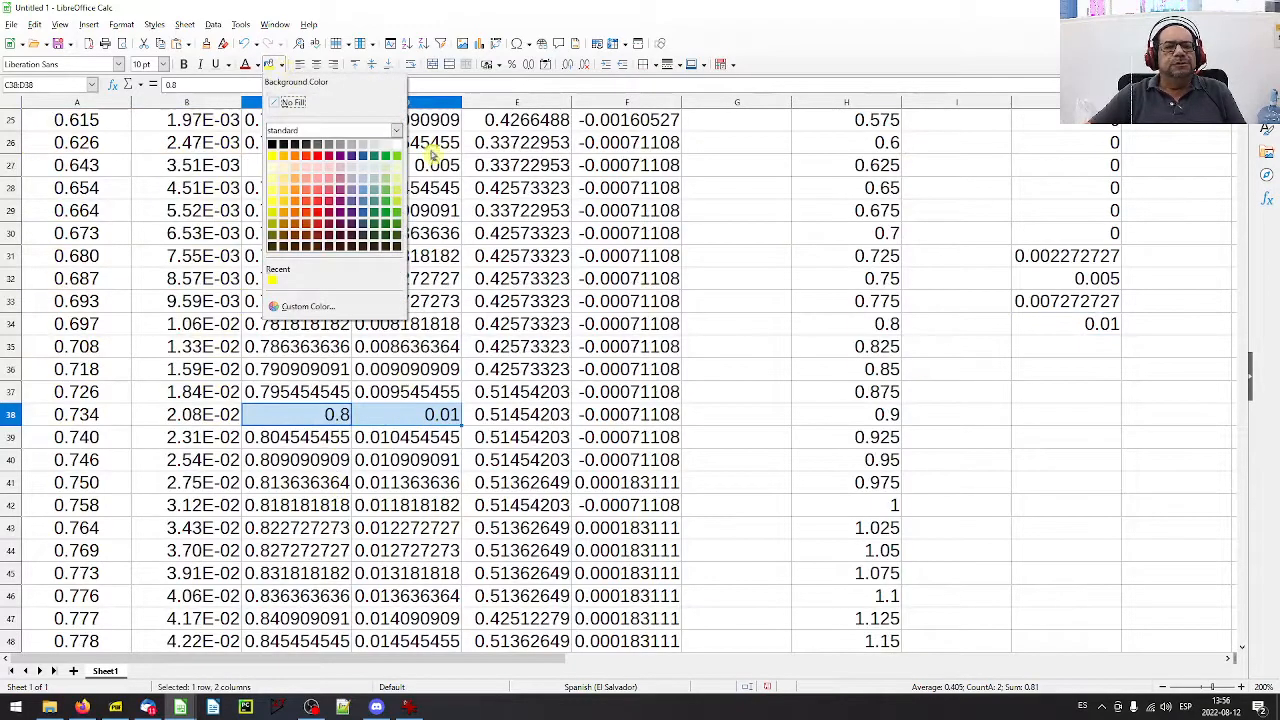
left_click(398, 170)
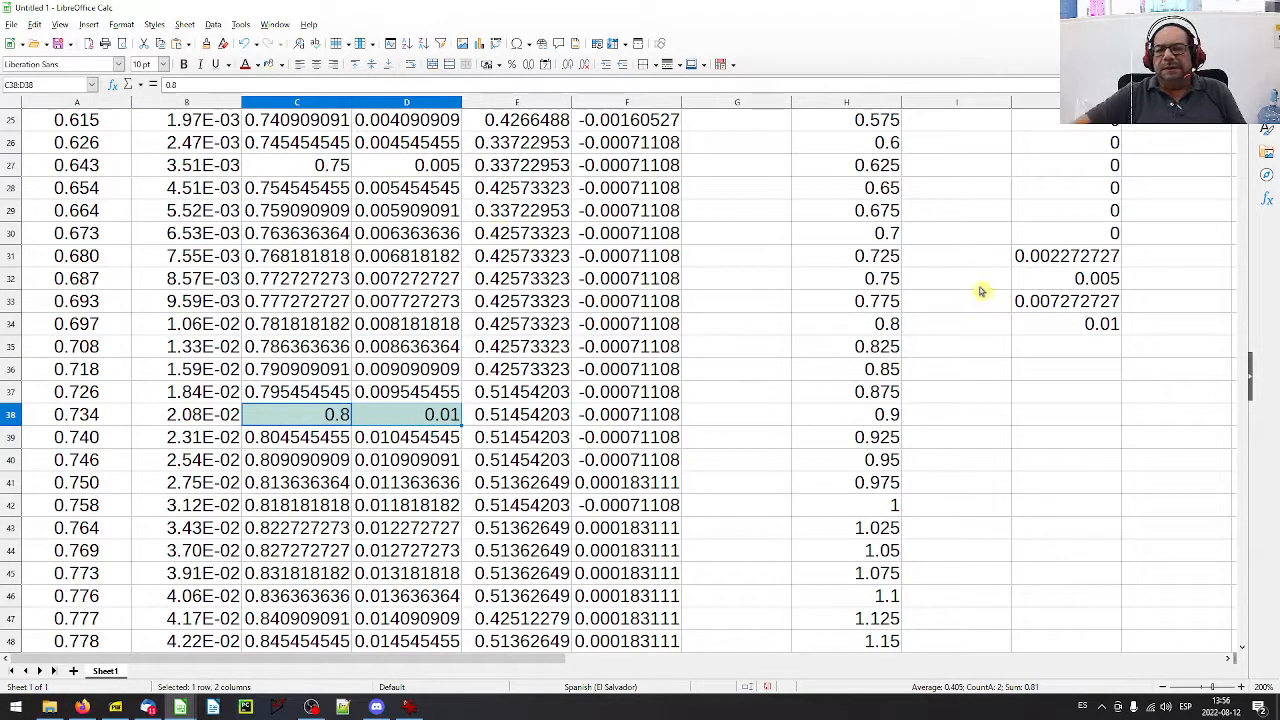
left_click(897, 326)
left_click_drag(897, 326, 1118, 324)
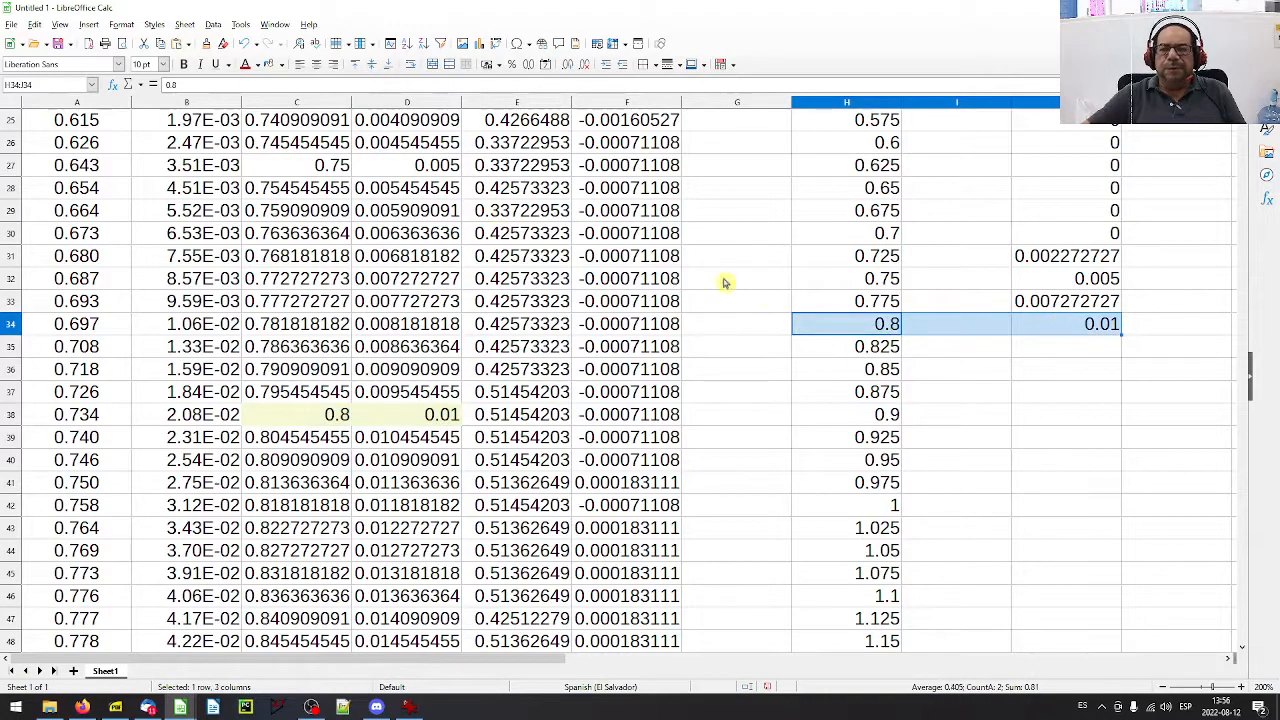
left_click(268, 64)
left_click(738, 422)
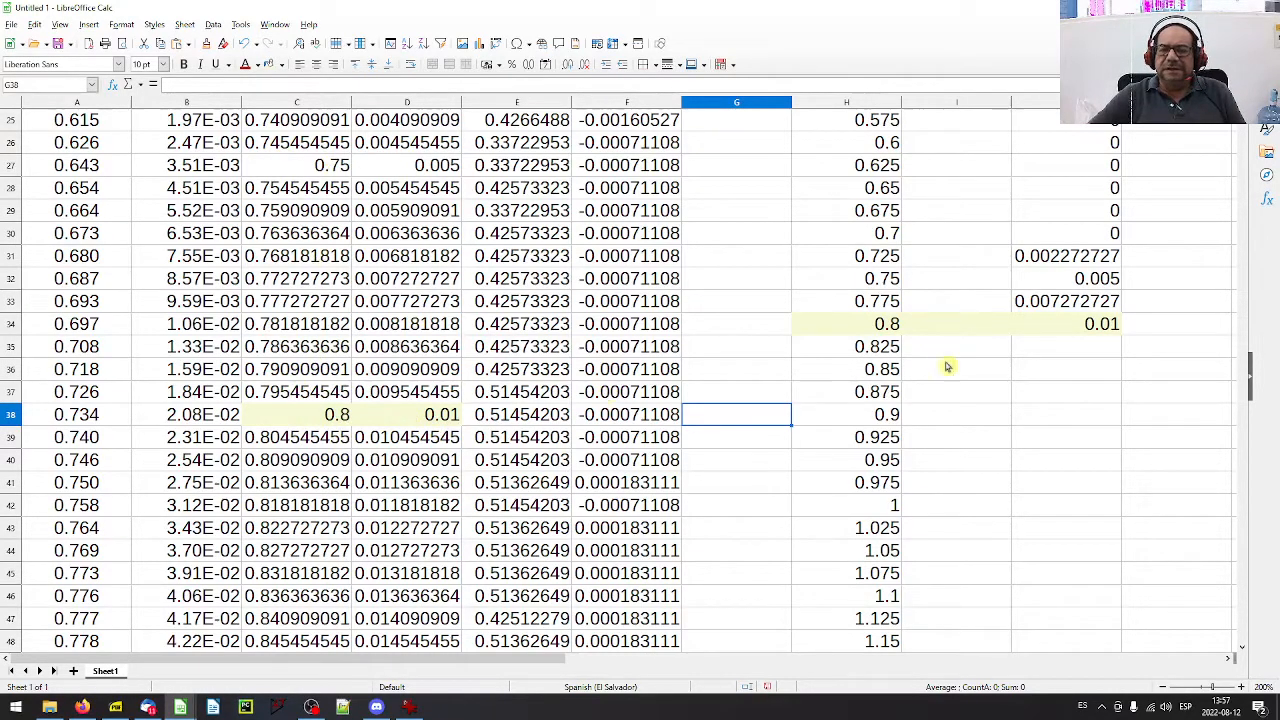
- Start a VLOOKUP in K2 with H2 as the search criterion and the measured data E2:F6255 as the array
scroll(1008, 366, "up", 6)
scroll(1013, 366, "up", 2)
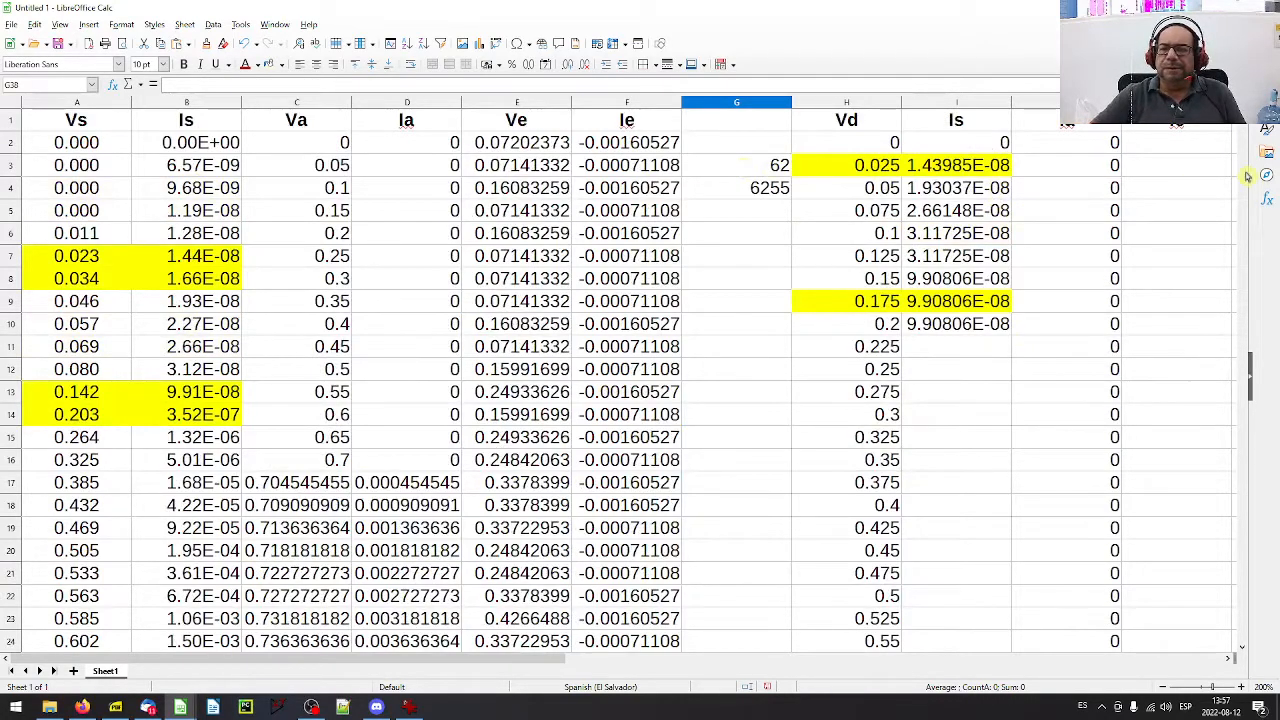
left_click(1194, 143)
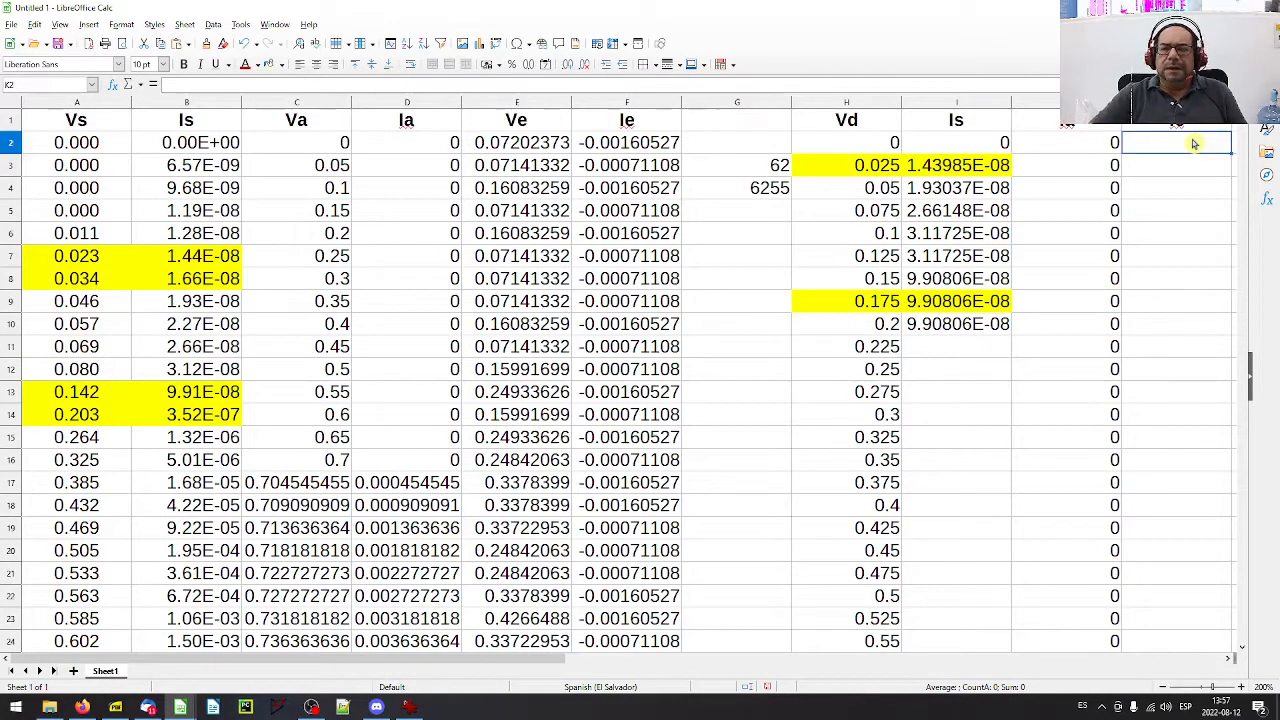
type("=vl")
key("Return")
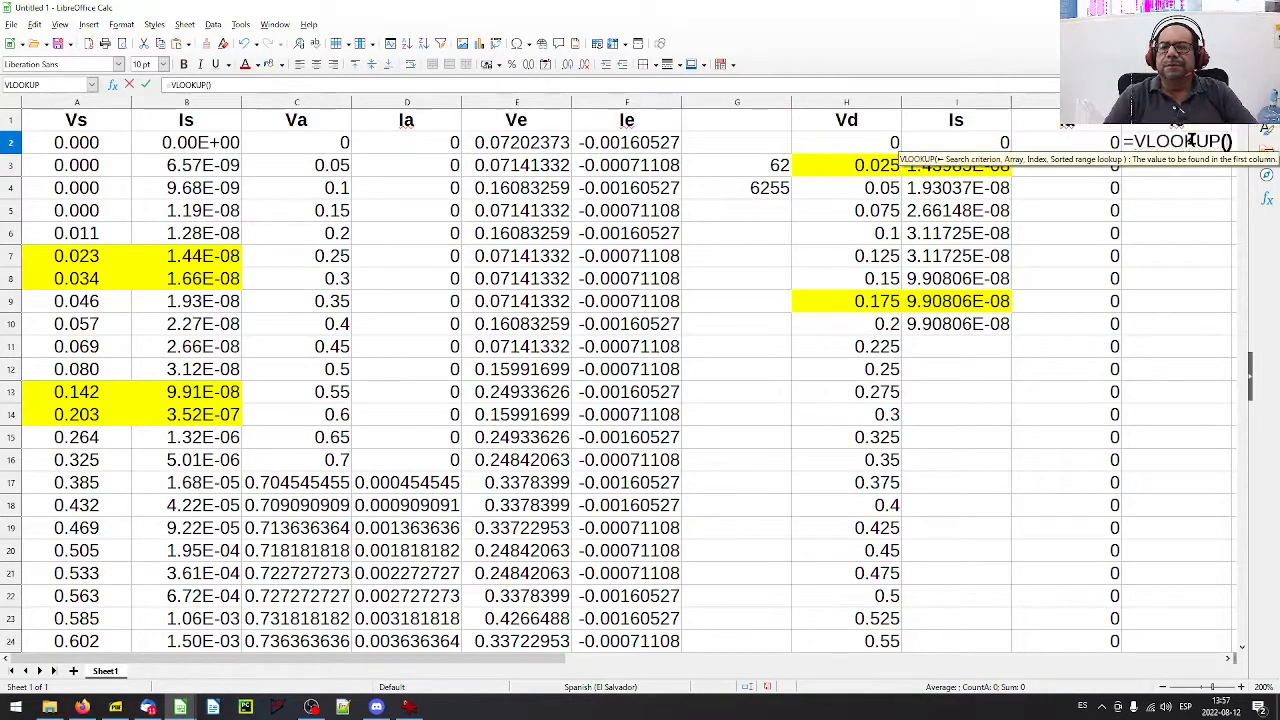
left_click(885, 148)
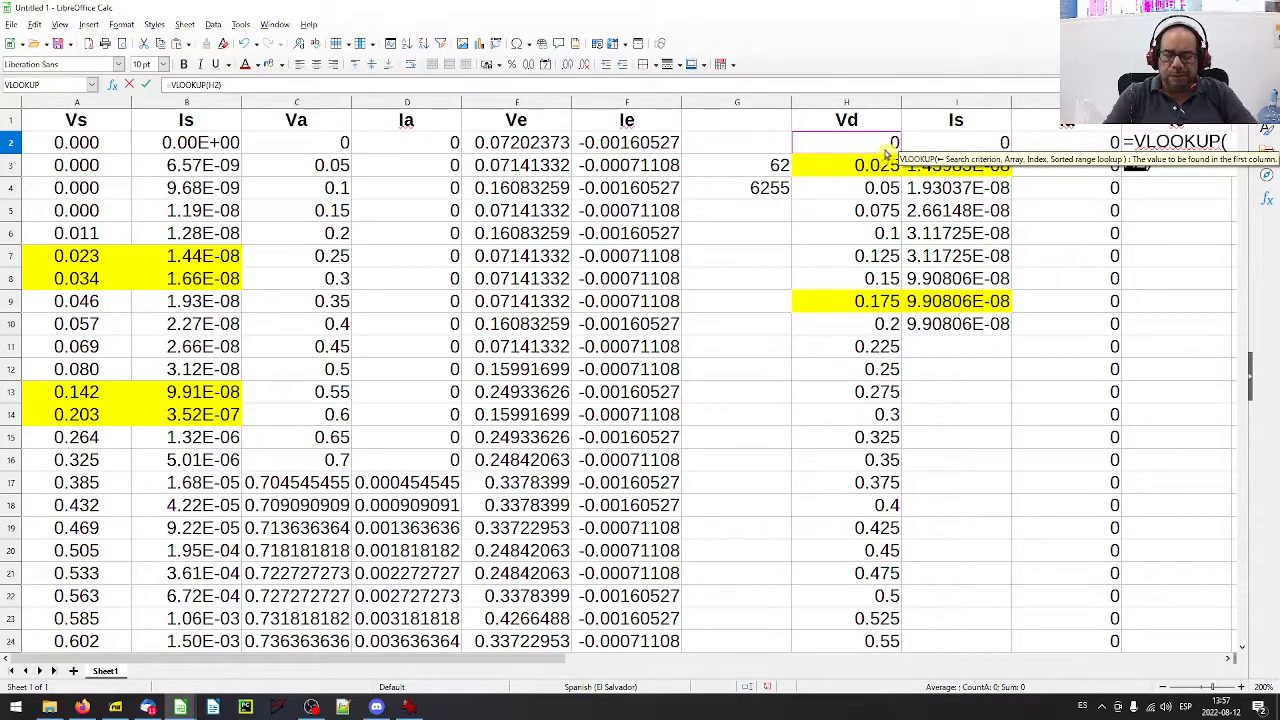
type(",")
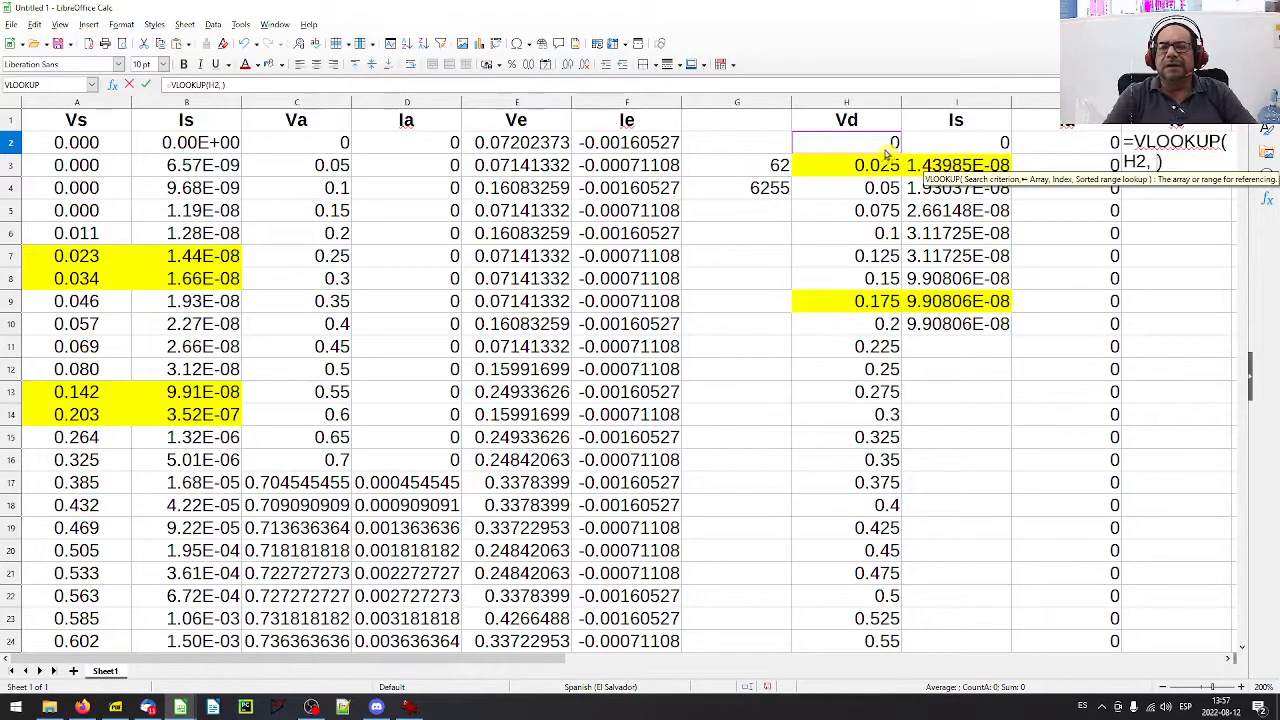
left_click_drag(546, 146, 641, 258)
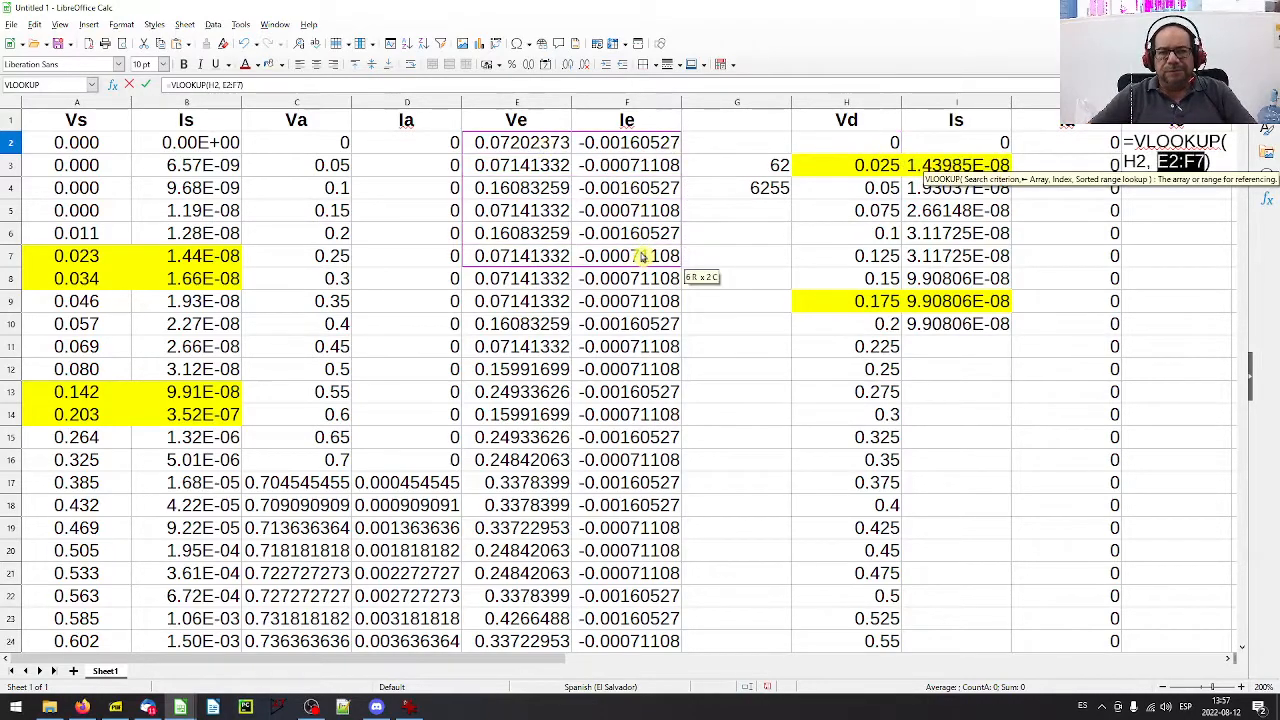
left_click(1201, 162)
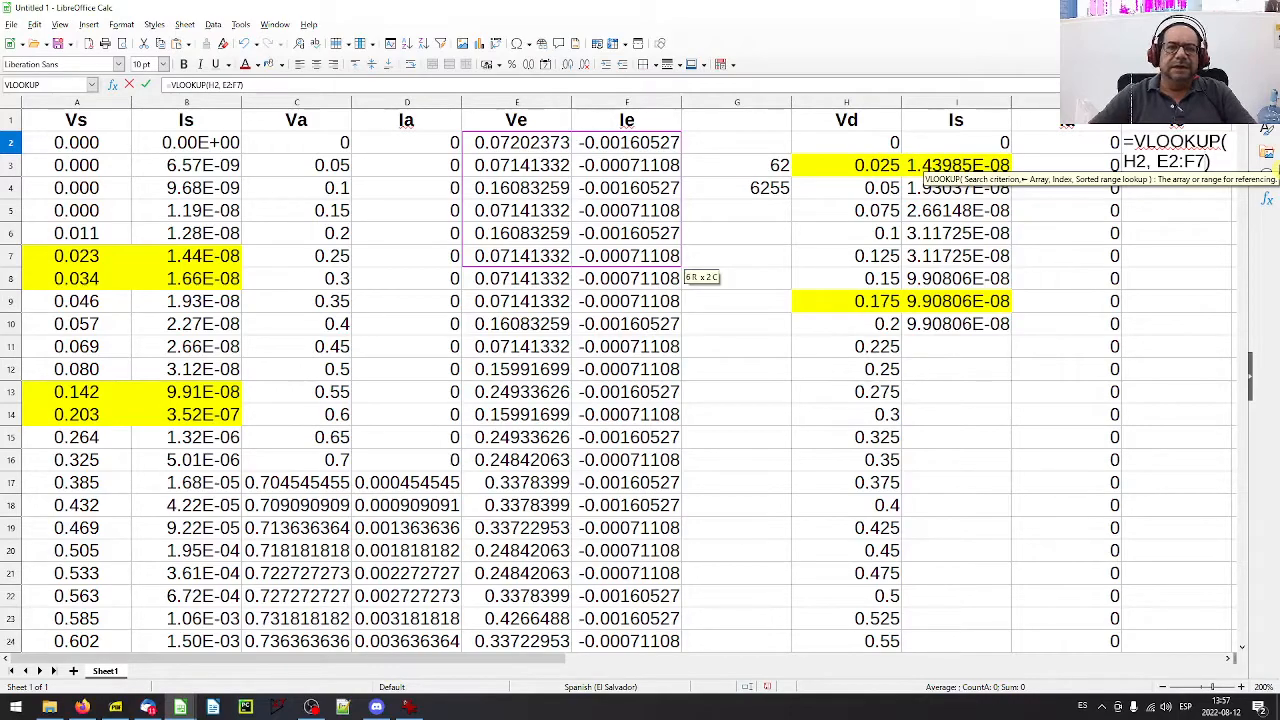
key("BackSpace")
type("6255")
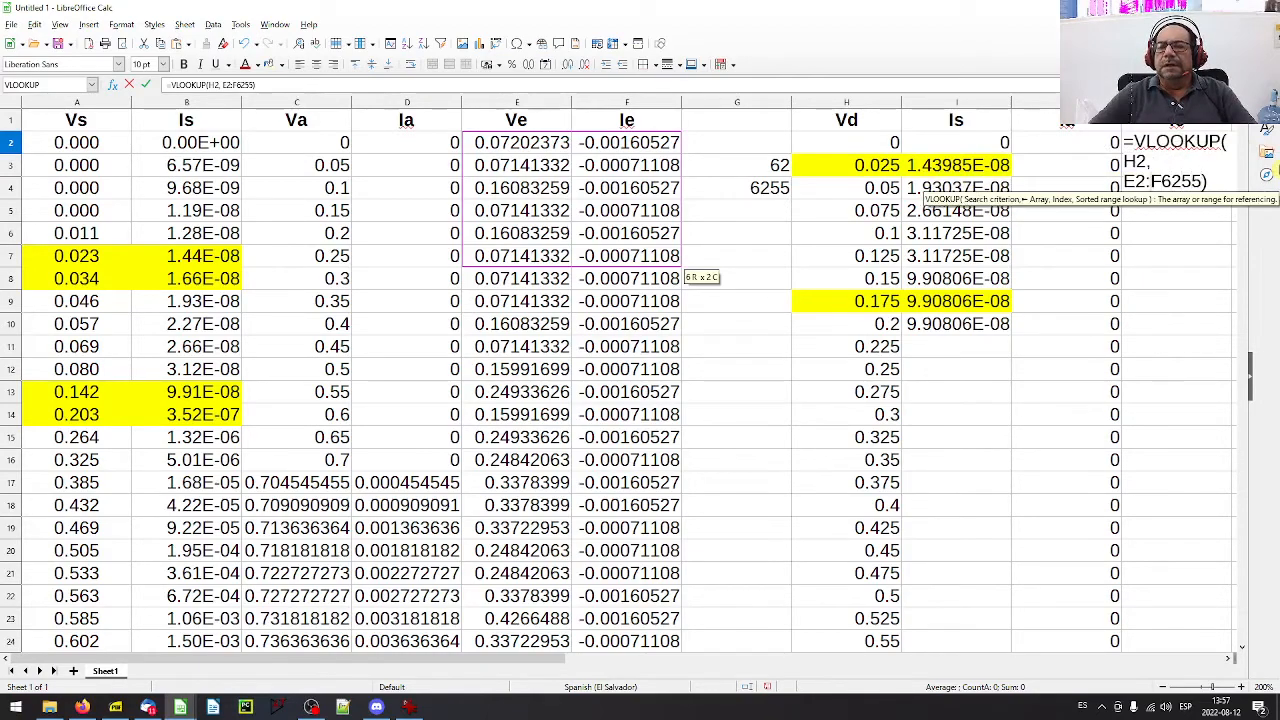
- Make the K2 array reference absolute as $E$2:$F$6255 and complete the VLOOKUP with column index 2
type("$")
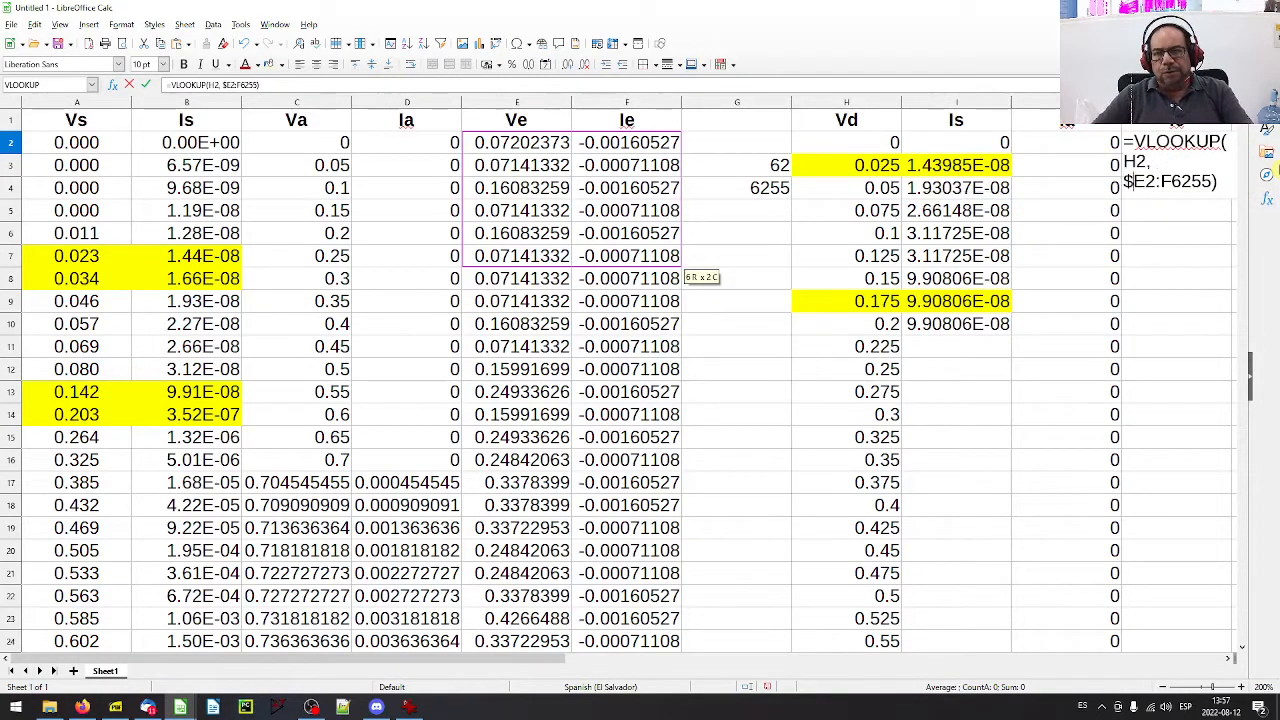
key("Right")
type("$E")
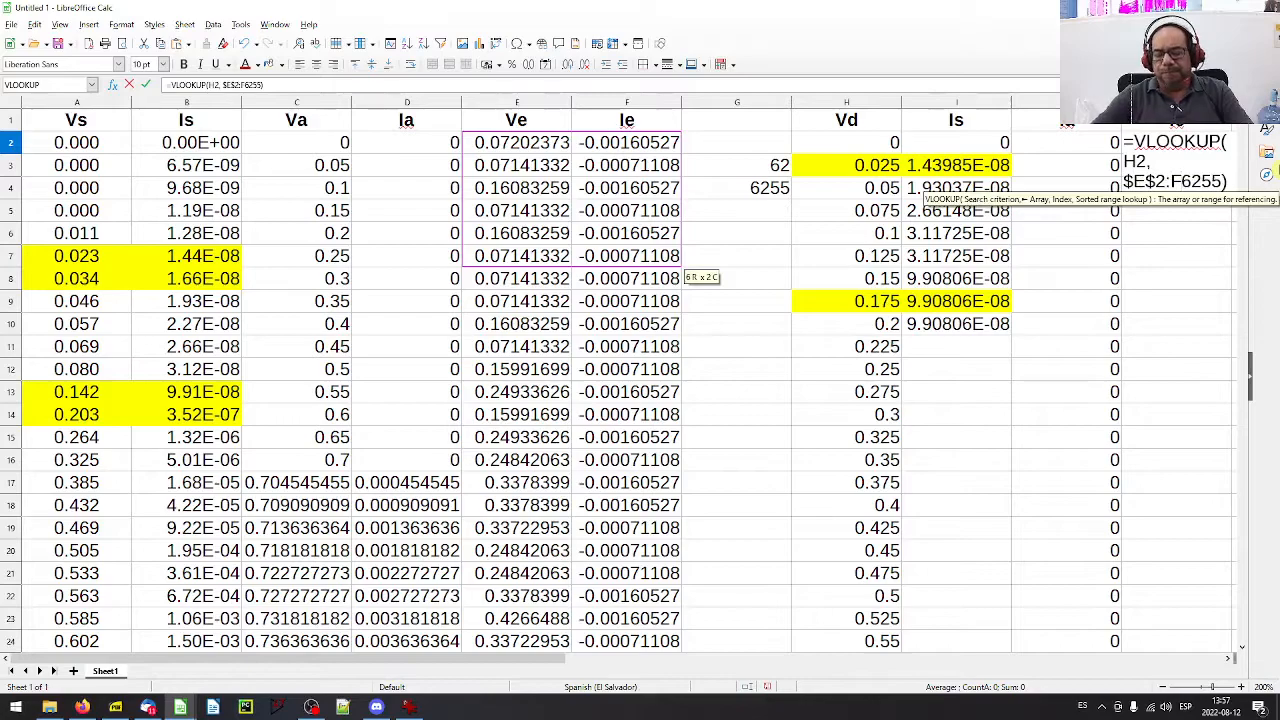
type("$")
key("Right")
type("$")
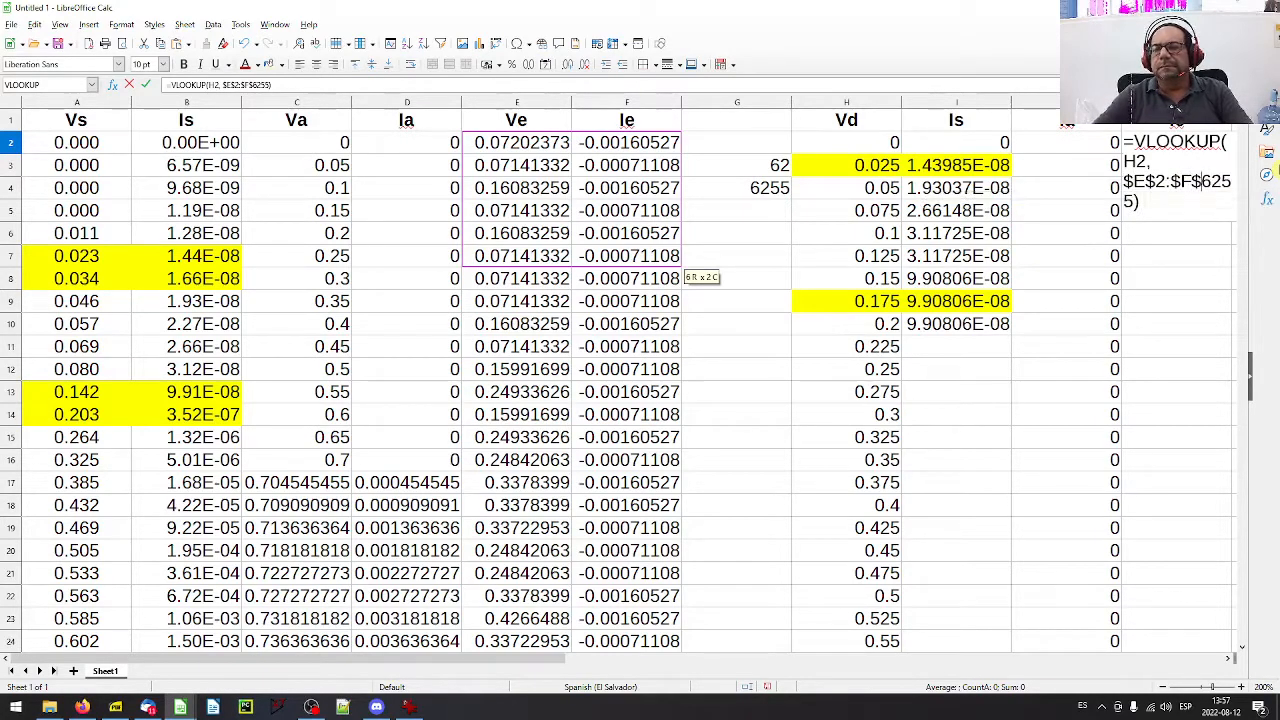
key("End")
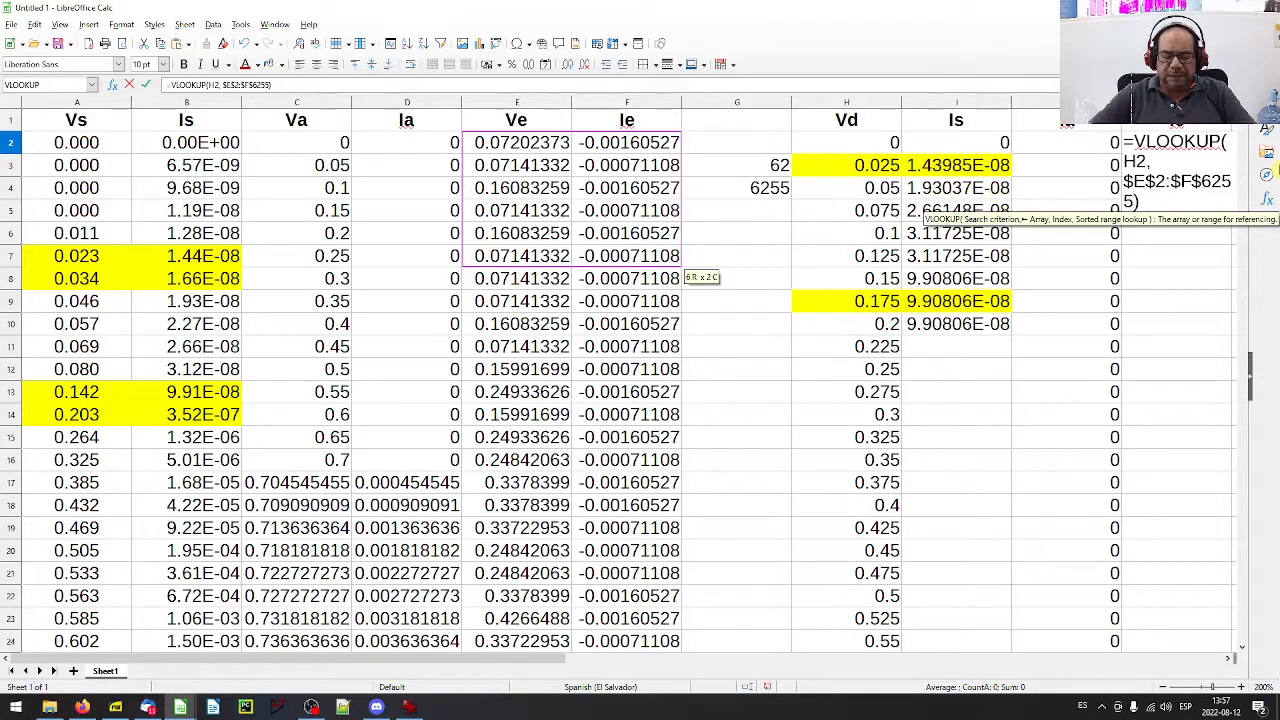
type(",2")
key("Return")
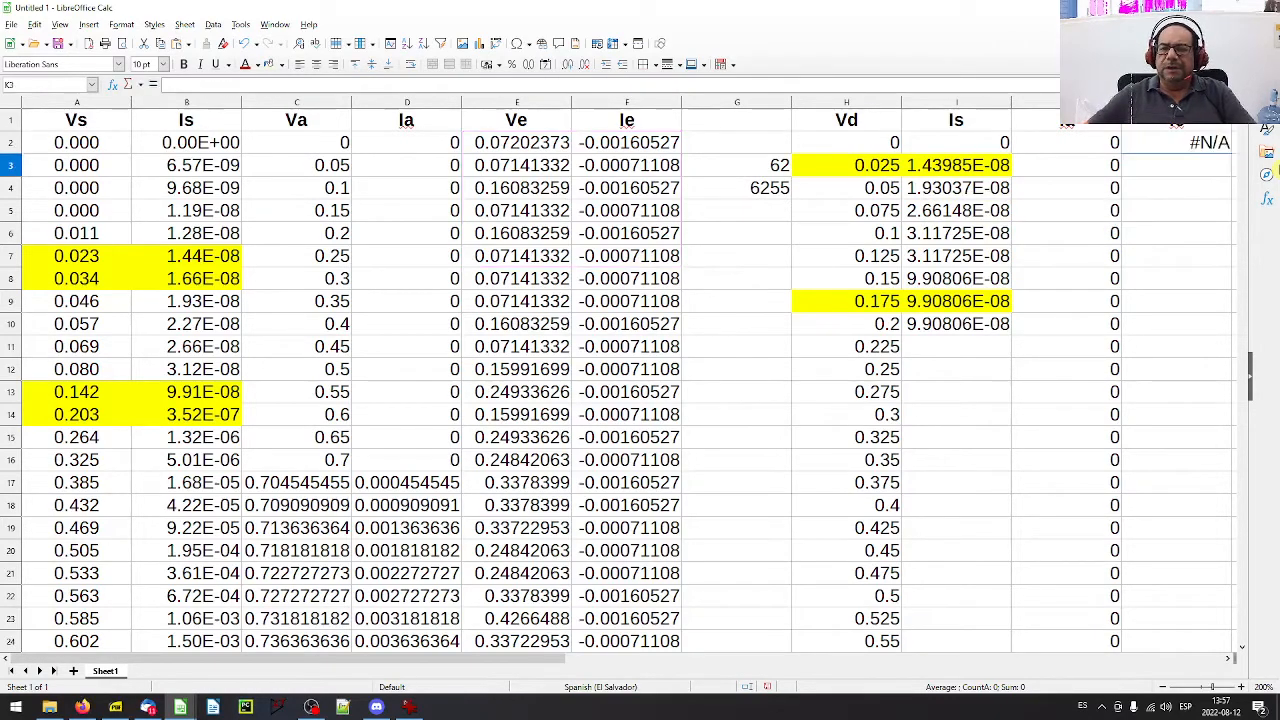
- Fill the measured Ie lookup formula from K2 down to K10 and check the formulas in J2 and K2
left_click(1176, 142)
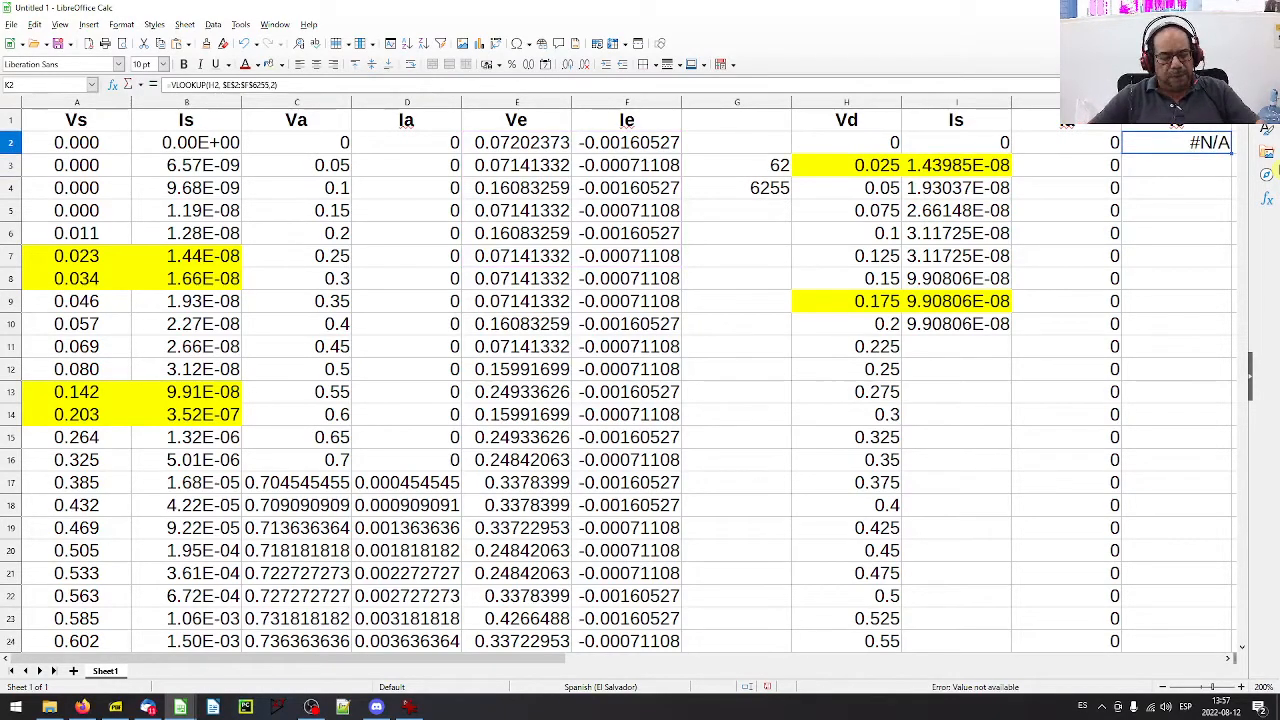
scroll(1185, 242, "right", 3)
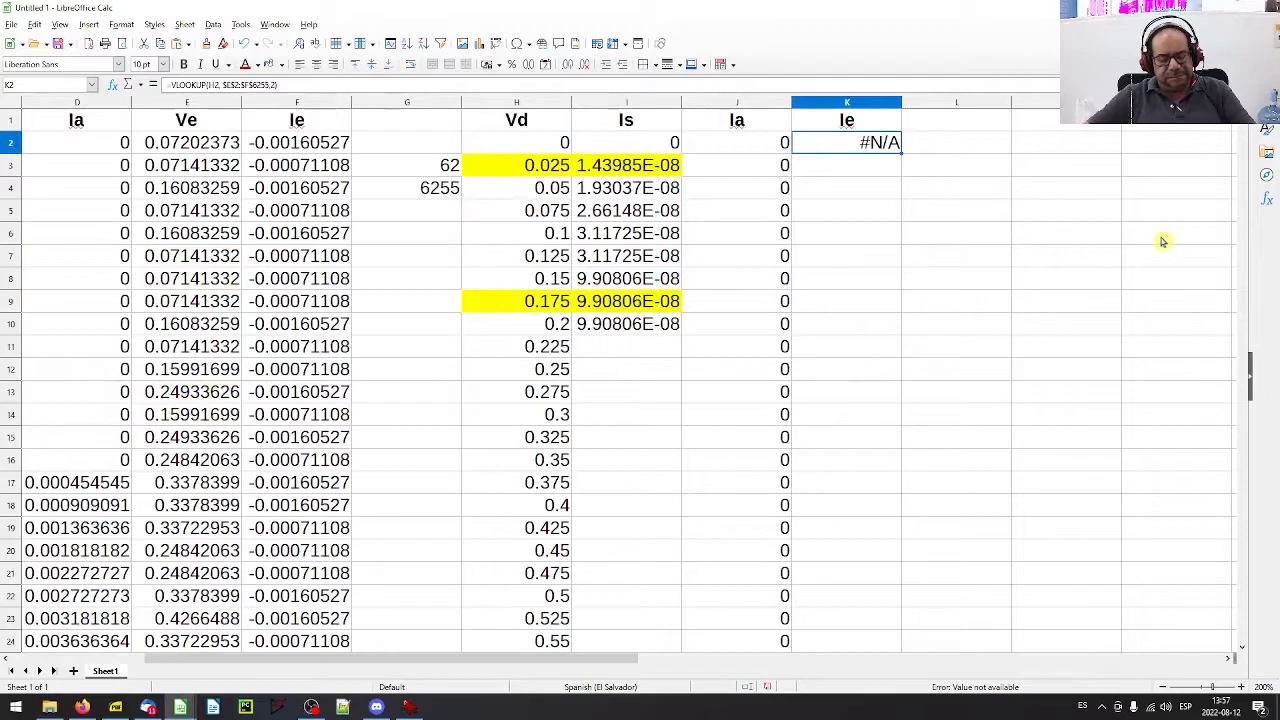
left_click_drag(902, 150, 976, 320)
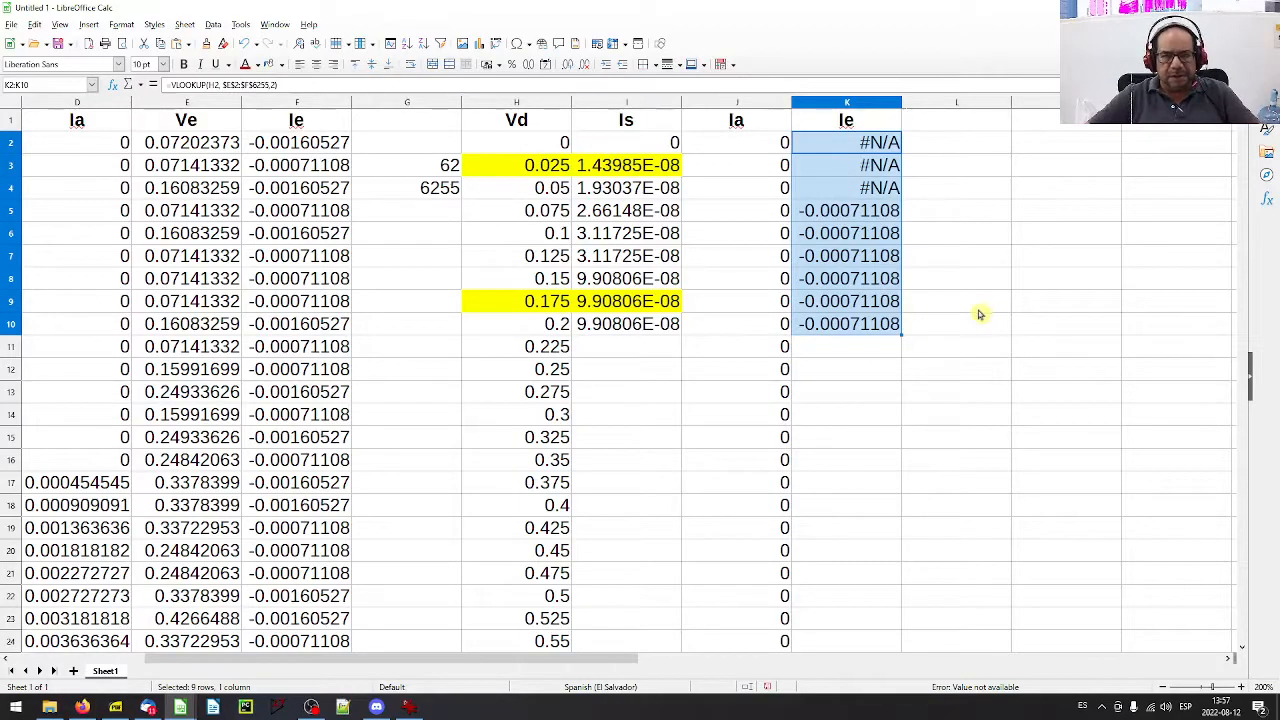
scroll(976, 316, "left", 3)
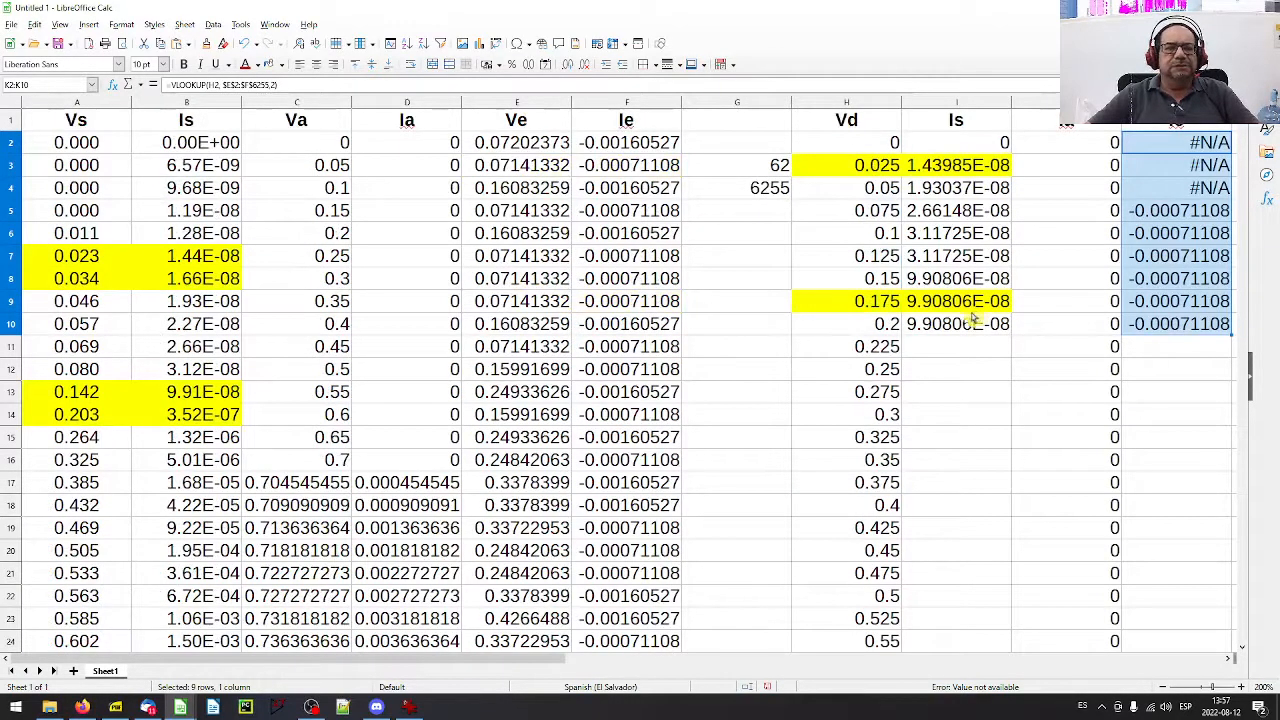
left_click(1087, 153)
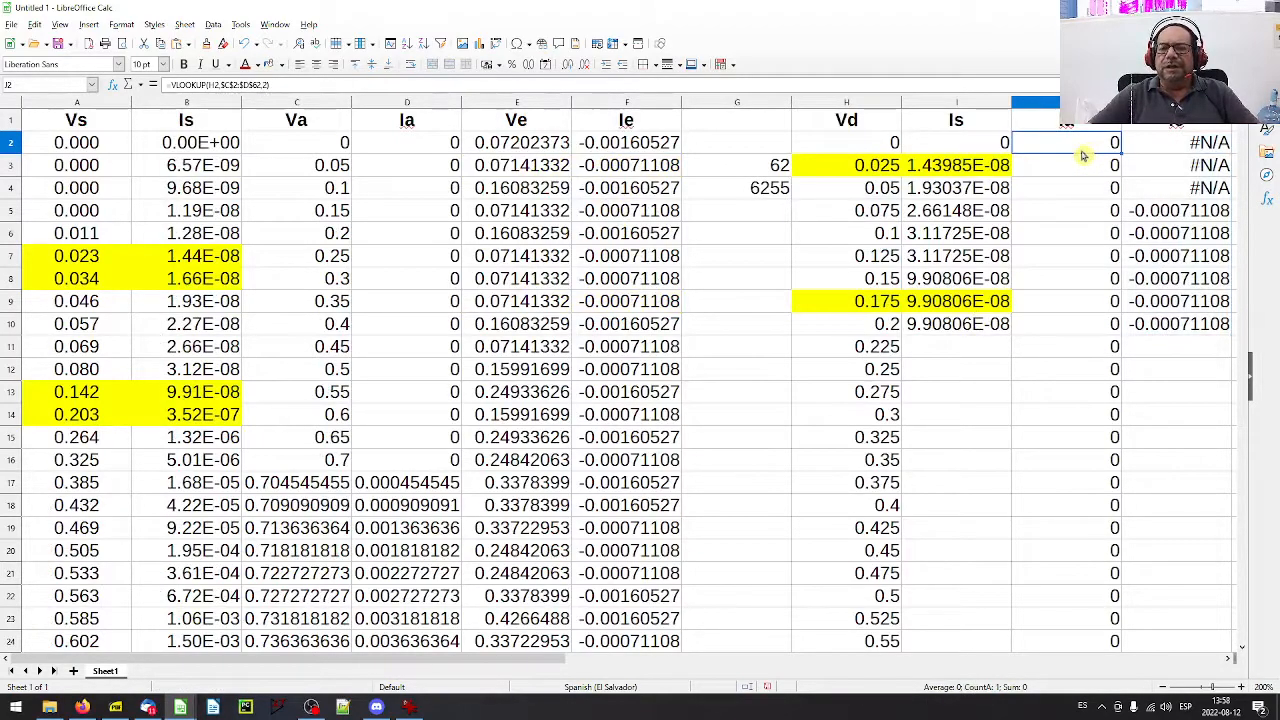
left_click(1199, 147)
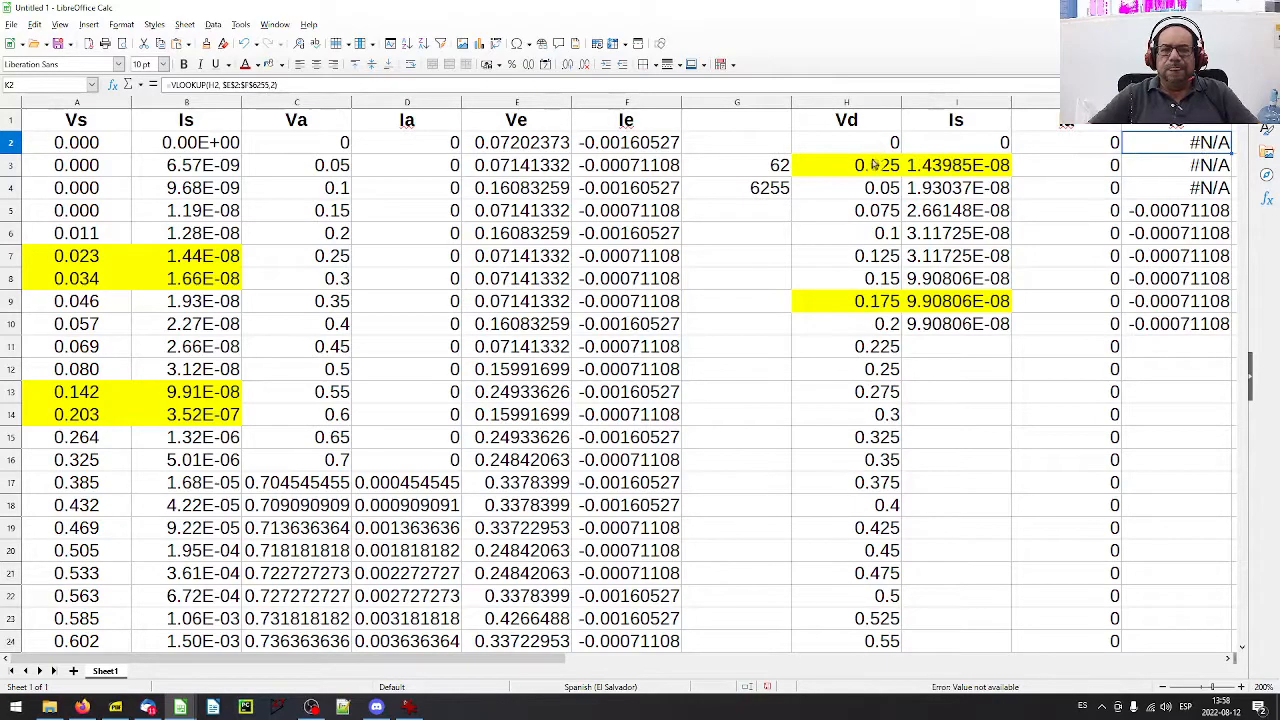
- Try clearing the measured Ie lookup cells K2:K4 after checking the first Ve values, and undo the deletion
left_click_drag(518, 146, 609, 277)
left_click(520, 278)
left_click(522, 146)
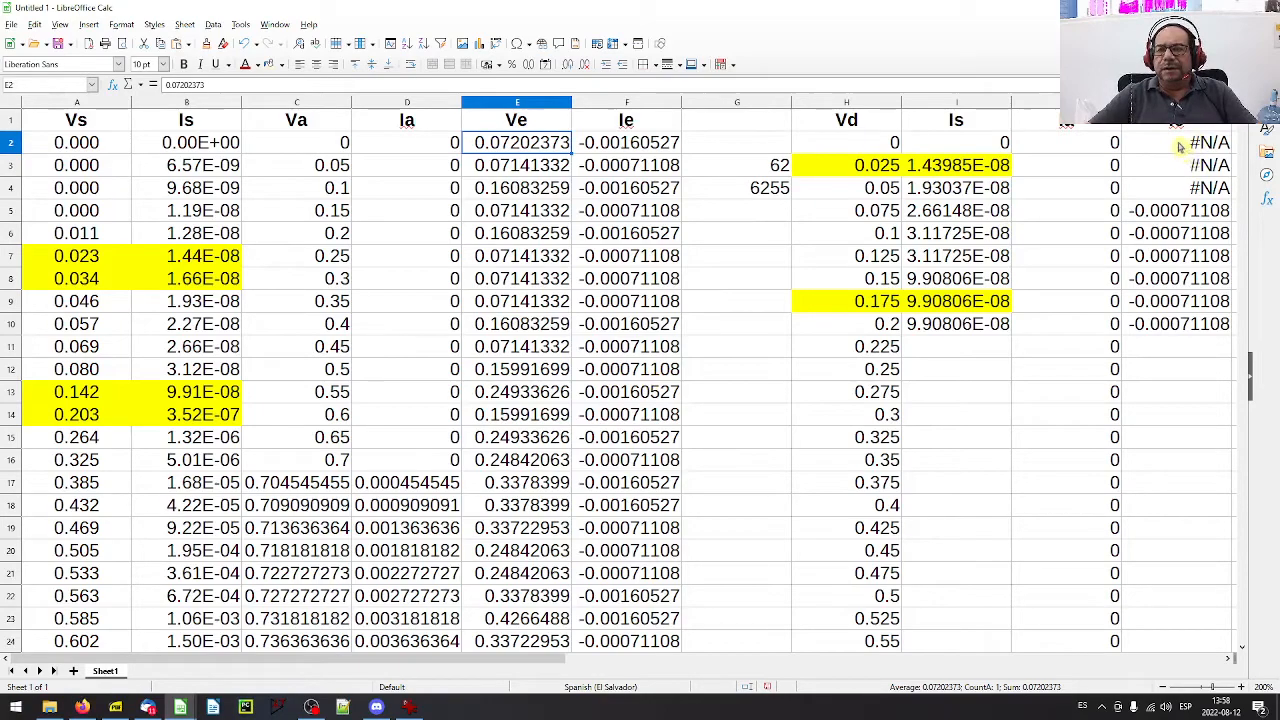
left_click_drag(1190, 144, 1190, 190)
scroll(1130, 235, "right", 4)
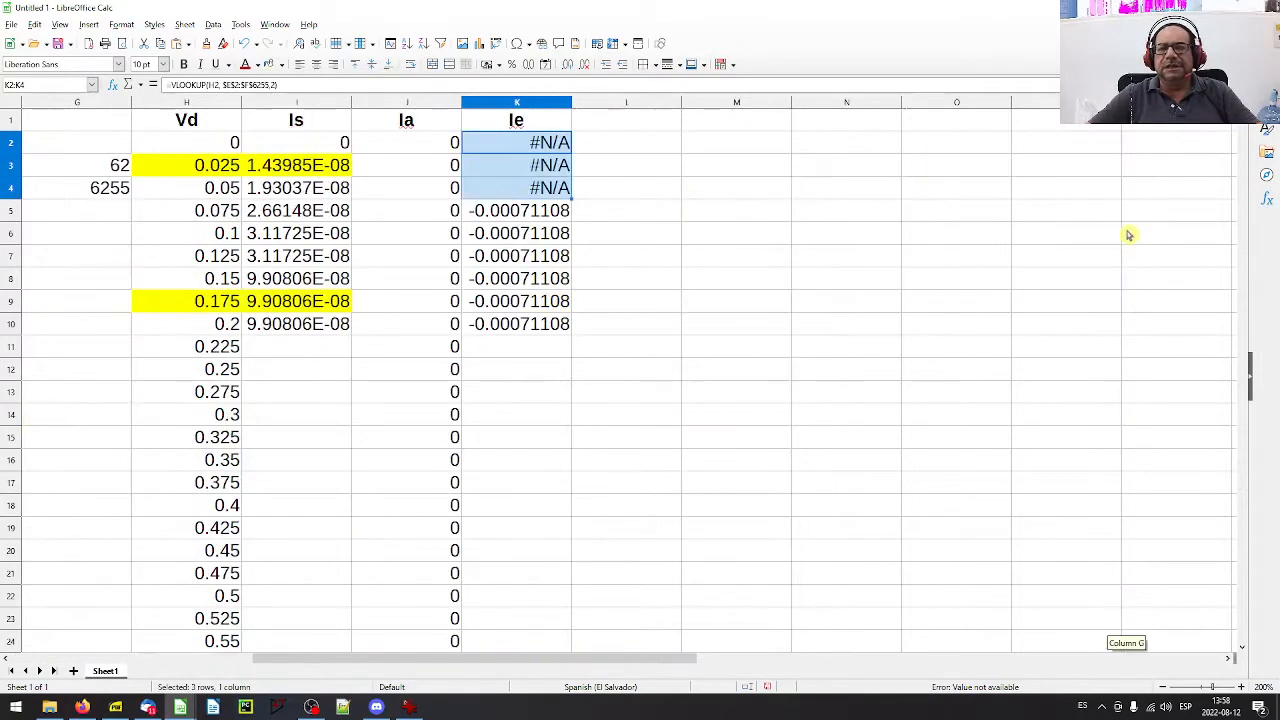
key("Delete")
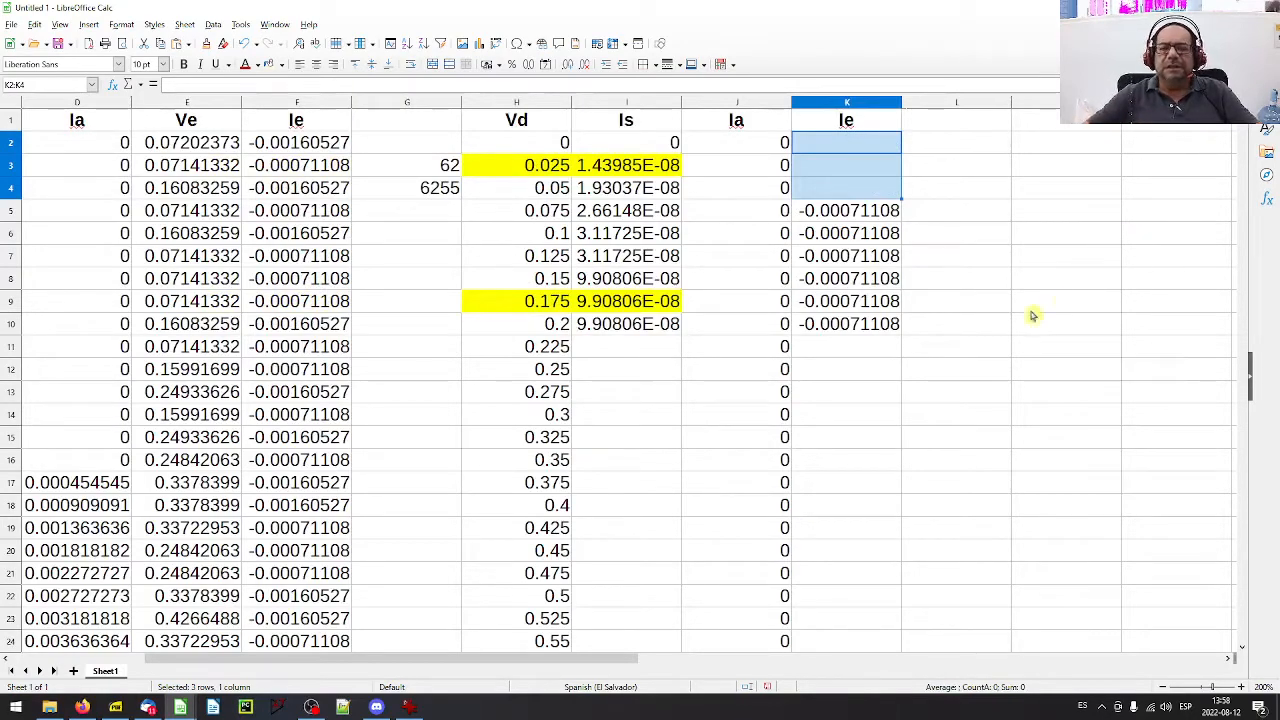
left_click(970, 258)
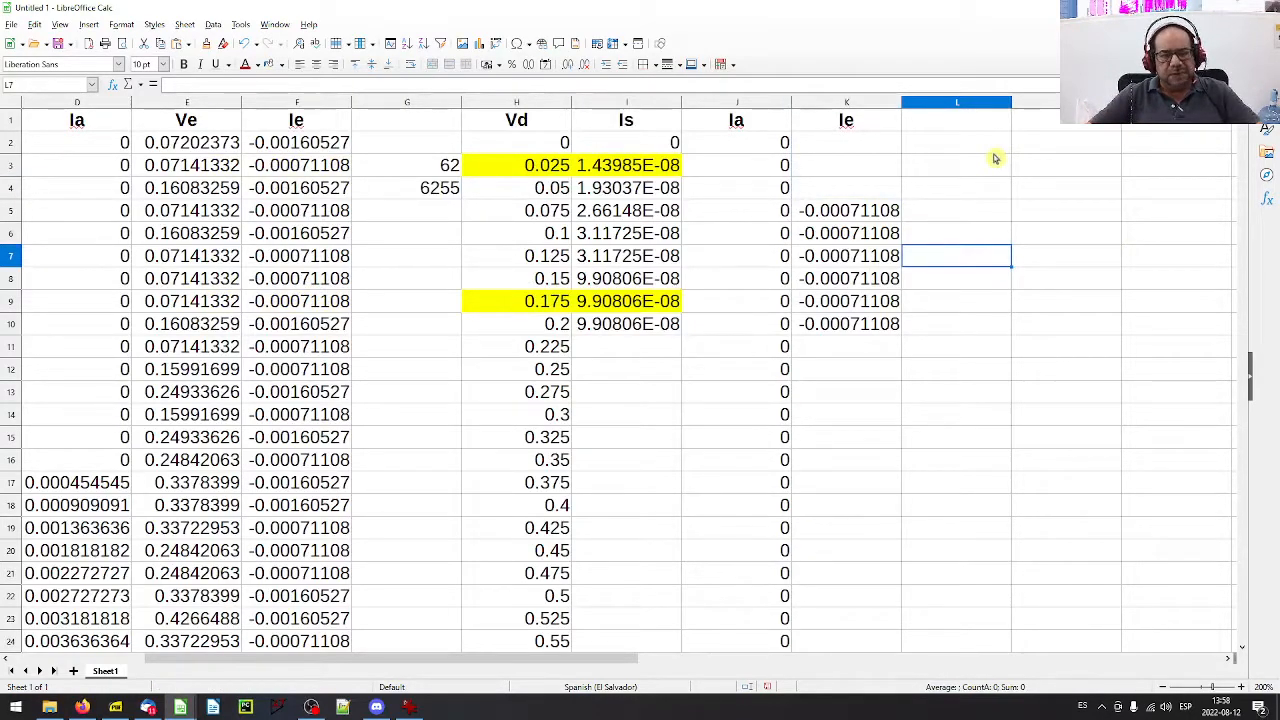
key("ctrl+z")
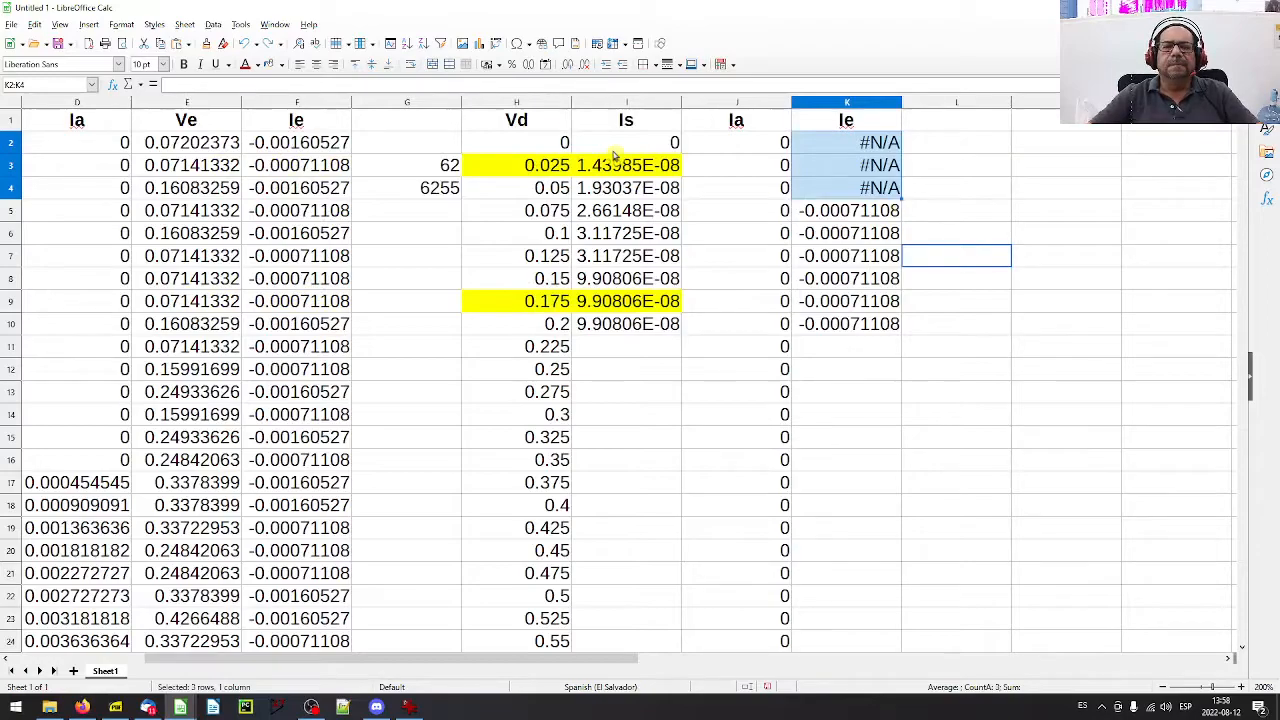
- Clear the old Ia lookups in J11:J34 and fill the Is, Ia and Ie formulas from I10:K10 down to row 62
left_click_drag(615, 150, 851, 329)
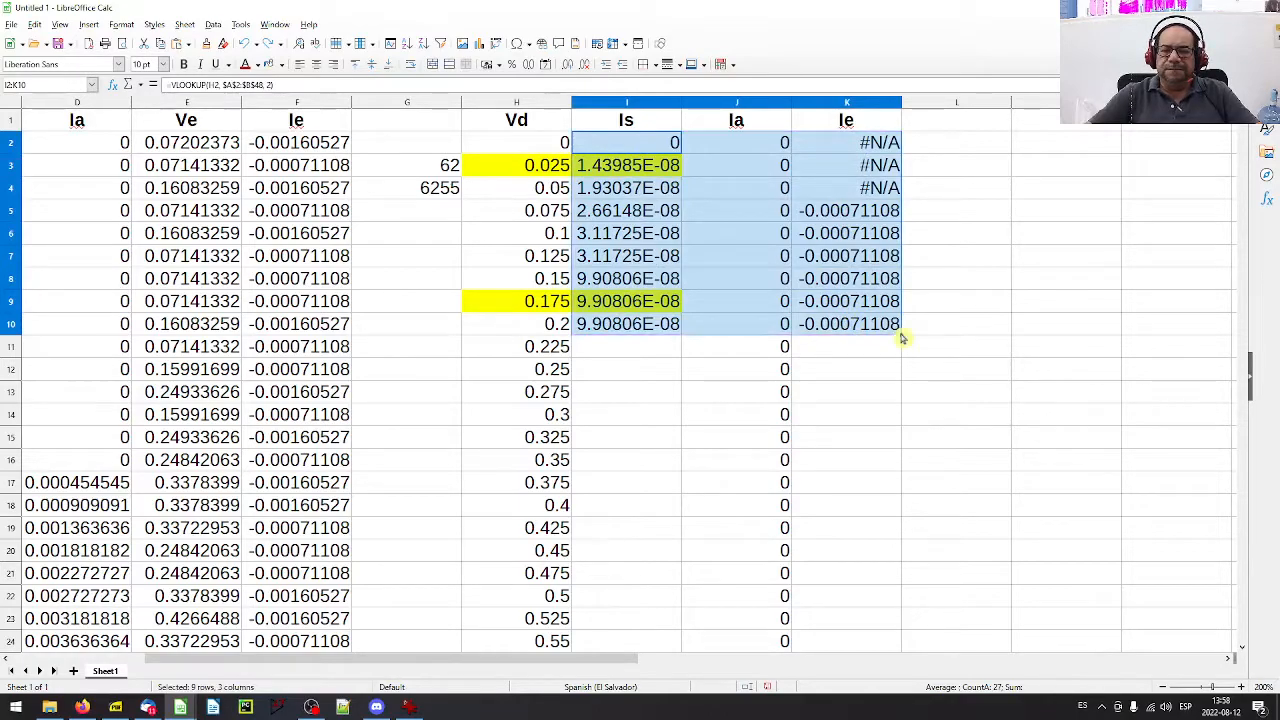
left_click(893, 283)
left_click_drag(650, 328, 857, 330)
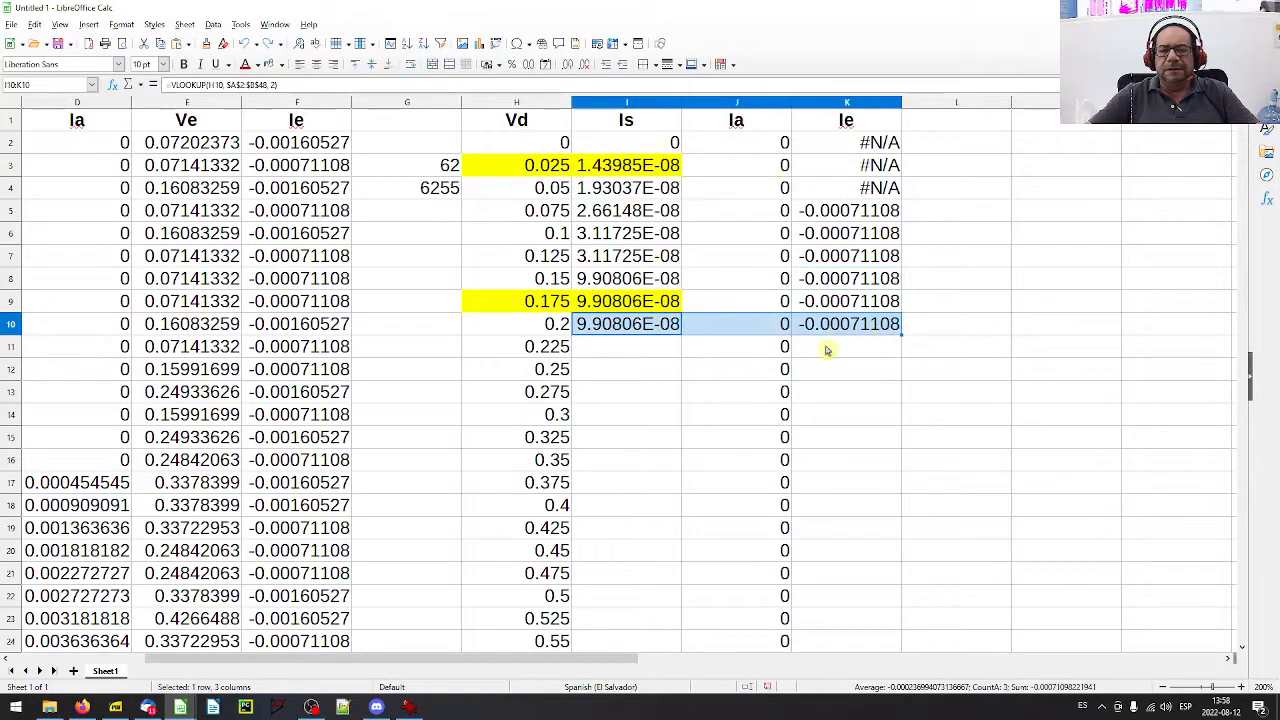
left_click(766, 352)
key("ctrl+shift+Down")
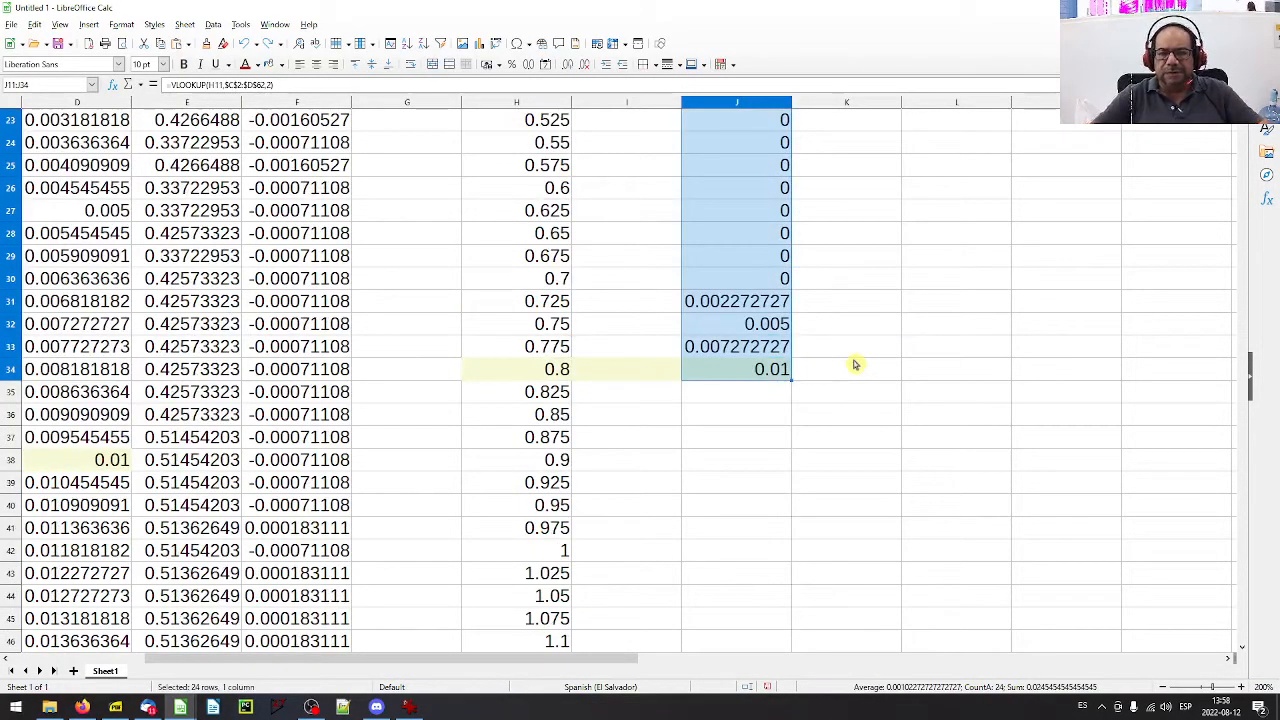
key("Delete")
scroll(855, 365, "up", 7)
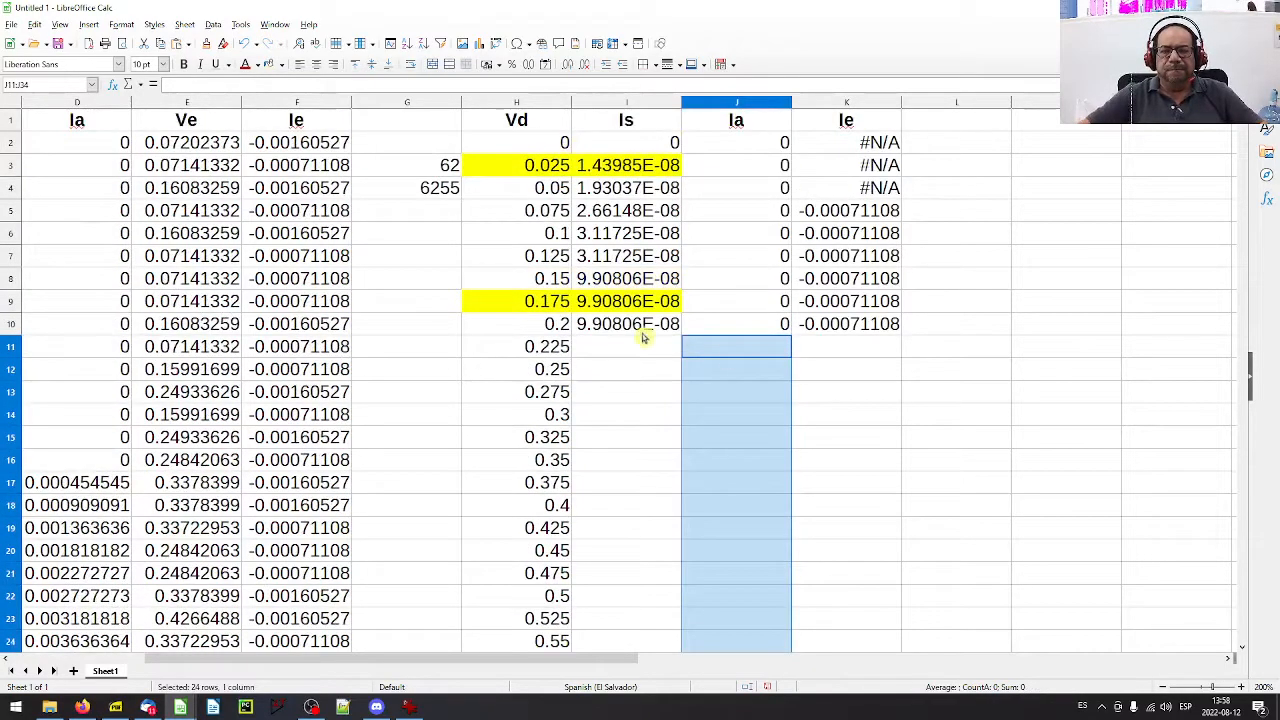
left_click_drag(631, 330, 890, 330)
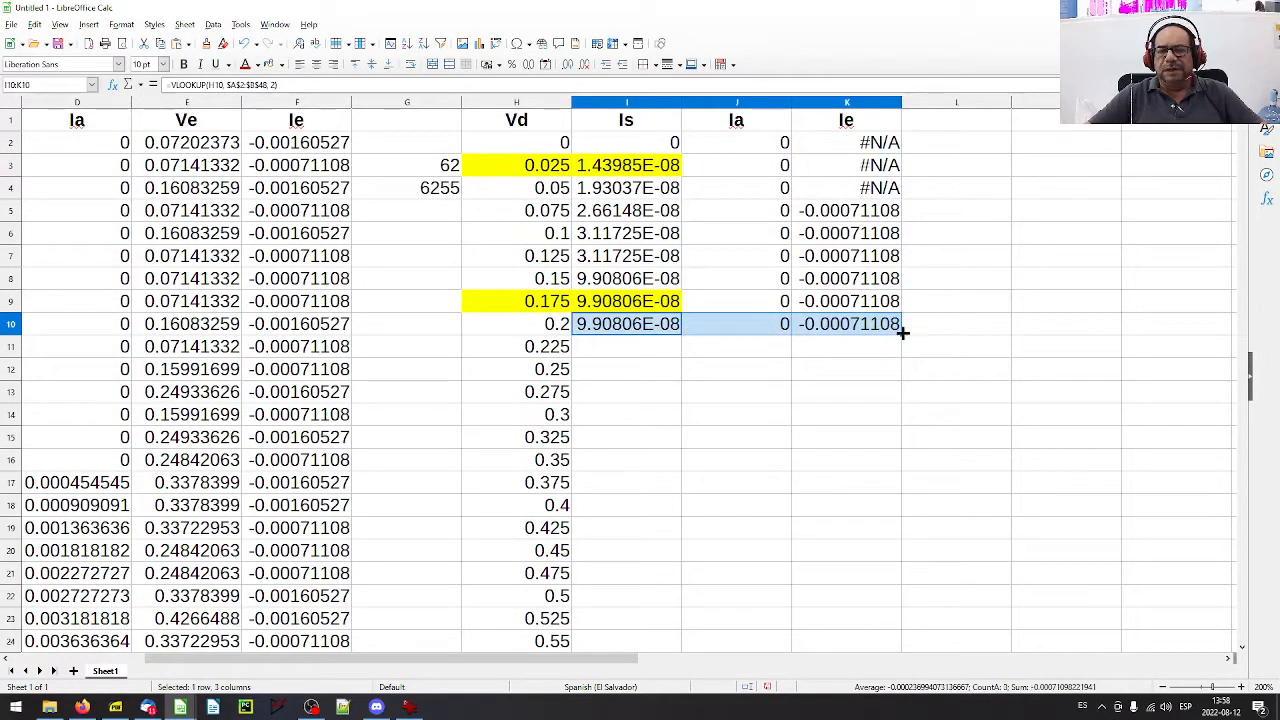
double_click(902, 333)
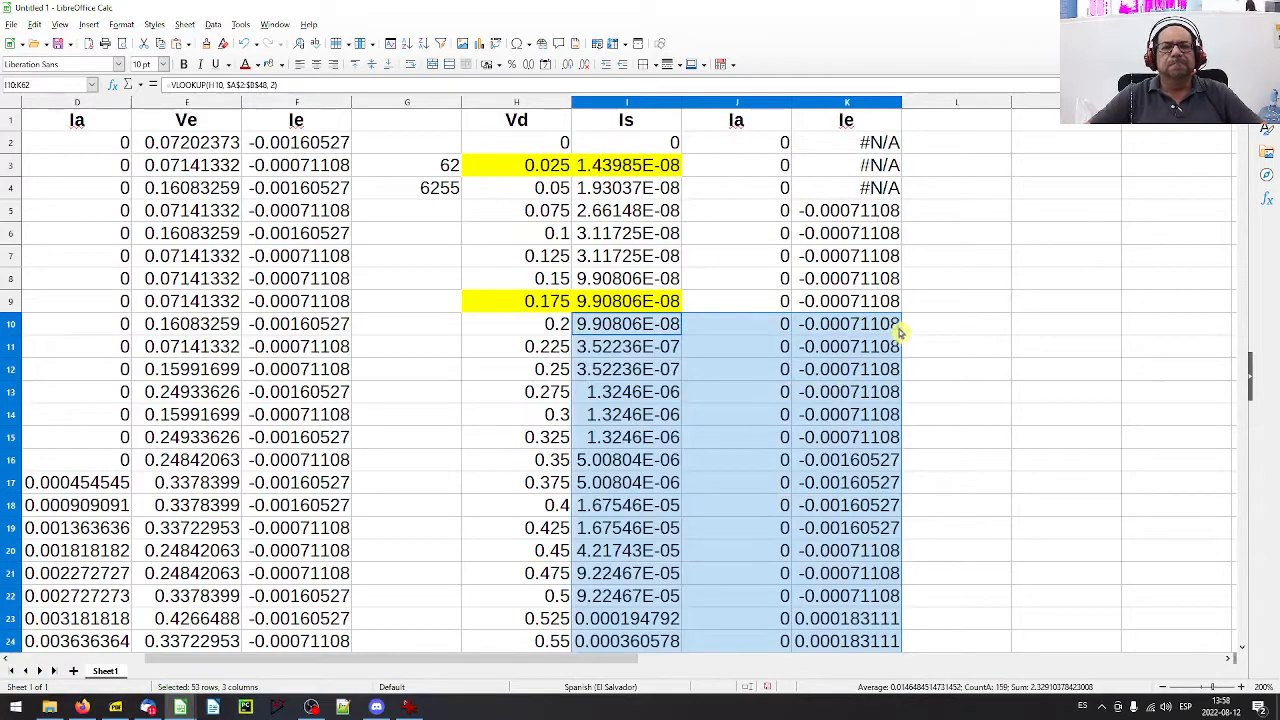
- Apply outer and inner borders to every cell of the lookup table H2:K62
left_click(538, 143)
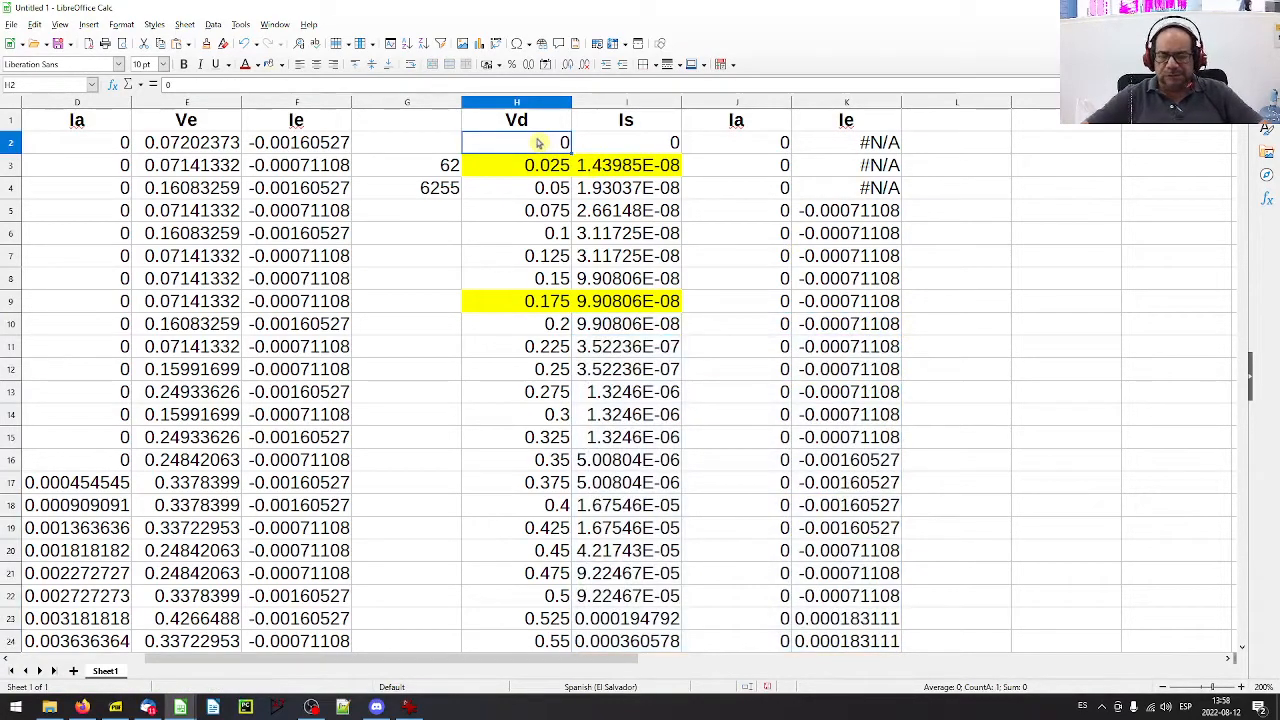
key("ctrl+shift+Down")
key("shift+Right")
key("shift+Right")
key("shift+Right")
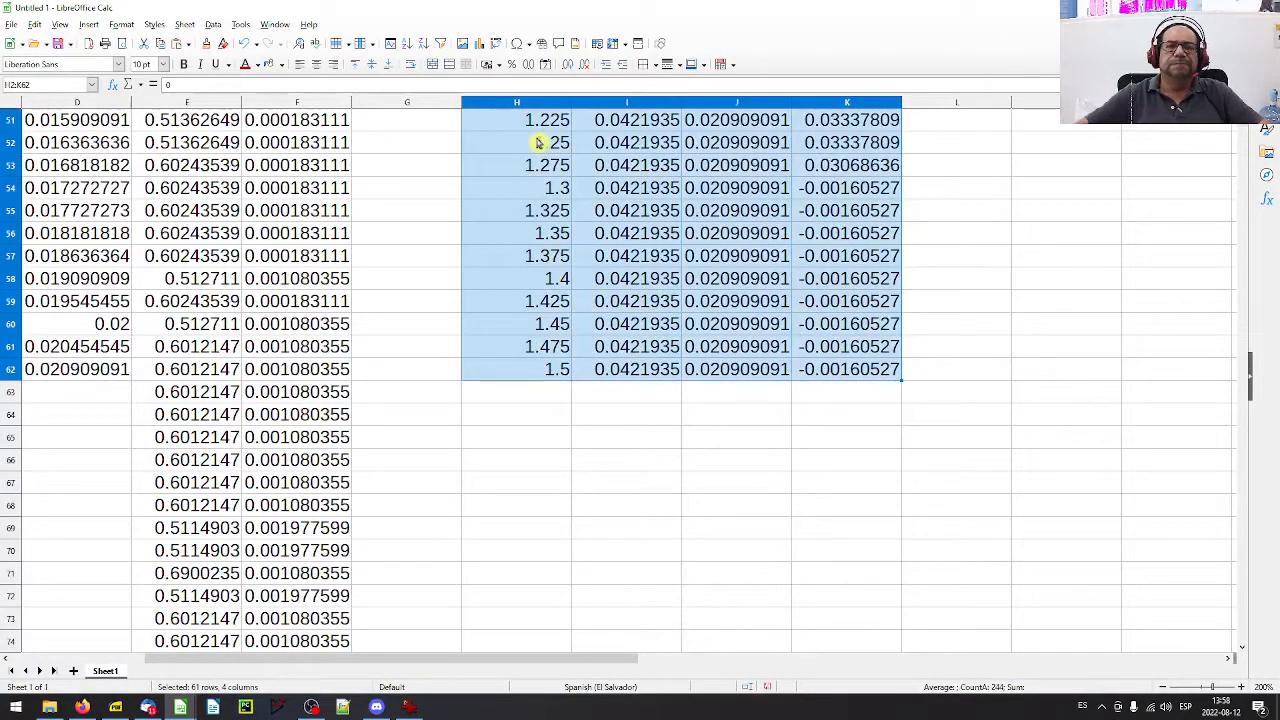
left_click(646, 65)
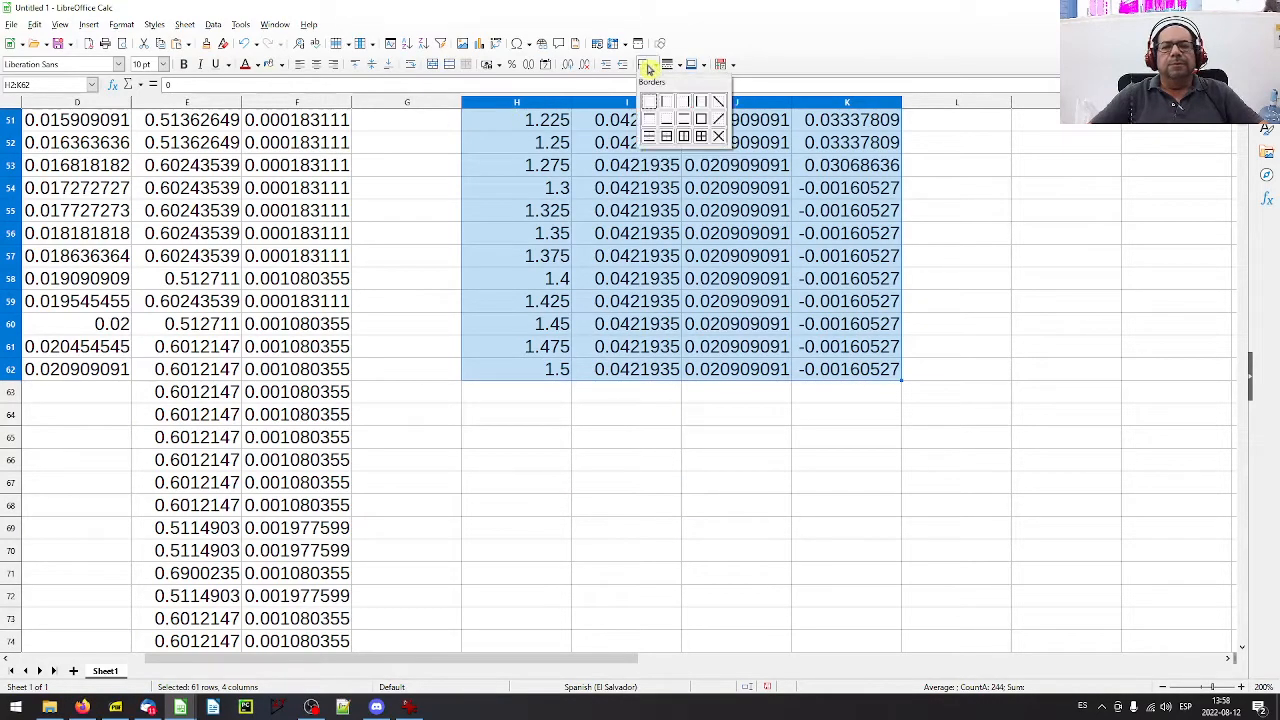
left_click(701, 137)
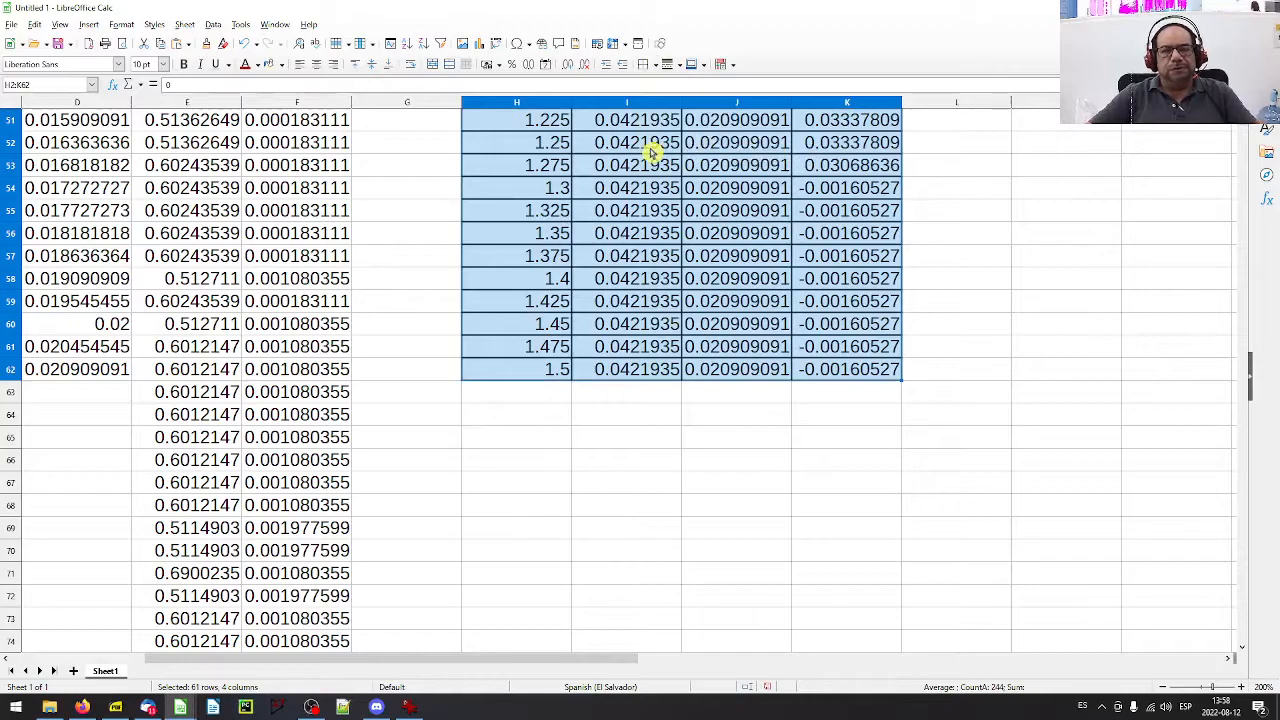
- Center the contents of H2:K62 horizontally
key("ctrl+1")
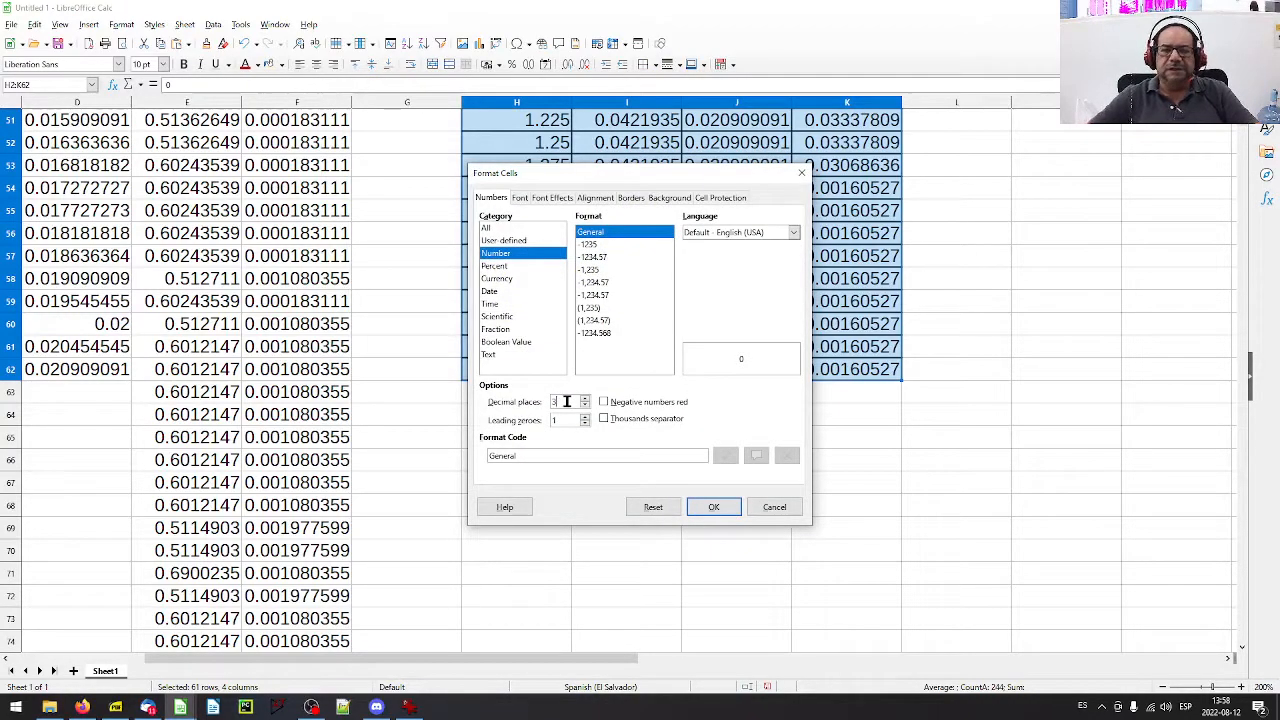
left_click(592, 198)
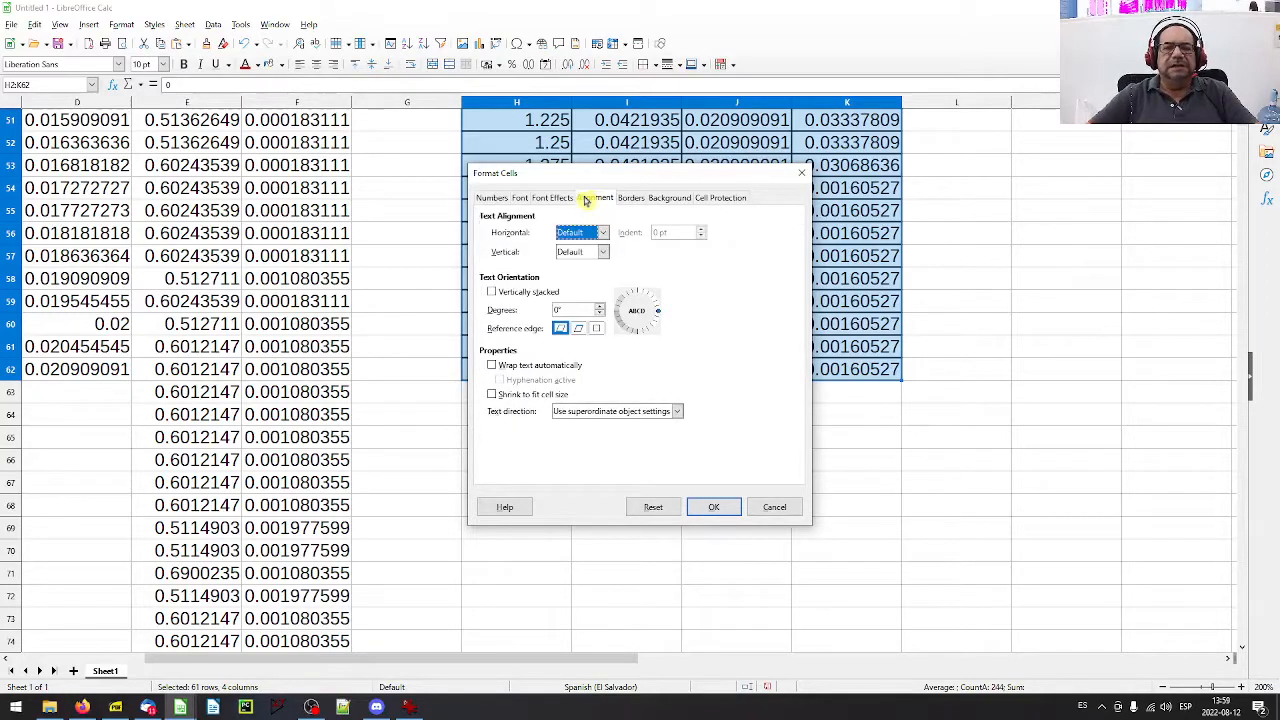
left_click(602, 232)
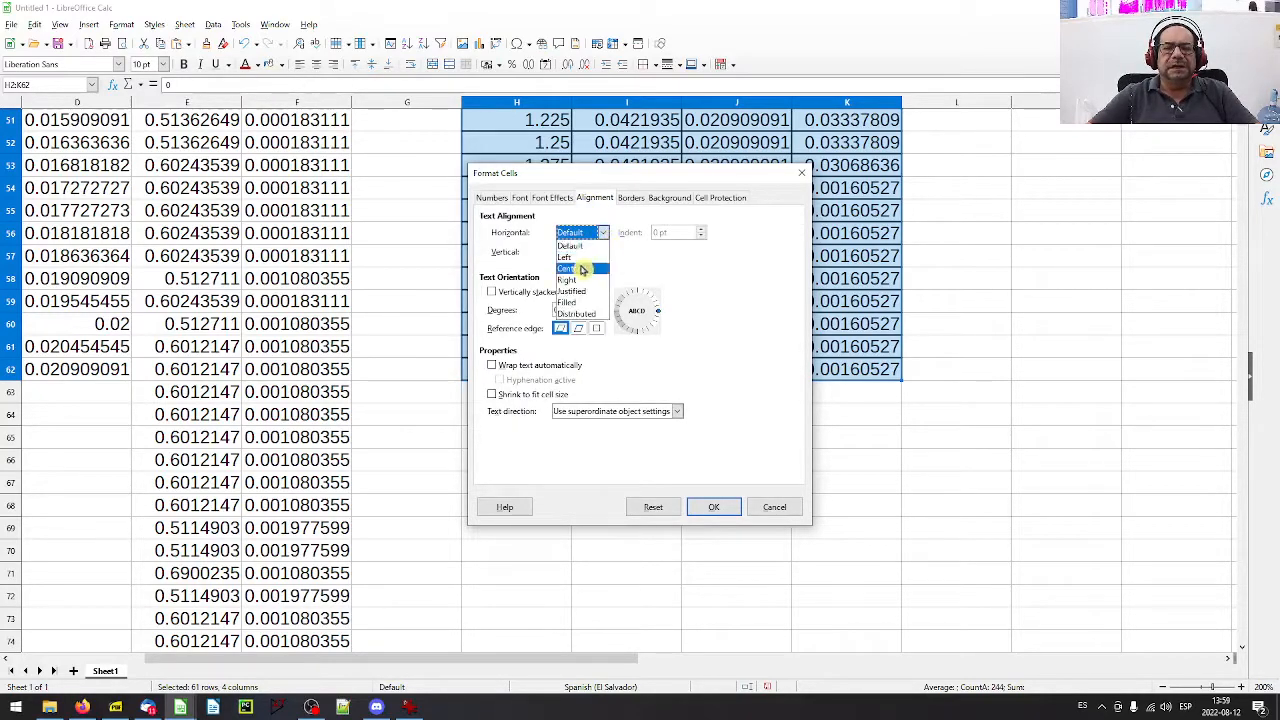
left_click(583, 268)
left_click(714, 507)
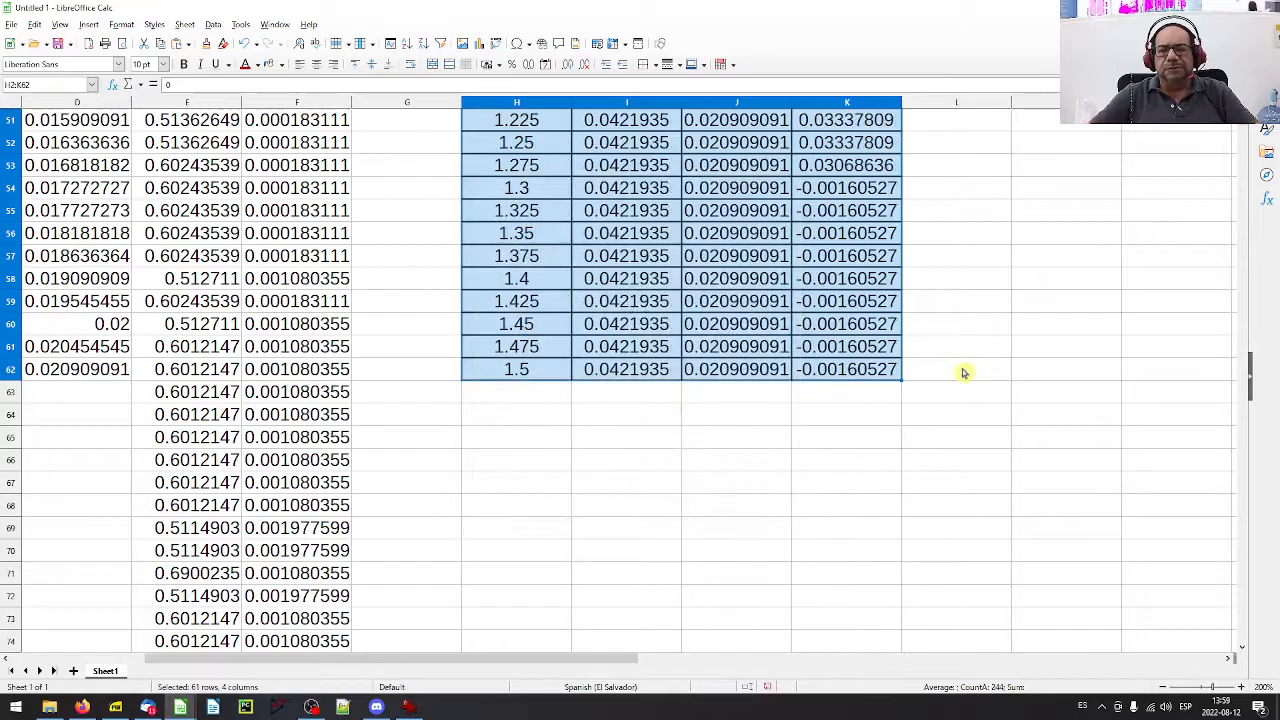
- Format the numbers in H2:K62 with 3 decimal places
scroll(703, 290, "up", 2)
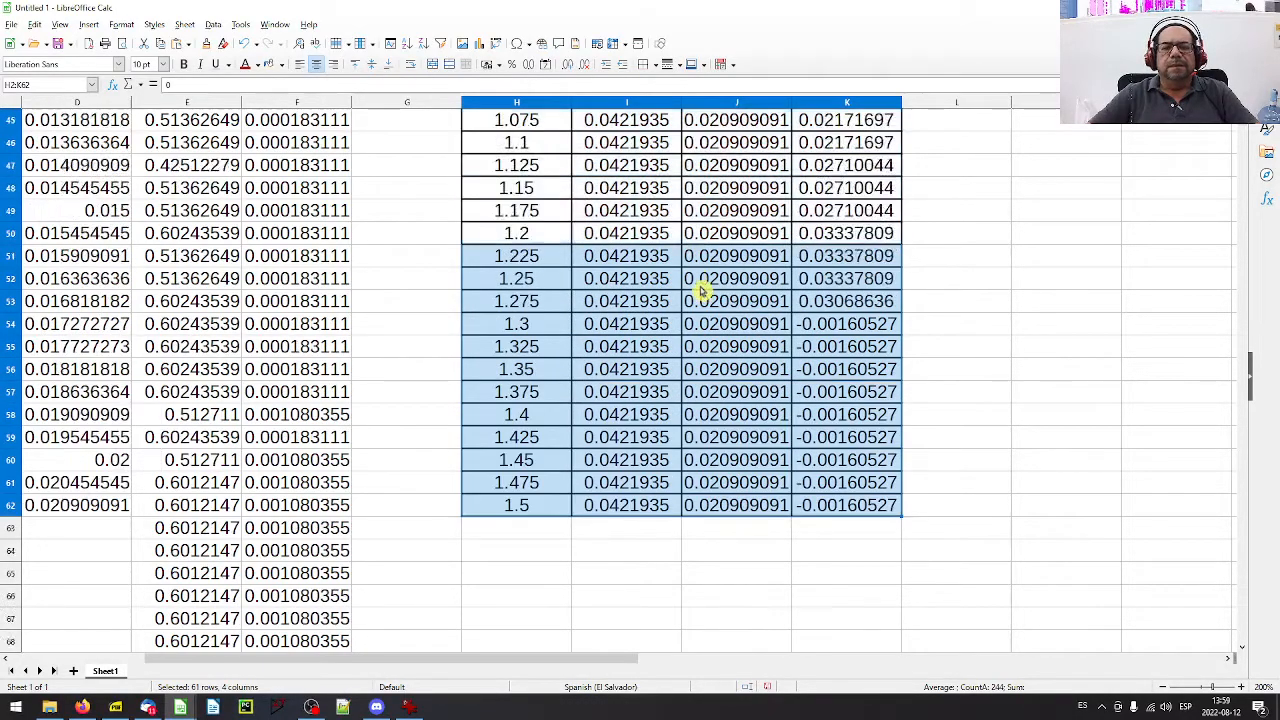
scroll(703, 290, "up", 15)
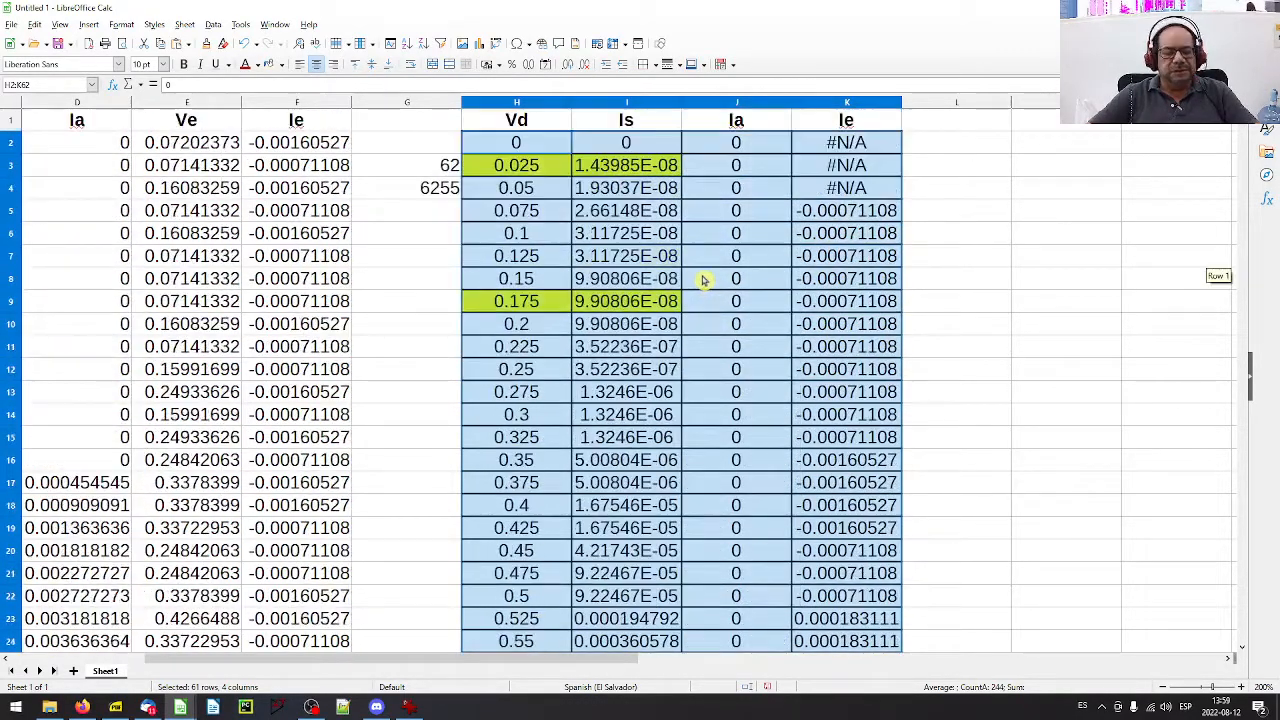
key("ctrl+1")
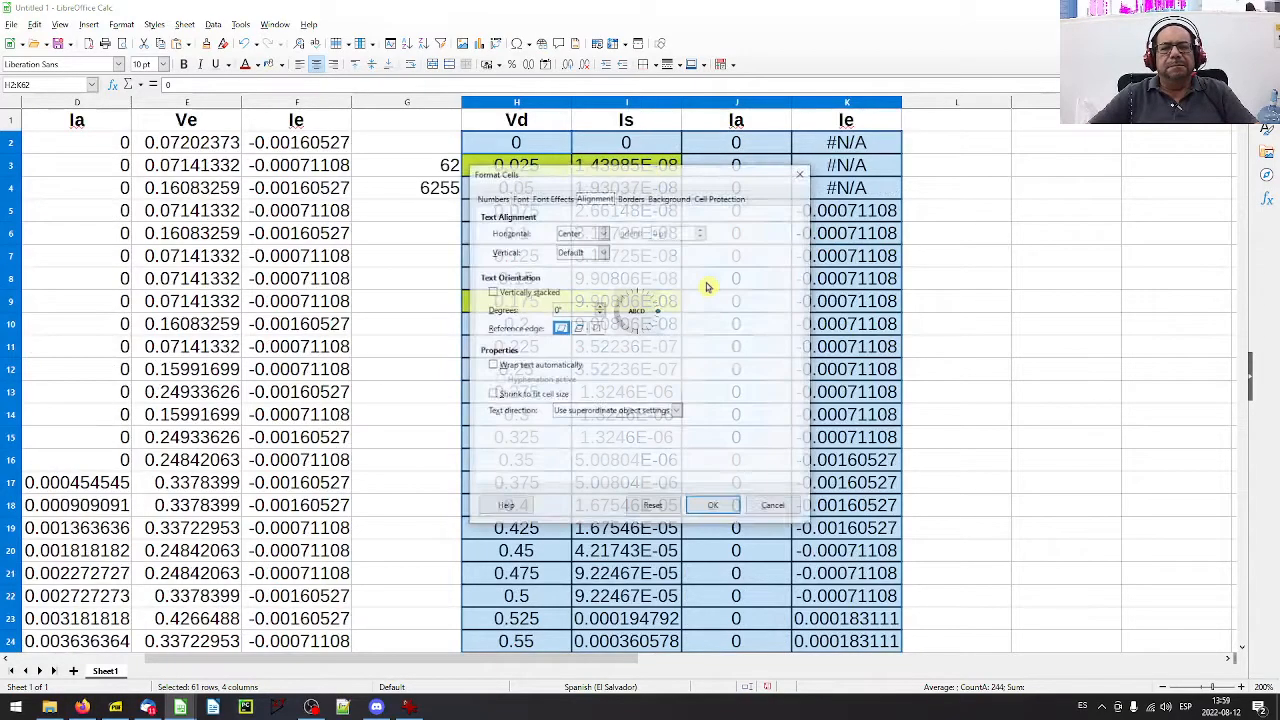
left_click(491, 197)
left_click(565, 399)
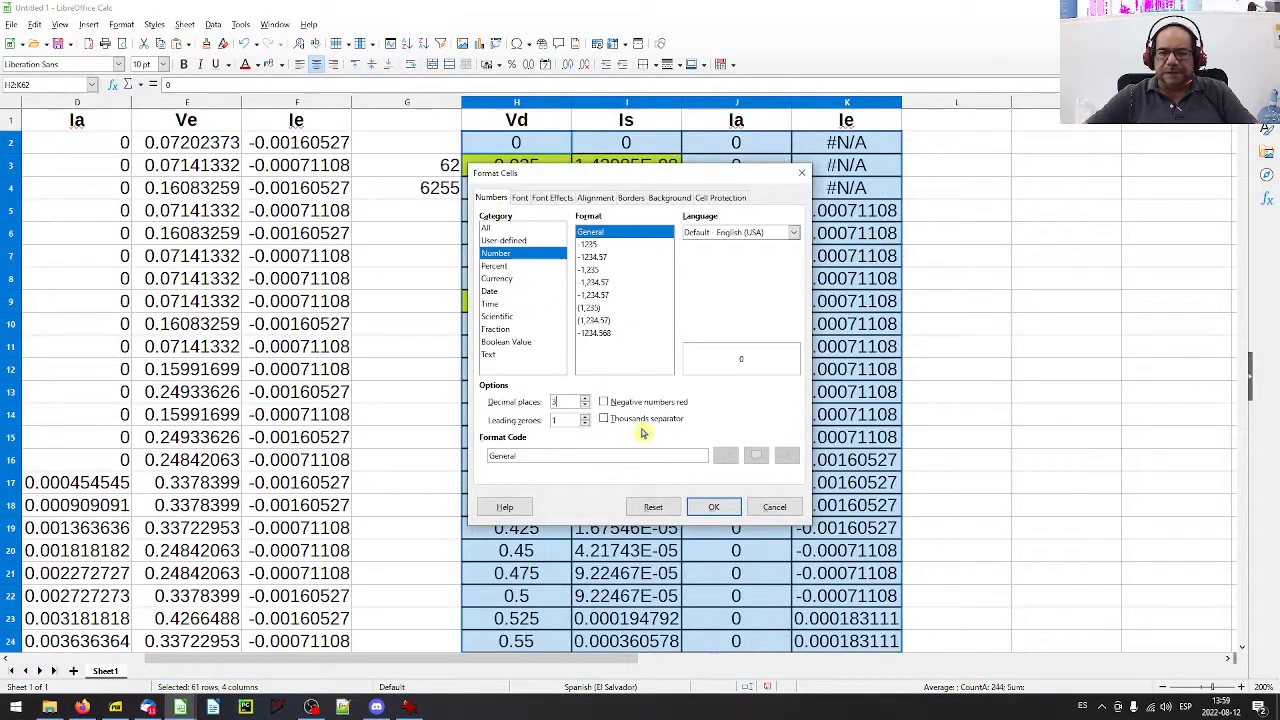
type("3")
key("Return")
left_click(955, 322)
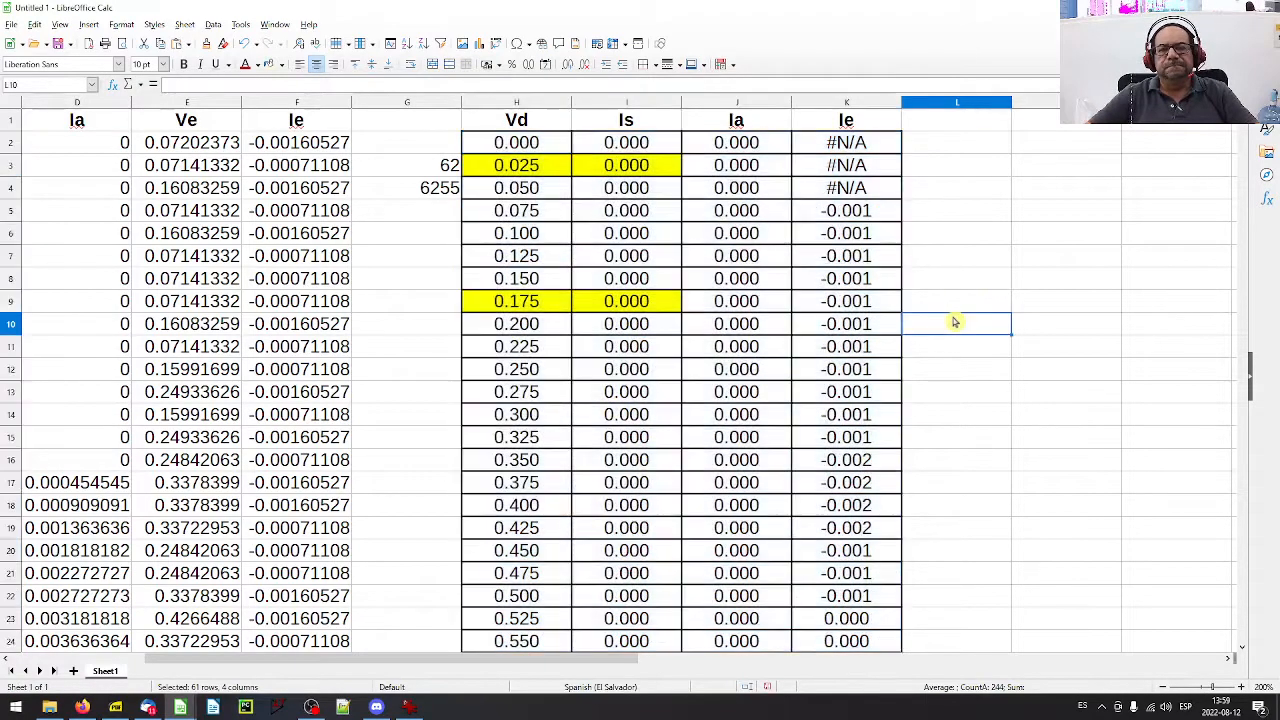
- Clear the #N/A entries from the measured Ie column in K2:K4
scroll(998, 277, "down", 3)
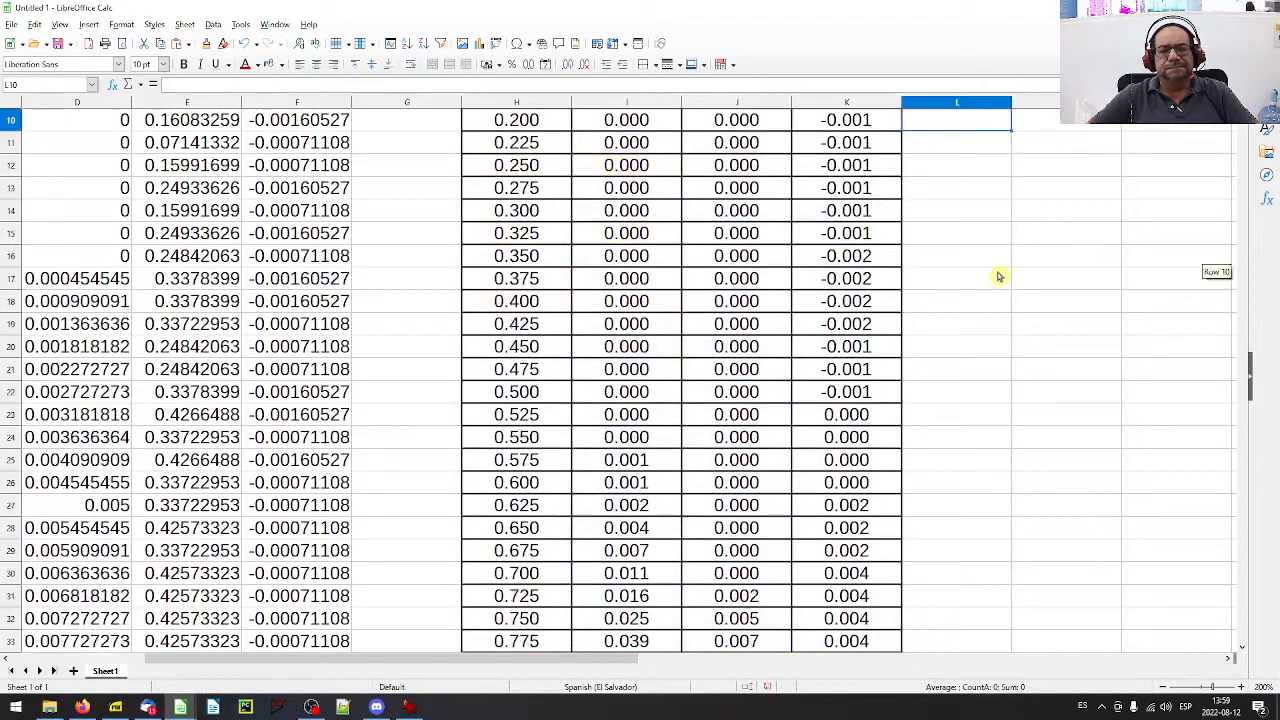
scroll(998, 277, "down", 4)
scroll(998, 277, "up", 7)
left_click_drag(876, 145, 874, 192)
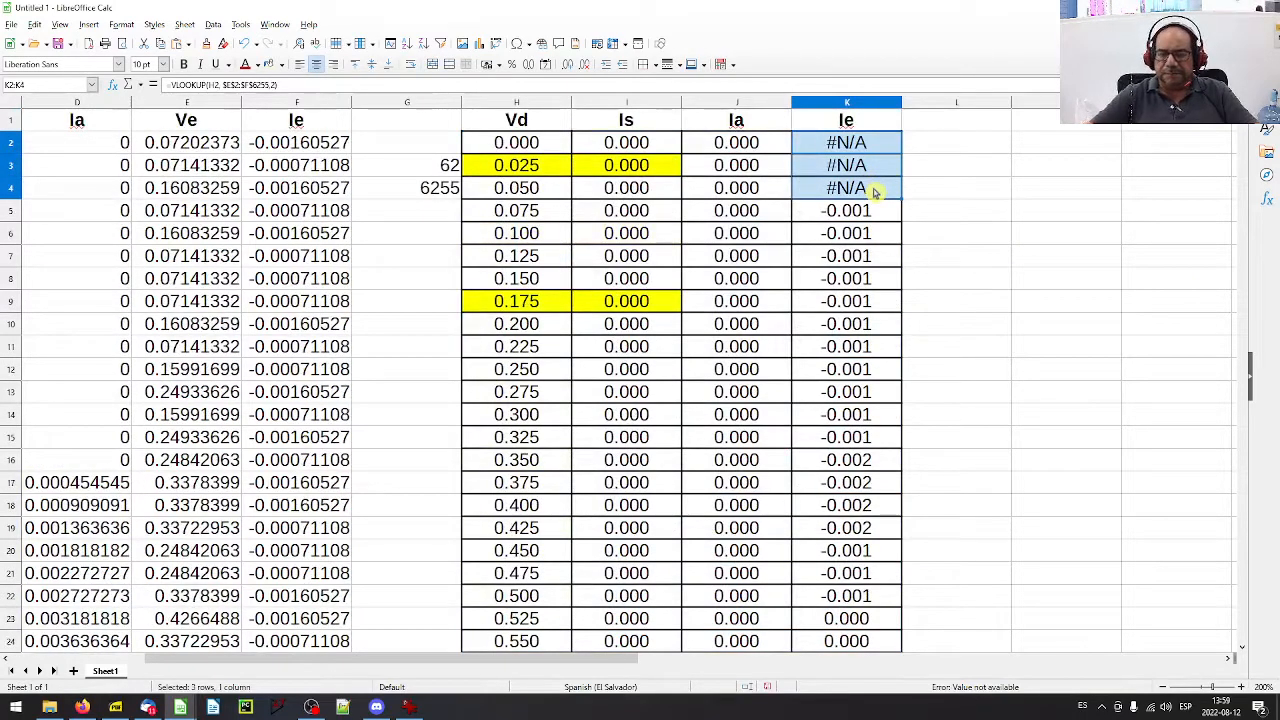
key("Delete")
left_click(935, 219)
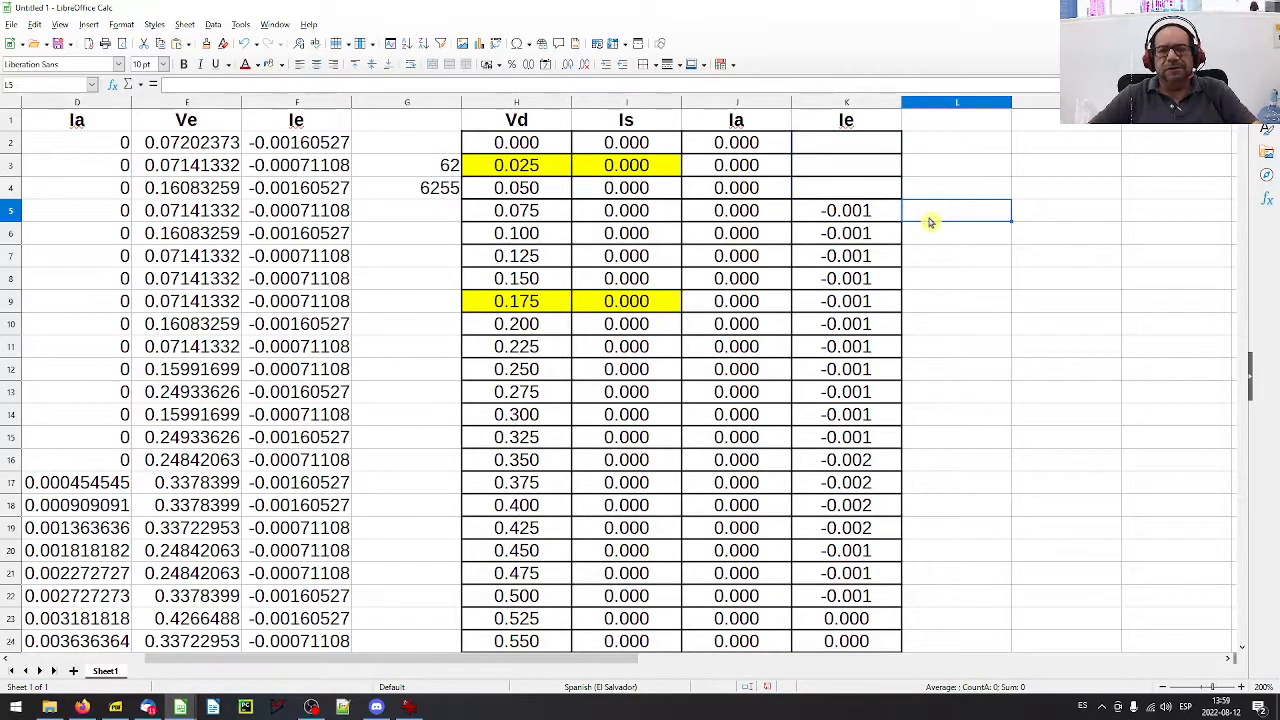
- Review the whole comparison table H1:K62 from its headers to the last Vd row
left_click(516, 120)
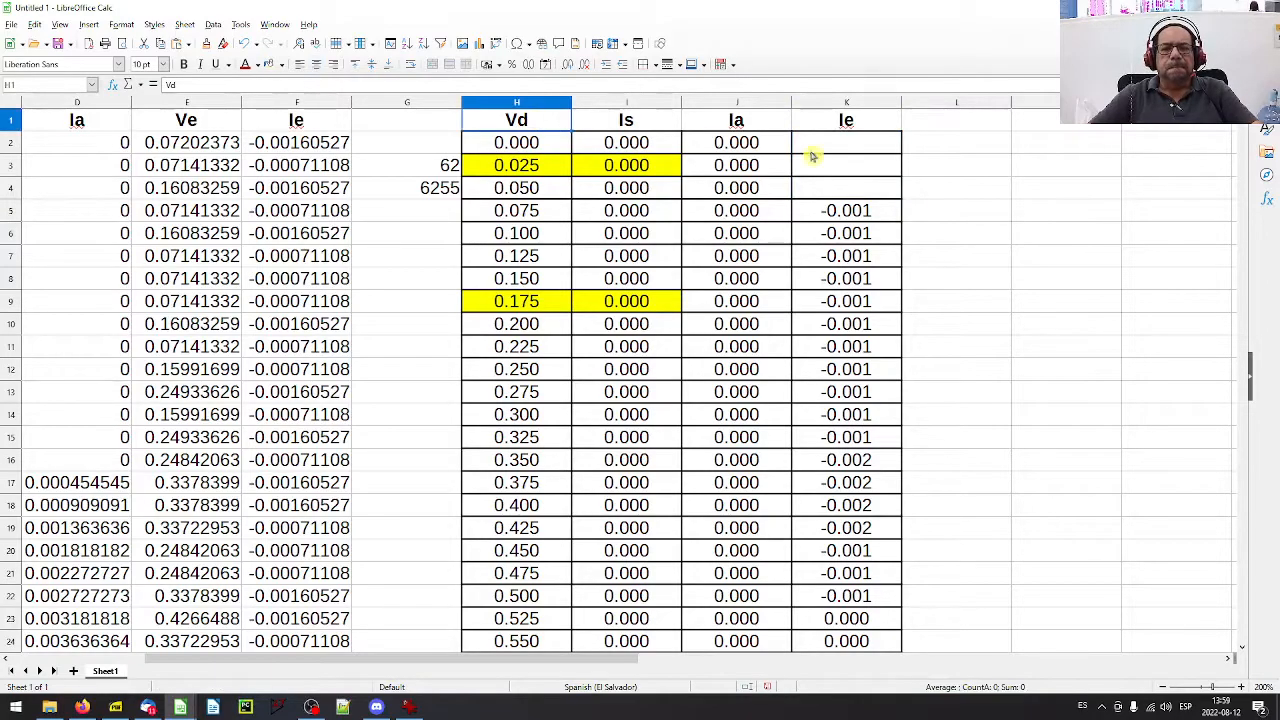
scroll(815, 257, "down", 5)
scroll(815, 257, "down", 10)
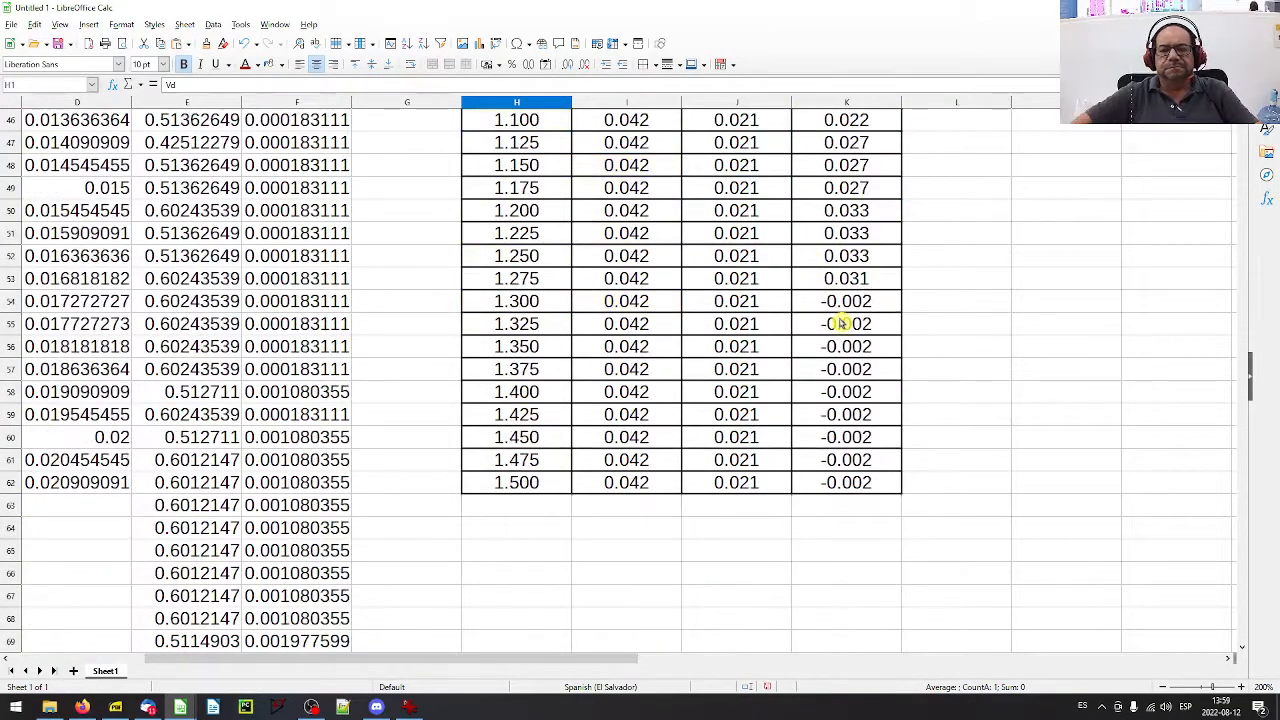
left_click(884, 485, "shift")
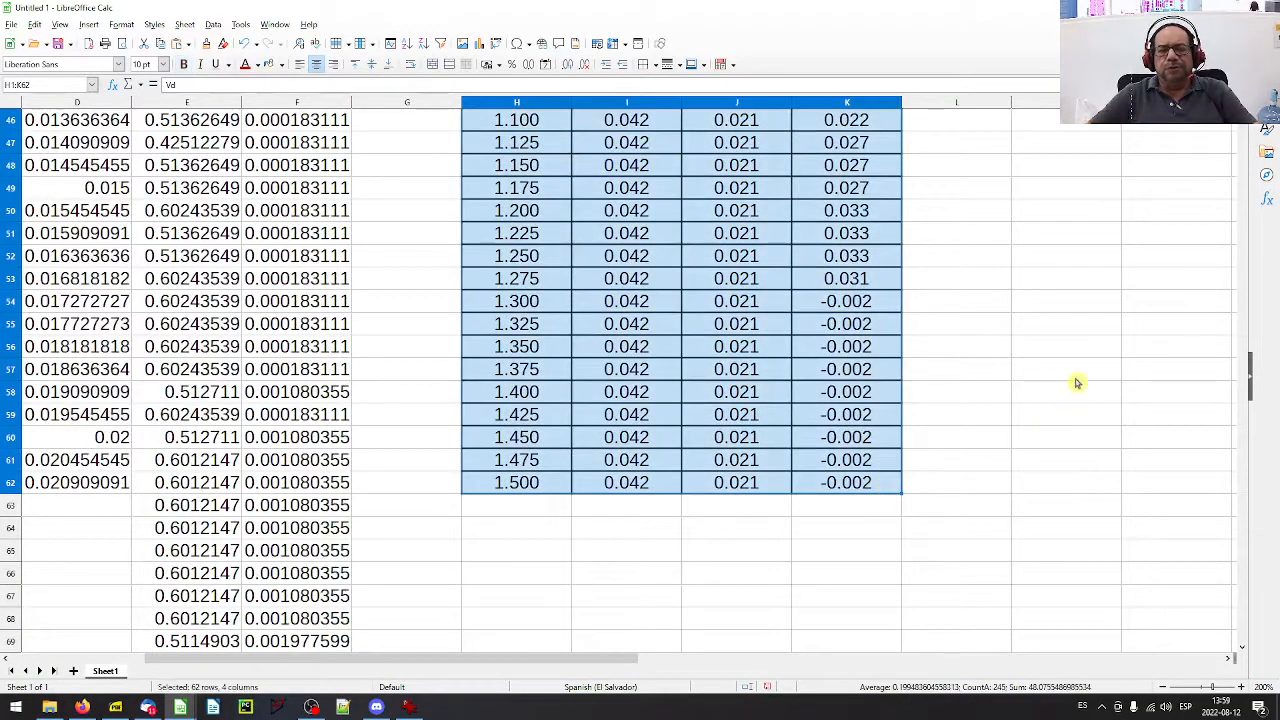
left_click(986, 414)
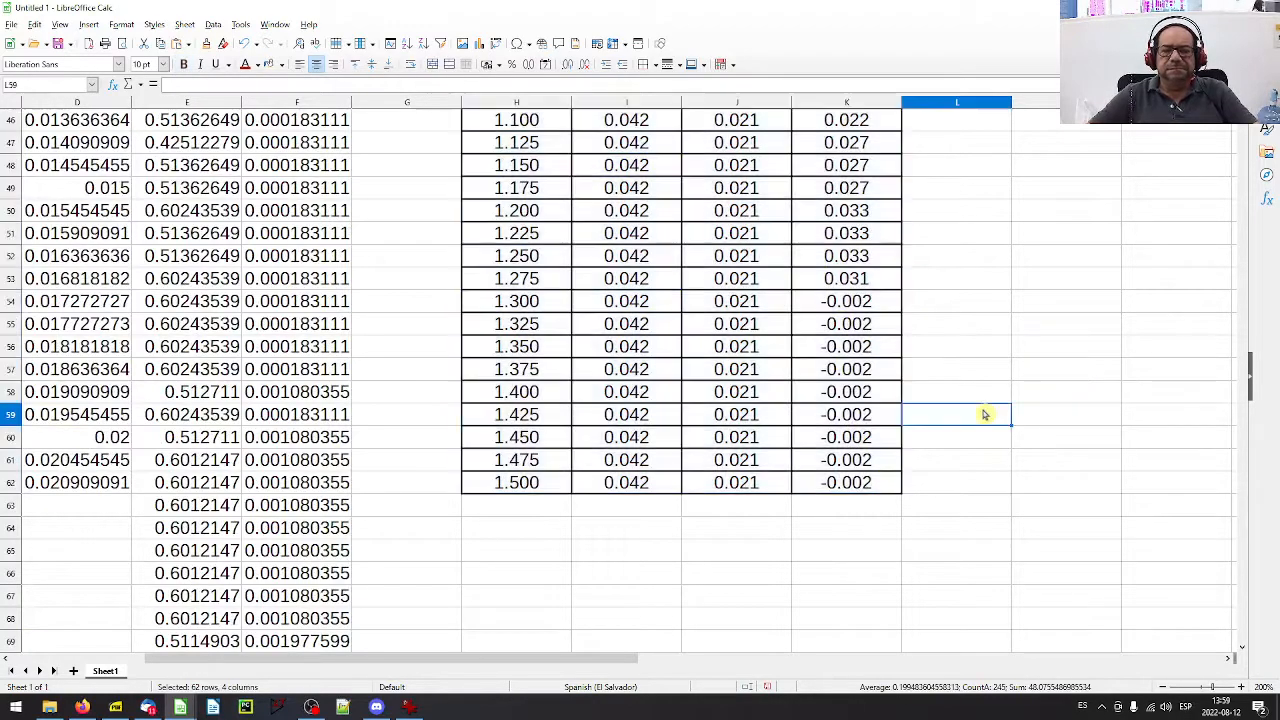
- Copy the last table row H62:K62 and paste it below the table into H64:K64
left_click_drag(503, 490, 860, 482)
key("ctrl+c")
left_click(535, 530)
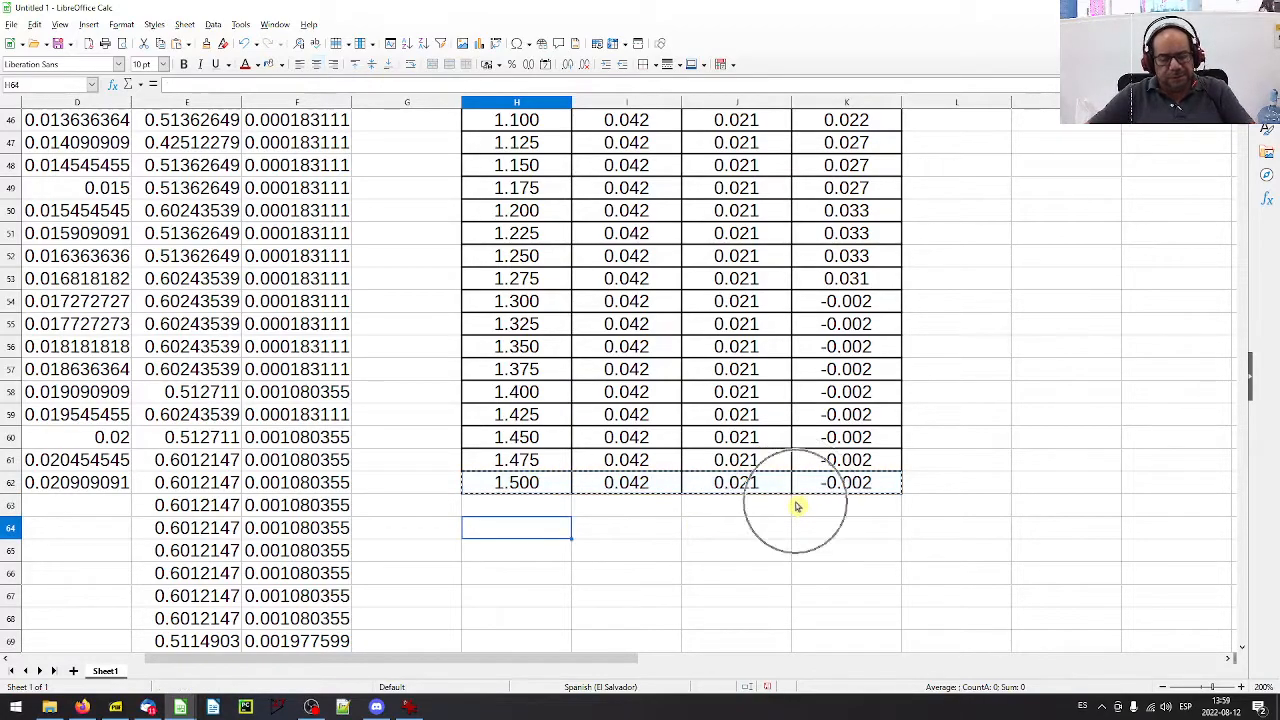
key("ctrl+v")
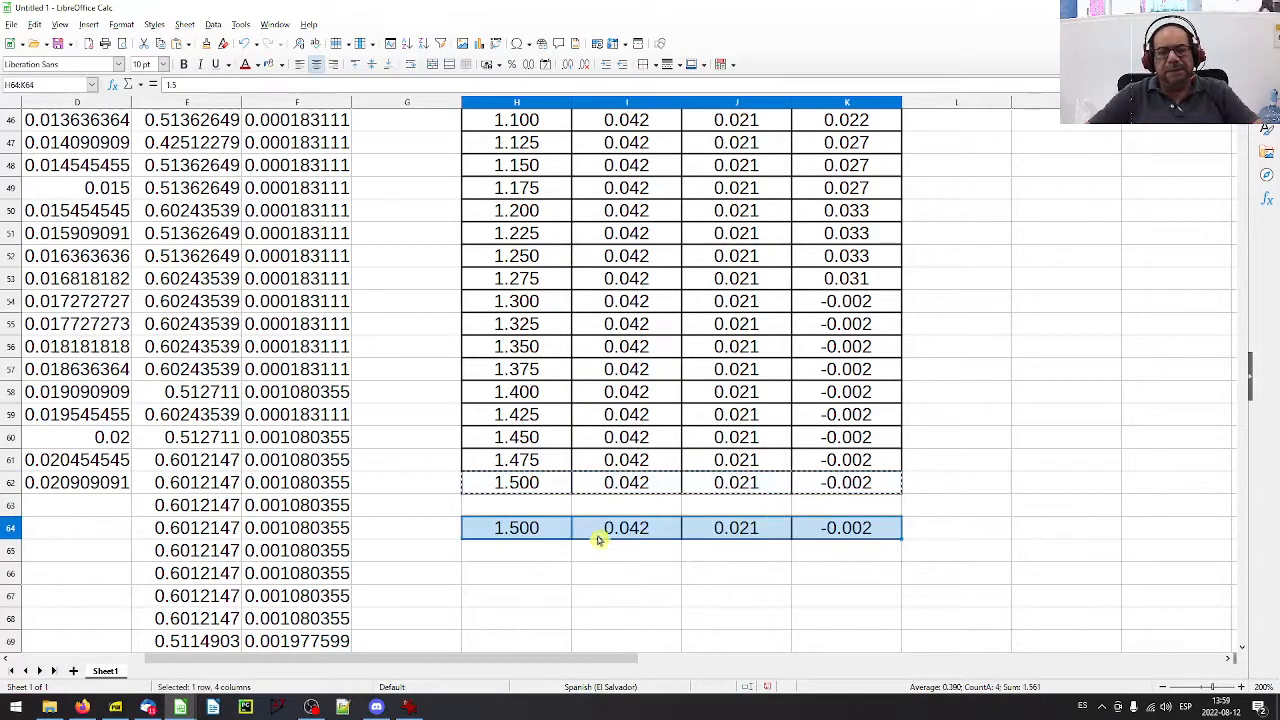
left_click(506, 572)
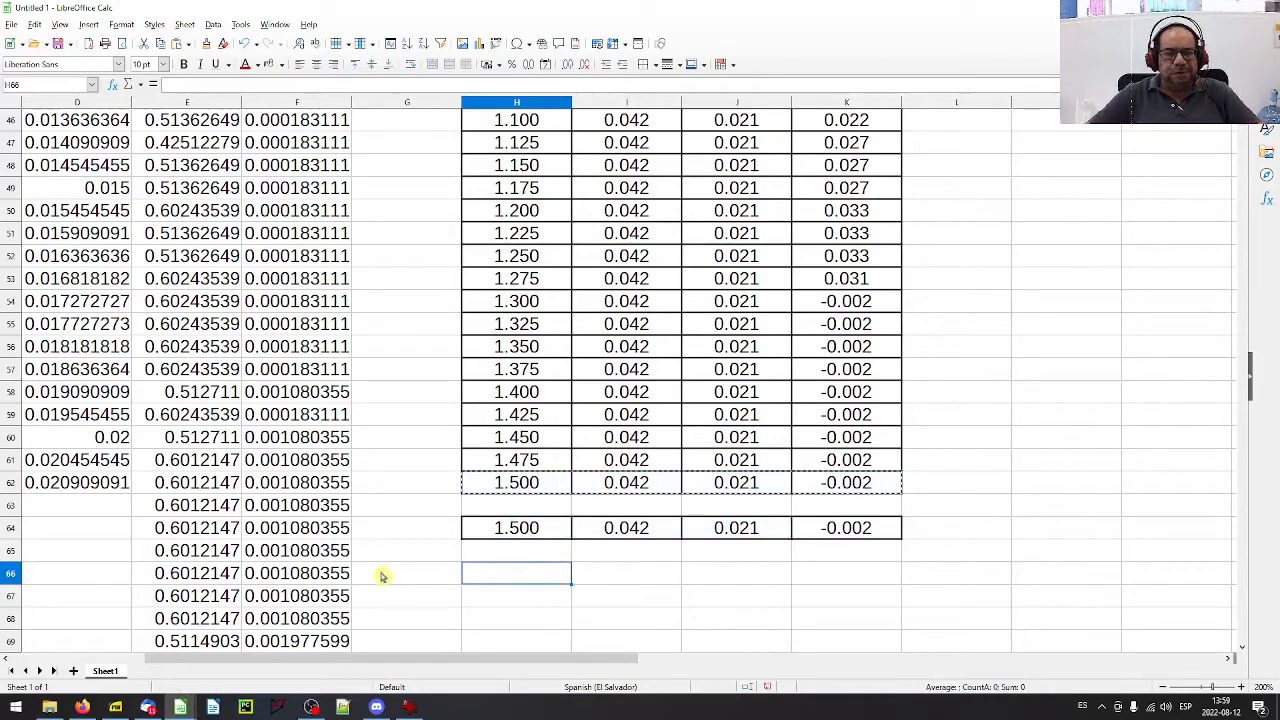
- Review the Vd values in H52:H62, the Is column from its header down, and the lookup formula in I62
scroll(277, 486, "up", 3, "ctrl")
scroll(277, 486, "down", 3, "ctrl")
left_click_drag(507, 255, 533, 485)
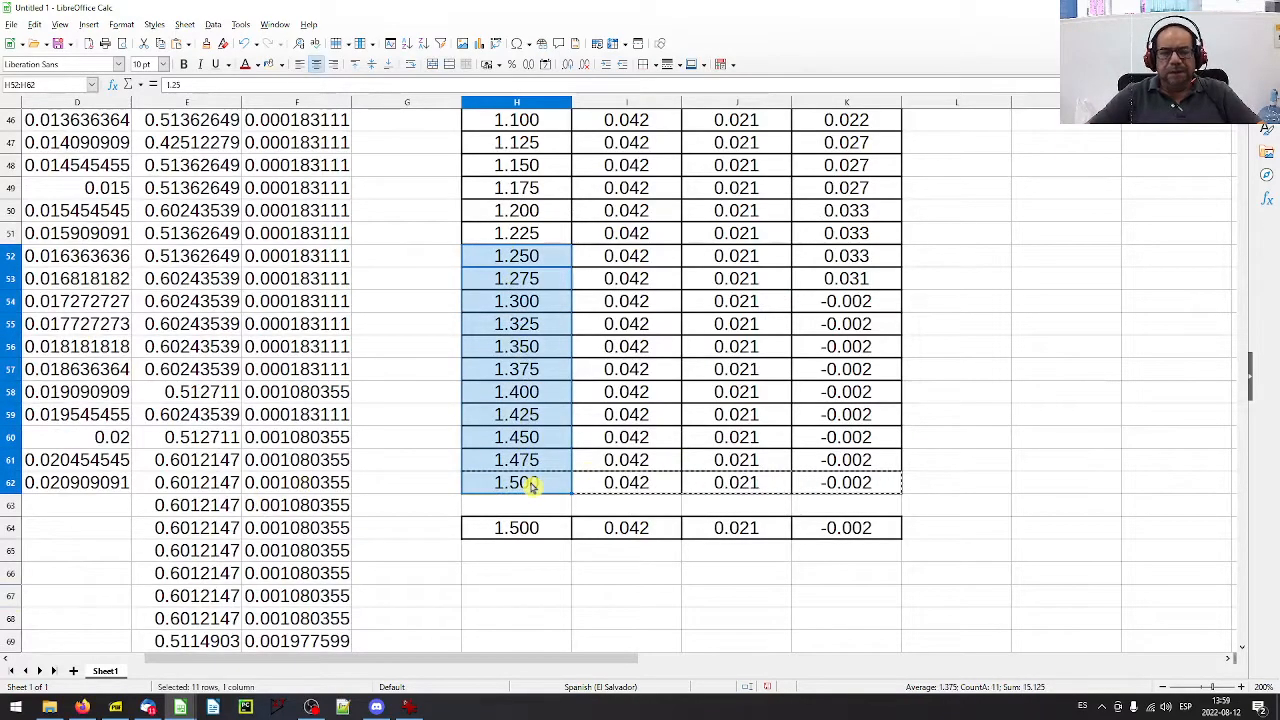
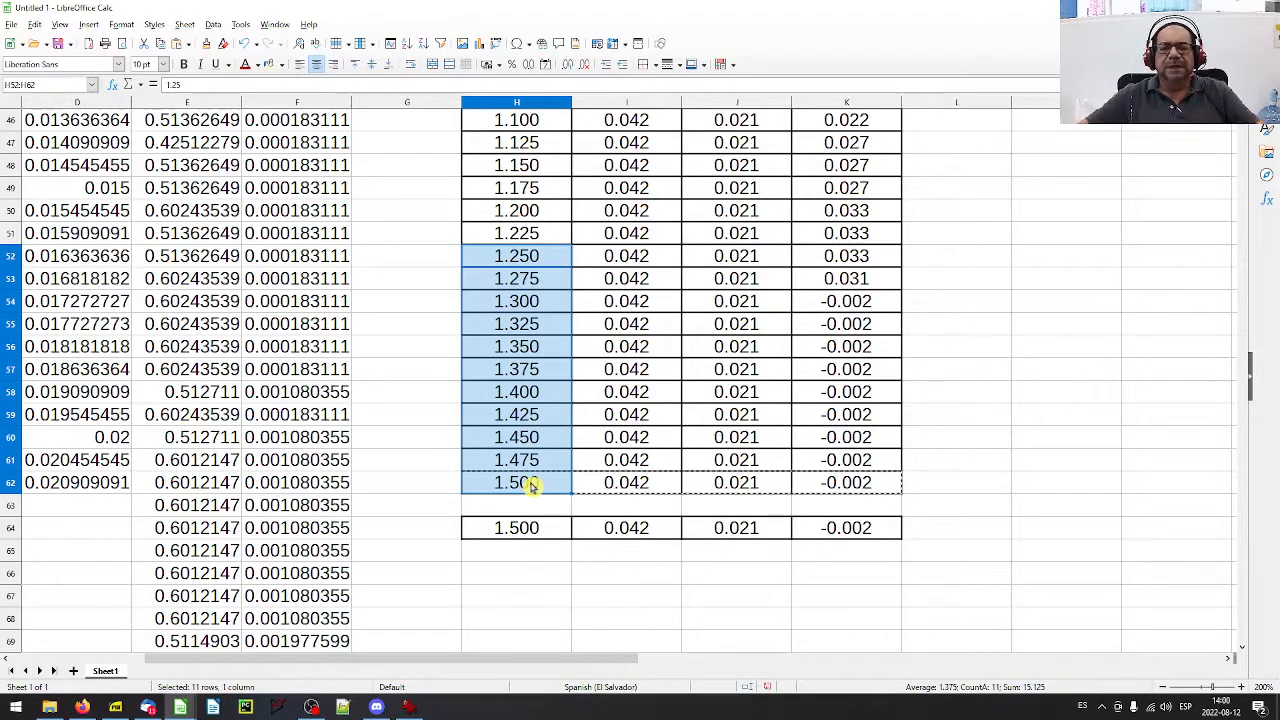
scroll(639, 455, "up", 15)
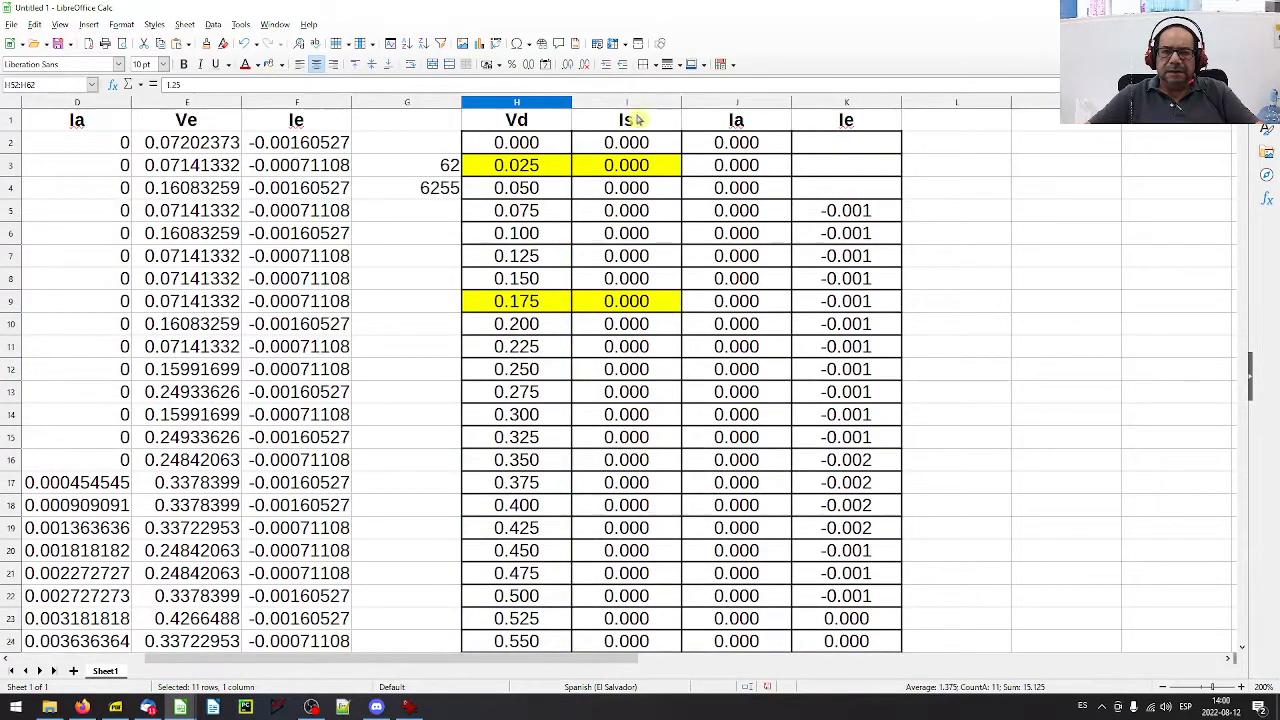
left_click(636, 117)
scroll(614, 262, "down", 2)
scroll(614, 262, "down", 12)
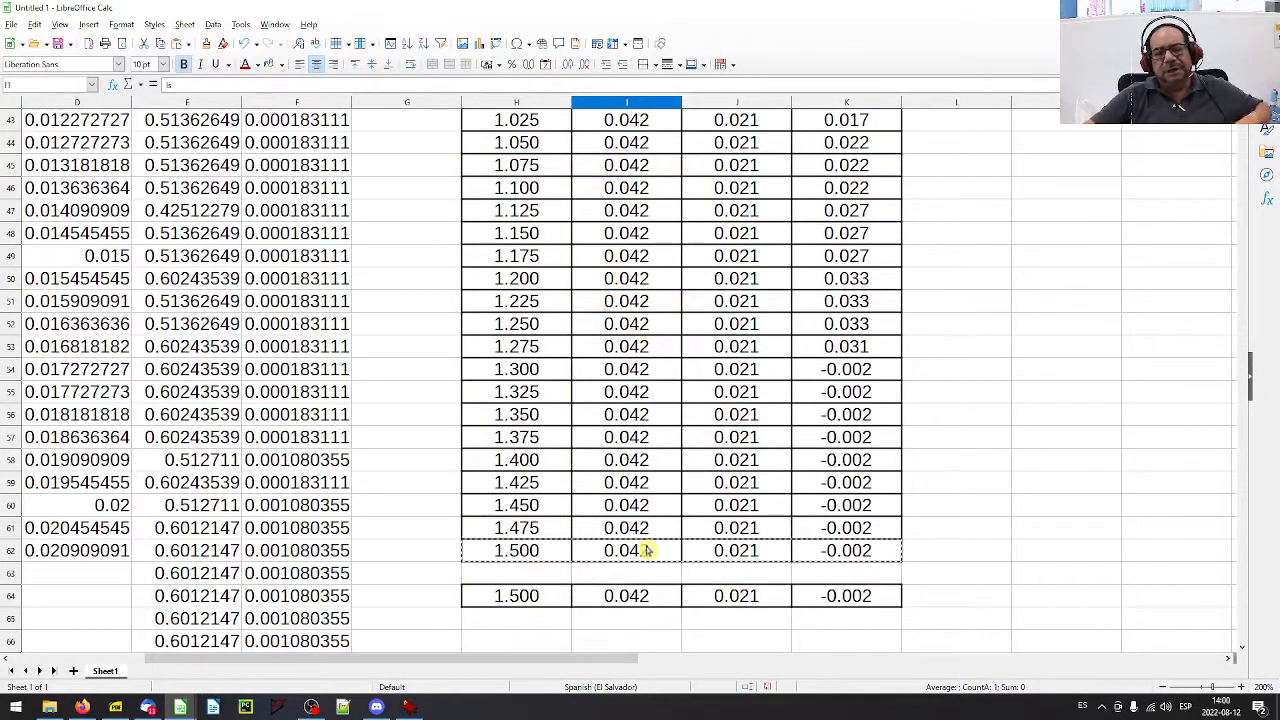
left_click(647, 549)
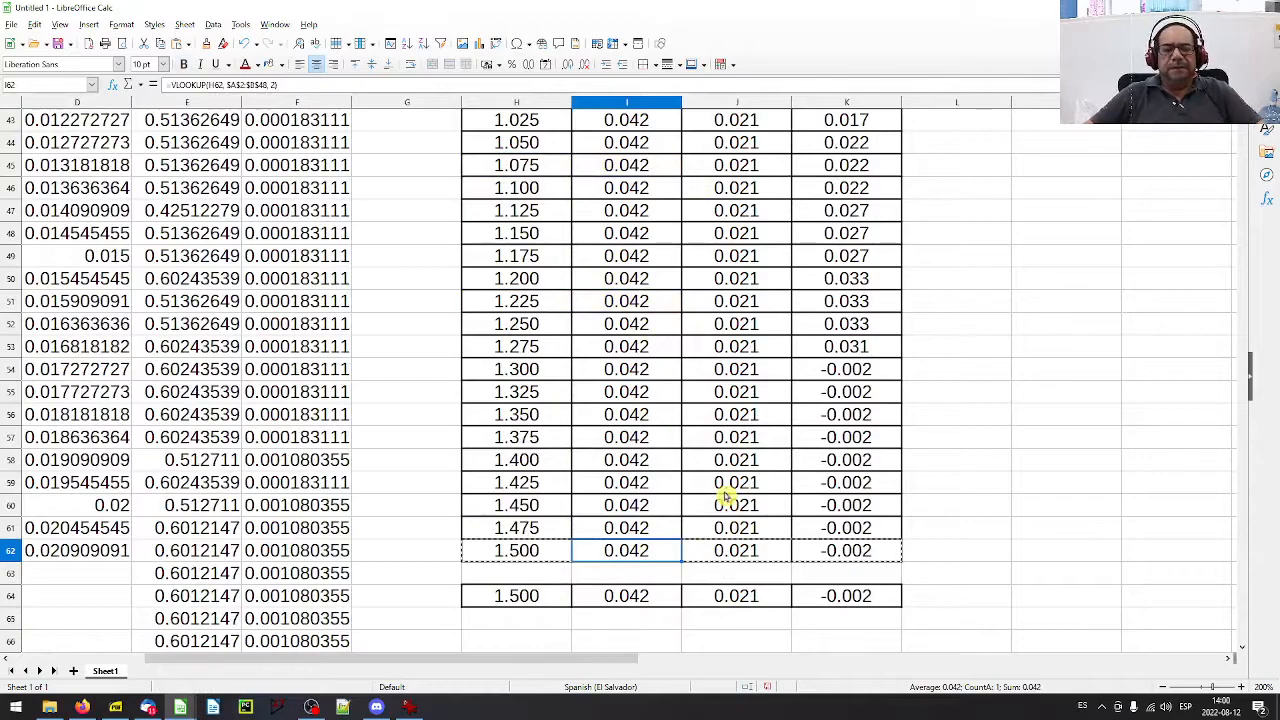
- Inspect where the source data columns end, checking the last analytical Ia value in D62 and the last simulated Is value in B48
left_click(73, 558)
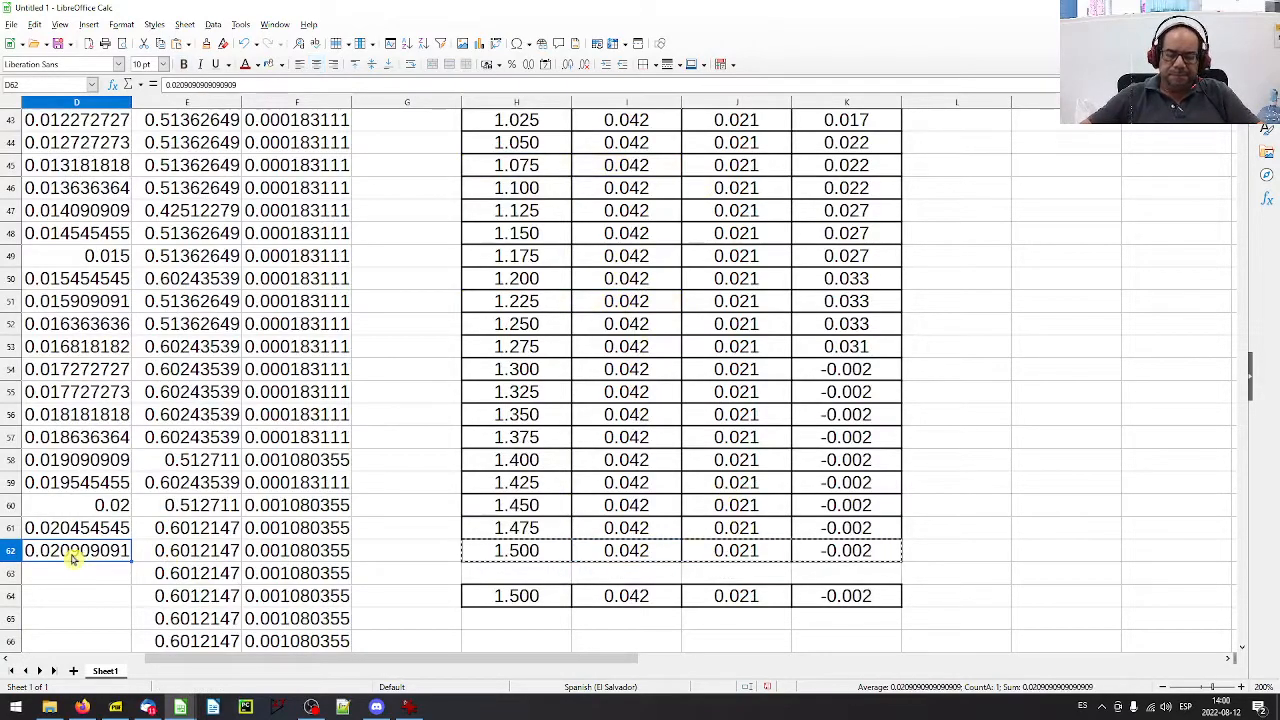
key("Left")
key("Left")
key("Left")
key("Up")
key("Up")
key("Up")
key("Up")
key("Up")
key("Up")
key("Up")
key("Up")
key("Up")
key("Up")
key("Up")
key("Up")
key("Up")
key("Right")
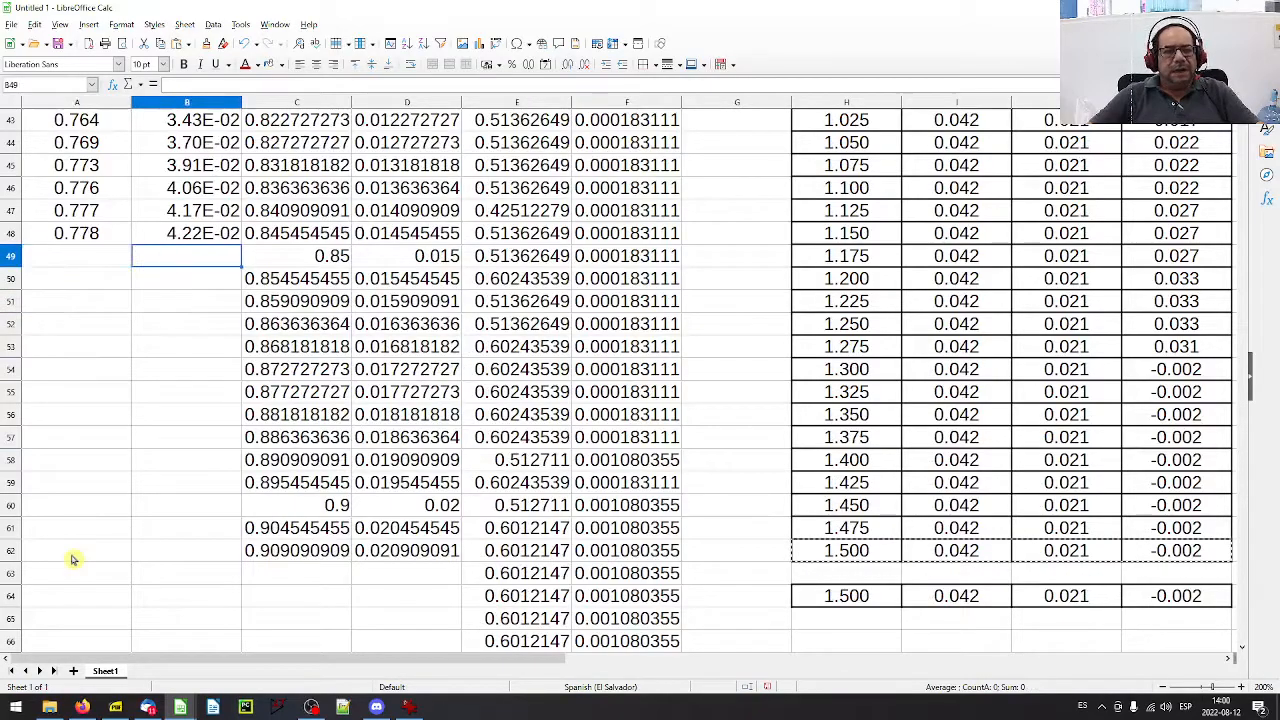
left_click(195, 236)
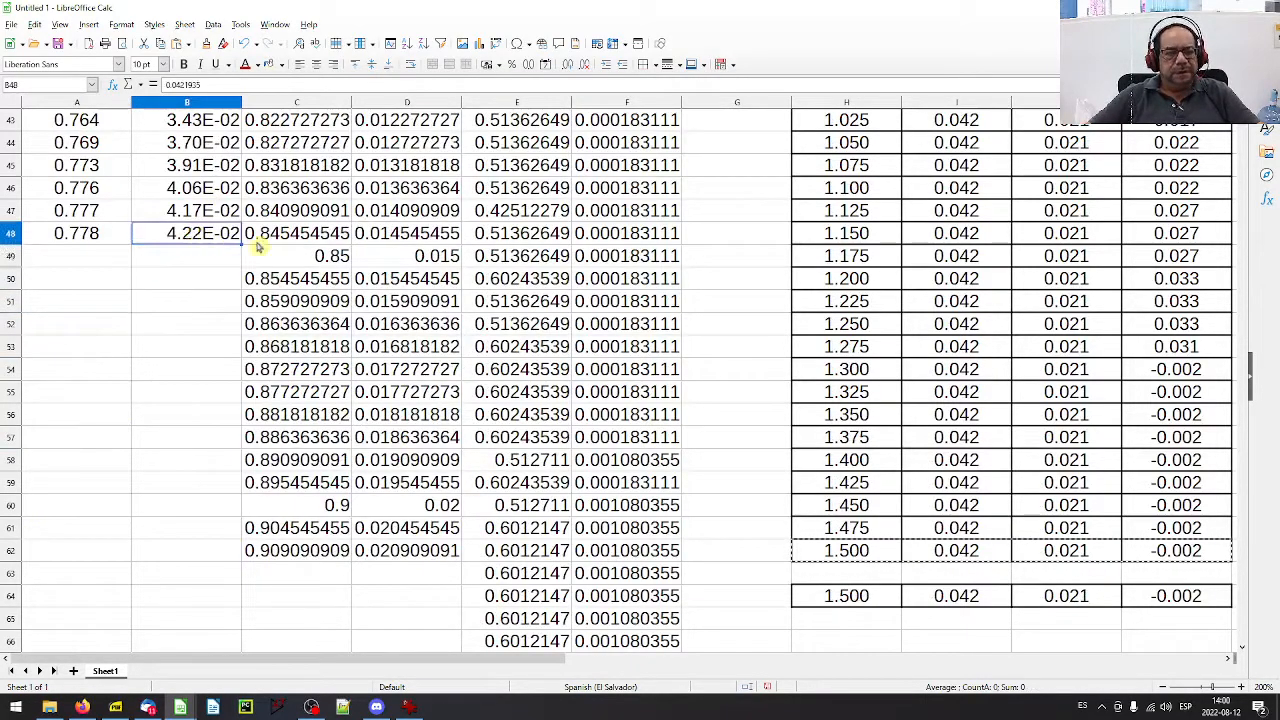
scroll(378, 290, "up", 14)
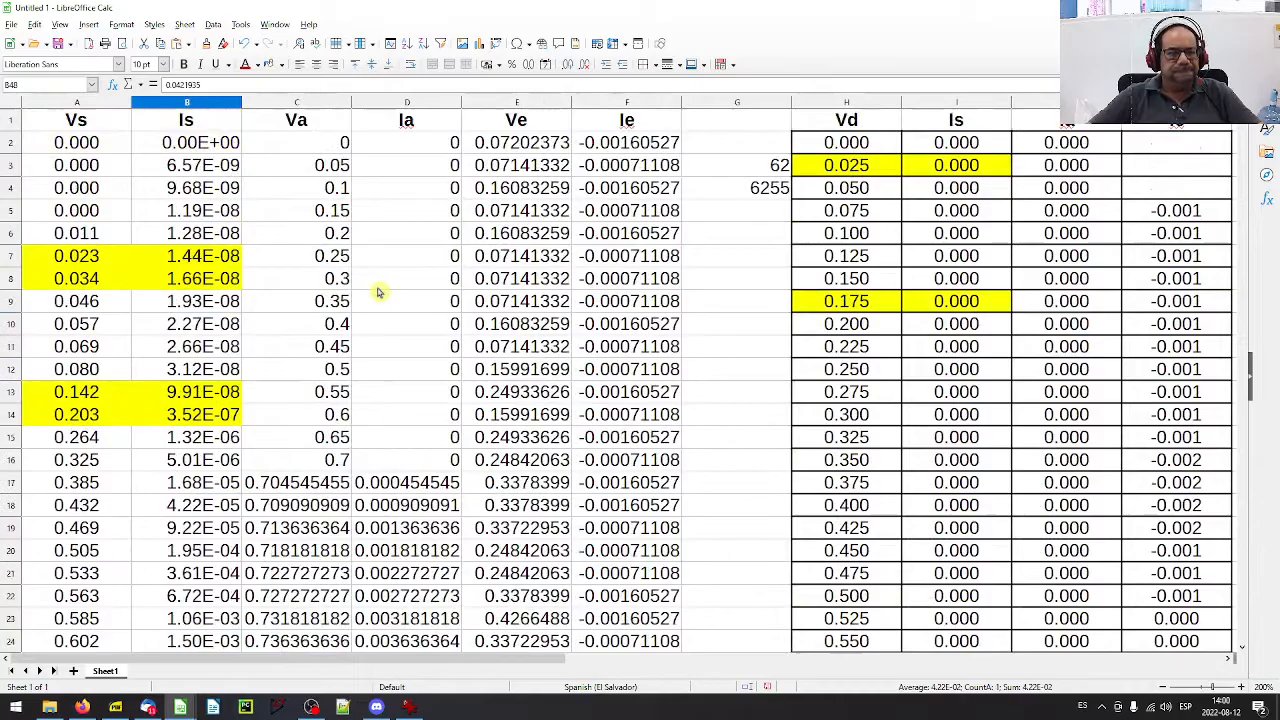
scroll(378, 290, "down", 16)
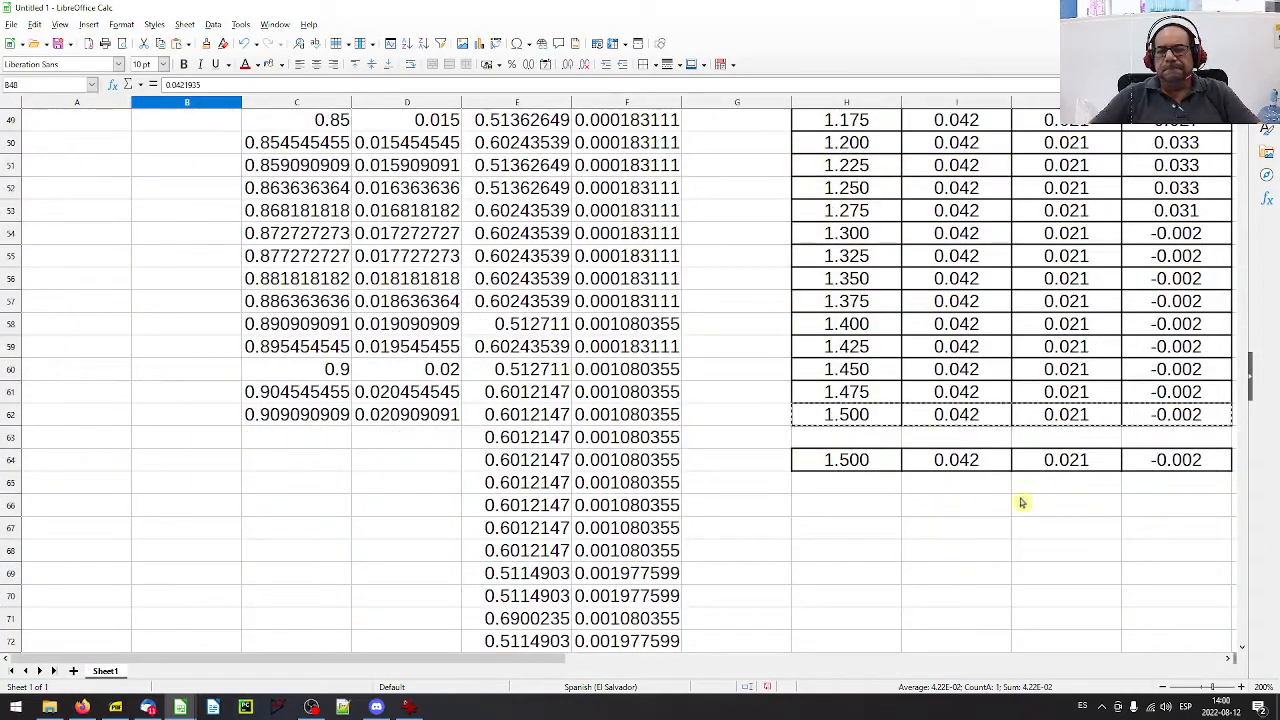
- Enter =MAX(B2:B48) in I65 to get the maximum simulated current Is
left_click(965, 492)
type("=m")
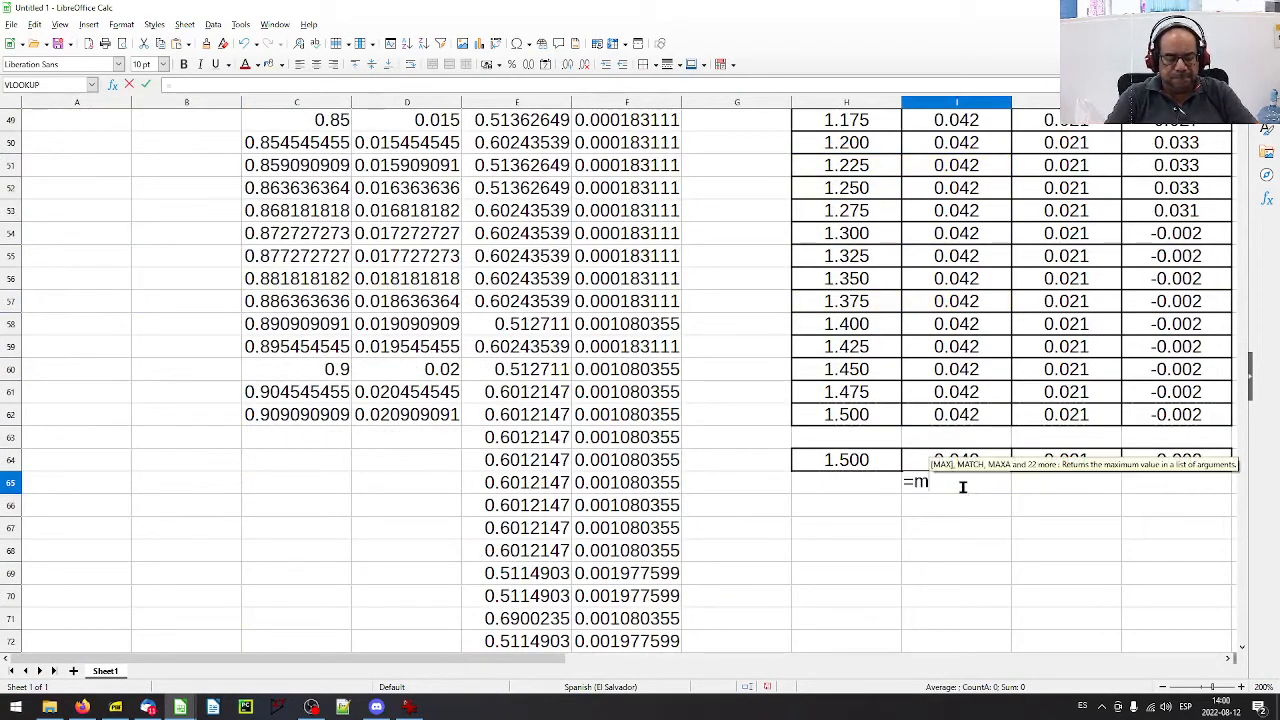
type("ax(")
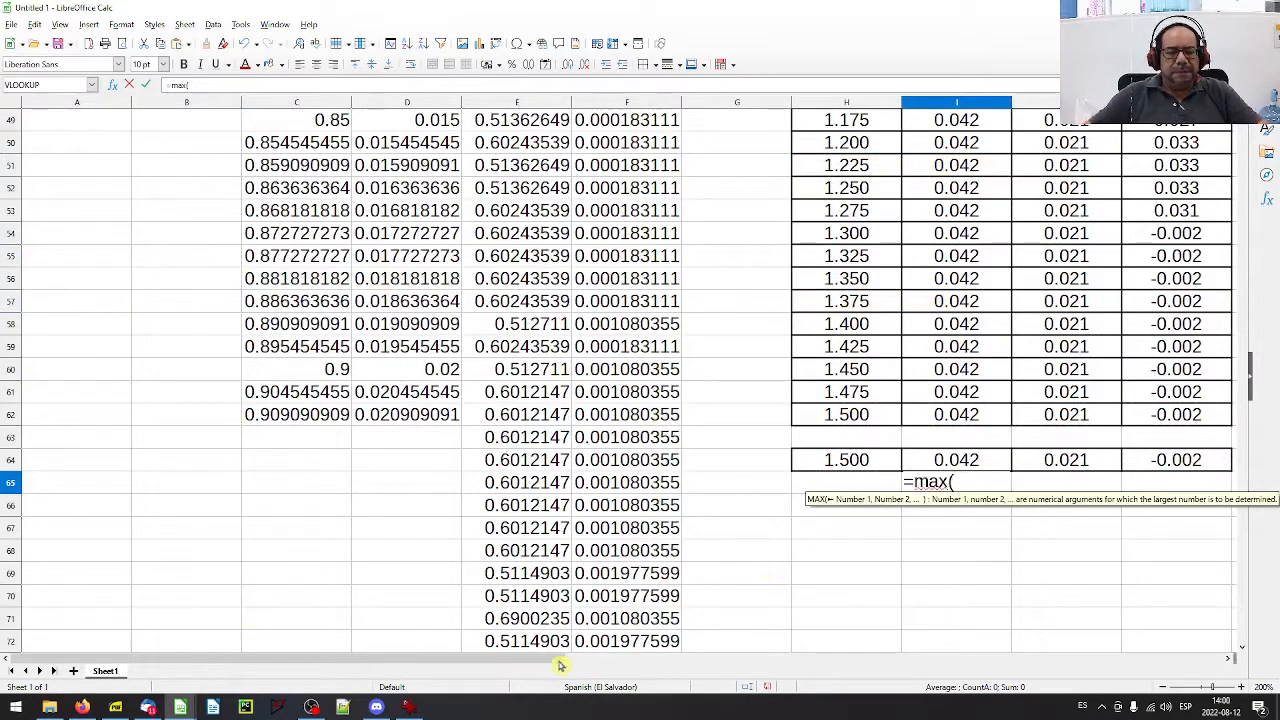
scroll(205, 310, "up", 5)
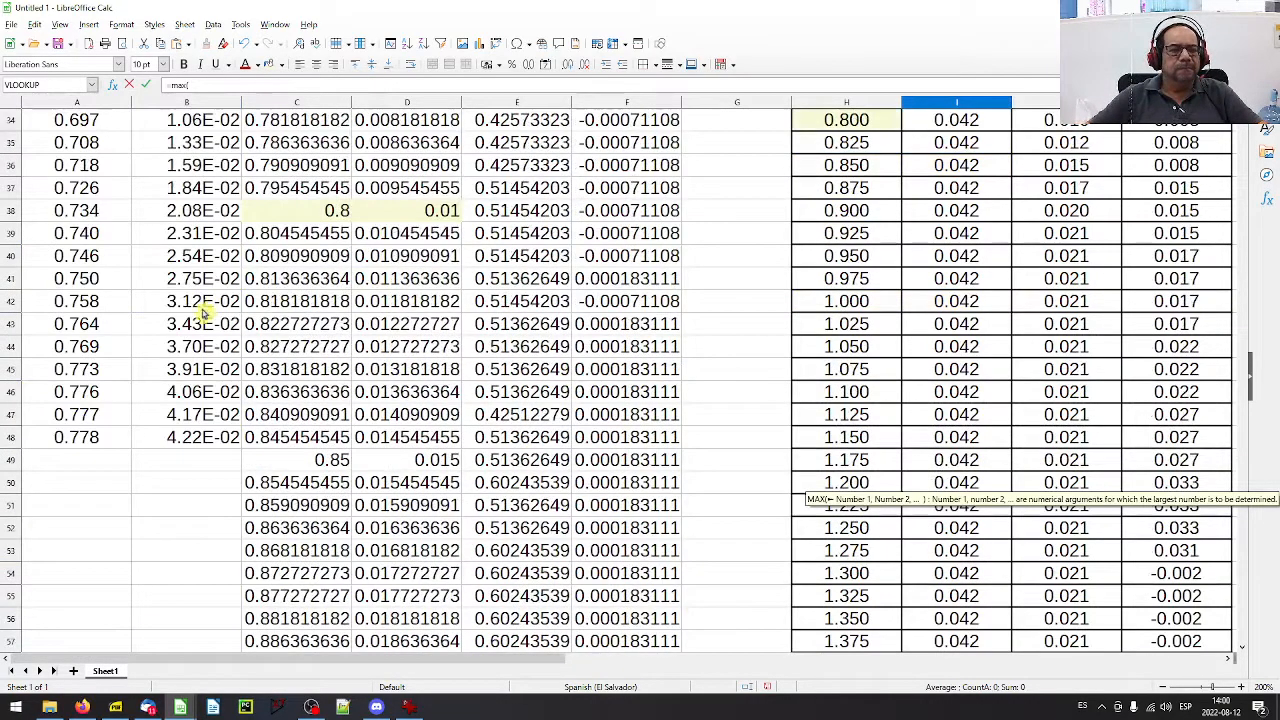
left_click_drag(212, 443, 205, 140)
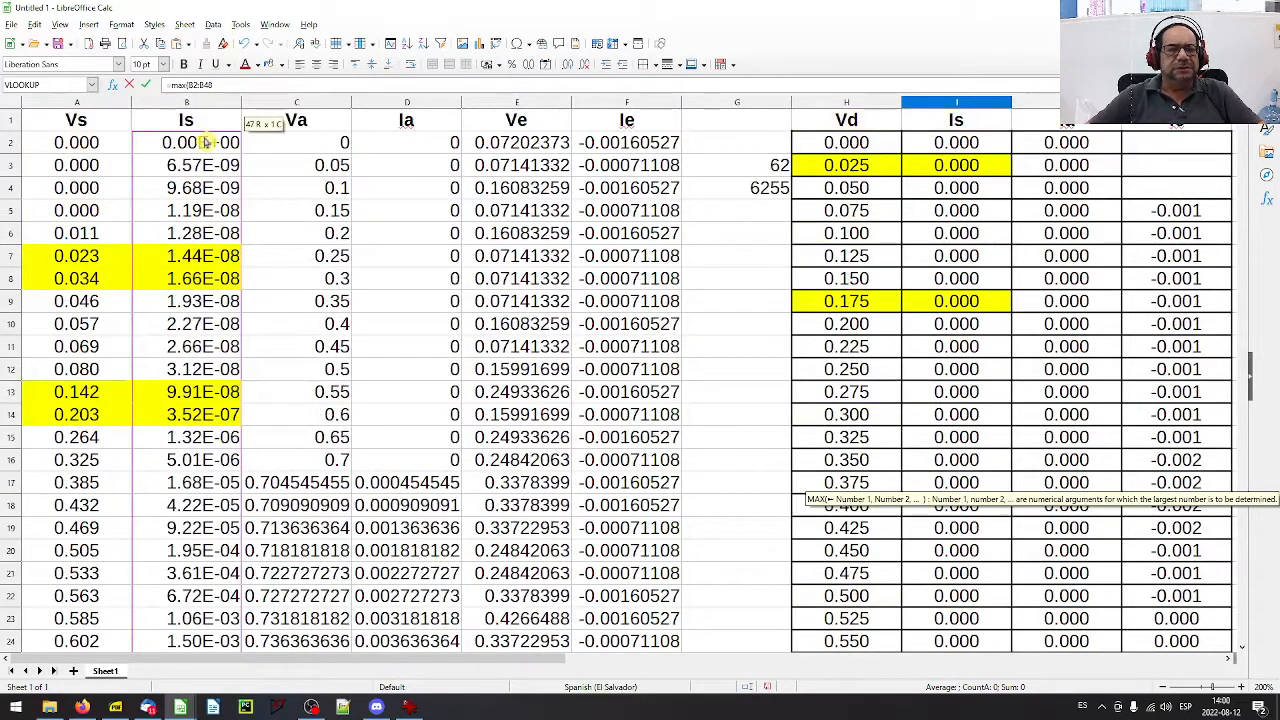
left_click(243, 87)
type(")")
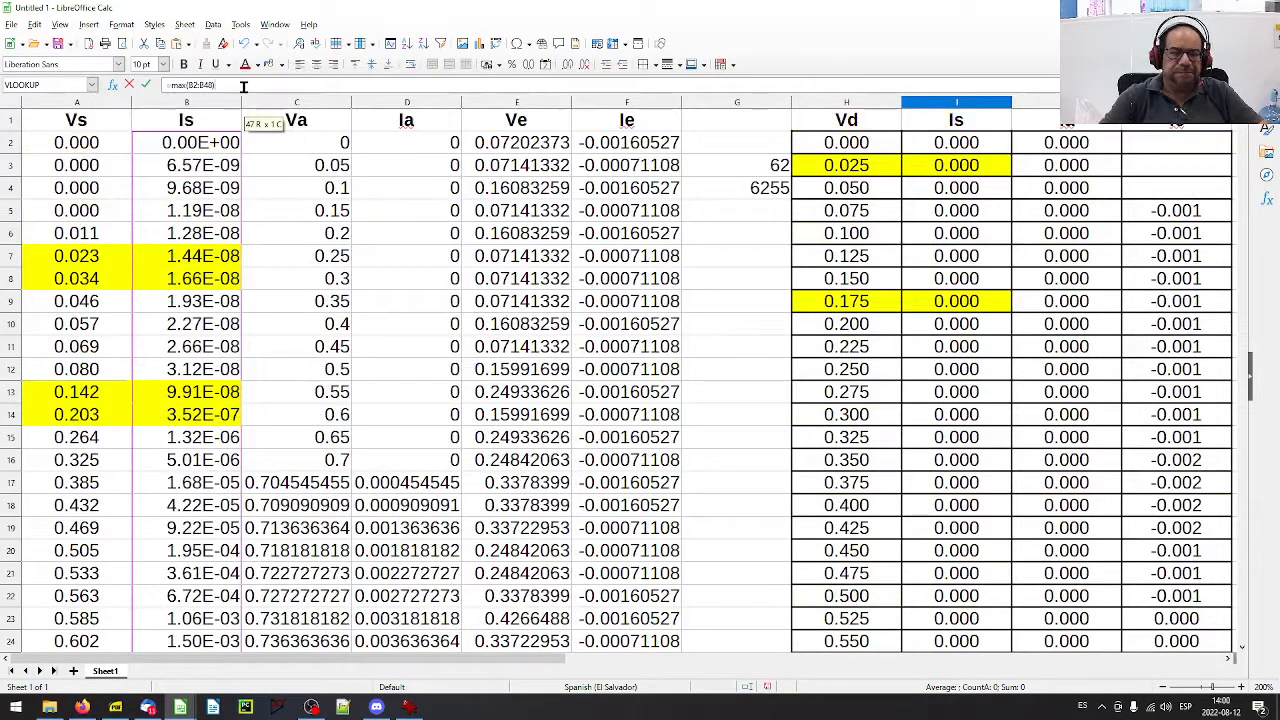
key("Return")
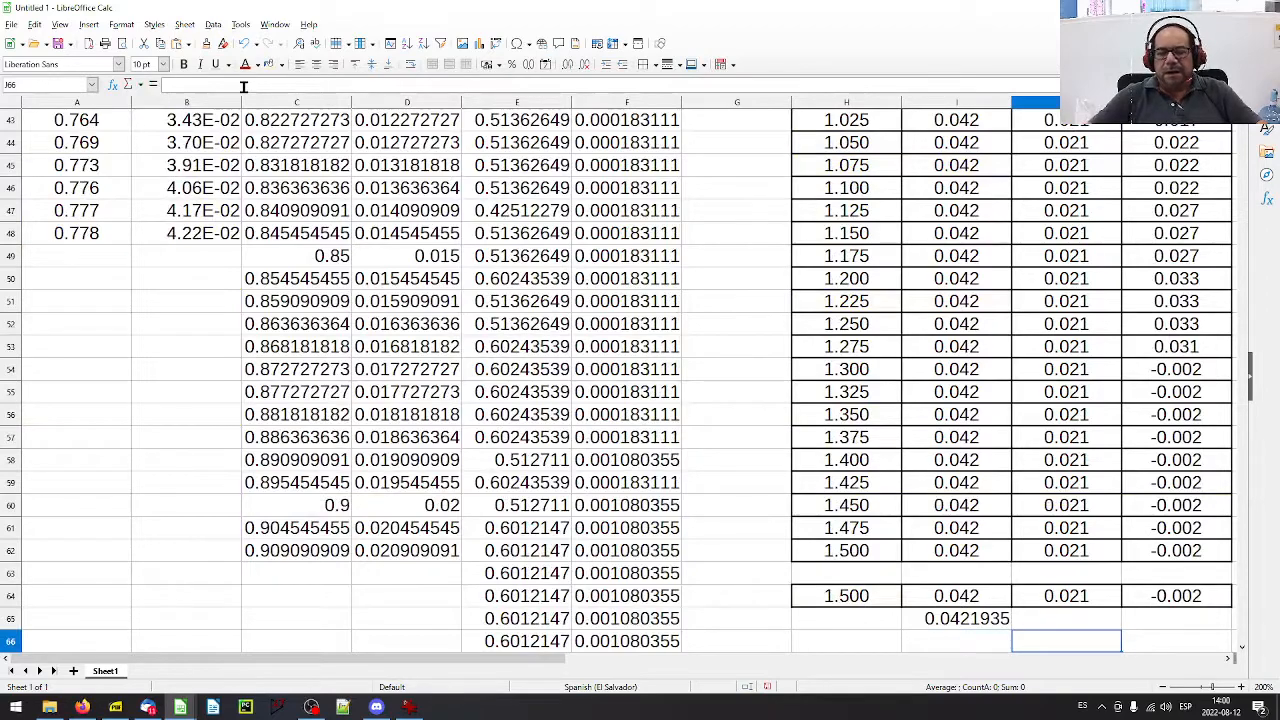
- Enter =MAX(D2:D62) in J65 for the maximum analytical current Ia, and check it against D62
key("Up")
type("=max(")
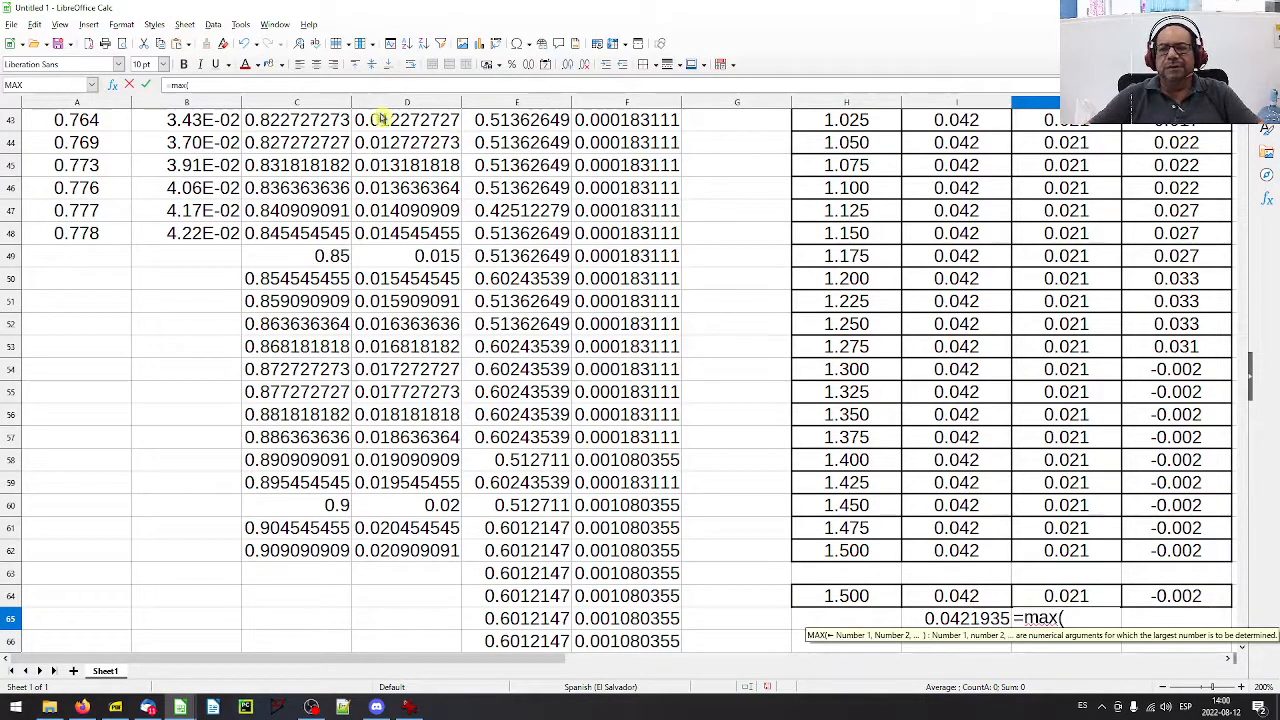
scroll(310, 213, "up", 10)
scroll(310, 213, "up", 4)
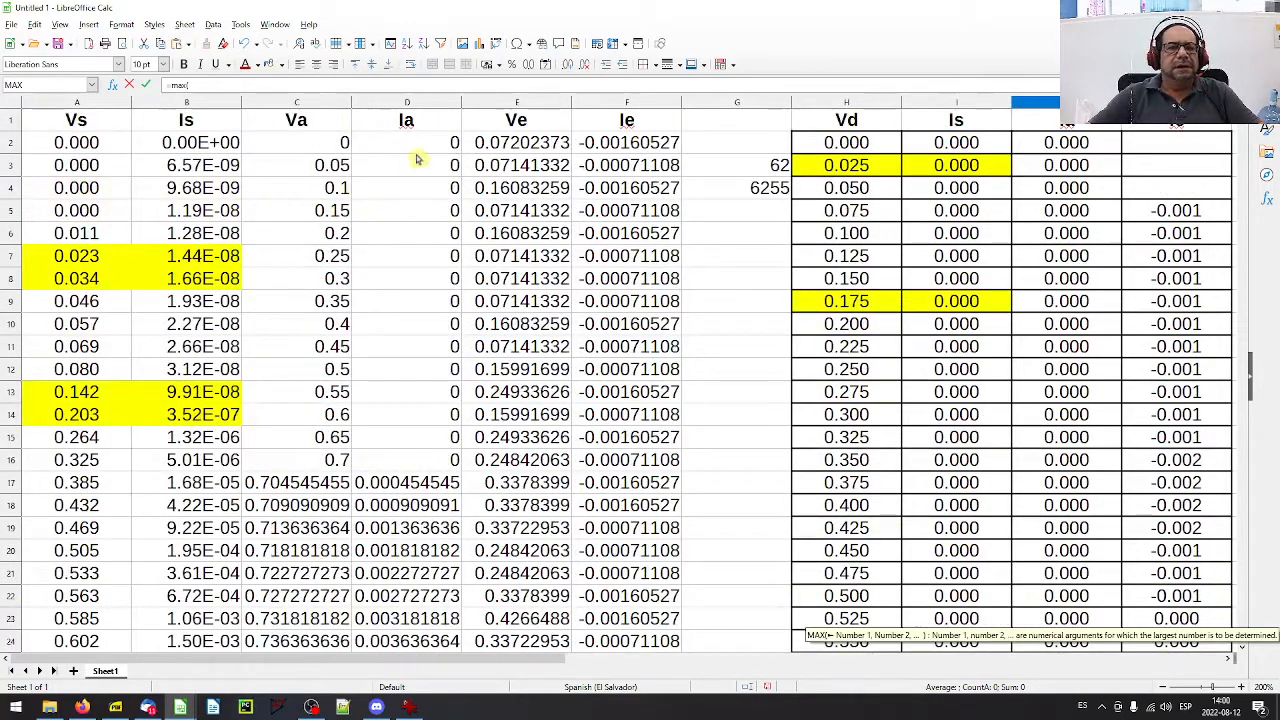
left_click_drag(418, 153, 414, 365)
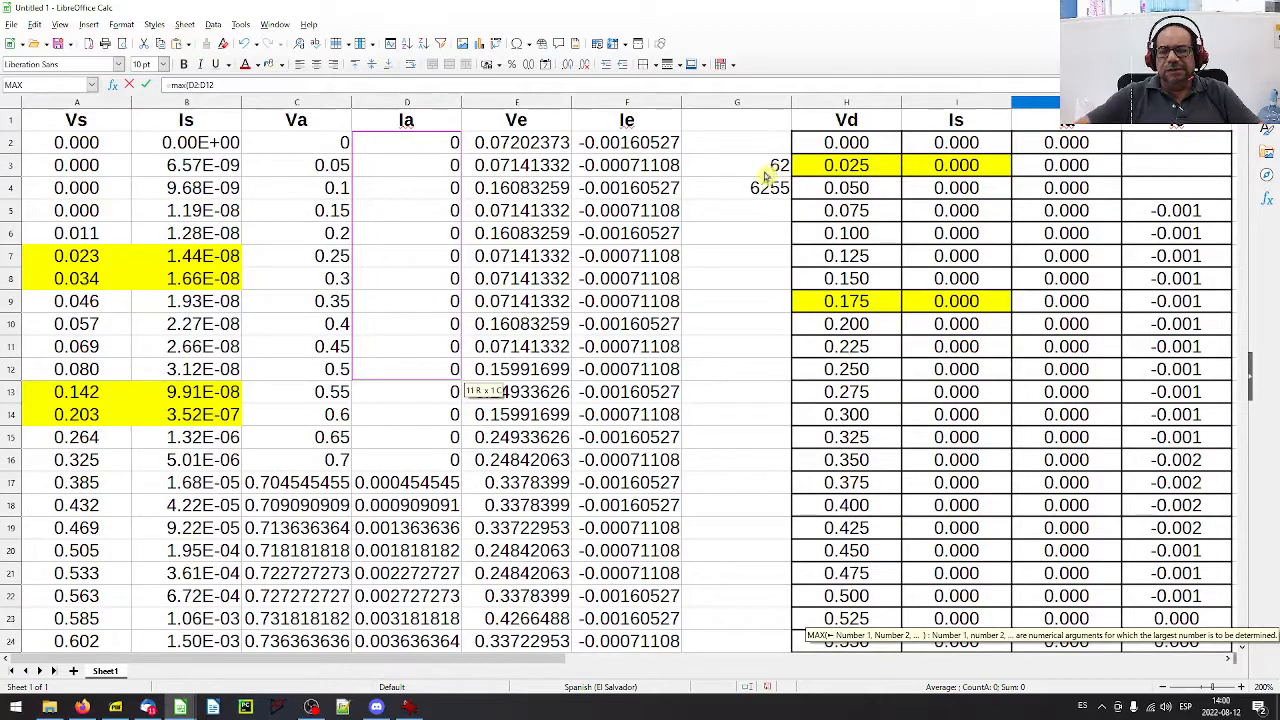
left_click(227, 85)
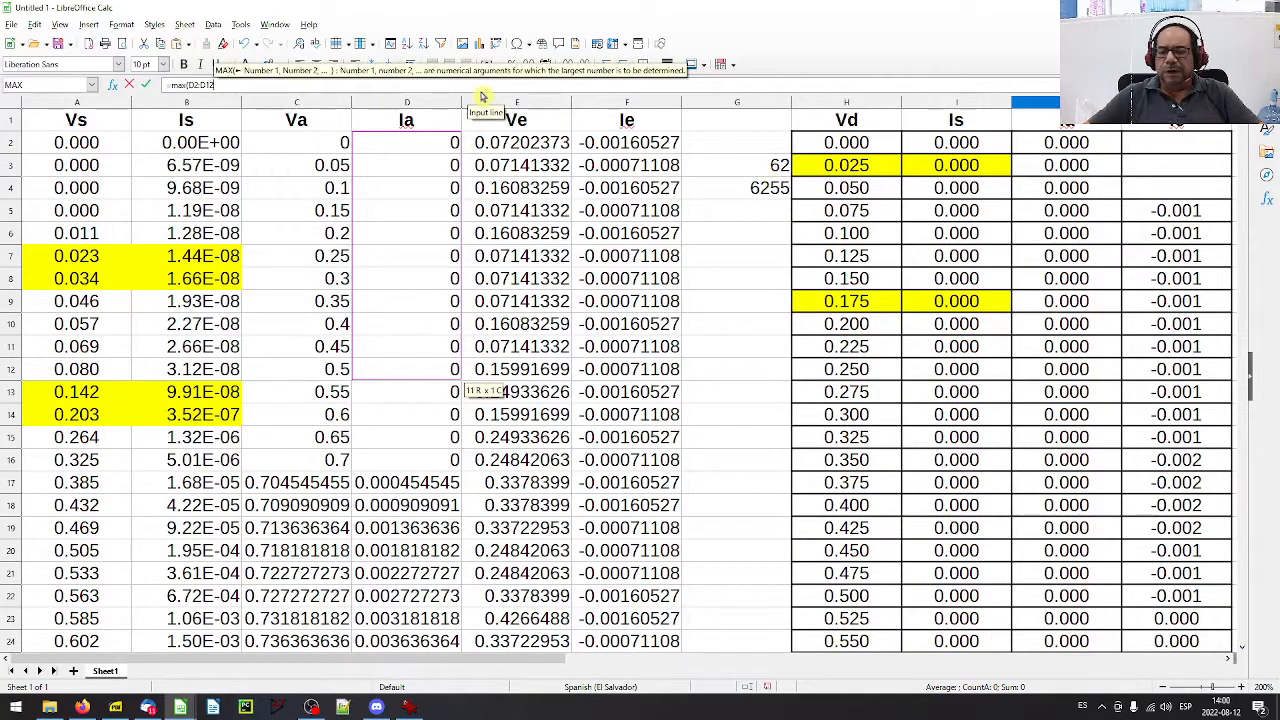
key("BackSpace")
key("BackSpace")
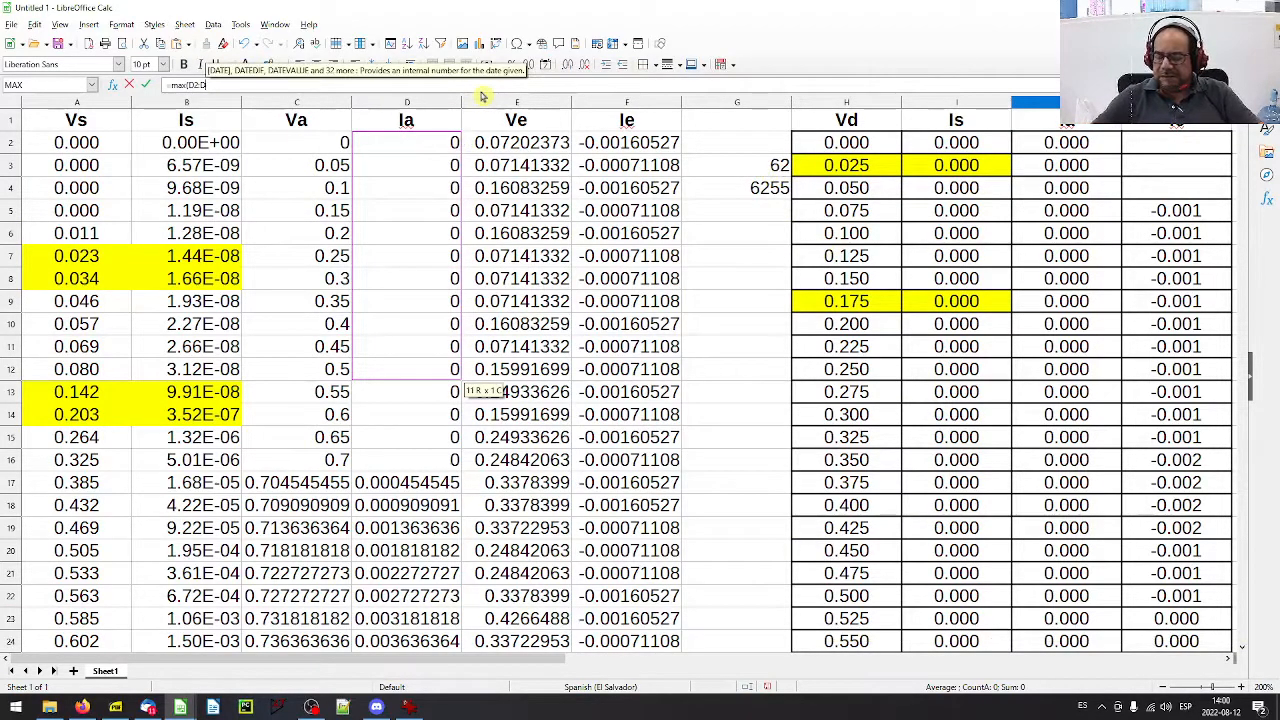
type("62")
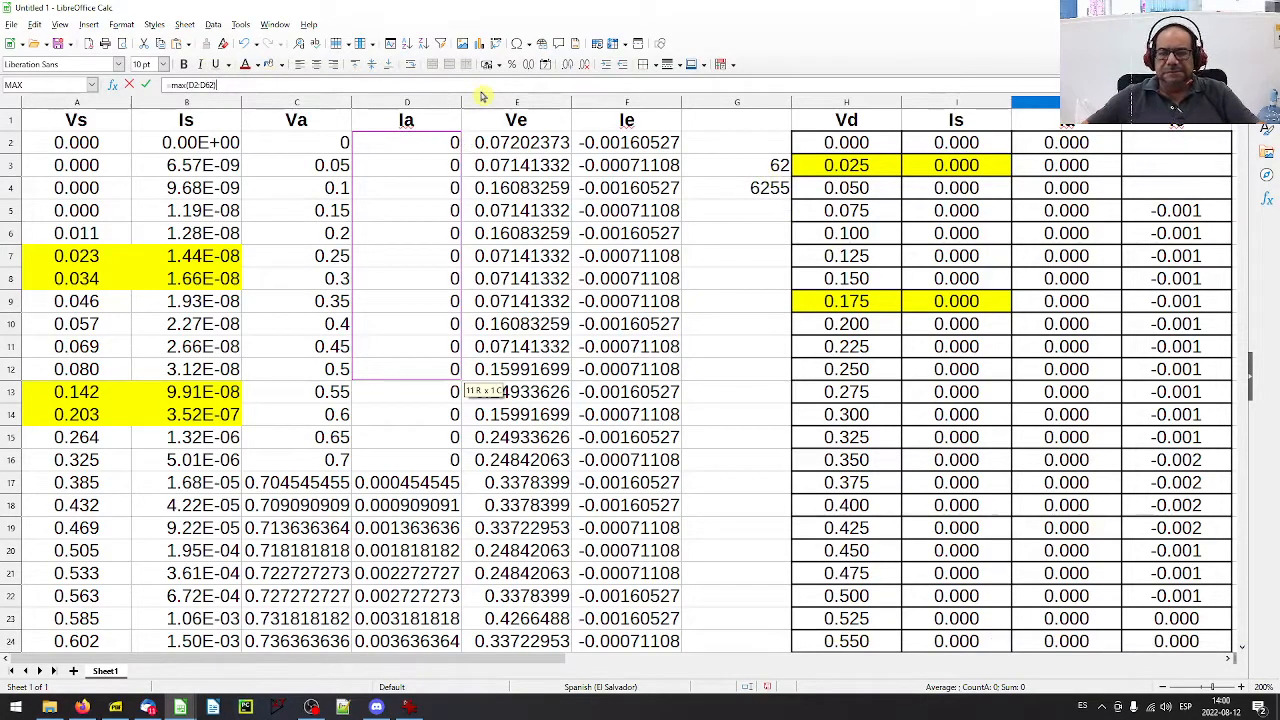
key("Return")
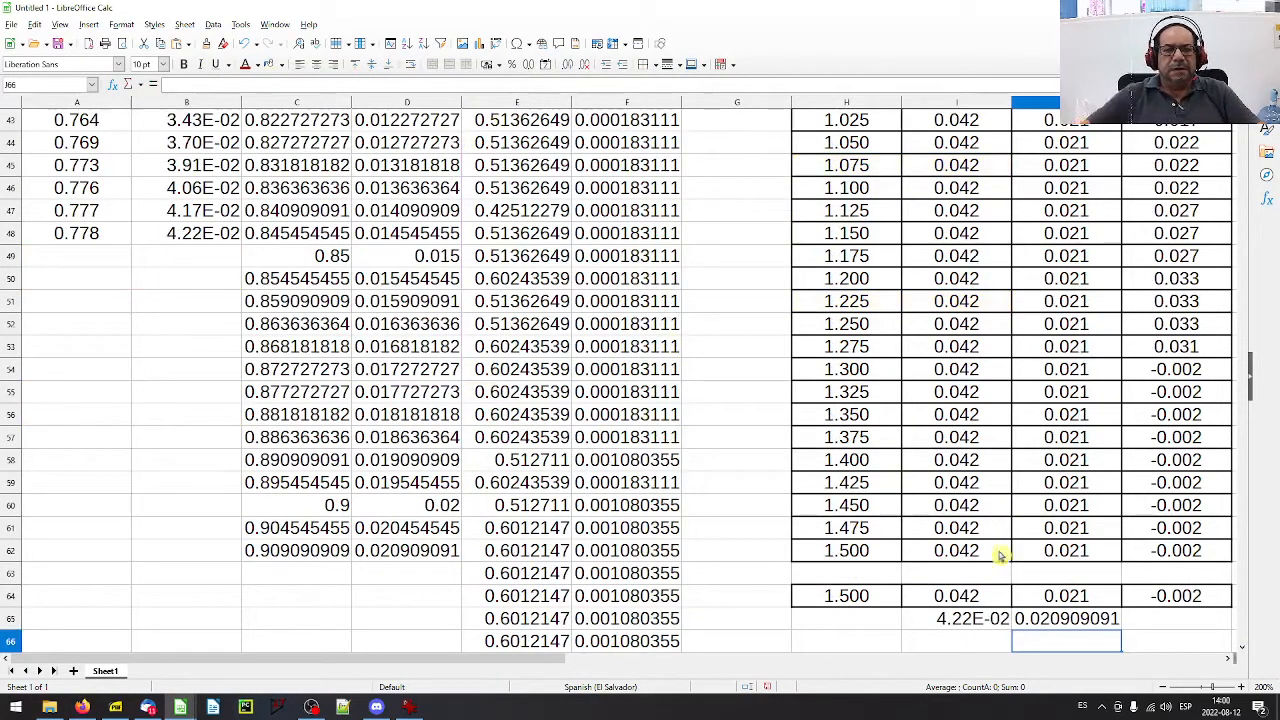
left_click(409, 555)
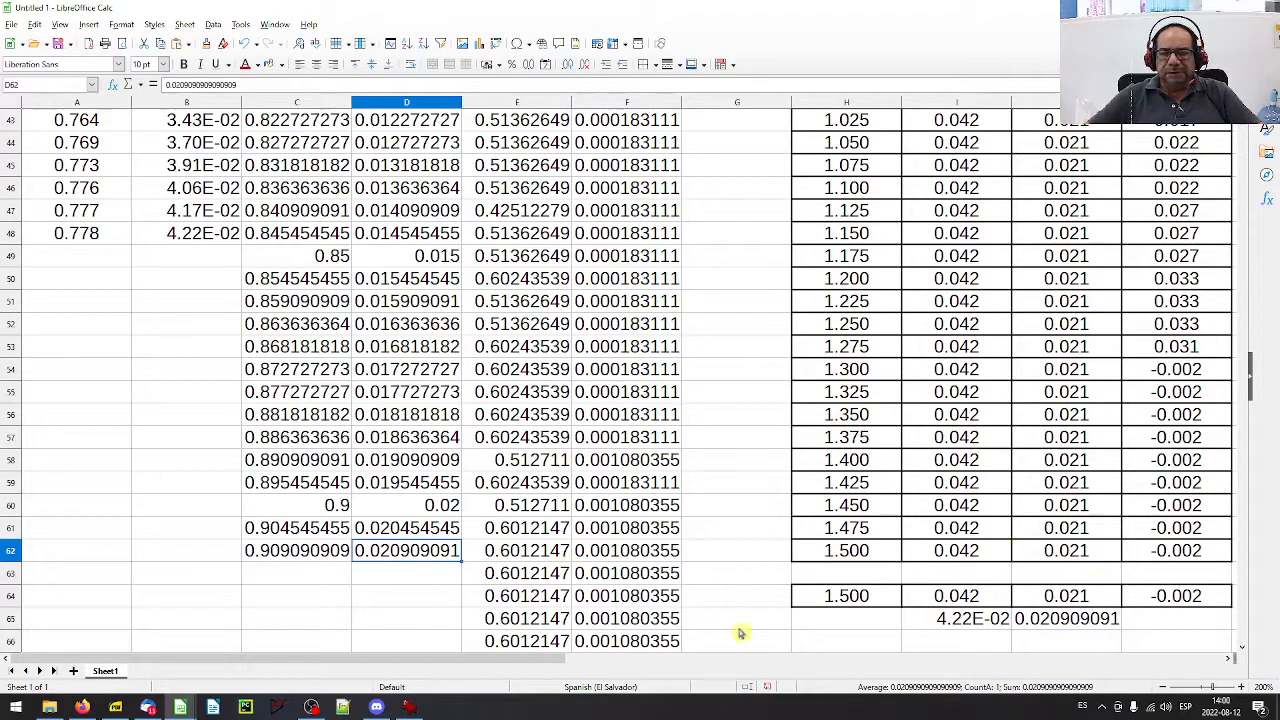
left_click(1080, 620)
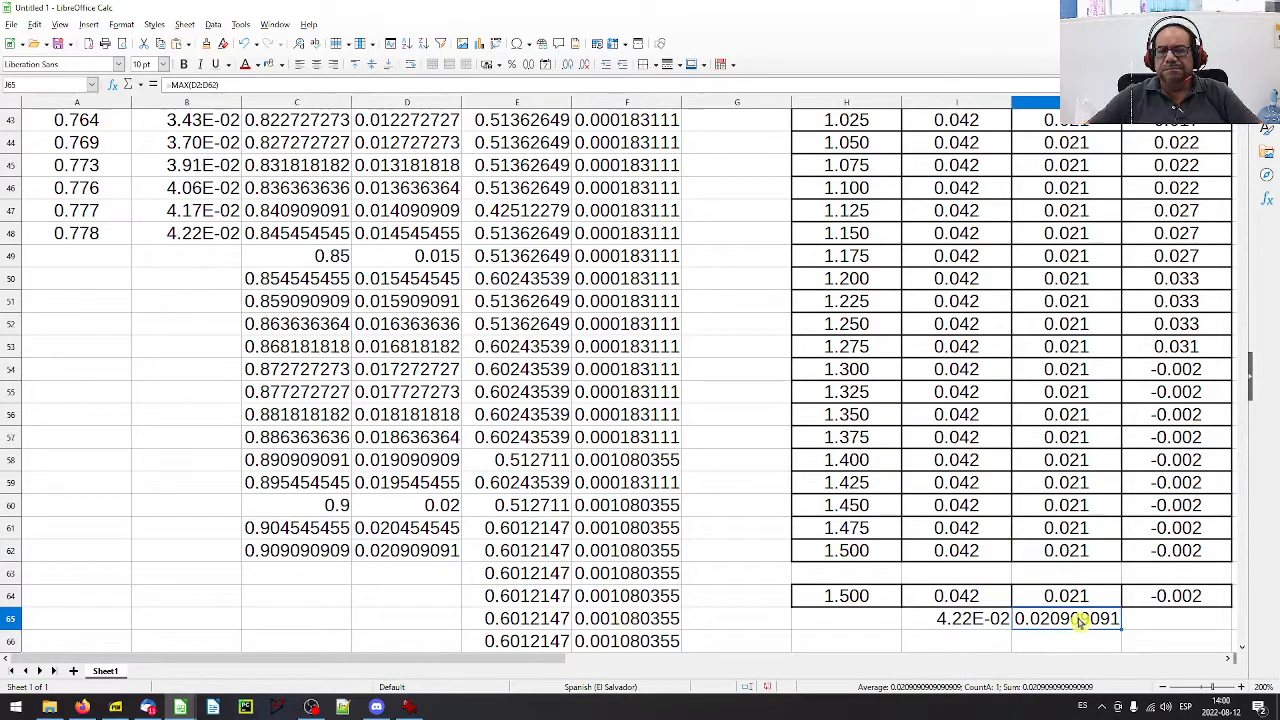
- Enter =MAX(F2:F6255) in K65 for the maximum measured current Ie, and open the formula to check its range
left_click(645, 280)
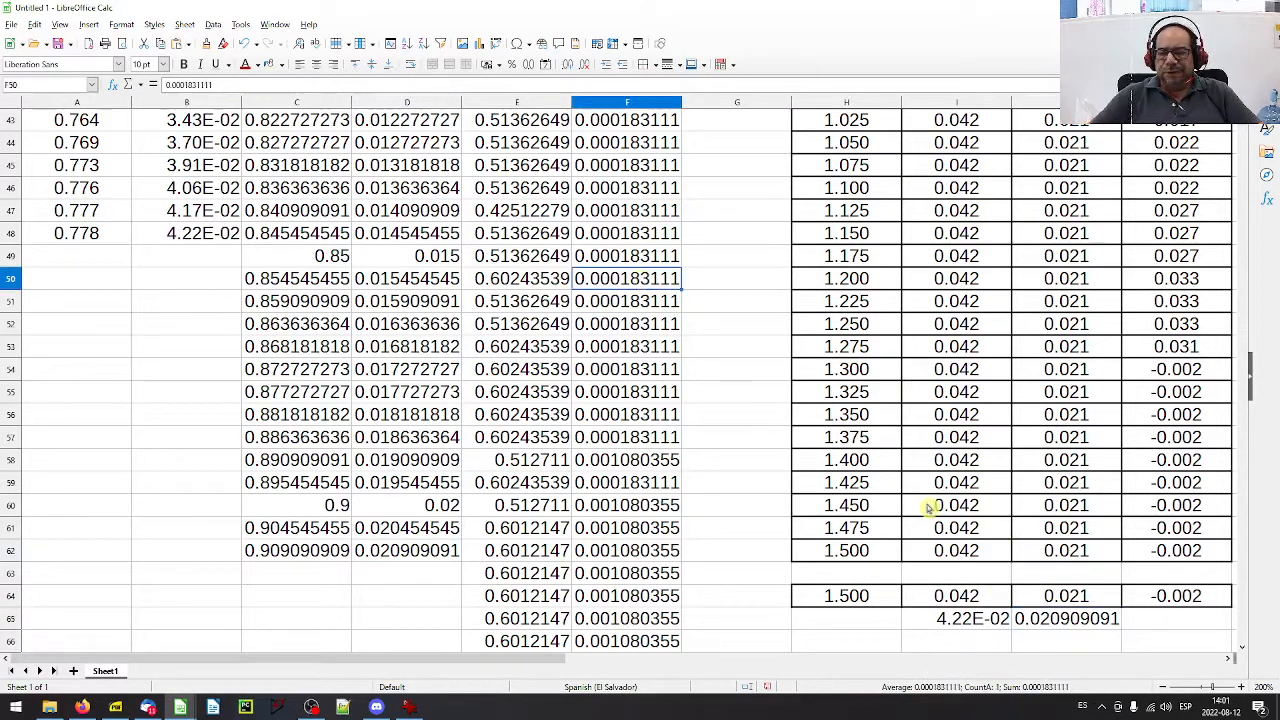
left_click(1173, 619)
type("=max(")
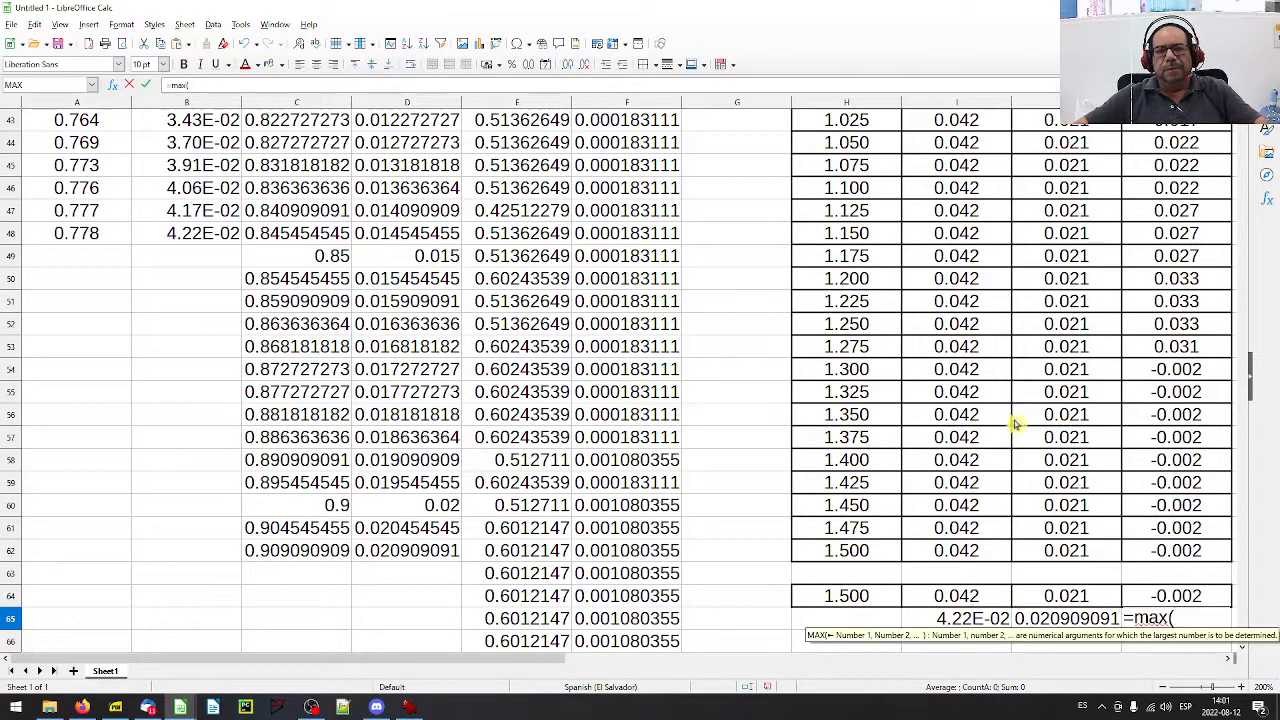
scroll(655, 240, "up", 14)
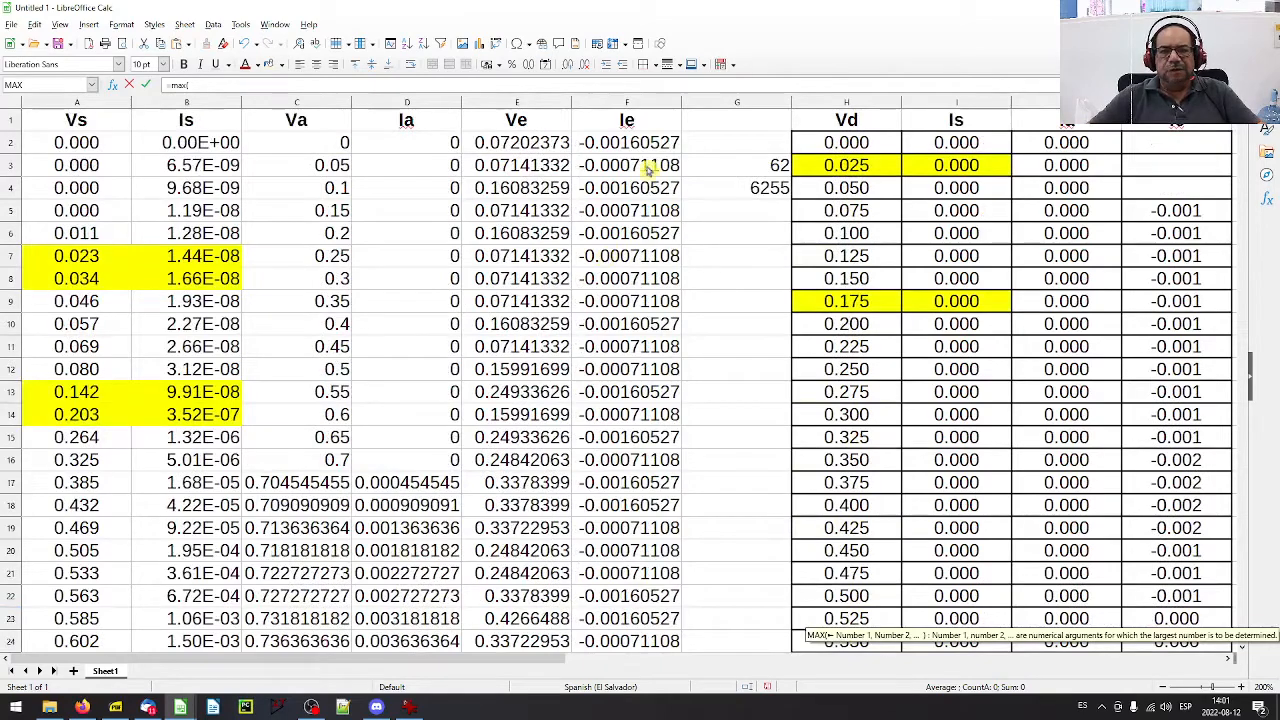
left_click_drag(643, 142, 622, 334)
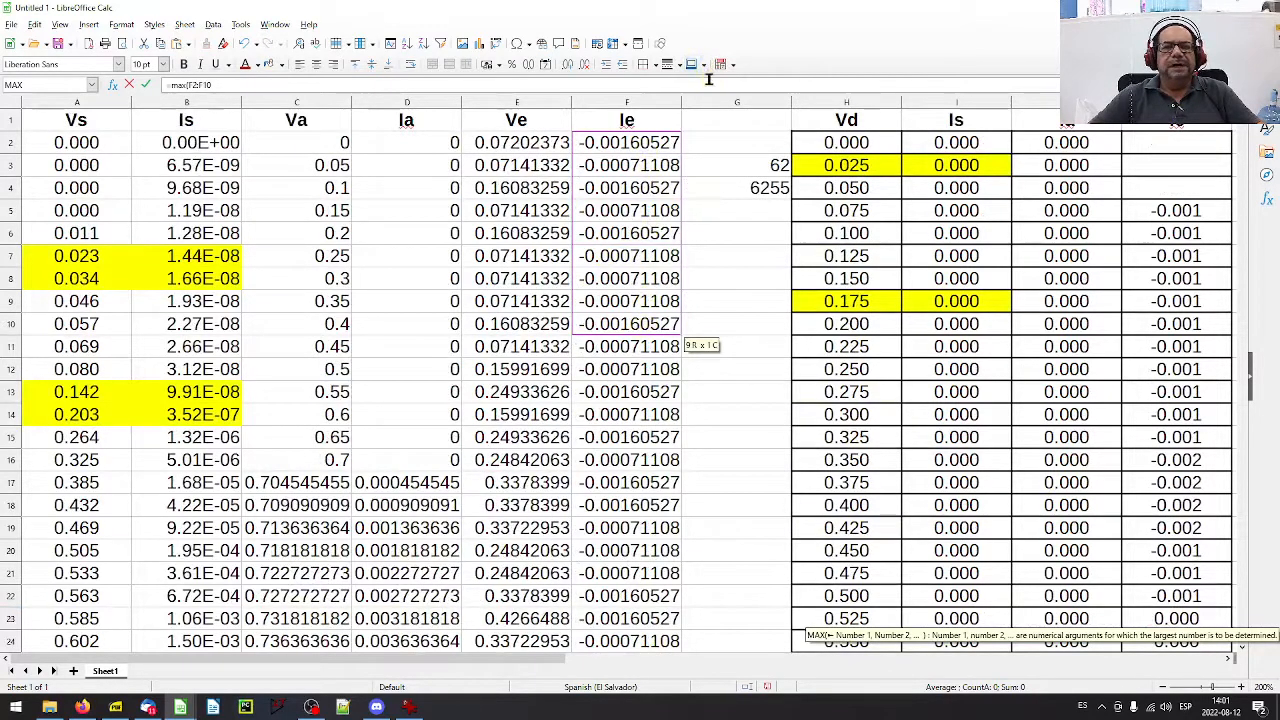
key("BackSpace")
key("BackSpace")
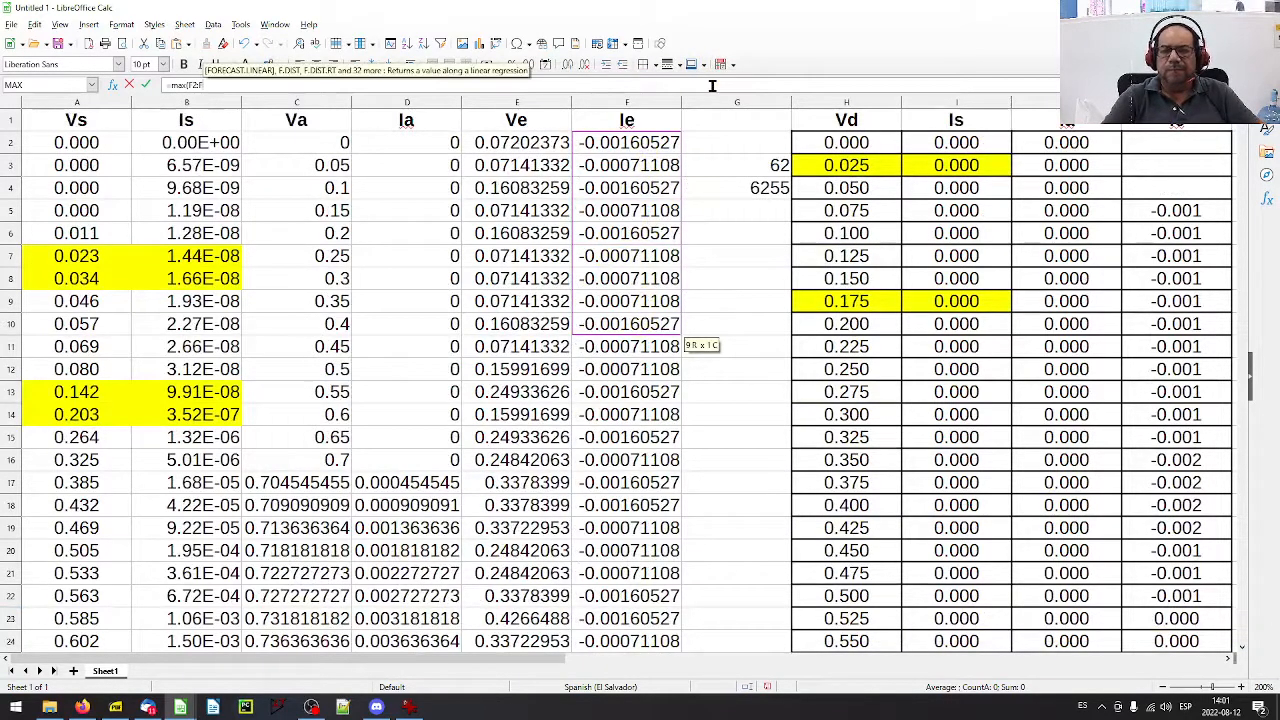
type("6")
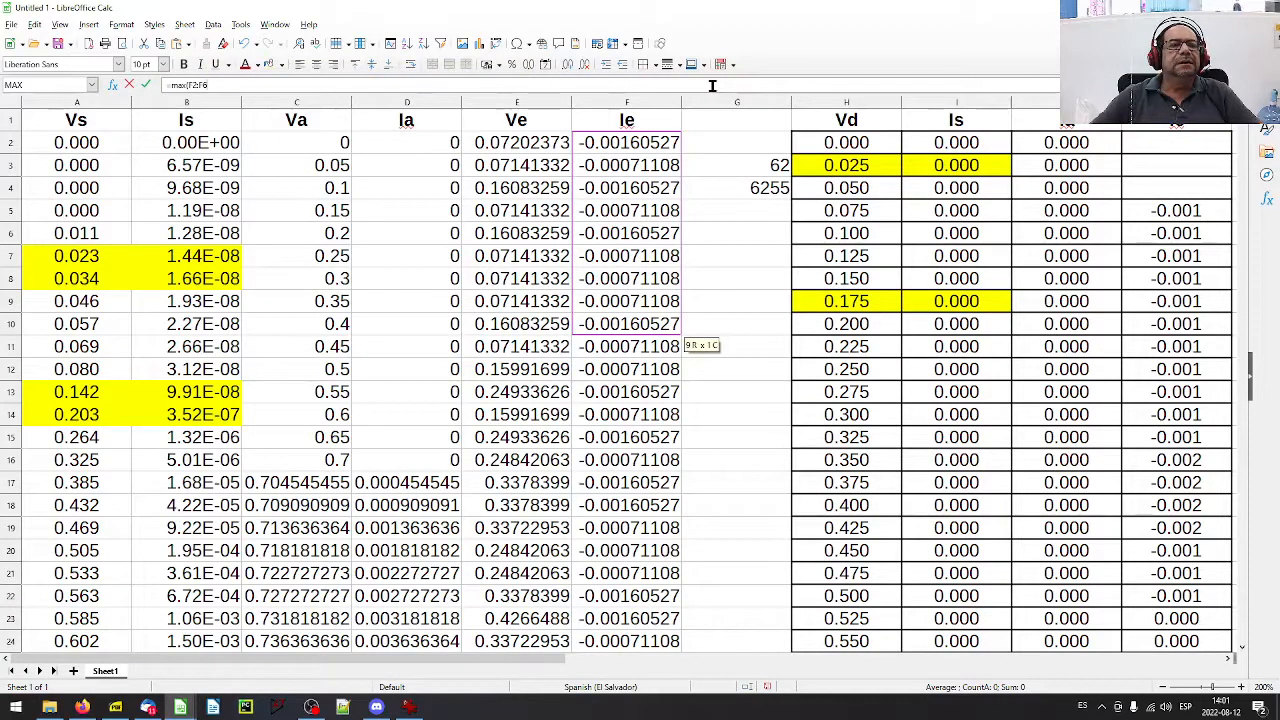
type("255")
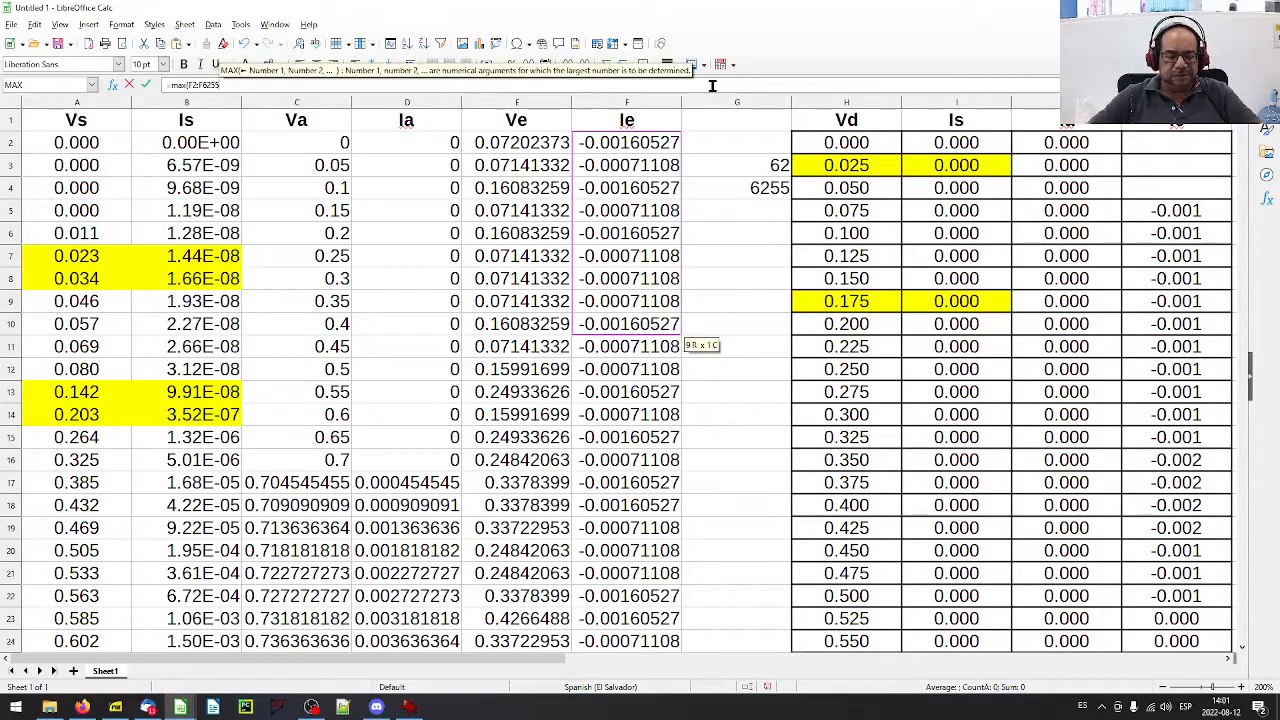
key("Return")
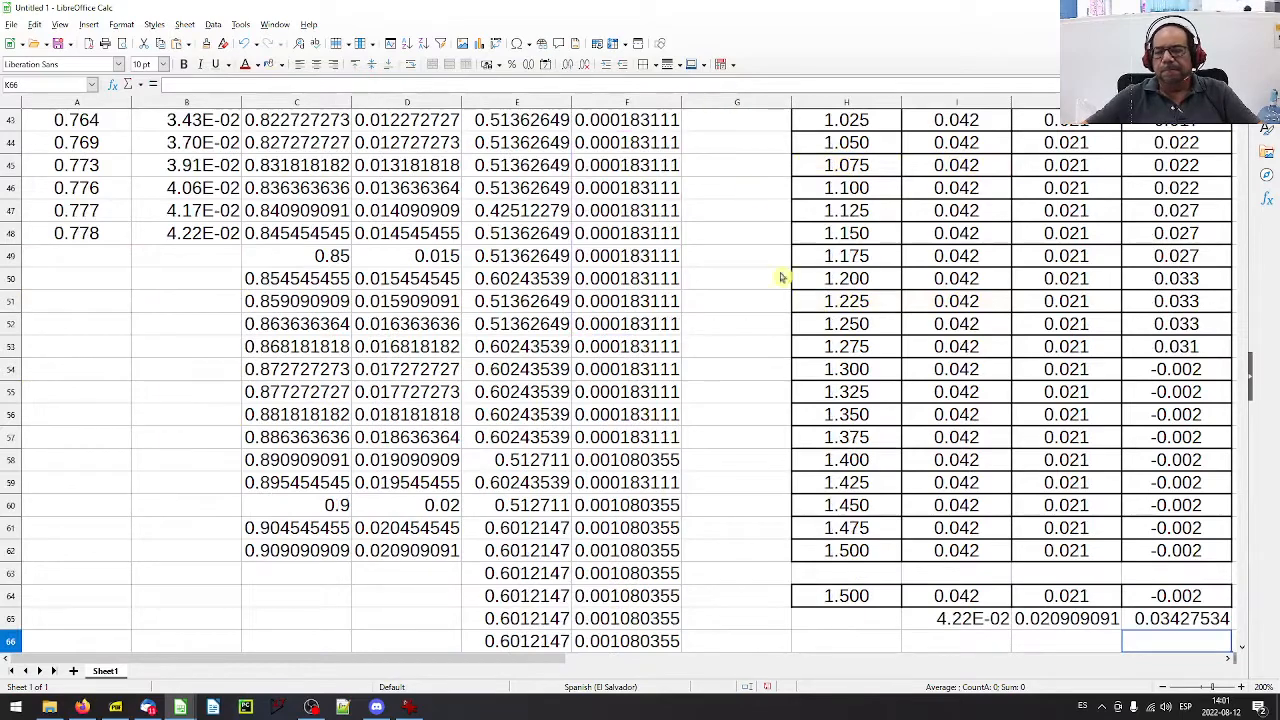
left_click(1160, 615)
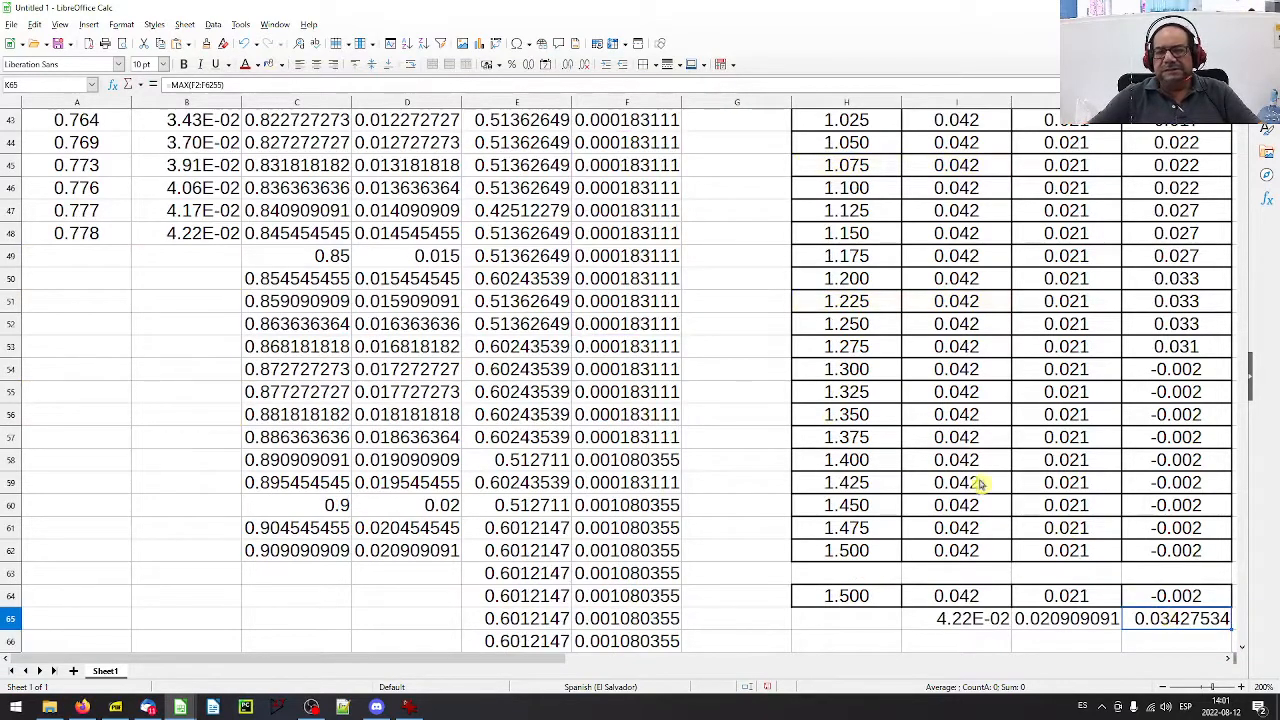
left_click(482, 88)
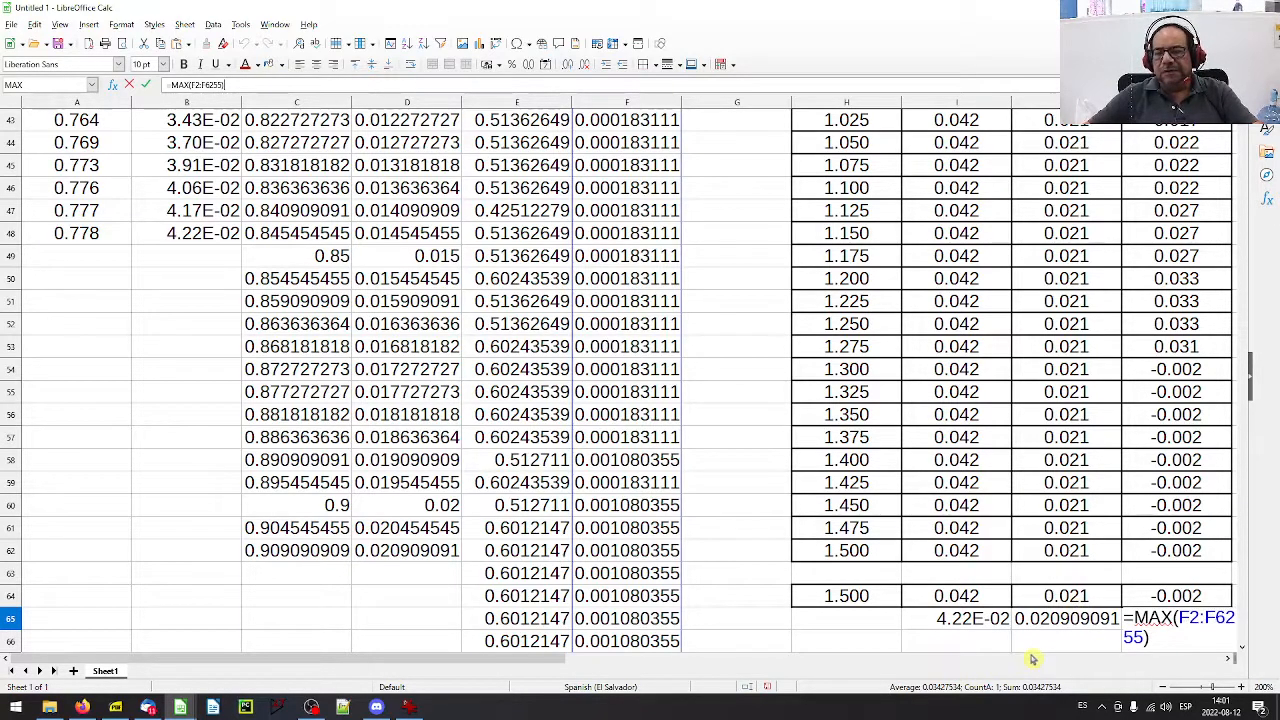
- Clone the three-decimal centred, bordered formatting of I62:K62 onto the maximum values in I65:K65
key("Escape")
left_click_drag(991, 618, 1137, 618)
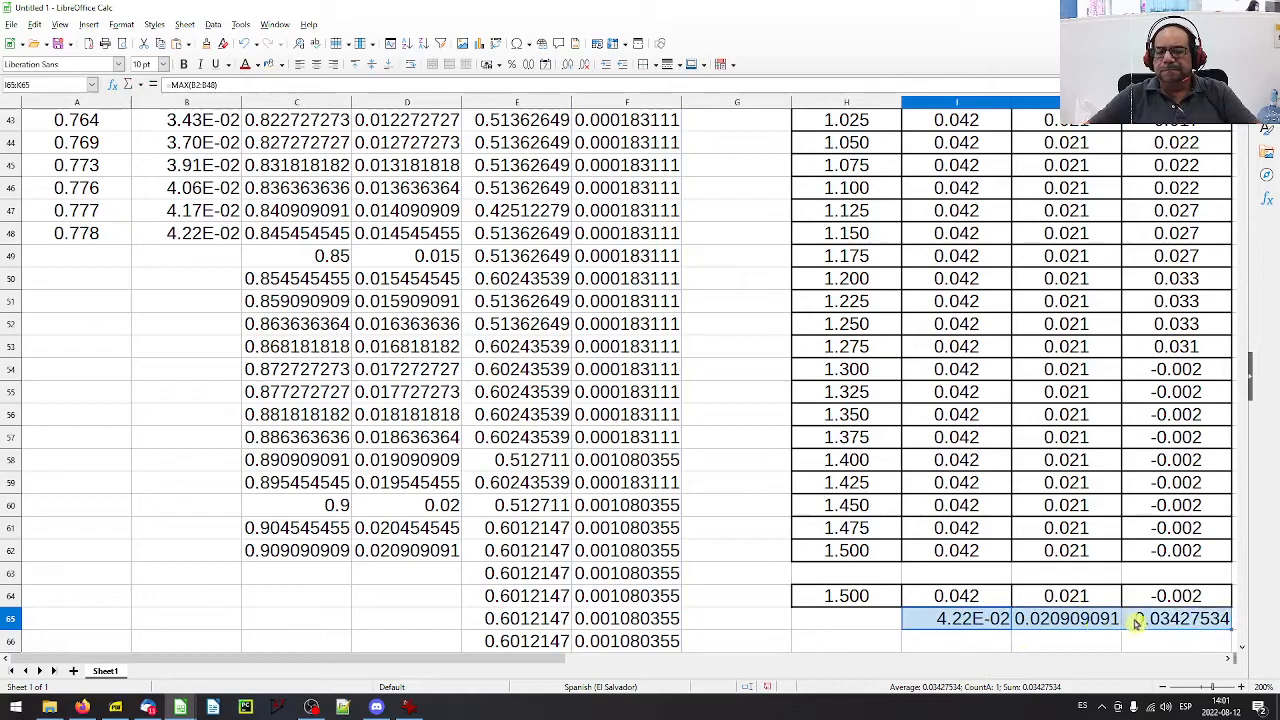
left_click_drag(956, 550, 1128, 550)
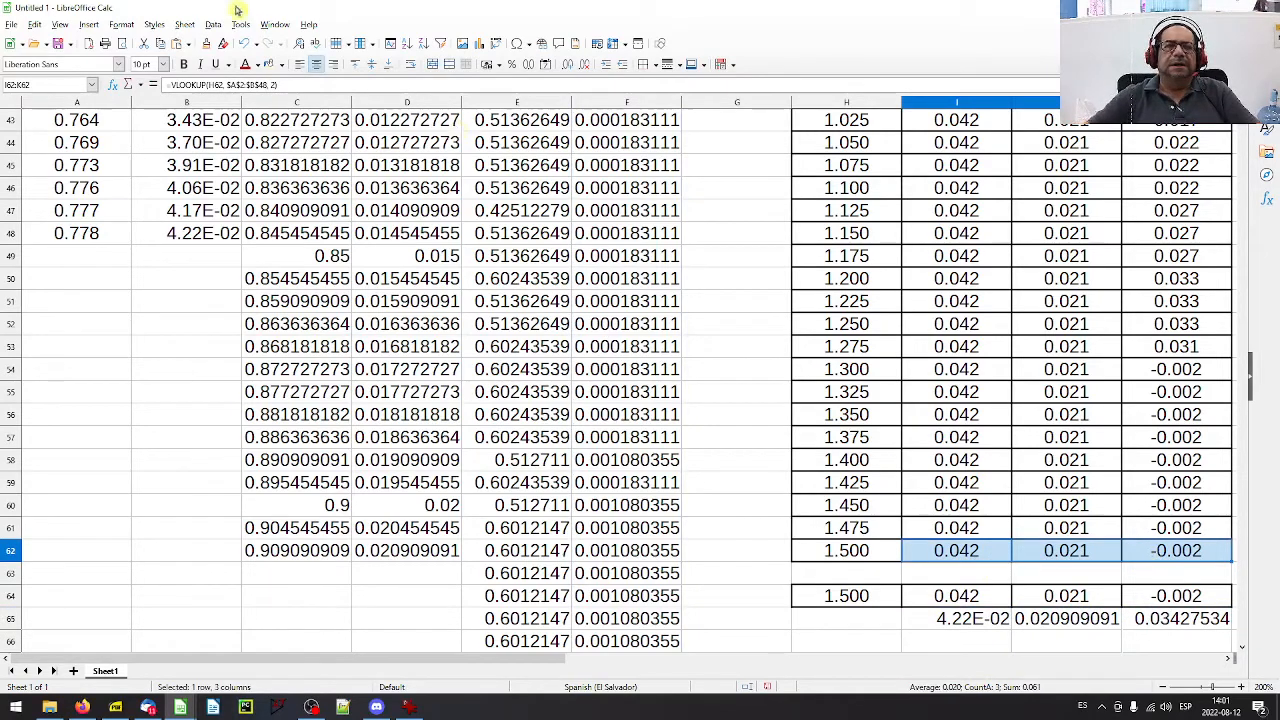
left_click(209, 46)
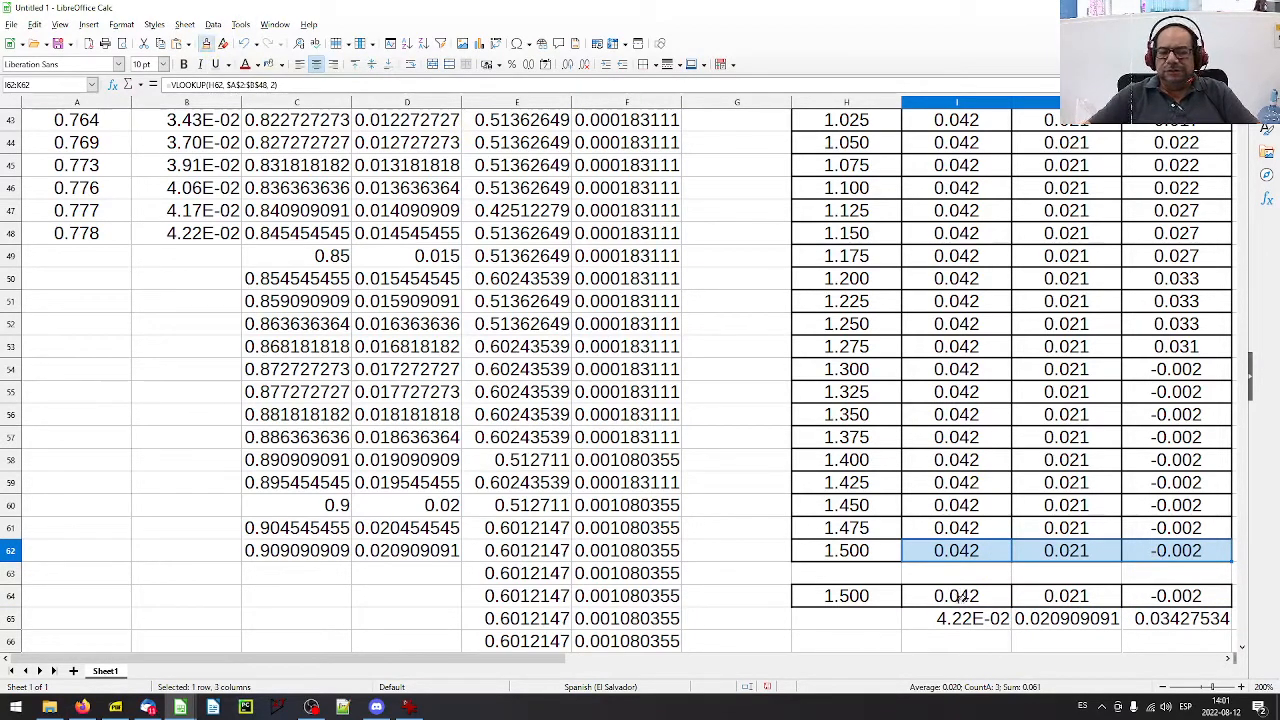
left_click_drag(967, 618, 1142, 620)
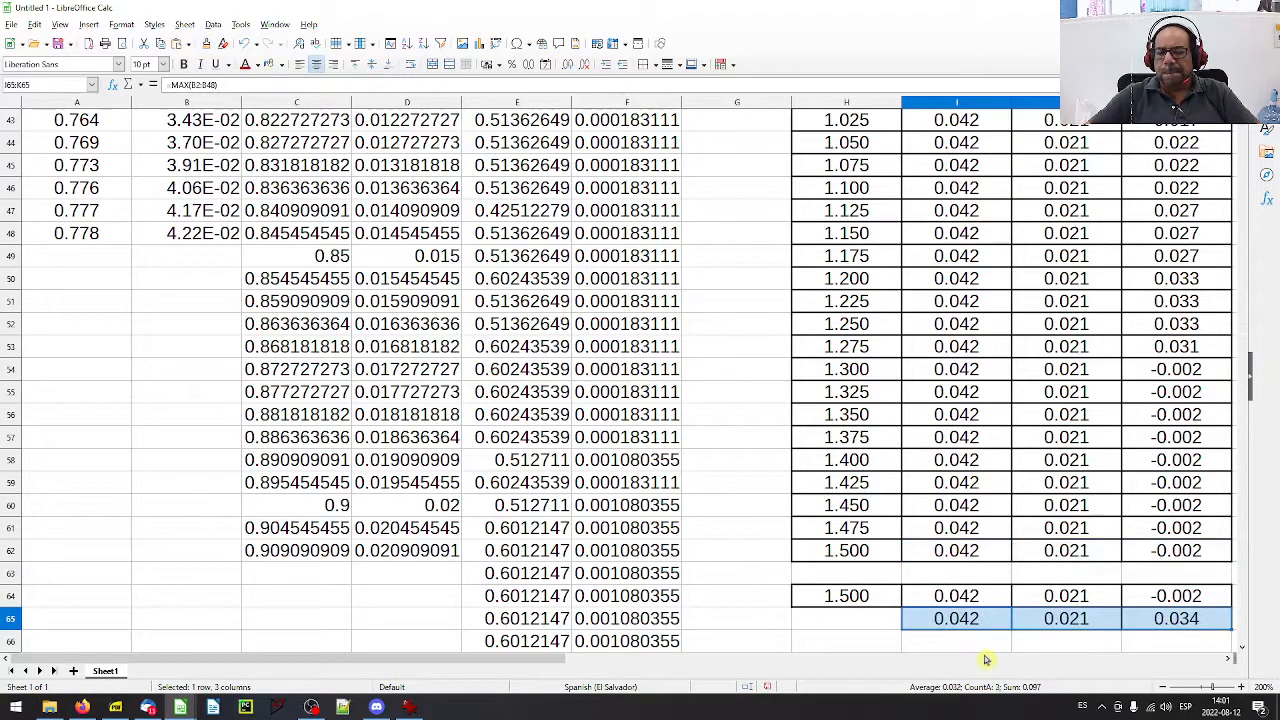
- Label the row of maximum values by entering Max in H65
left_click(963, 660)
left_click_drag(749, 666, 466, 666)
scroll(1076, 588, "down", 1)
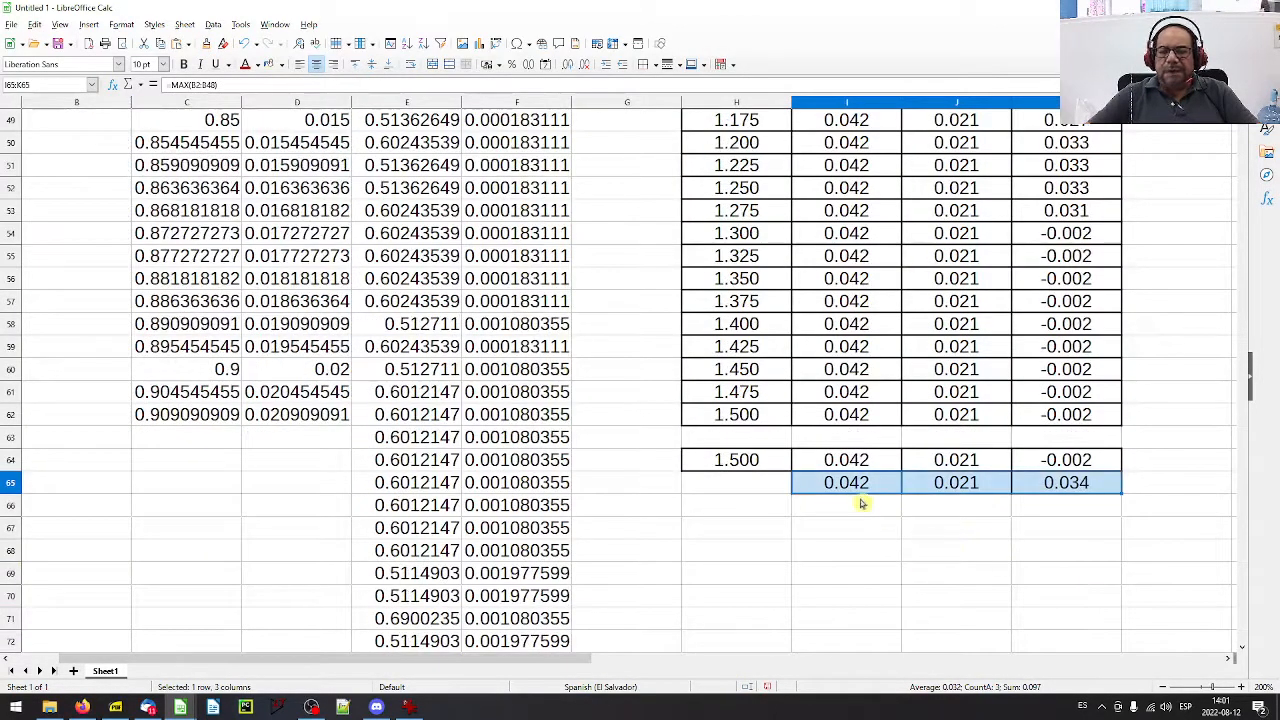
left_click(761, 491)
type("Max")
key("Return")
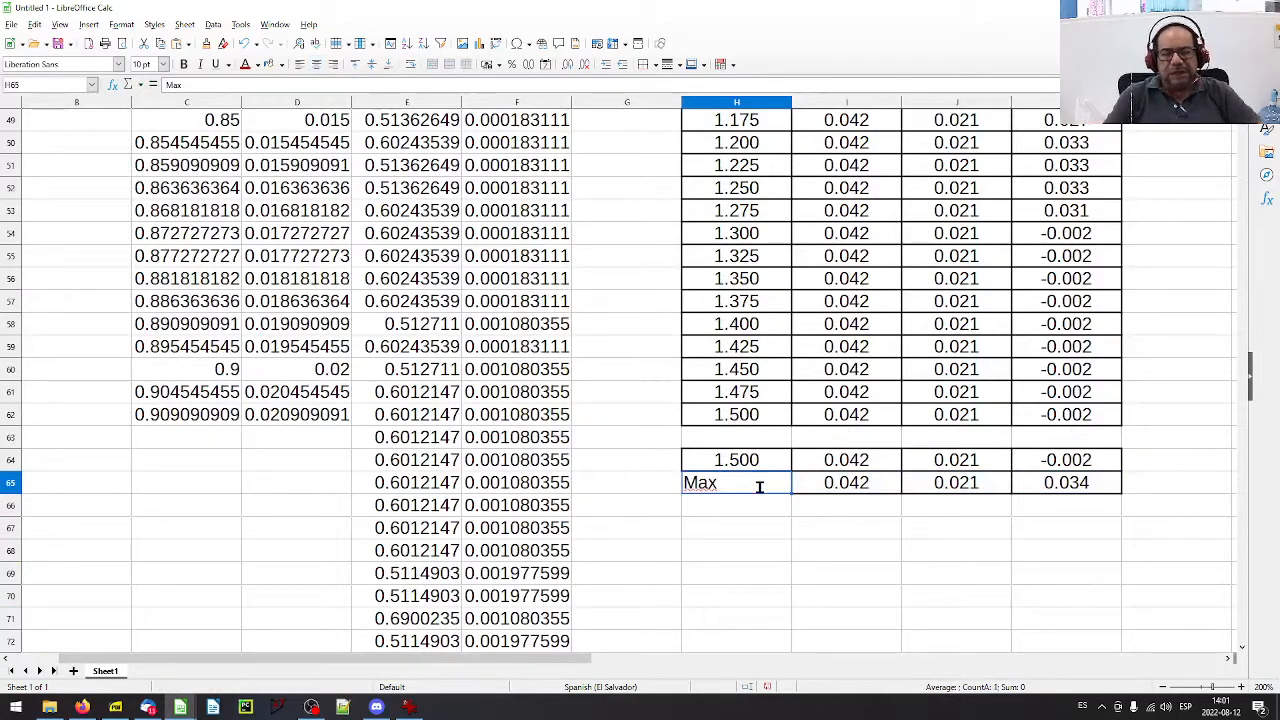
- Set the test Vd in H64 to 20 and inspect the resulting Is lookup in I64 against the last table rows
left_click(841, 423)
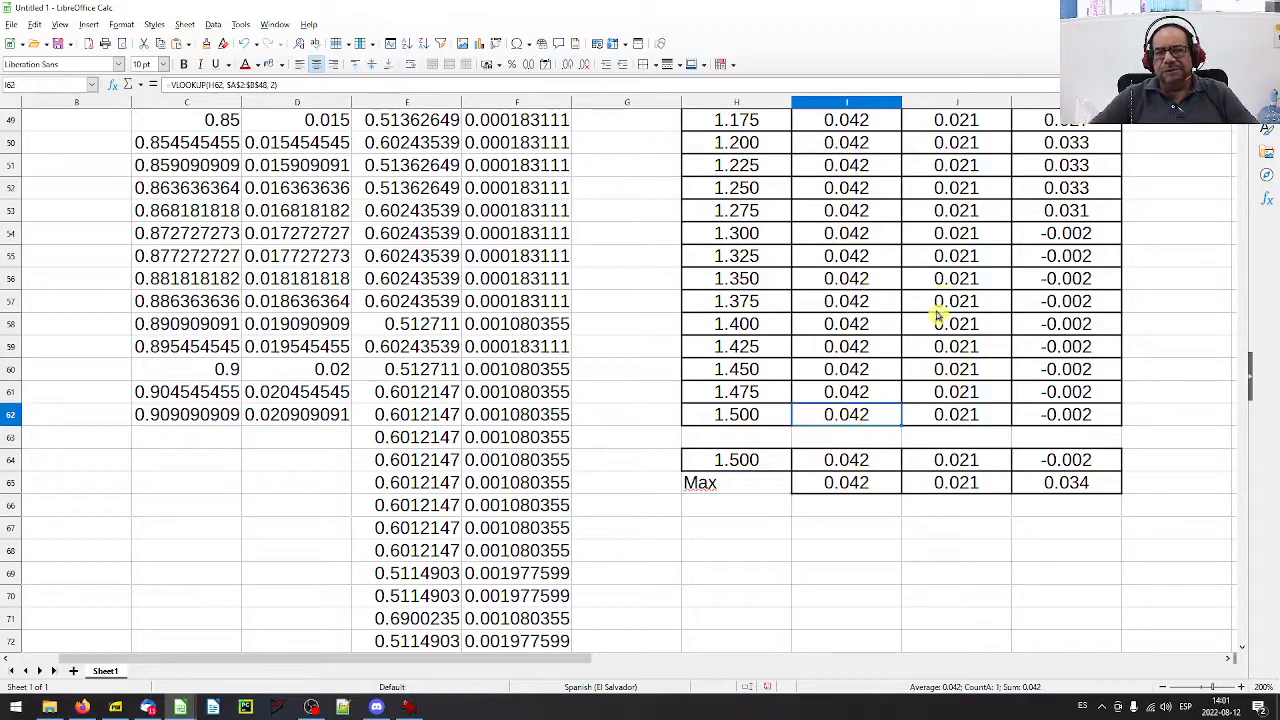
left_click(760, 464)
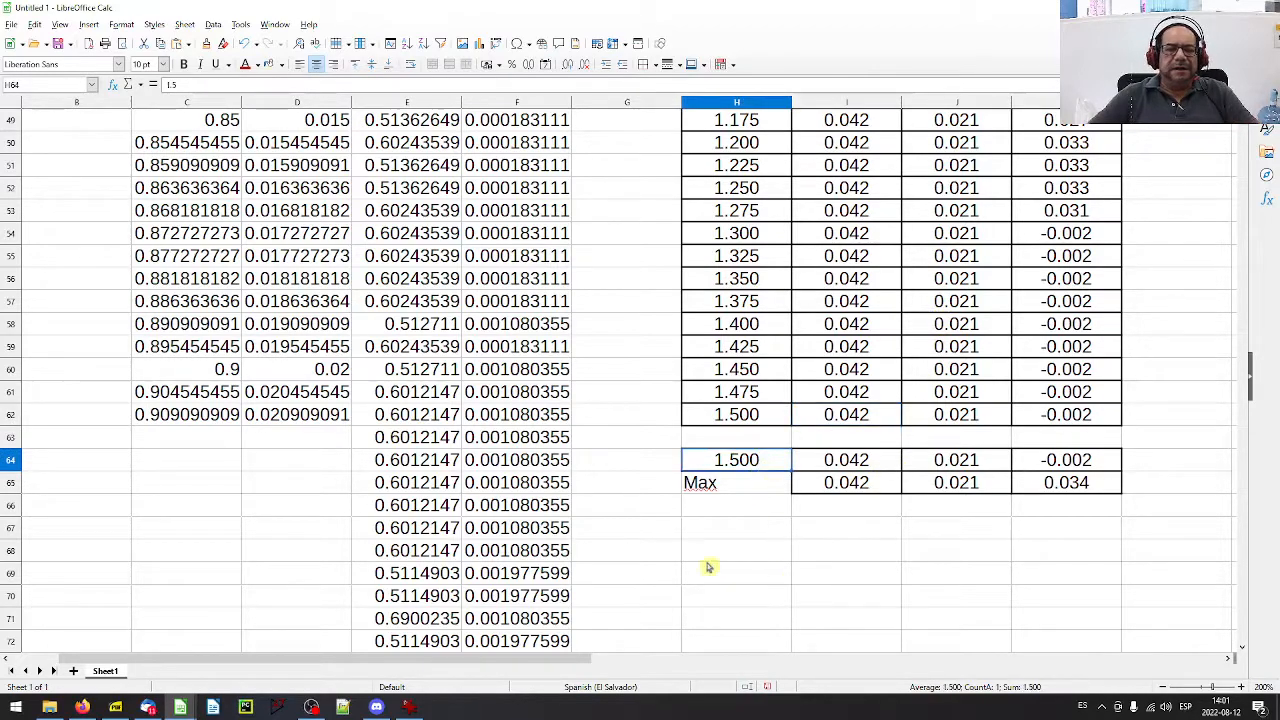
type("20")
key("Return")
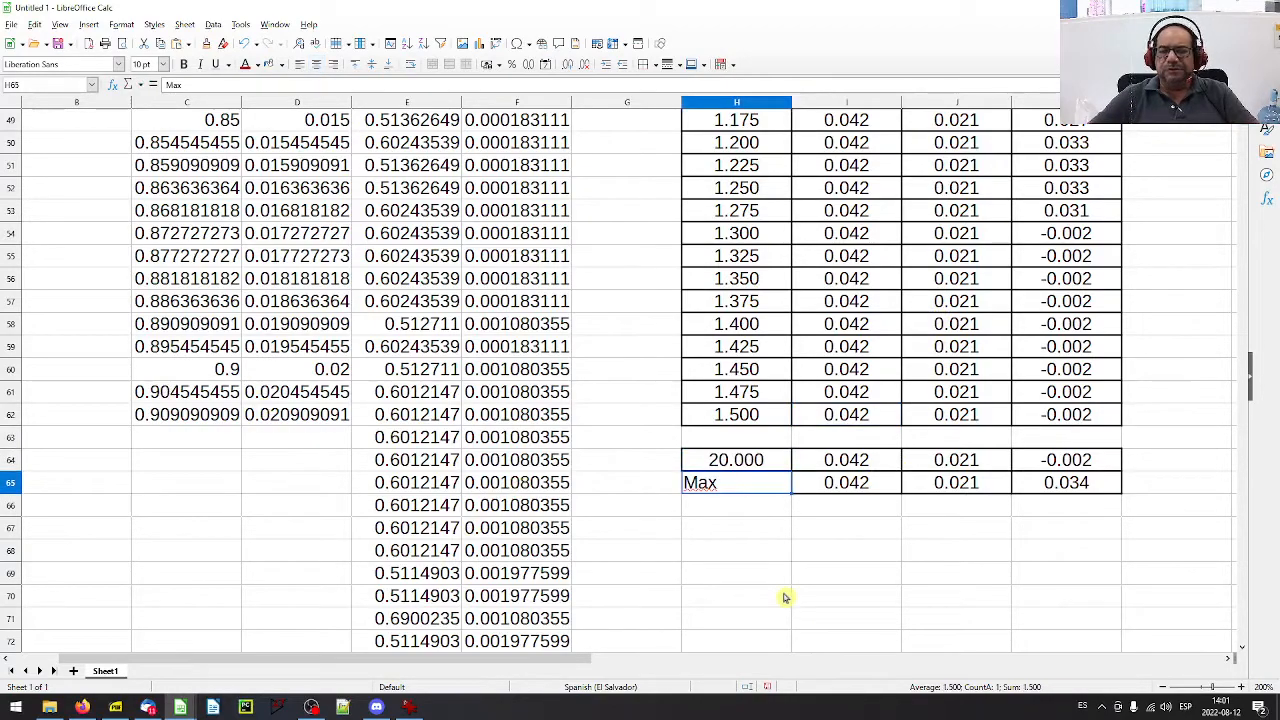
left_click(865, 461)
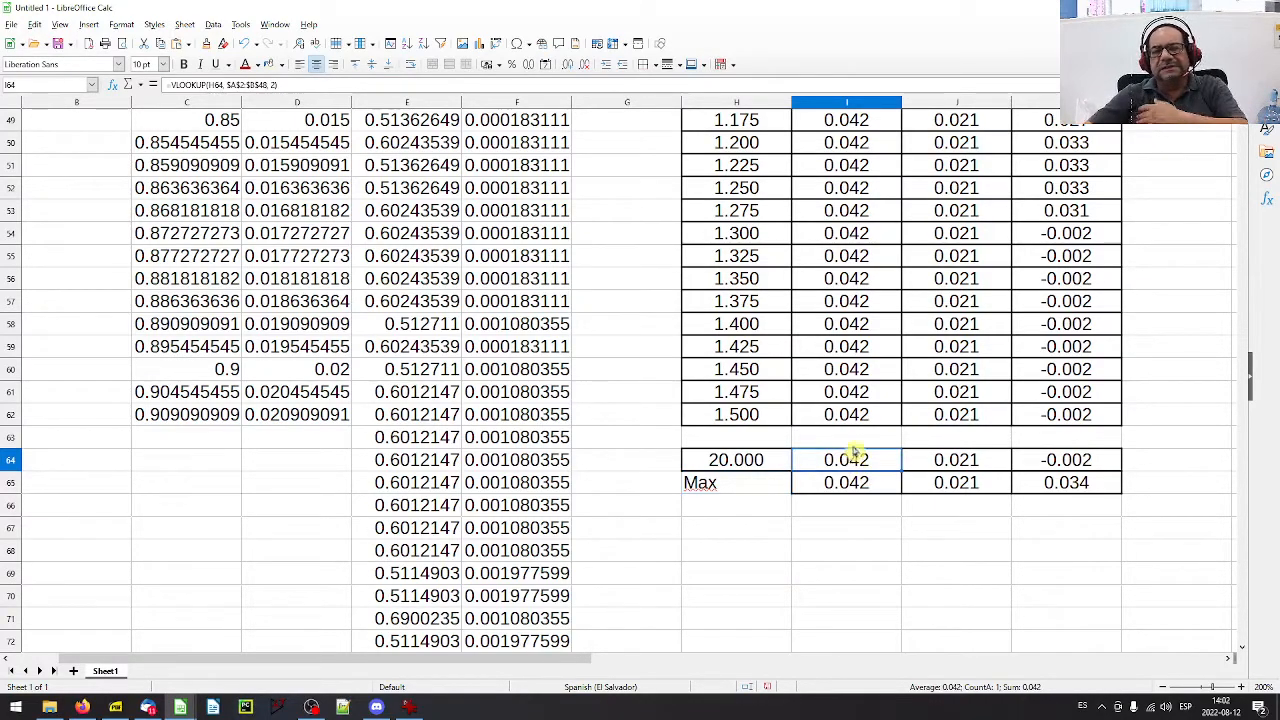
left_click_drag(887, 415, 883, 376)
- Fill the maximum values in I65:K65 with the Light Lime 4 background colour
left_click_drag(864, 490, 1074, 480)
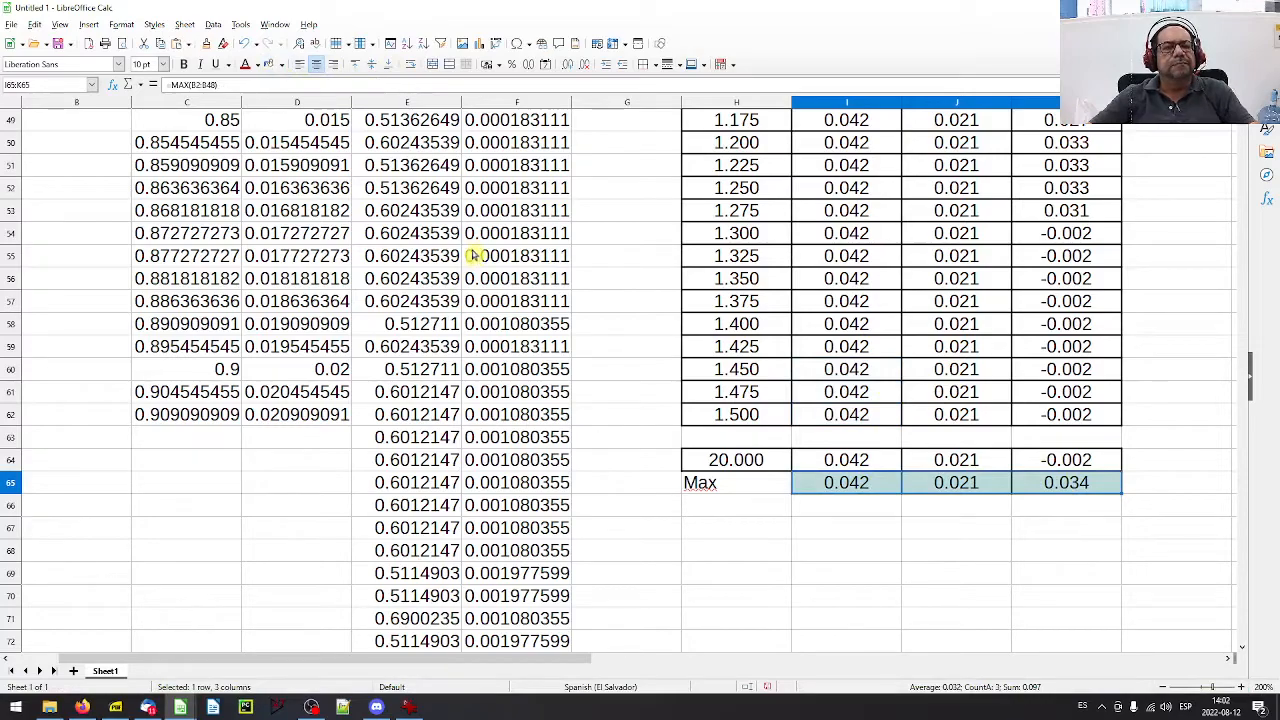
left_click(281, 65)
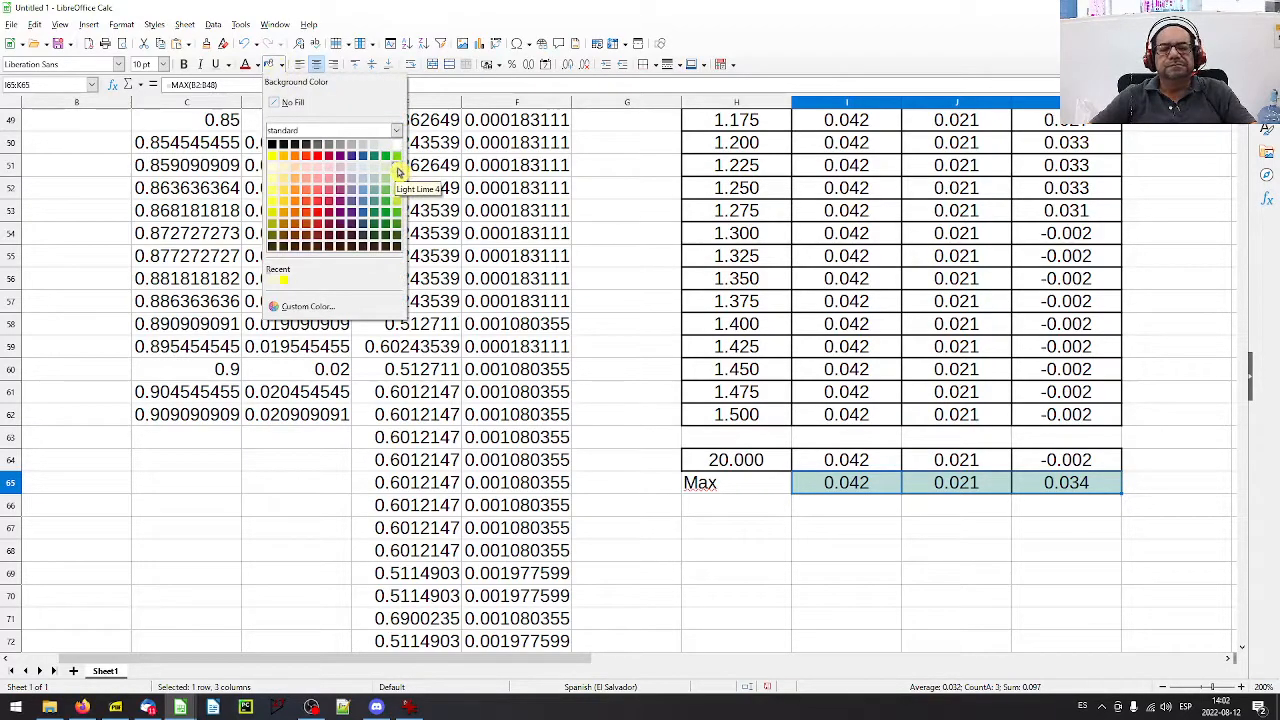
left_click(398, 169)
left_click(855, 534)
- Clear the repeated end-of-data lookups from the Is cells I35:I62 and the Ia cells J40:J62
left_click_drag(857, 411, 840, 305)
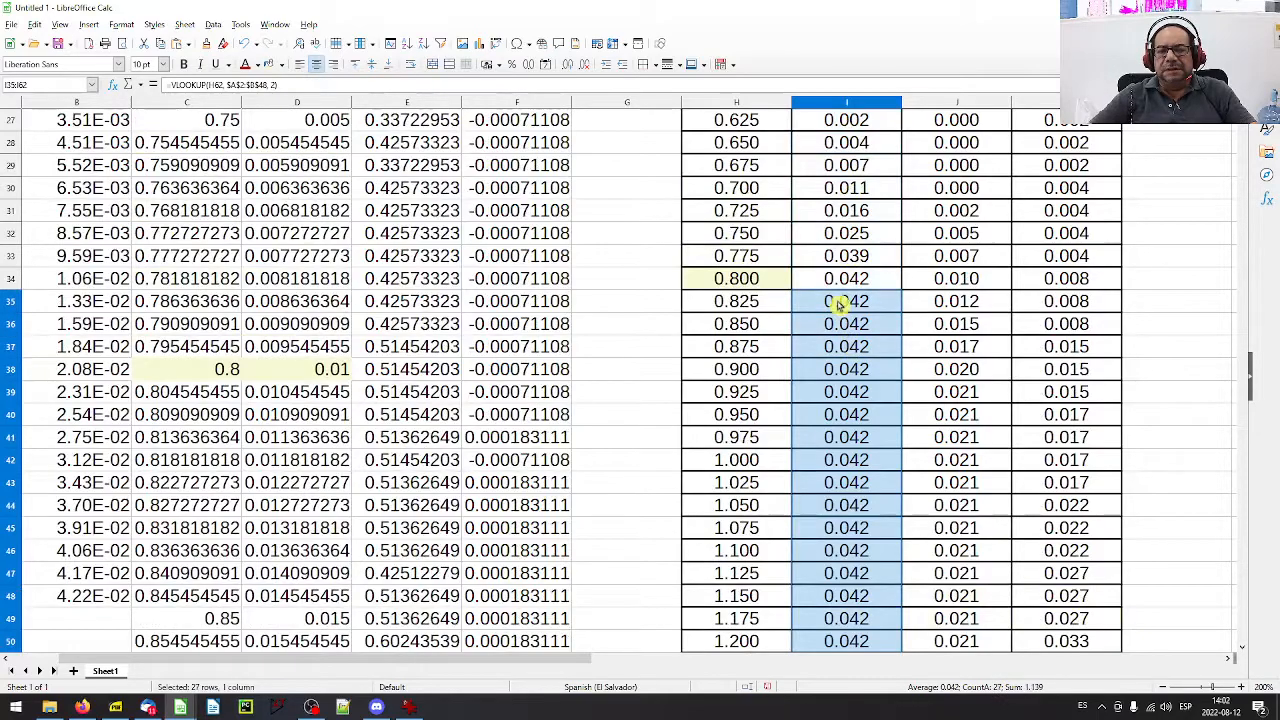
key("Delete")
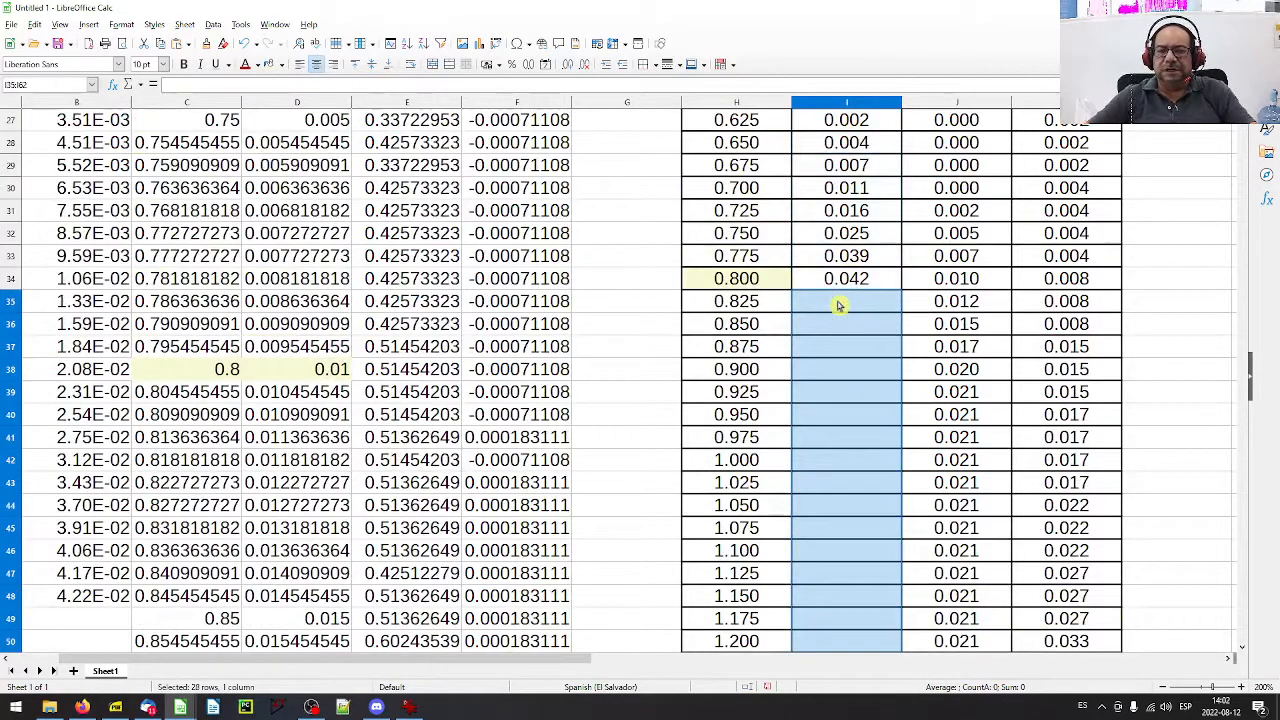
scroll(885, 367, "down", 5)
scroll(887, 367, "down", 2)
left_click(962, 503)
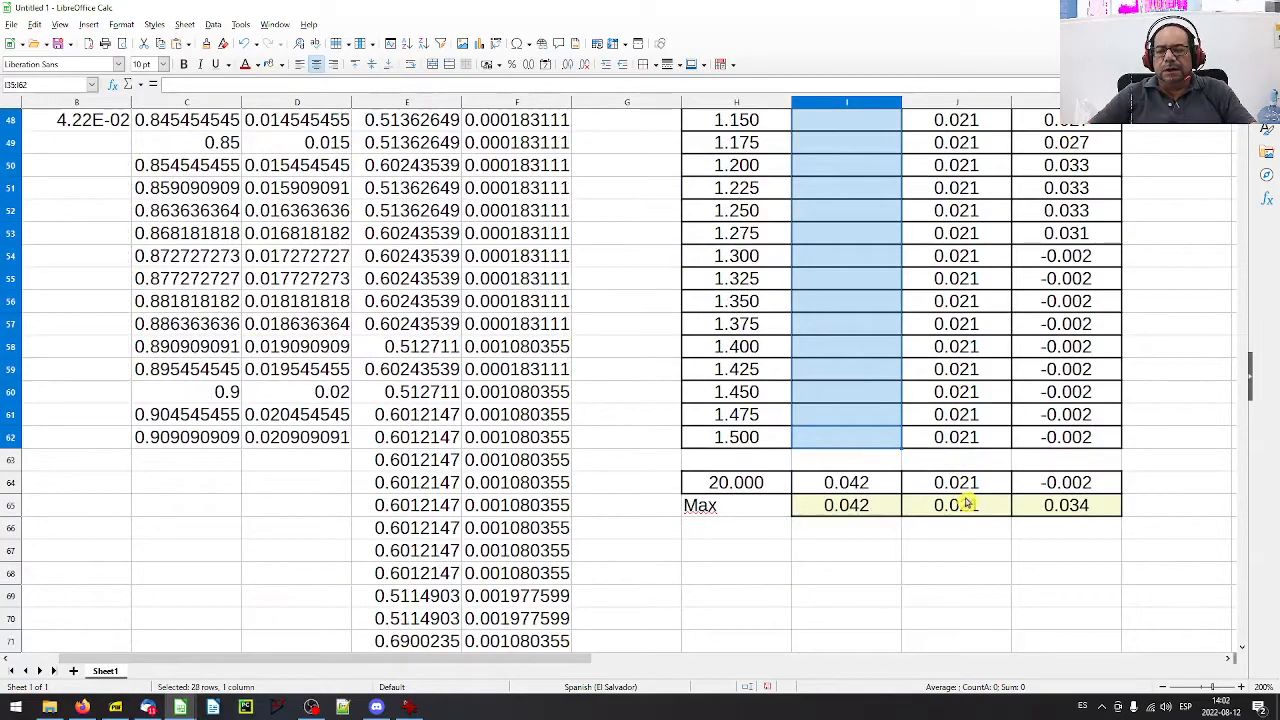
left_click_drag(988, 440, 965, 256)
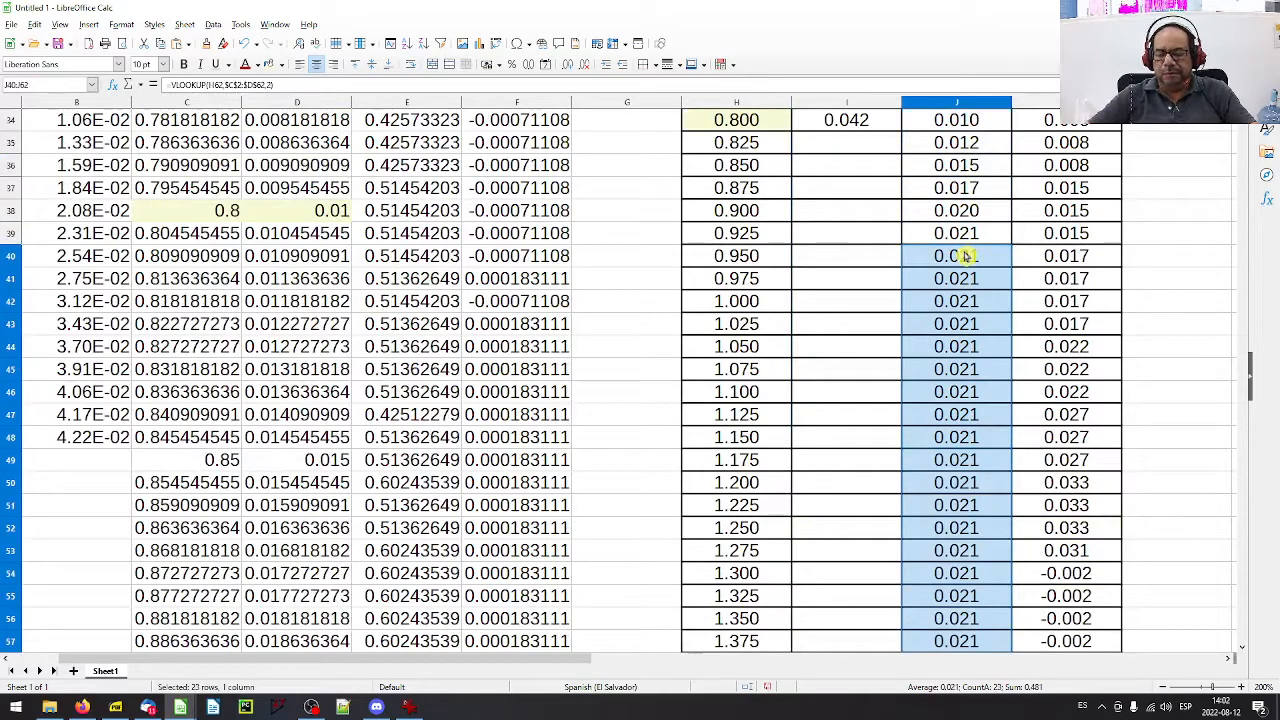
key("Delete")
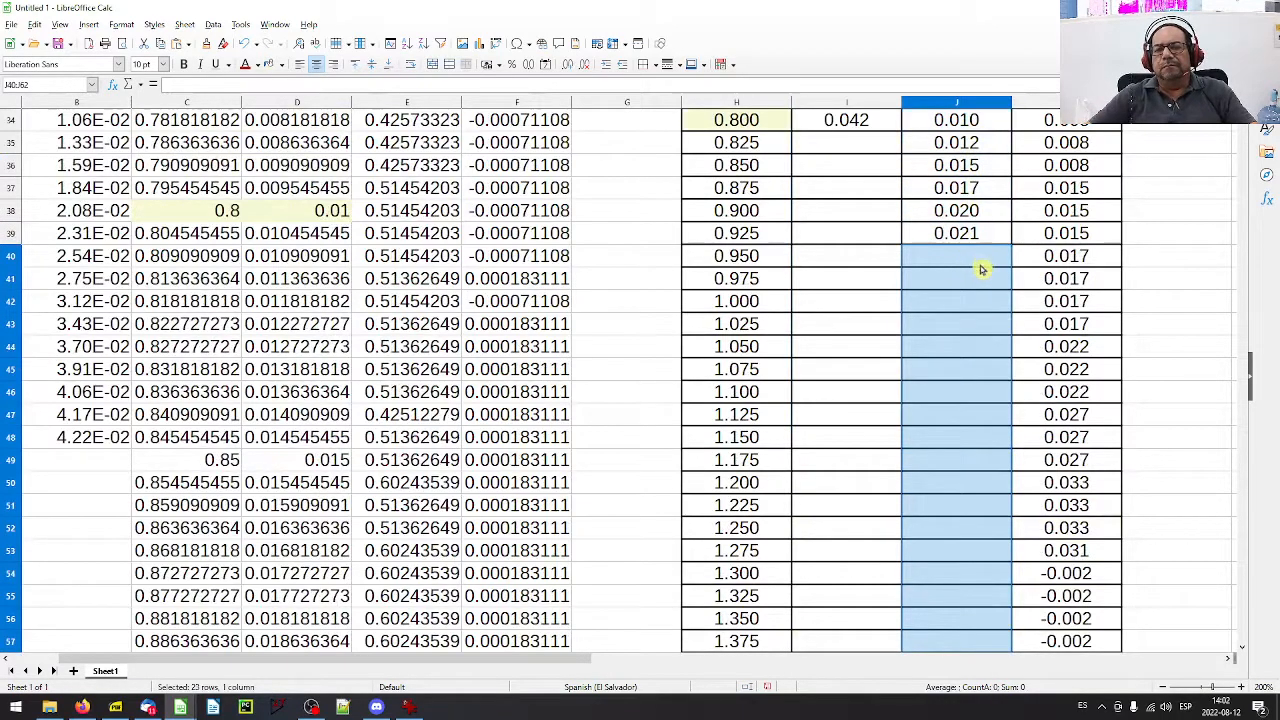
left_click(977, 263)
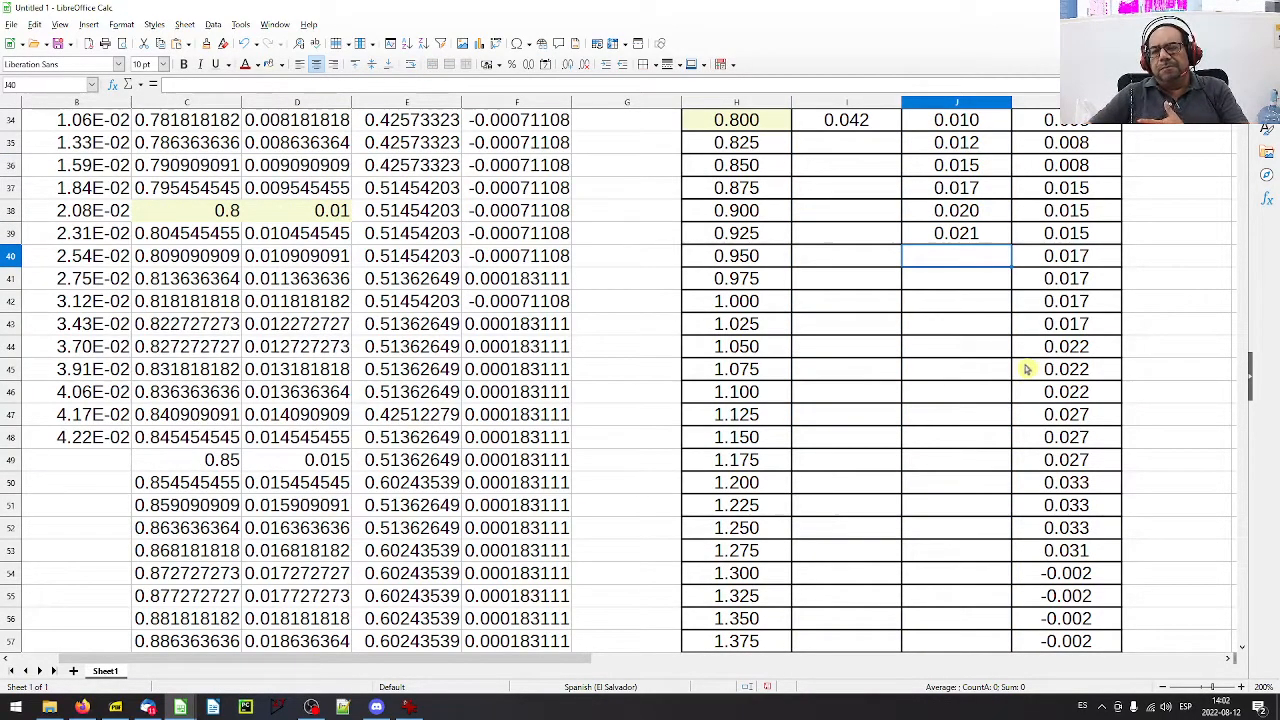
- Compare the Ie column with its maximum in K65 and clear the invalid lookups in K53:K62
scroll(1027, 369, "down", 4)
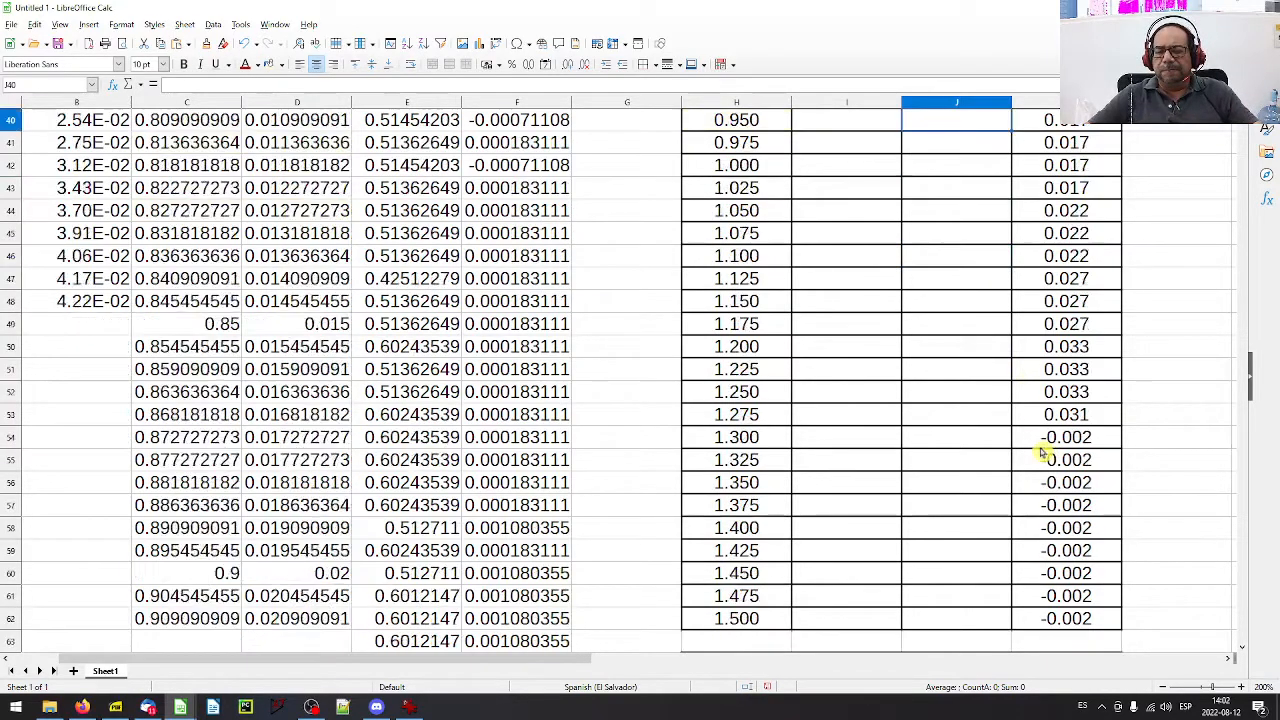
scroll(1100, 372, "up", 13)
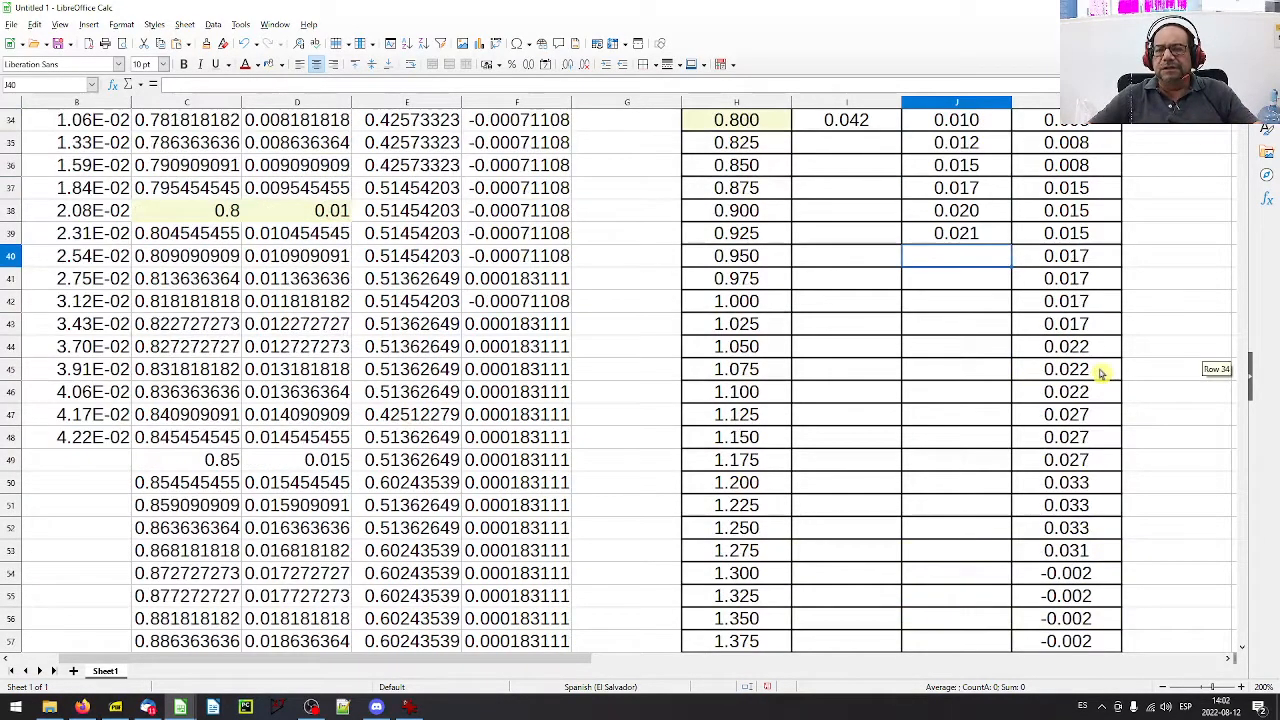
scroll(1100, 373, "down", 6)
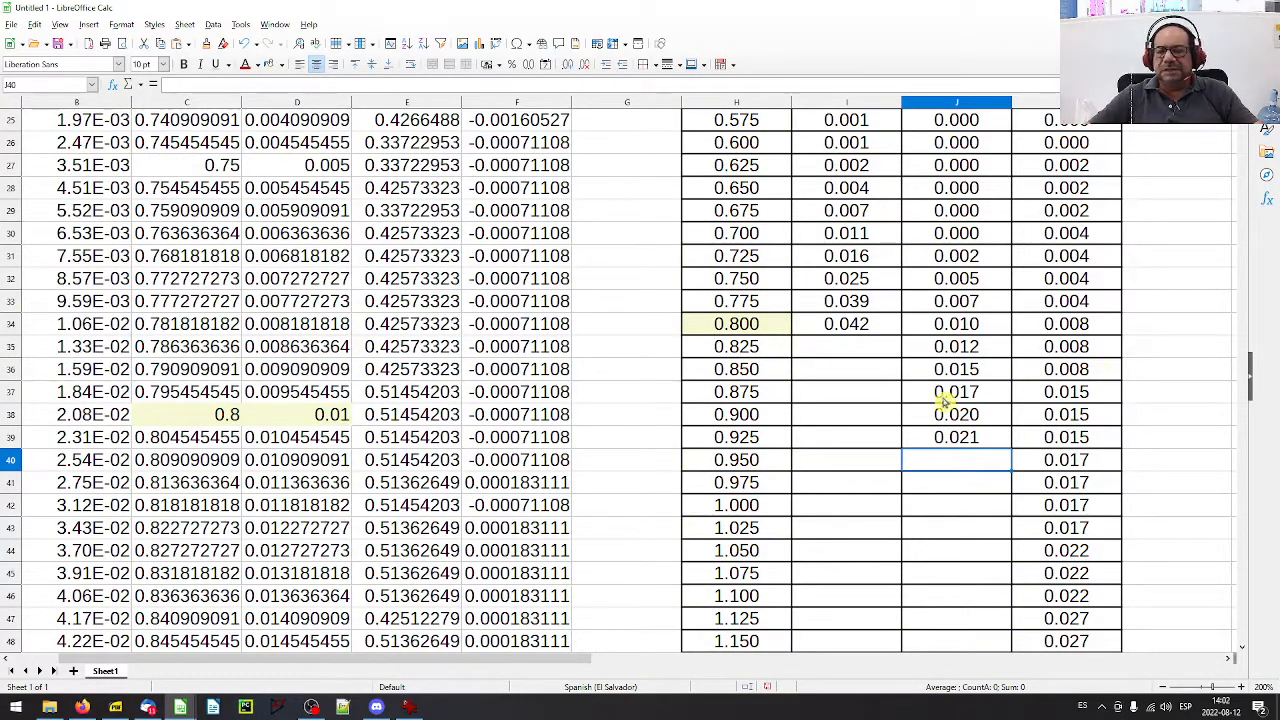
scroll(1075, 500, "down", 8)
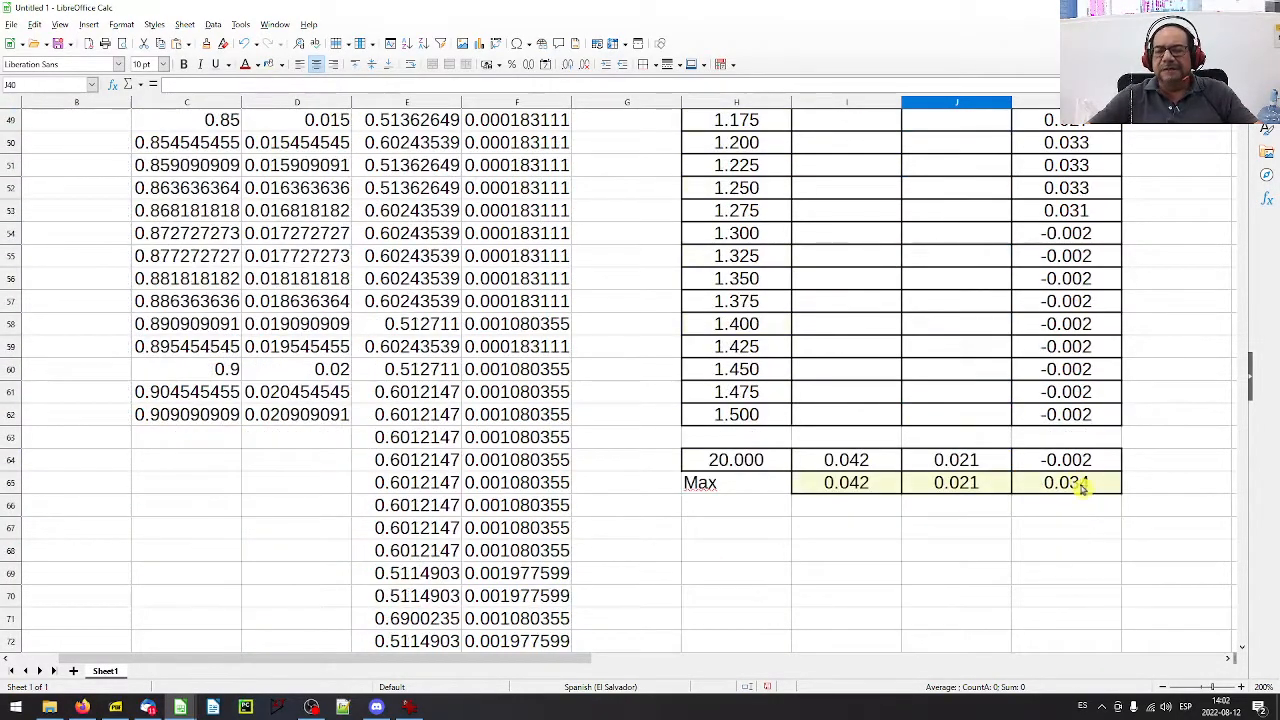
left_click(1079, 484)
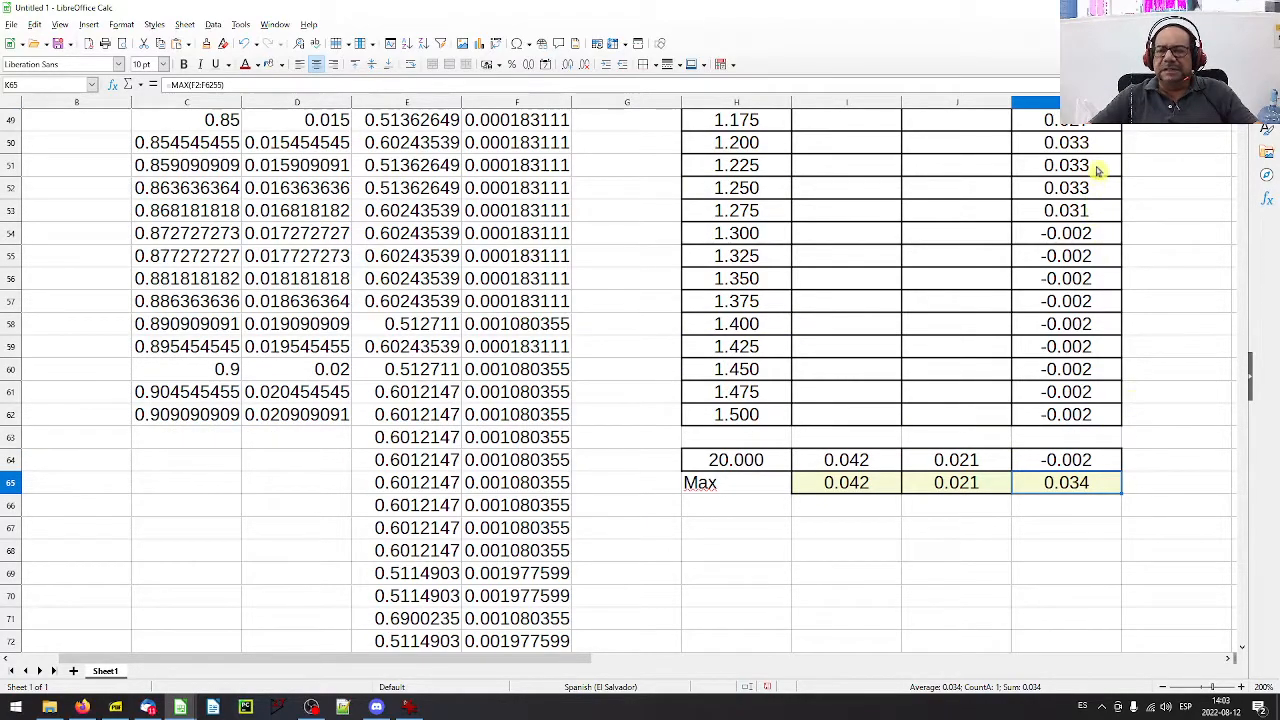
left_click_drag(1094, 214, 1082, 415)
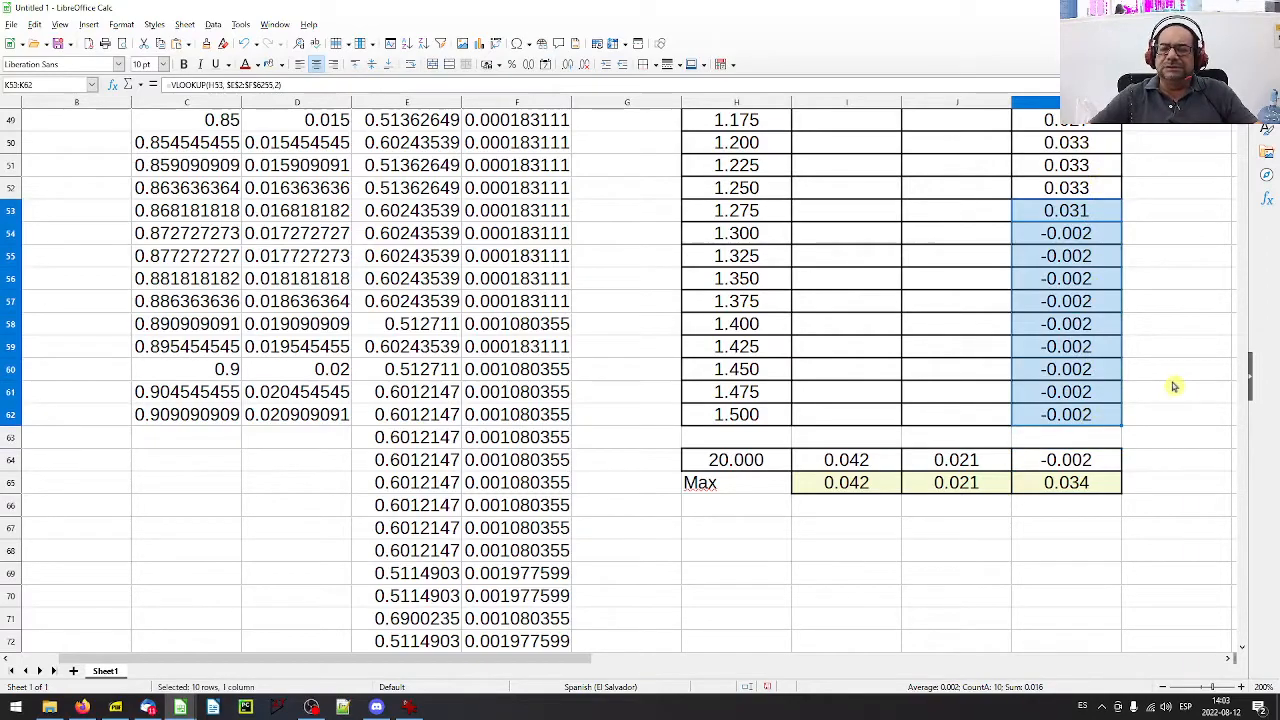
key("Delete")
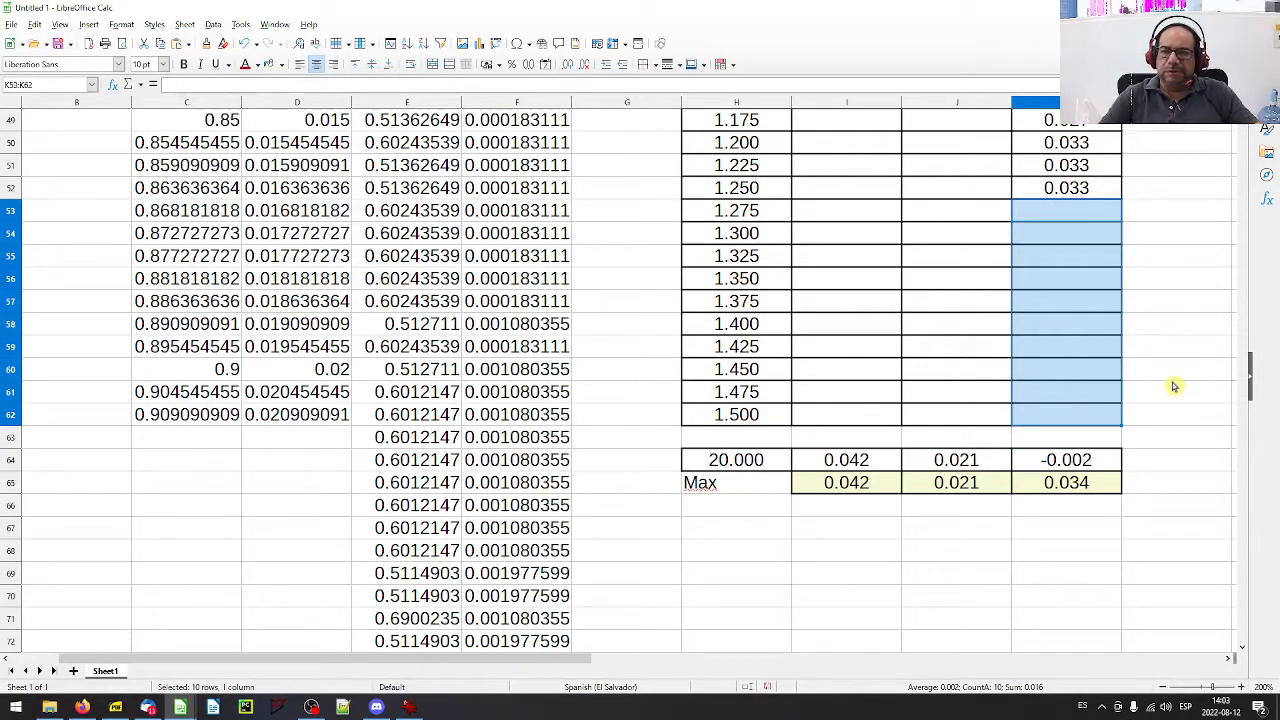
left_click(1157, 346)
- Delete cells H53:K64 with the cells below shifted up, and centre the Max label in H53
scroll(1181, 347, "up", 1)
scroll(1181, 347, "up", 3)
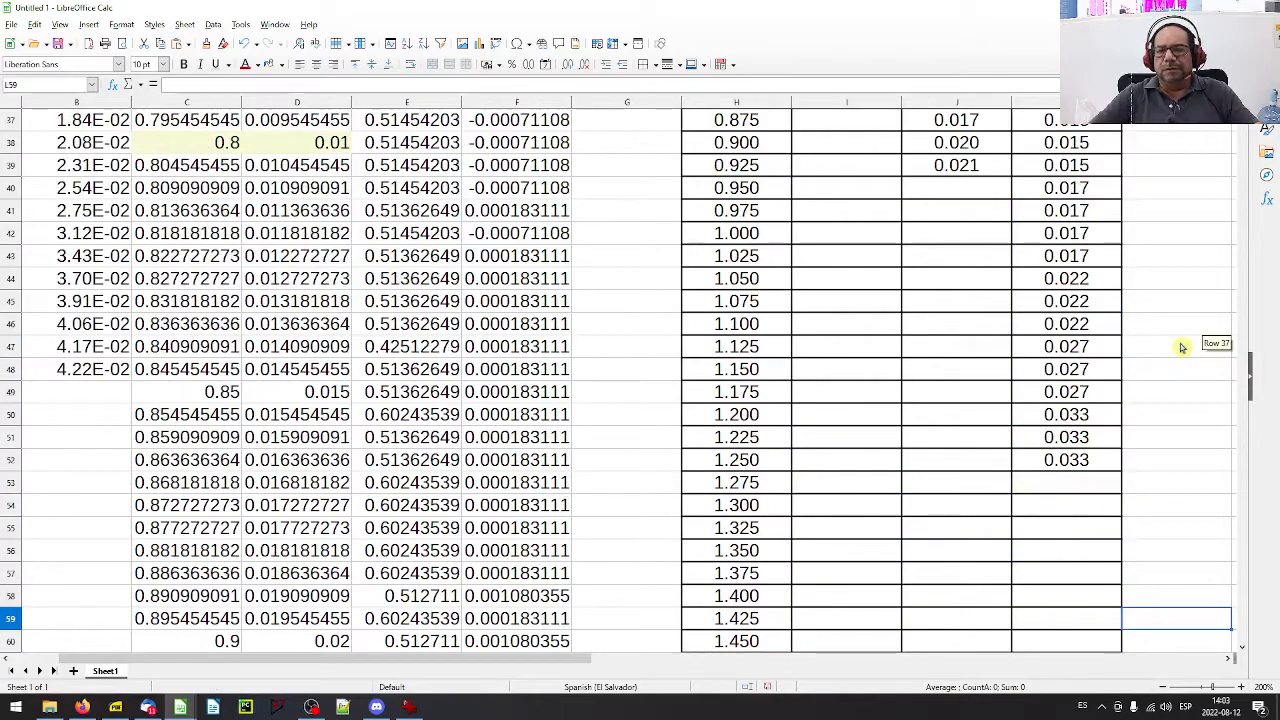
scroll(1181, 347, "down", 3, "ctrl")
scroll(1012, 377, "up", 12)
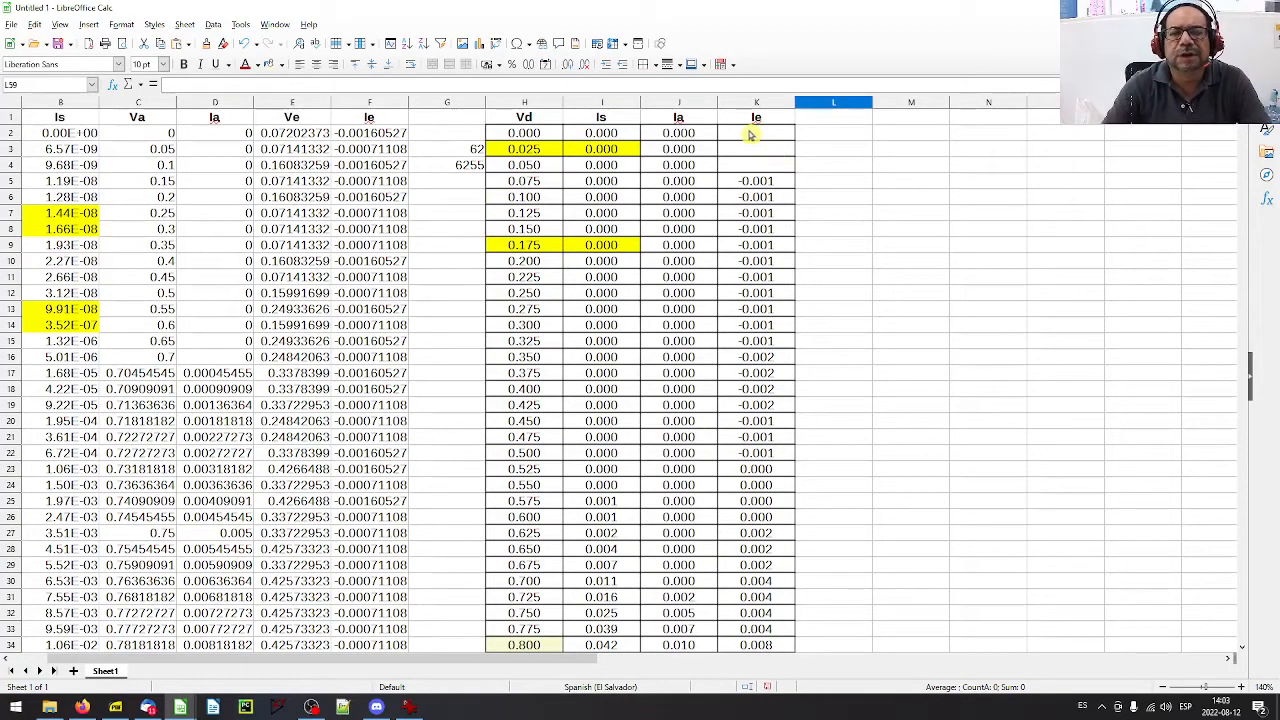
scroll(734, 329, "down", 13)
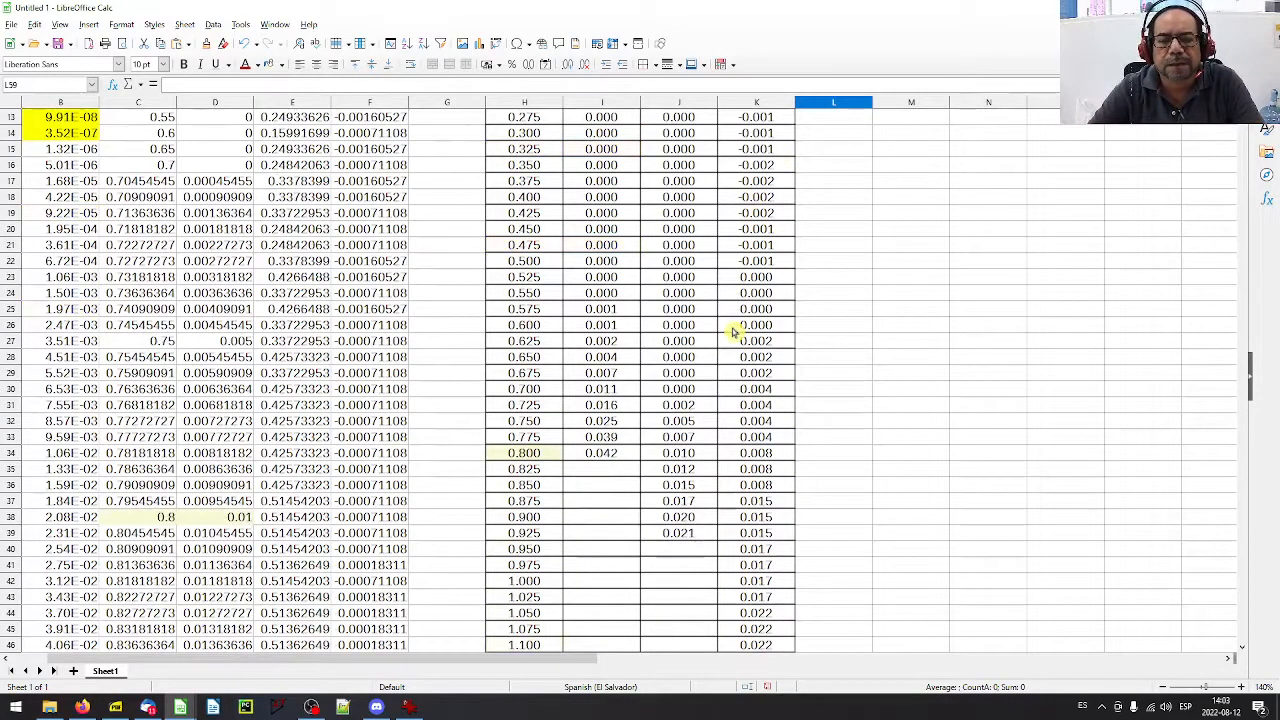
left_click_drag(537, 328, 786, 500)
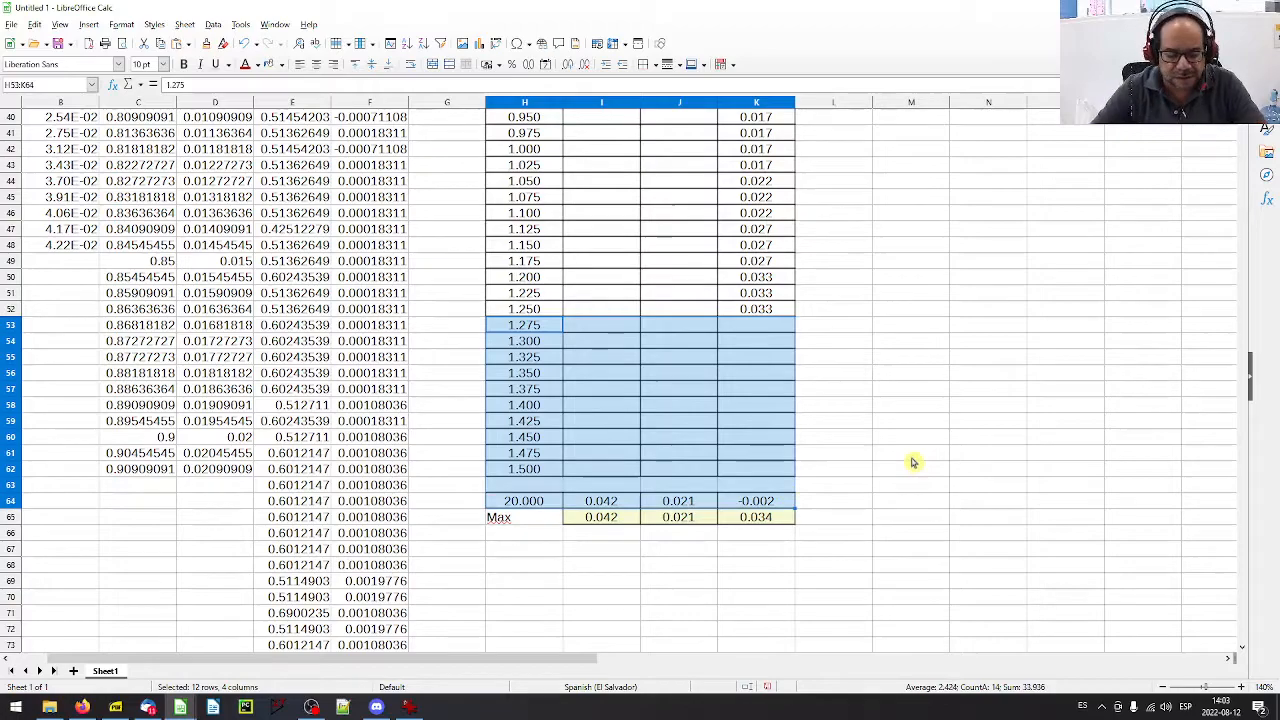
key("ctrl+minus")
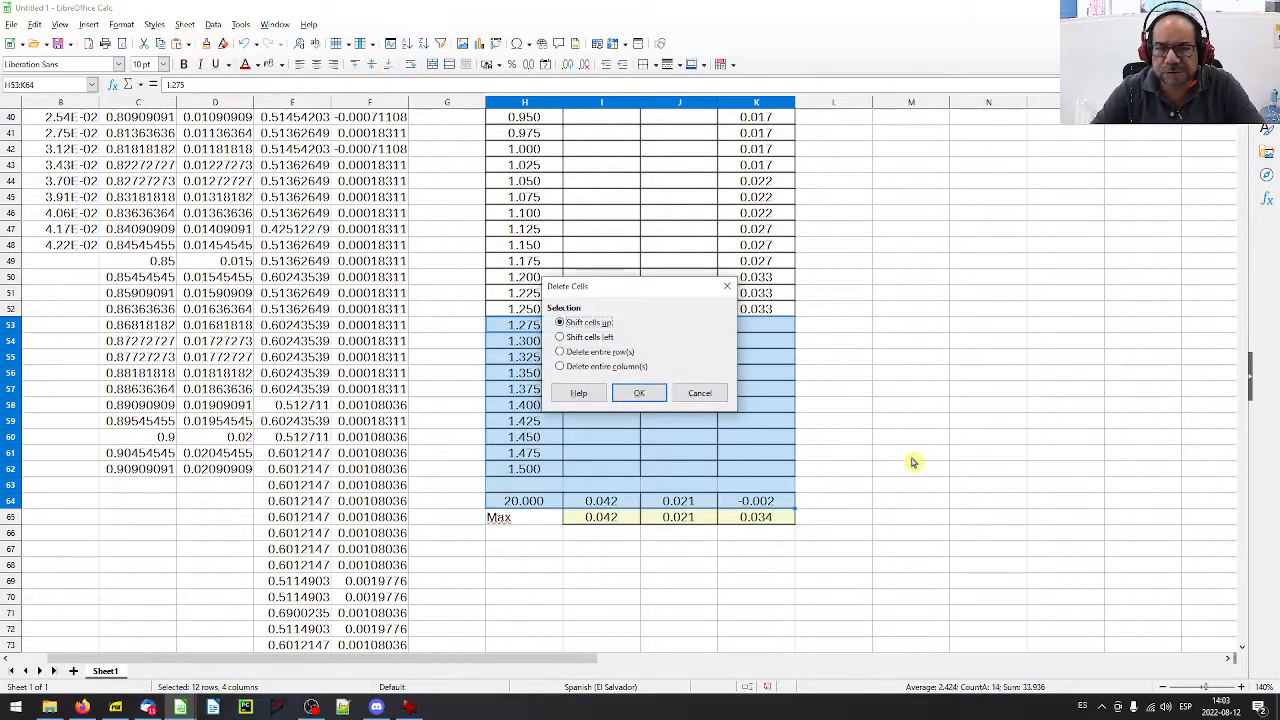
left_click(638, 397)
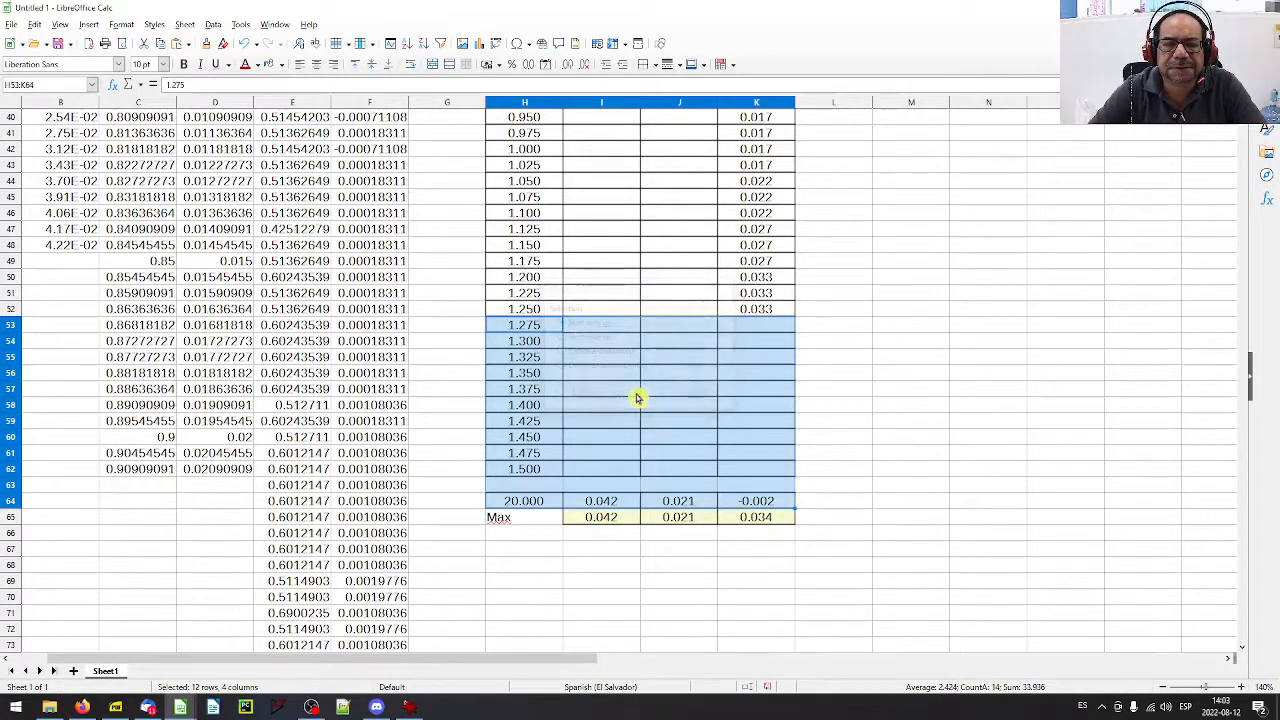
left_click(637, 404)
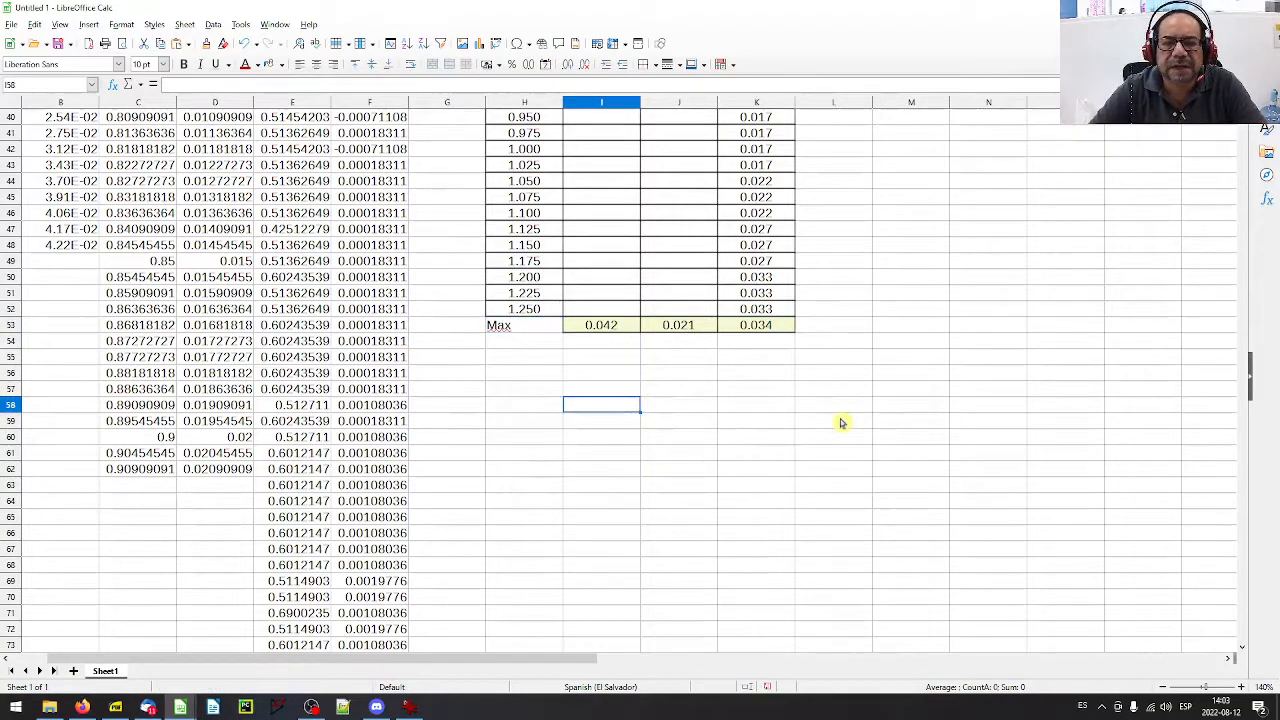
left_click(524, 329)
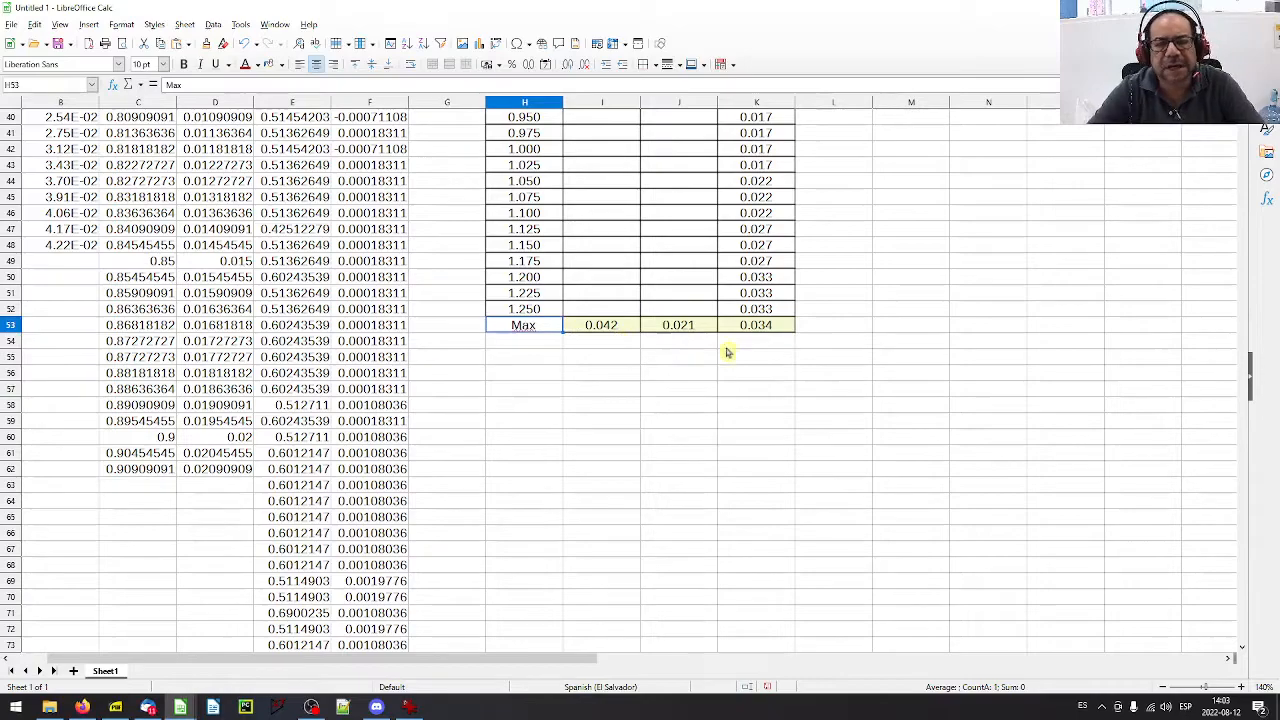
- Insert a lines-only line chart of H1:K52 with the first row and first column as labels, and enlarge it leftward and downward to start in column C
scroll(858, 334, "up", 8)
scroll(858, 334, "up", 5)
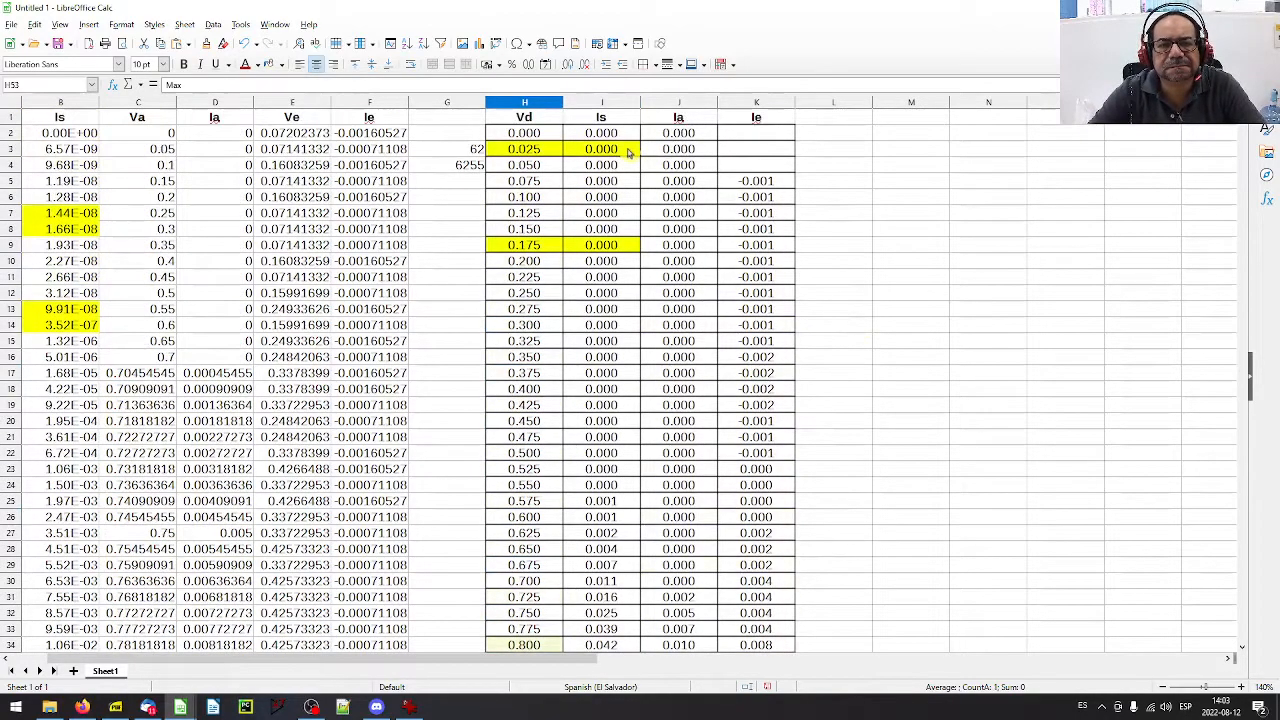
left_click(537, 121)
scroll(756, 452, "down", 8)
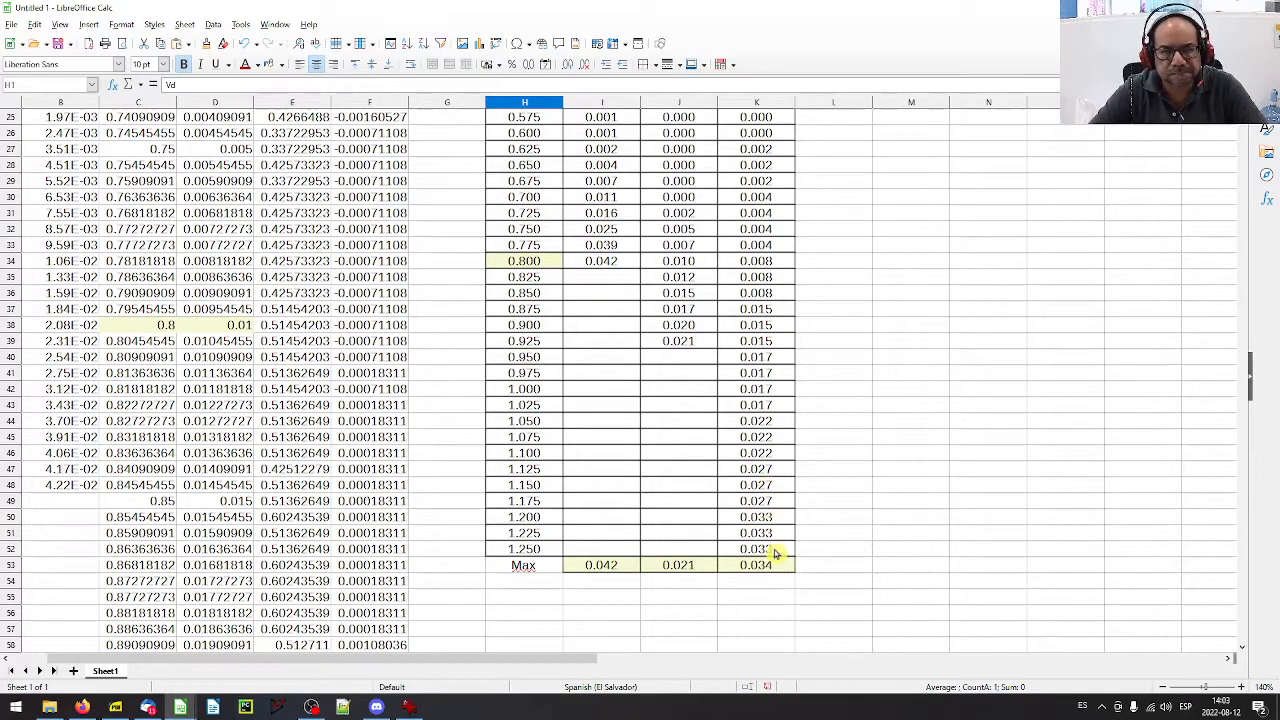
left_click(776, 553, "shift")
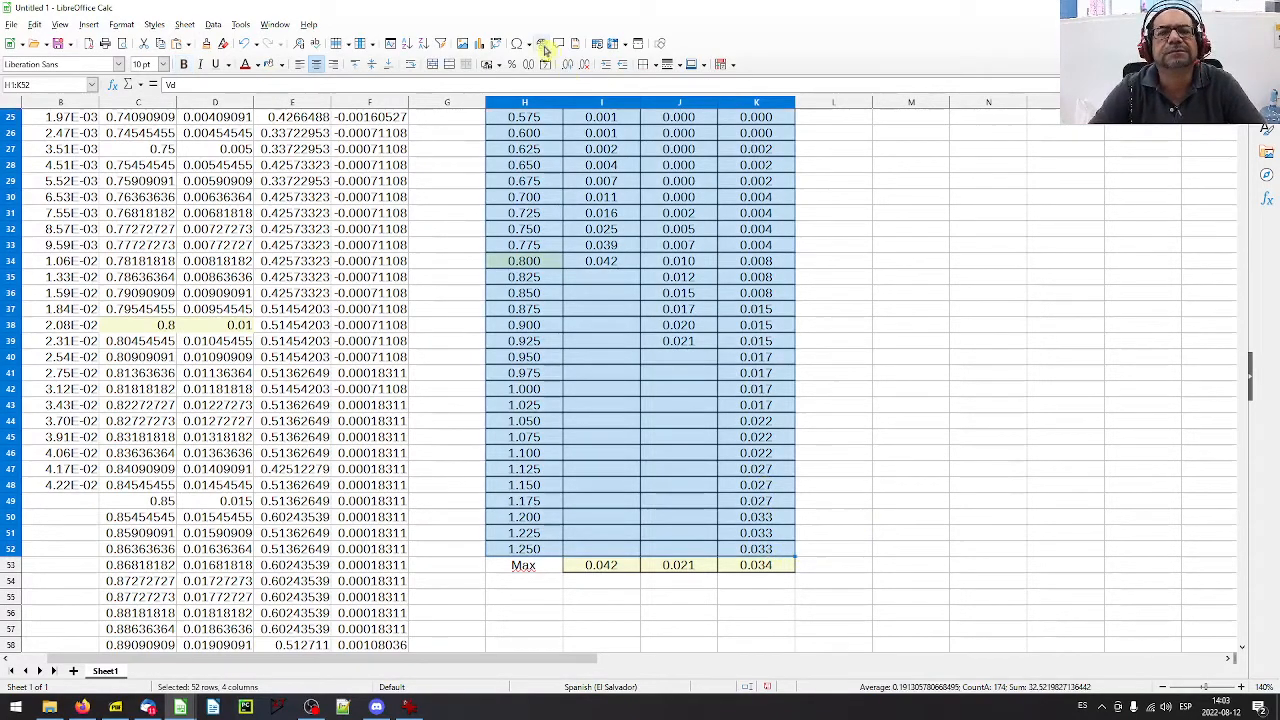
left_click(480, 47)
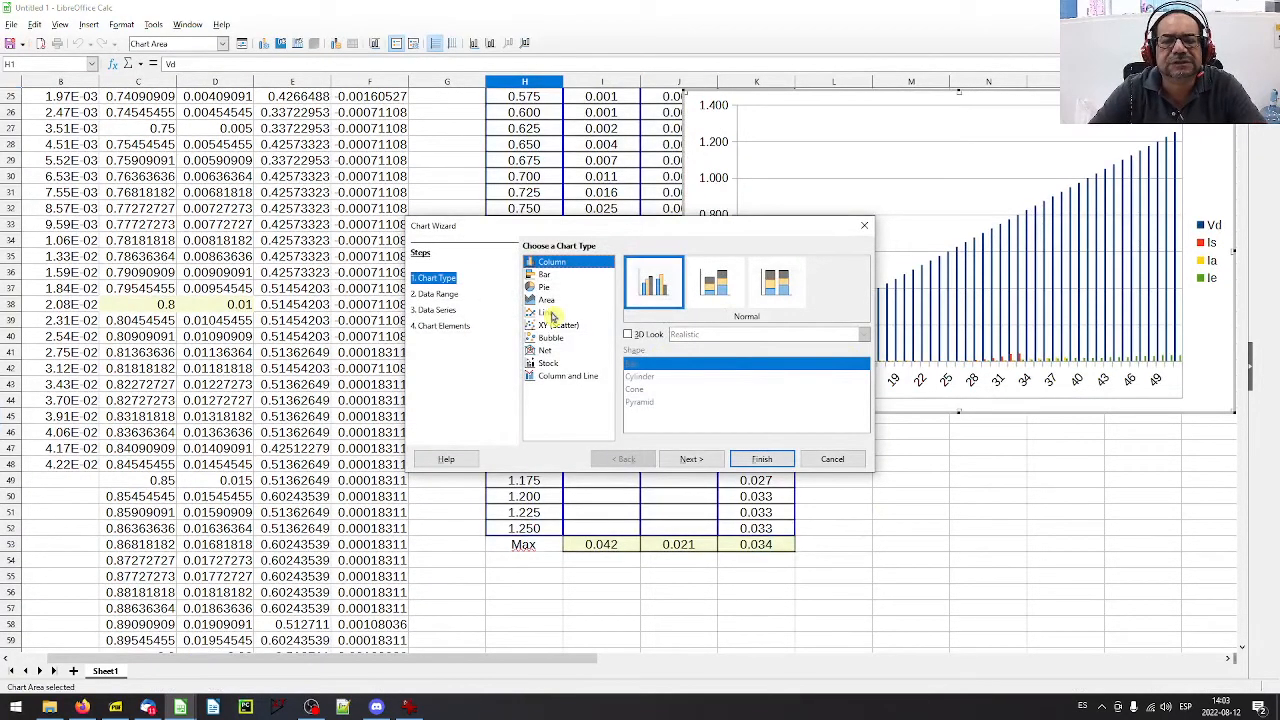
left_click(548, 313)
left_click(774, 288)
left_click(690, 459)
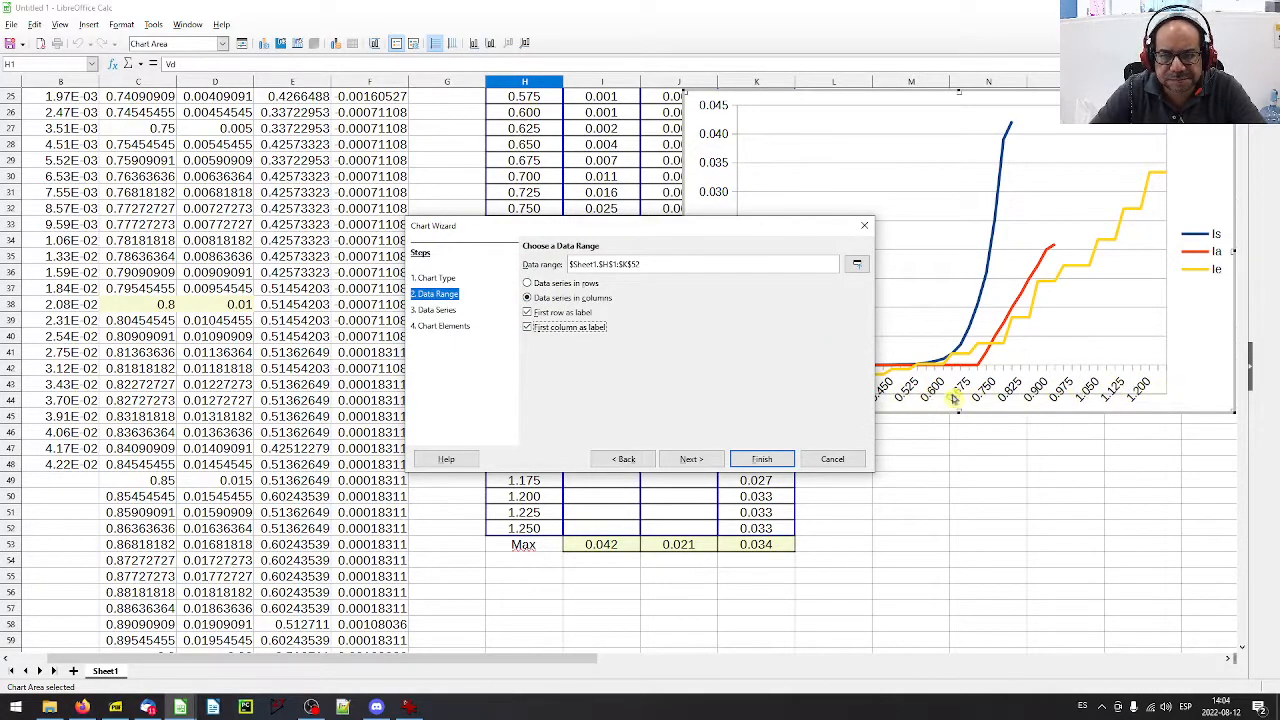
left_click(758, 460)
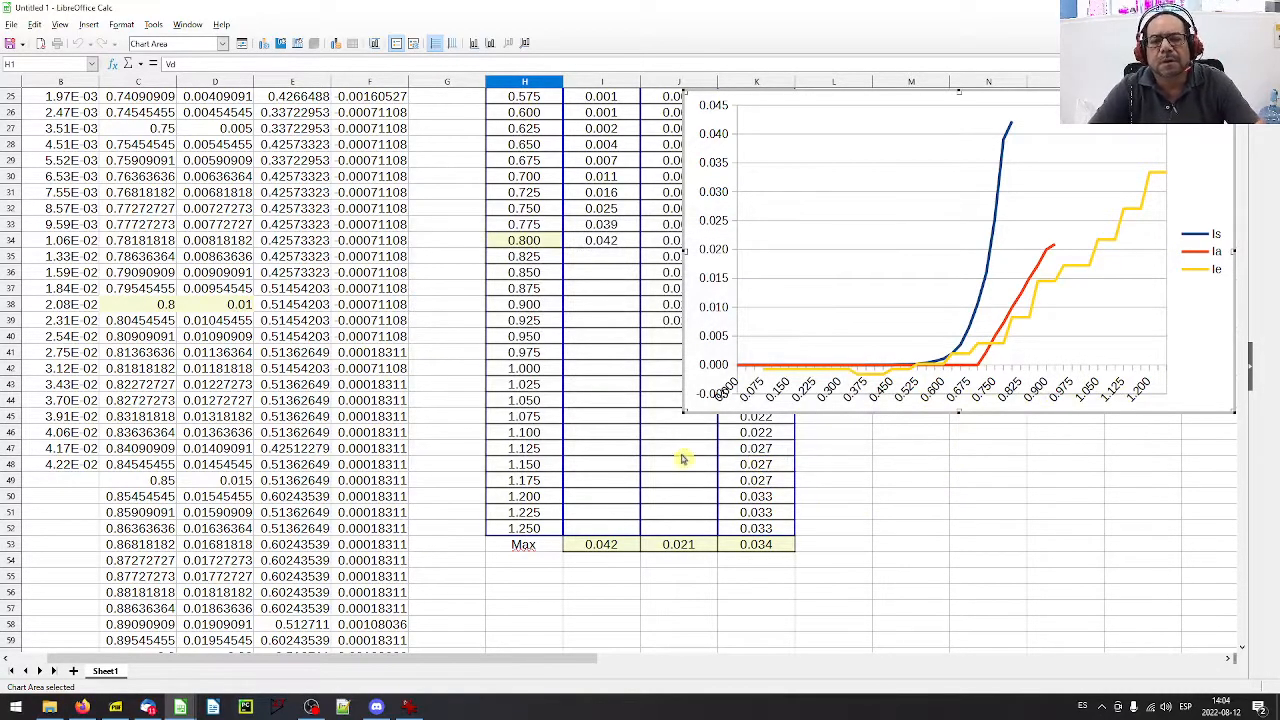
left_click_drag(680, 412, 152, 592)
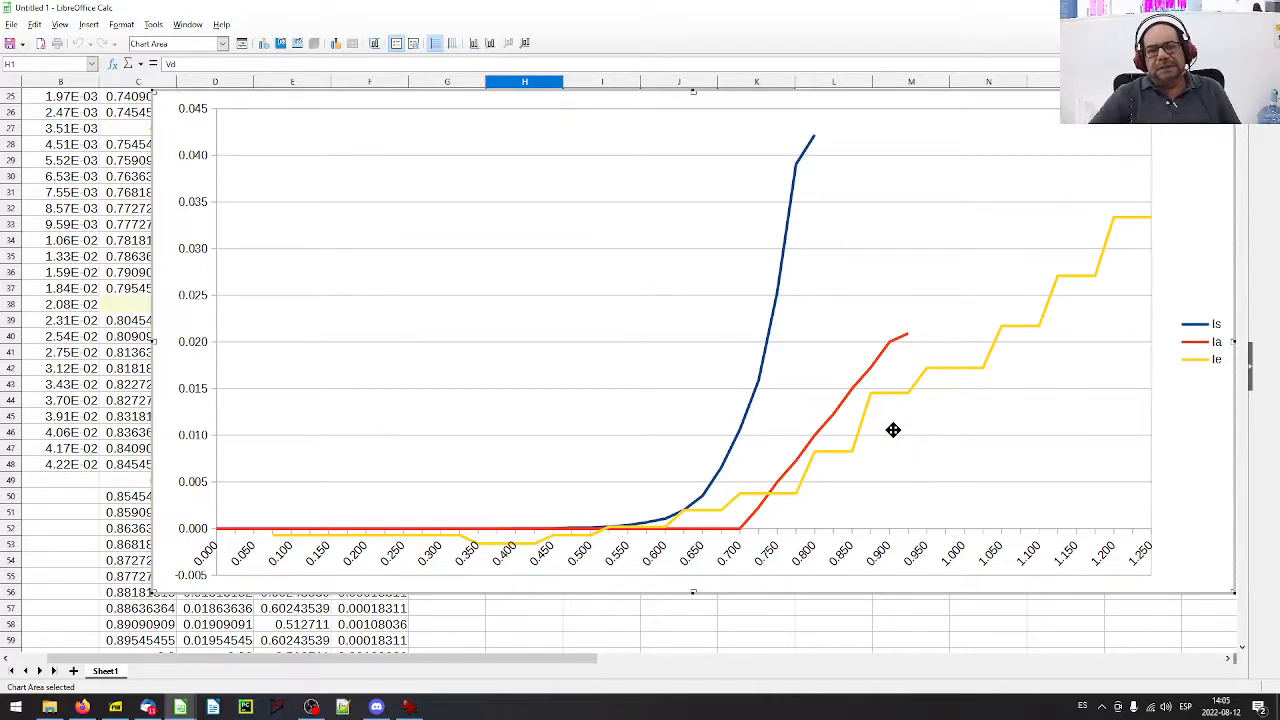
- Check the diode circuit schematic in IrfanView and return to the current curves chart in LibreOffice Calc
left_click(409, 707)
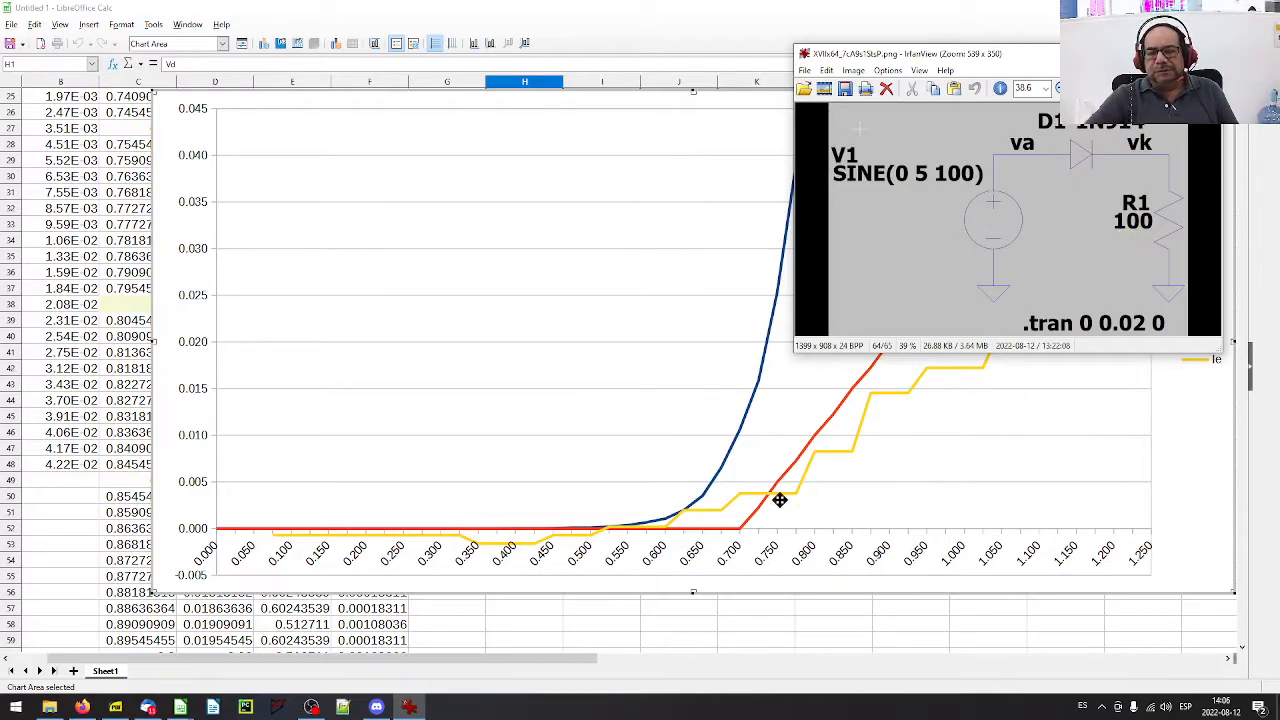
left_click(916, 412)
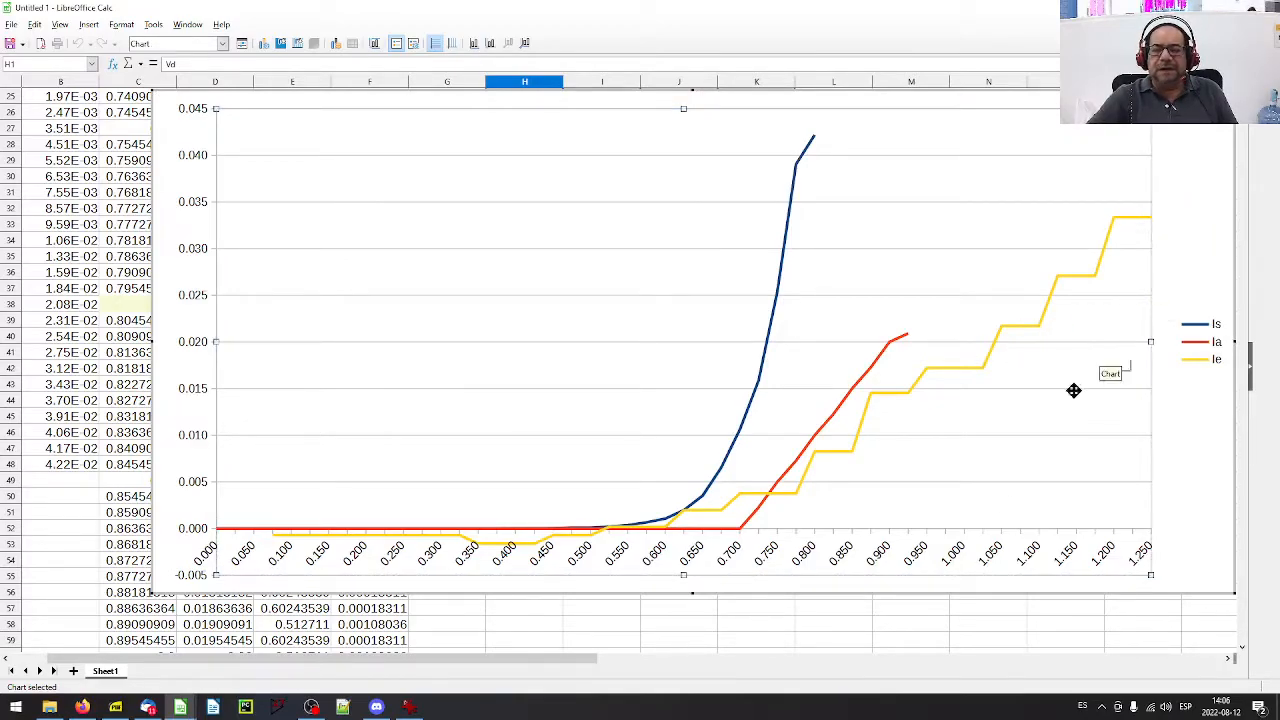
scroll(922, 626, "up", 1)
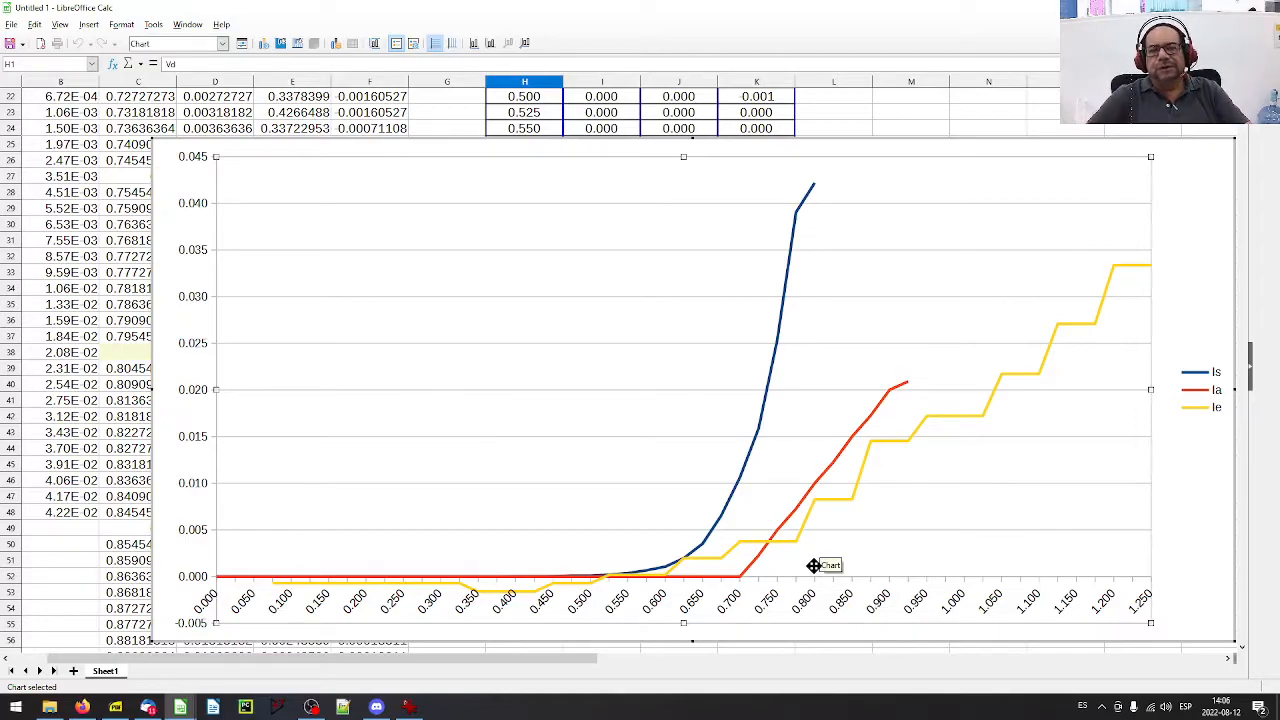
- Review the chart alongside the Conclusiones slide in the PDF viewer, and advance the presentation to the closing thank-you slide
left_click(115, 708)
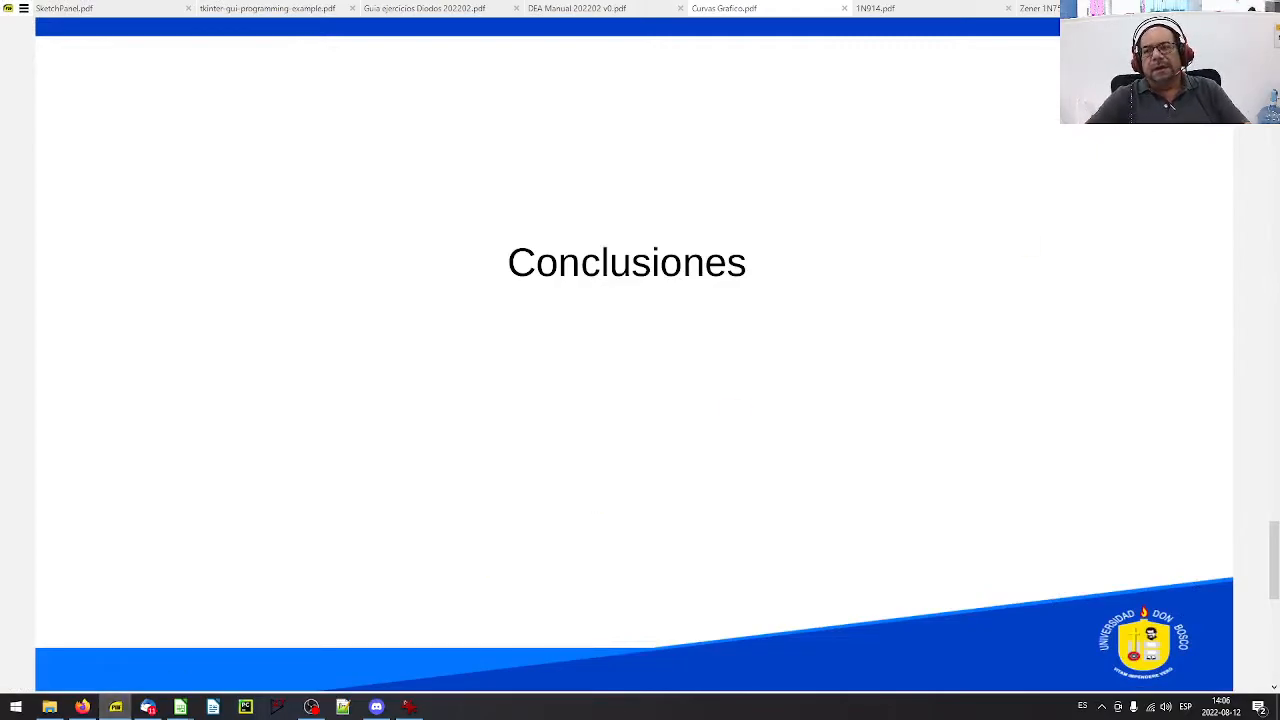
key("alt+Tab")
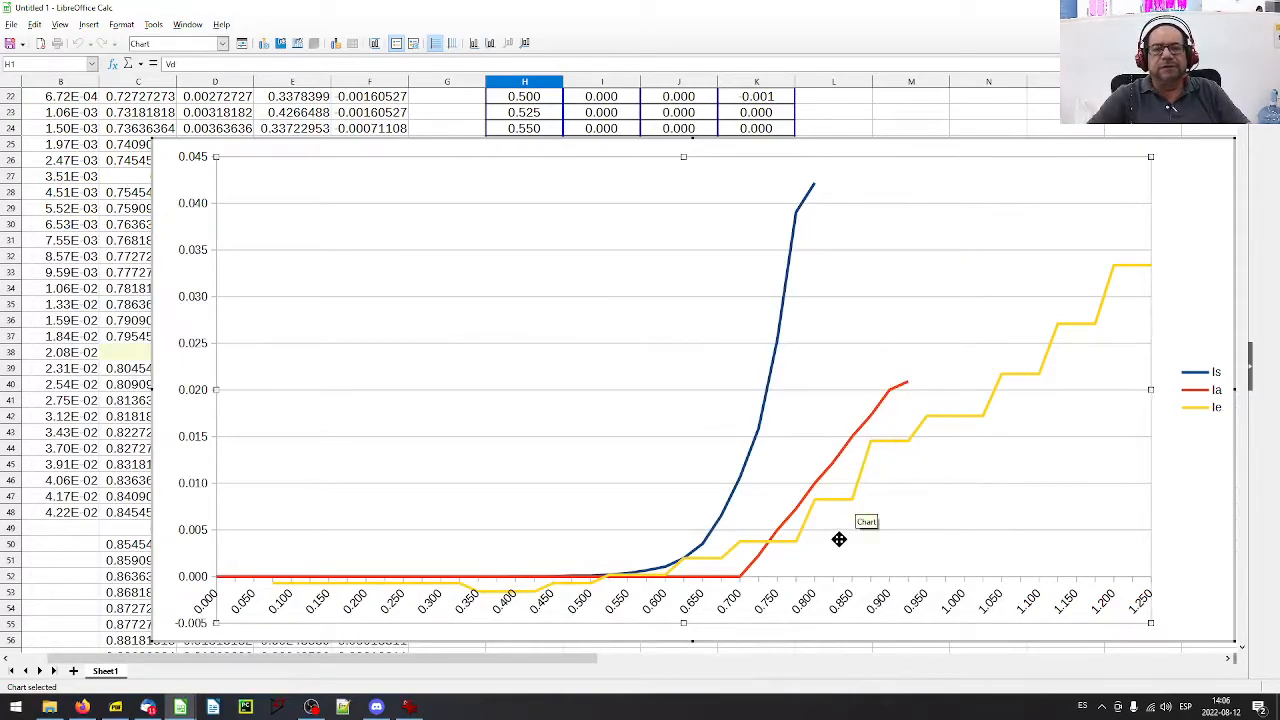
left_click(128, 483)
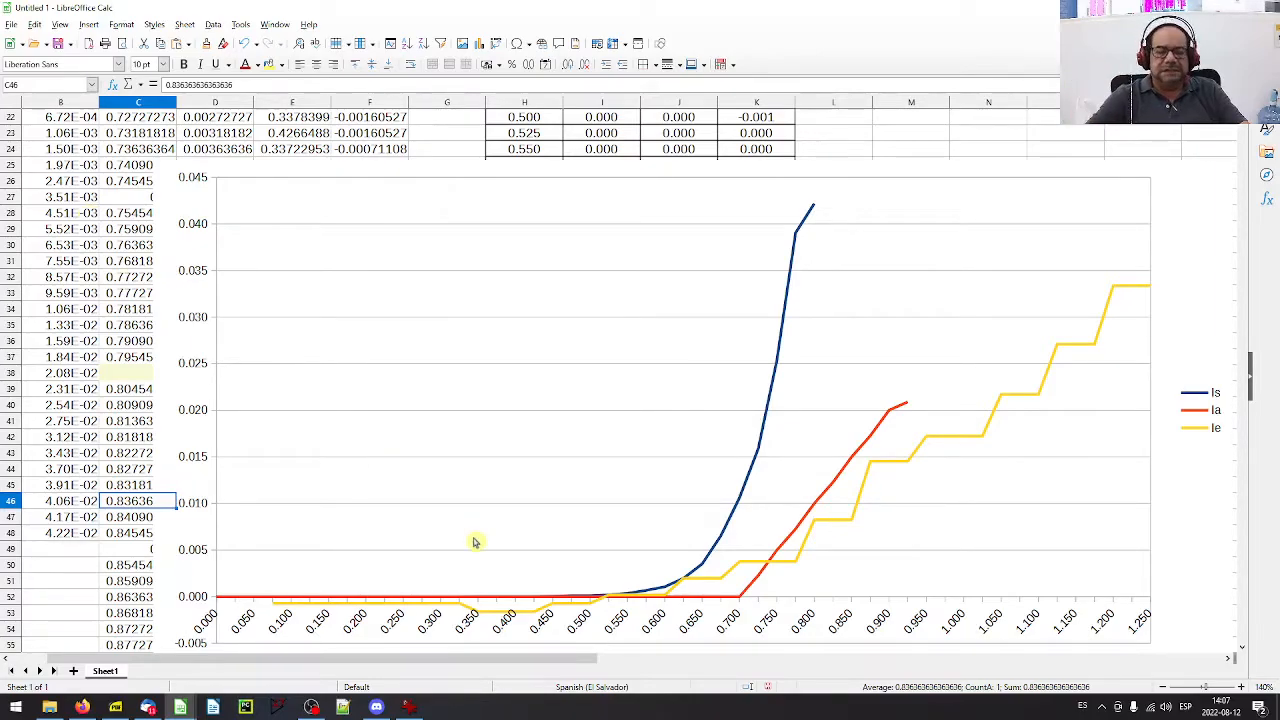
left_click(115, 708)
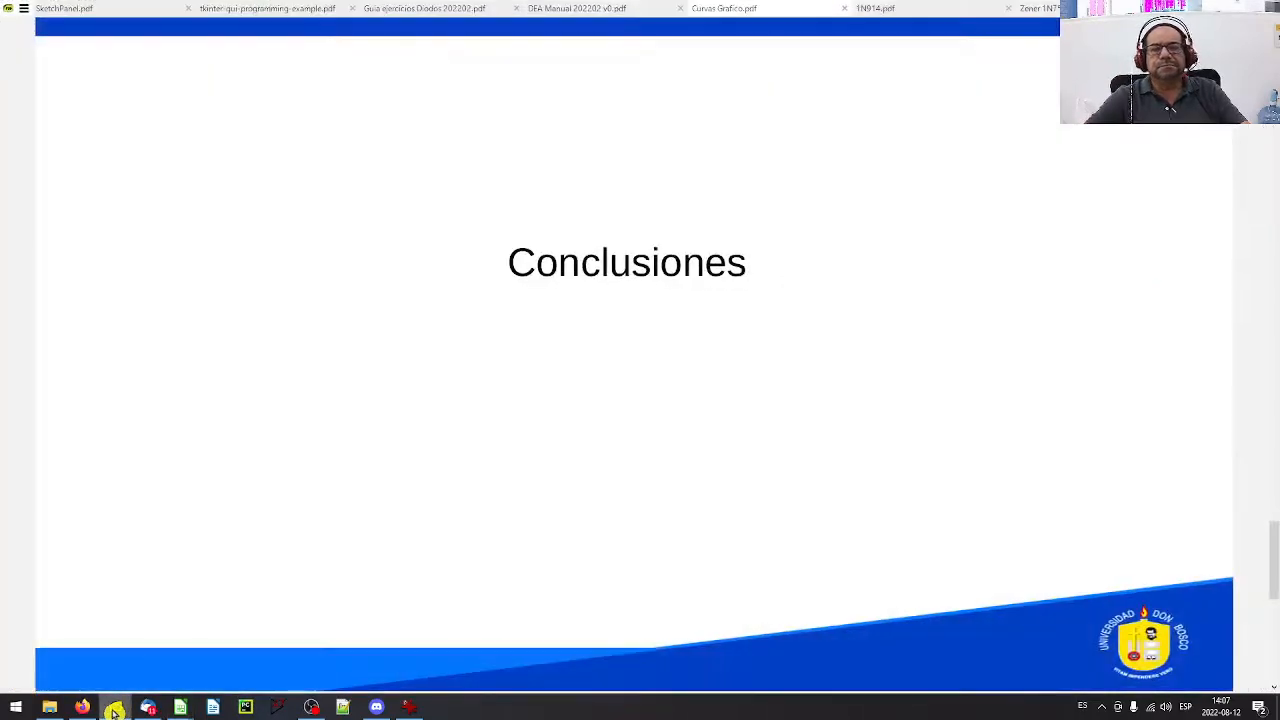
key("Right")
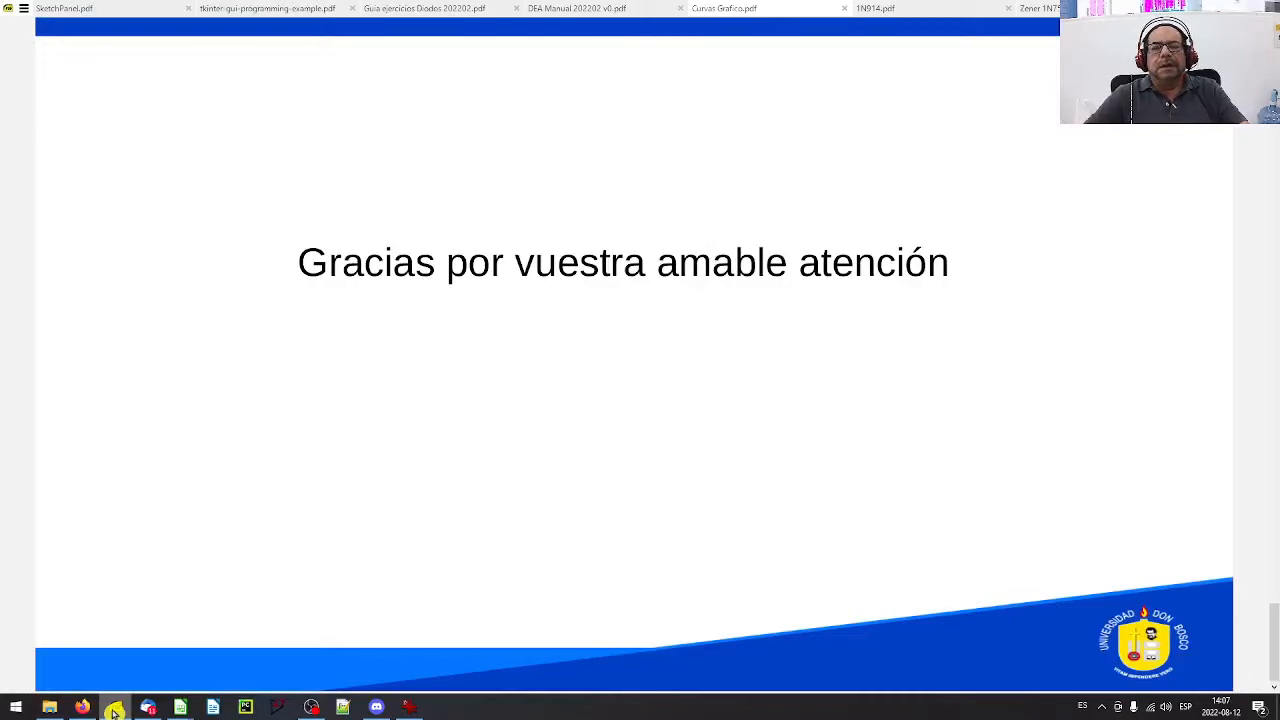